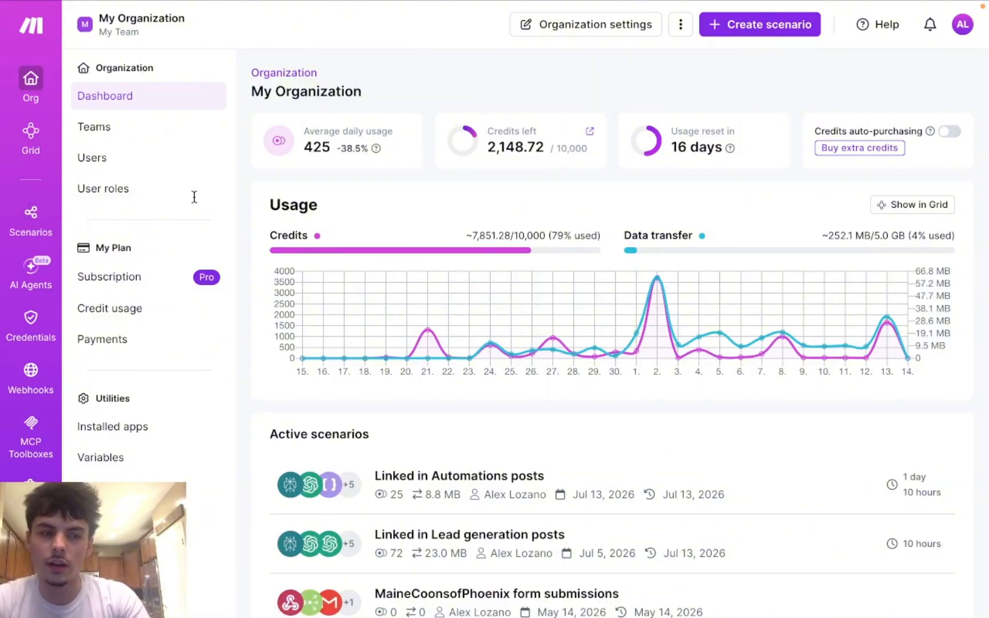
Step: Open All scenarios from the Scenarios sidebar item and browse the existing scenarios
{"action": "left_click", "coordinate": [31, 216]}
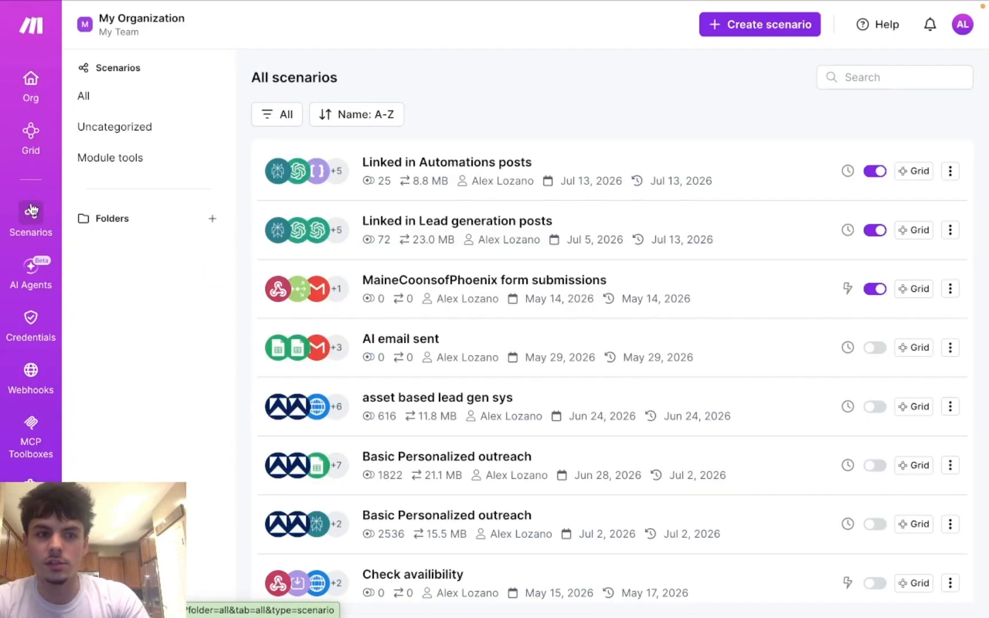
{"action": "scroll", "coordinate": [382, 222], "scroll_direction": "down", "scroll_amount": 4}
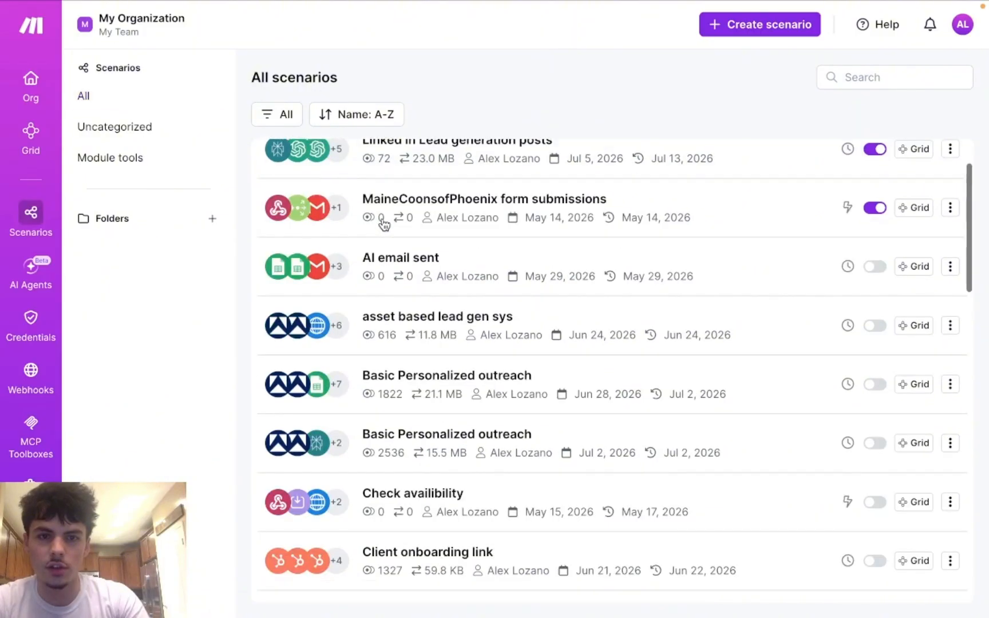
{"action": "scroll", "coordinate": [383, 224], "scroll_direction": "down", "scroll_amount": 1}
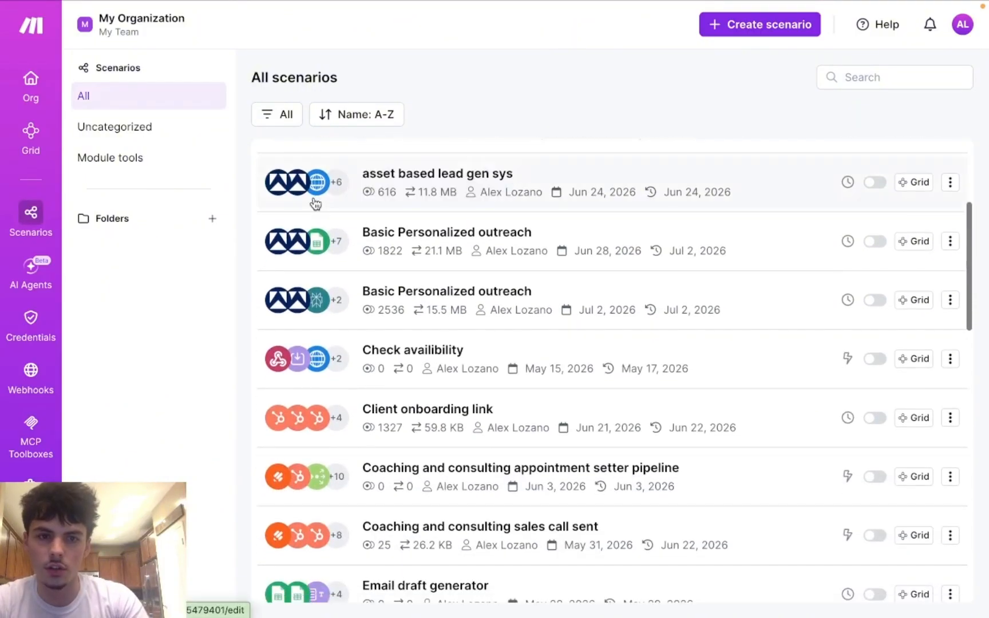
{"action": "scroll", "coordinate": [309, 339], "scroll_direction": "up", "scroll_amount": 5}
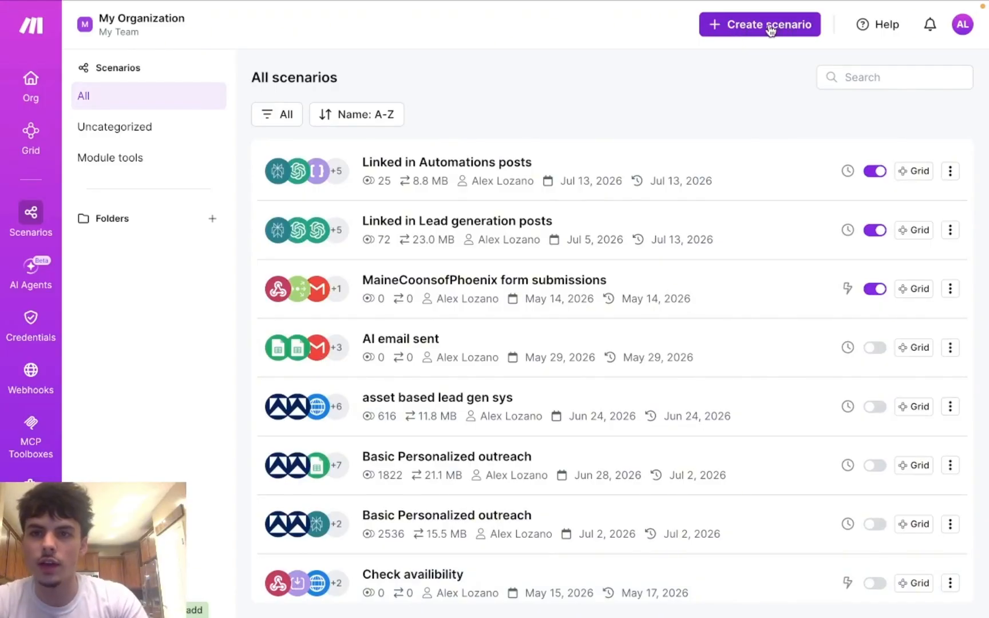
Step: Create a new scenario and dismiss the Navigate faster canvas tips
{"action": "left_click", "coordinate": [737, 29]}
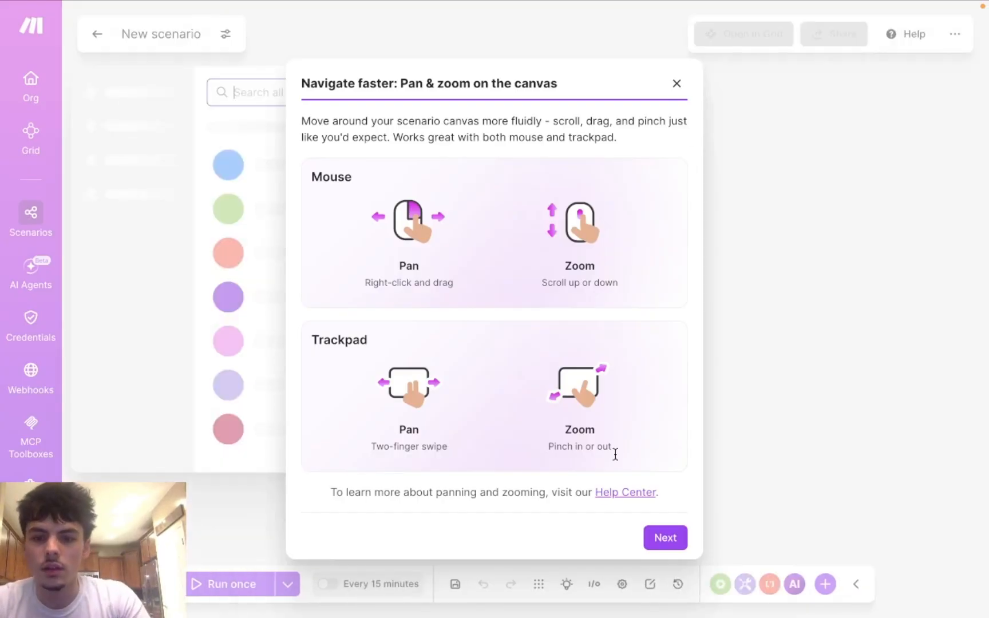
{"action": "left_click", "coordinate": [679, 87]}
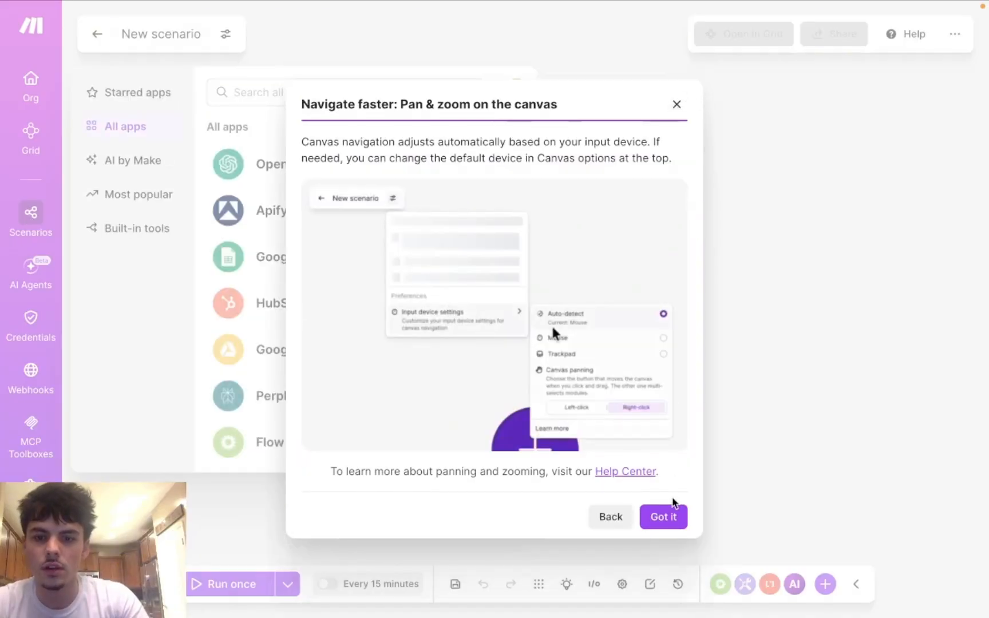
{"action": "left_click", "coordinate": [676, 104]}
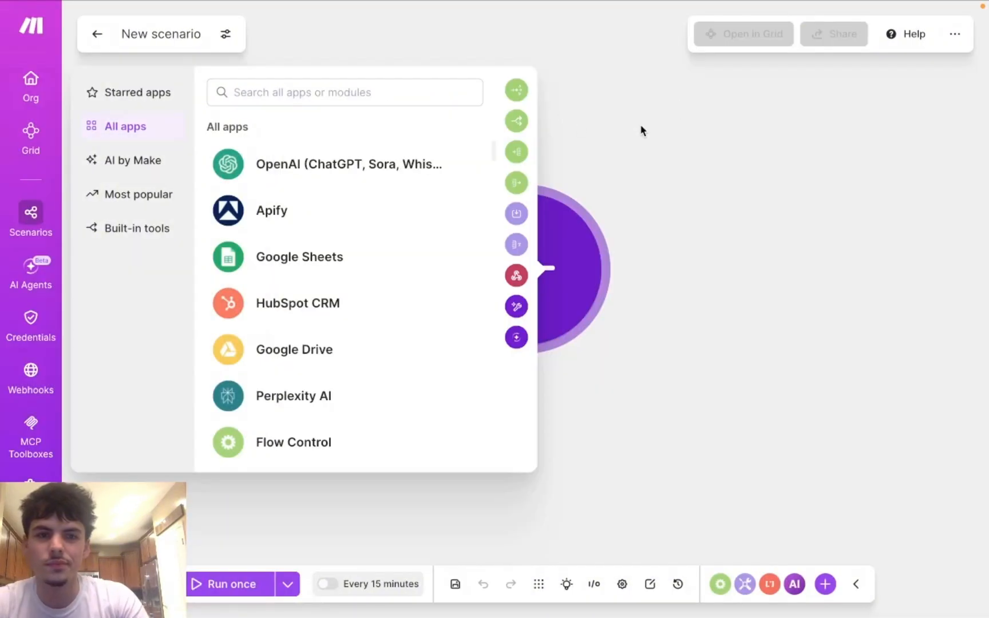
{"action": "left_click", "coordinate": [641, 181]}
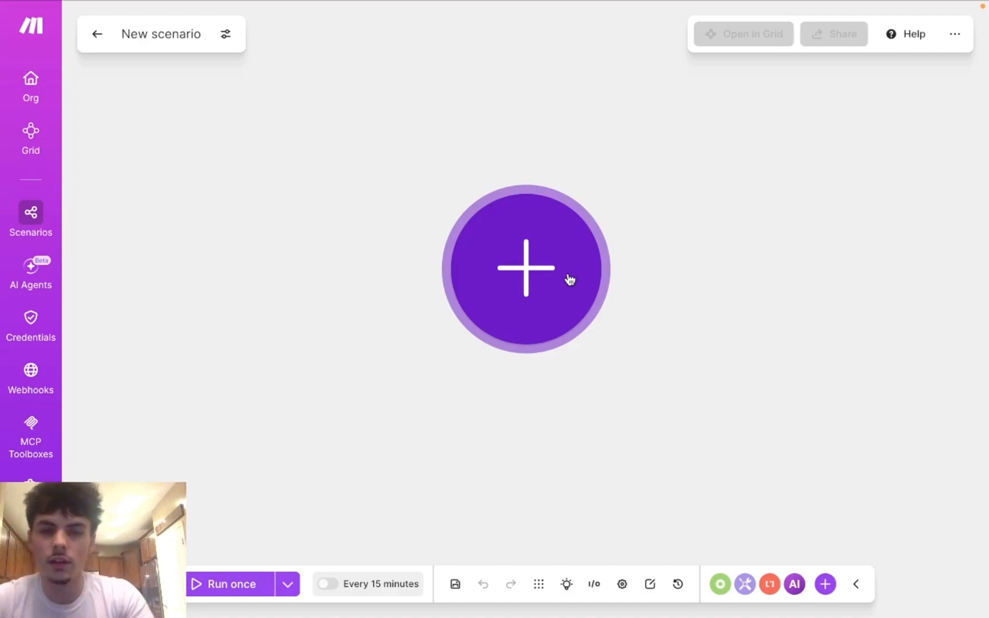
Step: Open the app picker from the canvas's big plus for the first module
{"action": "left_click", "coordinate": [536, 240]}
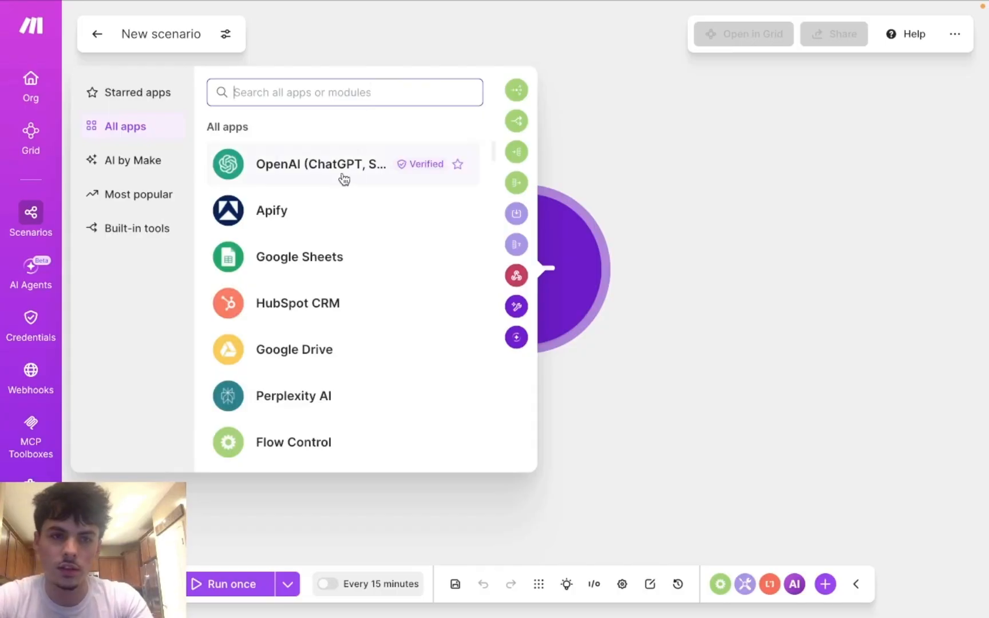
{"action": "scroll", "coordinate": [326, 203], "scroll_direction": "down", "scroll_amount": 3}
{"action": "scroll", "coordinate": [302, 291], "scroll_direction": "down", "scroll_amount": 10}
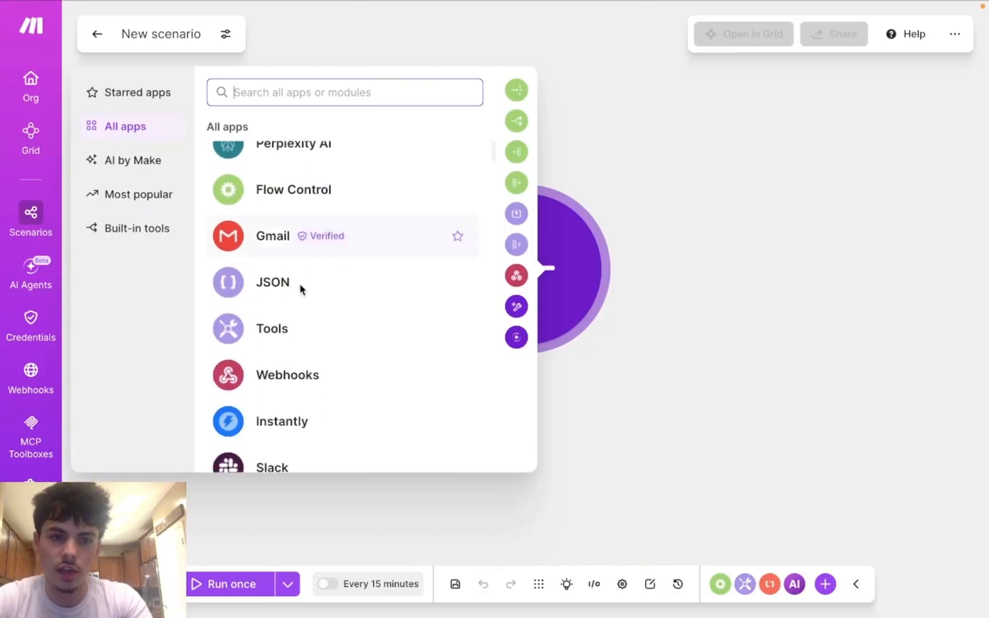
{"action": "scroll", "coordinate": [302, 291], "scroll_direction": "up", "scroll_amount": 6}
{"action": "scroll", "coordinate": [301, 290], "scroll_direction": "up", "scroll_amount": 7}
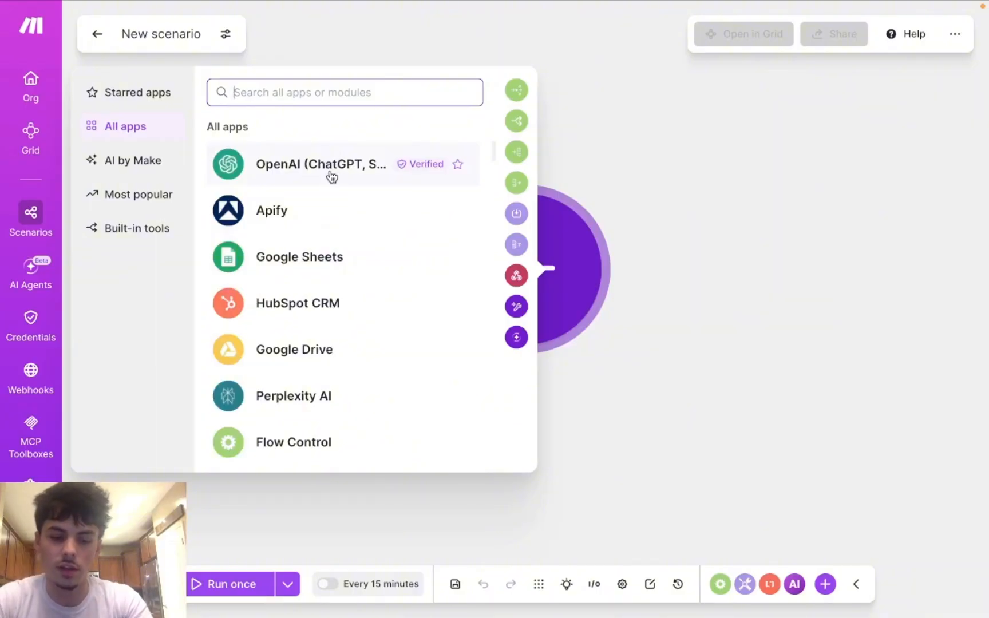
Step: Search apps for 'jot form' and choose Jotform to see its Forms and Form Submissions modules
{"action": "type", "text": "jot form"}
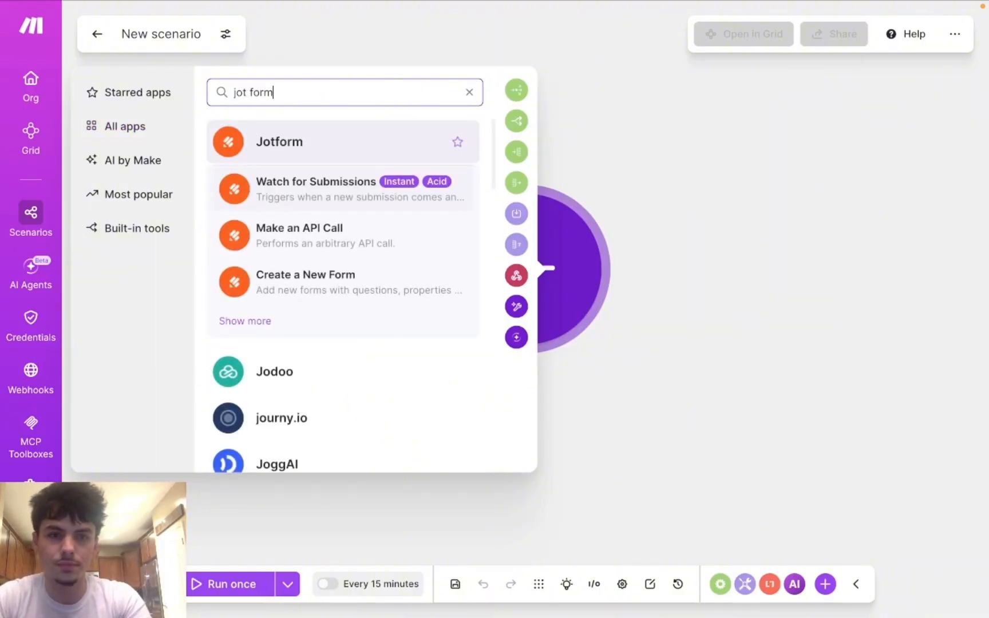
{"action": "left_click", "coordinate": [295, 146]}
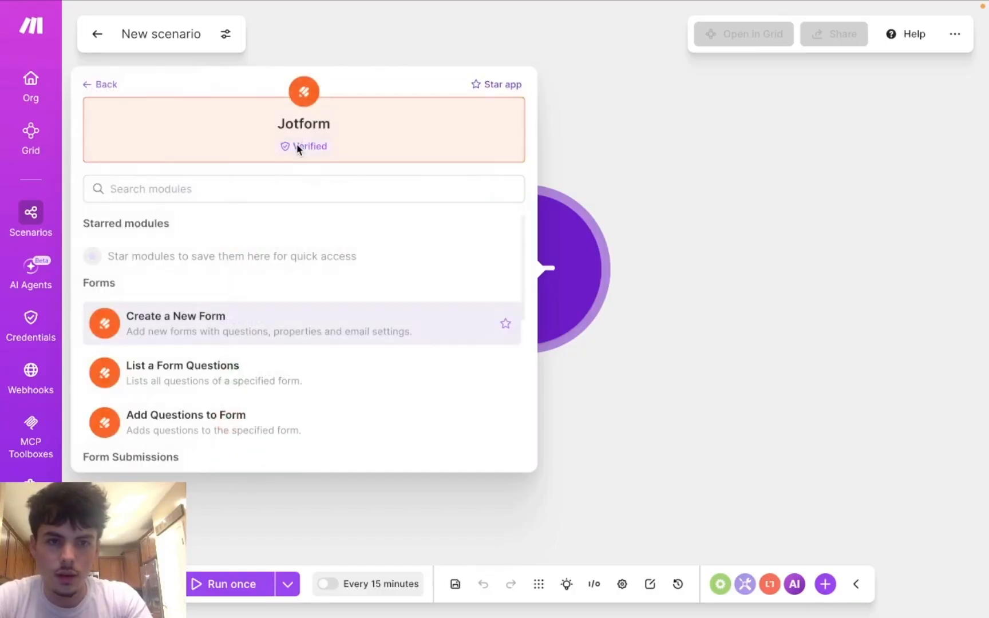
{"action": "scroll", "coordinate": [216, 327], "scroll_direction": "down", "scroll_amount": 1}
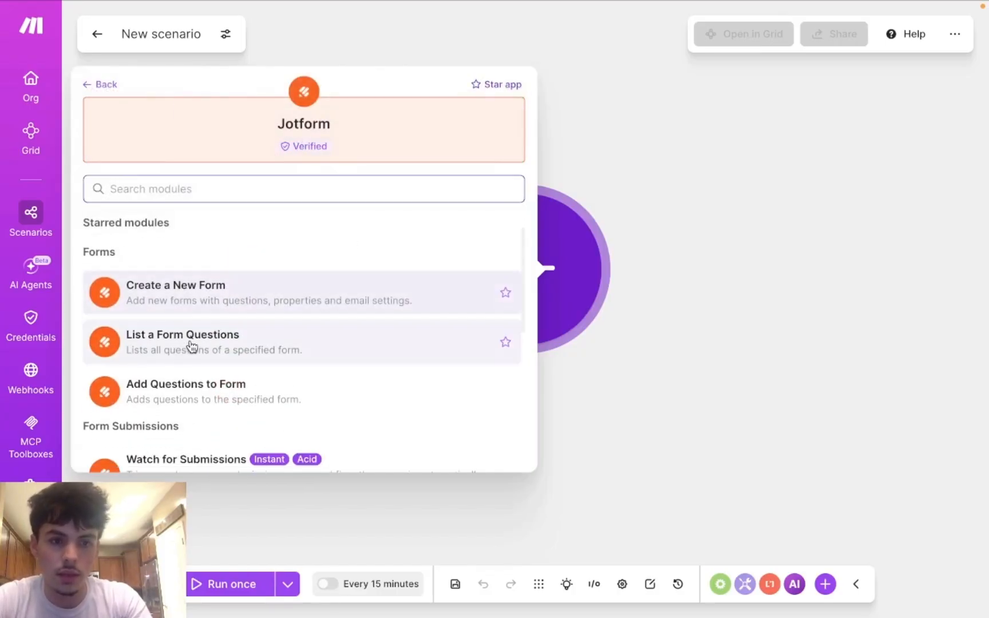
{"action": "scroll", "coordinate": [188, 349], "scroll_direction": "down", "scroll_amount": 1}
{"action": "scroll", "coordinate": [187, 355], "scroll_direction": "down", "scroll_amount": 3}
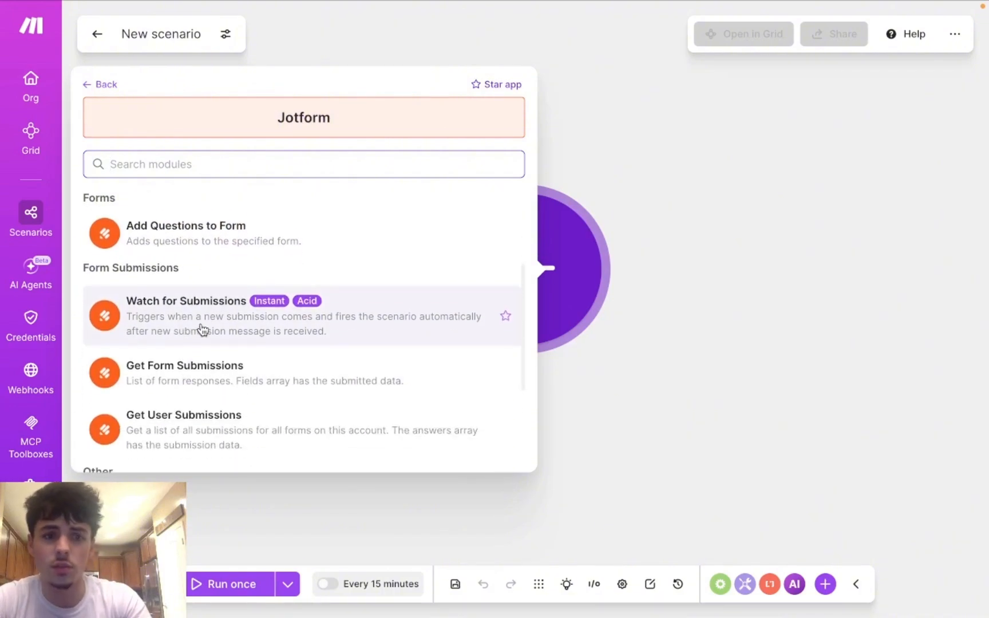
{"action": "scroll", "coordinate": [195, 390], "scroll_direction": "down", "scroll_amount": 1}
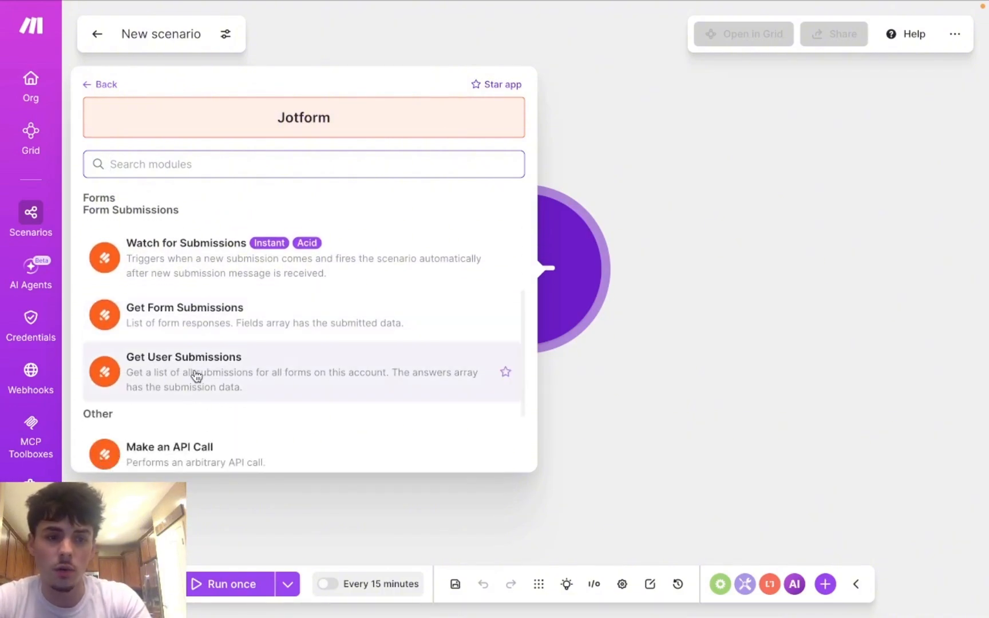
{"action": "scroll", "coordinate": [195, 375], "scroll_direction": "up", "scroll_amount": 5}
{"action": "scroll", "coordinate": [227, 296], "scroll_direction": "up", "scroll_amount": 2}
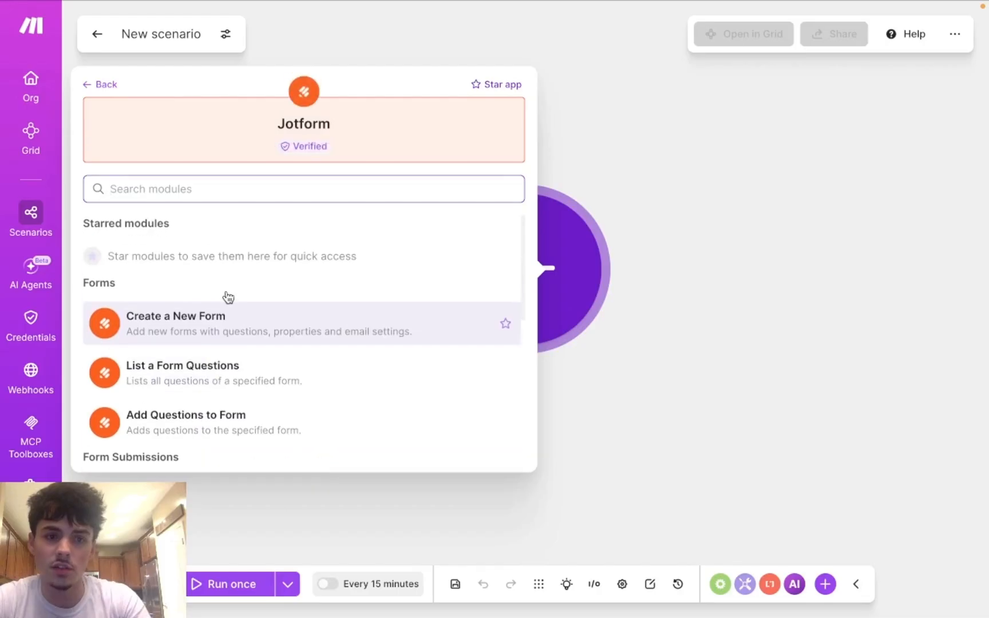
{"action": "scroll", "coordinate": [224, 294], "scroll_direction": "down", "scroll_amount": 3}
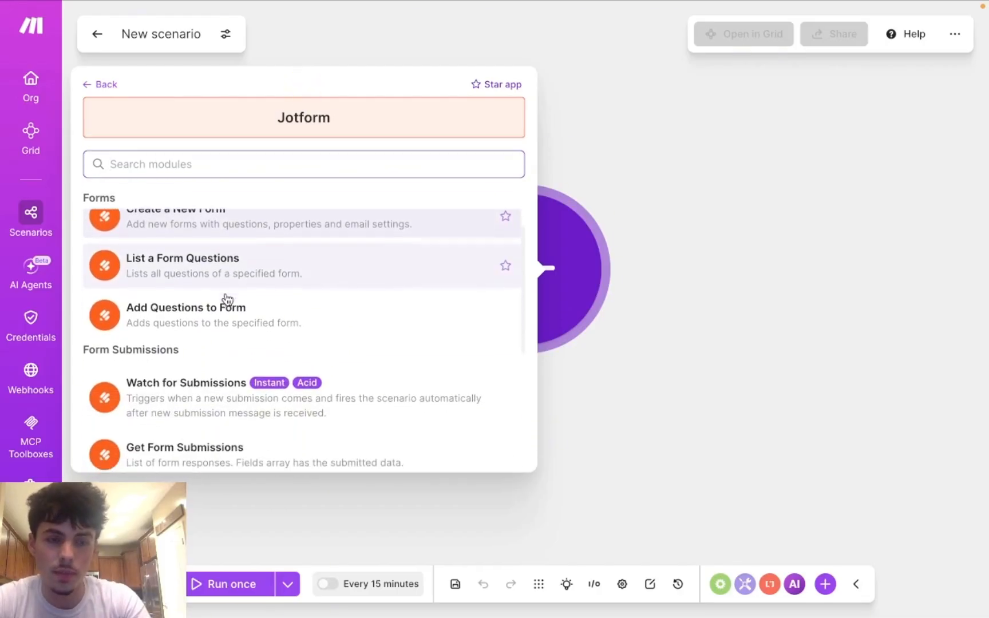
{"action": "scroll", "coordinate": [228, 296], "scroll_direction": "up", "scroll_amount": 1}
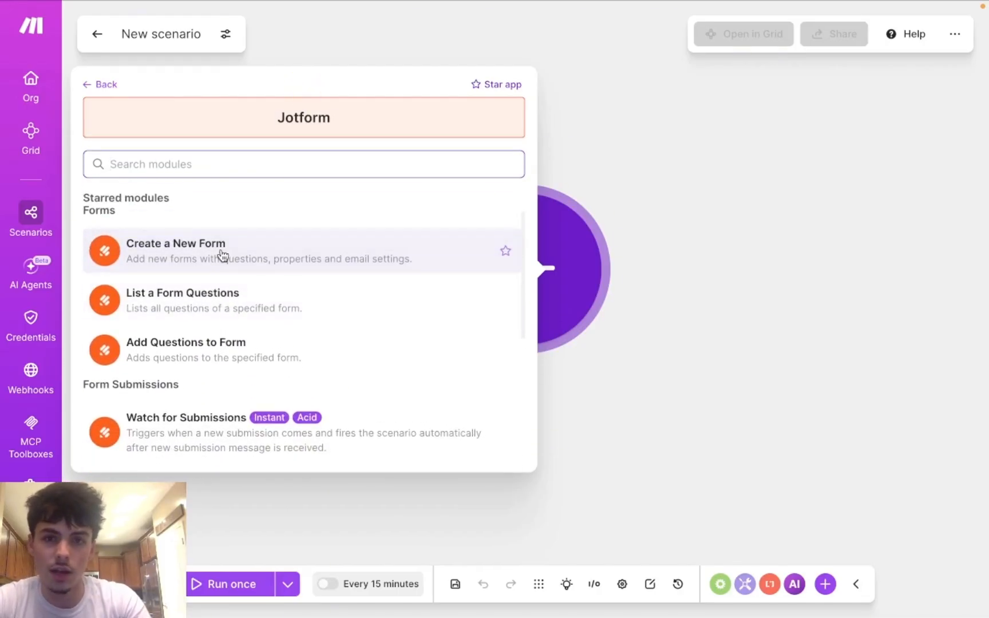
Step: In the empty new tab, go to jotform.com with the /build path trimmed from the address
{"action": "mouse_move", "coordinate": [767, 3]}
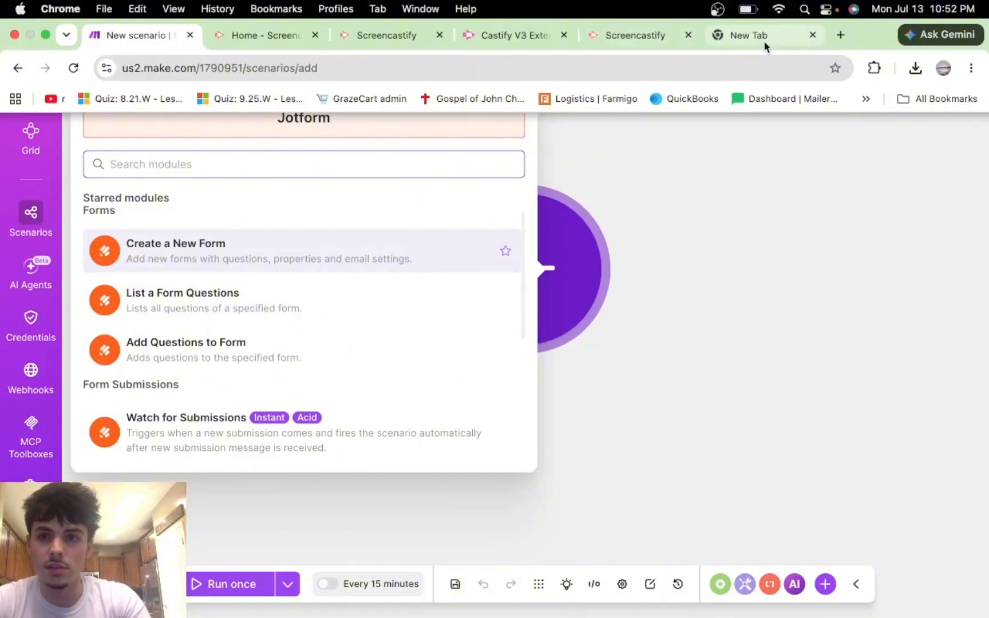
{"action": "left_click", "coordinate": [765, 39]}
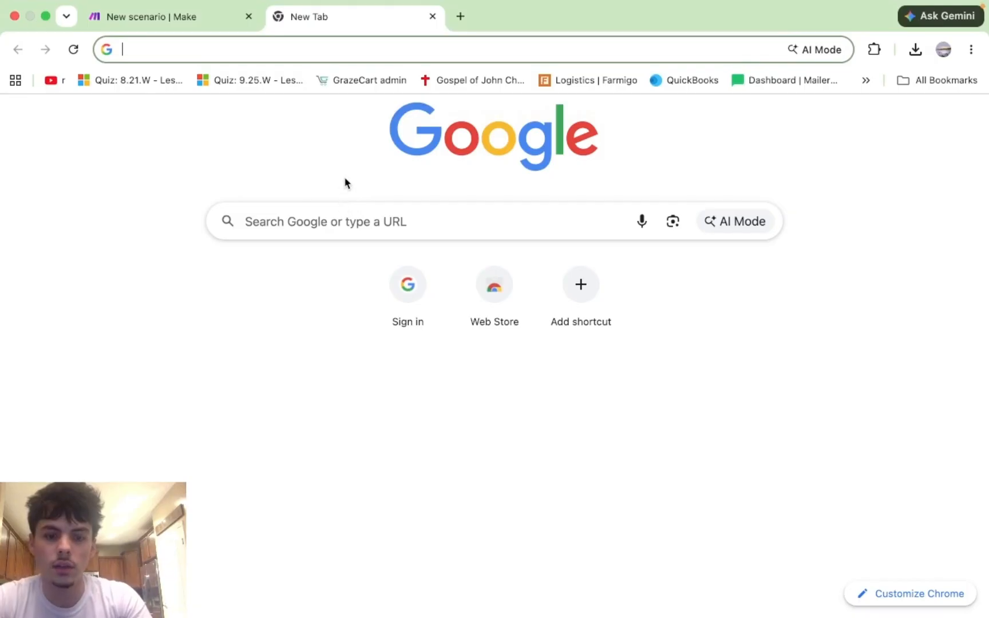
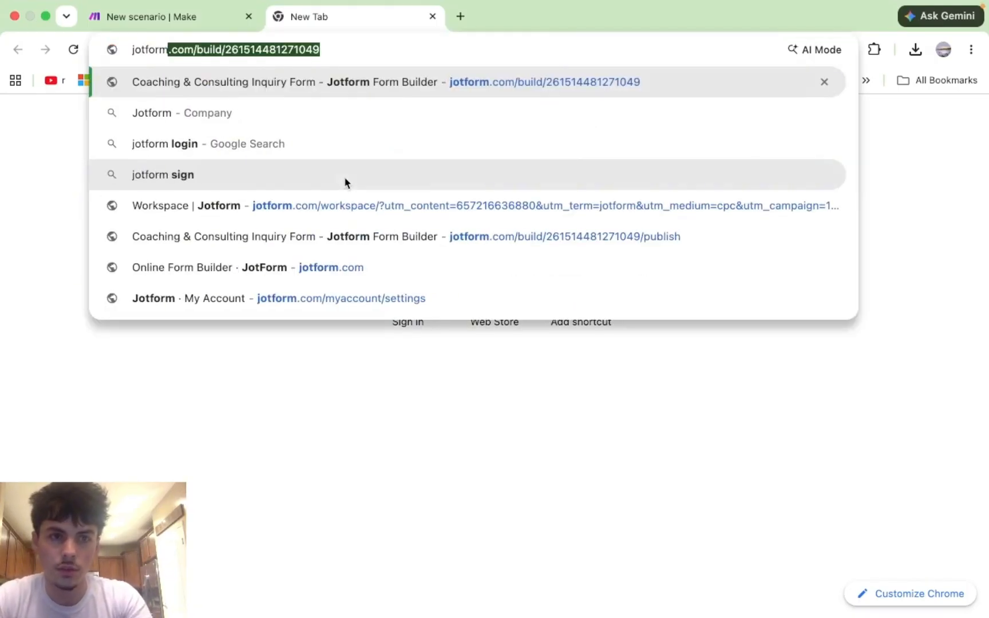
{"action": "left_click", "coordinate": [396, 52]}
{"action": "left_click_drag", "start_coordinate": [341, 51], "coordinate": [192, 54]}
{"action": "key", "text": "BackSpace"}
{"action": "key", "text": "Return"}
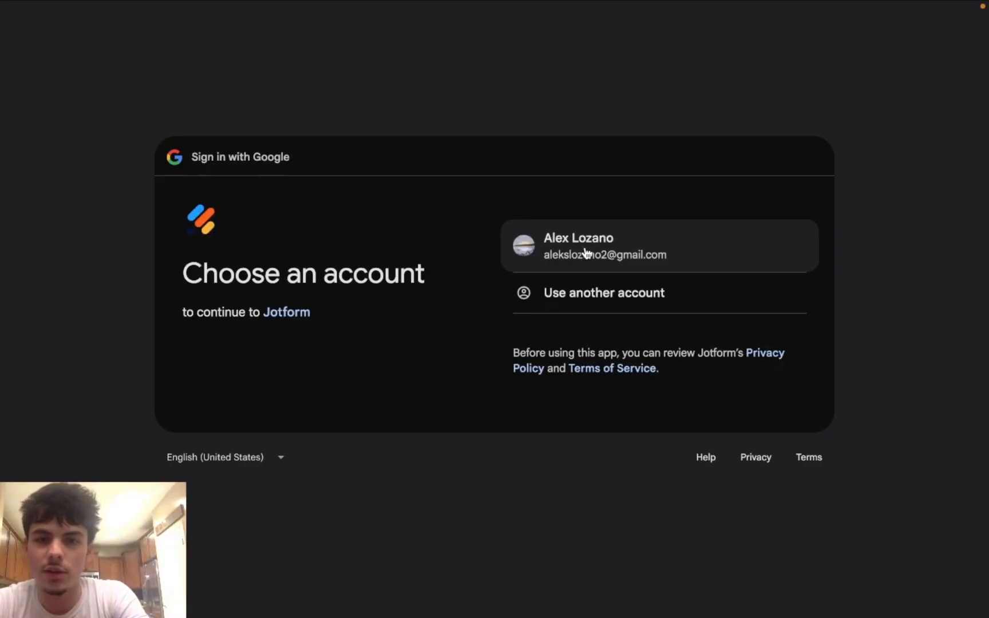
Step: Sign in to Jotform with the Google account, continuing through both confirmation prompts
{"action": "left_click", "coordinate": [584, 252]}
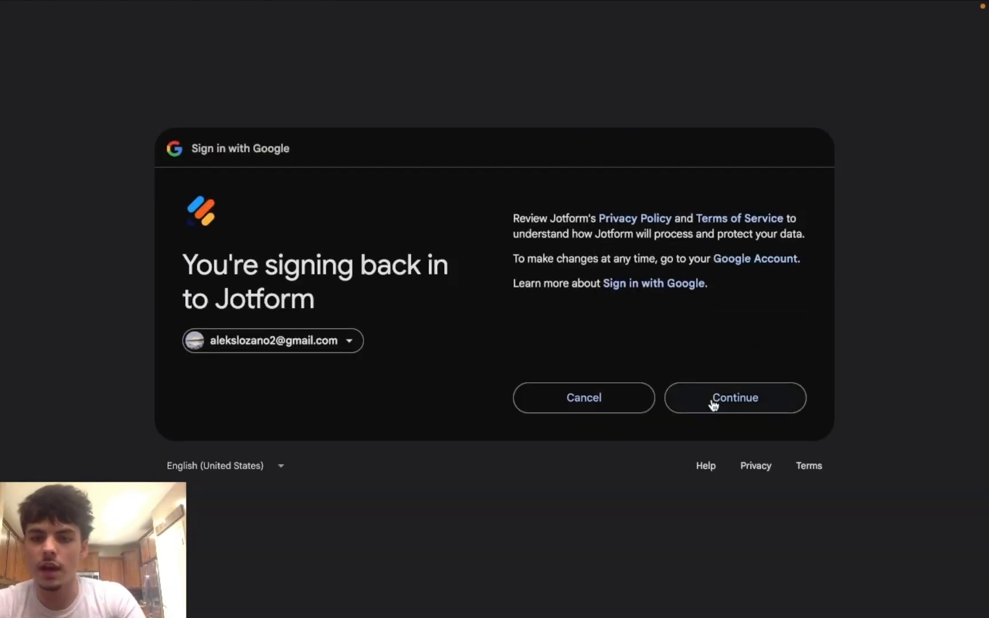
{"action": "left_click", "coordinate": [701, 397]}
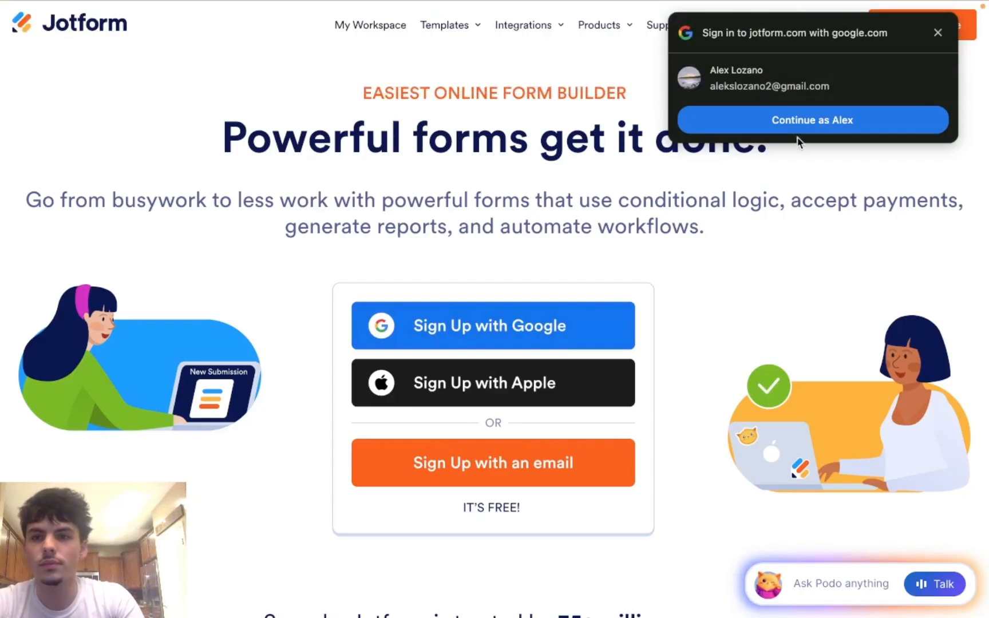
{"action": "left_click", "coordinate": [830, 126]}
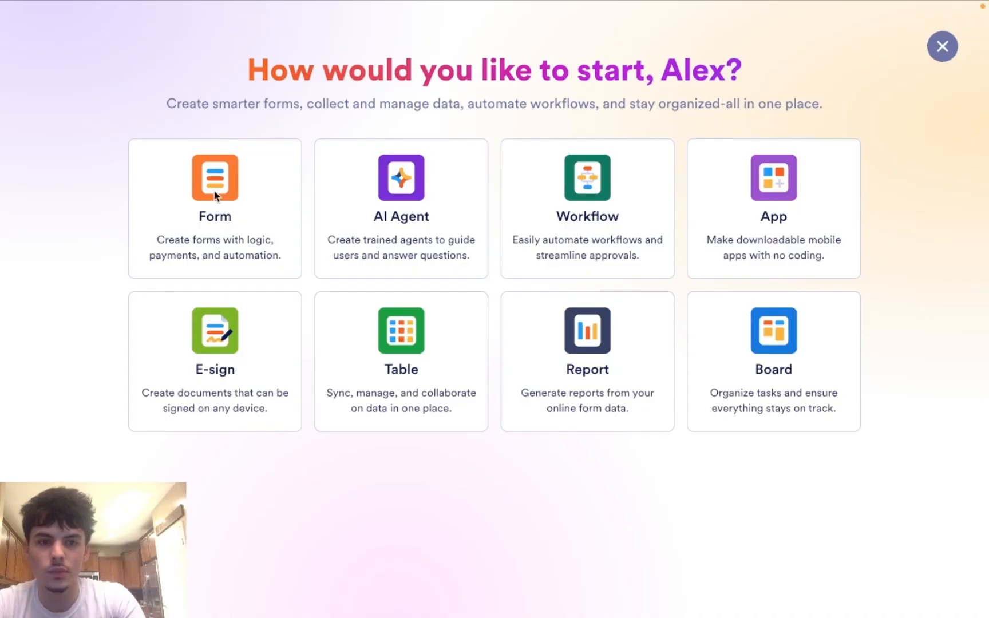
Step: Start a new form from scratch using the classic one-page layout
{"action": "left_click", "coordinate": [214, 197]}
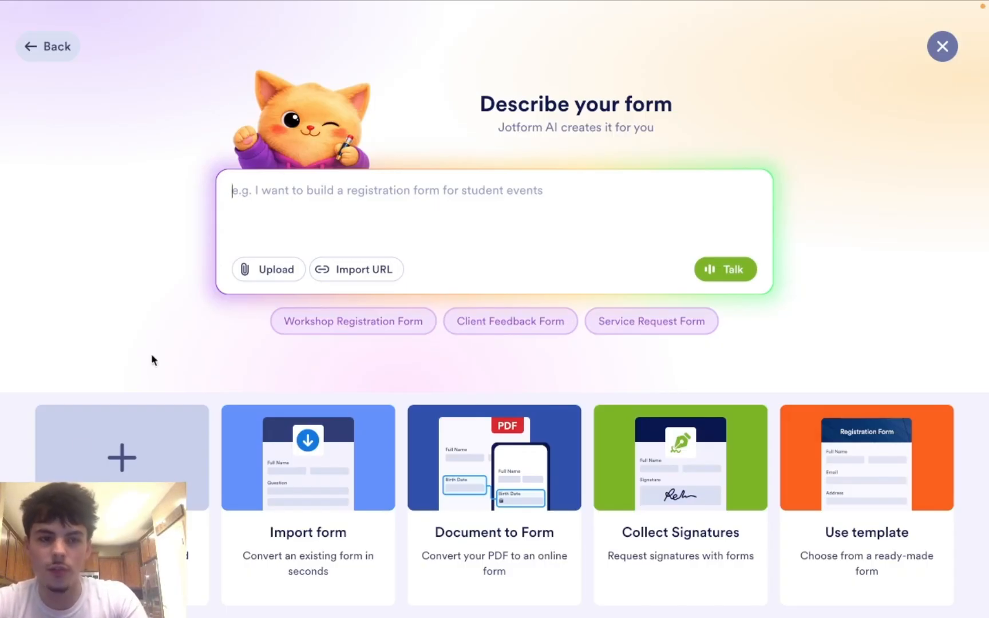
{"action": "left_click", "coordinate": [120, 458]}
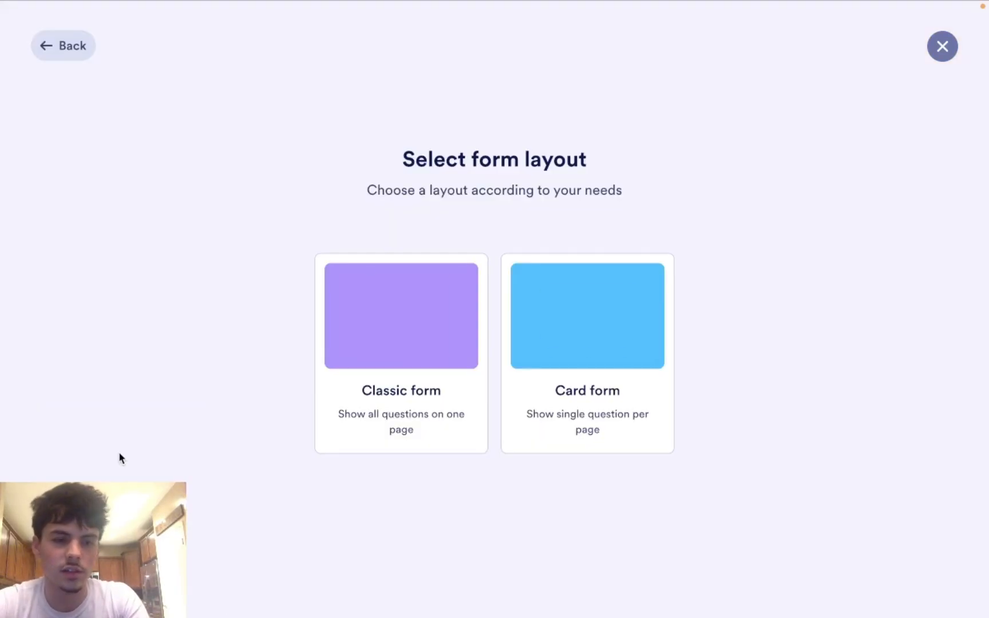
{"action": "left_click", "coordinate": [455, 367]}
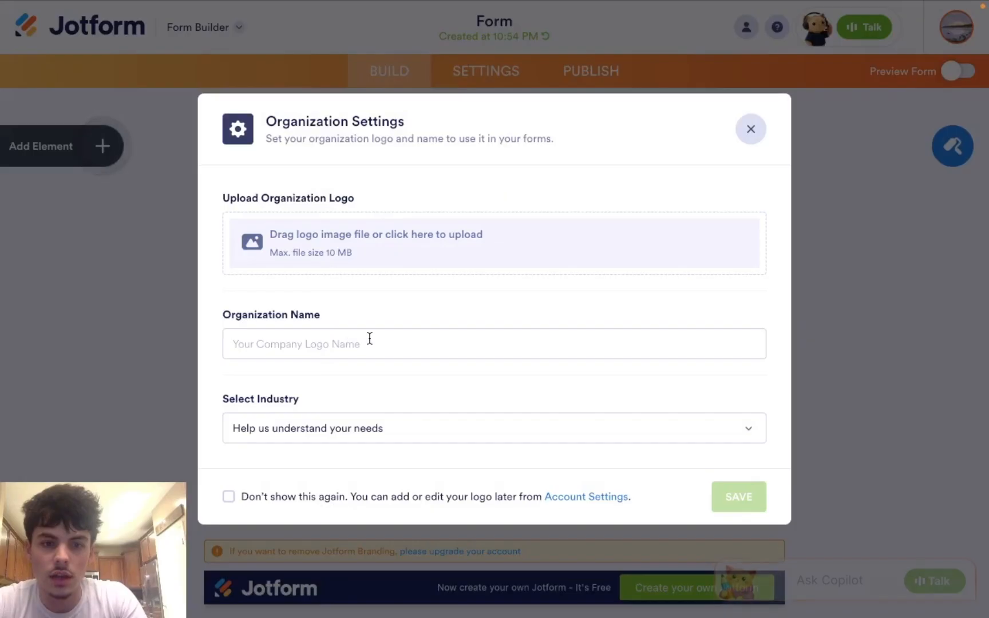
Step: Dismiss the organization prompt, the Form Copilot panel and the Podo welcome message
{"action": "left_click", "coordinate": [750, 130]}
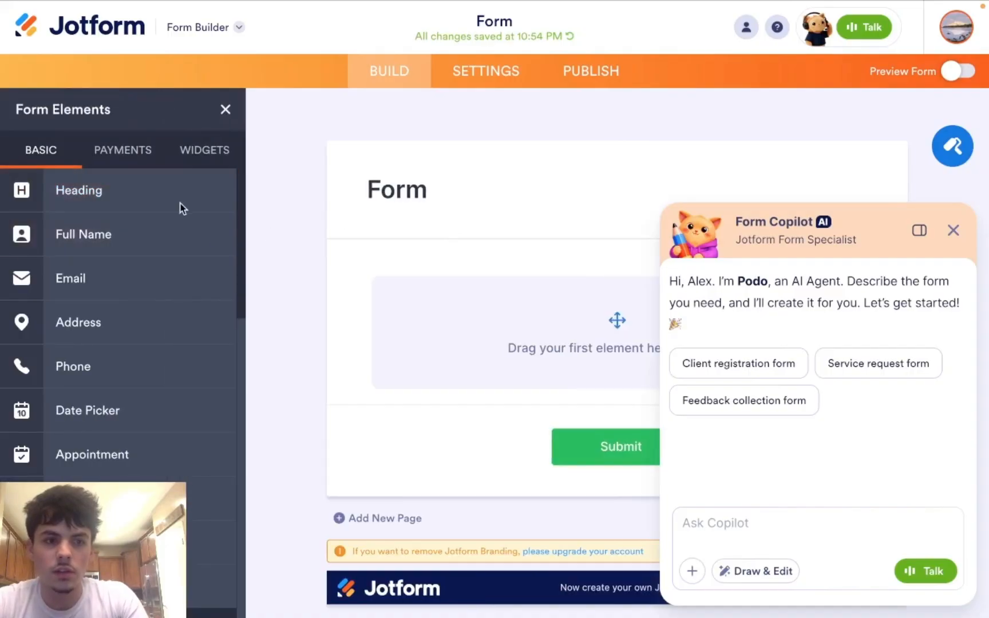
{"action": "left_click", "coordinate": [953, 231]}
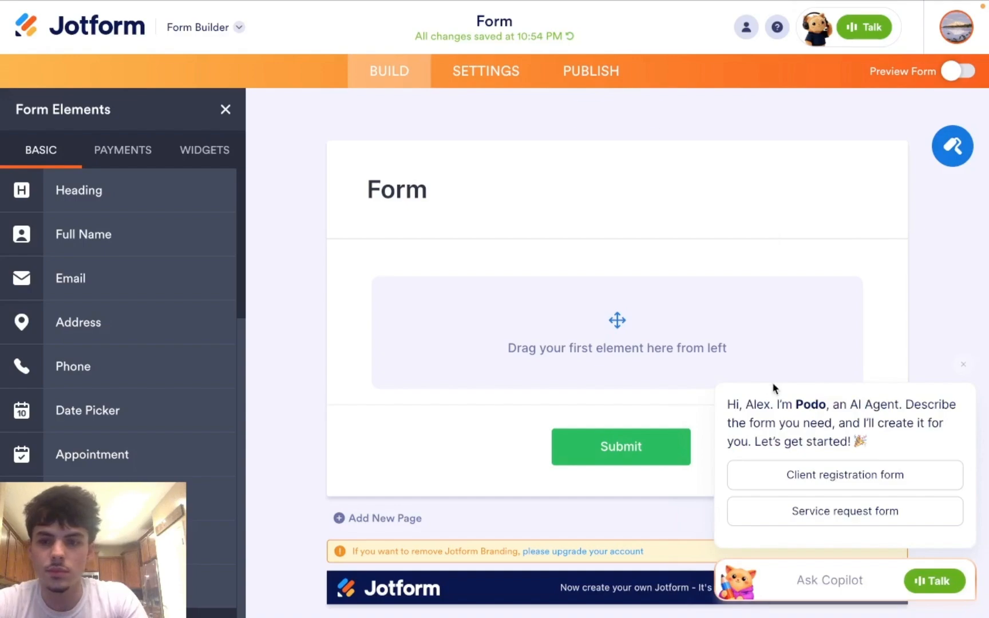
{"action": "left_click", "coordinate": [963, 365]}
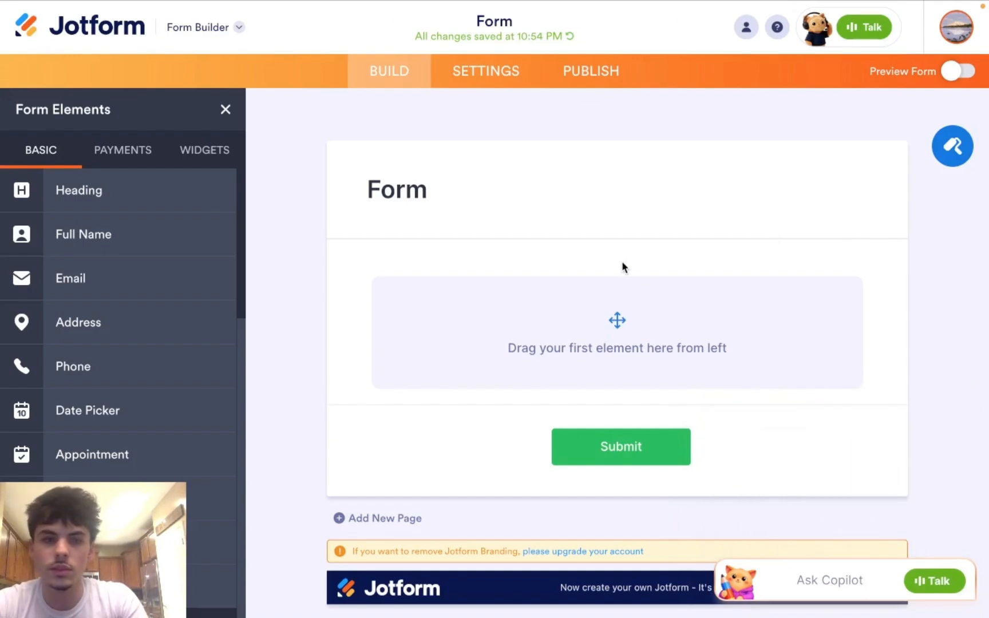
Step: Add a Heading element and change its text to 'Book an audit'
{"action": "left_click", "coordinate": [101, 195]}
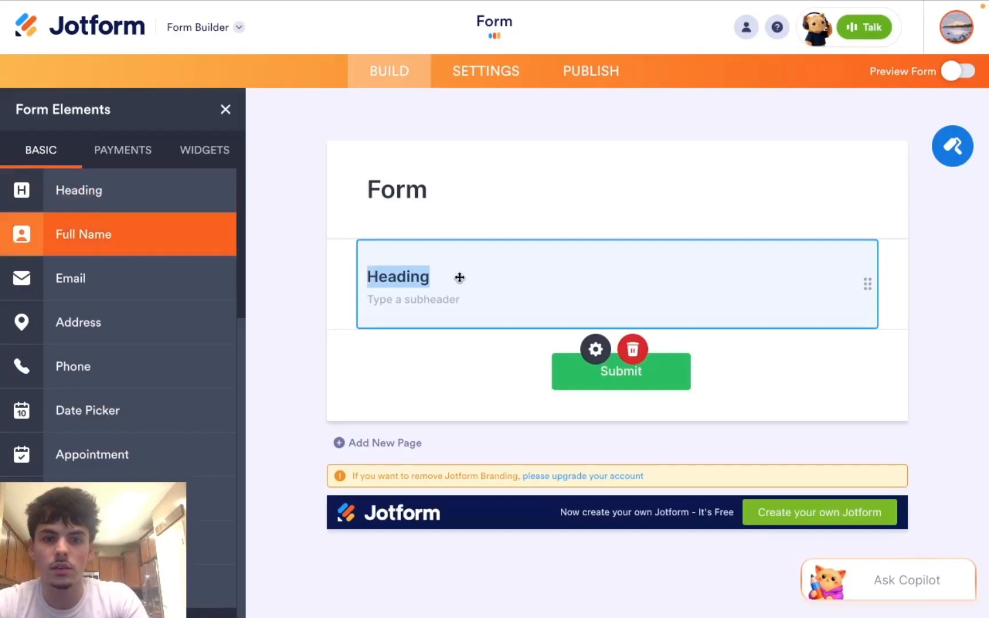
{"action": "left_click", "coordinate": [429, 276]}
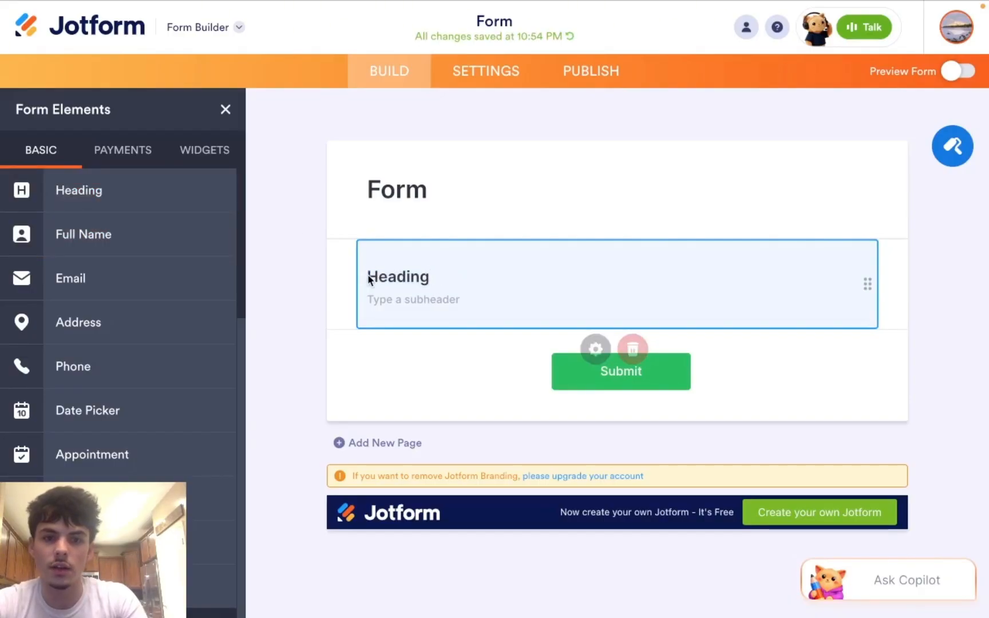
{"action": "key", "text": "BackSpace"}
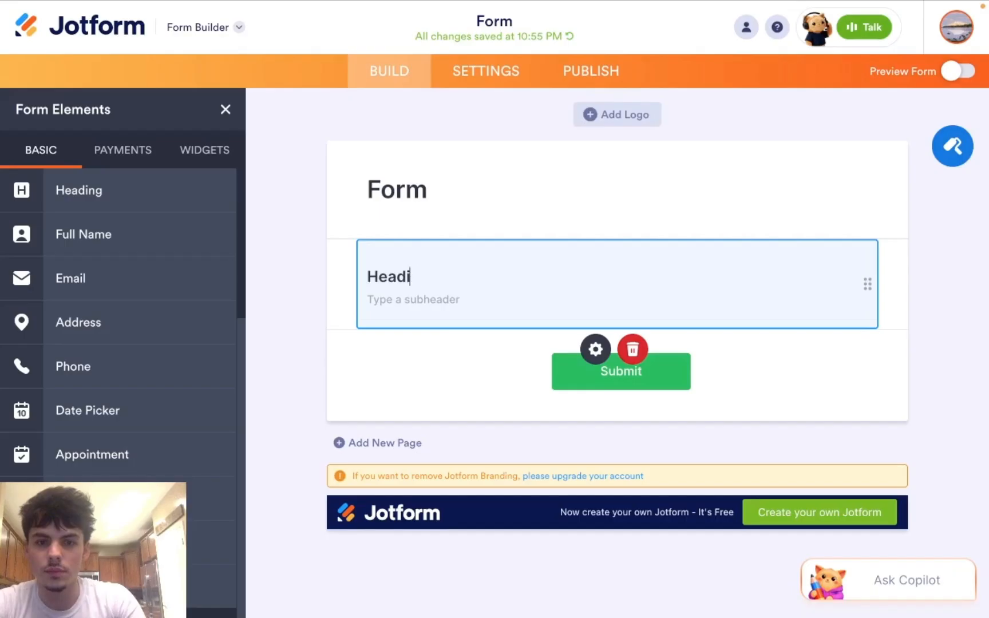
{"action": "key", "text": "BackSpace"}
{"action": "key", "text": "BackSpace"}
{"action": "key", "text": "BackSpace"}
{"action": "key", "text": "BackSpace"}
{"action": "key", "text": "BackSpace"}
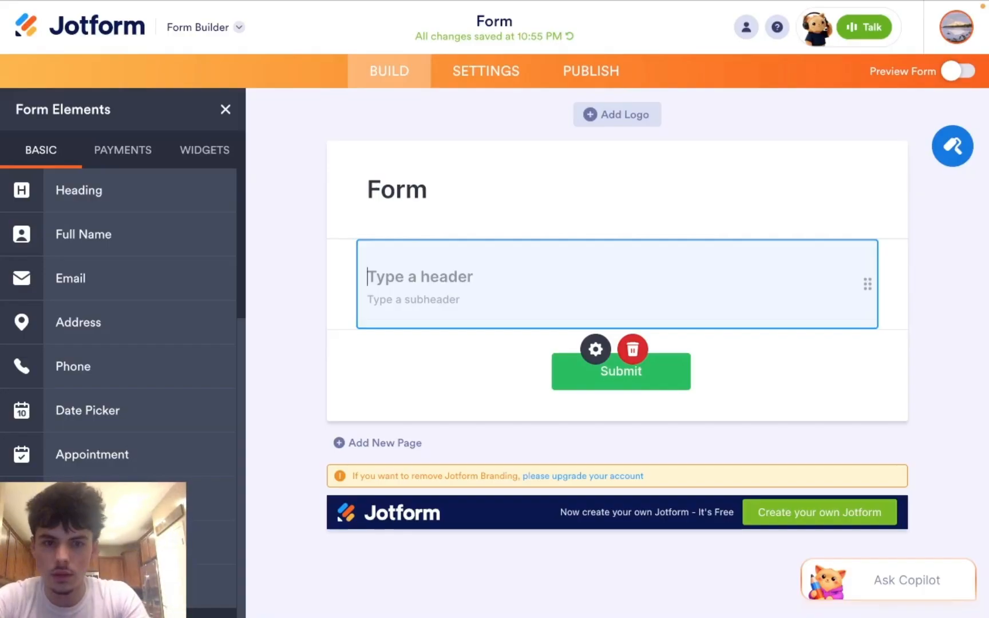
{"action": "type", "text": "Book"}
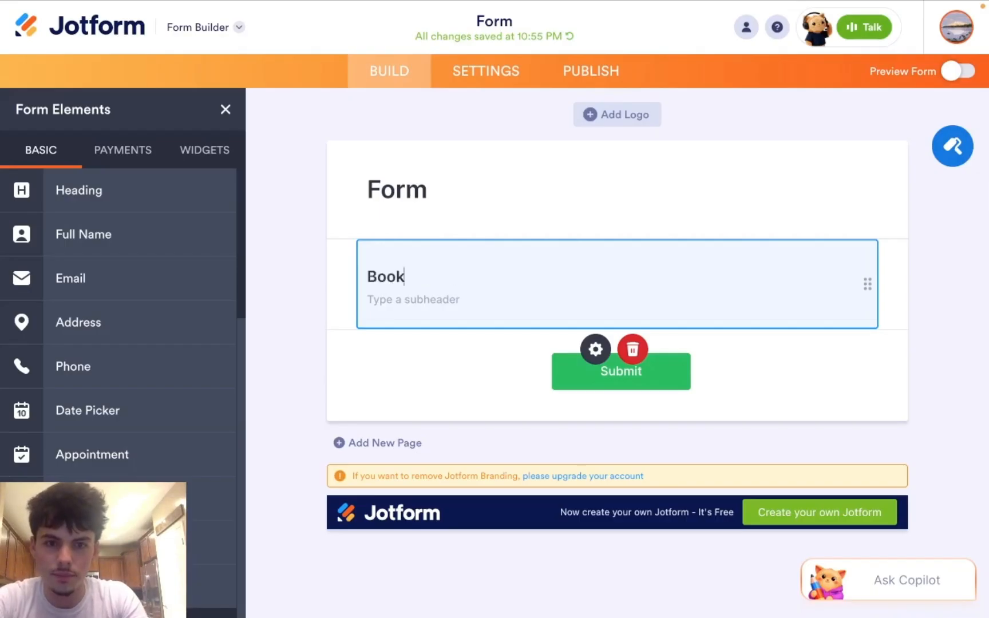
{"action": "type", "text": "an audit"}
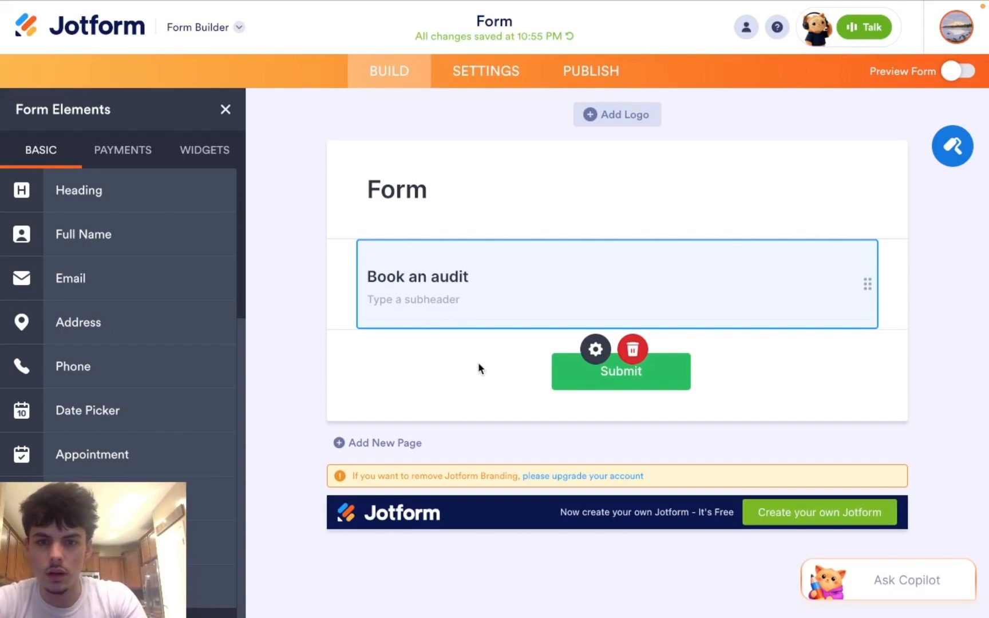
Step: Add a Full Name field with First and Last Name boxes below the heading
{"action": "left_click", "coordinate": [503, 352]}
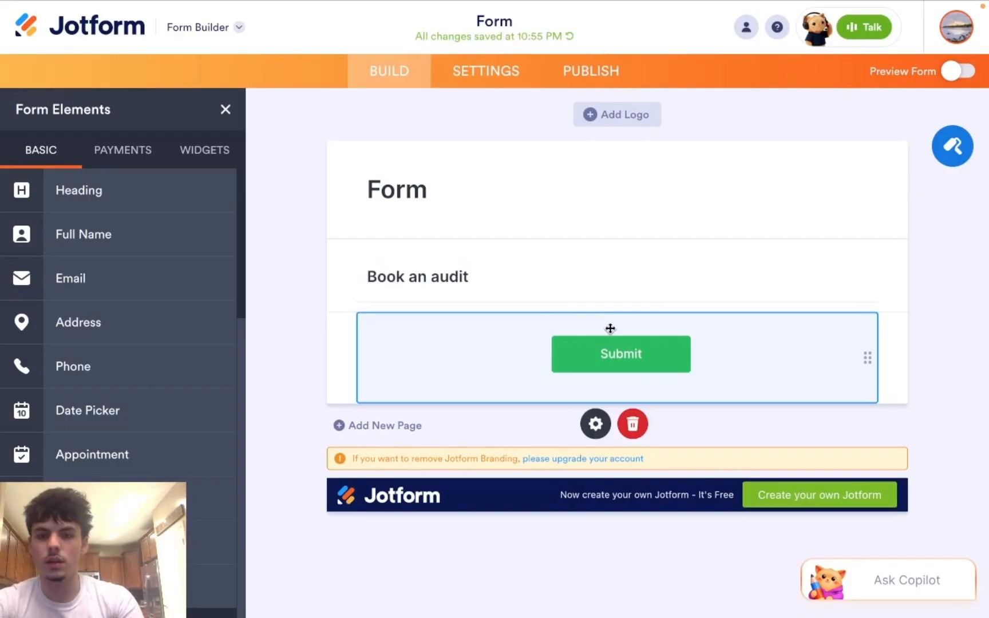
{"action": "left_click", "coordinate": [452, 361]}
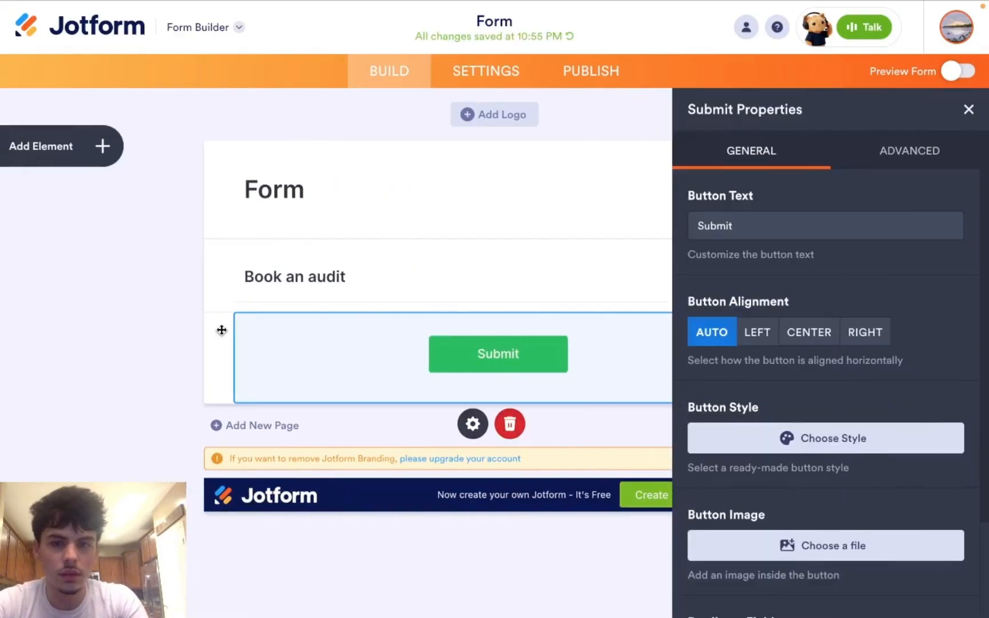
{"action": "left_click", "coordinate": [968, 108]}
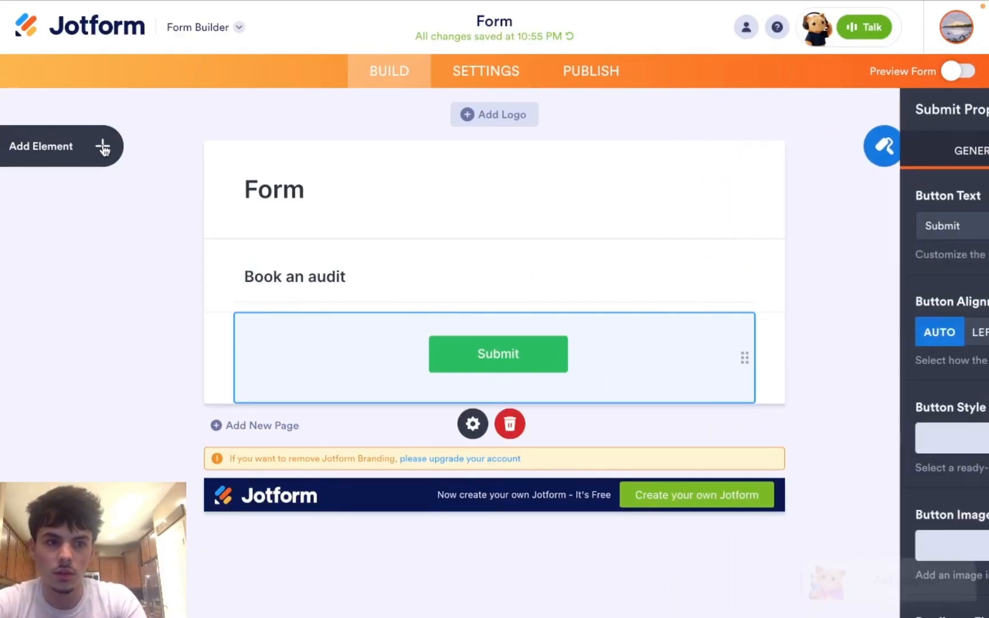
{"action": "left_click", "coordinate": [77, 146]}
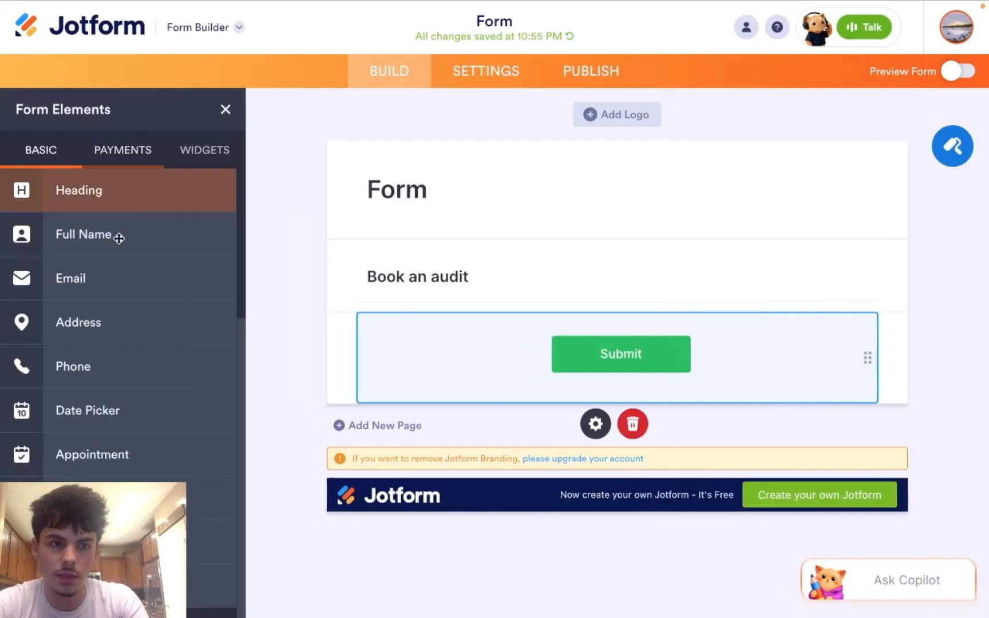
{"action": "scroll", "coordinate": [142, 227], "scroll_direction": "down", "scroll_amount": 1}
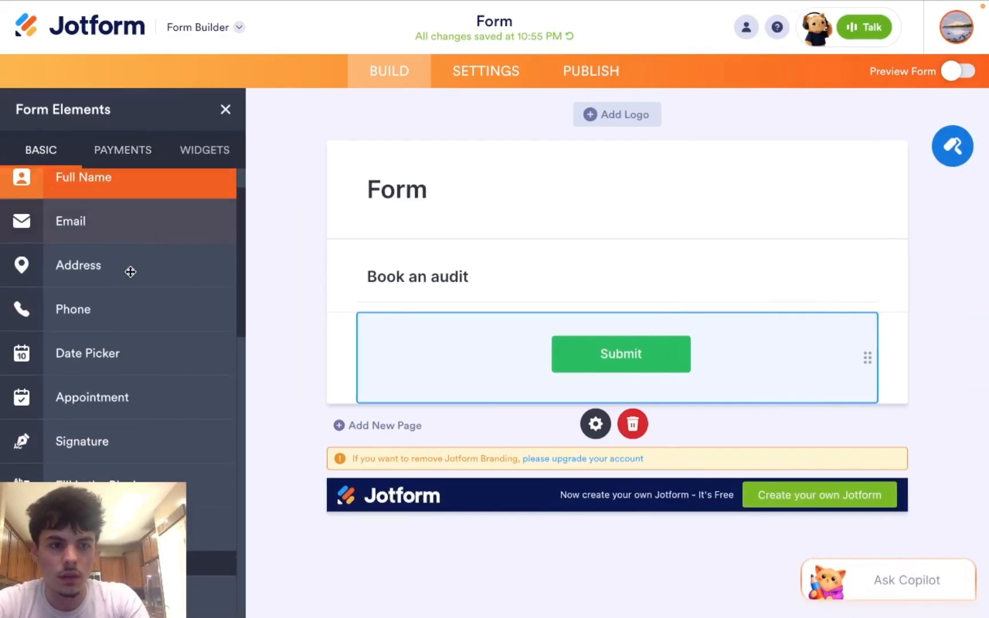
{"action": "scroll", "coordinate": [115, 349], "scroll_direction": "down", "scroll_amount": 1}
{"action": "scroll", "coordinate": [115, 349], "scroll_direction": "up", "scroll_amount": 3}
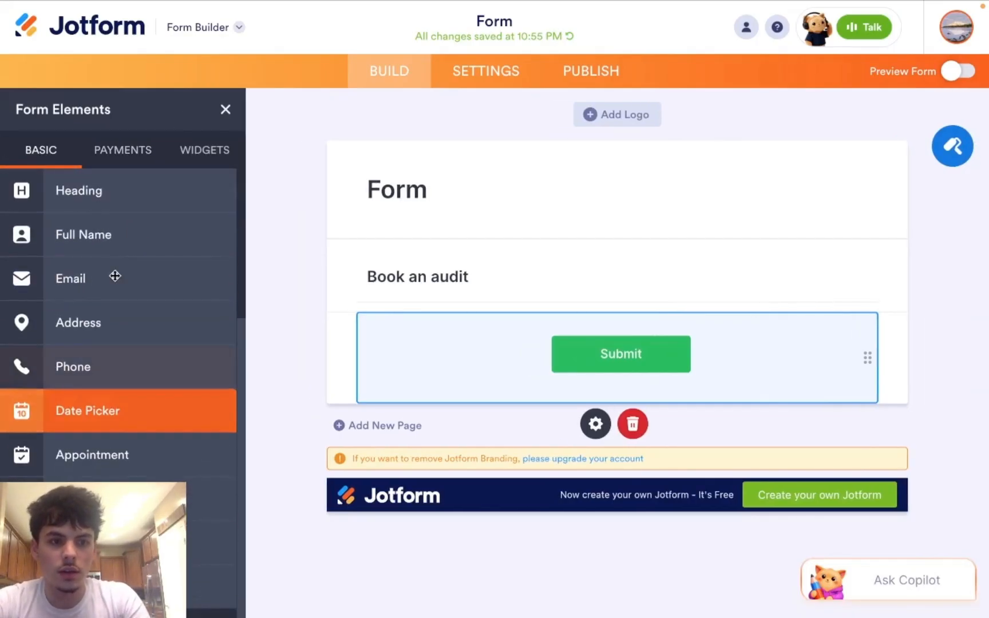
{"action": "left_click", "coordinate": [130, 243]}
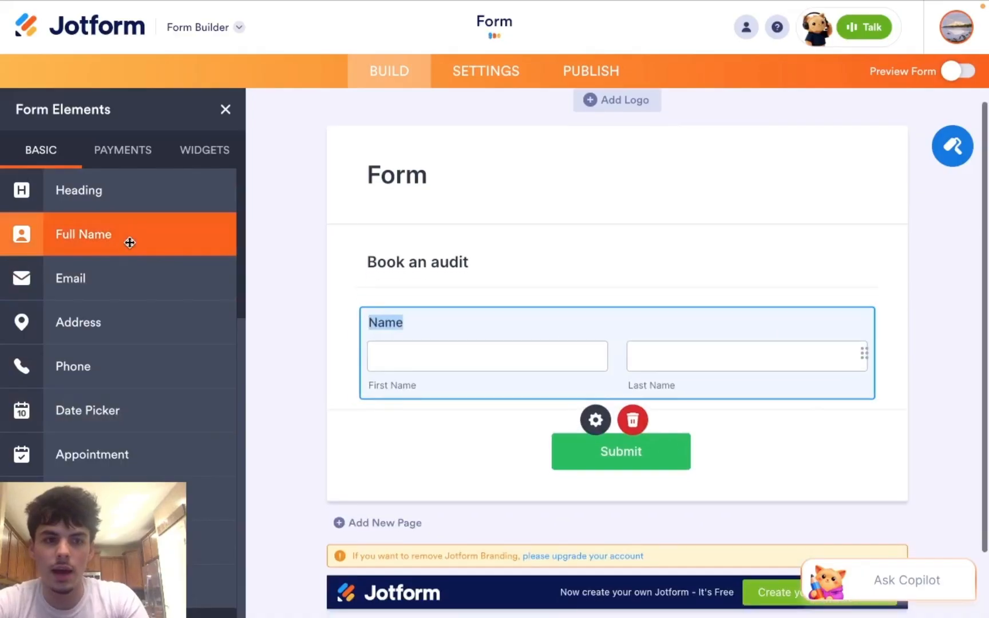
Step: Add Email and Phone Number fields below the Name field
{"action": "left_click", "coordinate": [403, 355]}
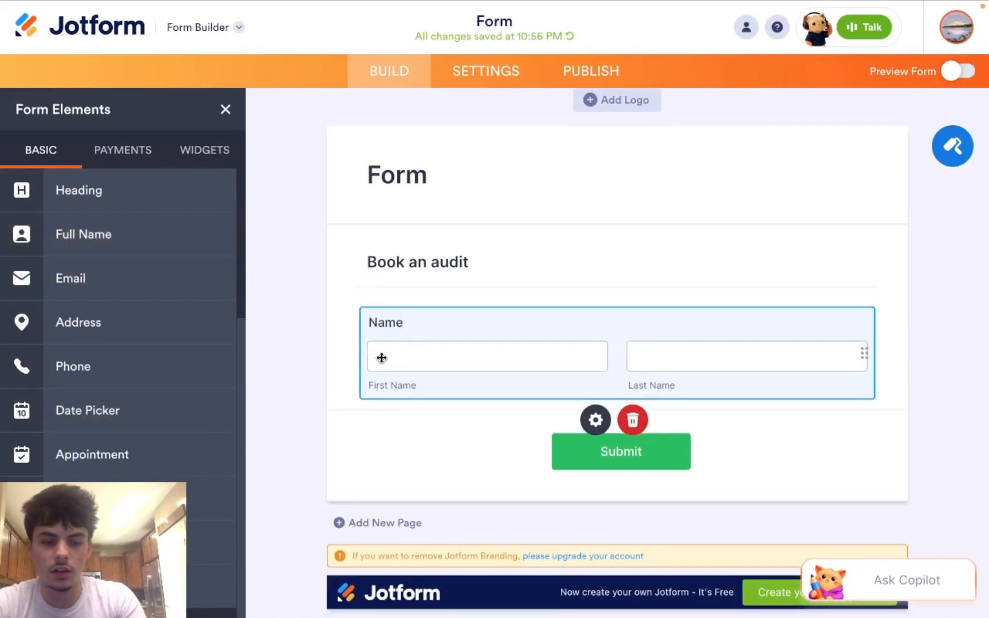
{"action": "double_click", "coordinate": [382, 356]}
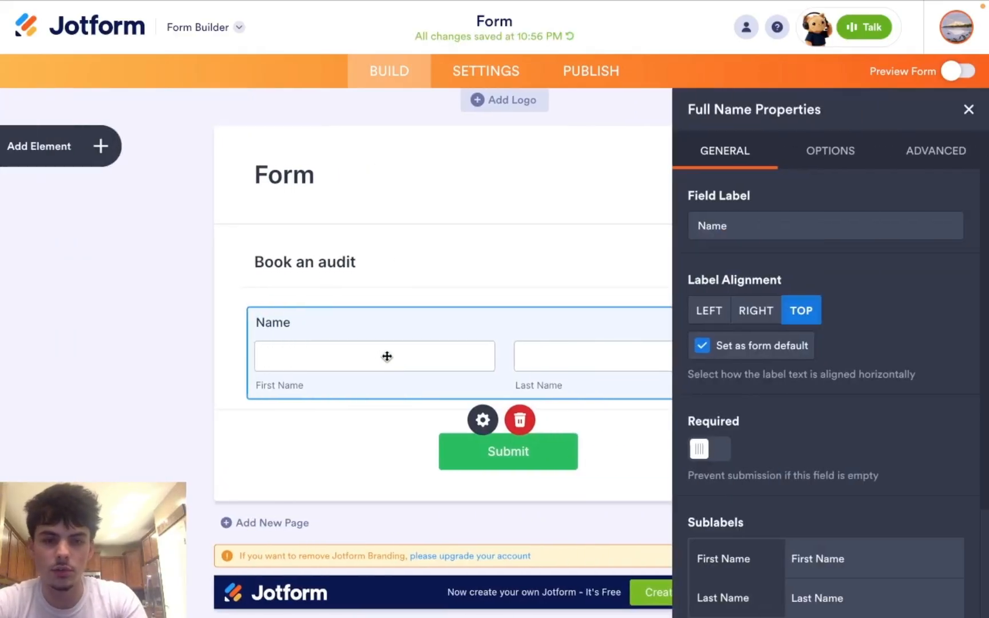
{"action": "left_click", "coordinate": [77, 150]}
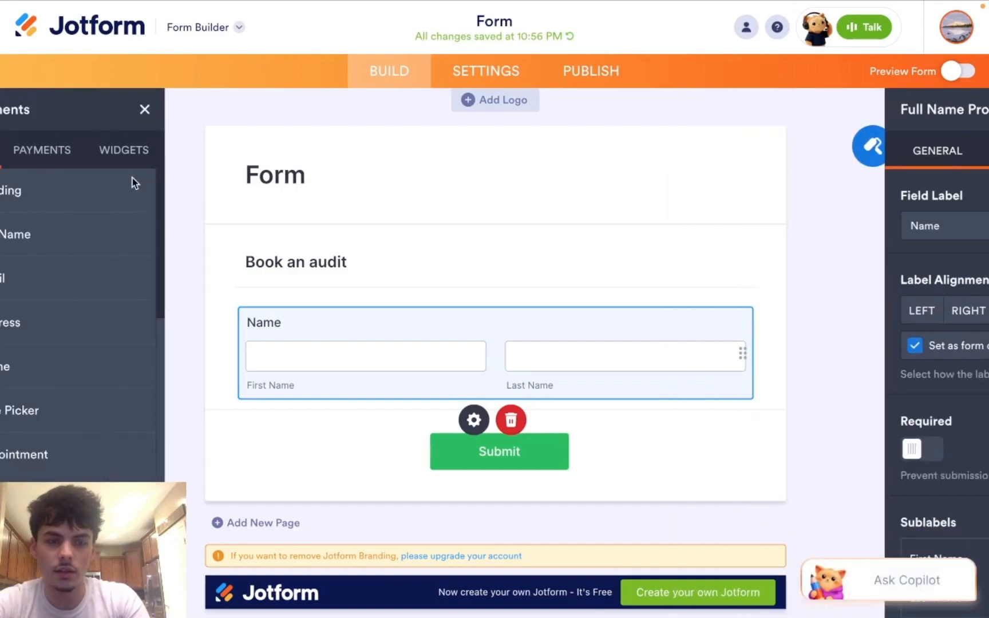
{"action": "left_click", "coordinate": [106, 292]}
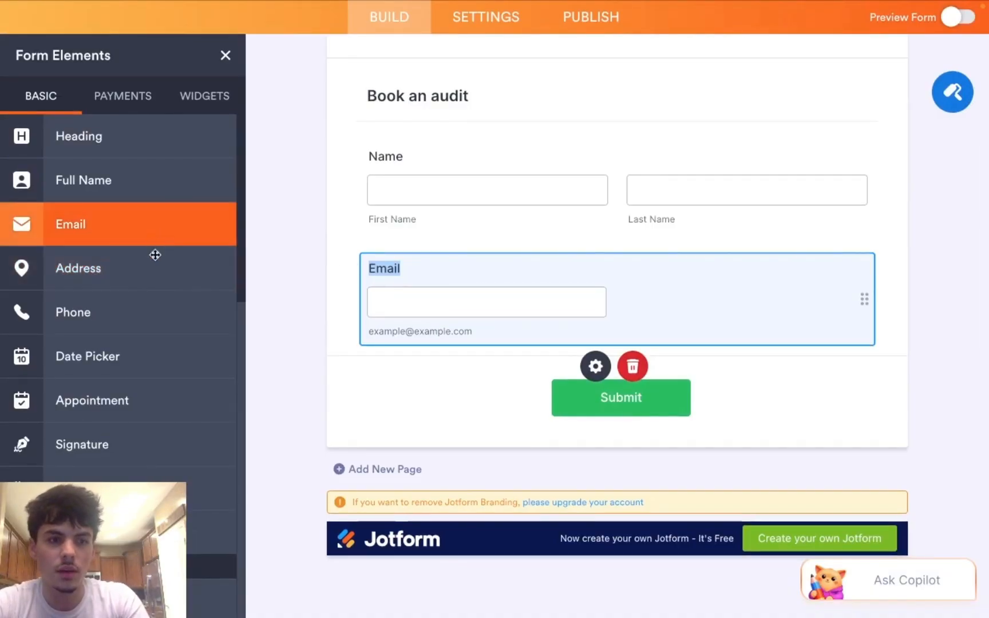
{"action": "left_click", "coordinate": [155, 315]}
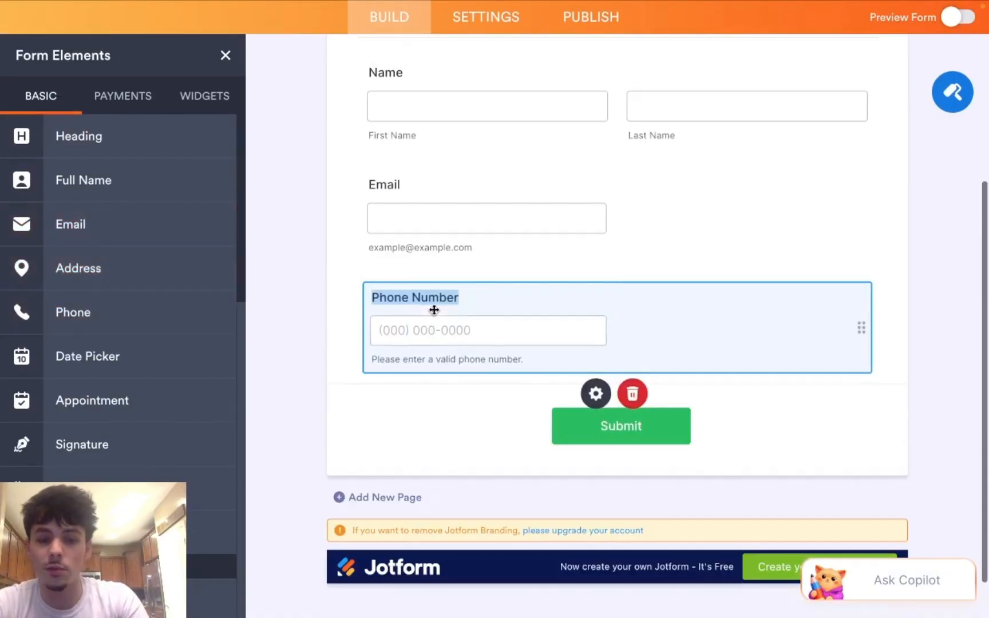
Step: Add an Appointment field below Phone Number, then return to the top of the form
{"action": "left_click", "coordinate": [137, 355]}
{"action": "scroll", "coordinate": [137, 356], "scroll_direction": "down", "scroll_amount": 3}
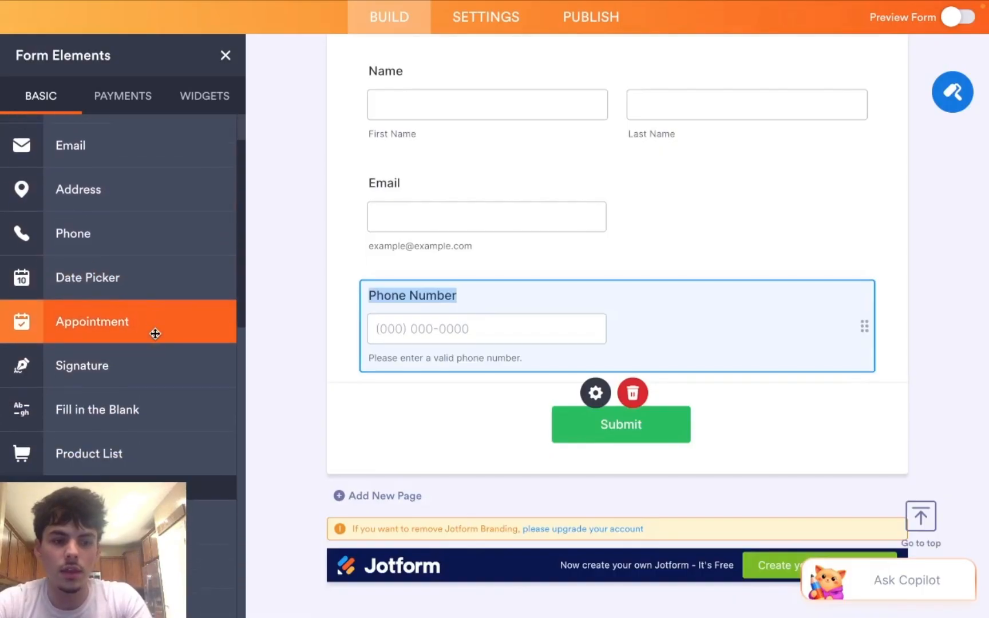
{"action": "scroll", "coordinate": [155, 332], "scroll_direction": "down", "scroll_amount": 5}
{"action": "scroll", "coordinate": [155, 334], "scroll_direction": "down", "scroll_amount": 5}
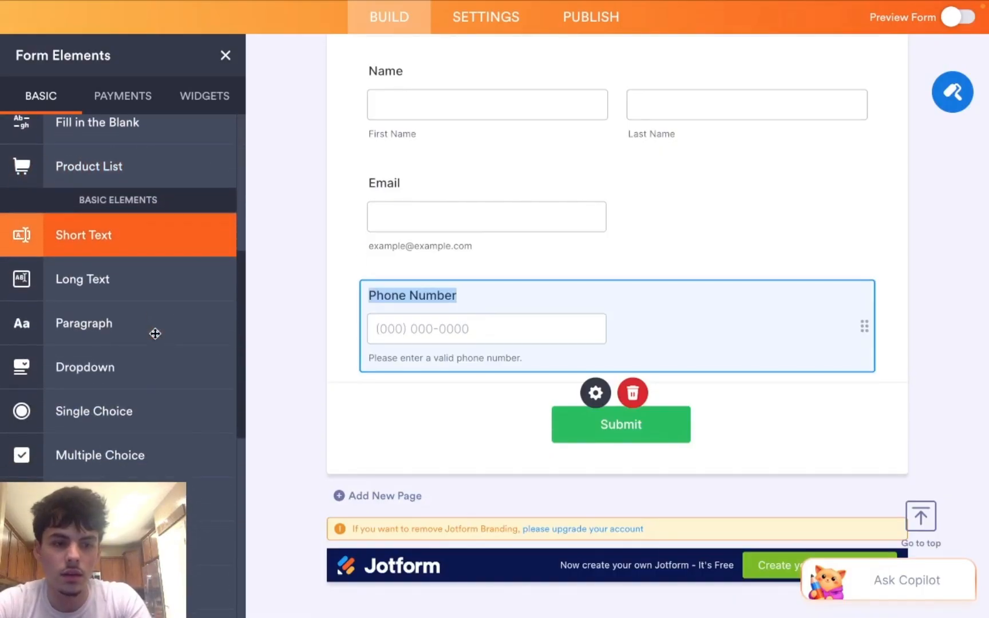
{"action": "scroll", "coordinate": [155, 334], "scroll_direction": "down", "scroll_amount": 5}
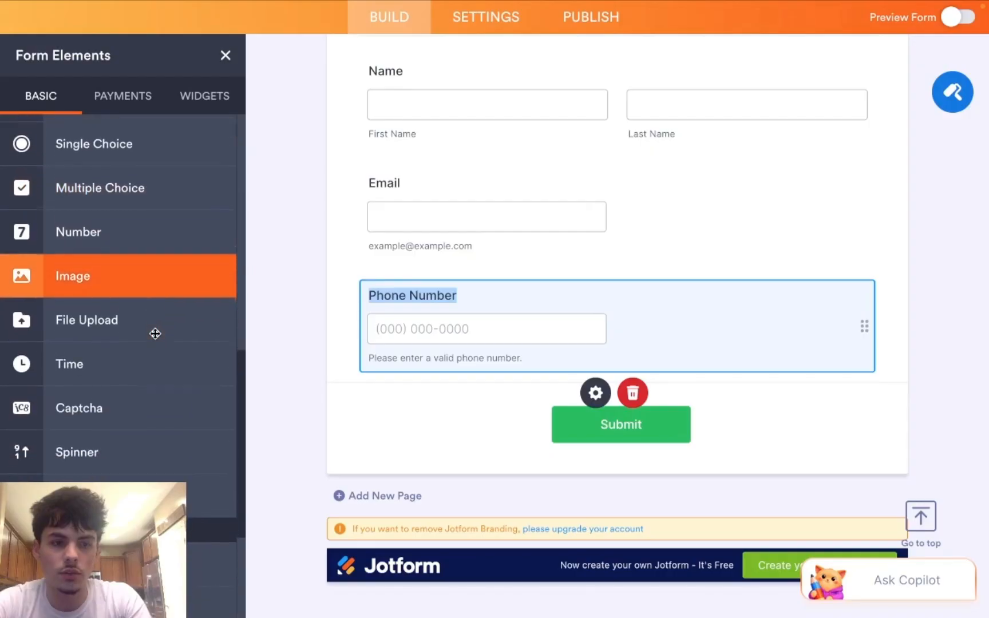
{"action": "scroll", "coordinate": [155, 334], "scroll_direction": "up", "scroll_amount": 2}
{"action": "scroll", "coordinate": [155, 333], "scroll_direction": "up", "scroll_amount": 10}
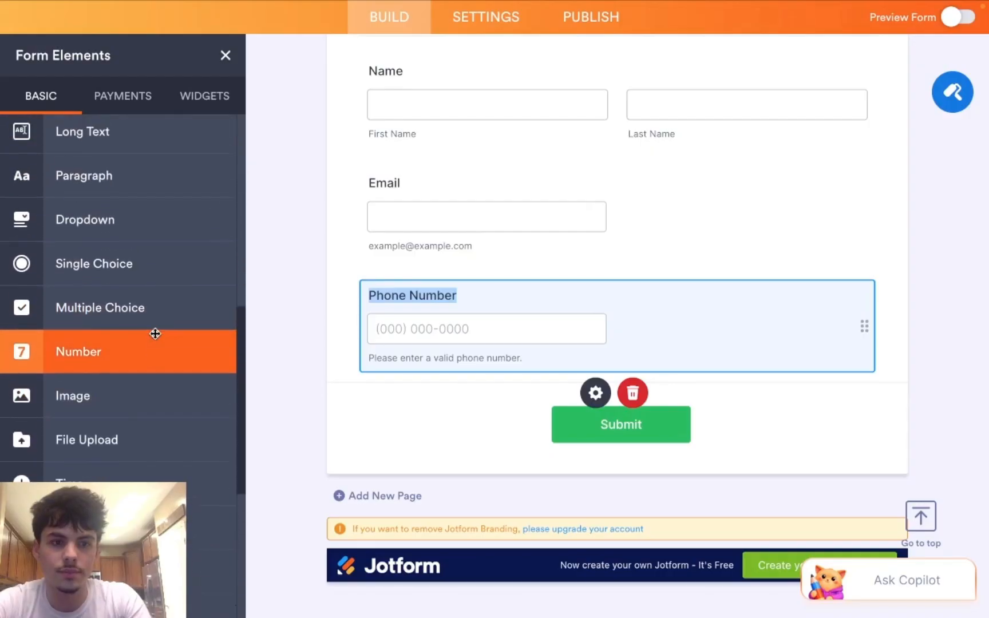
{"action": "scroll", "coordinate": [155, 334], "scroll_direction": "up", "scroll_amount": 3}
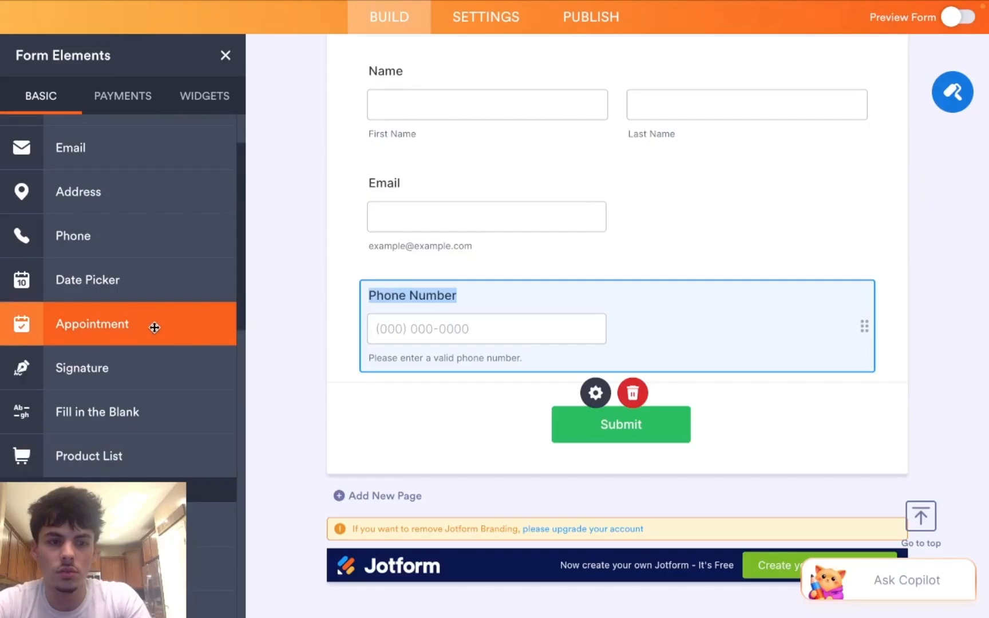
{"action": "left_click", "coordinate": [155, 328]}
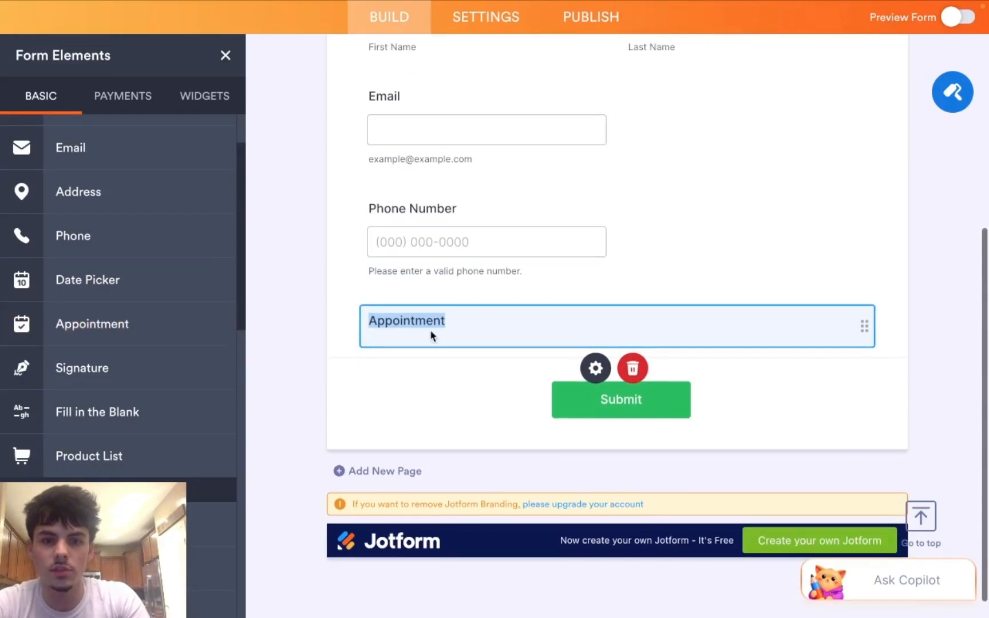
{"action": "left_click", "coordinate": [468, 316]}
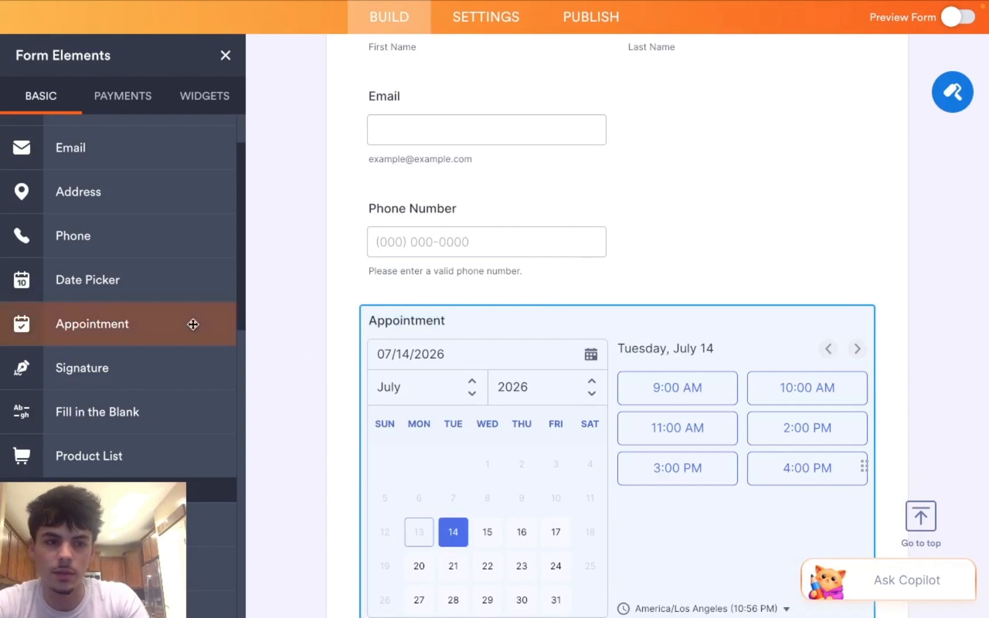
{"action": "scroll", "coordinate": [172, 326], "scroll_direction": "up", "scroll_amount": 3}
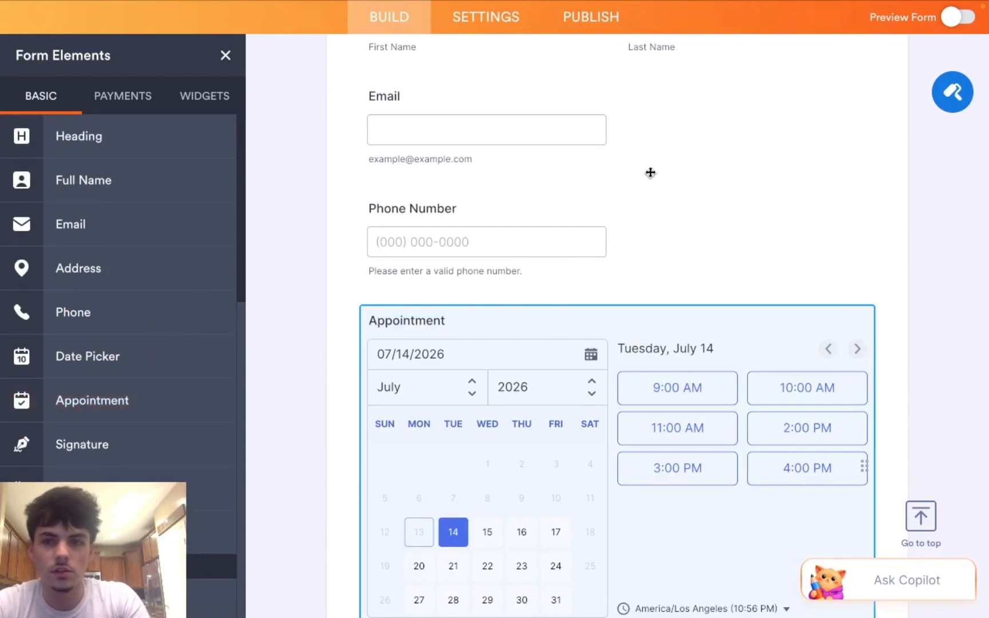
{"action": "scroll", "coordinate": [649, 181], "scroll_direction": "down", "scroll_amount": 5}
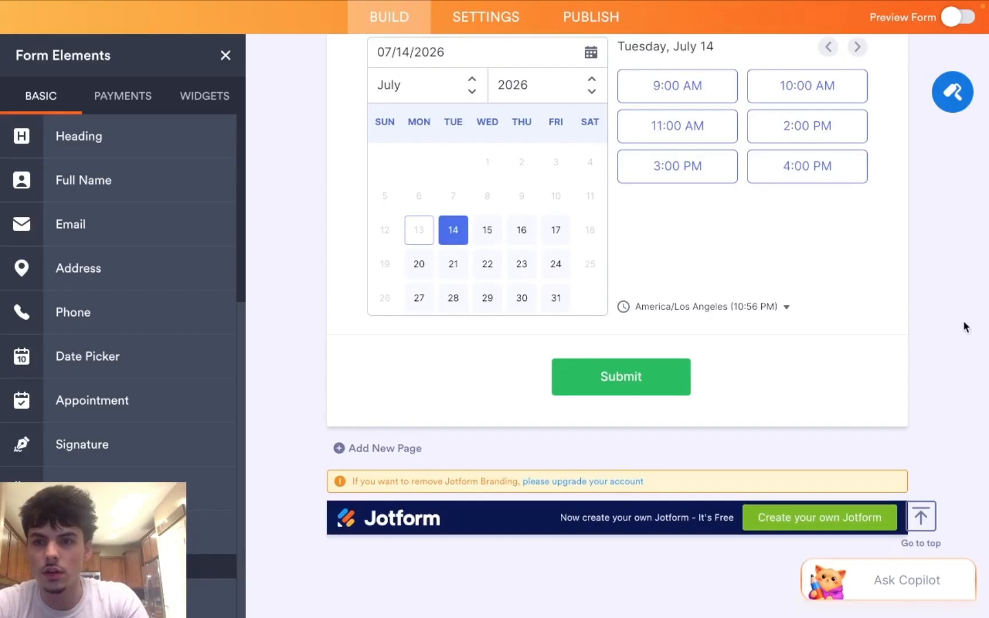
{"action": "scroll", "coordinate": [865, 186], "scroll_direction": "up", "scroll_amount": 10}
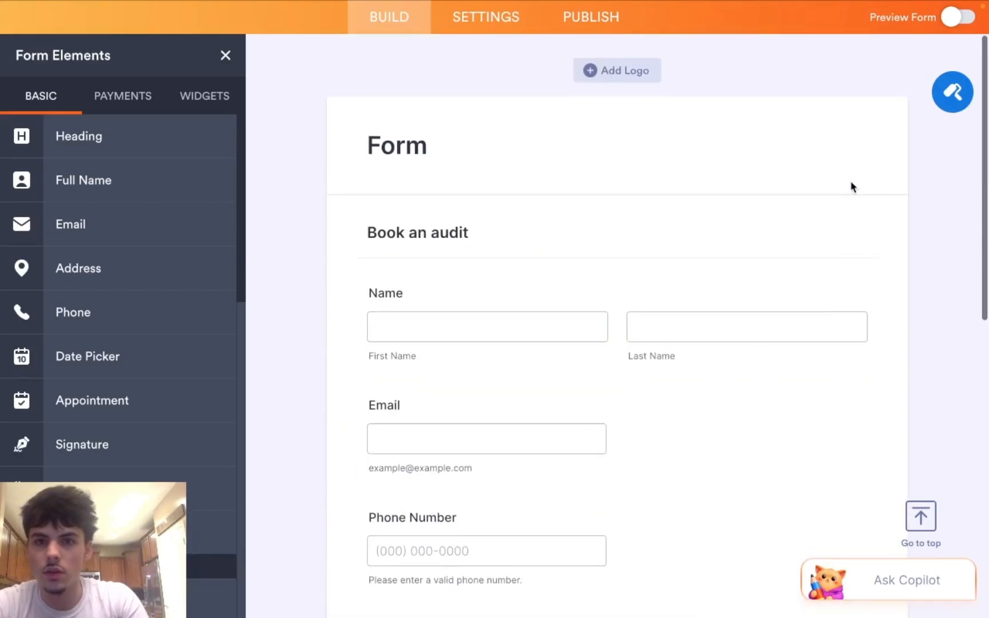
{"action": "scroll", "coordinate": [515, 39], "scroll_direction": "up", "scroll_amount": 2}
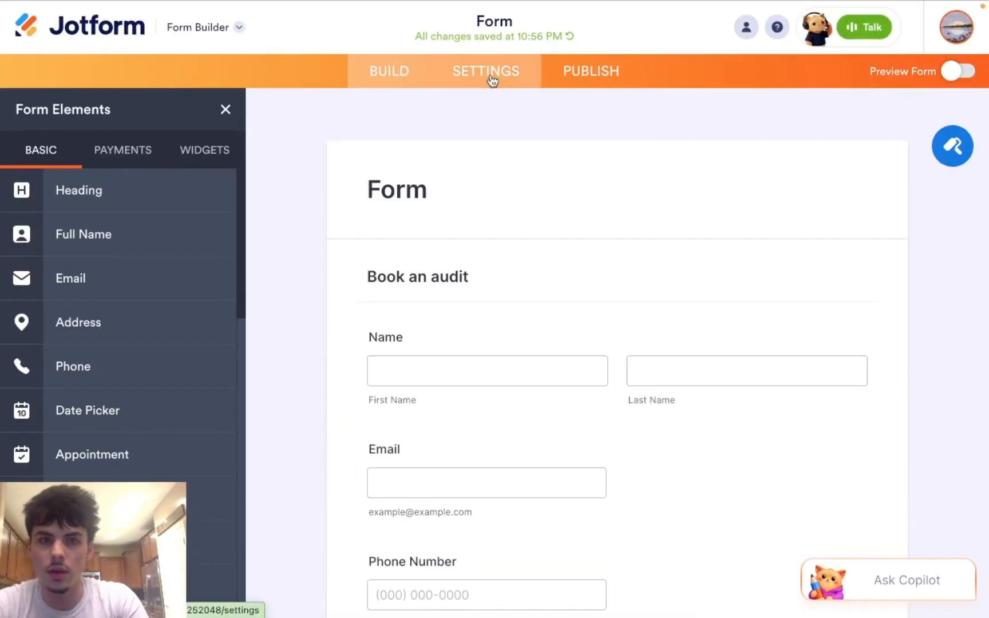
Step: Show the form's Publish page with its Quick Share direct link
{"action": "left_click", "coordinate": [490, 81]}
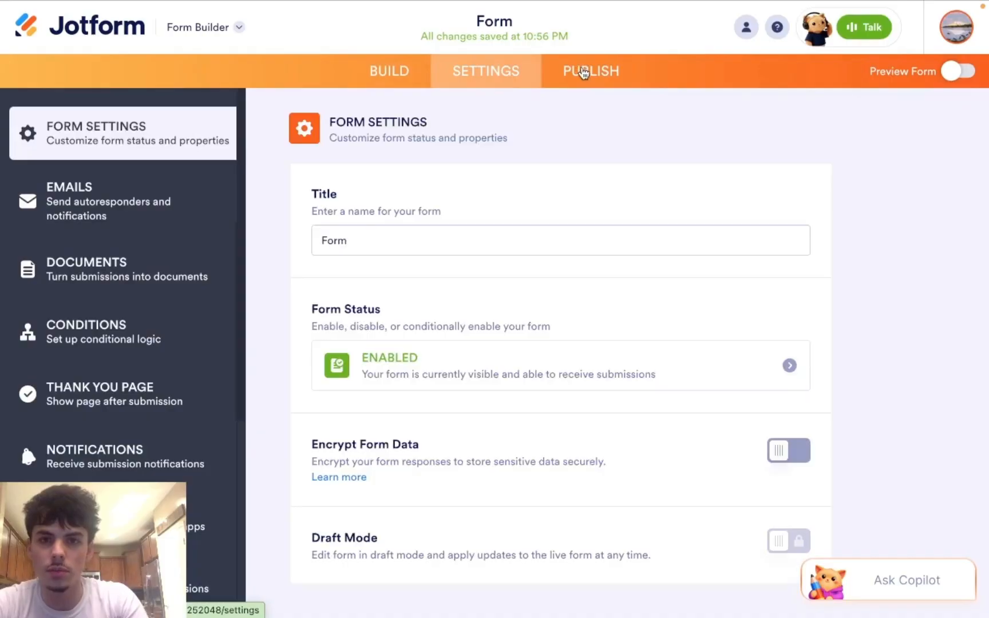
{"action": "left_click", "coordinate": [583, 72]}
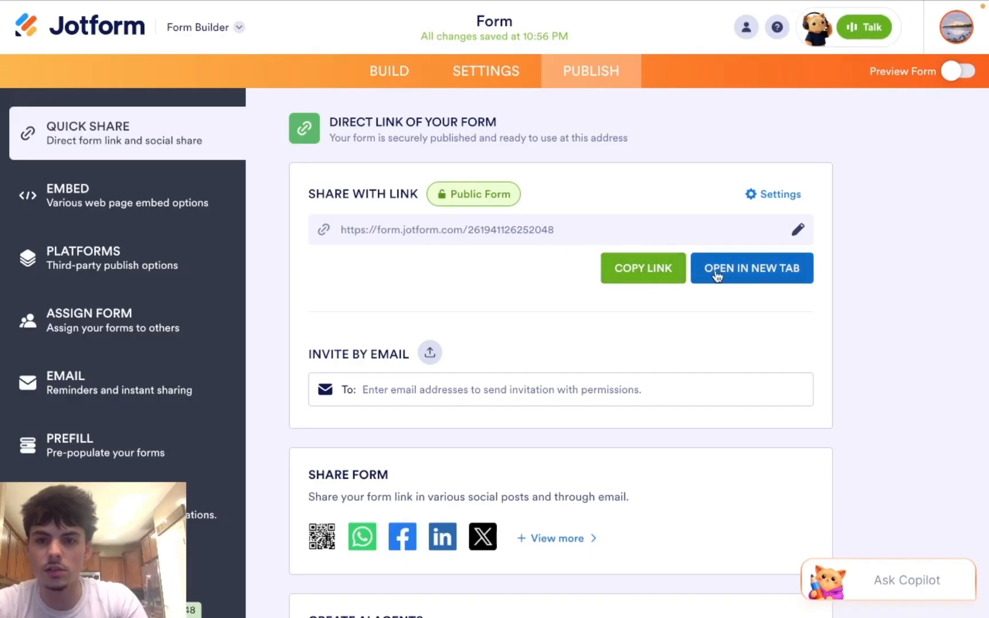
{"action": "left_click", "coordinate": [404, 75]}
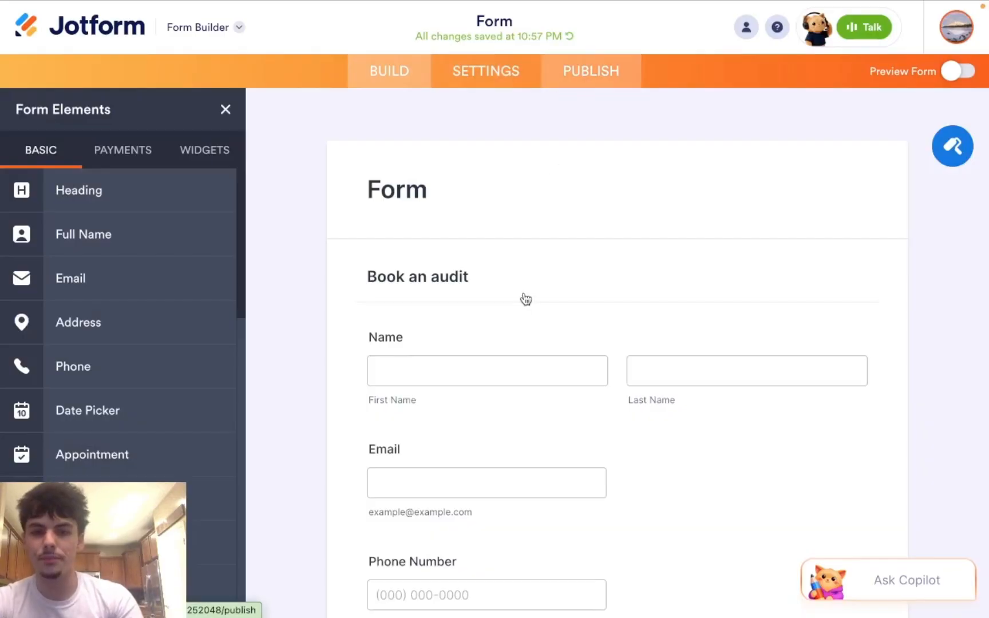
{"action": "scroll", "coordinate": [524, 303], "scroll_direction": "down", "scroll_amount": 3}
{"action": "scroll", "coordinate": [523, 302], "scroll_direction": "down", "scroll_amount": 5}
{"action": "scroll", "coordinate": [523, 302], "scroll_direction": "up", "scroll_amount": 10}
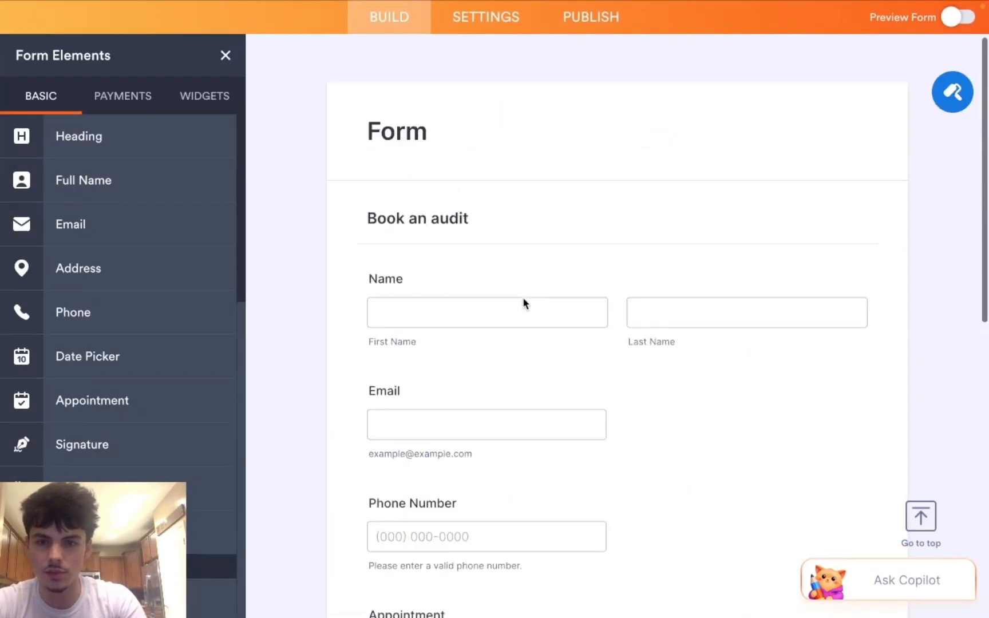
{"action": "scroll", "coordinate": [585, 17], "scroll_direction": "up", "scroll_amount": 2}
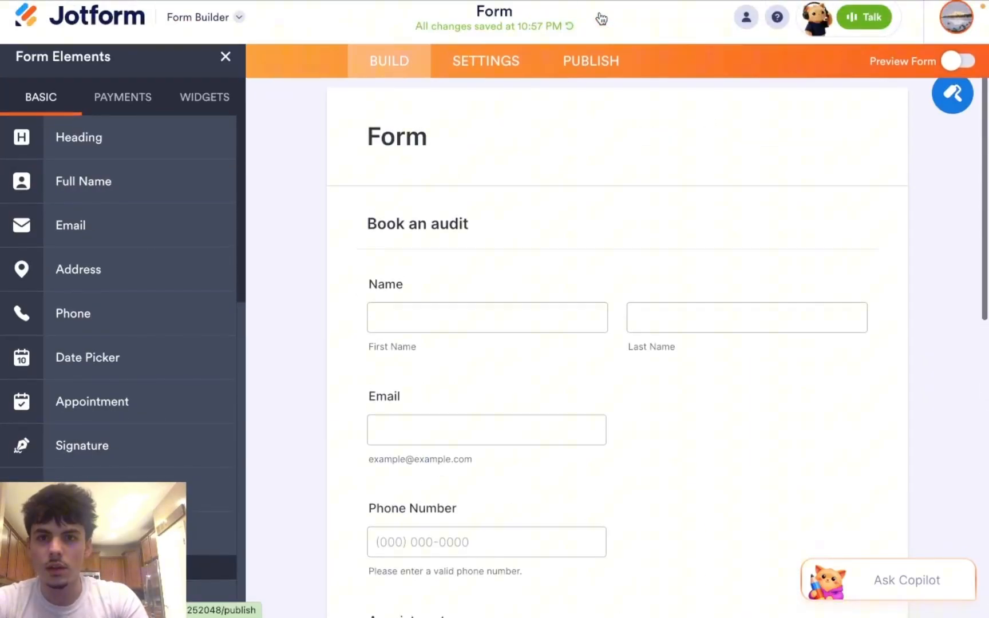
{"action": "left_click", "coordinate": [603, 69]}
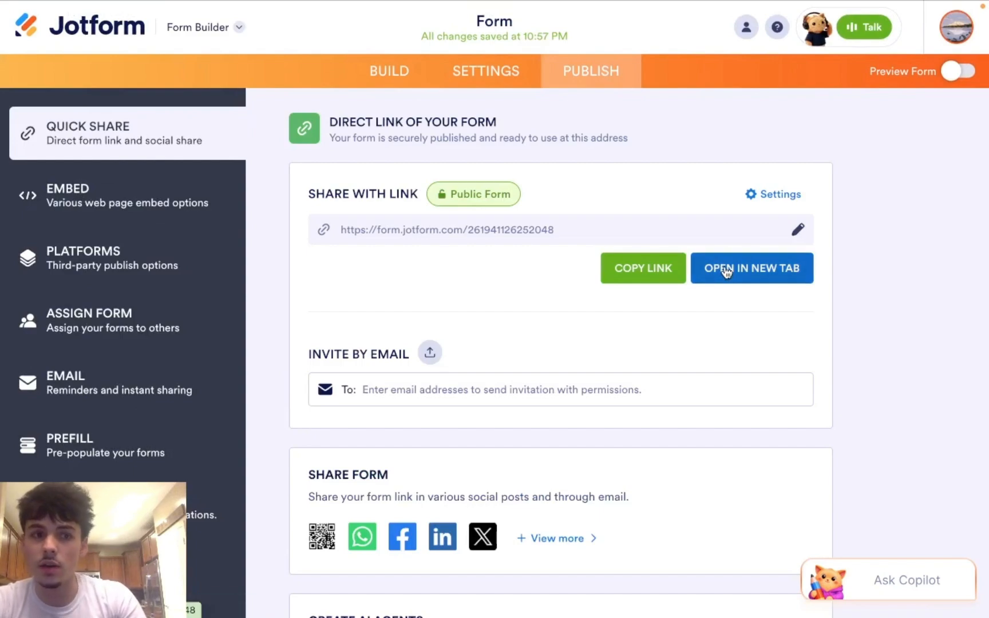
Step: Back in the Make tab, close the earlier Jotform module list and app search
{"action": "mouse_move", "coordinate": [676, 5]}
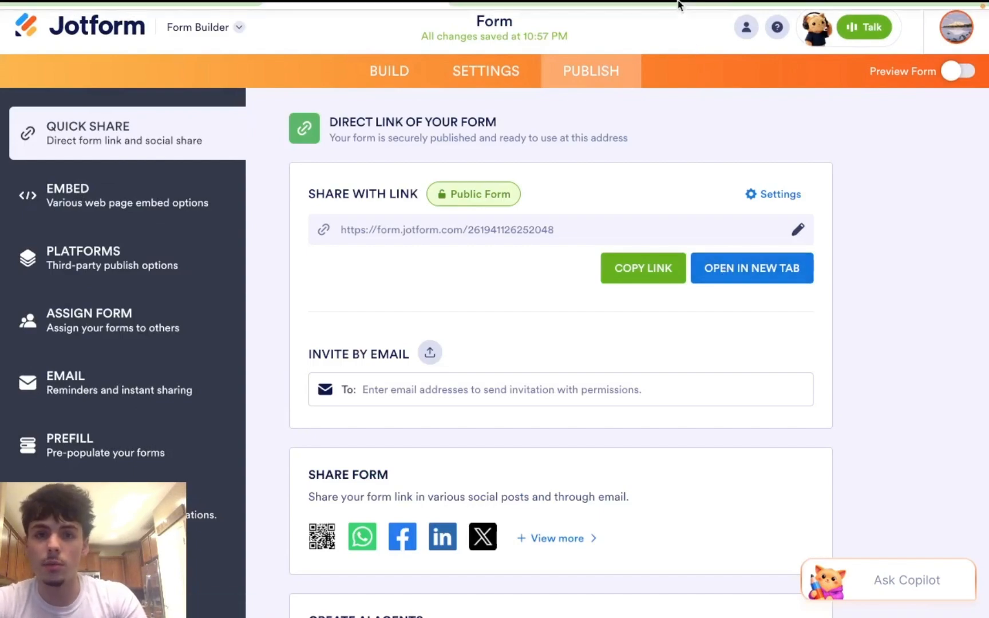
{"action": "left_click", "coordinate": [178, 36]}
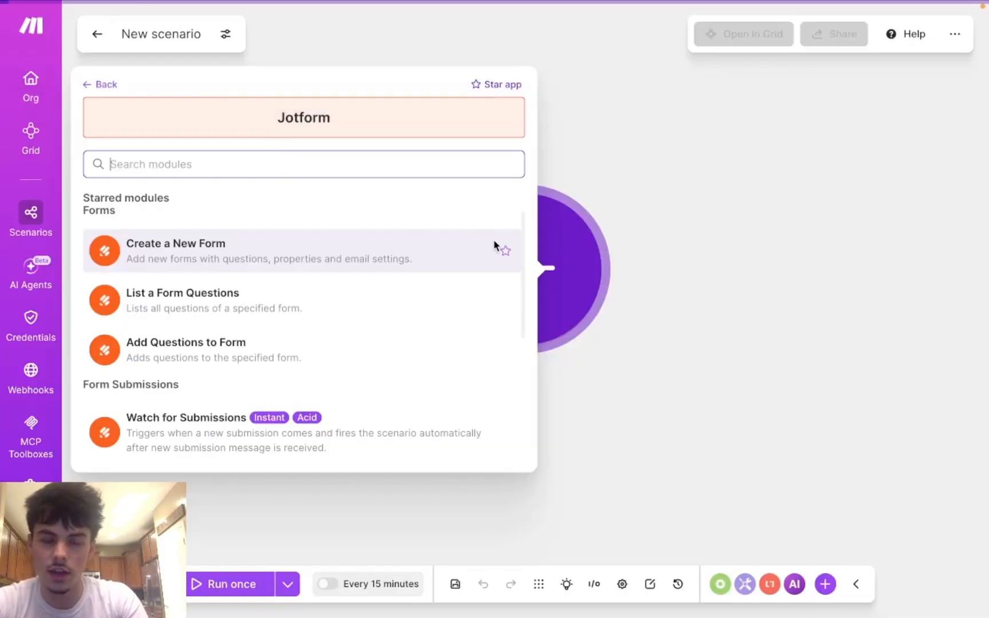
{"action": "scroll", "coordinate": [365, 347], "scroll_direction": "down", "scroll_amount": 2}
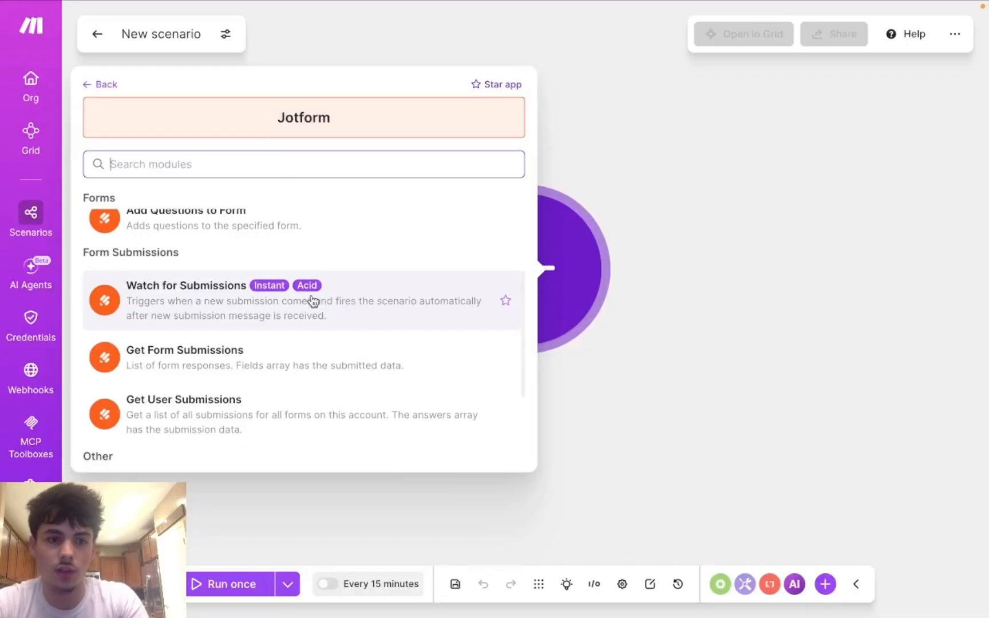
{"action": "scroll", "coordinate": [205, 278], "scroll_direction": "up", "scroll_amount": 3}
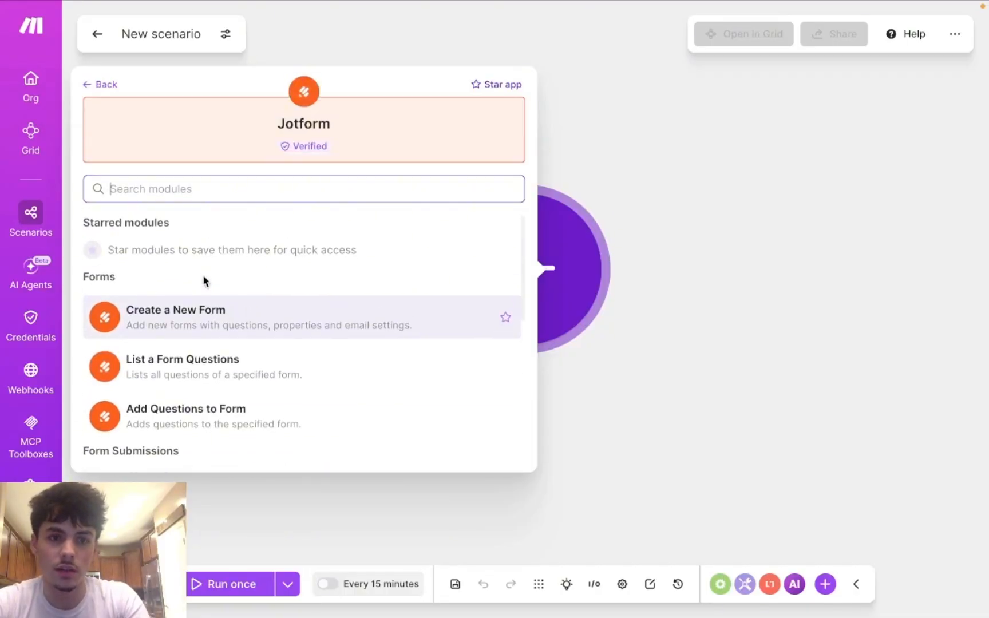
{"action": "left_click", "coordinate": [88, 86]}
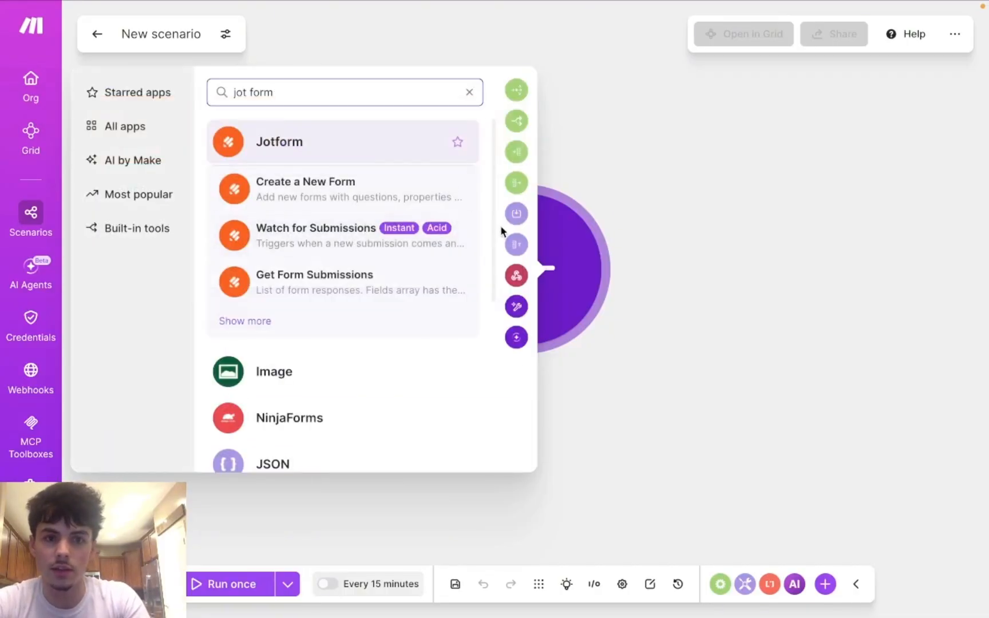
{"action": "left_click", "coordinate": [655, 284]}
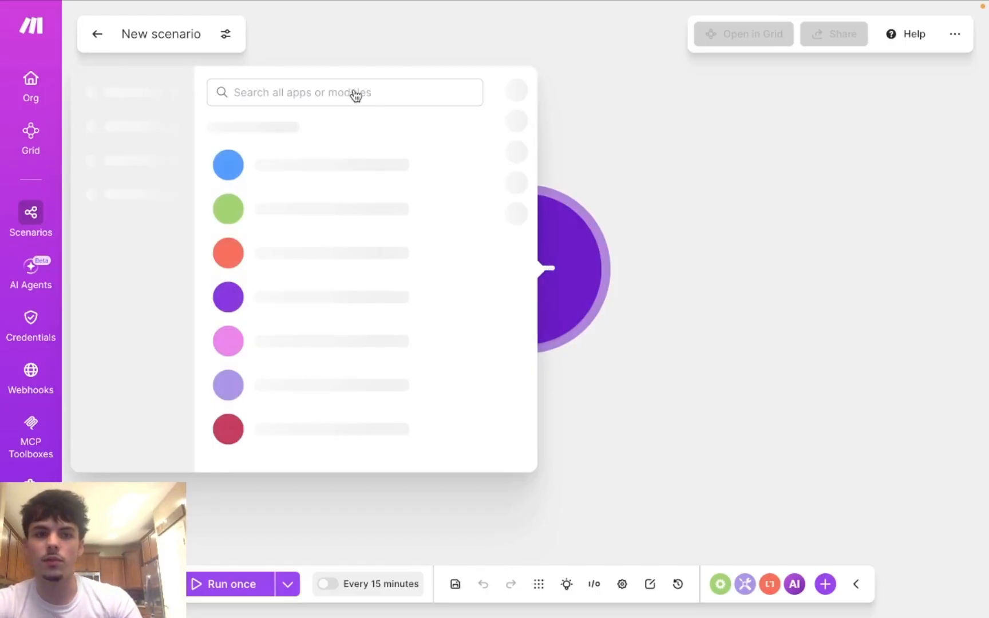
{"action": "type", "text": "J"}
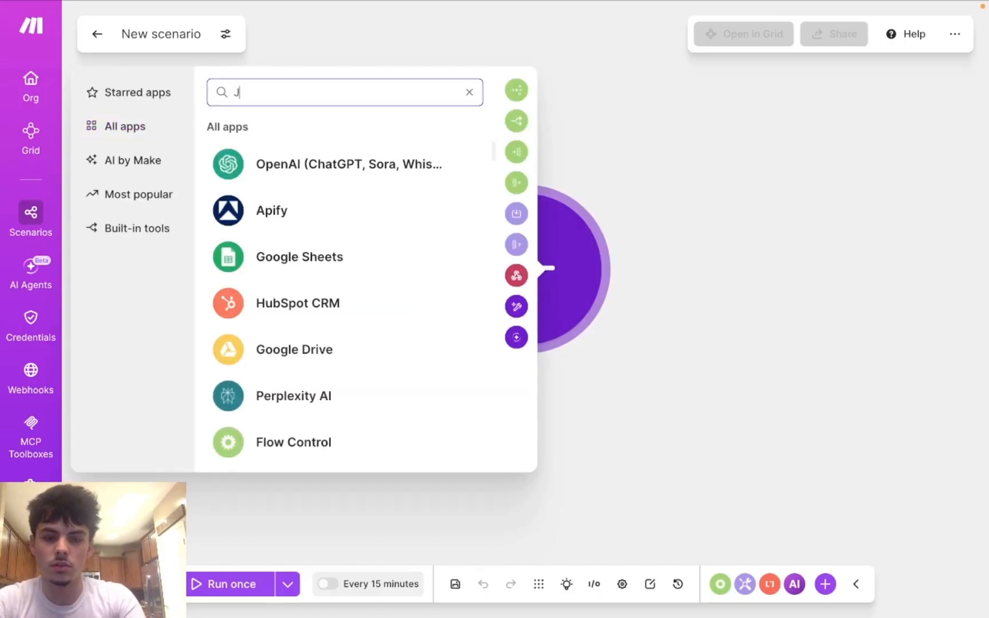
{"action": "type", "text": "ot form"}
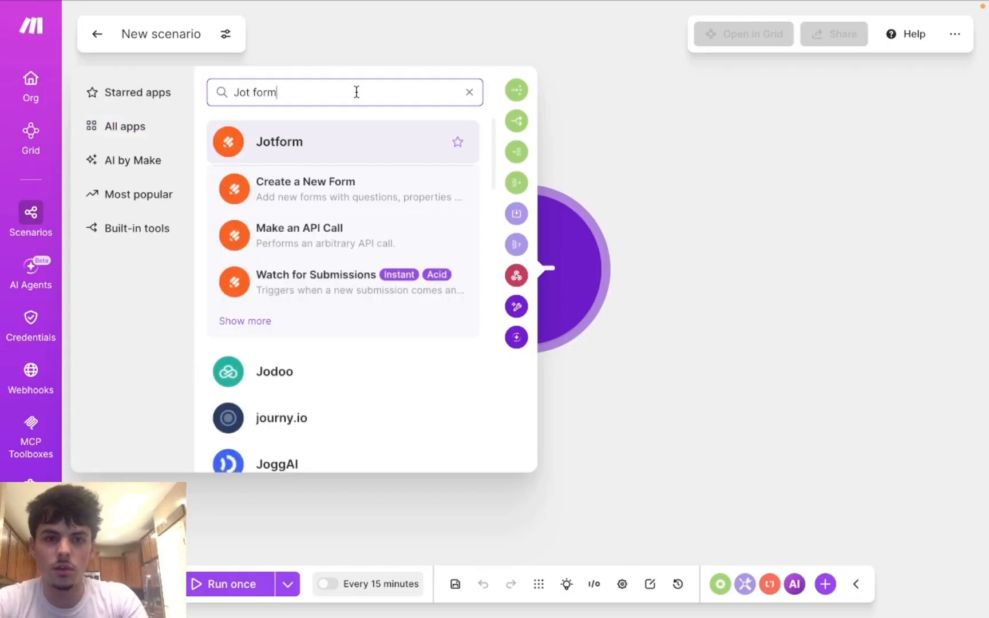
{"action": "left_click", "coordinate": [387, 149]}
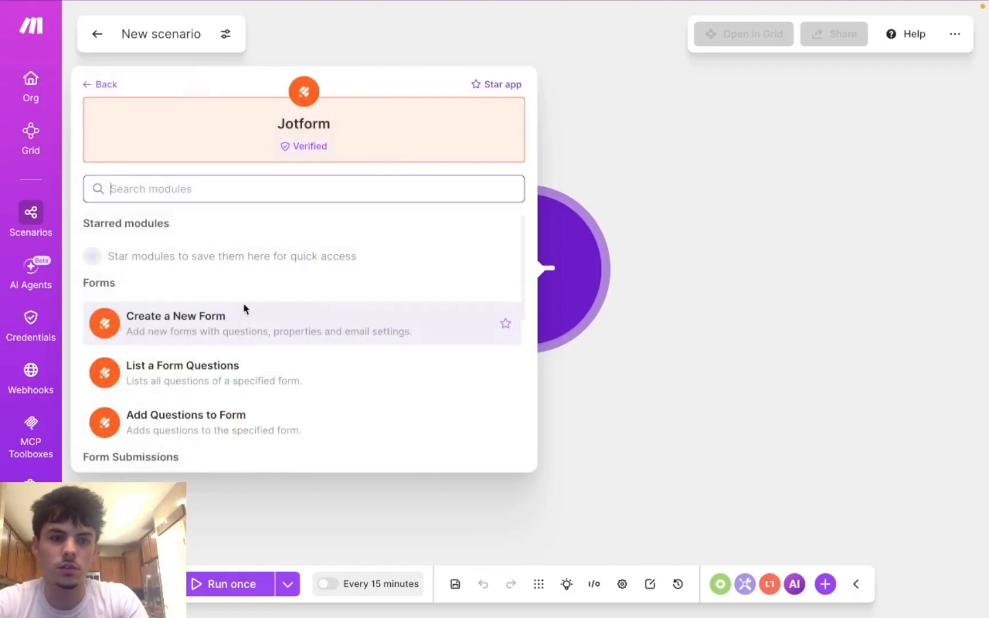
{"action": "scroll", "coordinate": [237, 376], "scroll_direction": "down", "scroll_amount": 2}
{"action": "scroll", "coordinate": [180, 338], "scroll_direction": "down", "scroll_amount": 1}
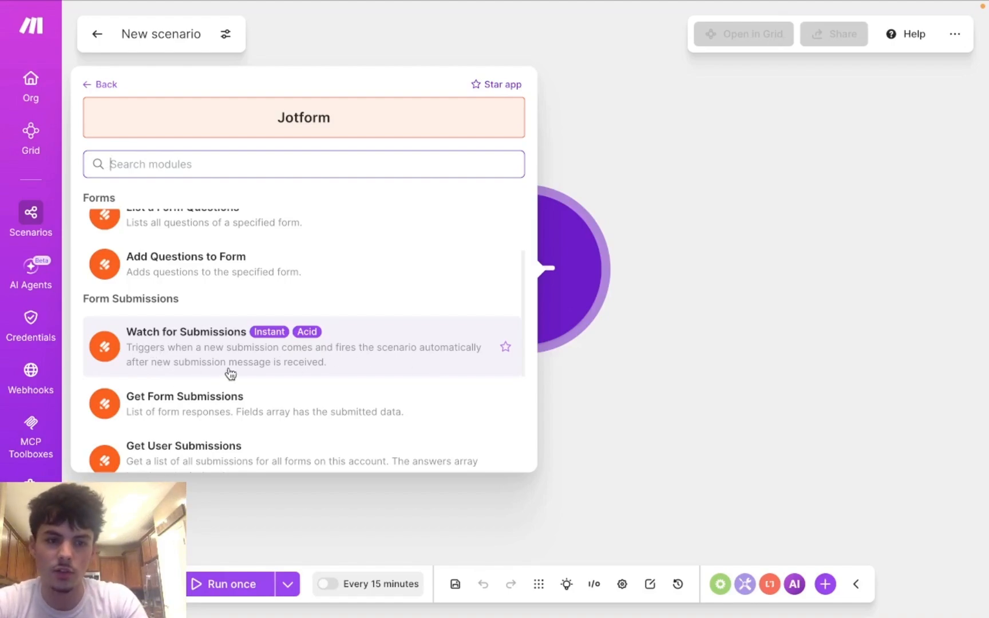
{"action": "left_click", "coordinate": [360, 356]}
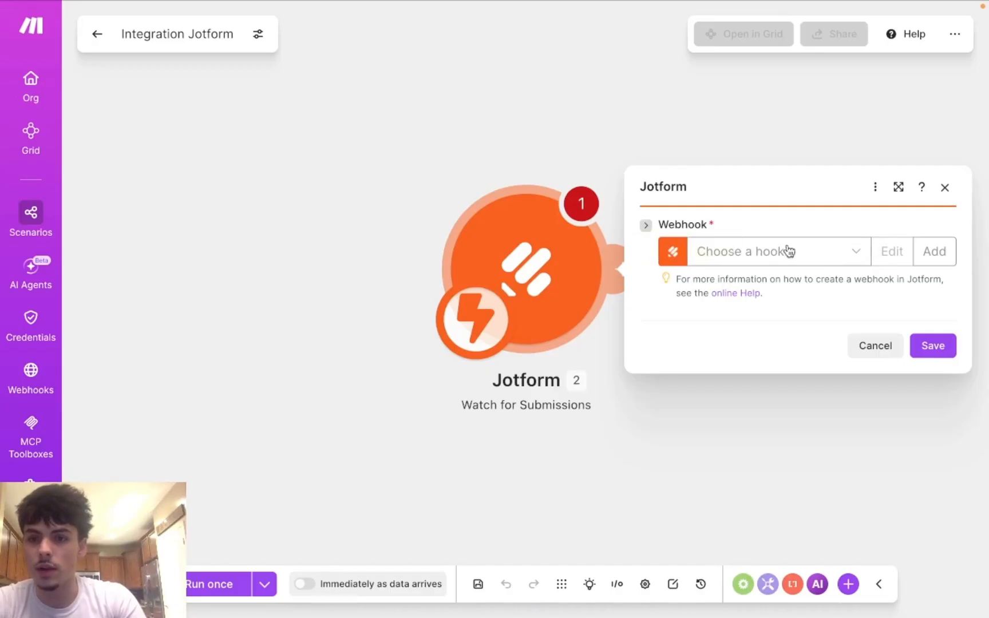
Step: Begin a new webhook and Jotform connection in Make and clear the prefilled API key
{"action": "left_click", "coordinate": [918, 255]}
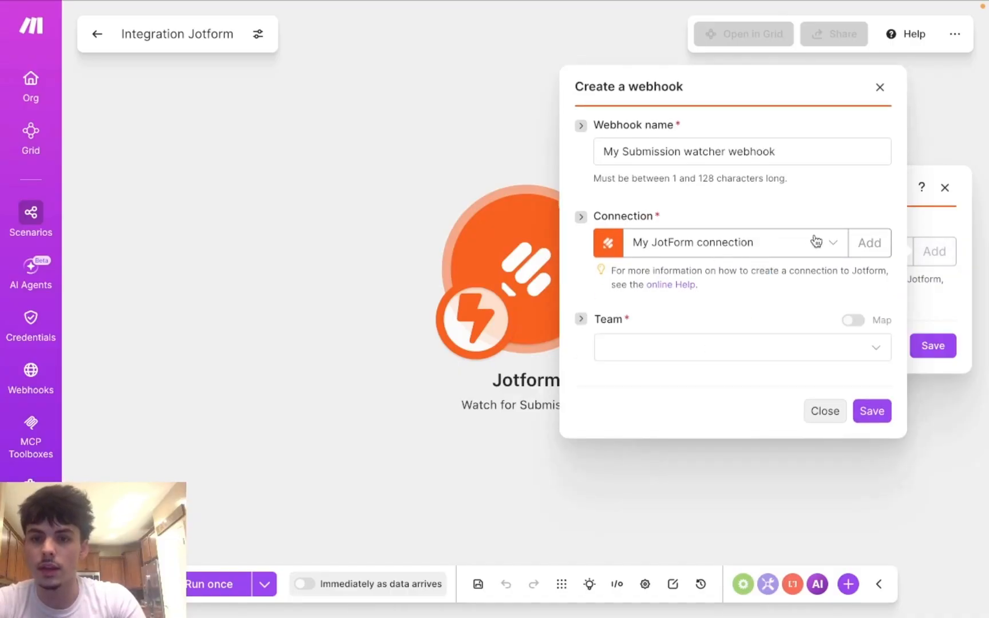
{"action": "left_click", "coordinate": [869, 244]}
{"action": "left_click", "coordinate": [727, 266]}
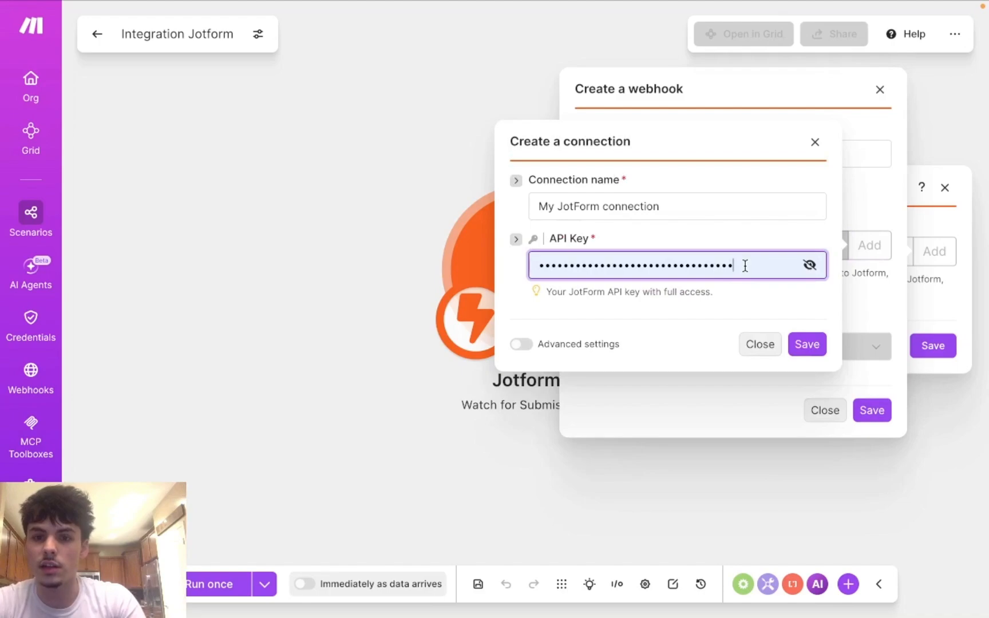
{"action": "left_click_drag", "start_coordinate": [742, 266], "coordinate": [517, 271]}
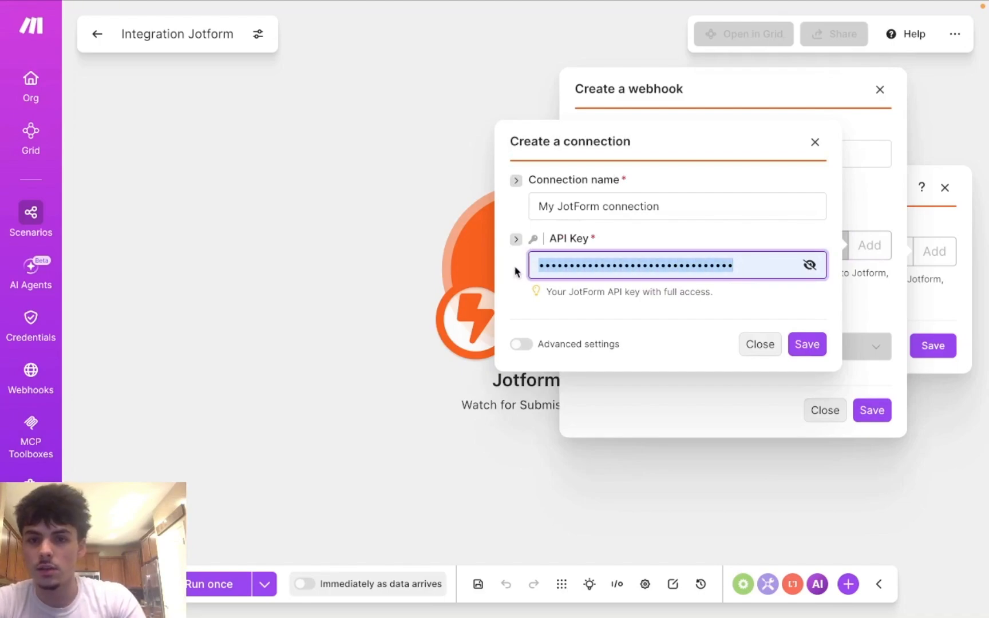
{"action": "key", "text": "BackSpace"}
{"action": "mouse_move", "coordinate": [334, 11]}
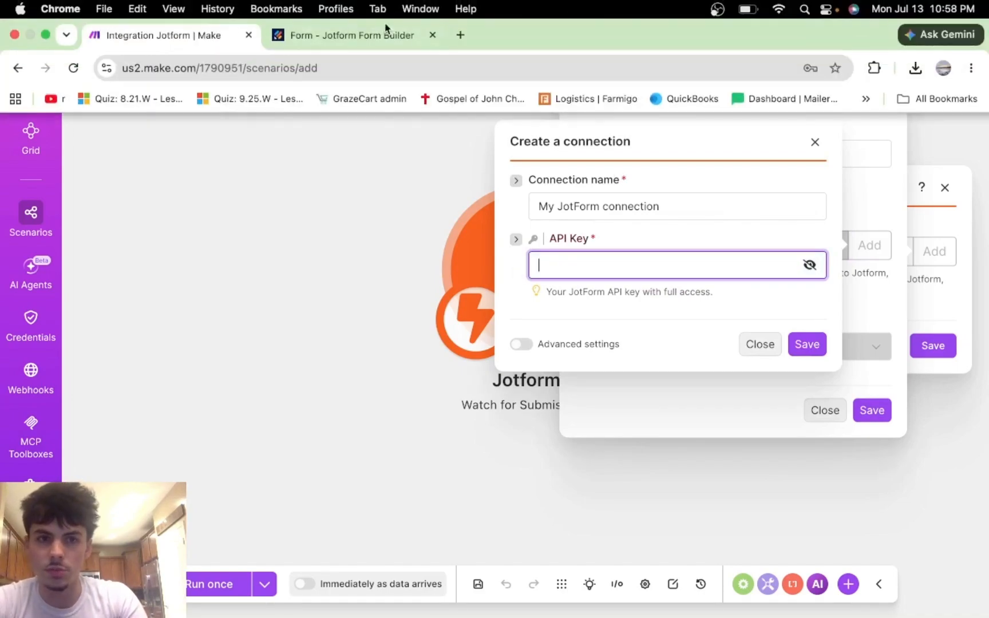
{"action": "left_click", "coordinate": [332, 44]}
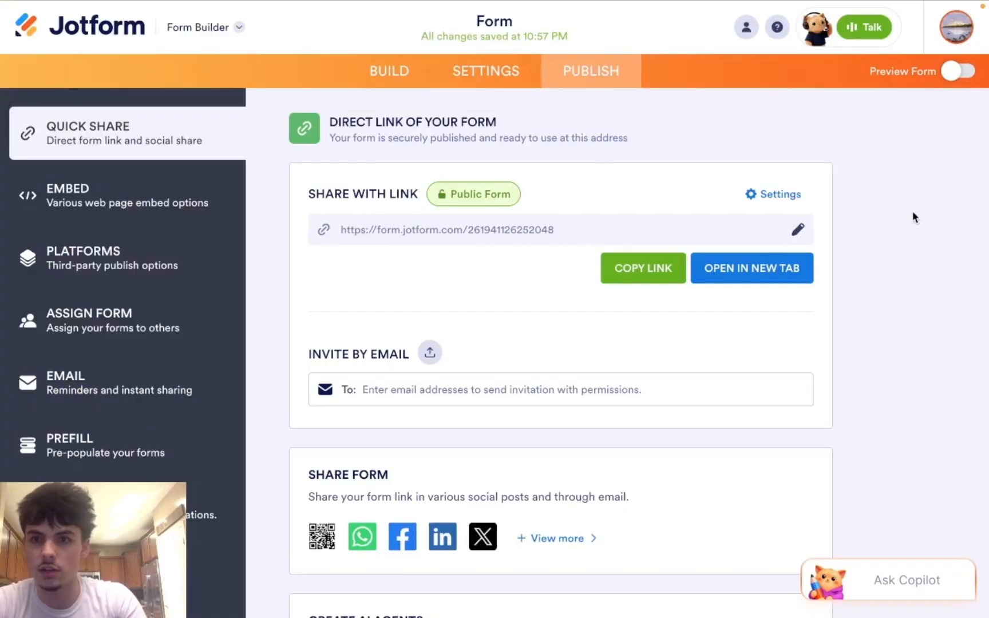
Step: Go to the API keys section of the Jotform account settings
{"action": "left_click", "coordinate": [959, 30]}
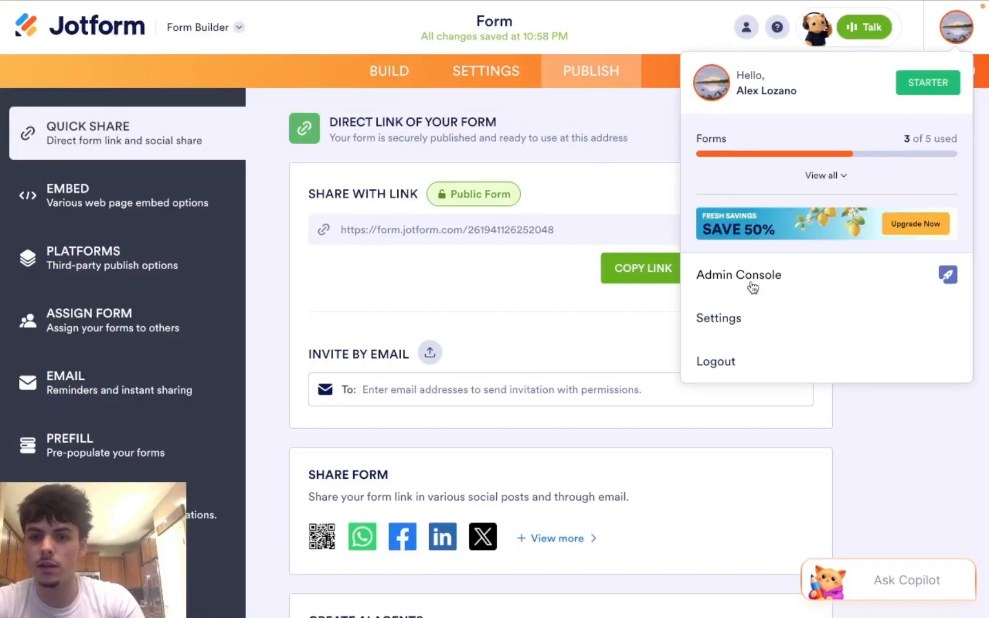
{"action": "left_click", "coordinate": [731, 325]}
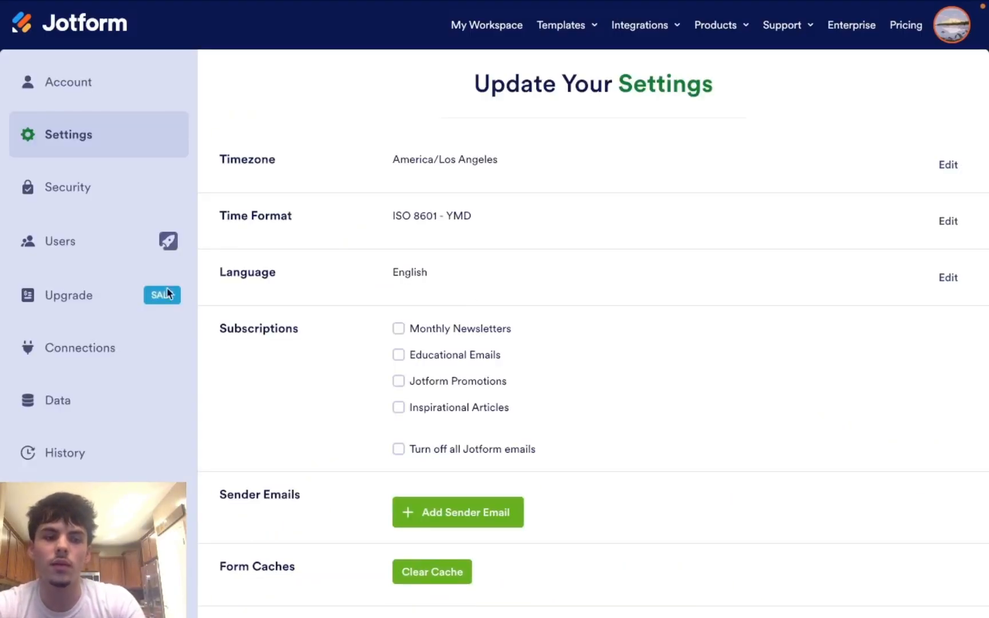
{"action": "scroll", "coordinate": [195, 606], "scroll_direction": "down", "scroll_amount": 2}
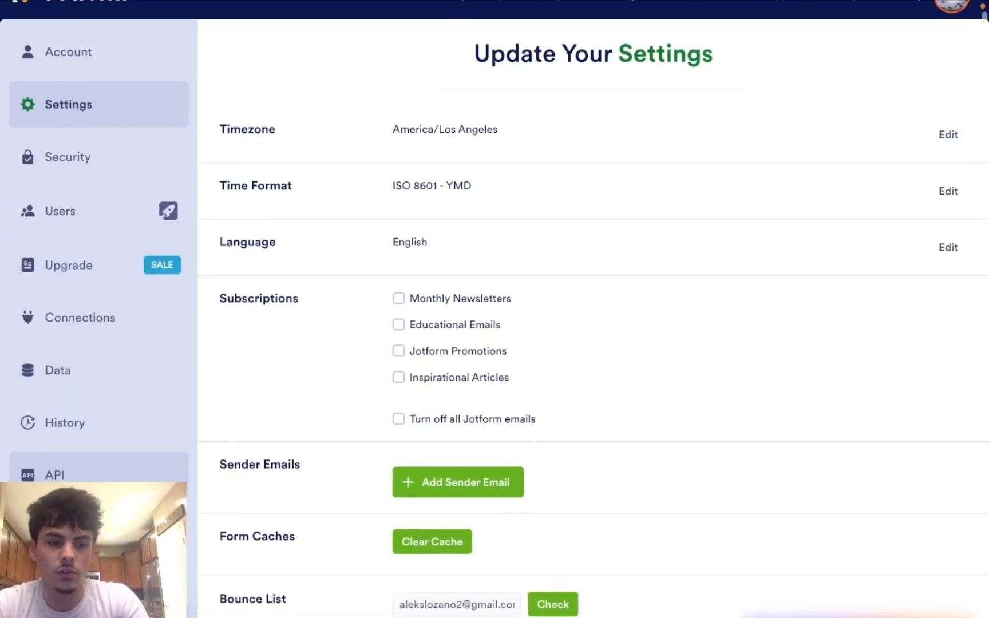
{"action": "scroll", "coordinate": [91, 450], "scroll_direction": "down", "scroll_amount": 1}
{"action": "left_click", "coordinate": [90, 451]}
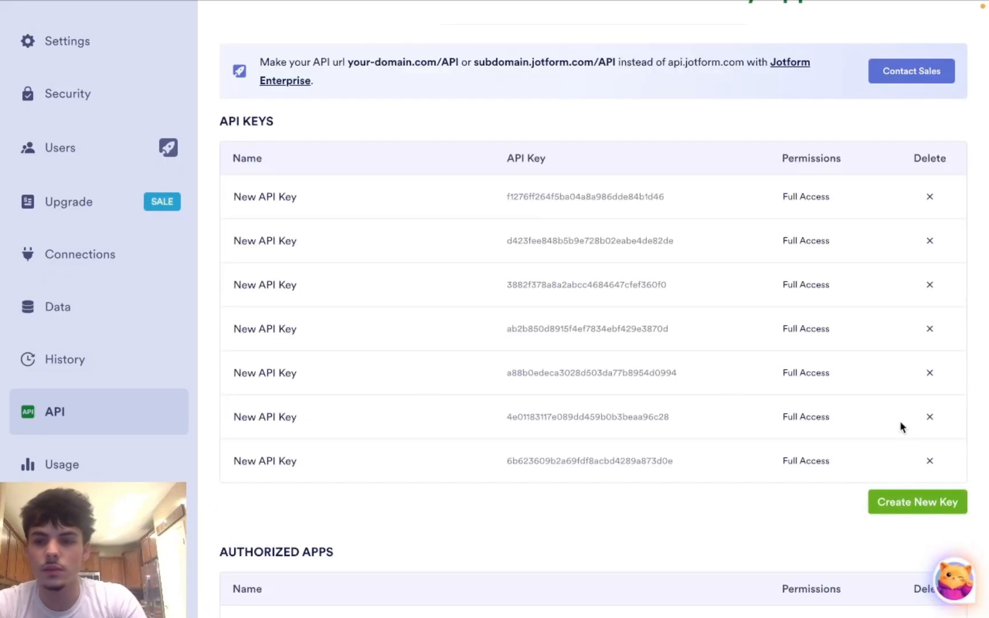
Step: Generate a new API key, give it Full Access, and select its value to copy
{"action": "left_click", "coordinate": [898, 508]}
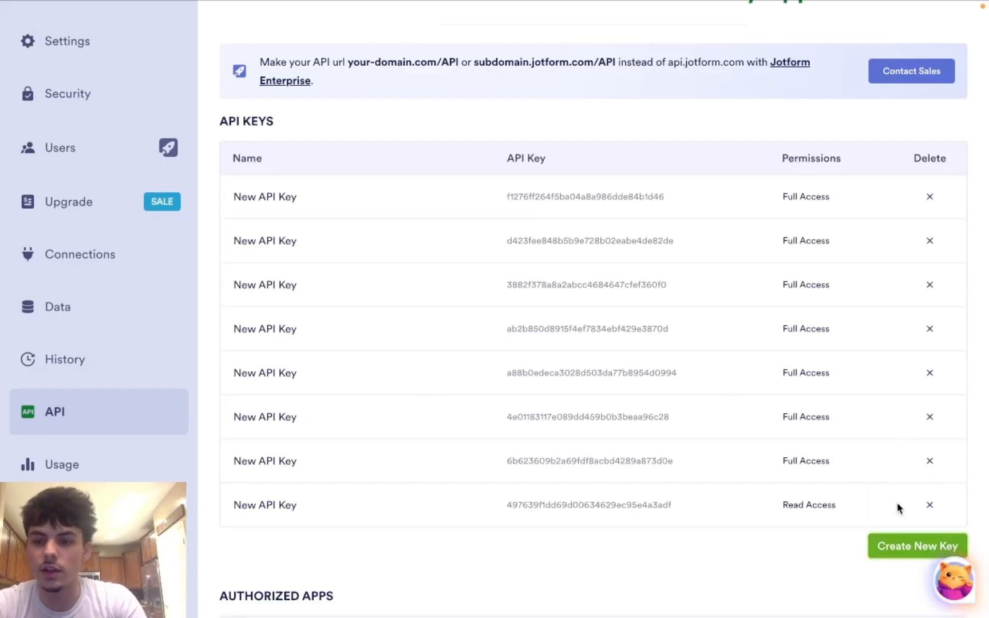
{"action": "scroll", "coordinate": [810, 458], "scroll_direction": "down", "scroll_amount": 2}
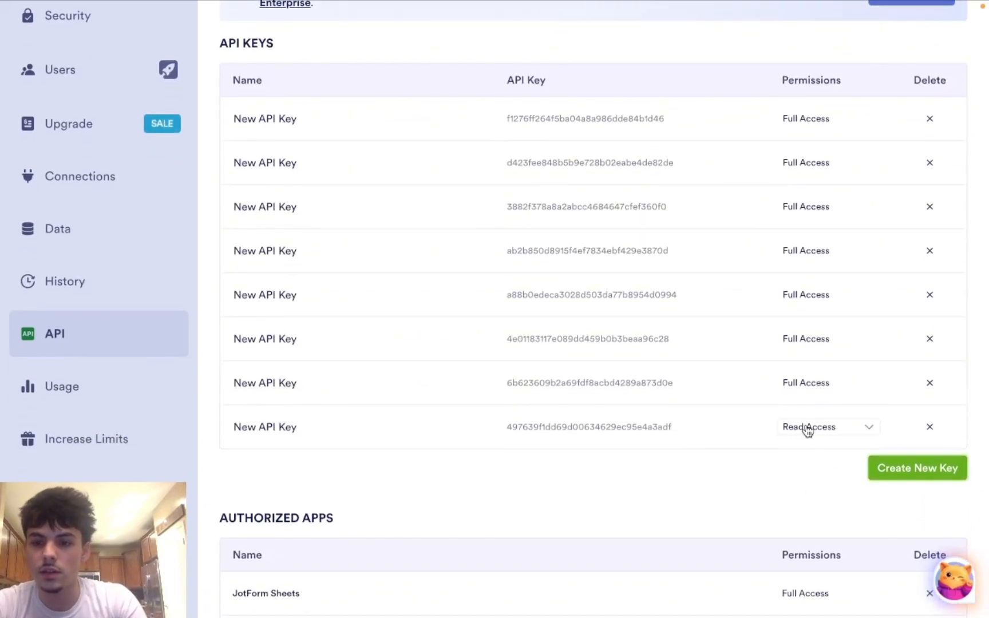
{"action": "left_click", "coordinate": [827, 430]}
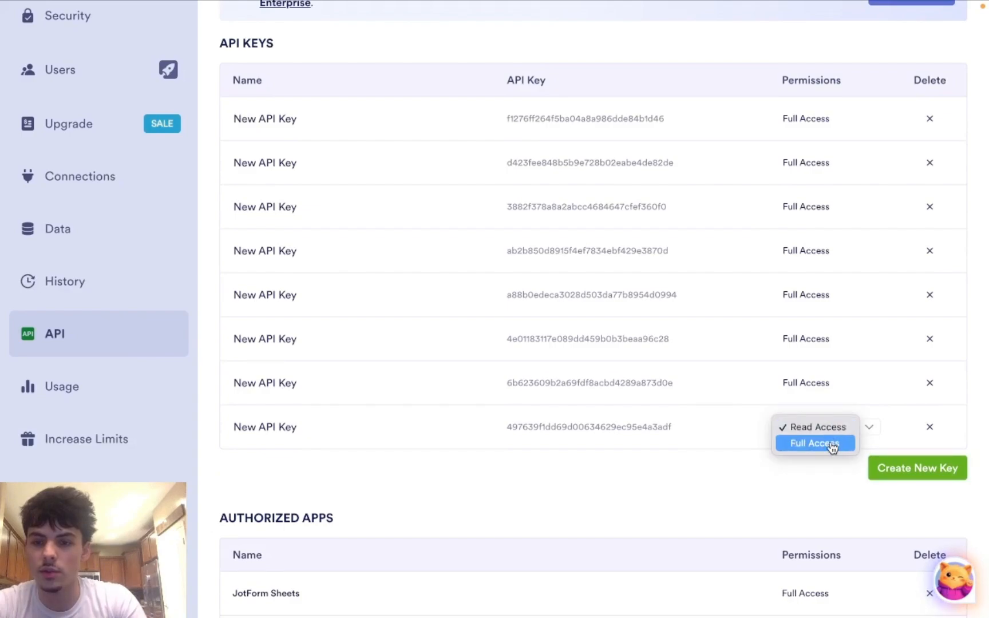
{"action": "left_click", "coordinate": [832, 445]}
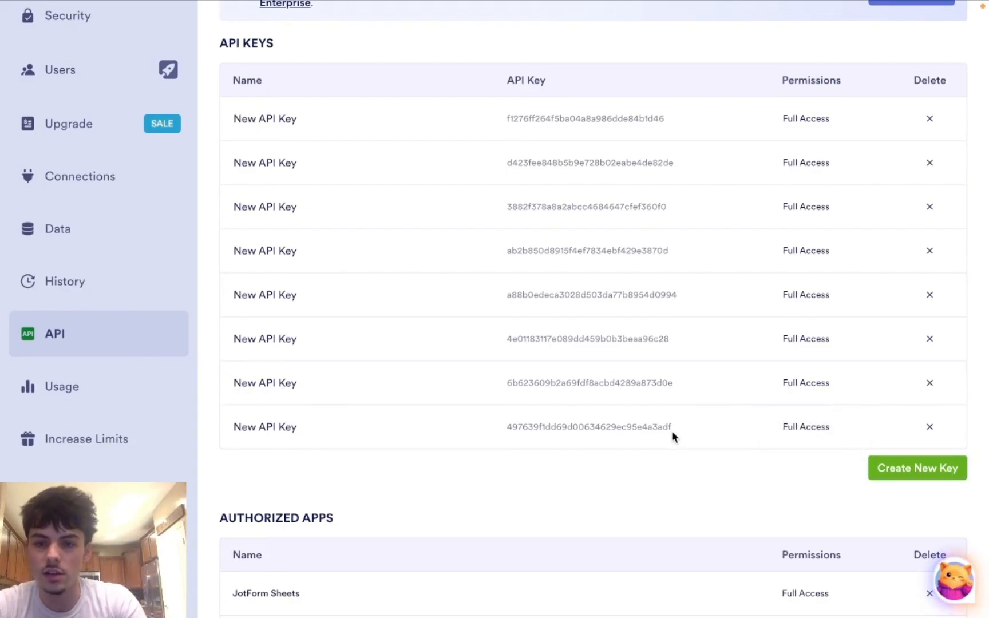
{"action": "left_click_drag", "start_coordinate": [673, 435], "coordinate": [492, 432]}
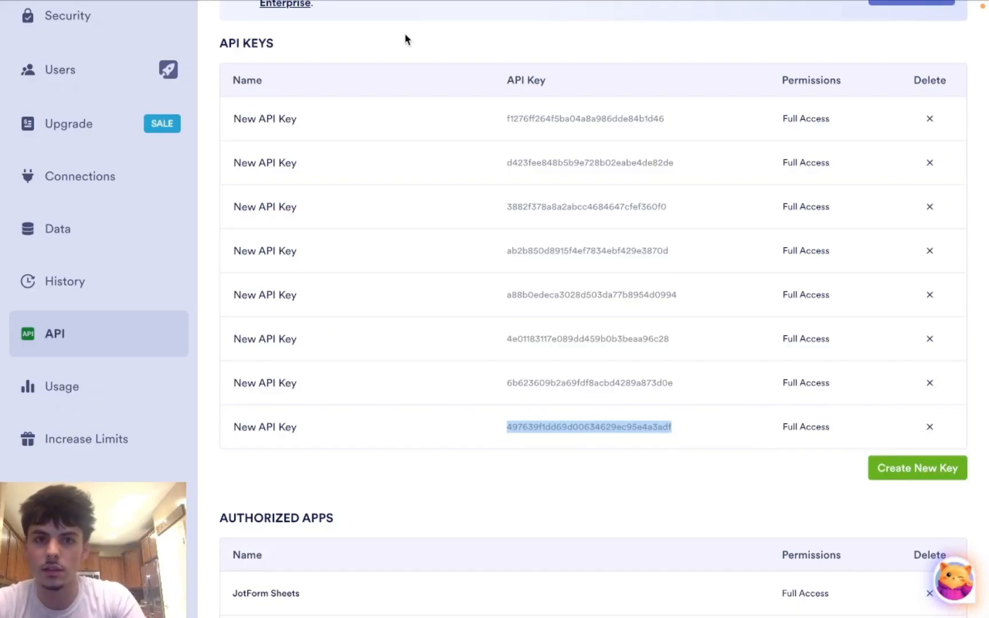
Step: Replace the connection's API key with the new Full Access key and save My JotForm connection
{"action": "mouse_move", "coordinate": [404, 4]}
{"action": "left_click", "coordinate": [197, 35]}
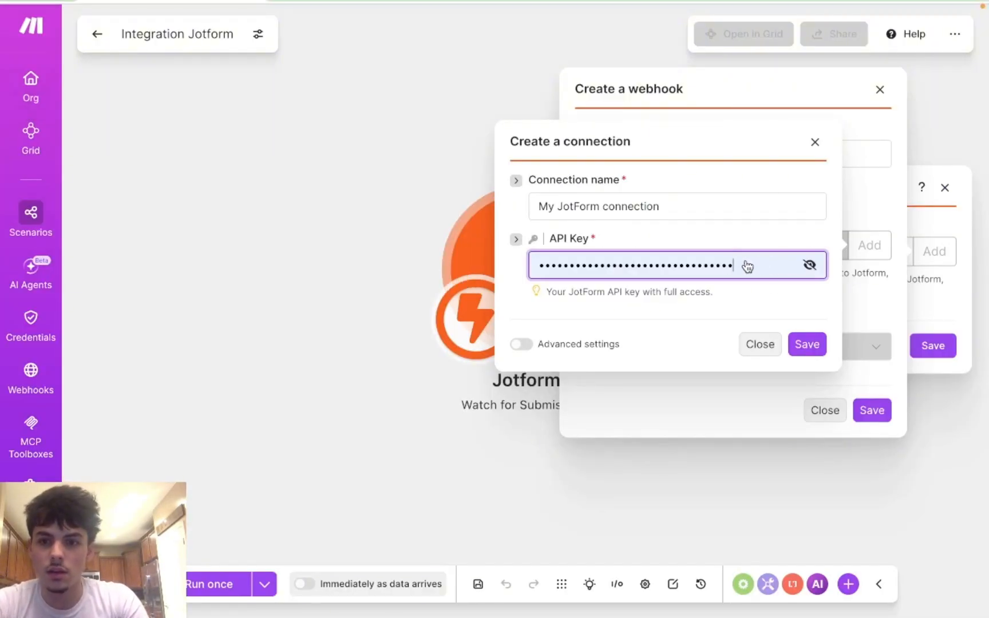
{"action": "key", "text": "ctrl+a"}
{"action": "key", "text": "BackSpace"}
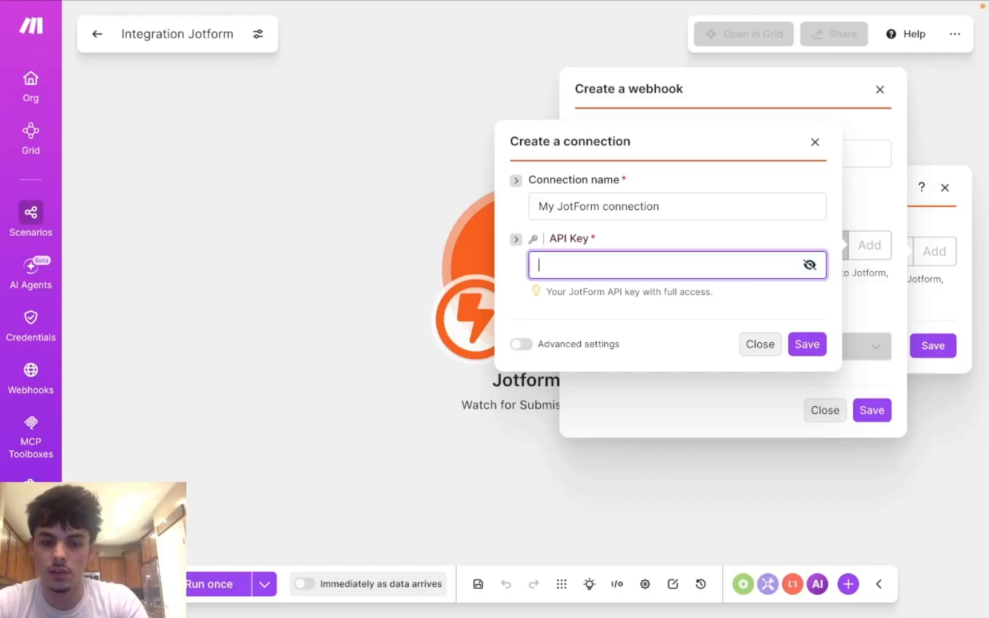
{"action": "key", "text": "ctrl+v"}
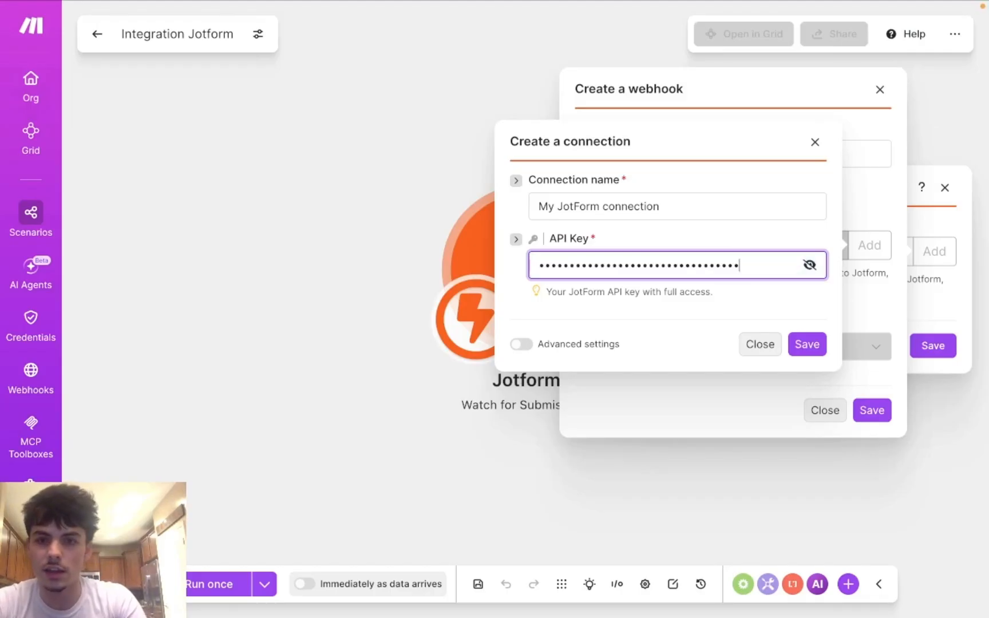
{"action": "left_click", "coordinate": [800, 344]}
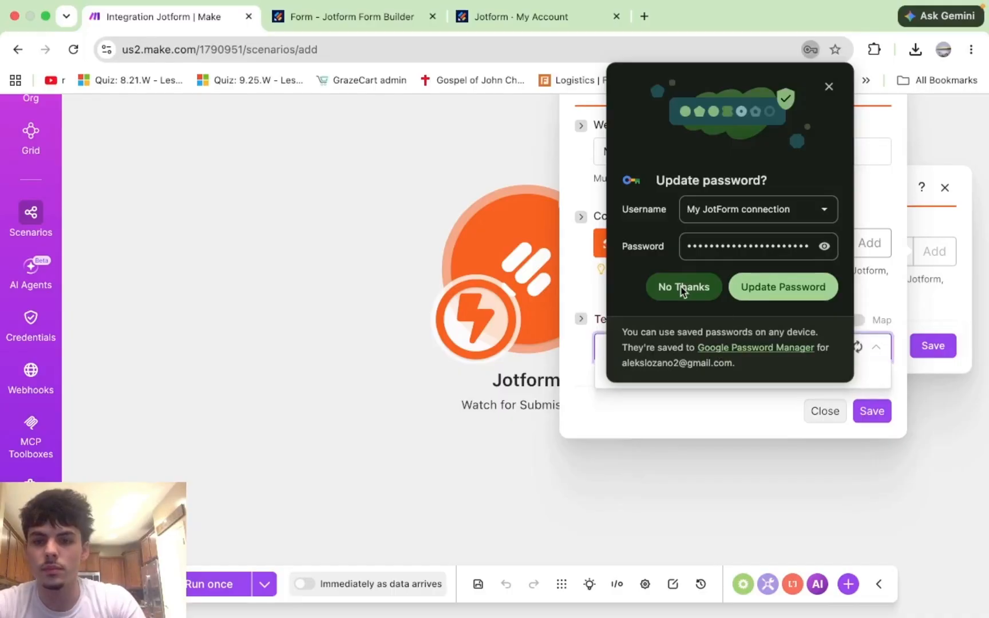
Step: Set the webhook's Team to No team assigned and its form to 'Form'
{"action": "left_click", "coordinate": [686, 288]}
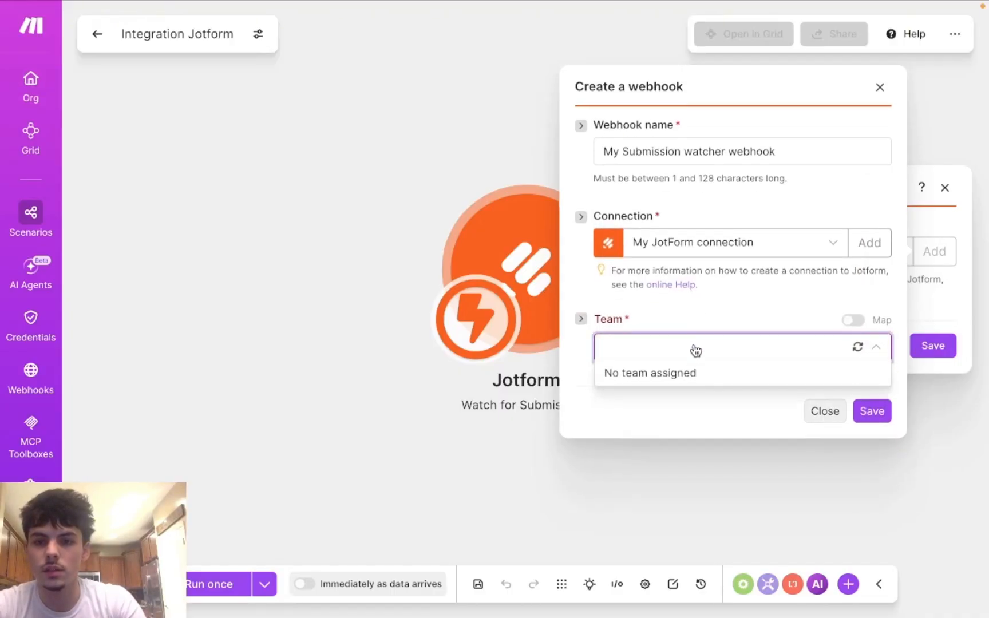
{"action": "left_click", "coordinate": [697, 373]}
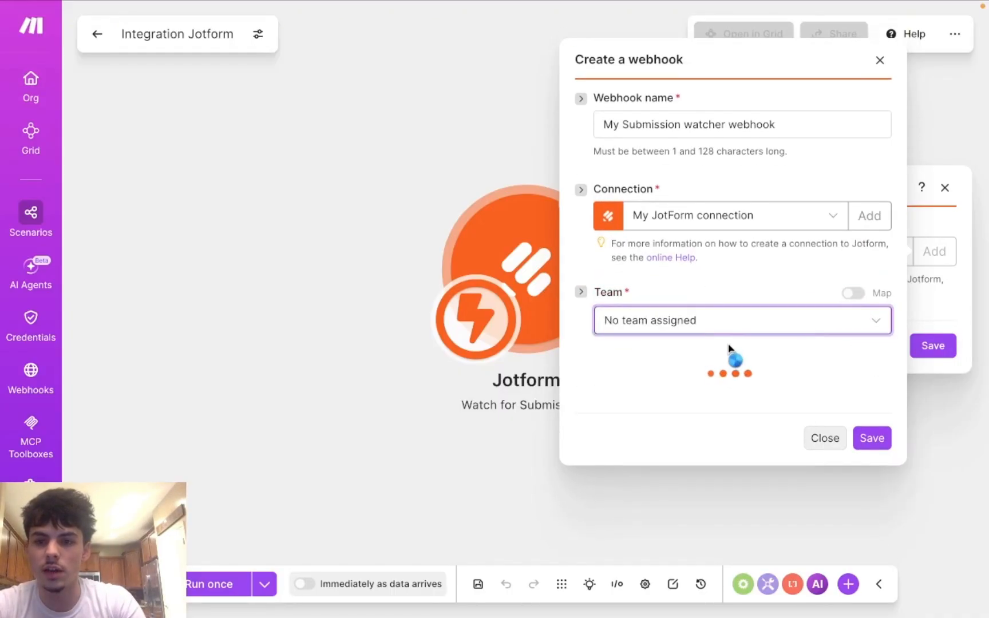
{"action": "left_click", "coordinate": [670, 381]}
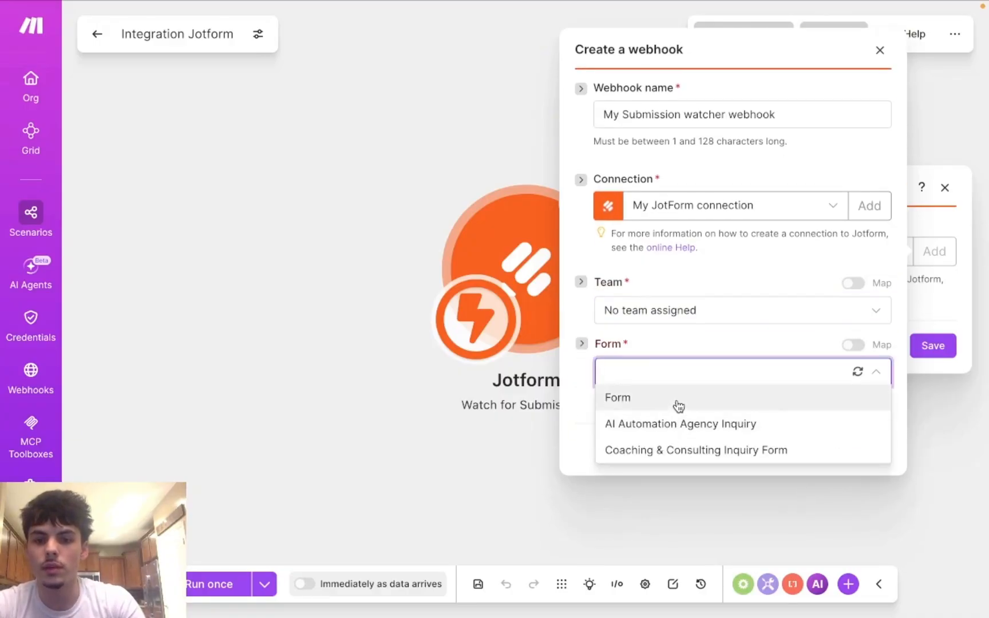
{"action": "left_click", "coordinate": [723, 406]}
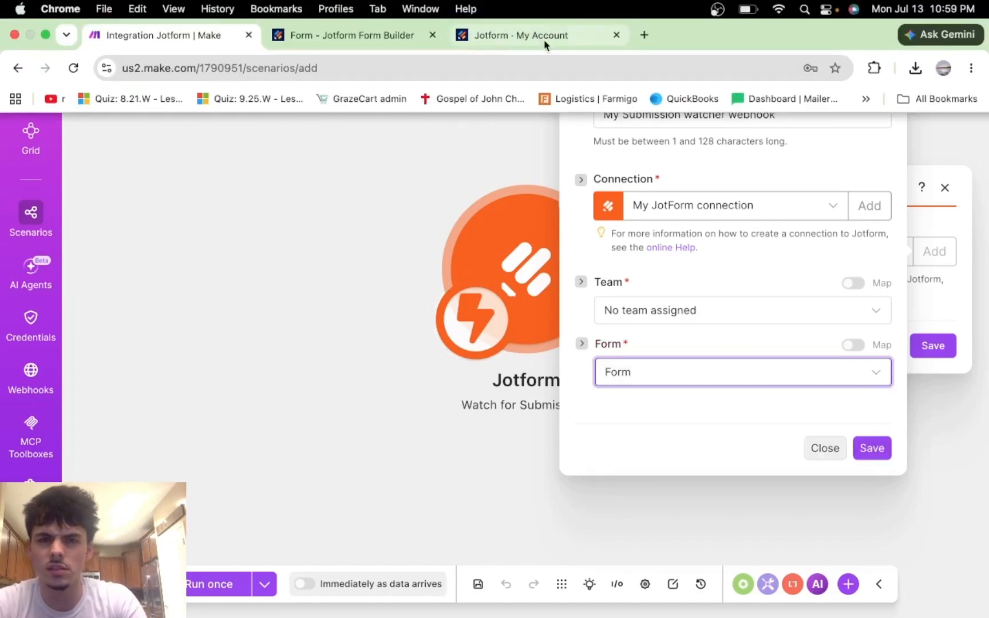
Step: Check the form in Jotform's builder, then create the My Submission watcher webhook
{"action": "left_click", "coordinate": [491, 36]}
{"action": "scroll", "coordinate": [360, 229], "scroll_direction": "up", "scroll_amount": 3}
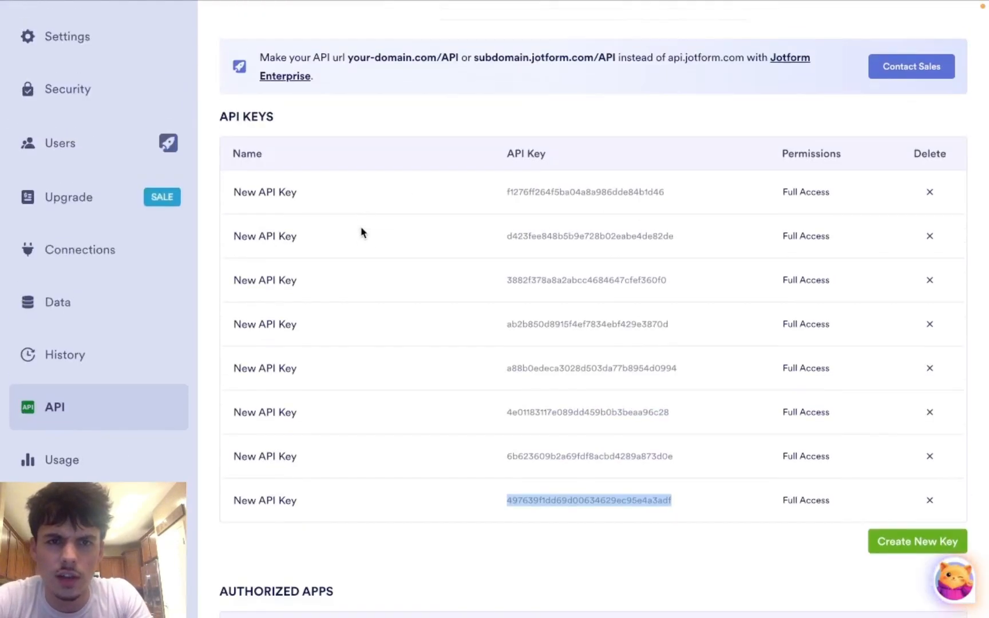
{"action": "mouse_move", "coordinate": [441, 6]}
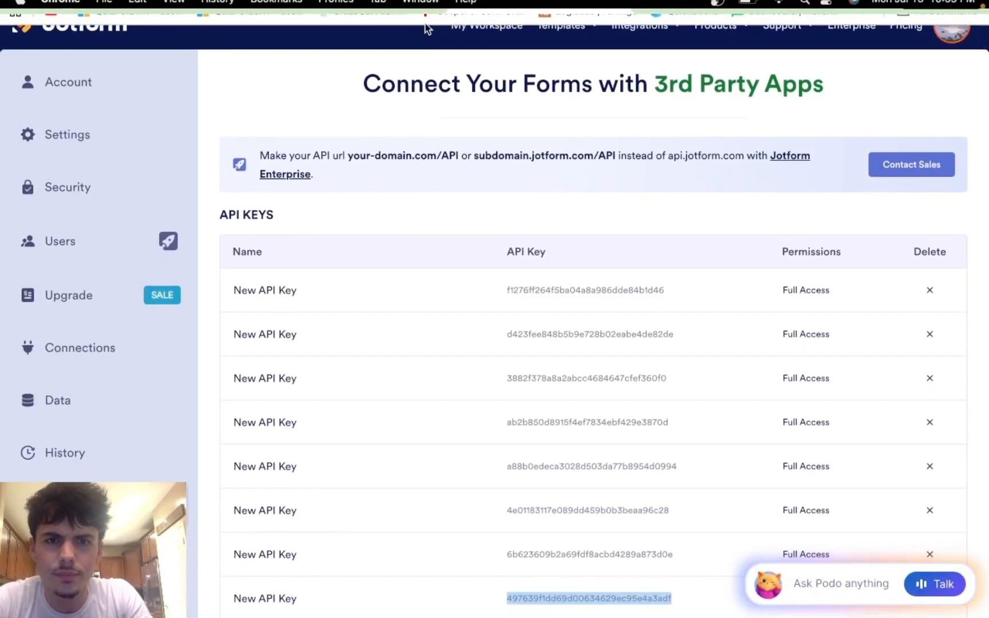
{"action": "left_click", "coordinate": [371, 38]}
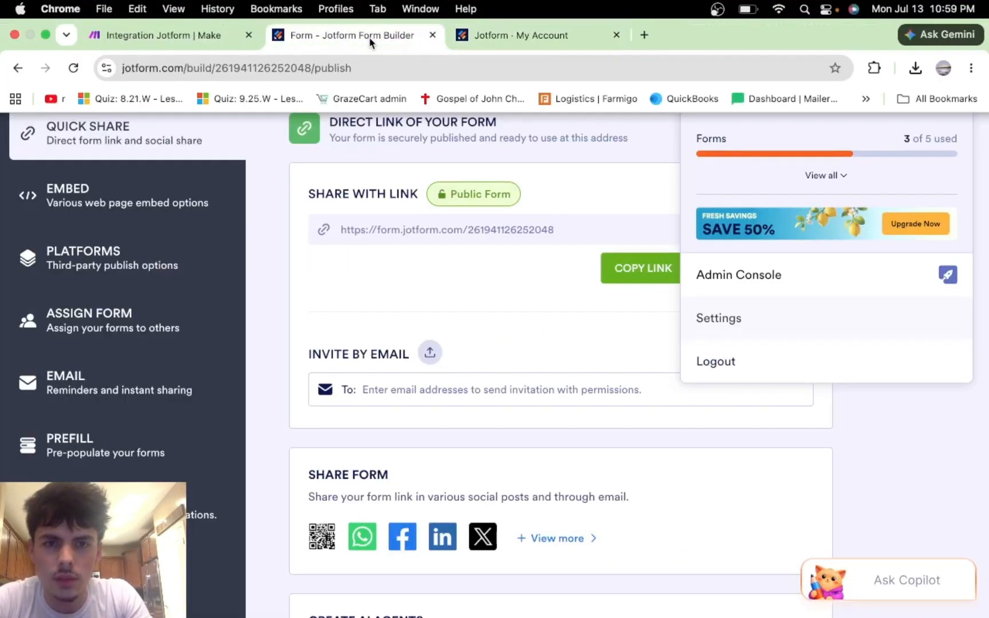
{"action": "mouse_move", "coordinate": [510, 5]}
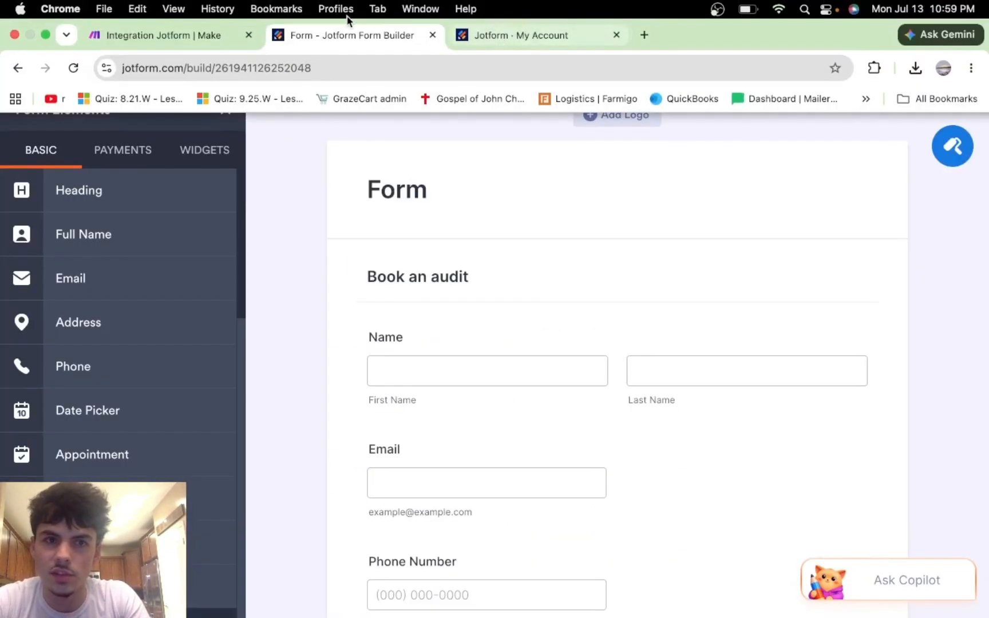
{"action": "left_click", "coordinate": [183, 38]}
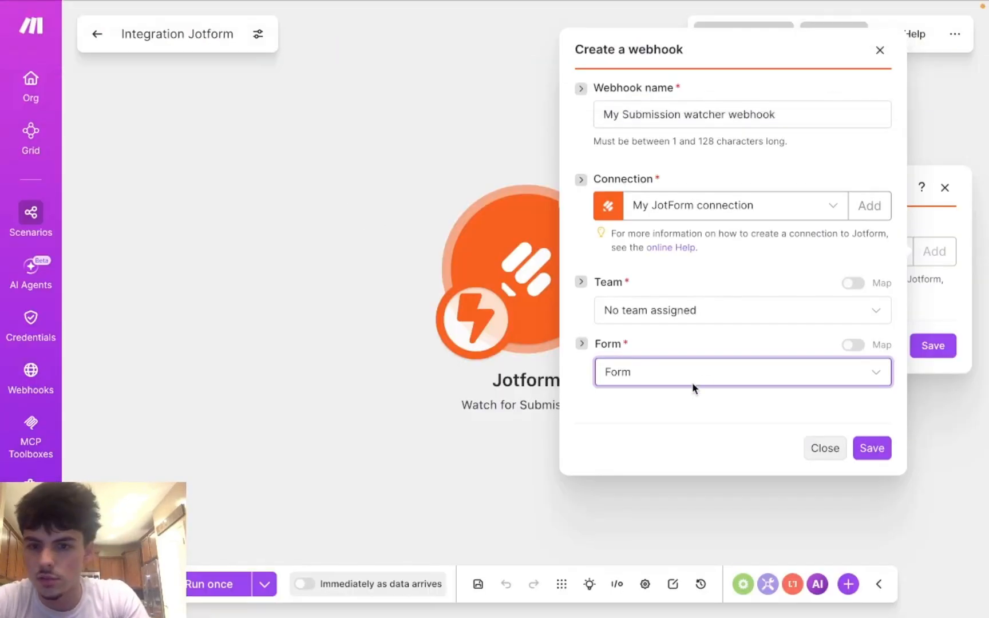
{"action": "left_click", "coordinate": [871, 450]}
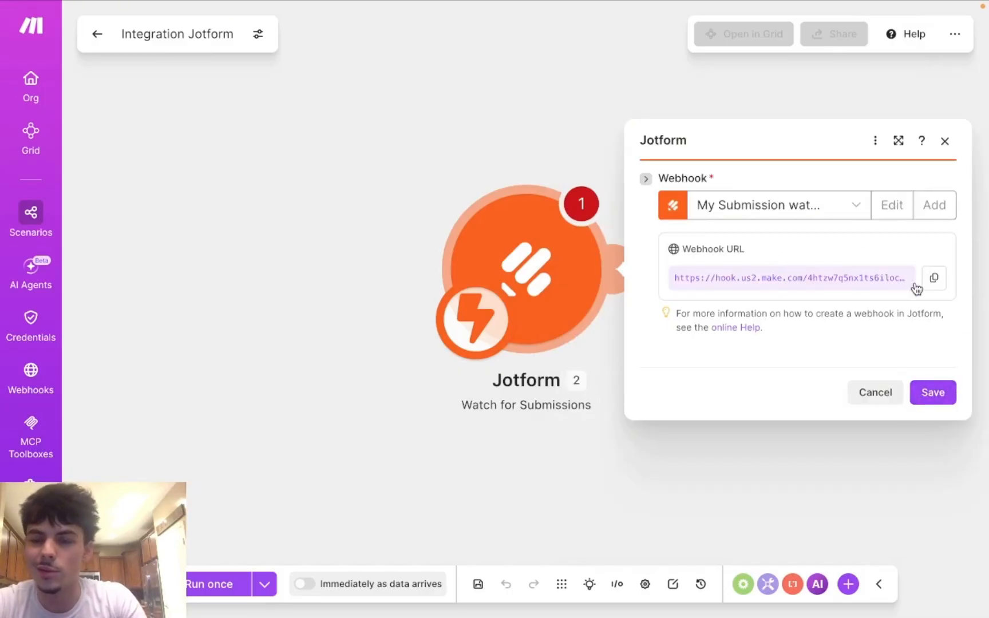
Step: Save the Jotform Watch for Submissions trigger, reopening it and saving again
{"action": "left_click", "coordinate": [927, 399]}
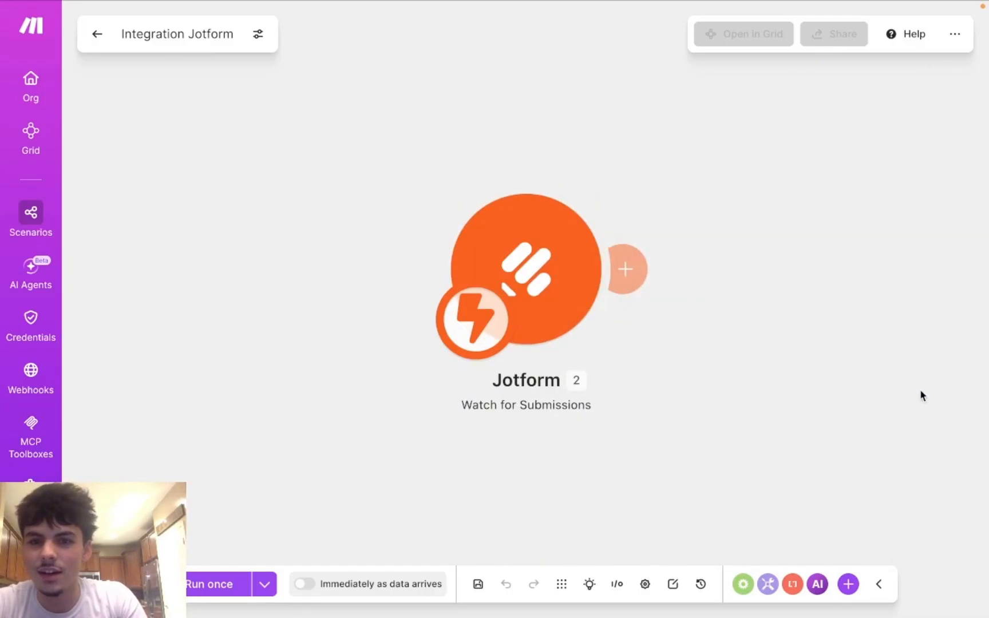
{"action": "left_click", "coordinate": [566, 239]}
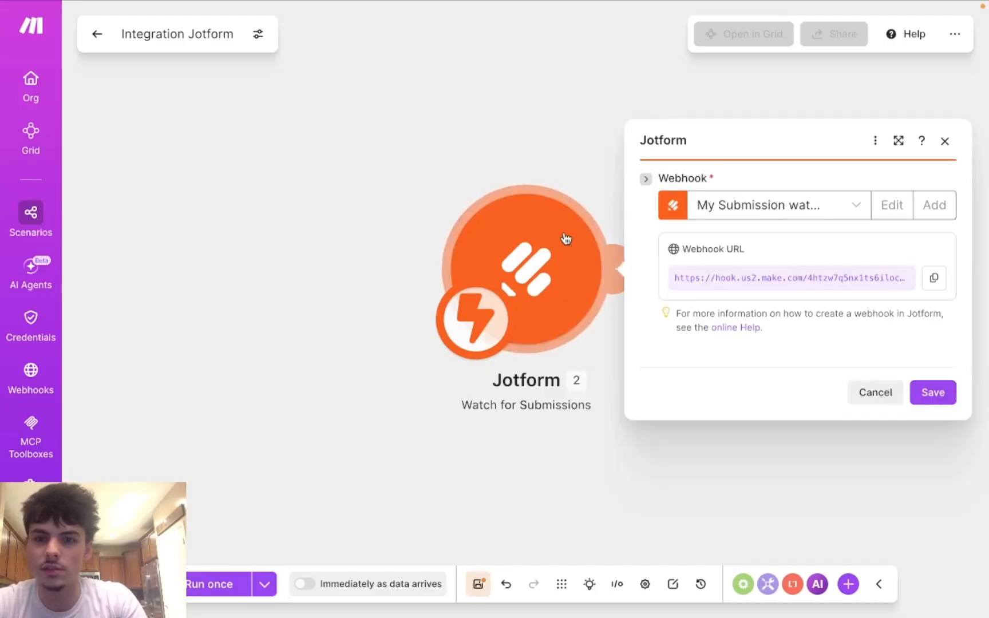
{"action": "left_click", "coordinate": [930, 393]}
{"action": "mouse_move", "coordinate": [569, 5]}
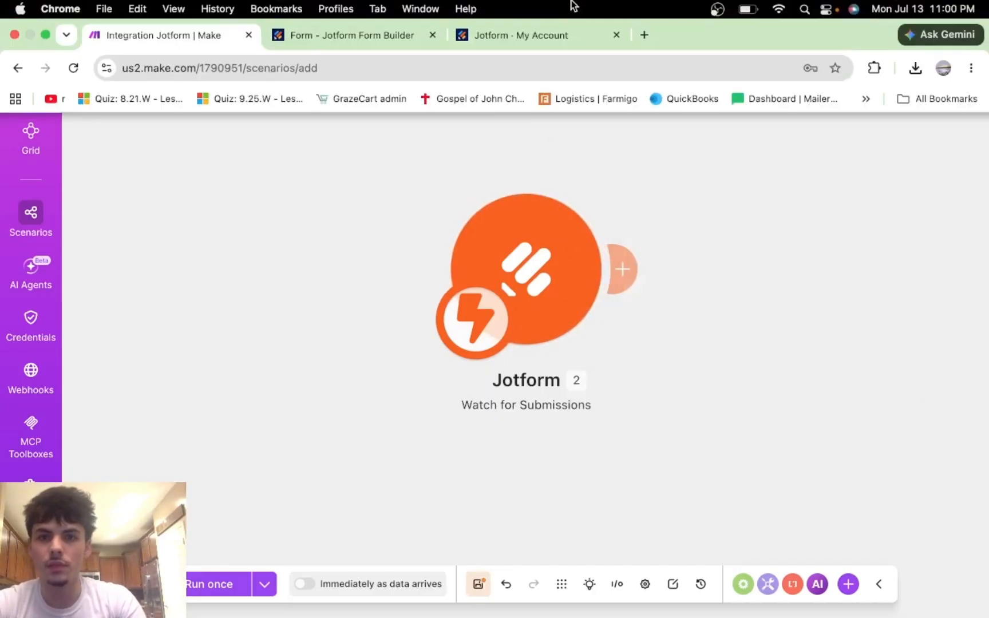
{"action": "left_click", "coordinate": [467, 40]}
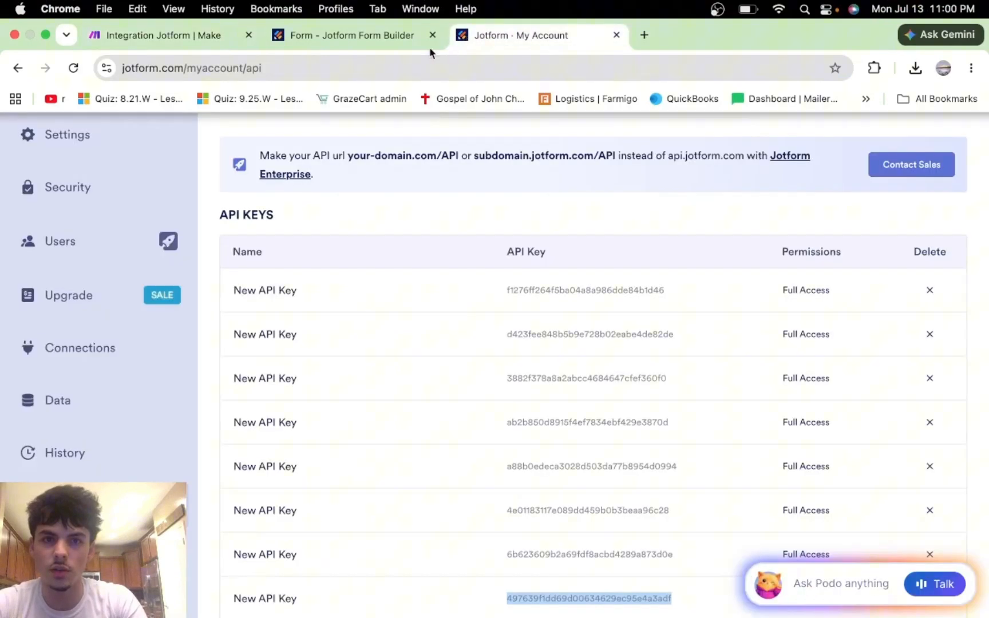
Step: Change the form's name from 'Form' to 'Ai Audit Form' in the Form Builder
{"action": "left_click", "coordinate": [377, 46]}
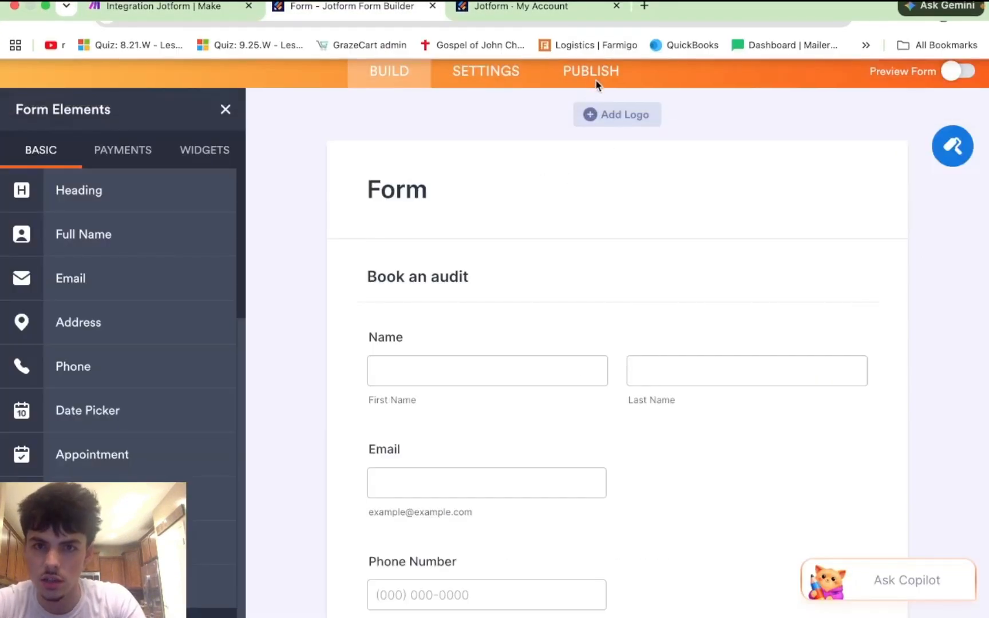
{"action": "left_click", "coordinate": [414, 189]}
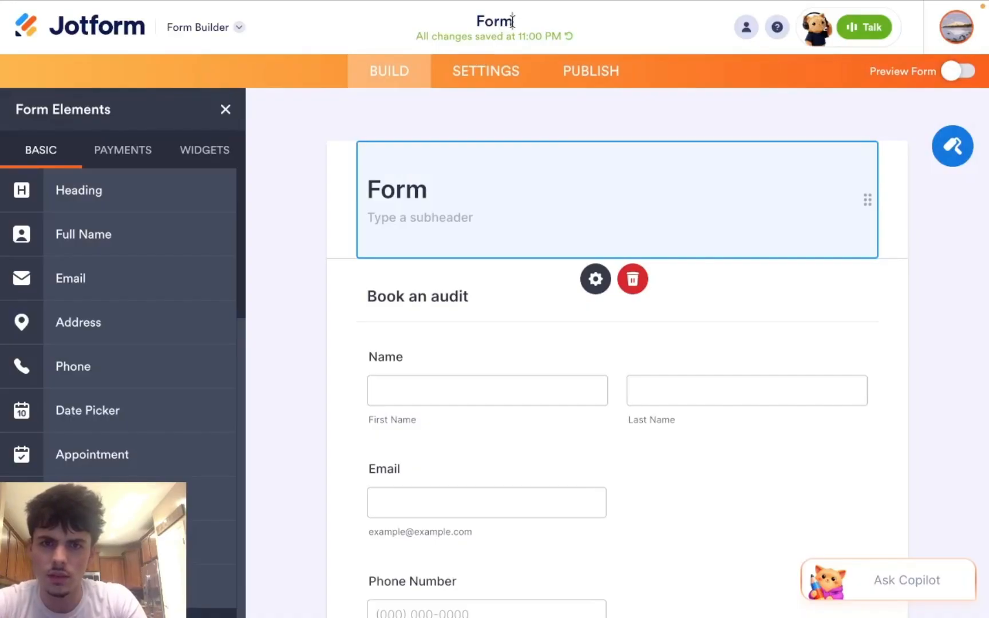
{"action": "left_click_drag", "start_coordinate": [512, 21], "coordinate": [475, 20]}
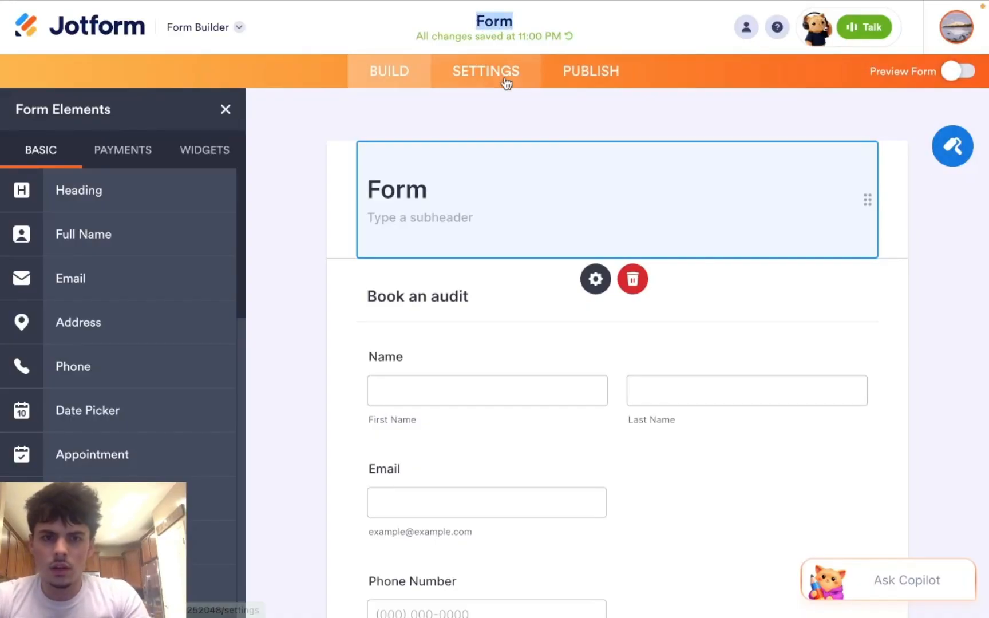
{"action": "key", "text": "BackSpace"}
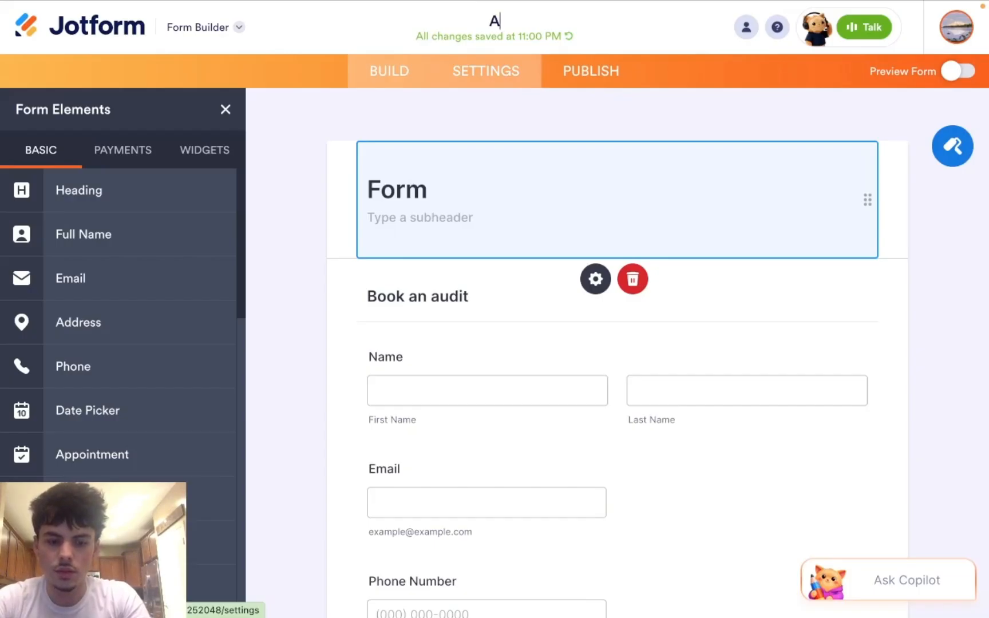
{"action": "type", "text": "Ai A"}
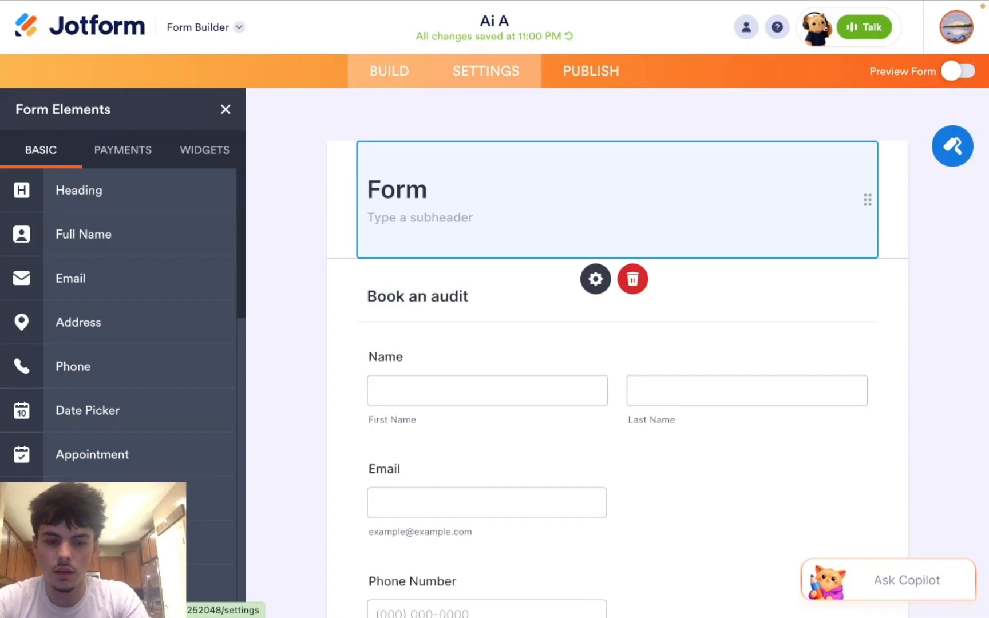
{"action": "type", "text": "udit"}
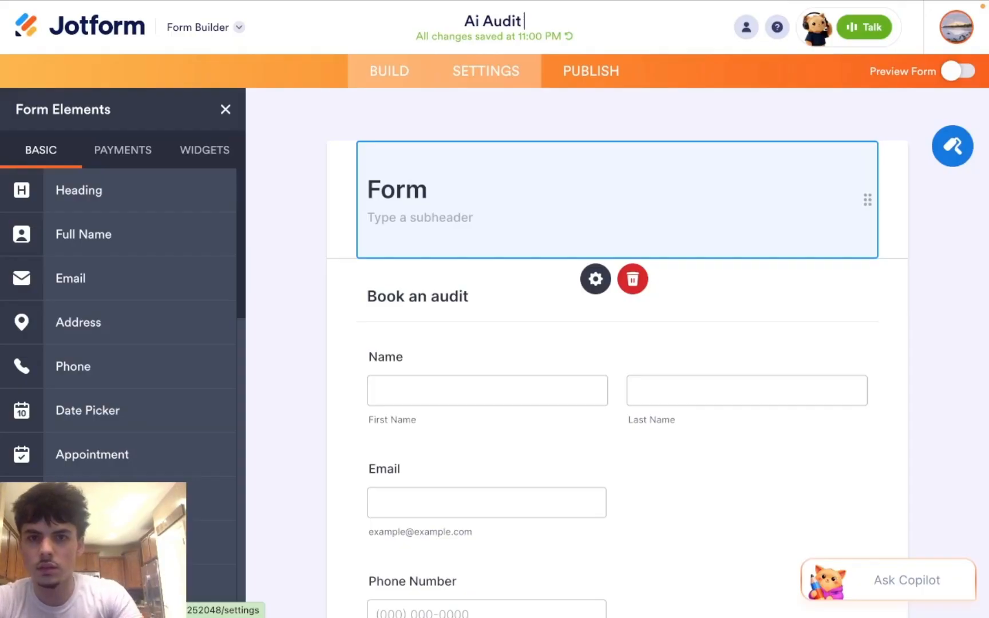
{"action": "type", "text": " F"}
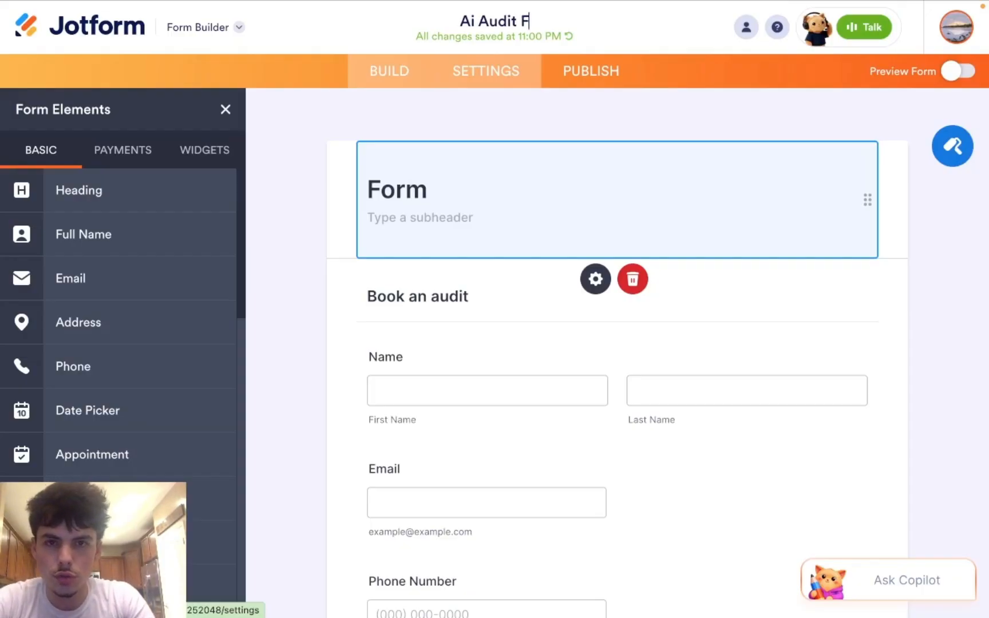
{"action": "type", "text": "orm"}
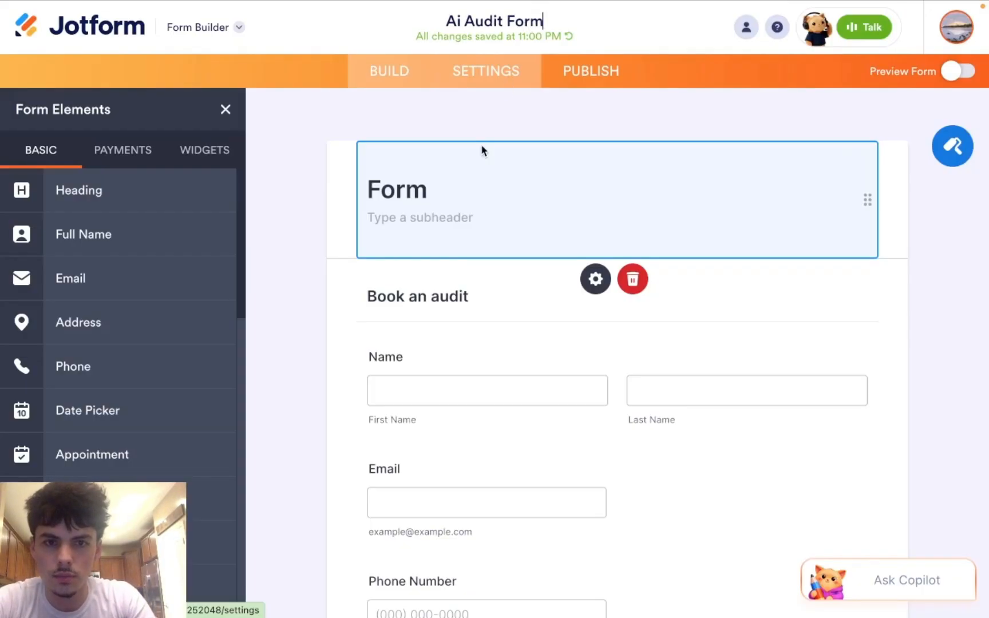
{"action": "left_click", "coordinate": [420, 195]}
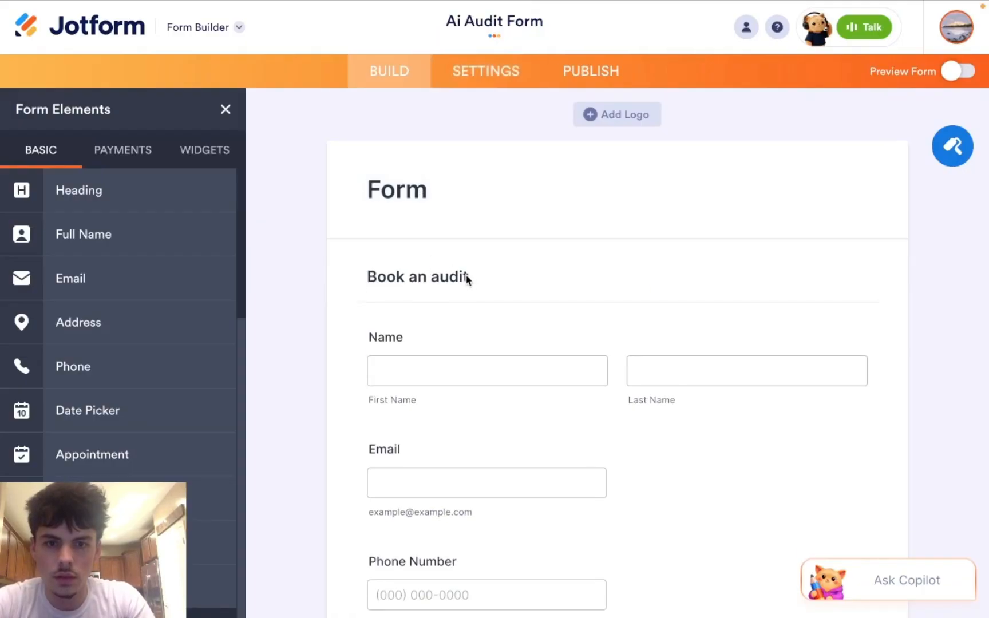
Step: Replace the form's 'Form' title text with 'Book an audit'
{"action": "left_click", "coordinate": [467, 279]}
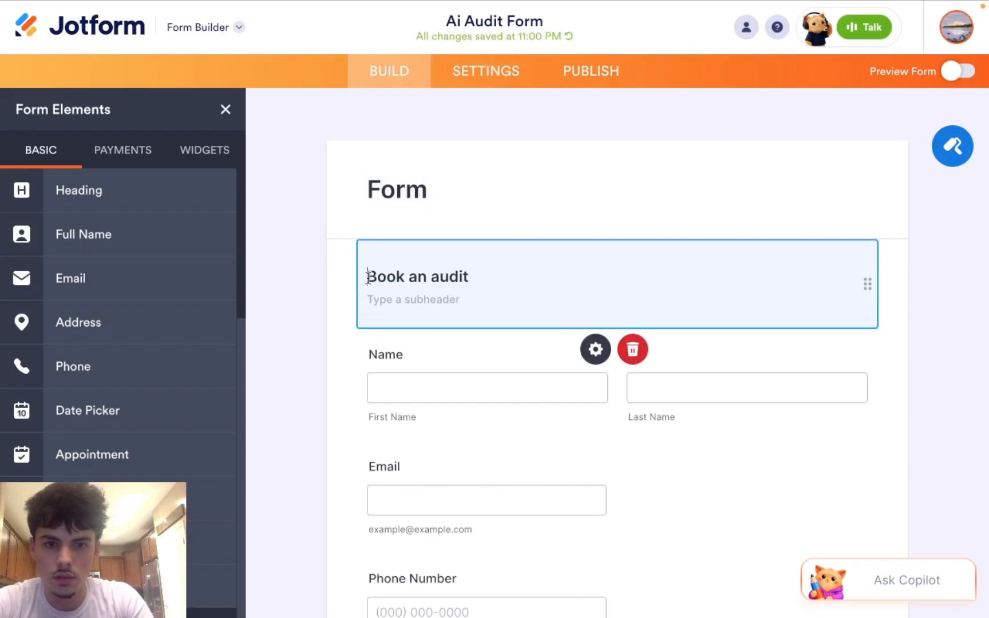
{"action": "left_click_drag", "start_coordinate": [367, 277], "coordinate": [504, 278]}
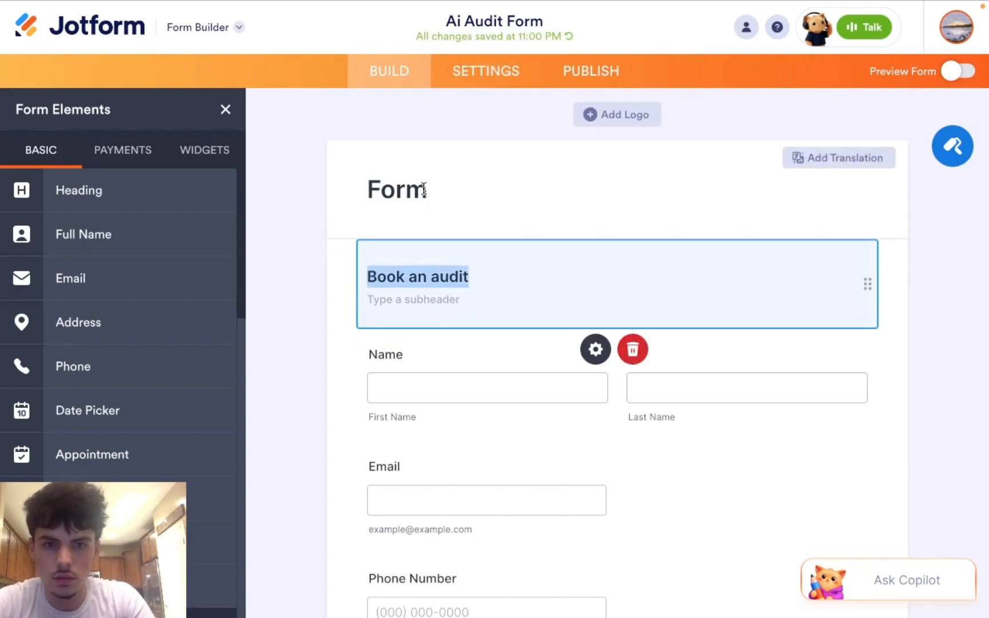
{"action": "left_click", "coordinate": [371, 194]}
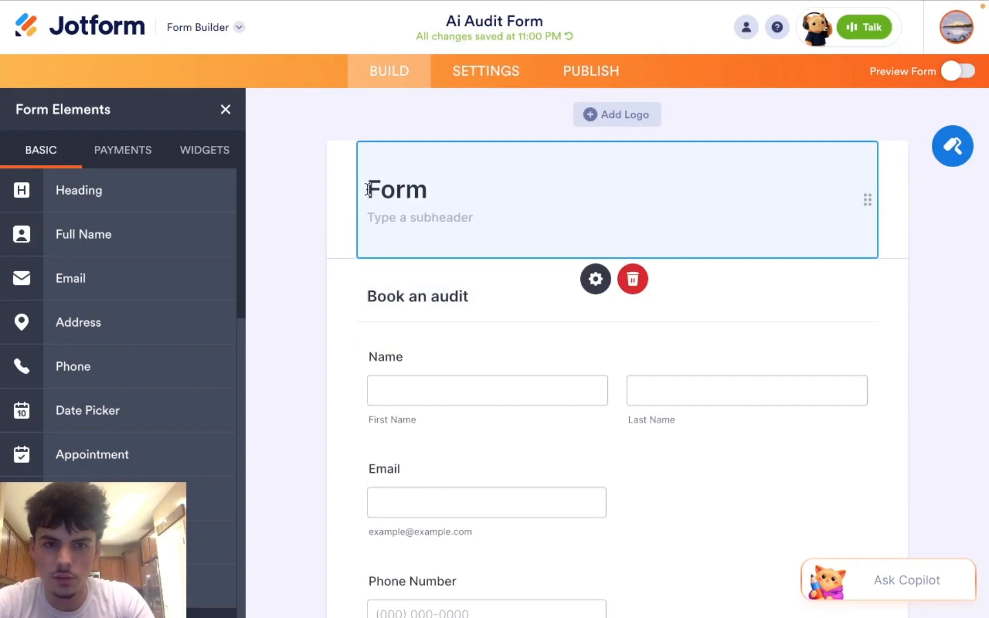
{"action": "left_click_drag", "start_coordinate": [368, 189], "coordinate": [432, 190]}
{"action": "key", "text": "BackSpace"}
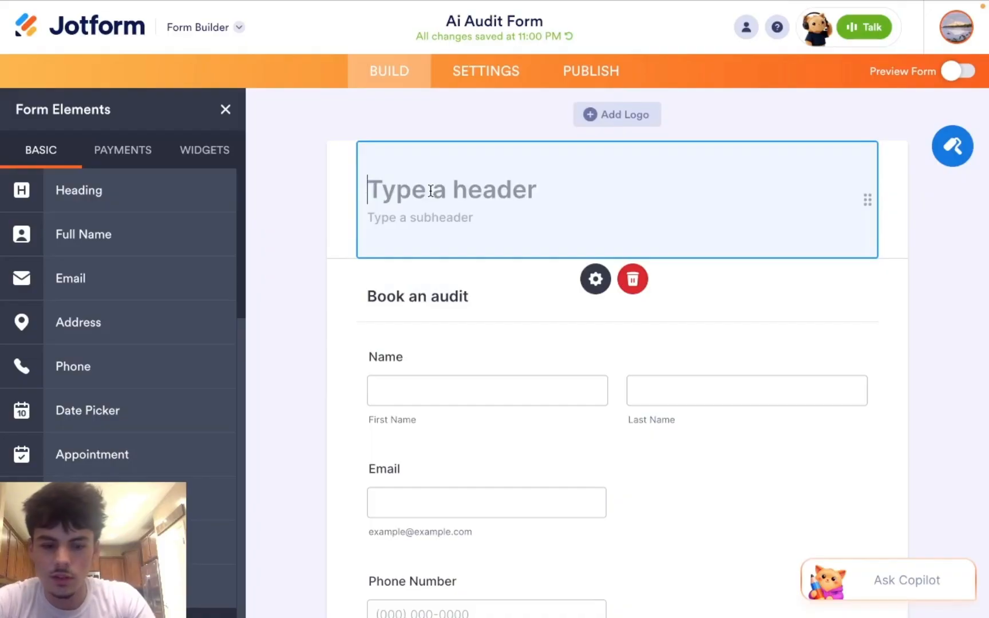
{"action": "left_click", "coordinate": [460, 287]}
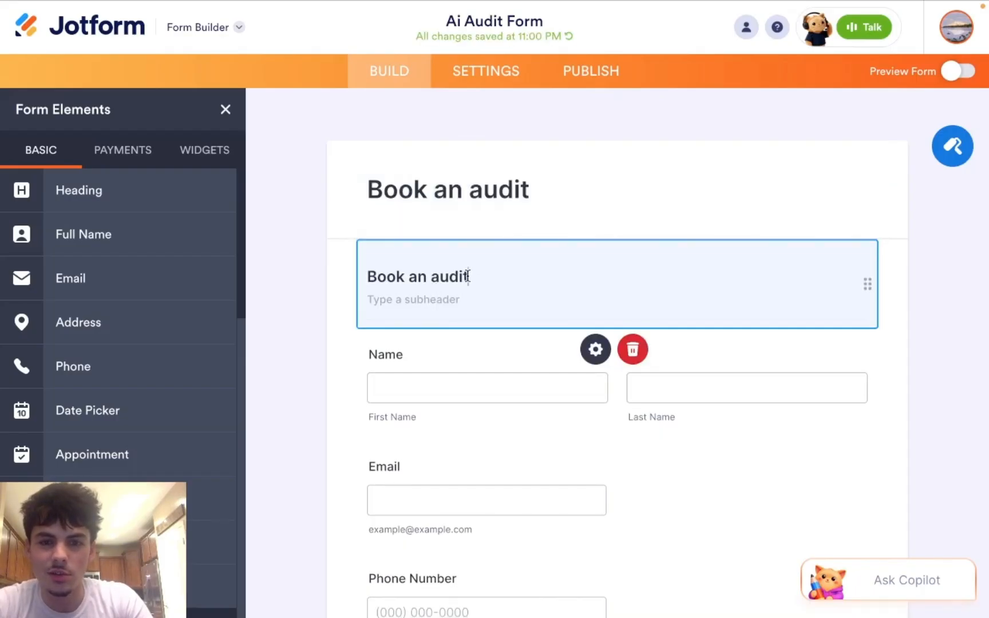
Step: Clear the duplicate 'Book an audit' heading below and delete that heading block
{"action": "left_click_drag", "start_coordinate": [468, 276], "coordinate": [367, 276]}
{"action": "key", "text": "BackSpace"}
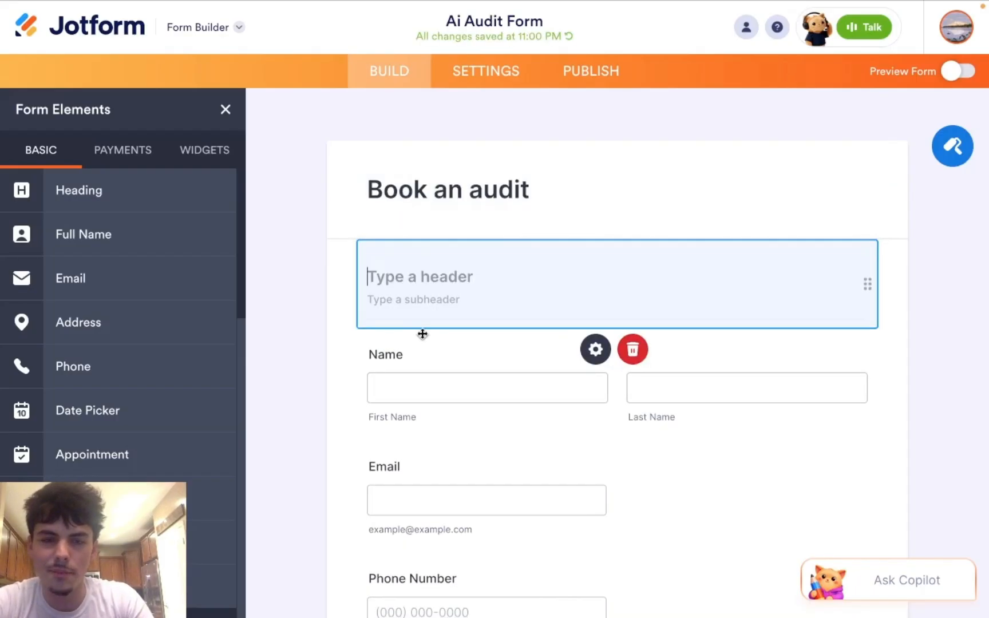
{"action": "key", "text": "Tab"}
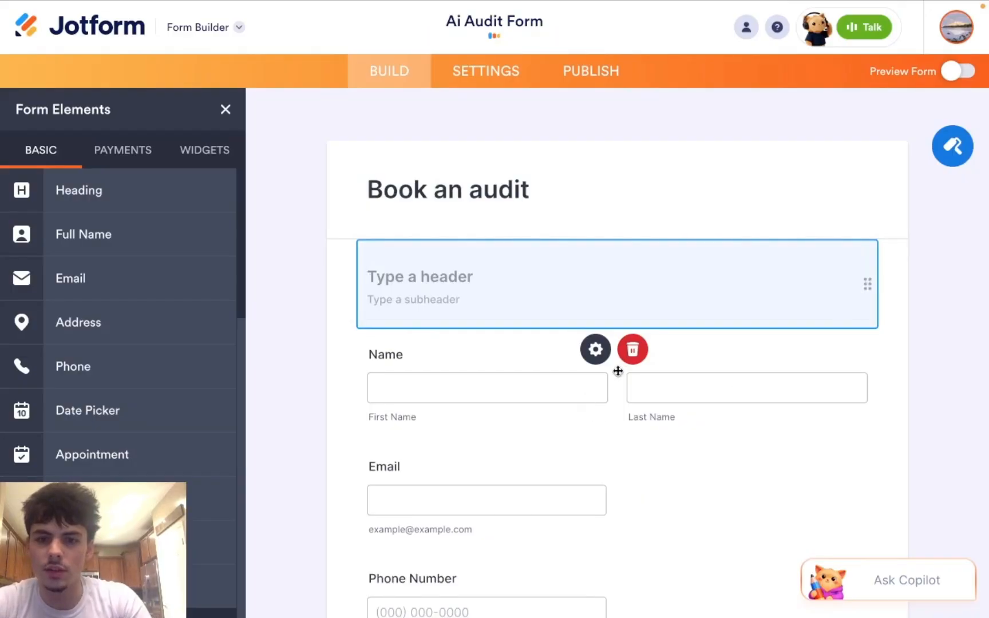
{"action": "left_click", "coordinate": [634, 356]}
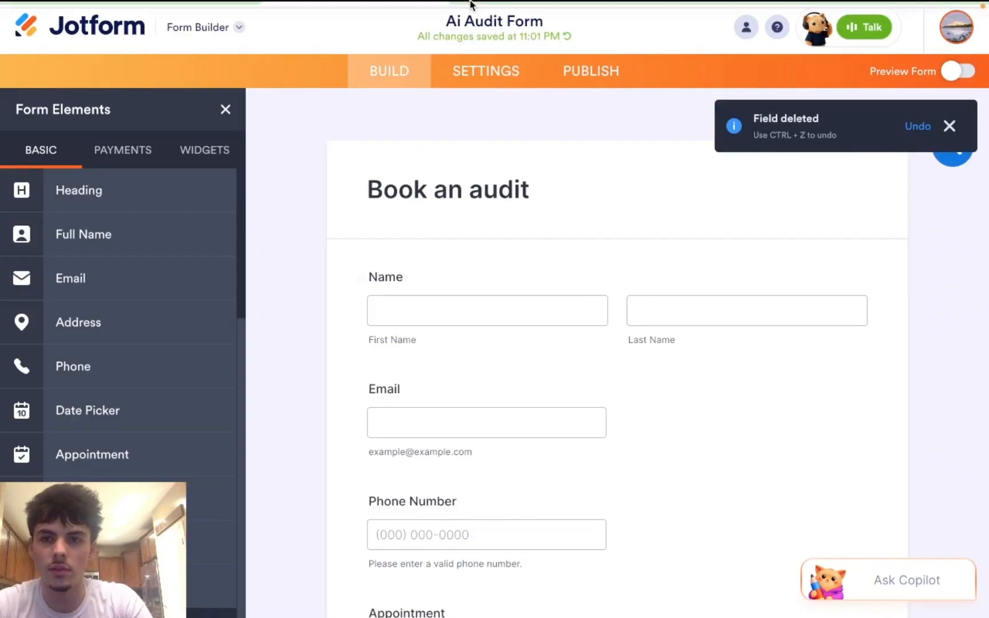
{"action": "mouse_move", "coordinate": [470, 5]}
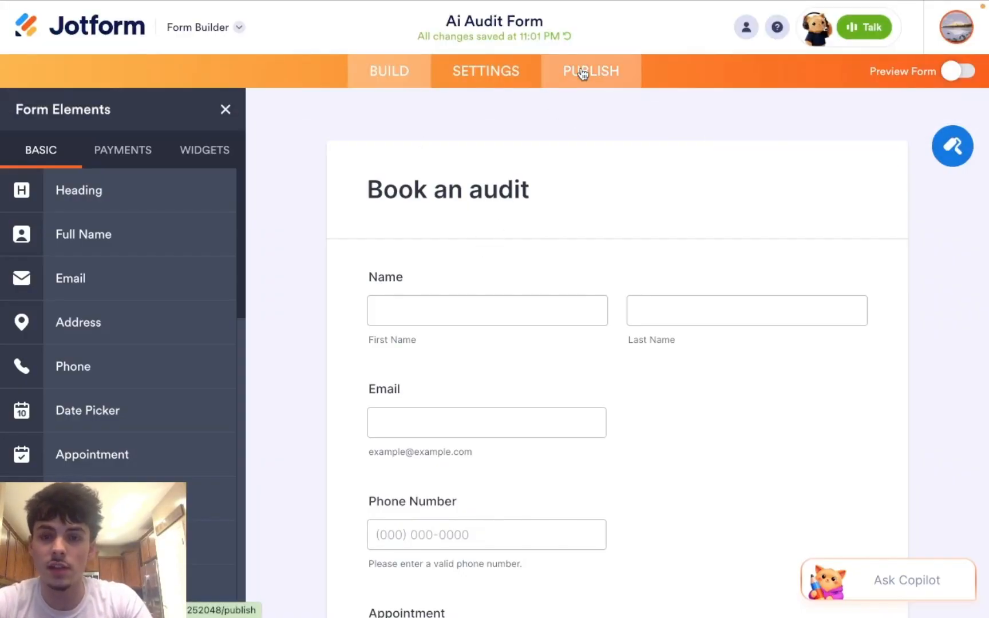
Step: Open the published form in a new tab and enter a test first and last name
{"action": "left_click", "coordinate": [582, 73]}
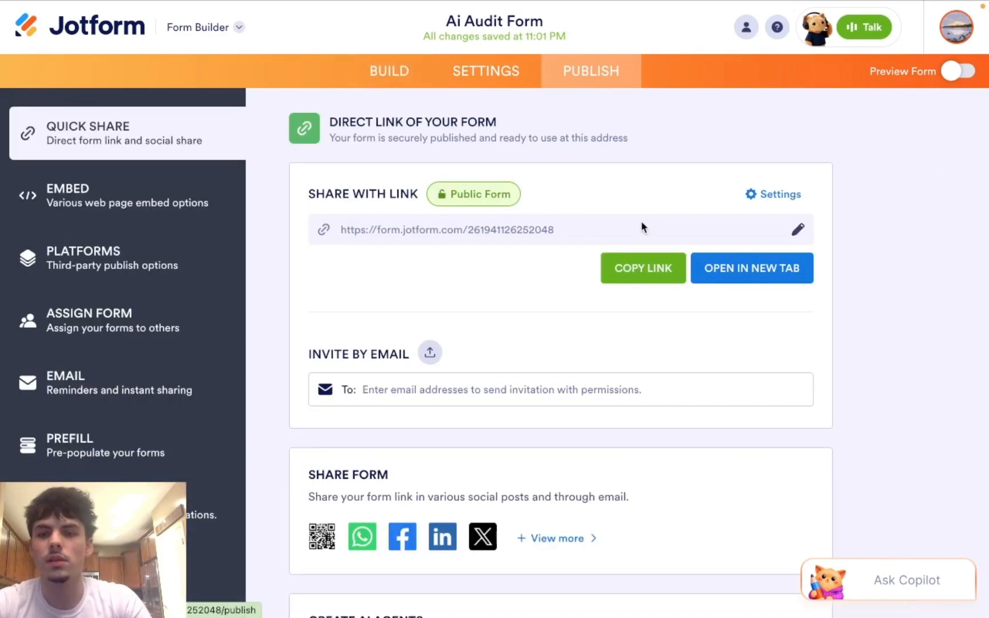
{"action": "left_click", "coordinate": [719, 276]}
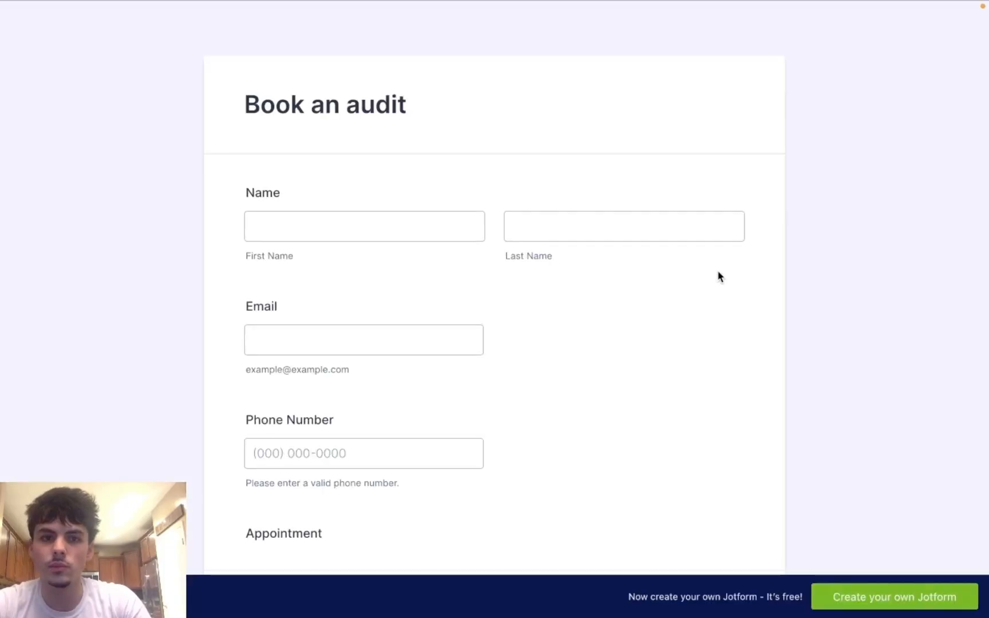
{"action": "left_click", "coordinate": [367, 227]}
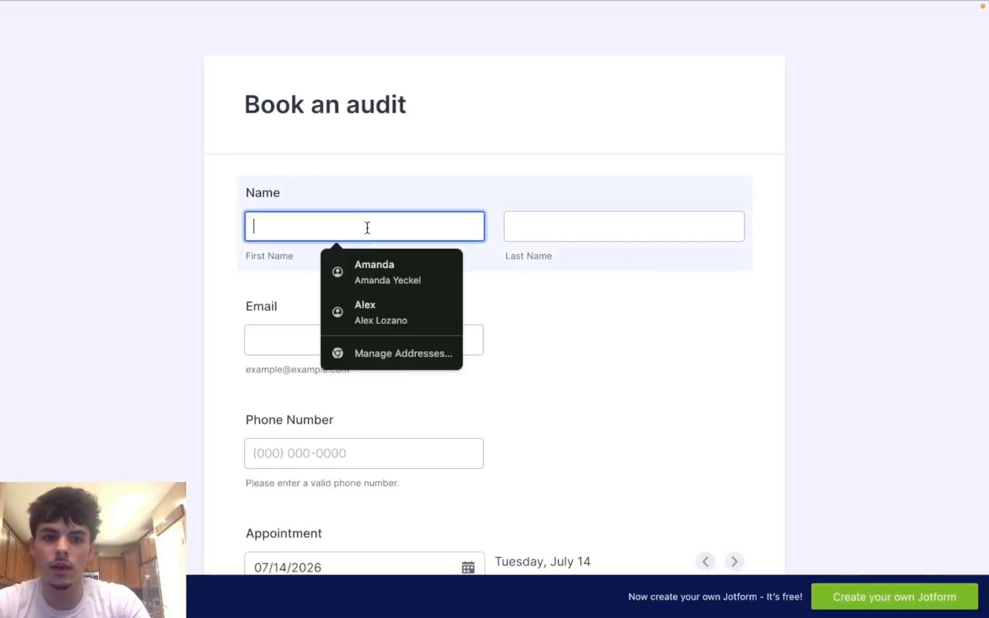
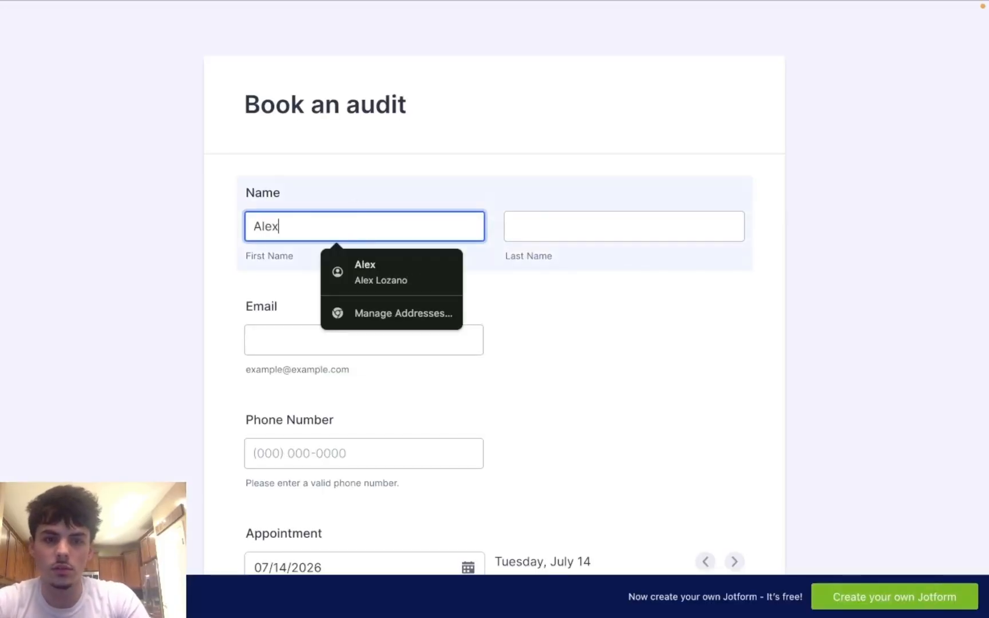
{"action": "left_click", "coordinate": [512, 229]}
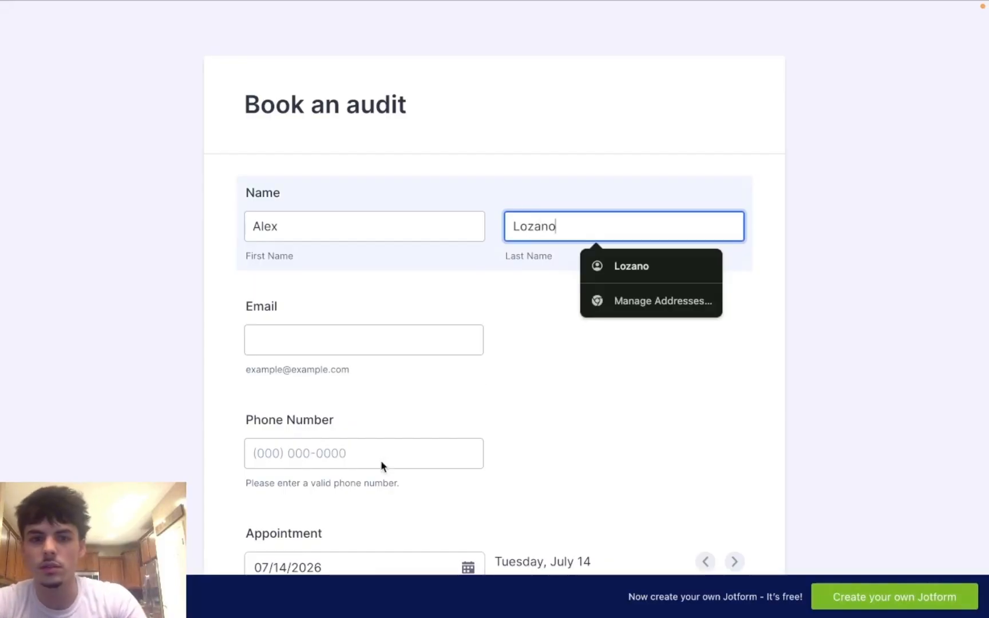
Step: Fill in the test email and phone number, and pick July 22 as the appointment
{"action": "left_click", "coordinate": [302, 332]}
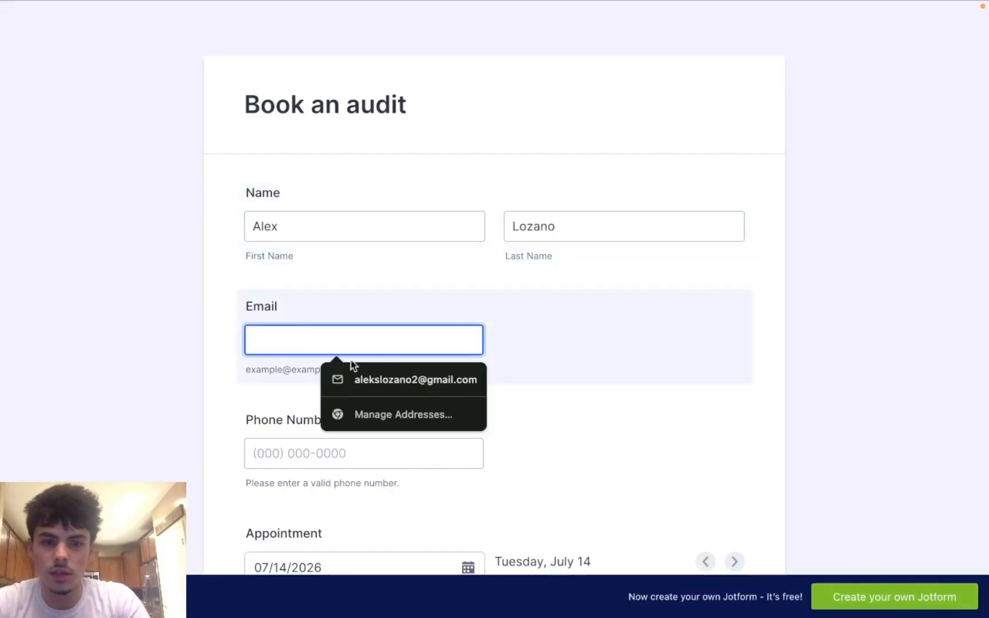
{"action": "left_click", "coordinate": [380, 379]}
{"action": "left_click", "coordinate": [366, 452]}
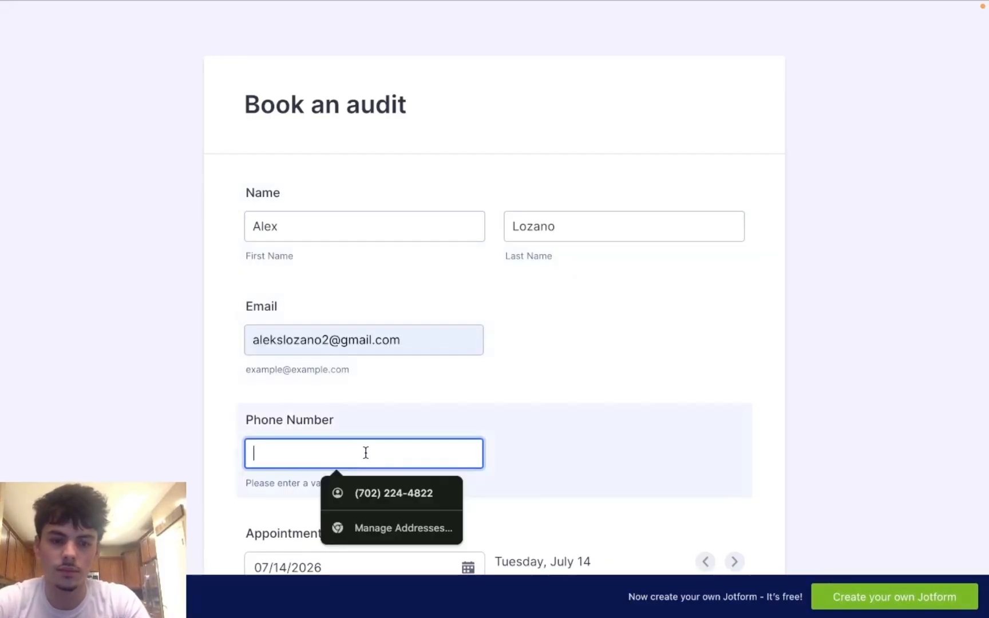
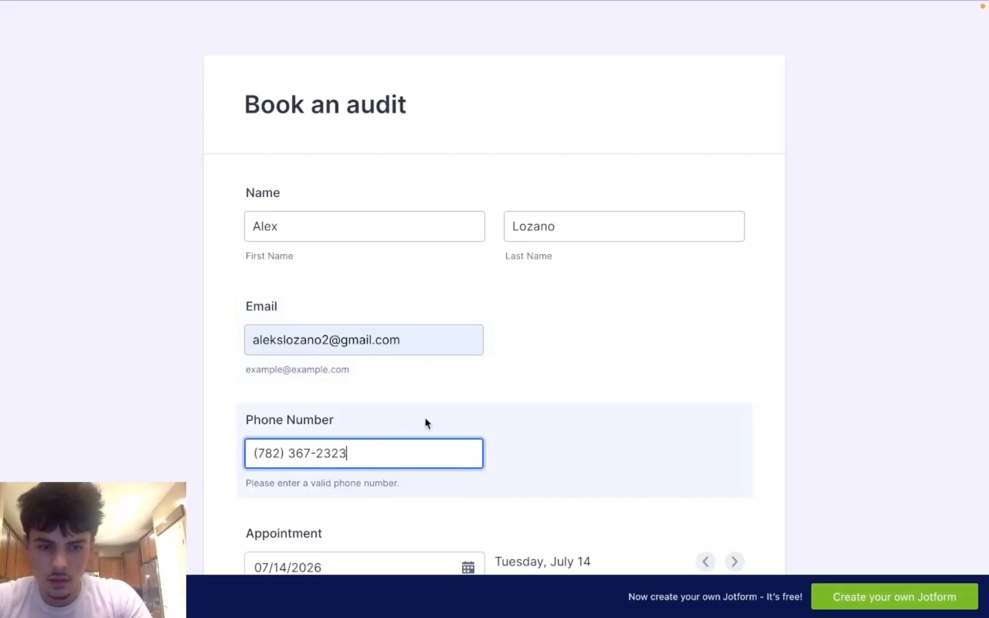
{"action": "scroll", "coordinate": [426, 412], "scroll_direction": "down", "scroll_amount": 6}
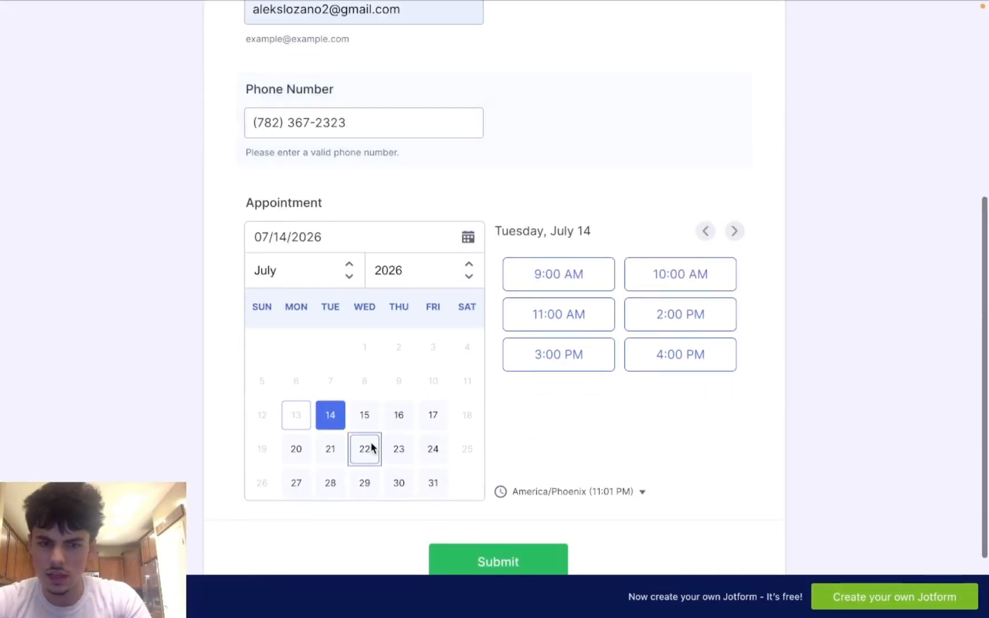
{"action": "left_click", "coordinate": [369, 449]}
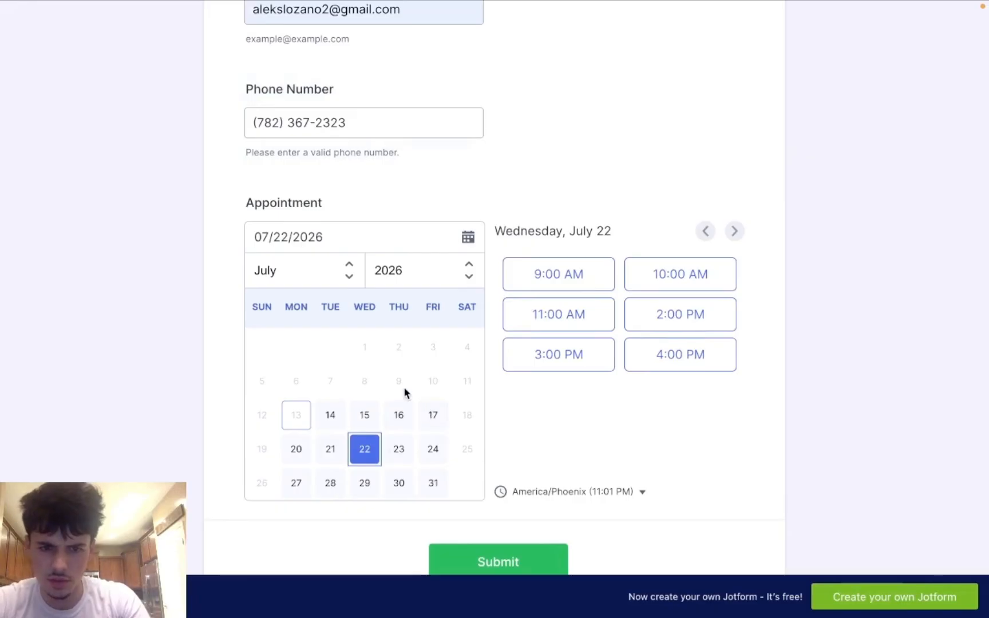
{"action": "scroll", "coordinate": [404, 391], "scroll_direction": "down", "scroll_amount": 1}
{"action": "scroll", "coordinate": [504, 466], "scroll_direction": "down", "scroll_amount": 2}
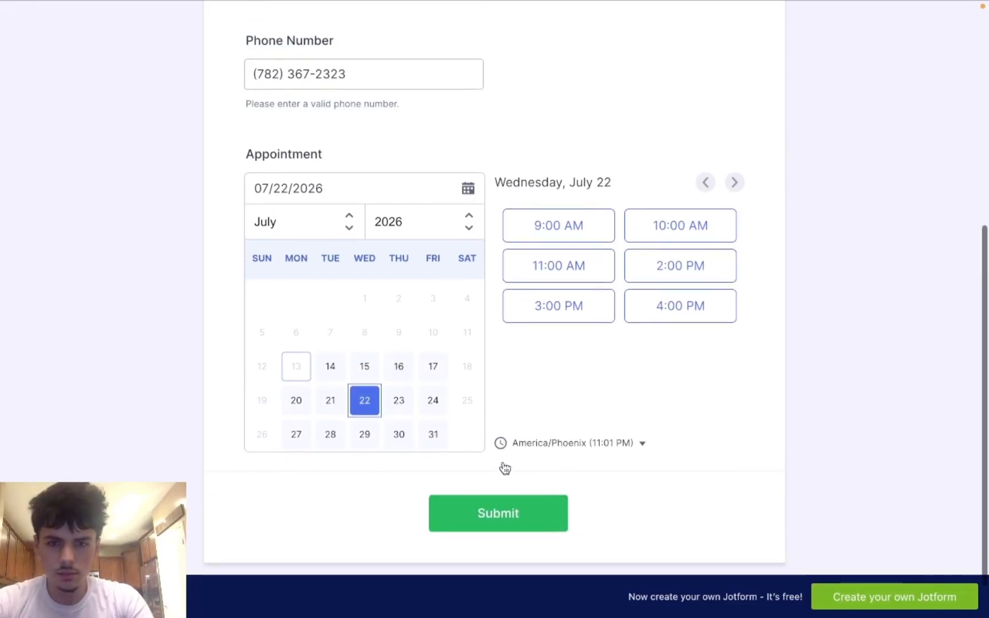
Step: Run the Make scenario once so it waits for a Jotform submission
{"action": "mouse_move", "coordinate": [353, 6]}
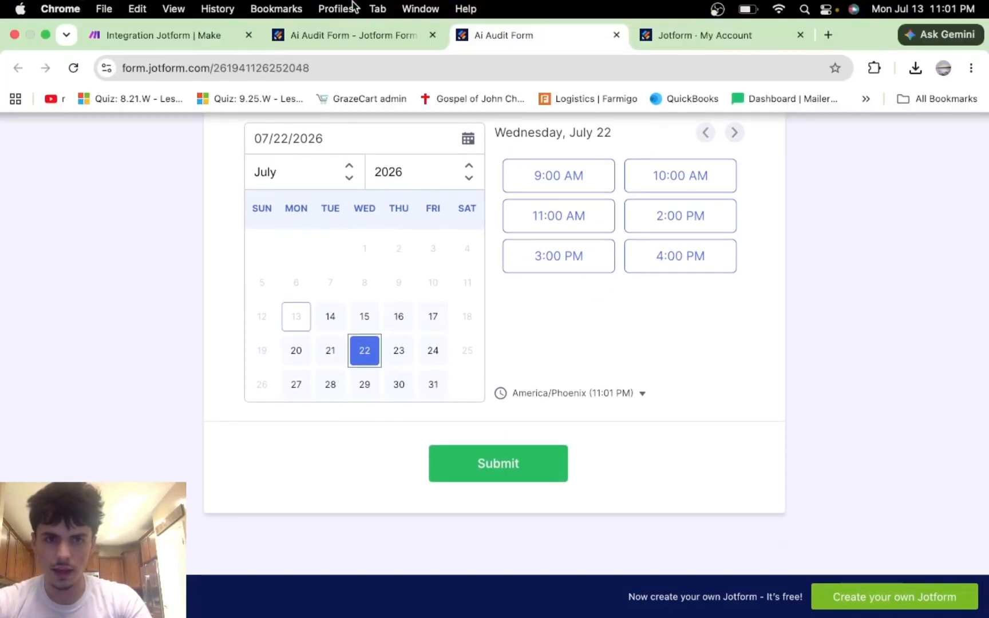
{"action": "left_click", "coordinate": [204, 35]}
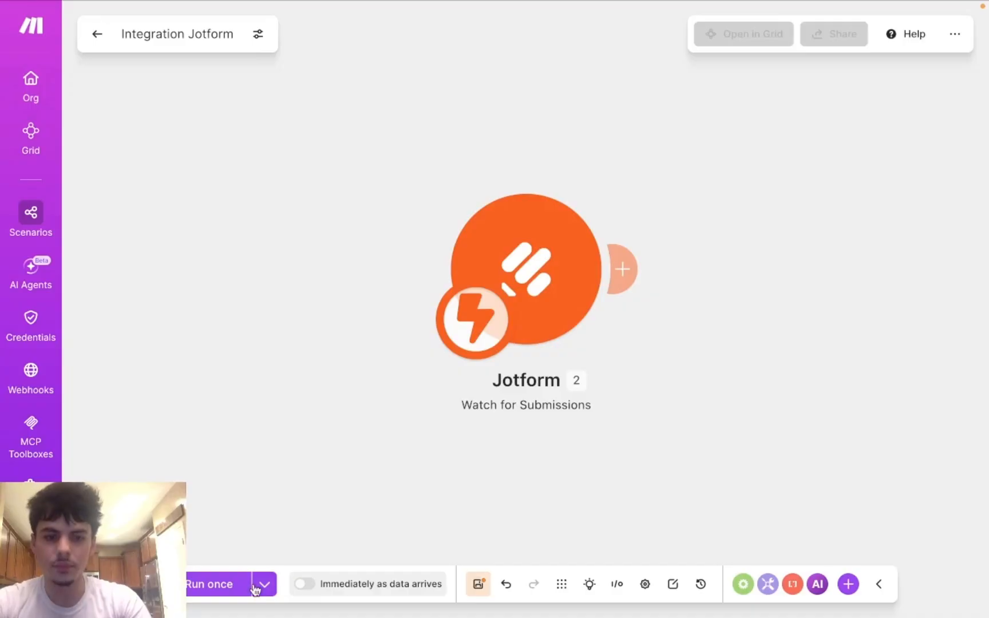
{"action": "left_click", "coordinate": [204, 588]}
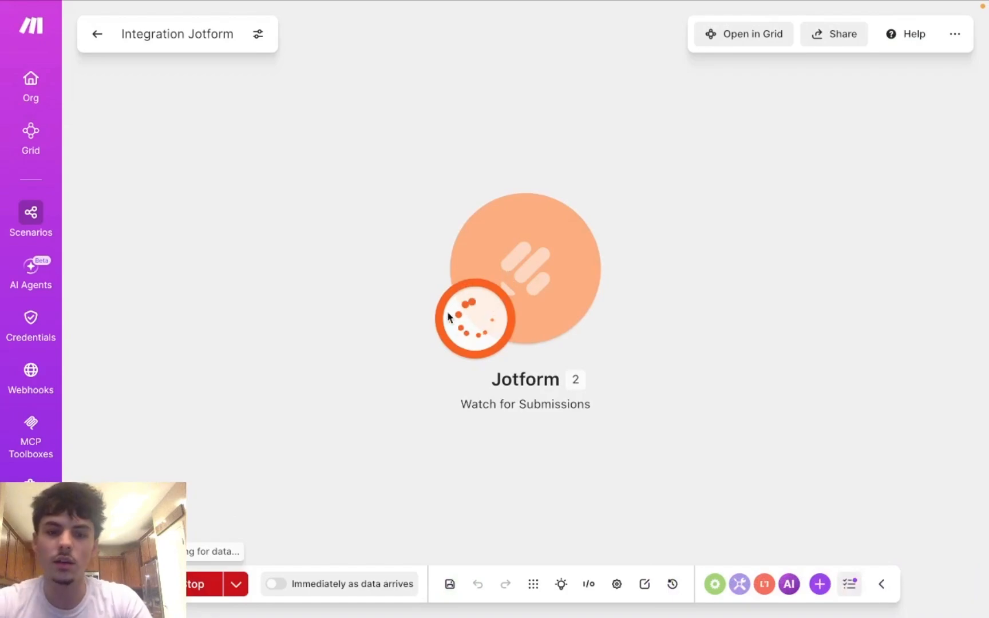
Step: Submit the filled test entry and return to Make to see it received
{"action": "mouse_move", "coordinate": [427, 4]}
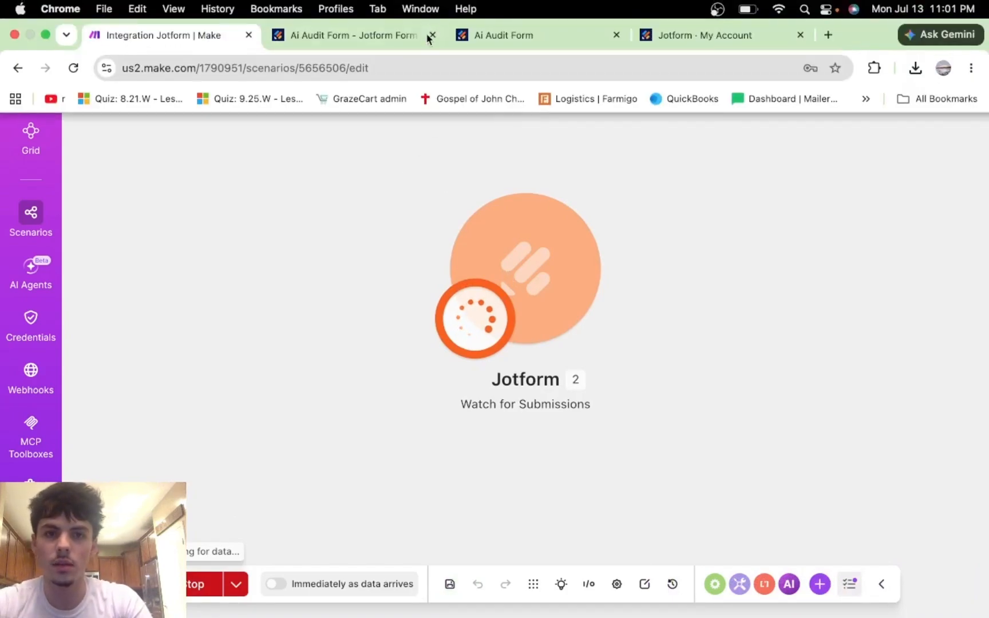
{"action": "left_click", "coordinate": [523, 36]}
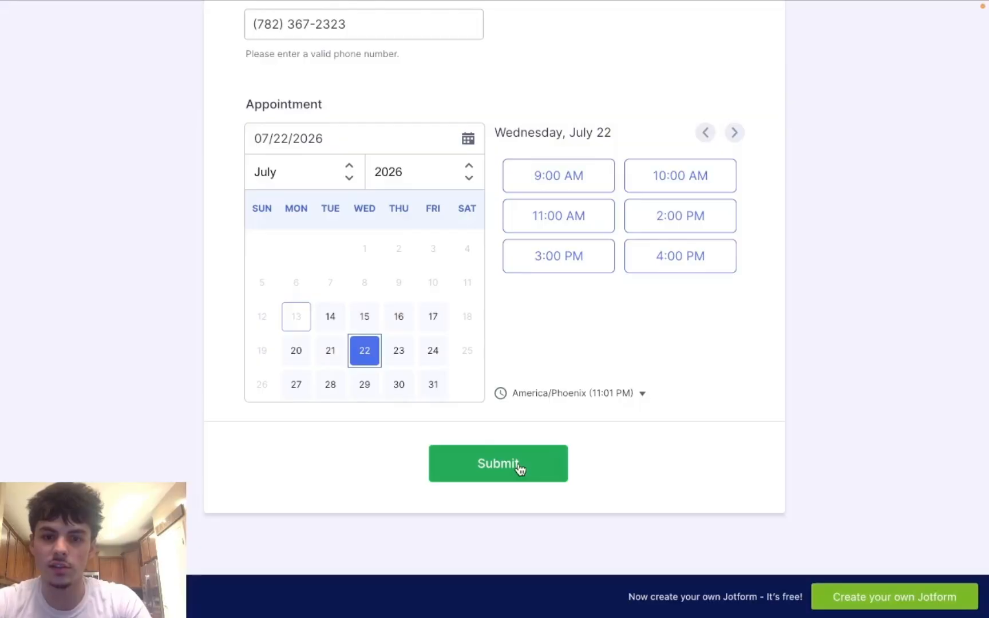
{"action": "left_click", "coordinate": [519, 468]}
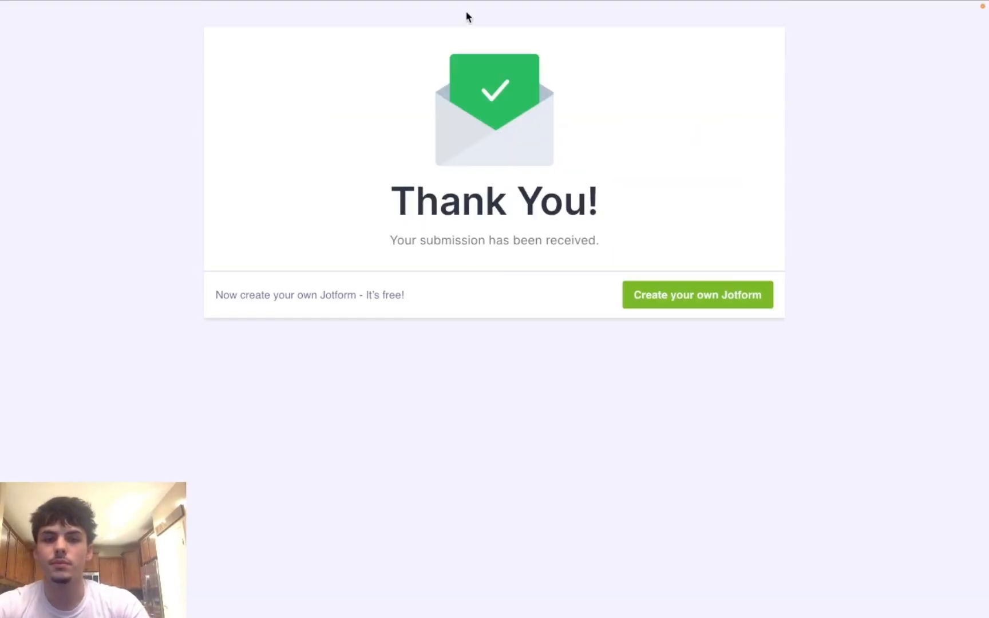
{"action": "mouse_move", "coordinate": [465, 3]}
{"action": "left_click", "coordinate": [178, 35]}
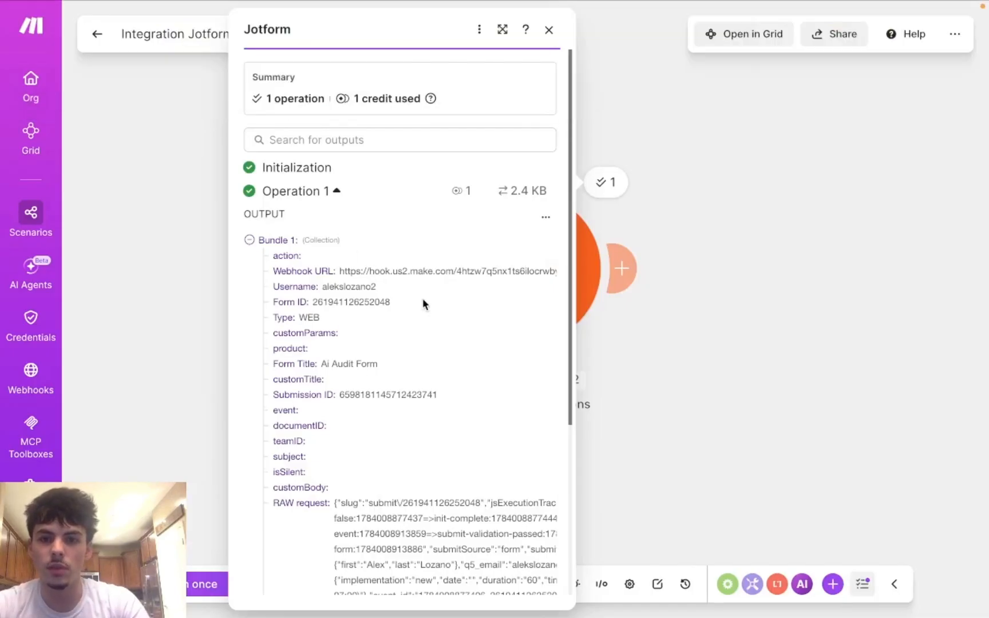
Step: Review the captured submission's Pretty summary, checking the email and phone number values
{"action": "scroll", "coordinate": [424, 303], "scroll_direction": "down", "scroll_amount": 3}
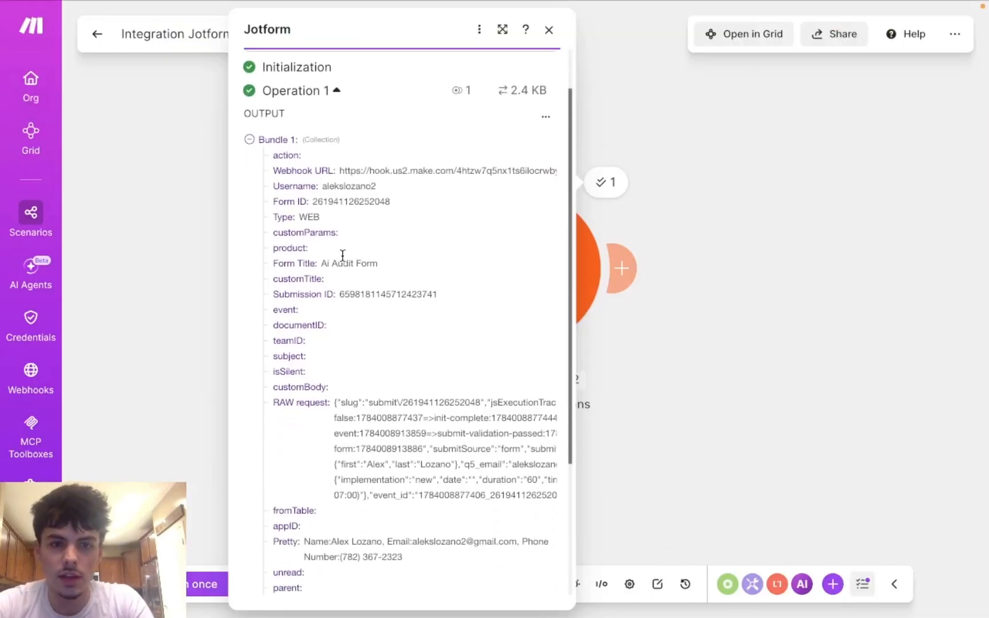
{"action": "scroll", "coordinate": [342, 255], "scroll_direction": "down", "scroll_amount": 5}
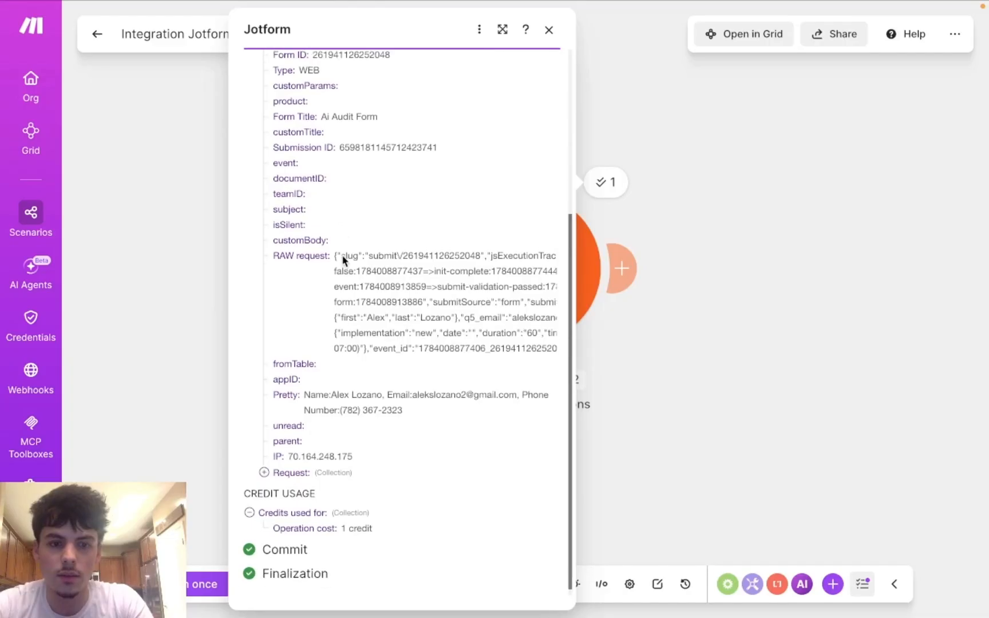
{"action": "scroll", "coordinate": [280, 487], "scroll_direction": "up", "scroll_amount": 4}
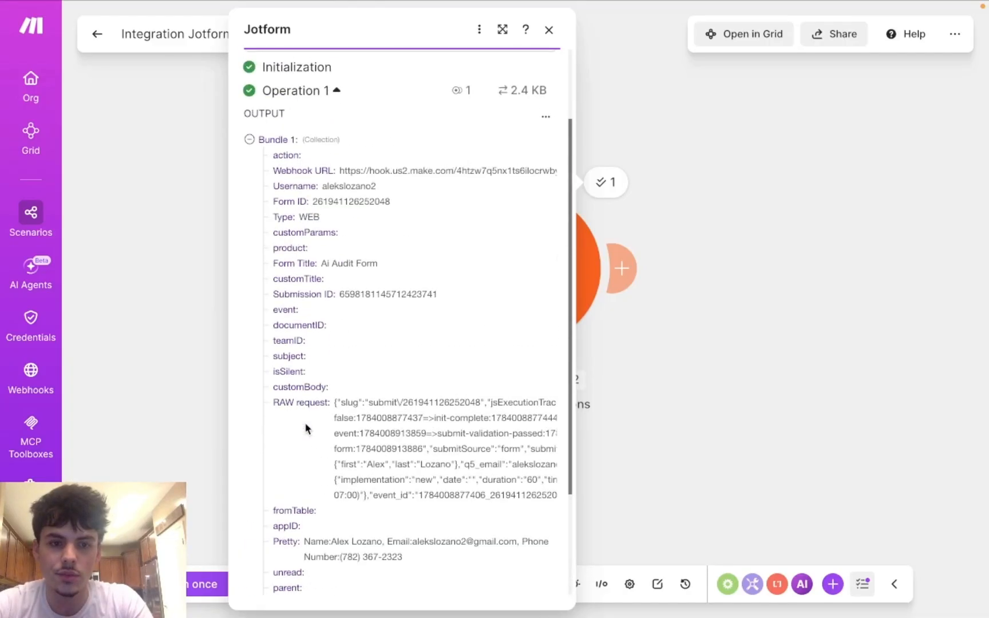
{"action": "scroll", "coordinate": [305, 423], "scroll_direction": "down", "scroll_amount": 4}
{"action": "scroll", "coordinate": [265, 504], "scroll_direction": "up", "scroll_amount": 7}
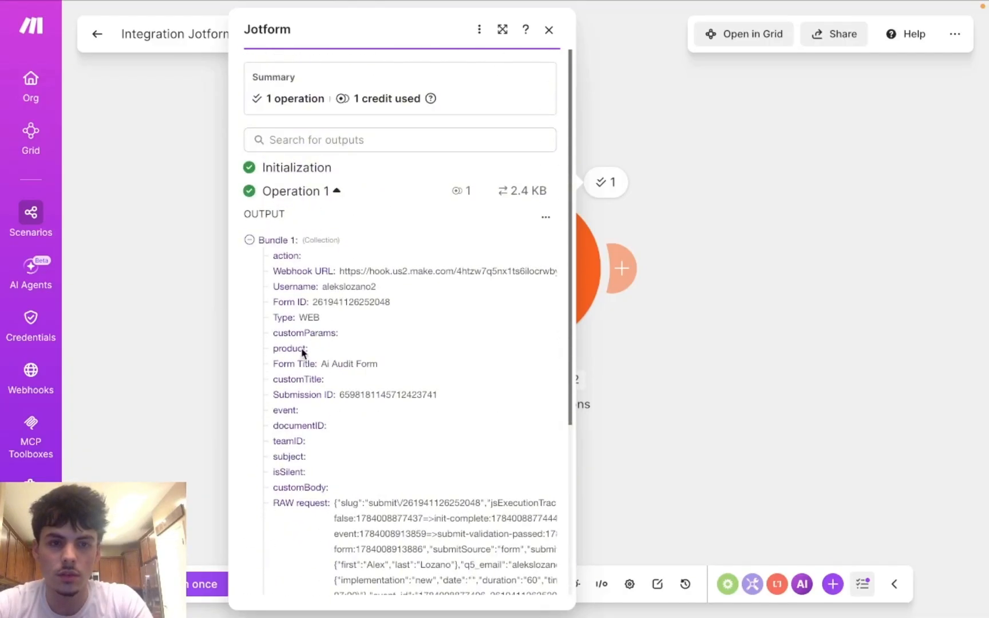
{"action": "scroll", "coordinate": [312, 226], "scroll_direction": "down", "scroll_amount": 1}
{"action": "scroll", "coordinate": [314, 260], "scroll_direction": "down", "scroll_amount": 2}
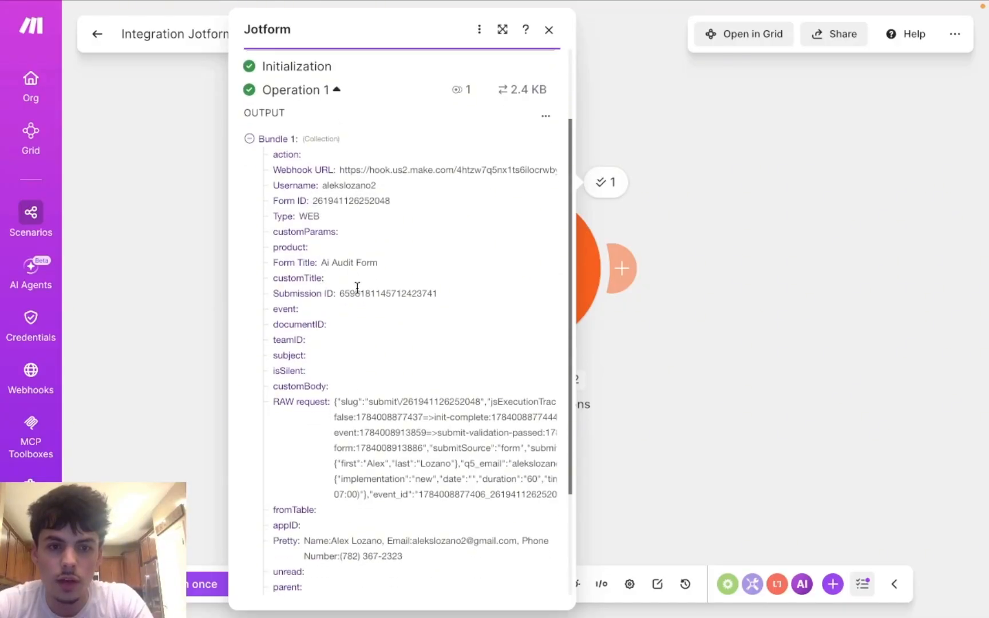
{"action": "scroll", "coordinate": [345, 341], "scroll_direction": "down", "scroll_amount": 1}
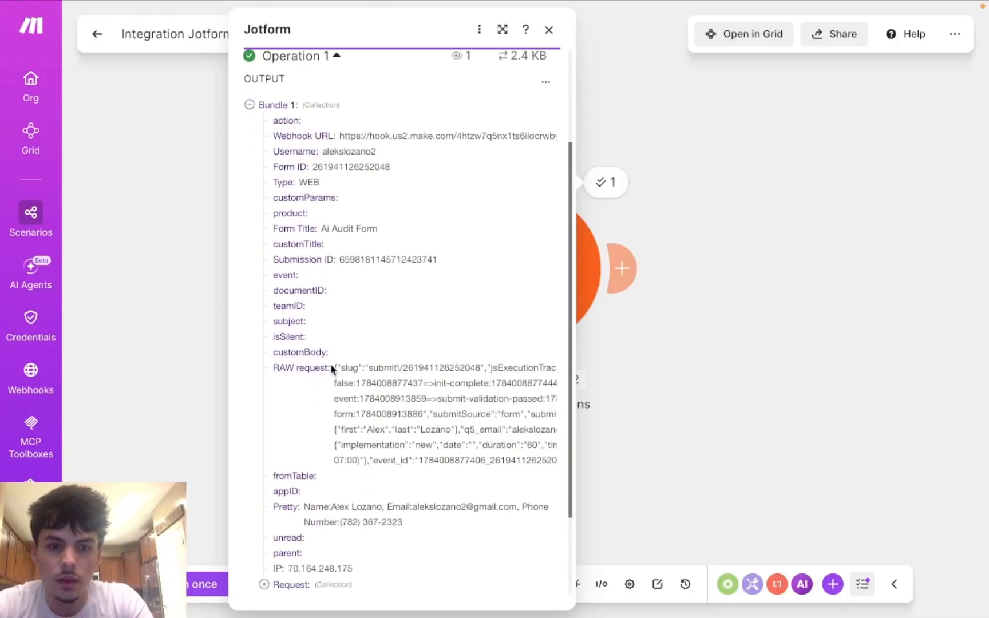
{"action": "scroll", "coordinate": [373, 408], "scroll_direction": "down", "scroll_amount": 2}
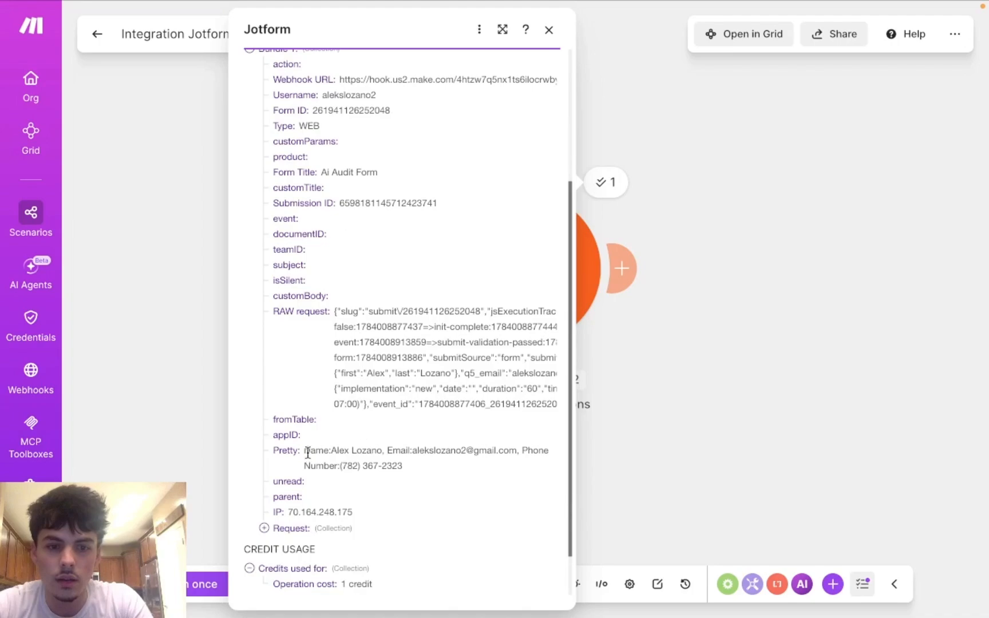
{"action": "scroll", "coordinate": [308, 452], "scroll_direction": "down", "scroll_amount": 2}
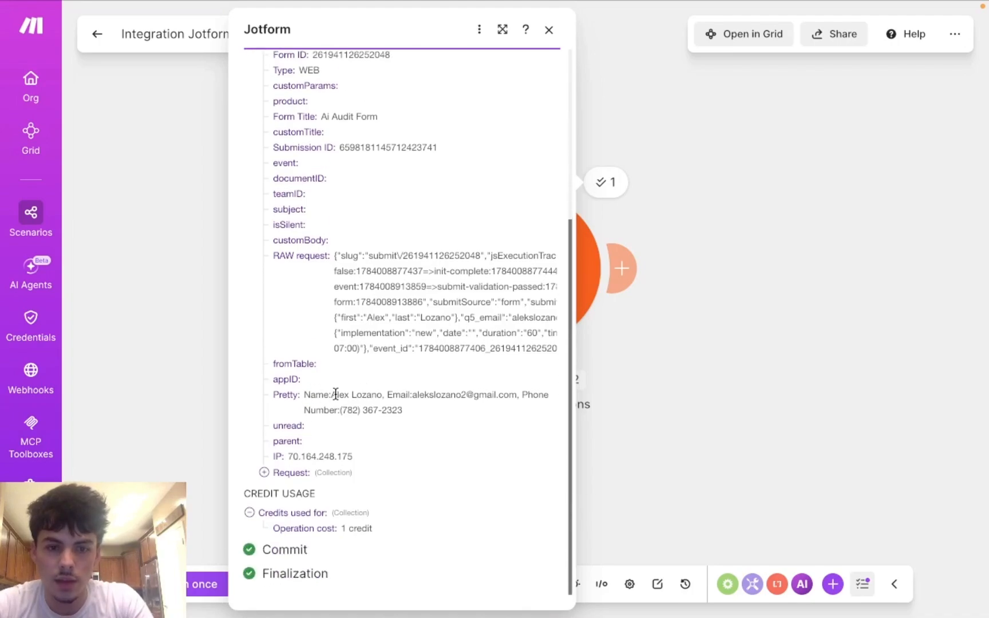
{"action": "left_click_drag", "start_coordinate": [336, 396], "coordinate": [505, 395]}
{"action": "left_click", "coordinate": [404, 395]}
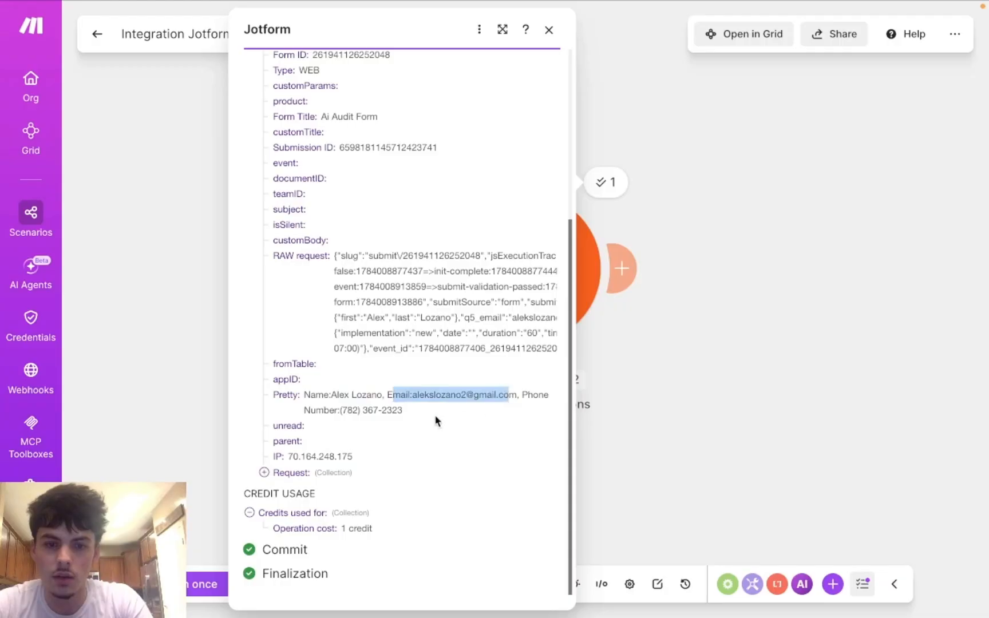
{"action": "left_click", "coordinate": [342, 410]}
{"action": "left_click_drag", "start_coordinate": [343, 410], "coordinate": [387, 410]}
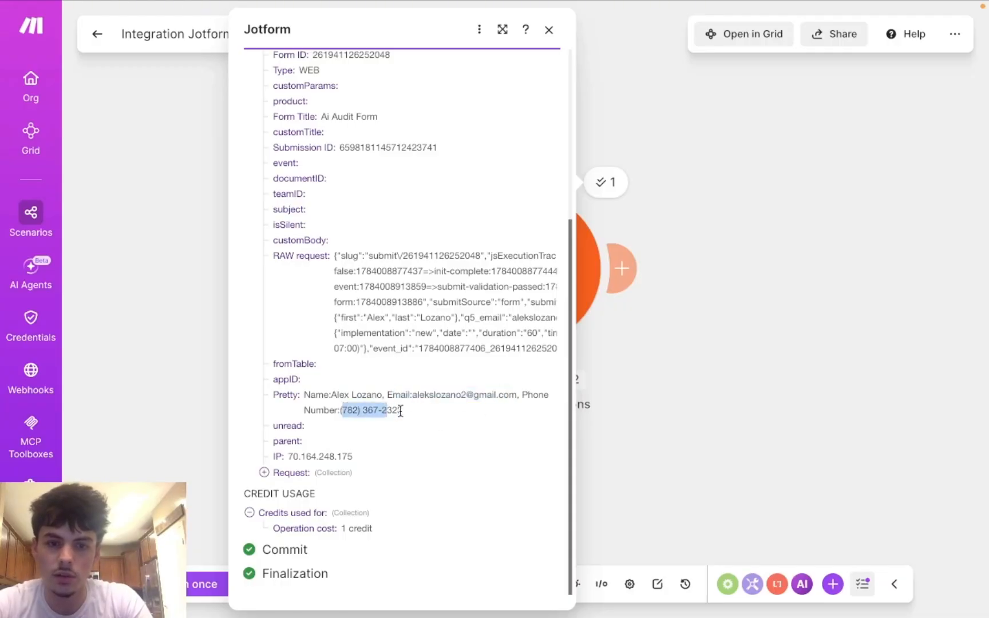
{"action": "left_click", "coordinate": [387, 410]}
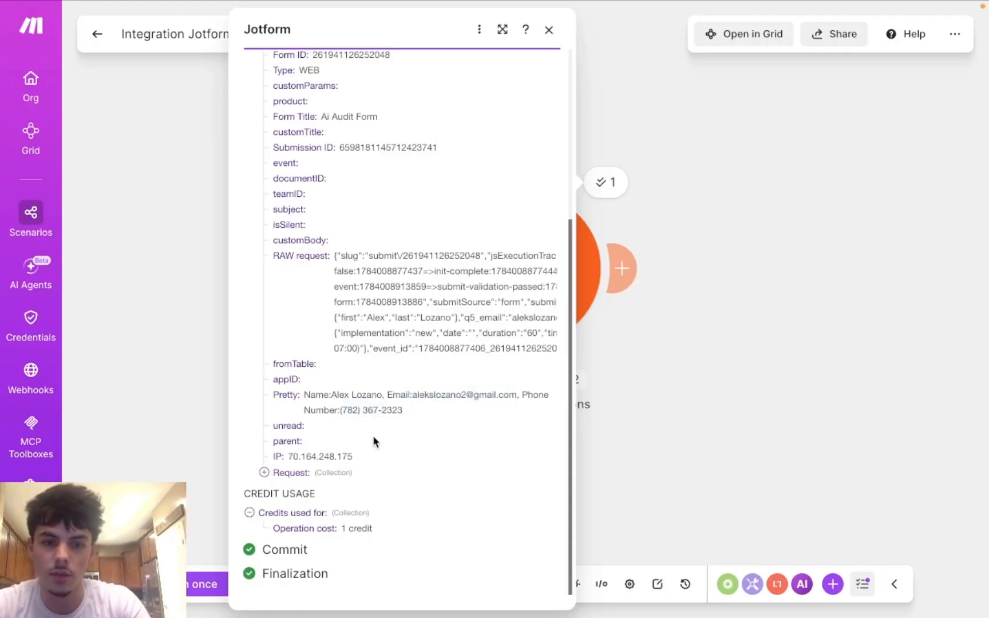
Step: Expand the Request, Name, Phone Number and Appointment details, then close the output view
{"action": "left_click", "coordinate": [264, 473]}
{"action": "scroll", "coordinate": [349, 481], "scroll_direction": "down", "scroll_amount": 4}
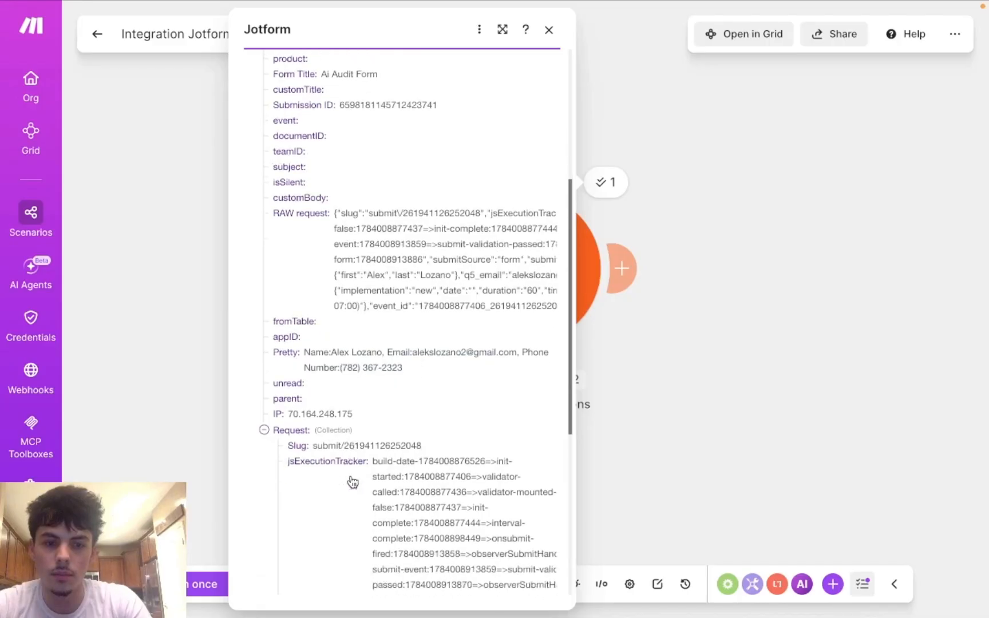
{"action": "scroll", "coordinate": [378, 466], "scroll_direction": "down", "scroll_amount": 3}
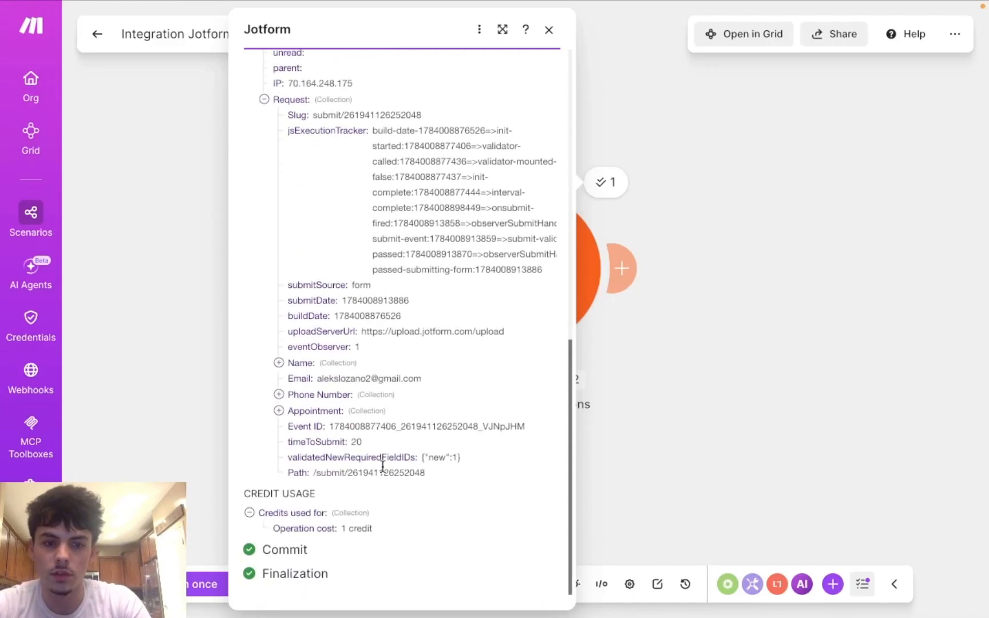
{"action": "left_click", "coordinate": [279, 363]}
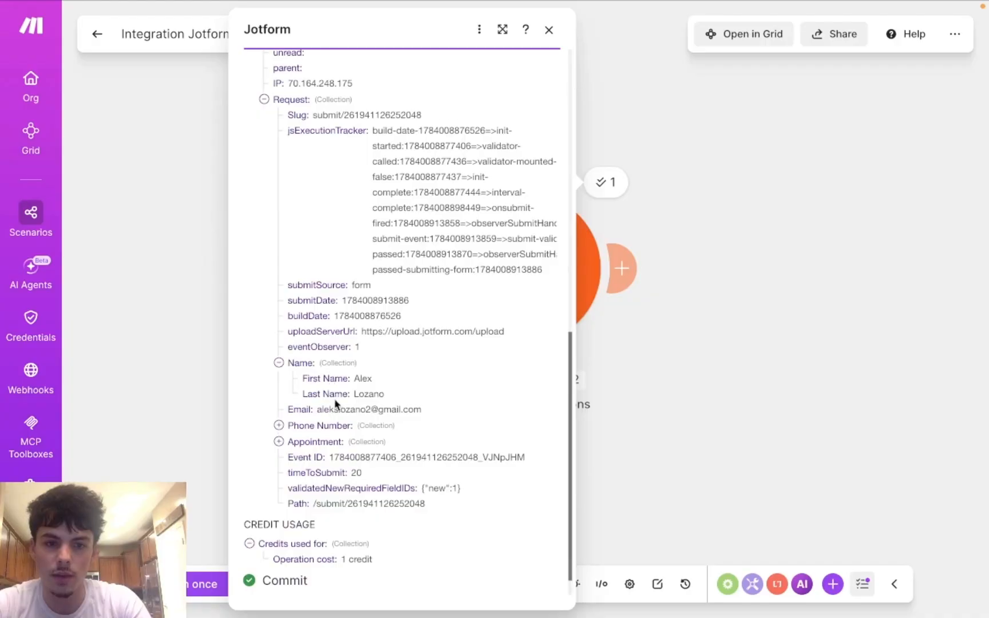
{"action": "left_click", "coordinate": [279, 425]}
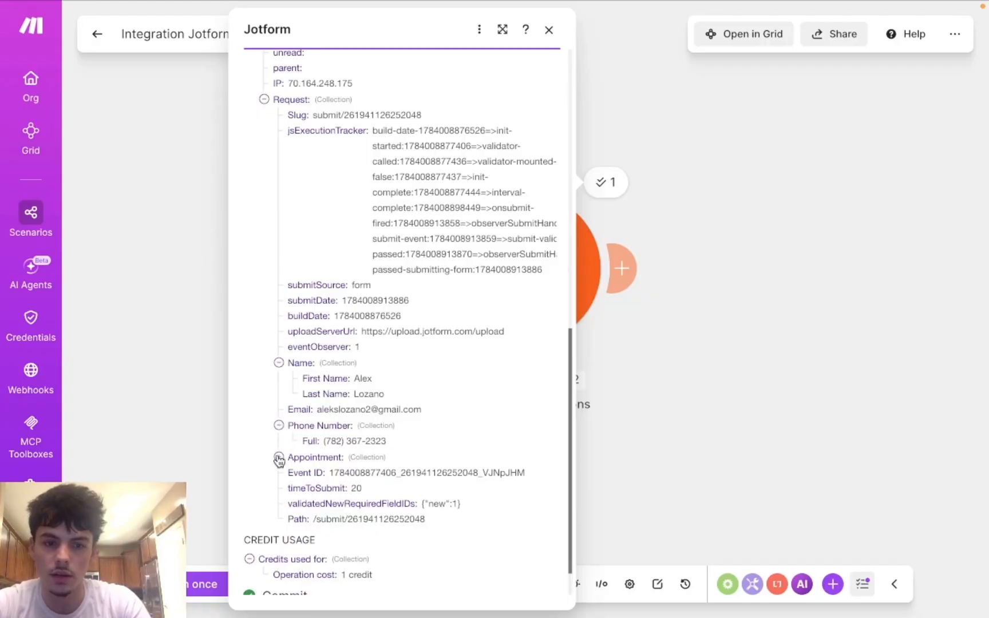
{"action": "left_click", "coordinate": [279, 458]}
{"action": "scroll", "coordinate": [375, 473], "scroll_direction": "down", "scroll_amount": 2}
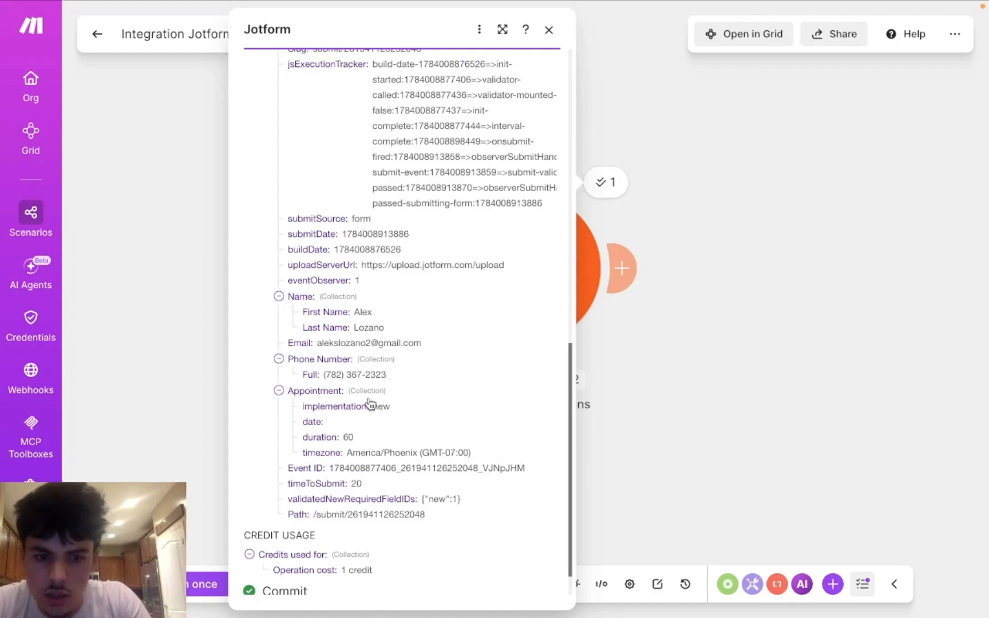
{"action": "left_click", "coordinate": [638, 399]}
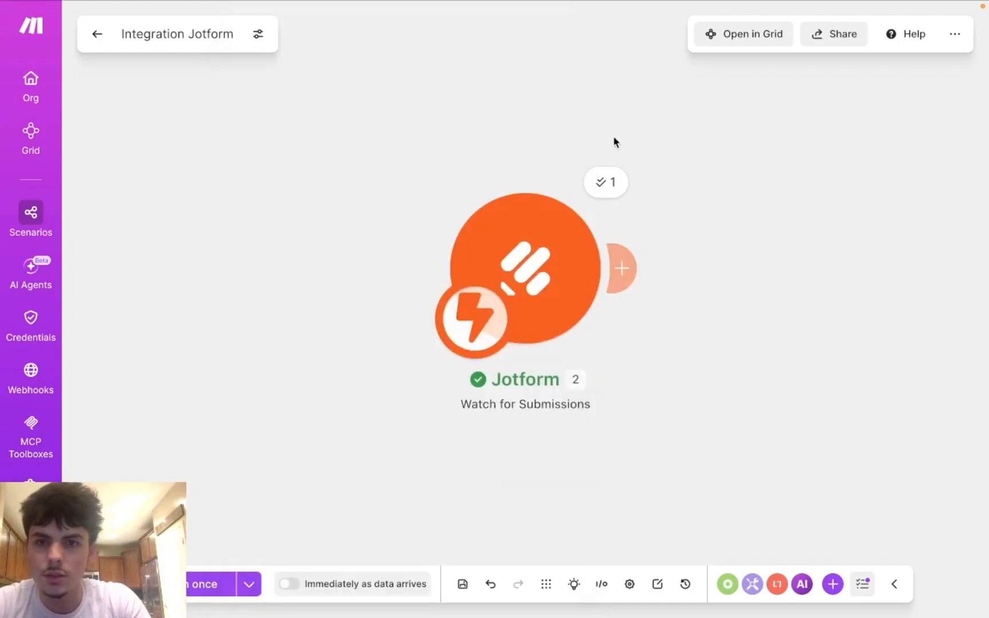
{"action": "mouse_move", "coordinate": [621, 2]}
{"action": "left_click", "coordinate": [395, 35]}
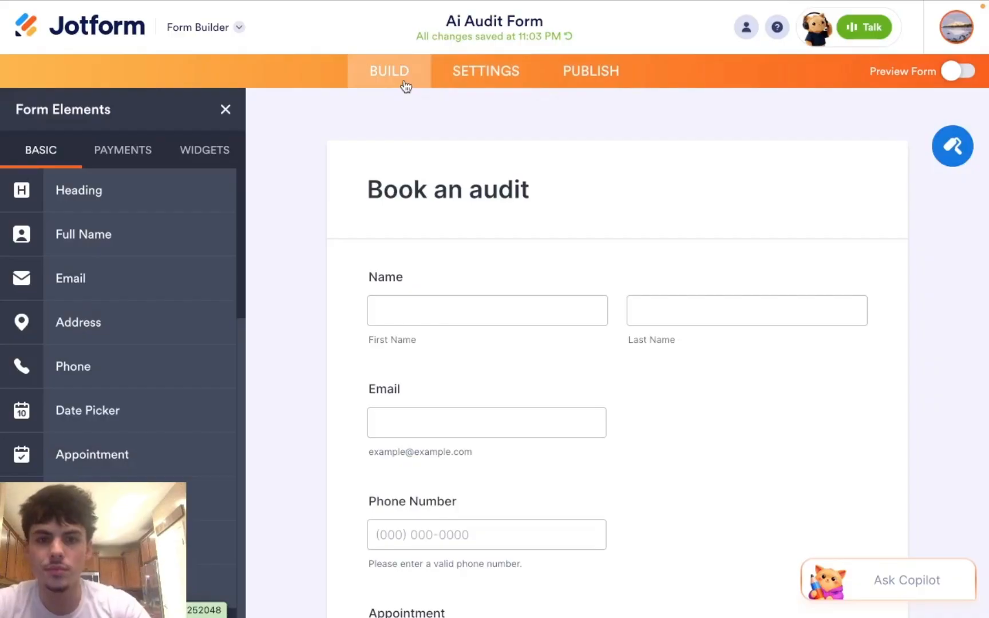
{"action": "scroll", "coordinate": [453, 307], "scroll_direction": "down", "scroll_amount": 5}
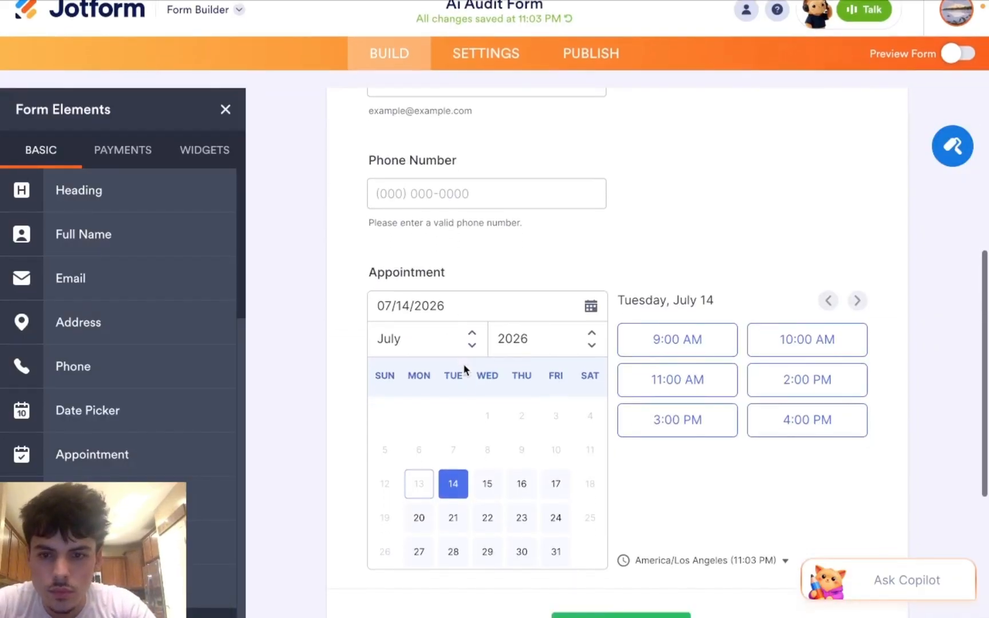
{"action": "scroll", "coordinate": [463, 362], "scroll_direction": "down", "scroll_amount": 3}
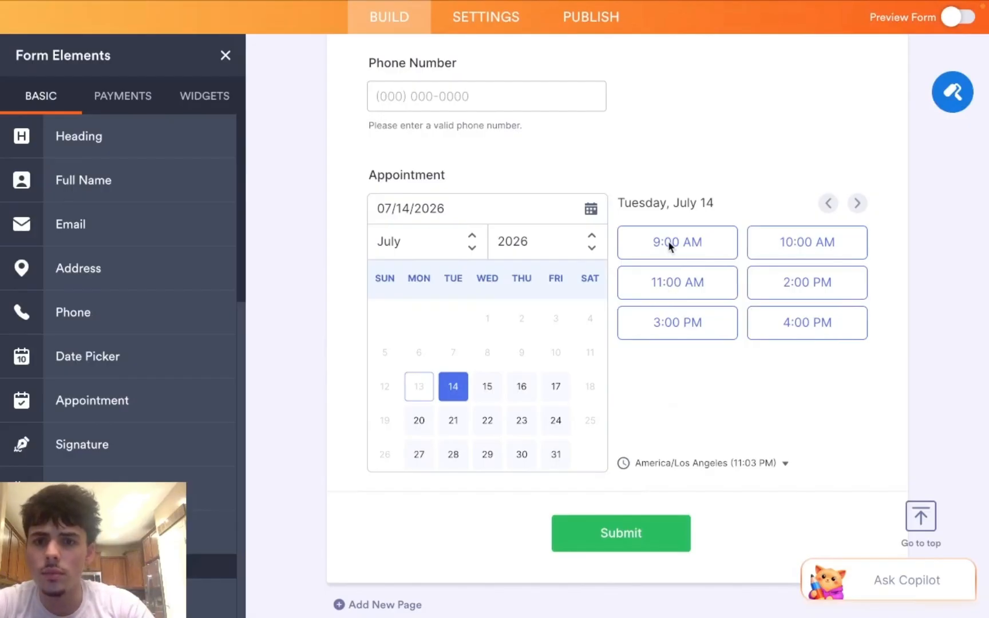
{"action": "left_click", "coordinate": [691, 224]}
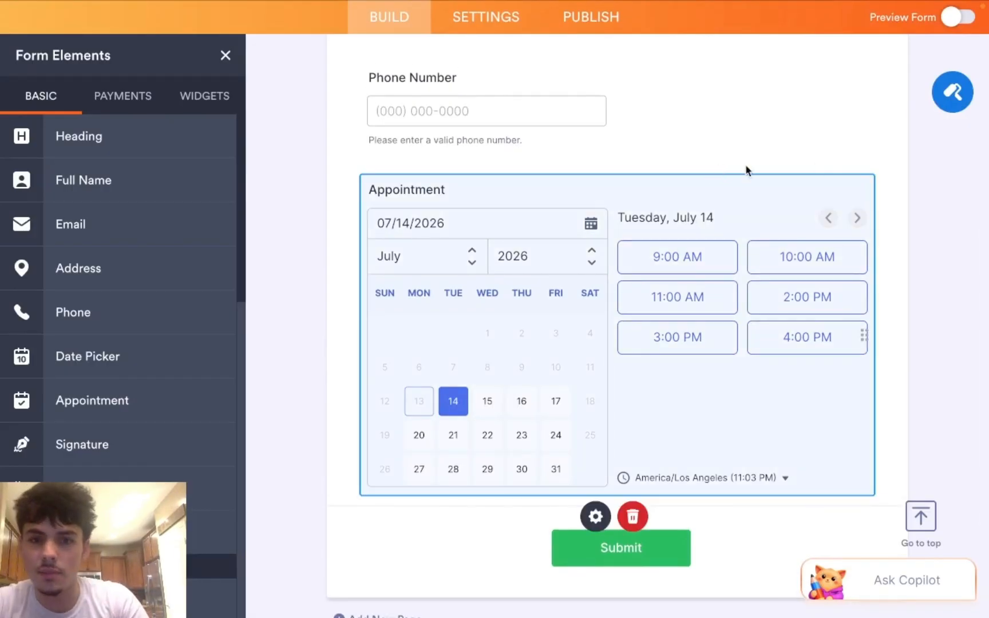
{"action": "left_click", "coordinate": [699, 123]}
{"action": "mouse_move", "coordinate": [346, 11]}
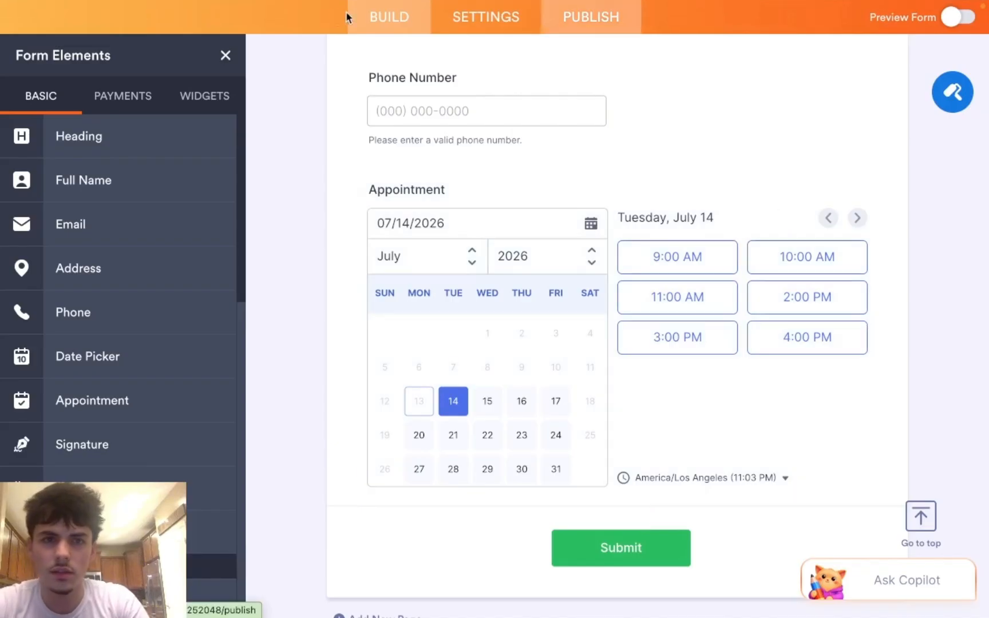
{"action": "left_click", "coordinate": [207, 41]}
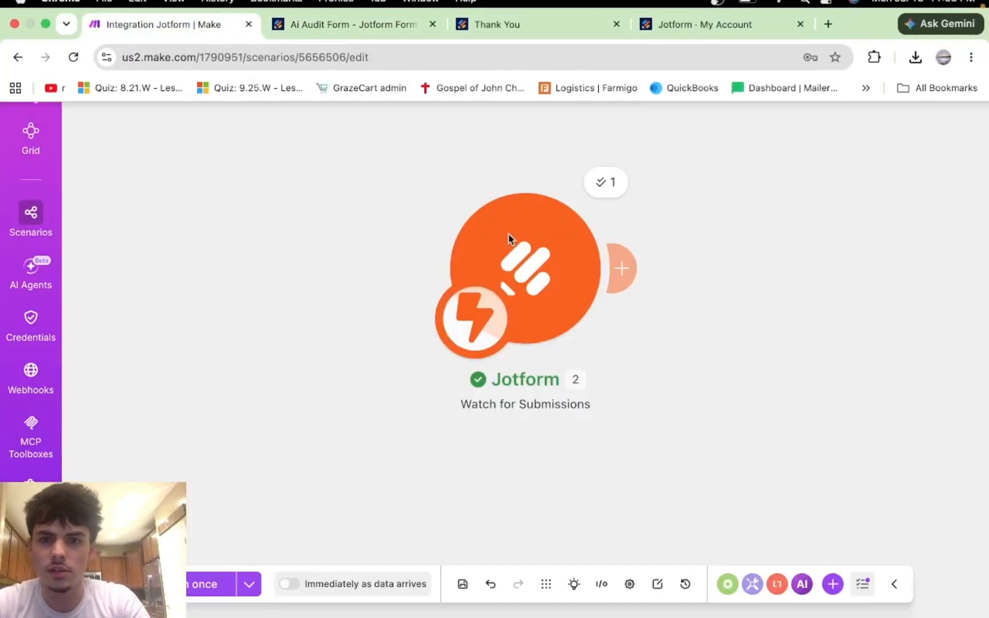
Step: Open a new blank Chrome tab, then return to the Integration Jotform scenario in Make
{"action": "mouse_move", "coordinate": [619, 267]}
{"action": "mouse_move", "coordinate": [763, 7]}
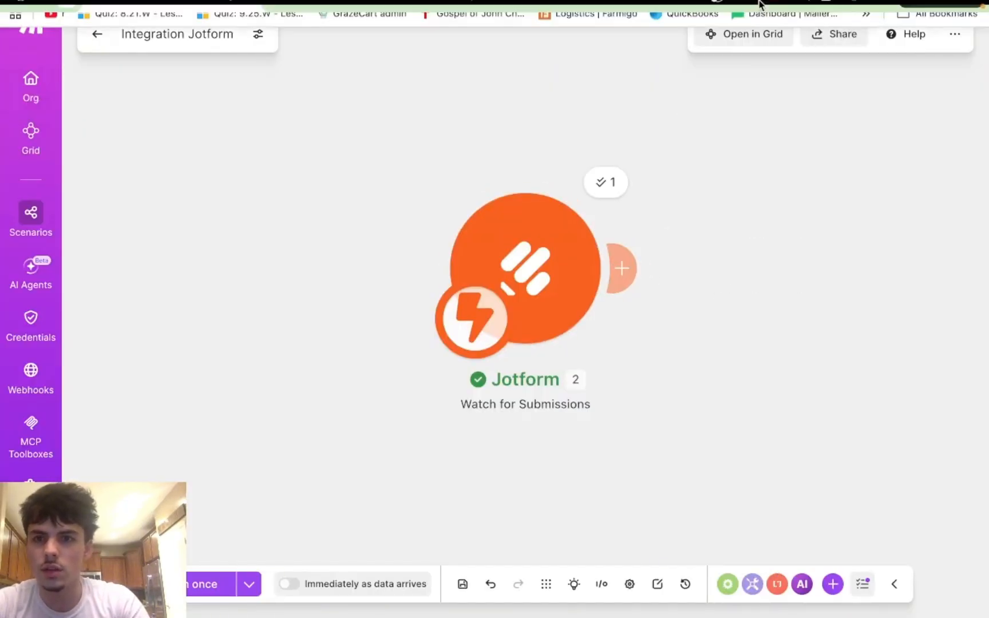
{"action": "left_click", "coordinate": [828, 36]}
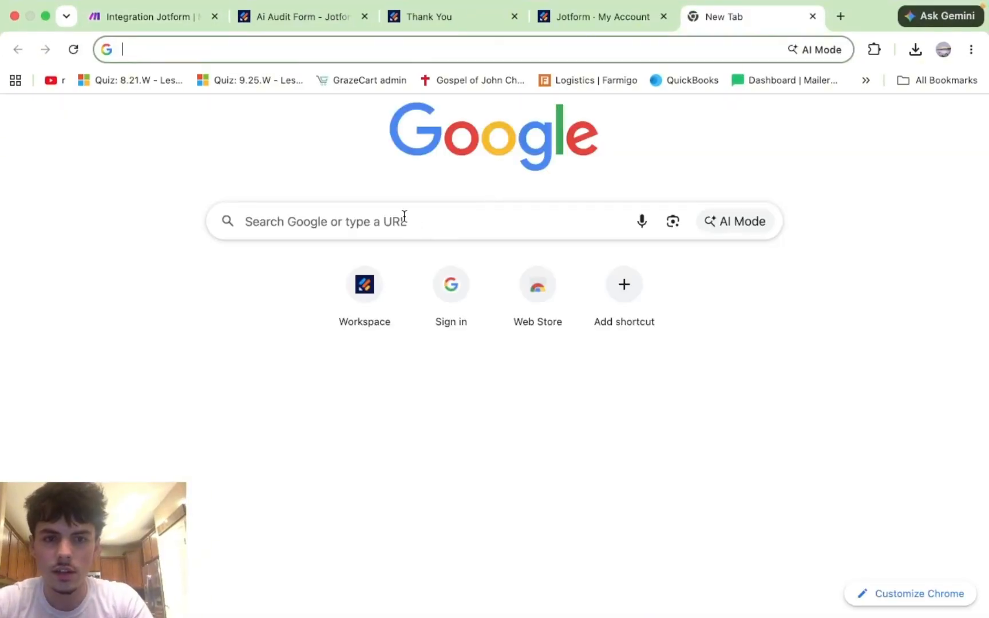
{"action": "left_click", "coordinate": [157, 20]}
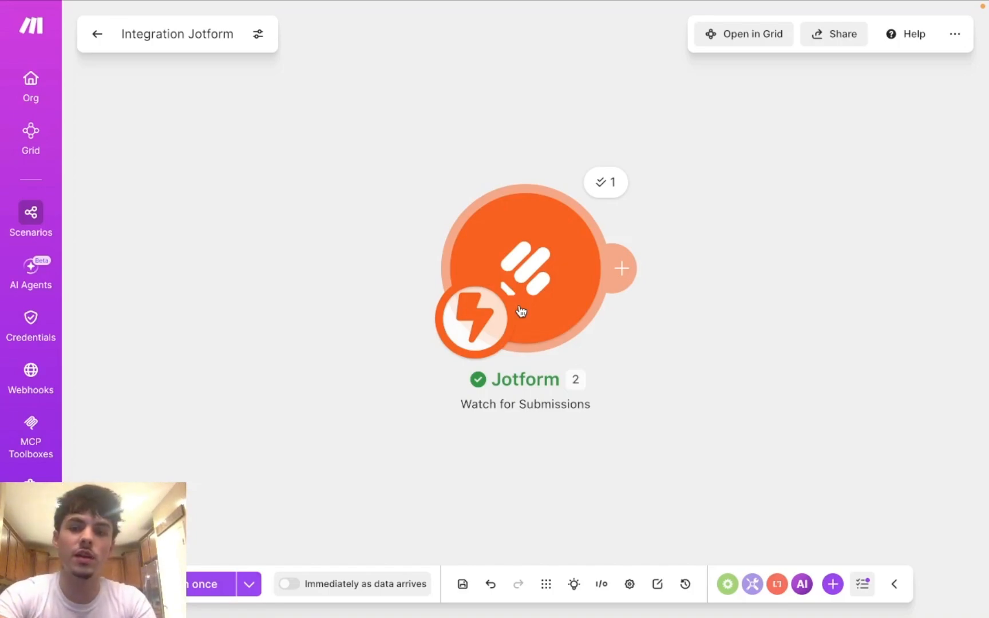
{"action": "left_click", "coordinate": [624, 267]}
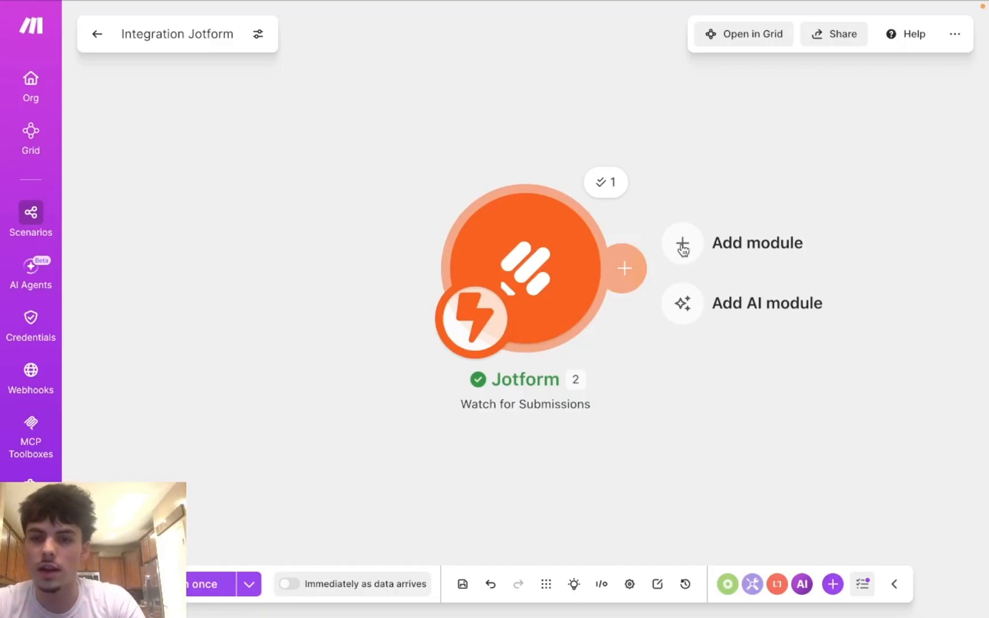
{"action": "mouse_move", "coordinate": [525, 5]}
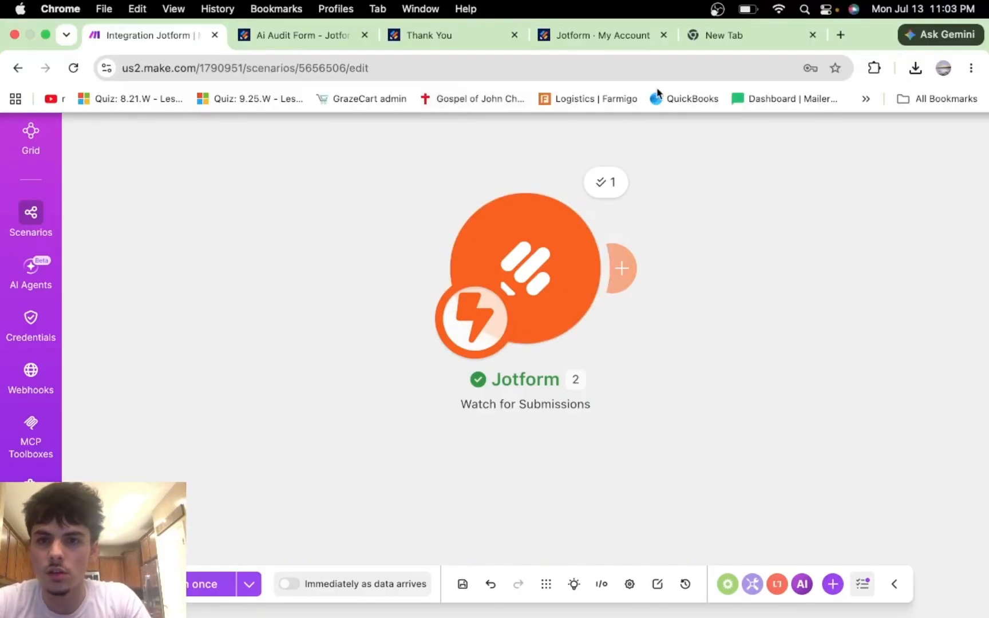
Step: In the new tab, start a blank spreadsheet from the Google Sheets home page
{"action": "left_click", "coordinate": [738, 35]}
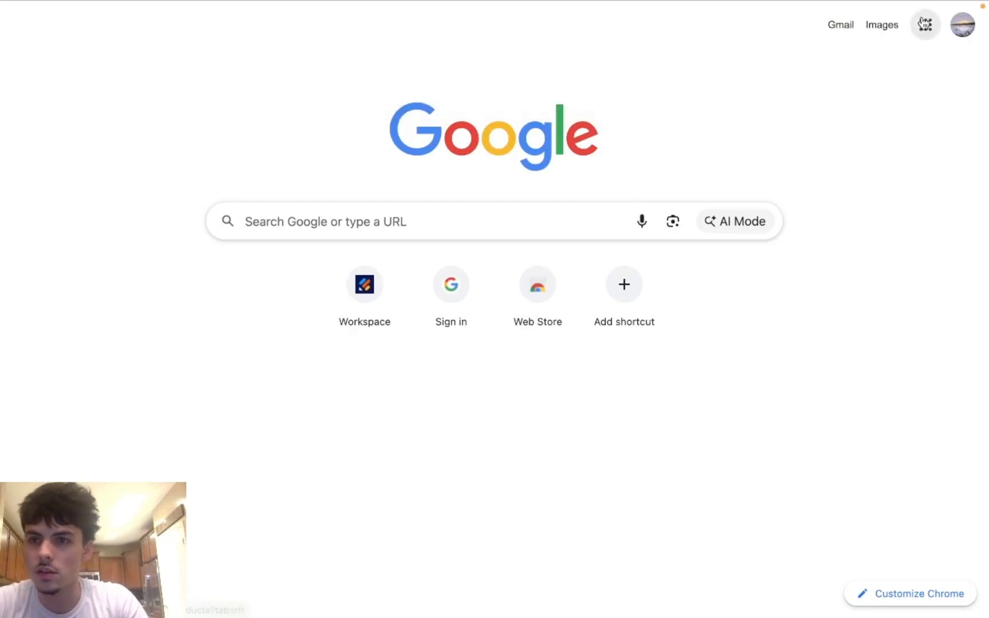
{"action": "left_click", "coordinate": [925, 25]}
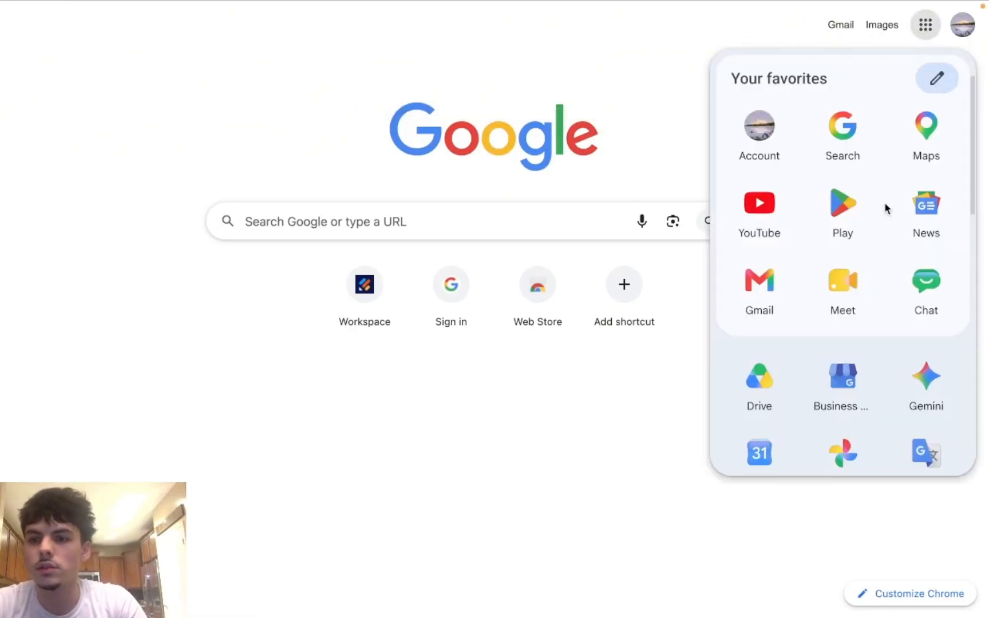
{"action": "scroll", "coordinate": [886, 209], "scroll_direction": "down", "scroll_amount": 5}
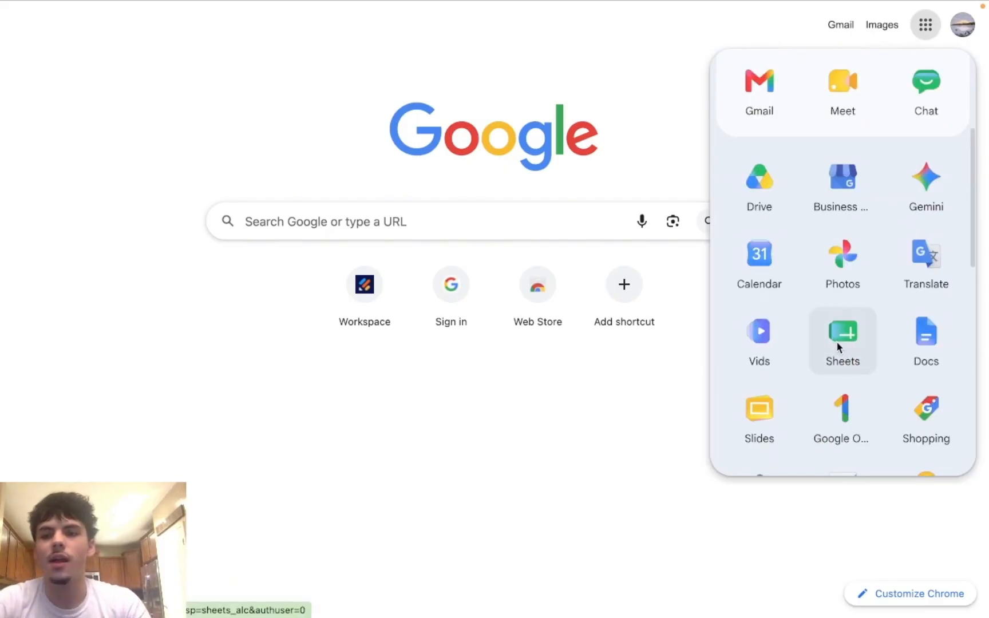
{"action": "left_click", "coordinate": [838, 347]}
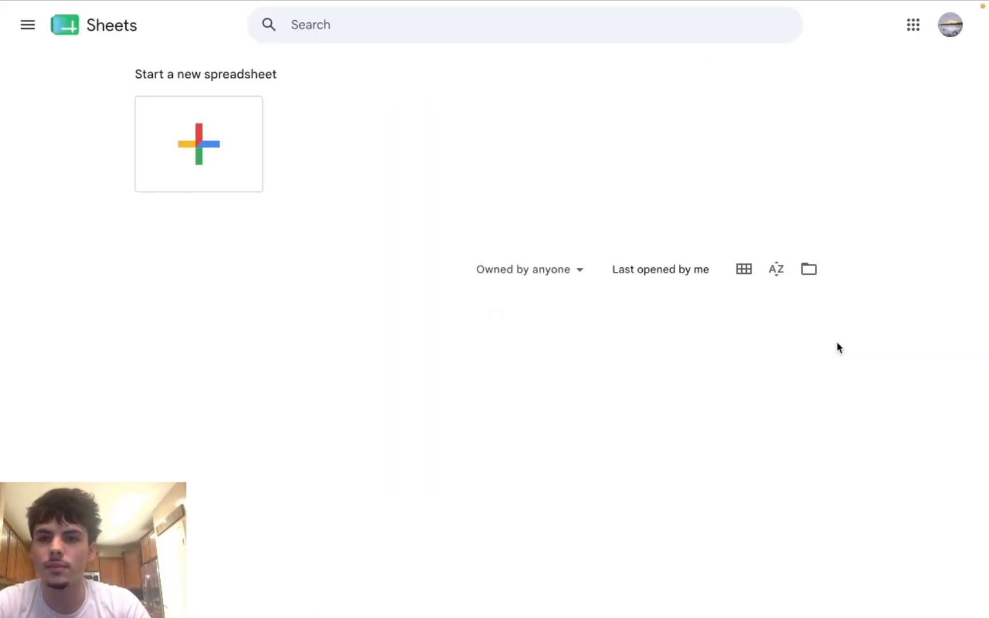
{"action": "left_click", "coordinate": [175, 112]}
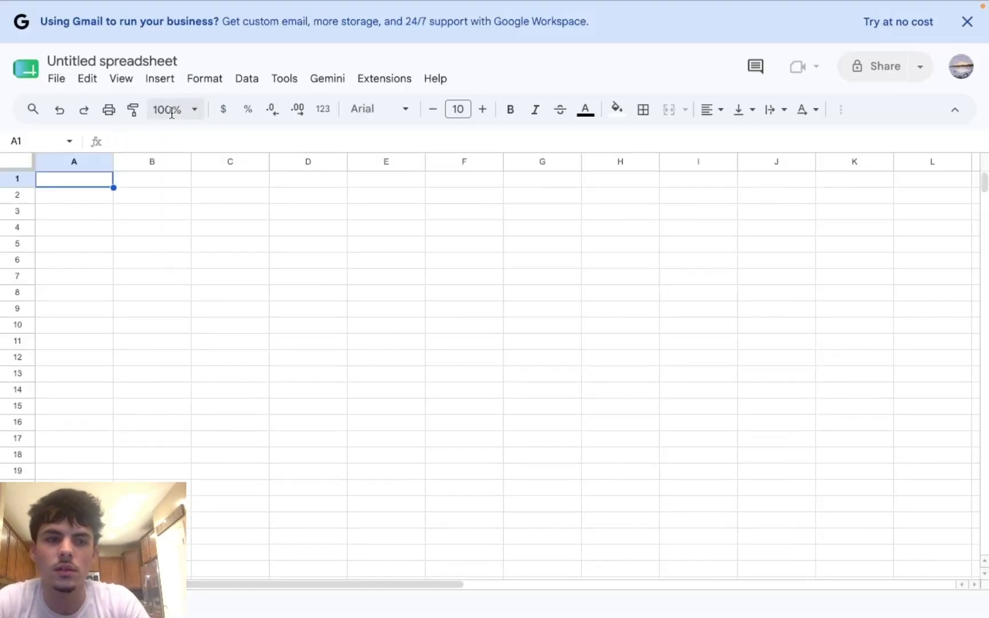
Step: Enter the headers First Name and Last Name in cells A1 and B1
{"action": "double_click", "coordinate": [83, 180]}
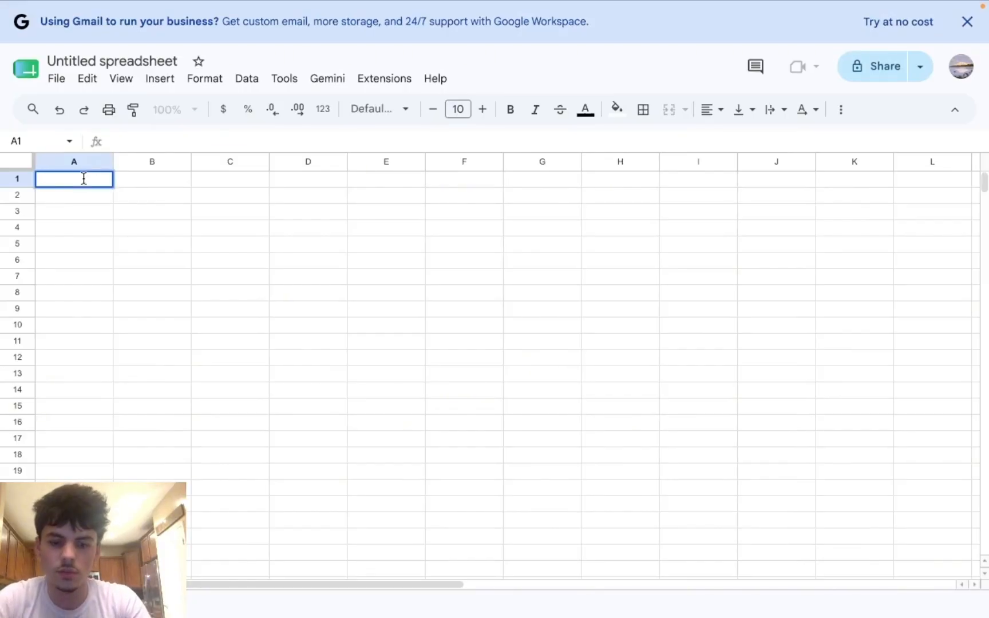
{"action": "type", "text": "Fir"}
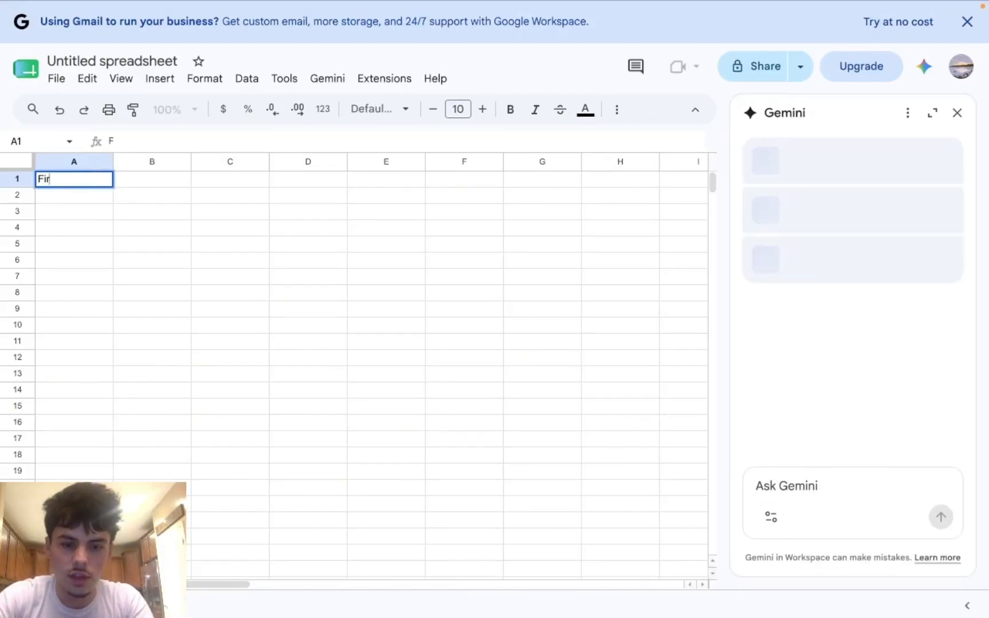
{"action": "type", "text": "st Name"}
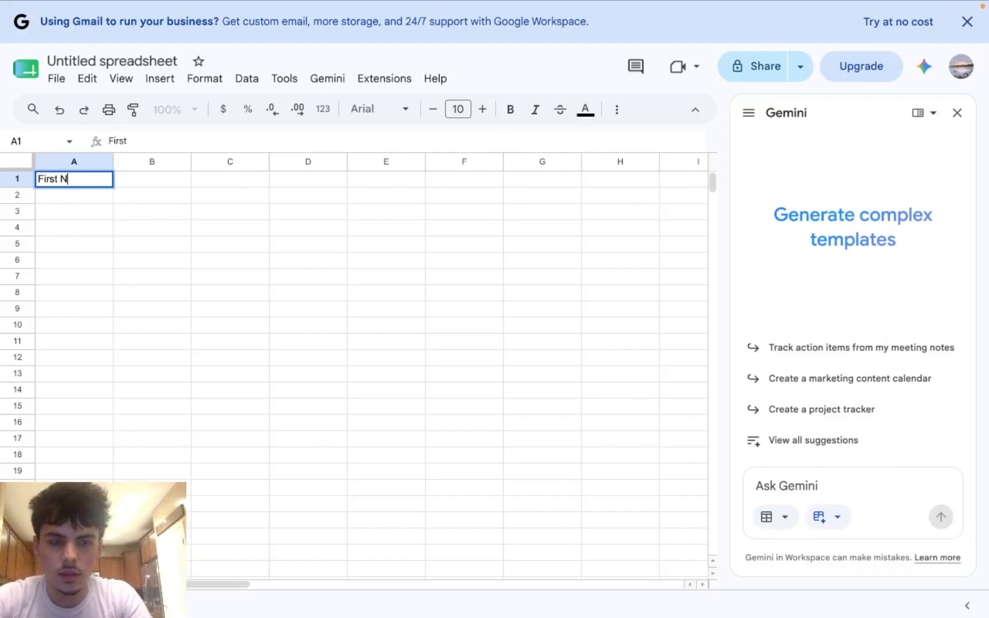
{"action": "left_click", "coordinate": [139, 179]}
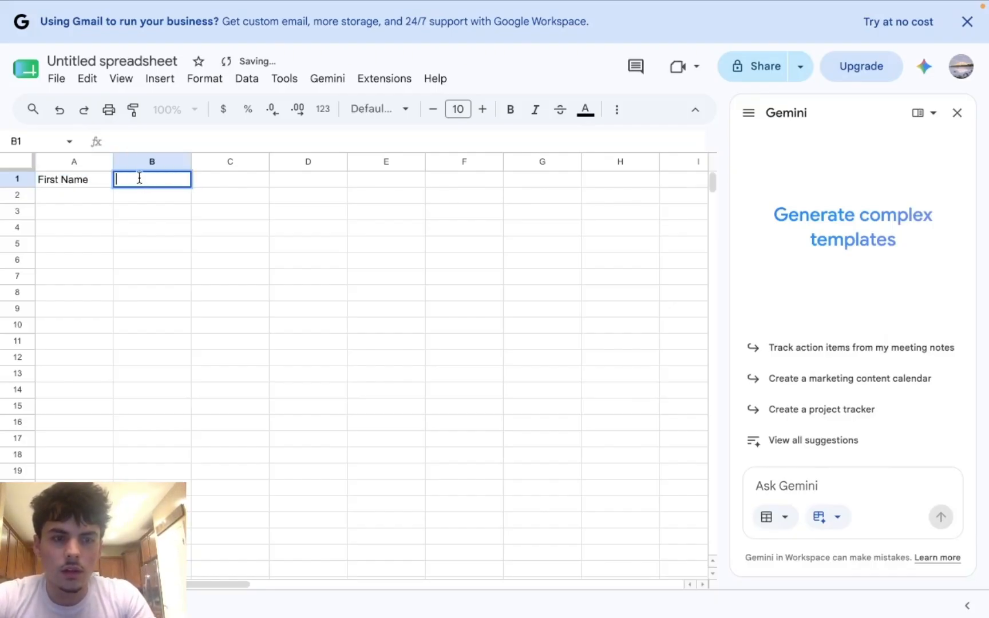
{"action": "type", "text": "Last Name"}
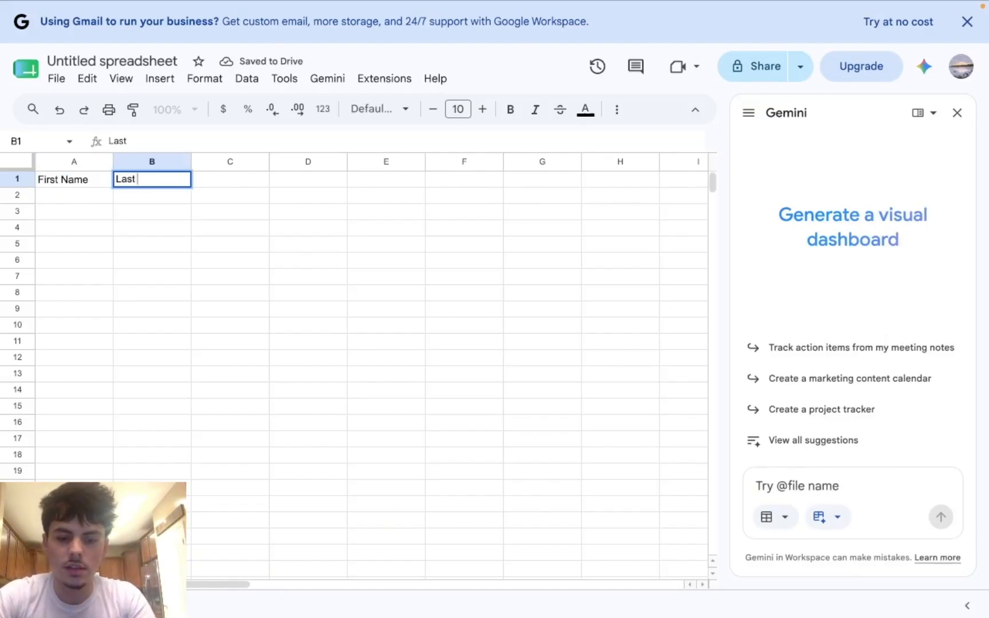
Step: Add the headers Email Adress, Phone Number and Date Booked in cells C1 through E1
{"action": "double_click", "coordinate": [216, 180]}
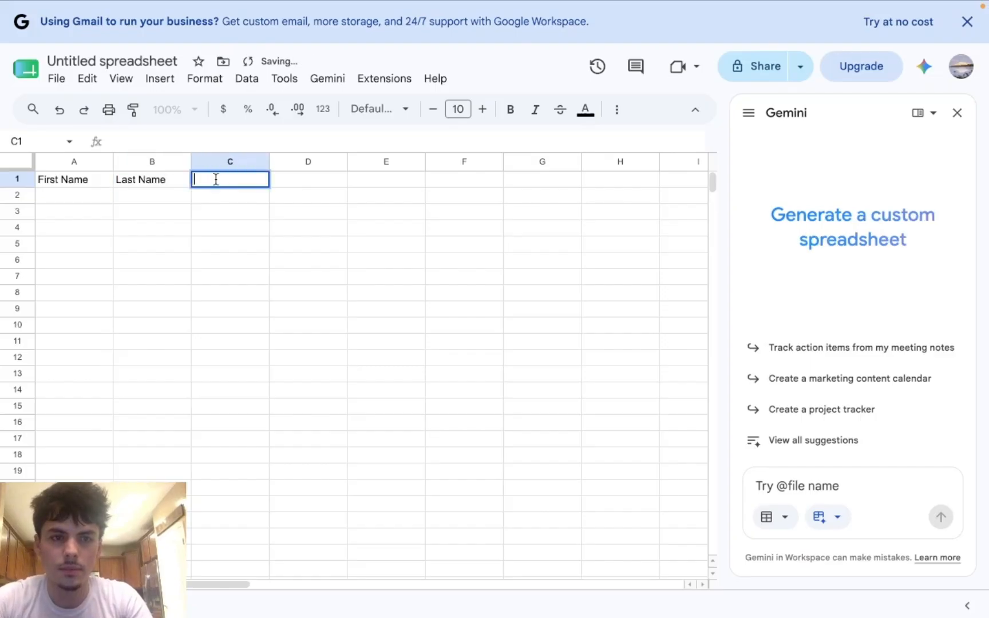
{"action": "type", "text": "Email A"}
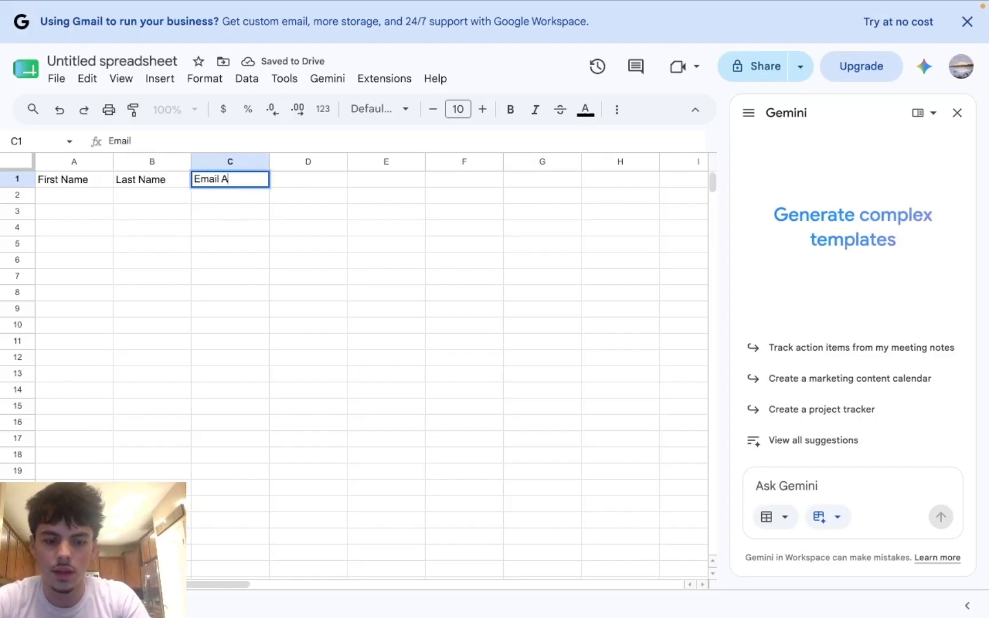
{"action": "type", "text": "dress"}
{"action": "double_click", "coordinate": [322, 181]}
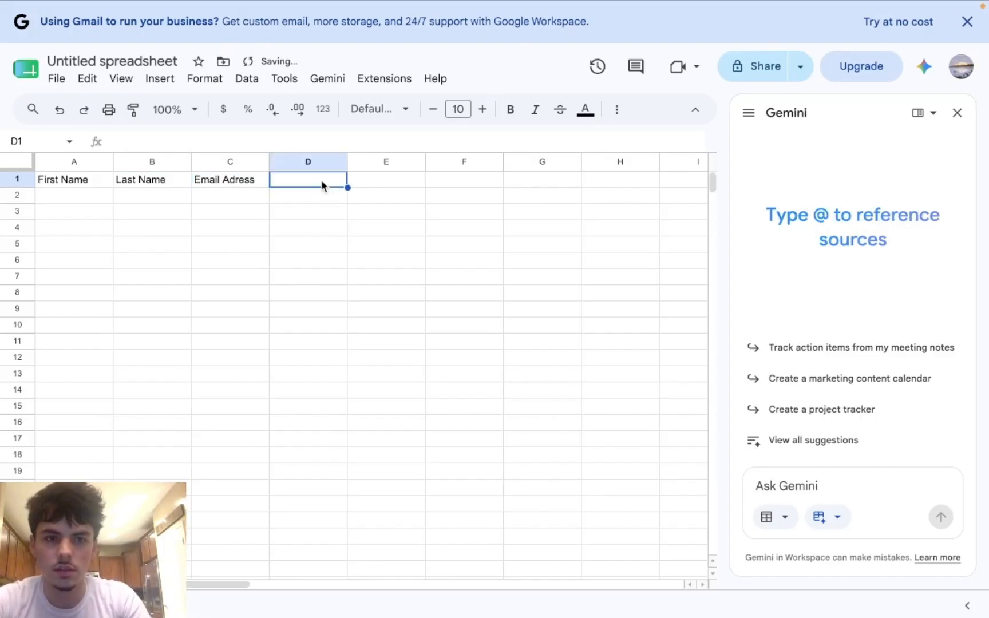
{"action": "type", "text": "Phone Number"}
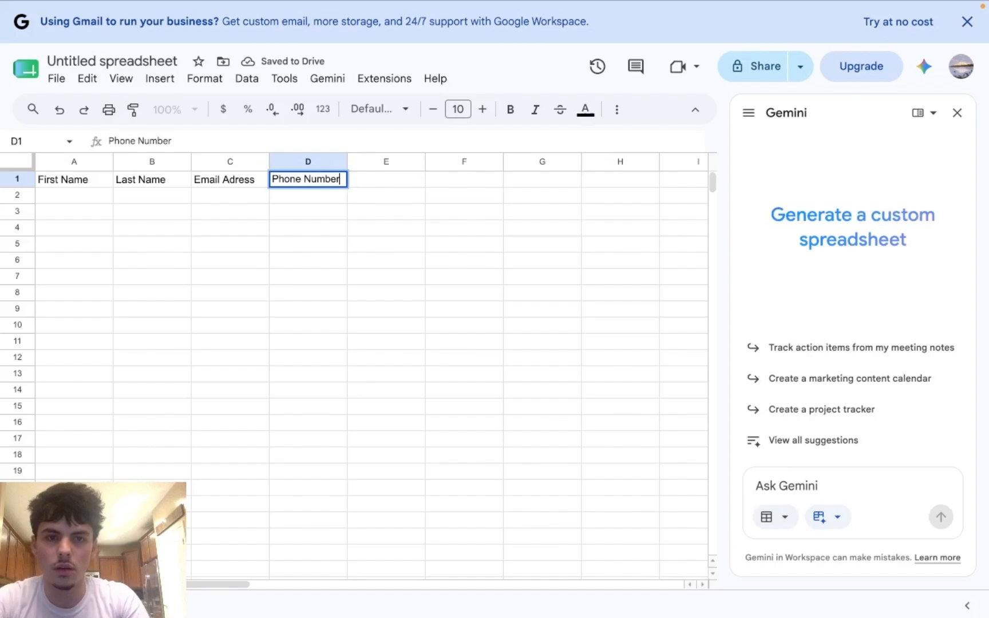
{"action": "left_click", "coordinate": [388, 182]}
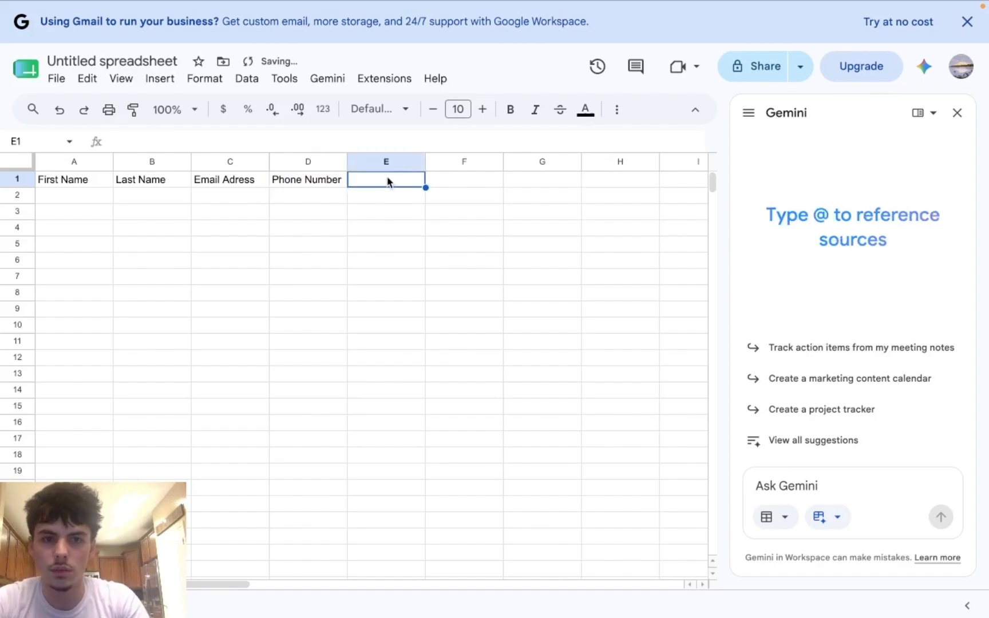
{"action": "double_click", "coordinate": [387, 181]}
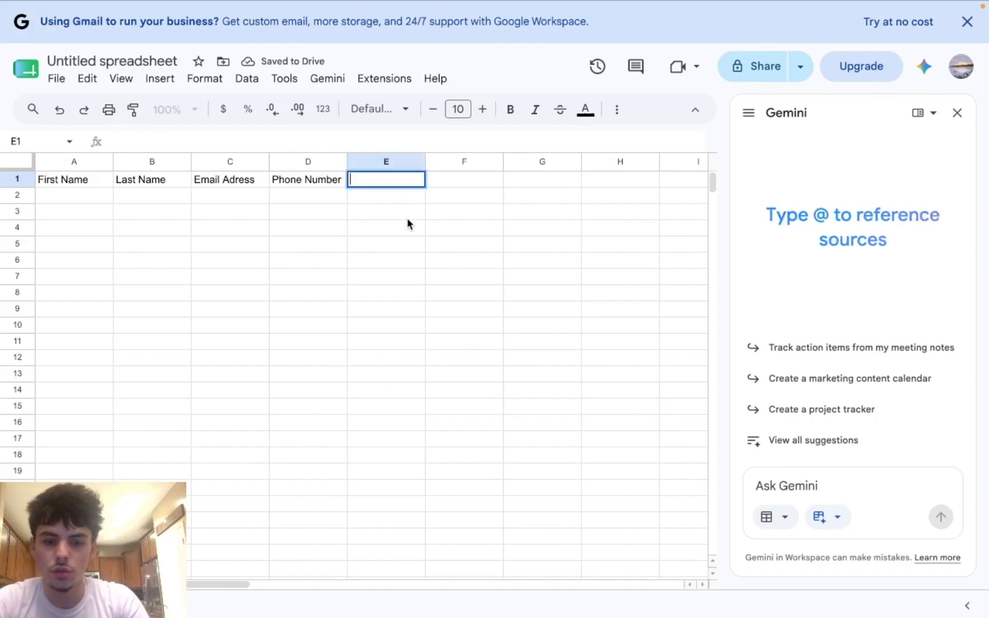
{"action": "type", "text": "Date"}
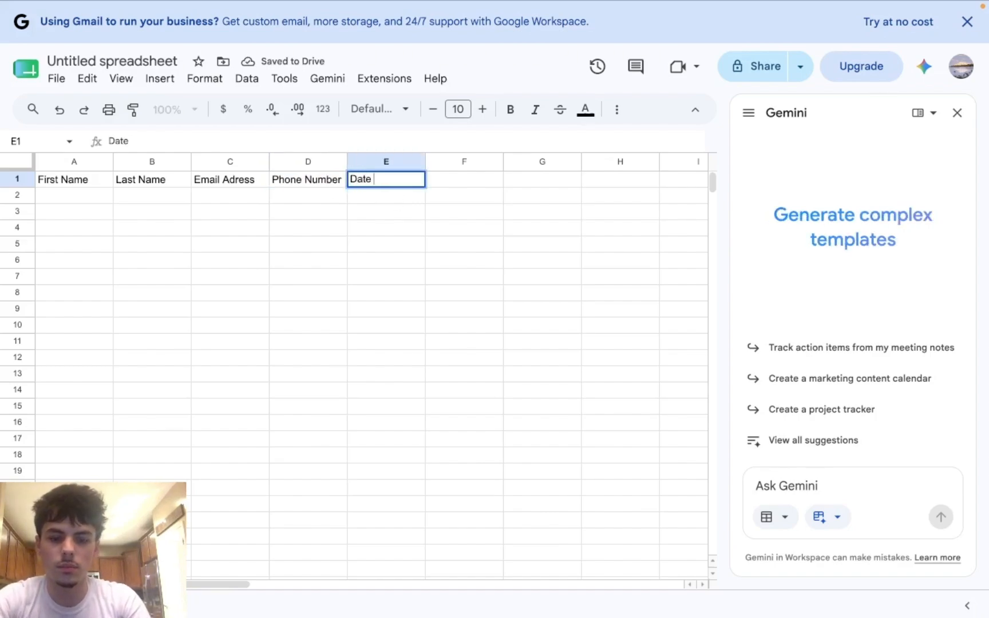
{"action": "type", "text": " Booked"}
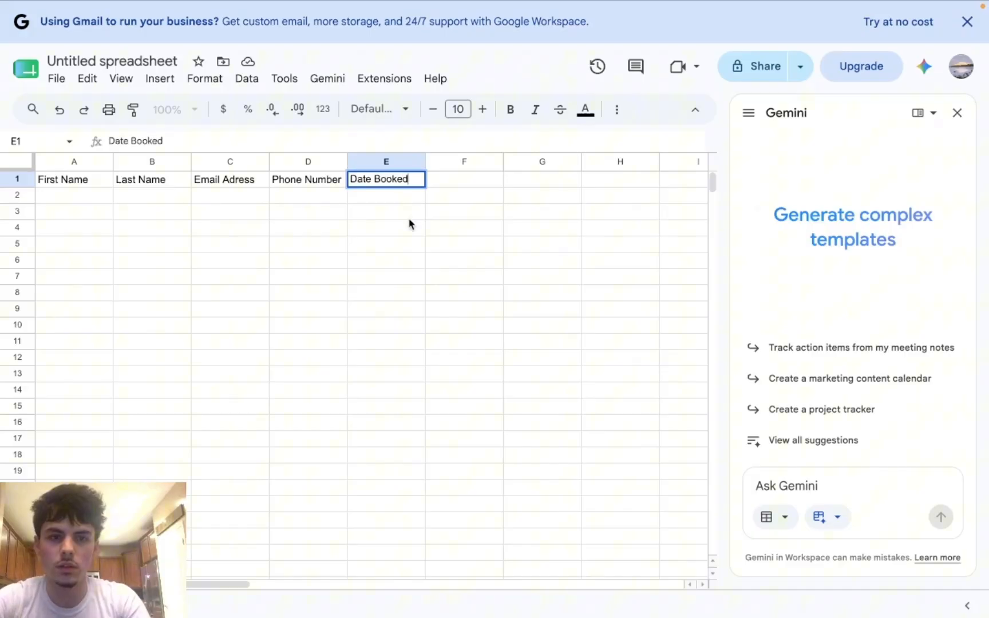
{"action": "left_click", "coordinate": [351, 228]}
{"action": "mouse_move", "coordinate": [414, 10]}
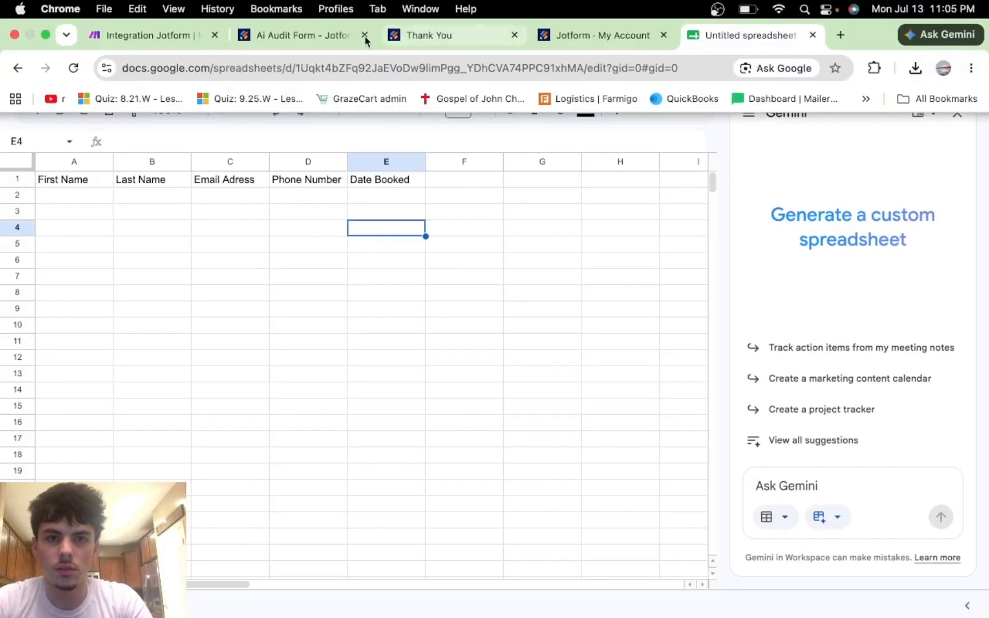
{"action": "left_click", "coordinate": [327, 38]}
{"action": "scroll", "coordinate": [421, 234], "scroll_direction": "up", "scroll_amount": 10}
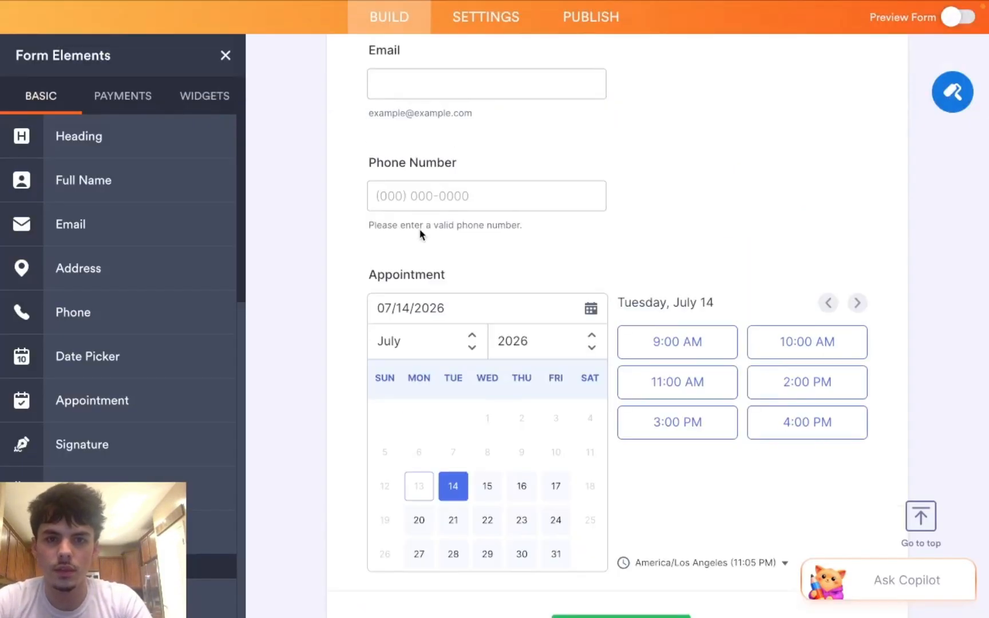
{"action": "scroll", "coordinate": [421, 233], "scroll_direction": "down", "scroll_amount": 5}
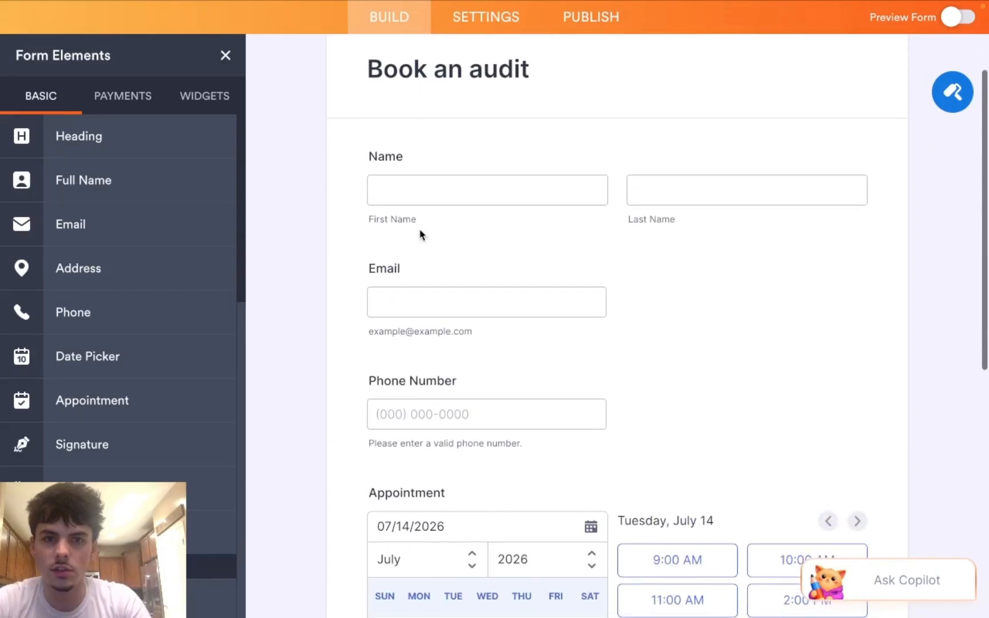
{"action": "scroll", "coordinate": [422, 269], "scroll_direction": "down", "scroll_amount": 1}
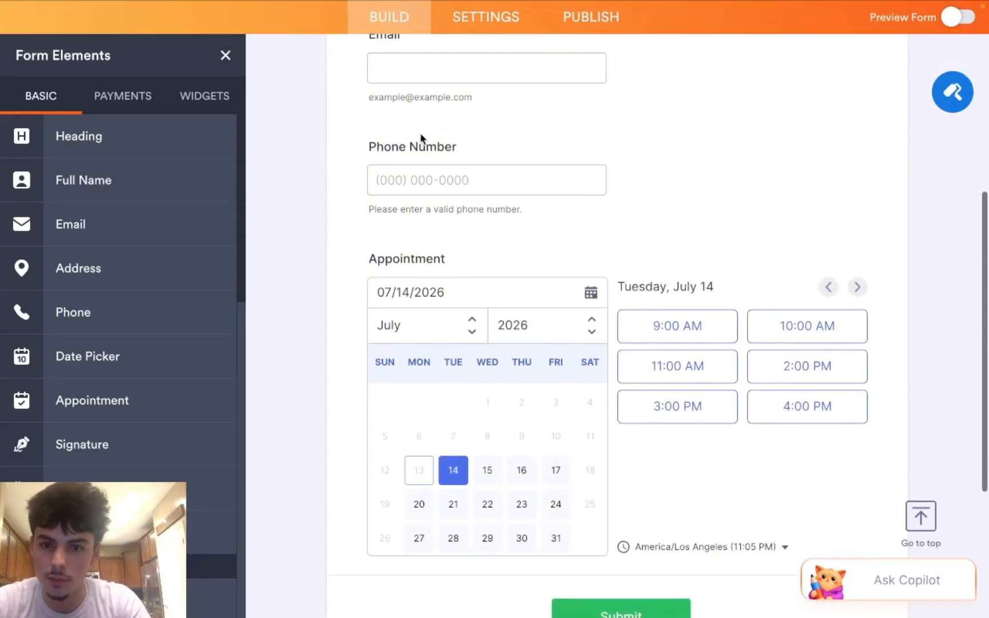
{"action": "mouse_move", "coordinate": [200, 55]}
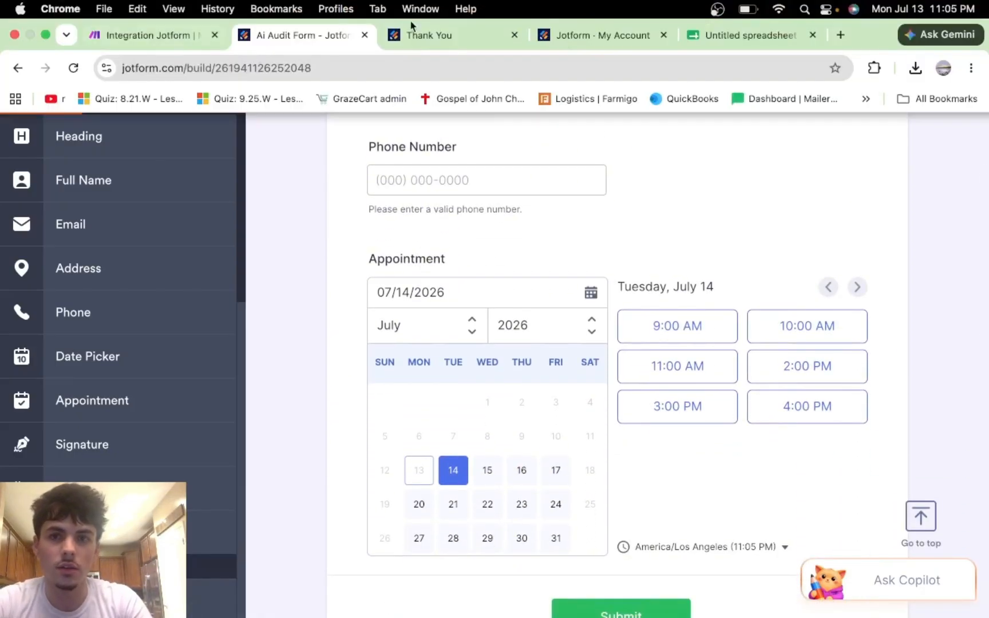
{"action": "left_click", "coordinate": [705, 41]}
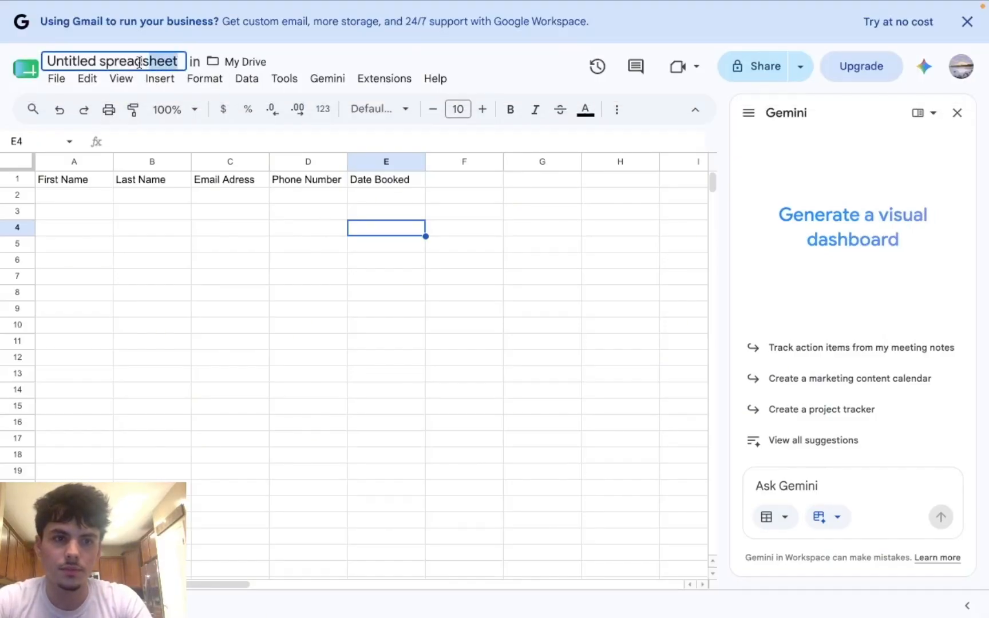
Step: Retitle the Untitled spreadsheet 'Ai audit database' and switch back to the Make tab
{"action": "left_click_drag", "start_coordinate": [179, 63], "coordinate": [47, 64]}
{"action": "type", "text": "Ai"}
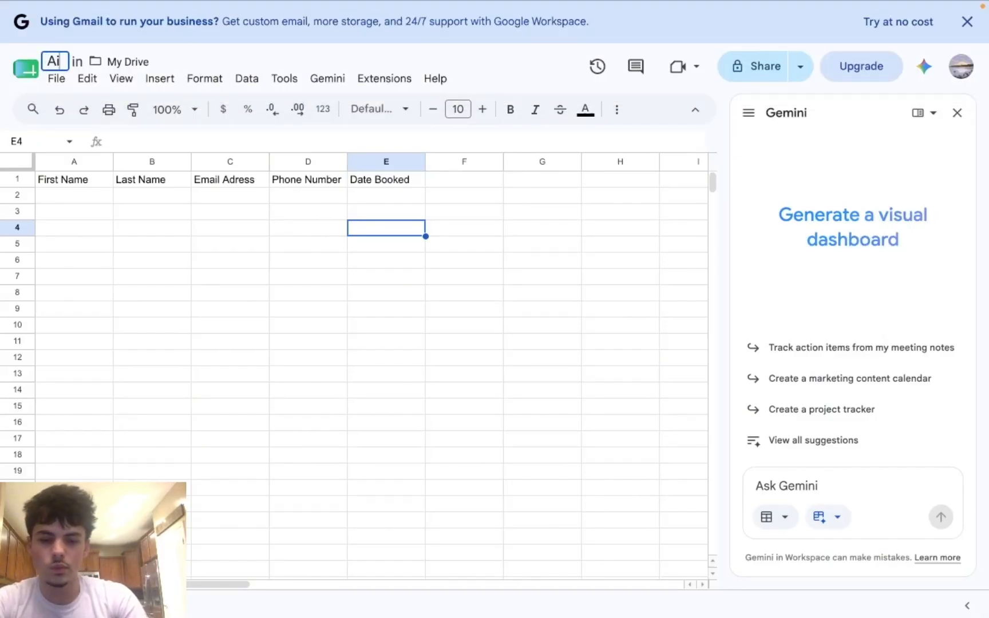
{"action": "type", "text": " audi"}
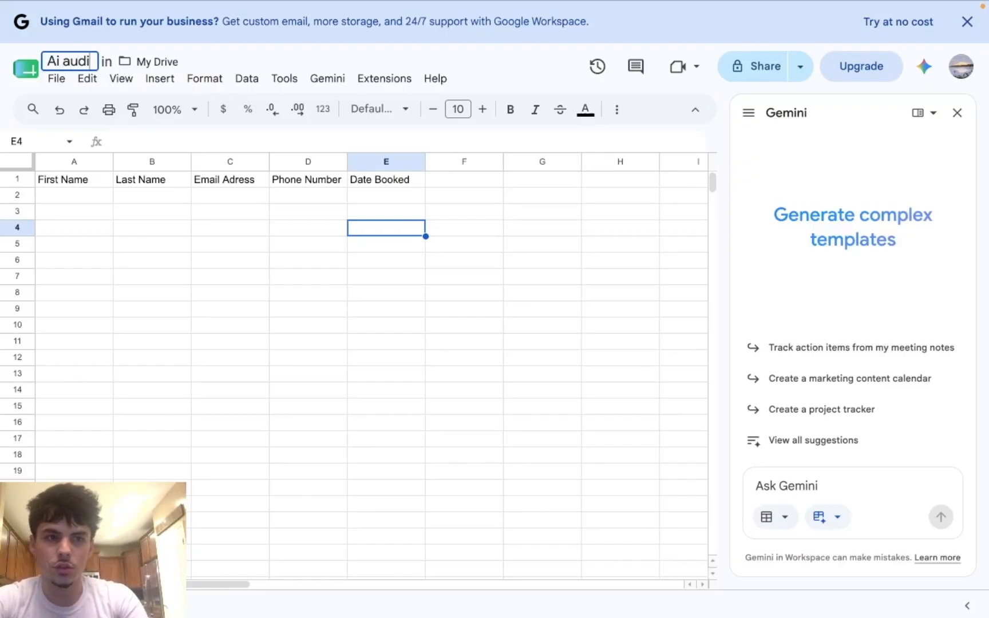
{"action": "type", "text": "t "}
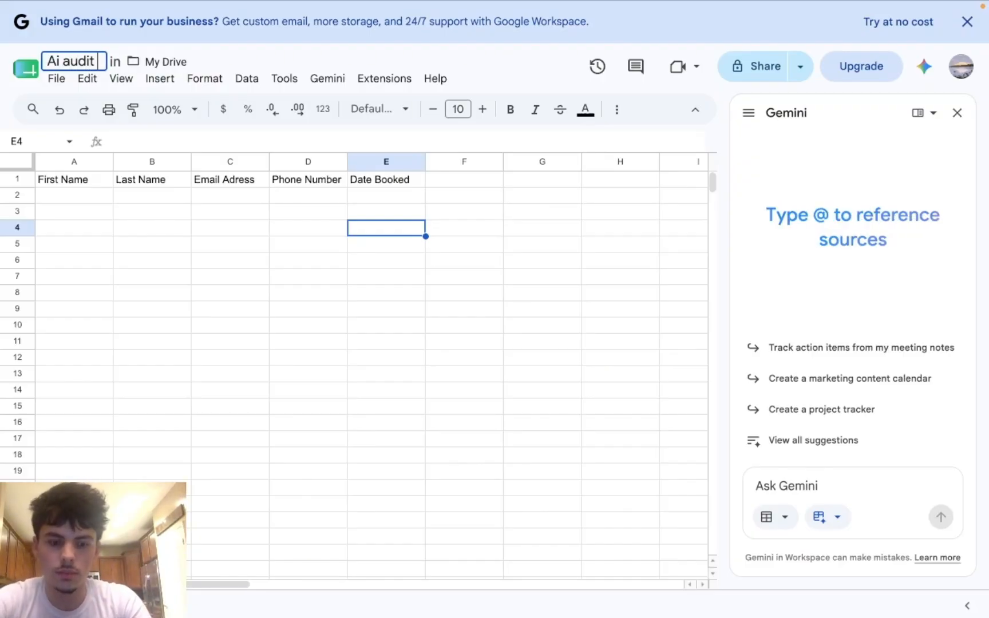
{"action": "type", "text": "D"}
{"action": "key", "text": "BackSpace"}
{"action": "type", "text": "da"}
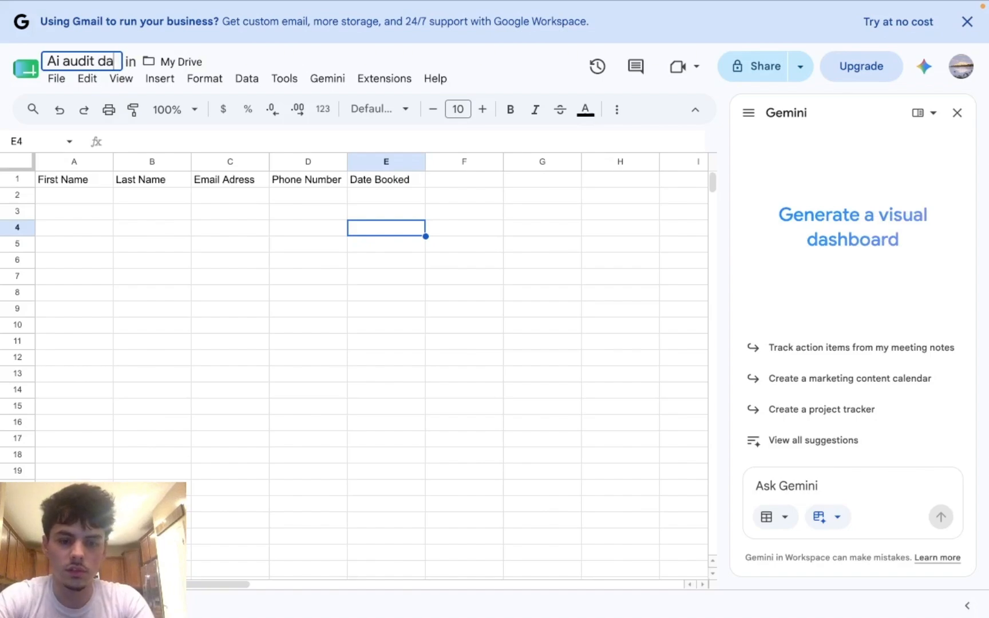
{"action": "type", "text": "tabase"}
{"action": "mouse_move", "coordinate": [3, 7]}
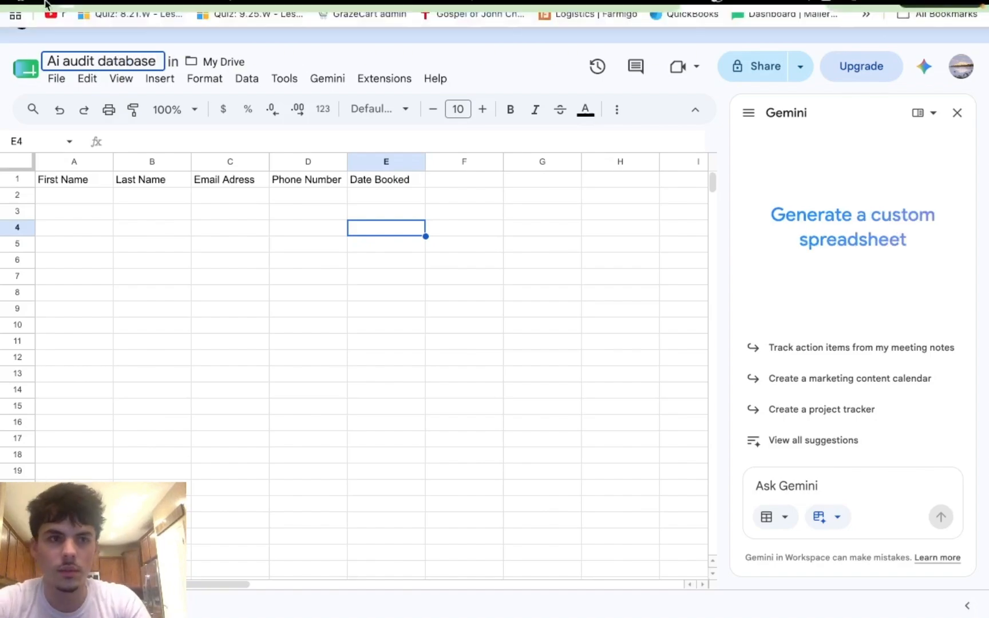
{"action": "left_click", "coordinate": [169, 148]}
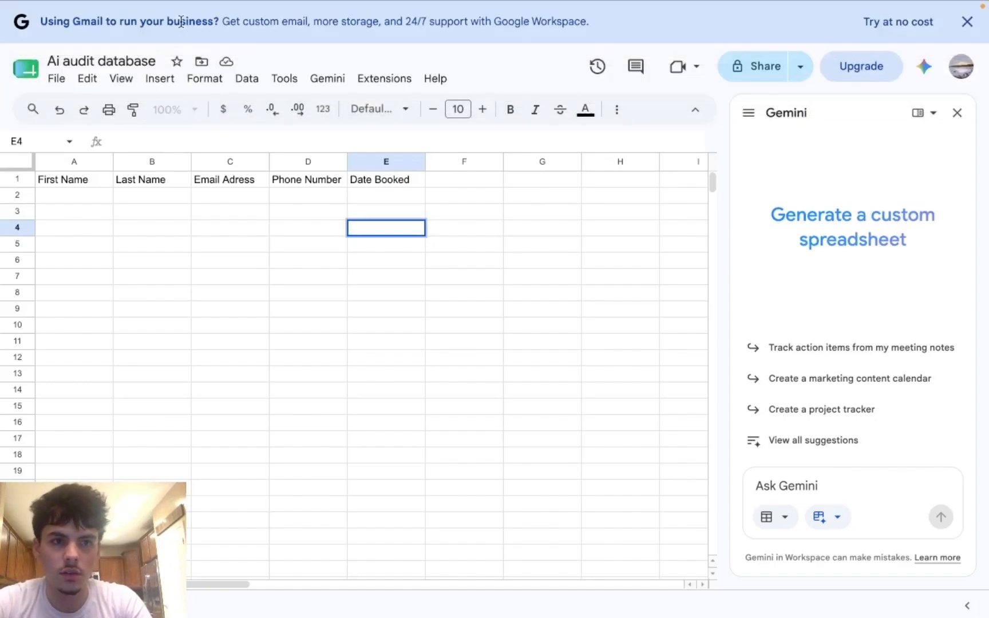
{"action": "mouse_move", "coordinate": [196, 6]}
{"action": "left_click", "coordinate": [150, 38]}
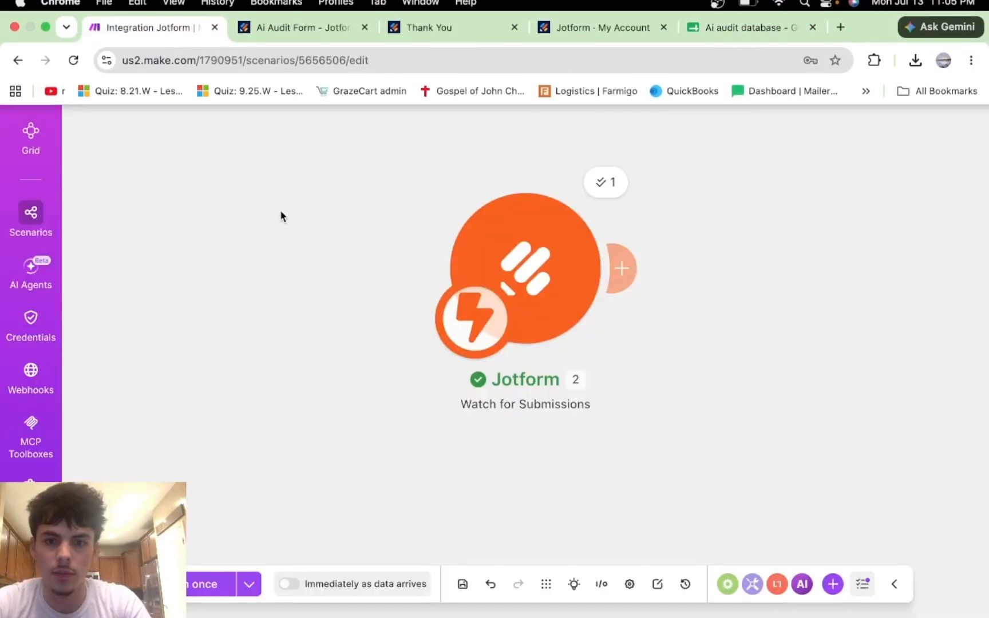
Step: Search 'google' and add a Google Sheets Add a Row module after the Jotform trigger
{"action": "left_click", "coordinate": [623, 266]}
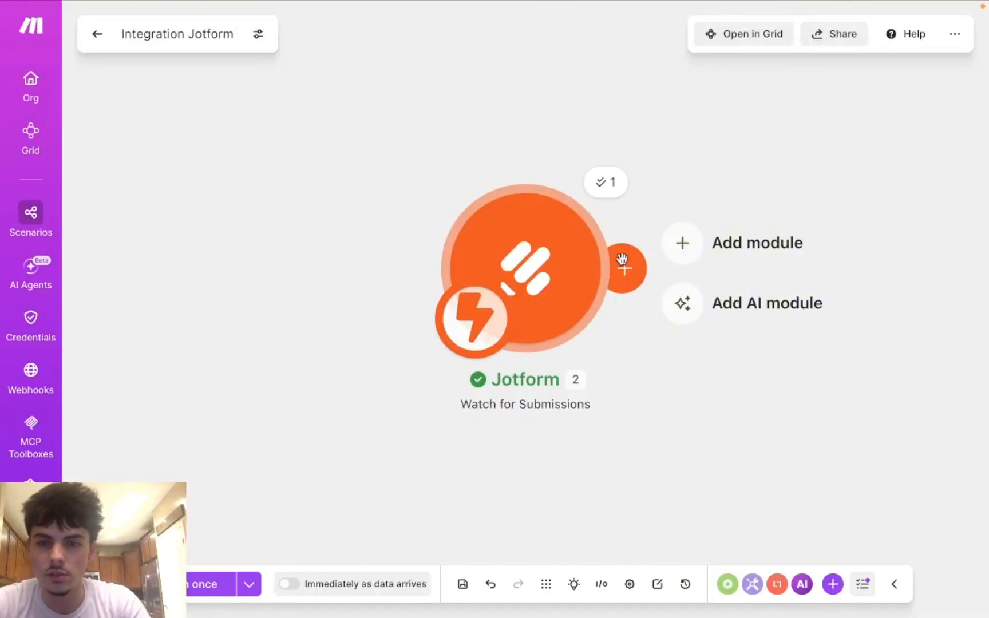
{"action": "left_click", "coordinate": [685, 243]}
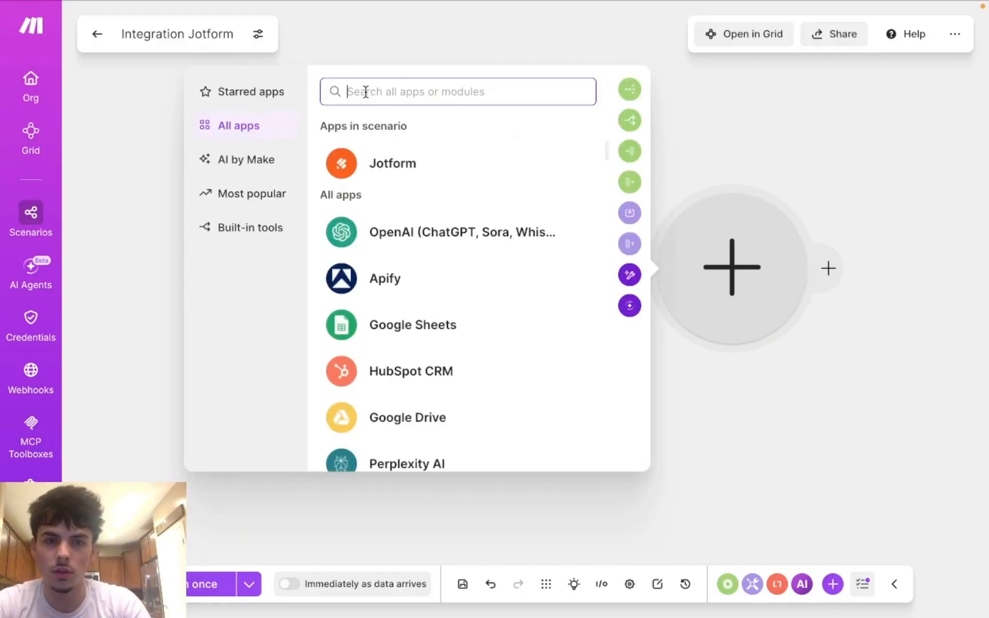
{"action": "type", "text": "goog"}
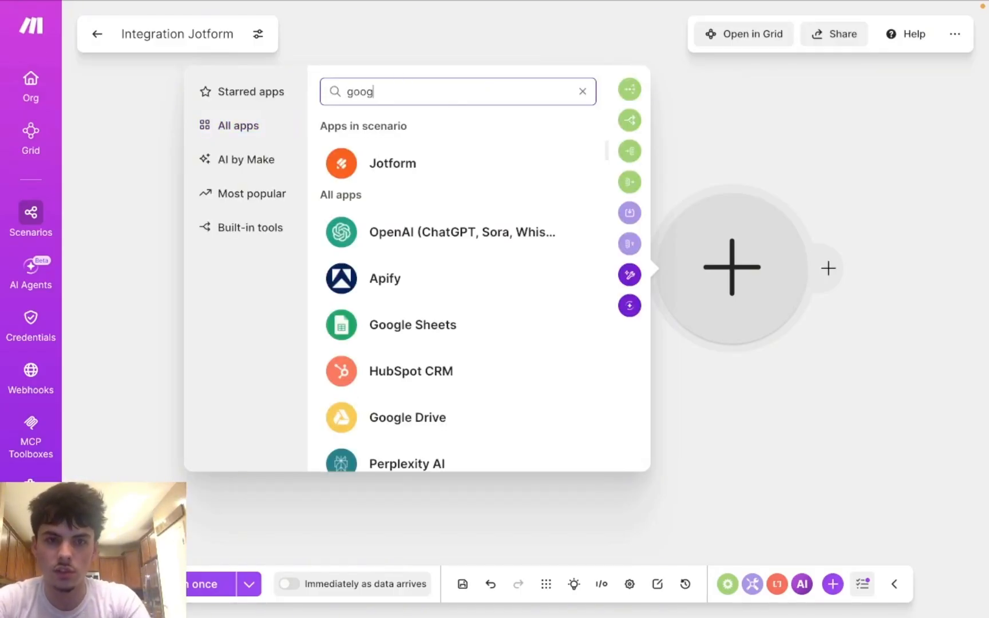
{"action": "type", "text": "le"}
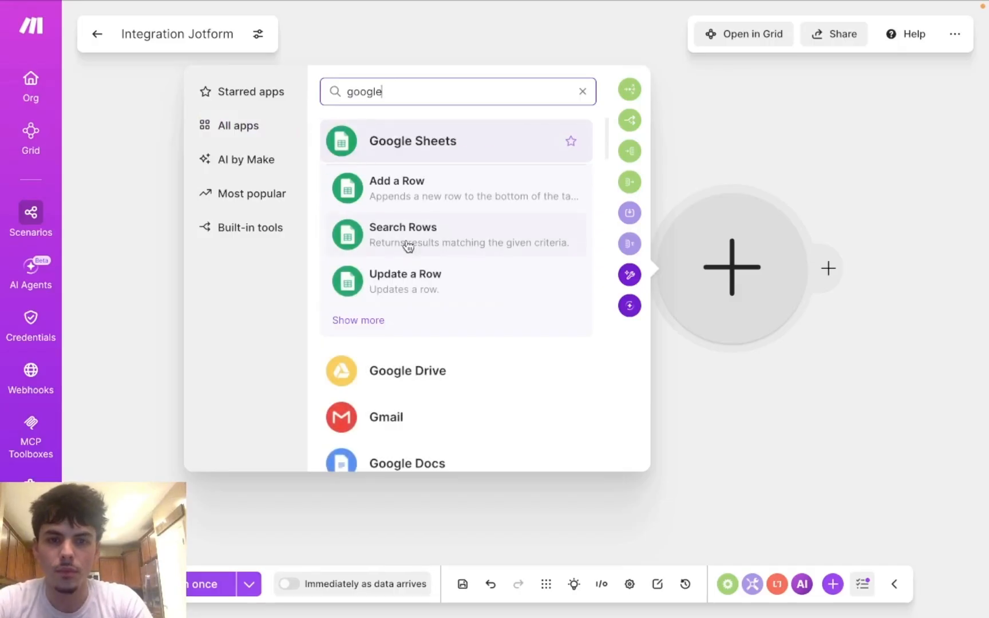
{"action": "left_click", "coordinate": [522, 141]}
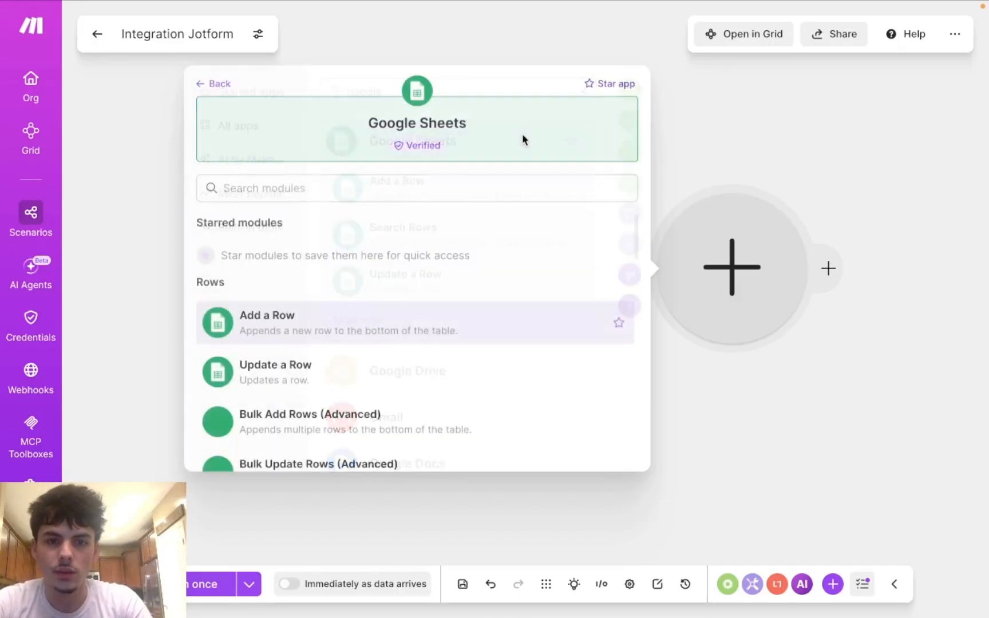
{"action": "scroll", "coordinate": [319, 328], "scroll_direction": "down", "scroll_amount": 1}
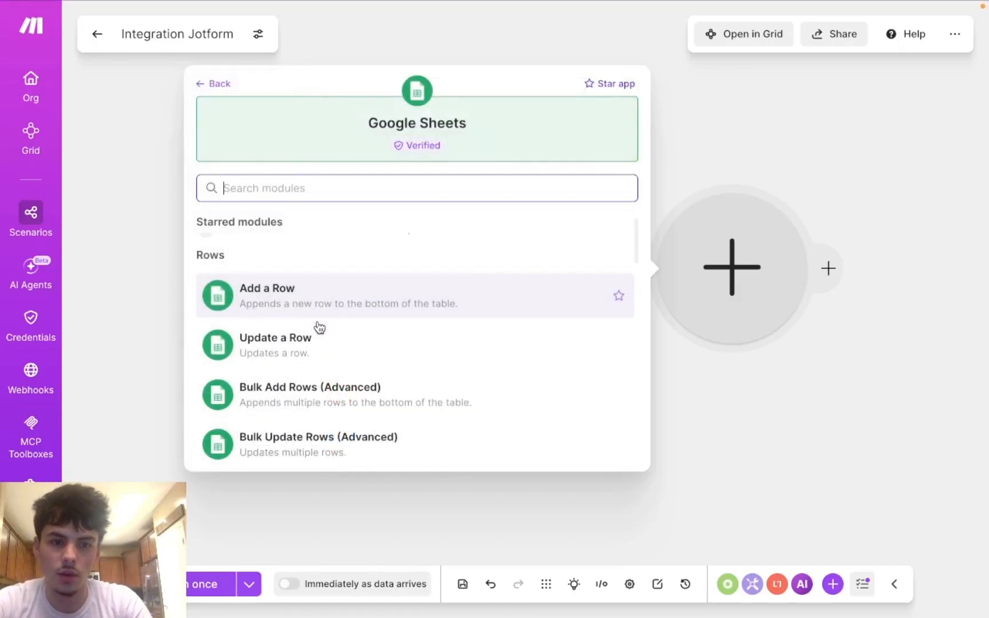
{"action": "scroll", "coordinate": [296, 267], "scroll_direction": "down", "scroll_amount": 1}
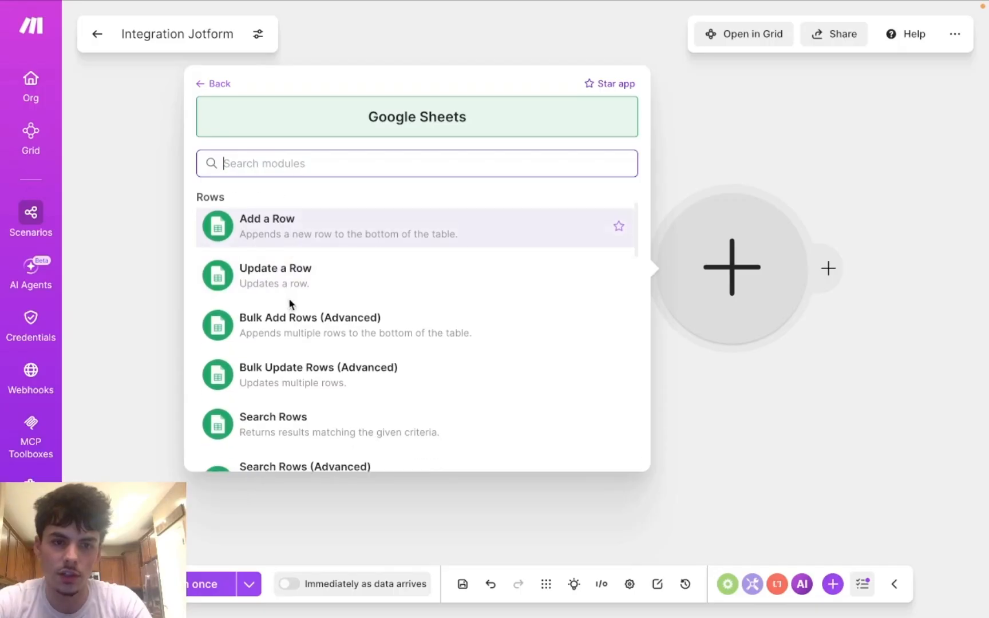
{"action": "scroll", "coordinate": [282, 390], "scroll_direction": "down", "scroll_amount": 1}
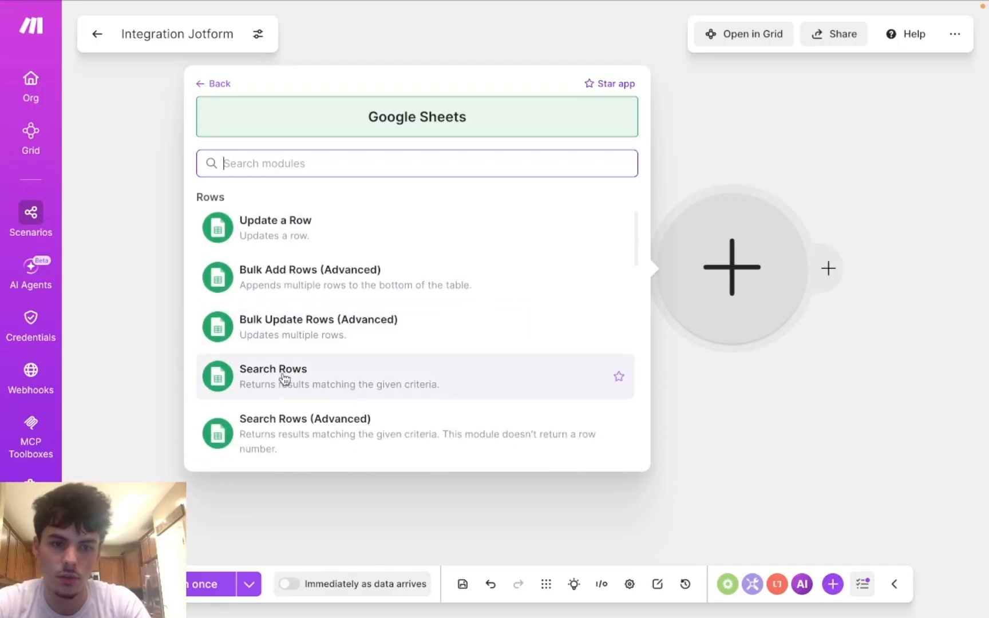
{"action": "scroll", "coordinate": [286, 424], "scroll_direction": "up", "scroll_amount": 2}
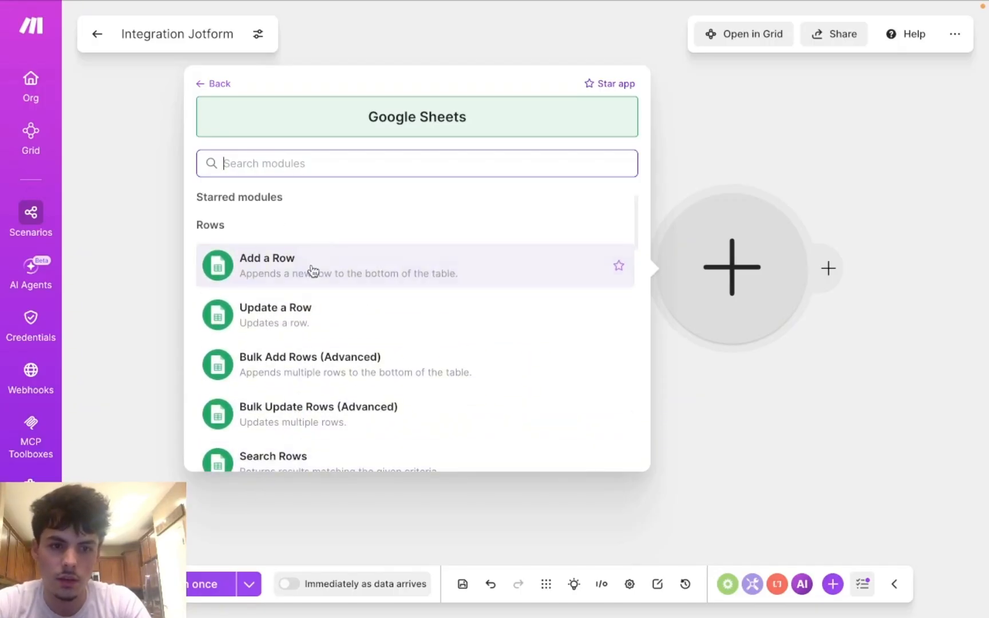
{"action": "left_click", "coordinate": [323, 261]}
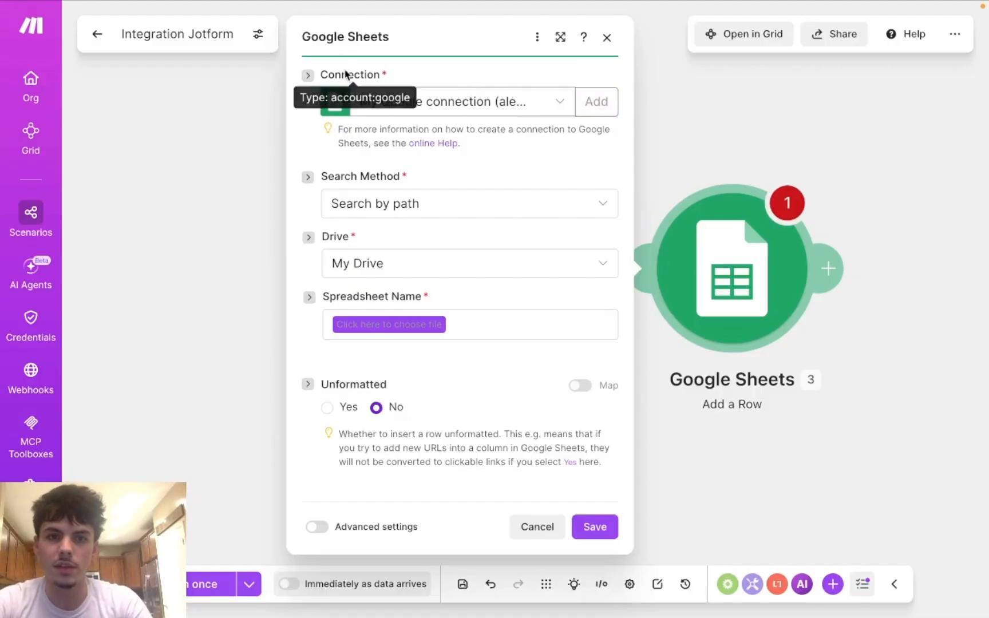
Step: Create My Google connection by signing in with Google and granting Make access
{"action": "left_click", "coordinate": [596, 101]}
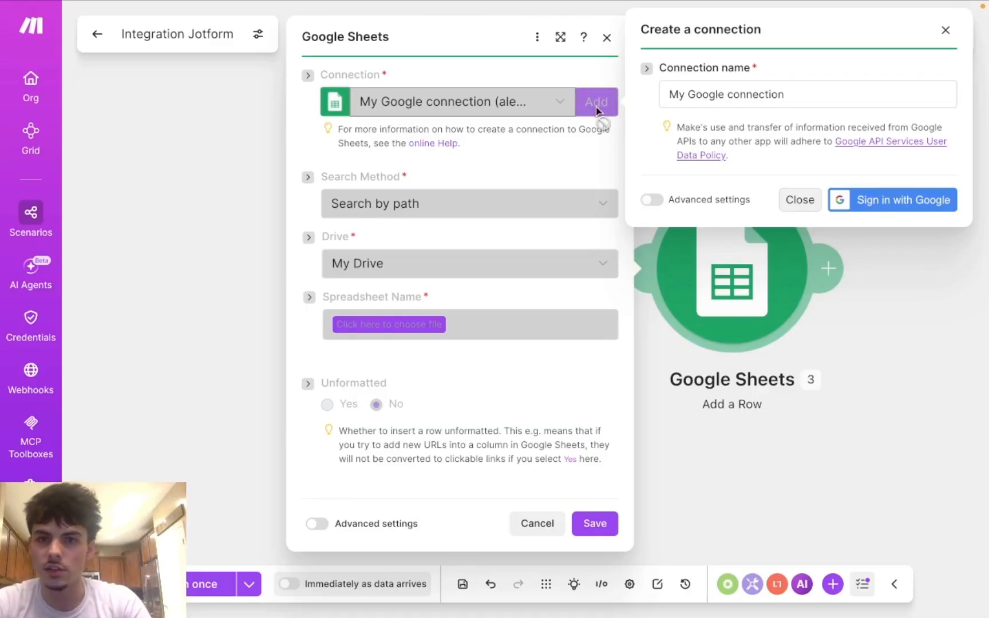
{"action": "left_click", "coordinate": [887, 211]}
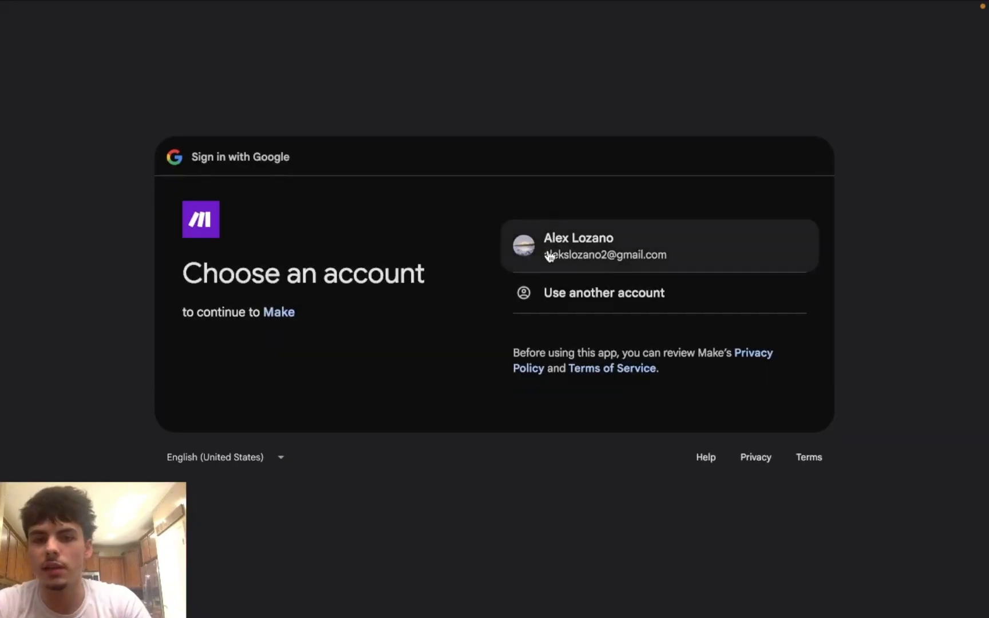
{"action": "left_click", "coordinate": [550, 256]}
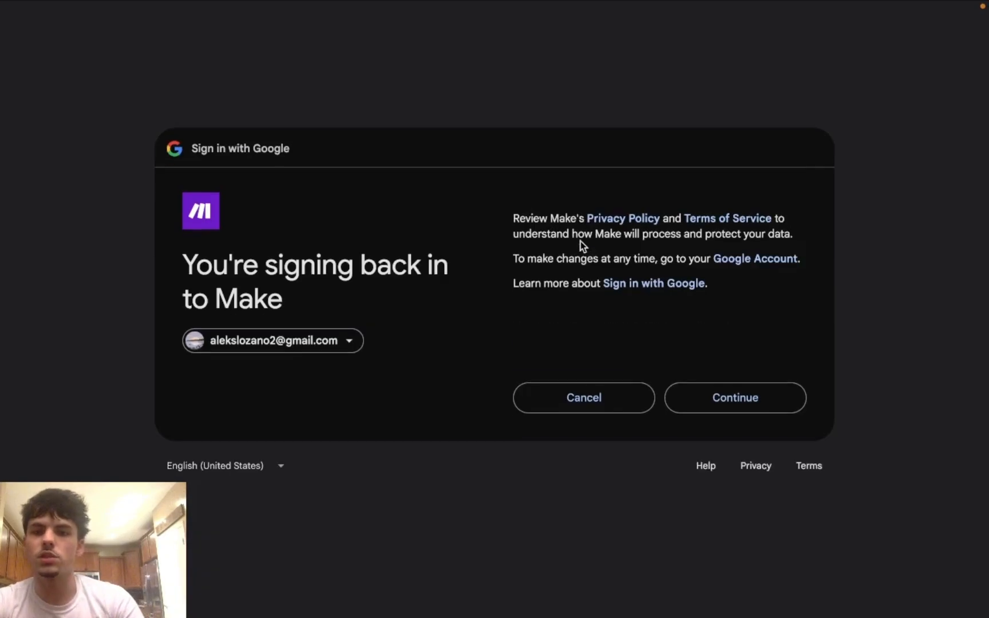
{"action": "left_click", "coordinate": [746, 404]}
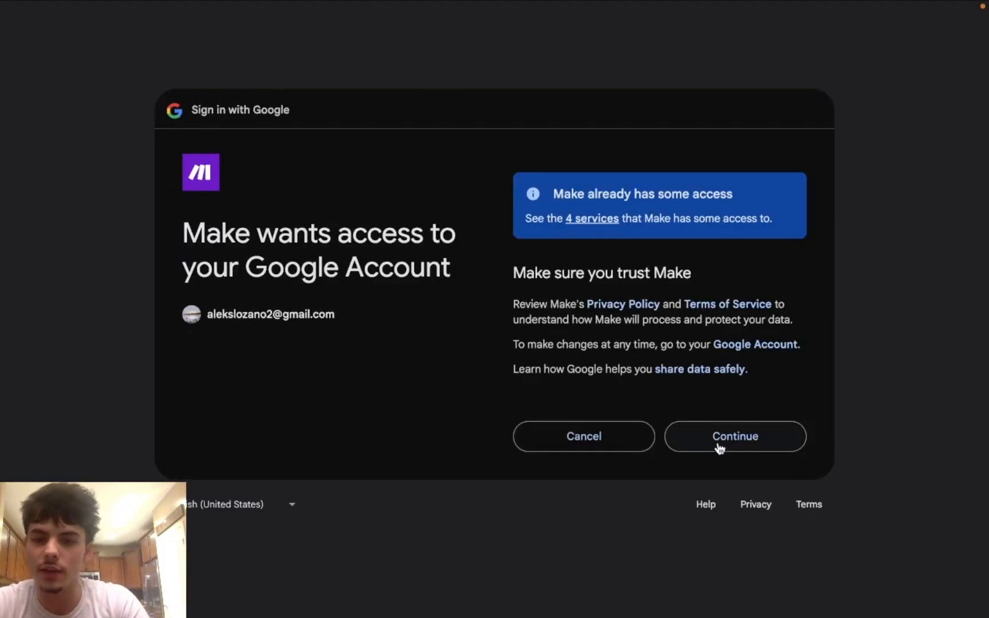
{"action": "left_click", "coordinate": [719, 440]}
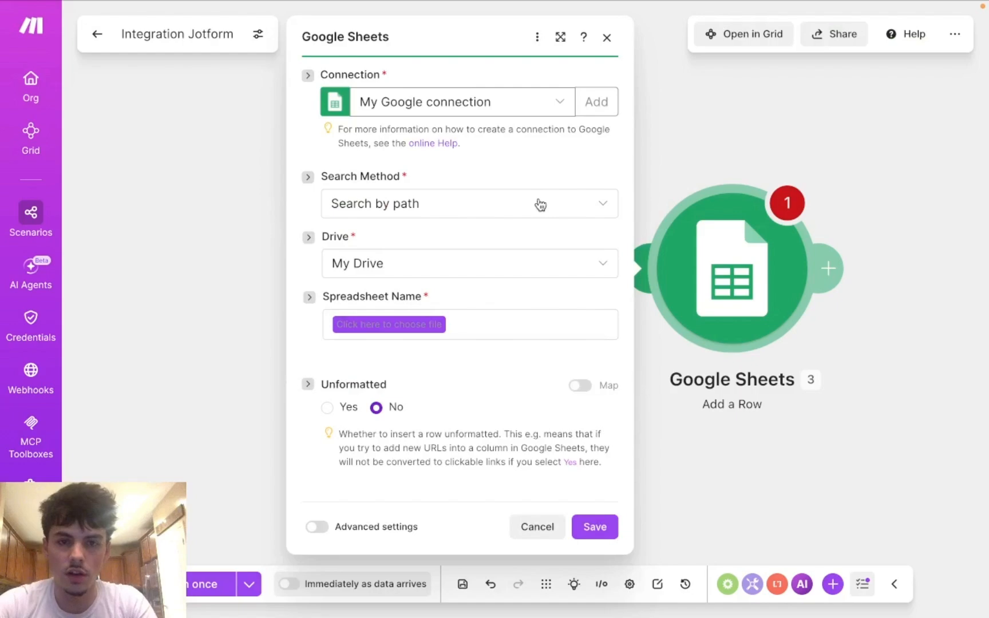
Step: Keep Search by path with My Drive as the drive for locating the spreadsheet
{"action": "left_click", "coordinate": [510, 206]}
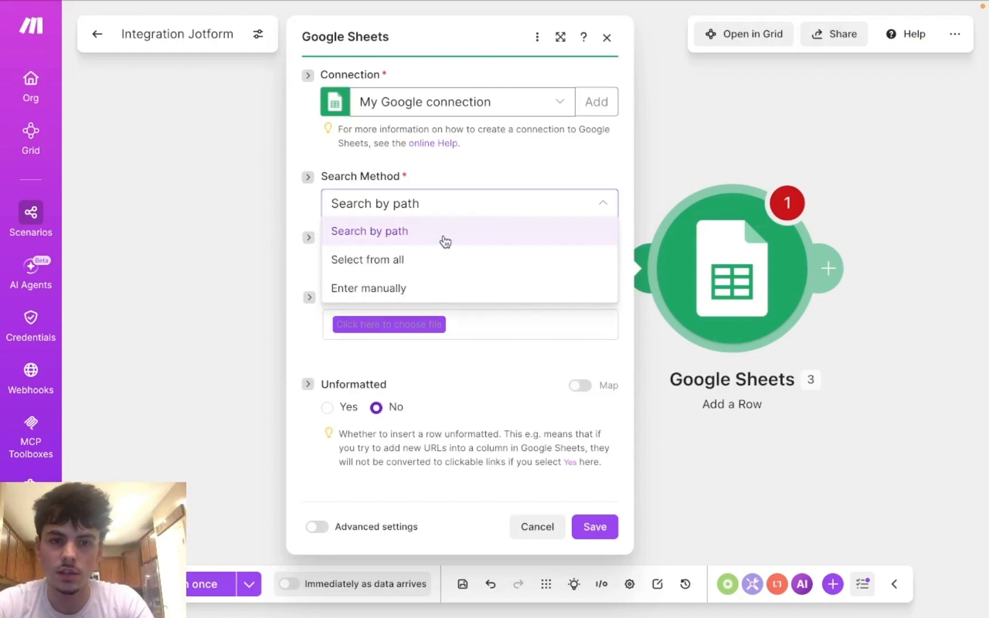
{"action": "left_click", "coordinate": [445, 241]}
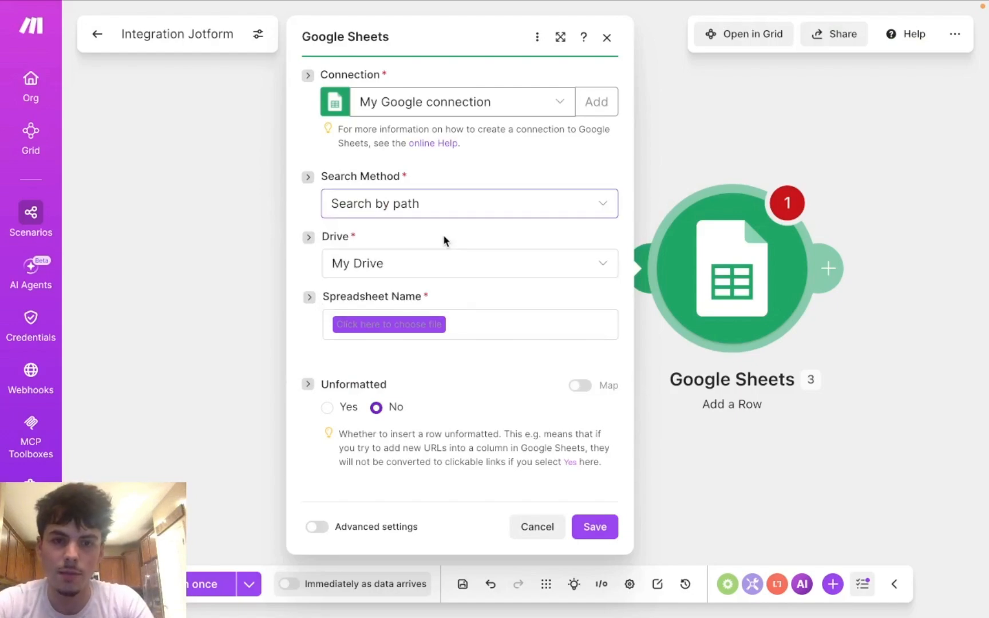
{"action": "left_click", "coordinate": [479, 266]}
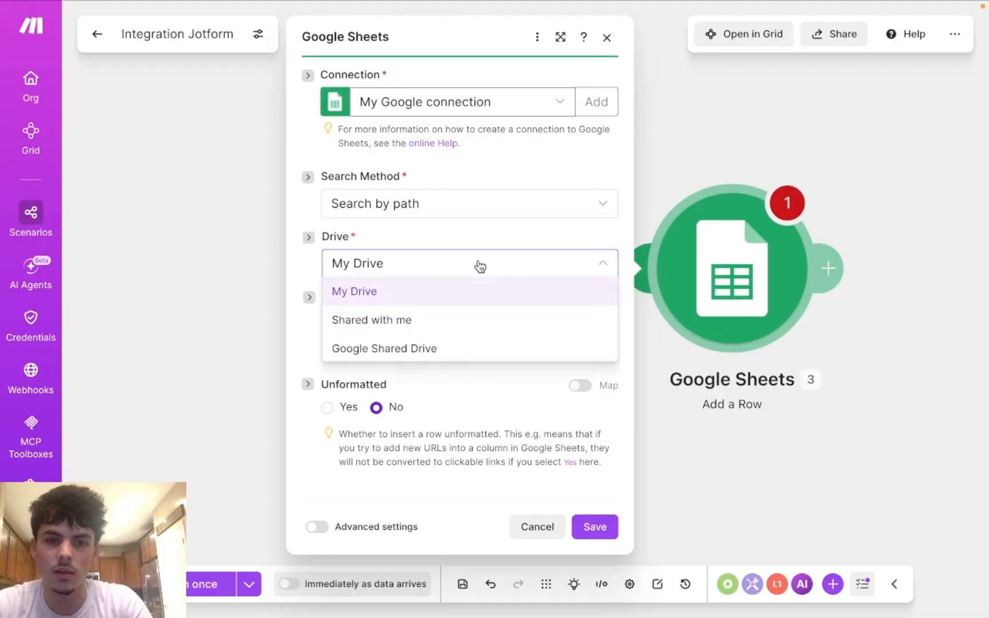
{"action": "left_click", "coordinate": [480, 266]}
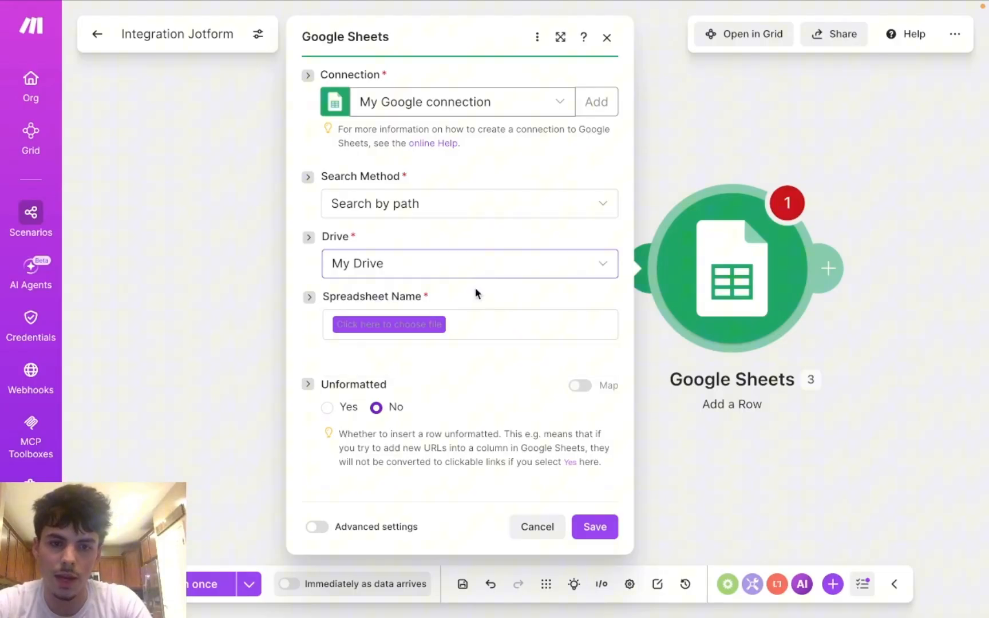
{"action": "left_click", "coordinate": [434, 324]}
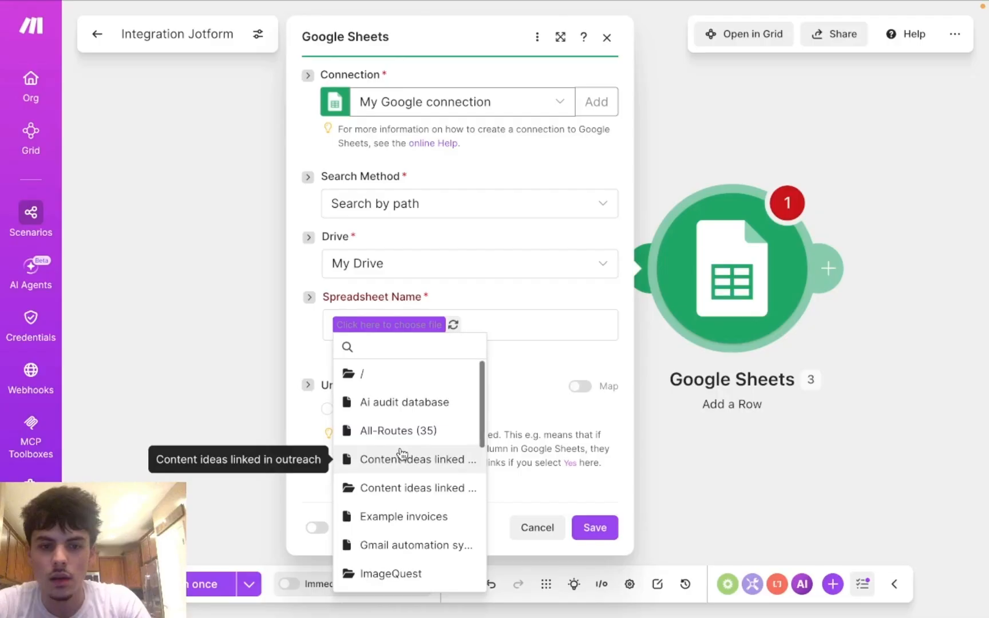
Step: Choose the Ai audit database spreadsheet and Sheet1 as the target sheet
{"action": "scroll", "coordinate": [402, 454], "scroll_direction": "down", "scroll_amount": 1}
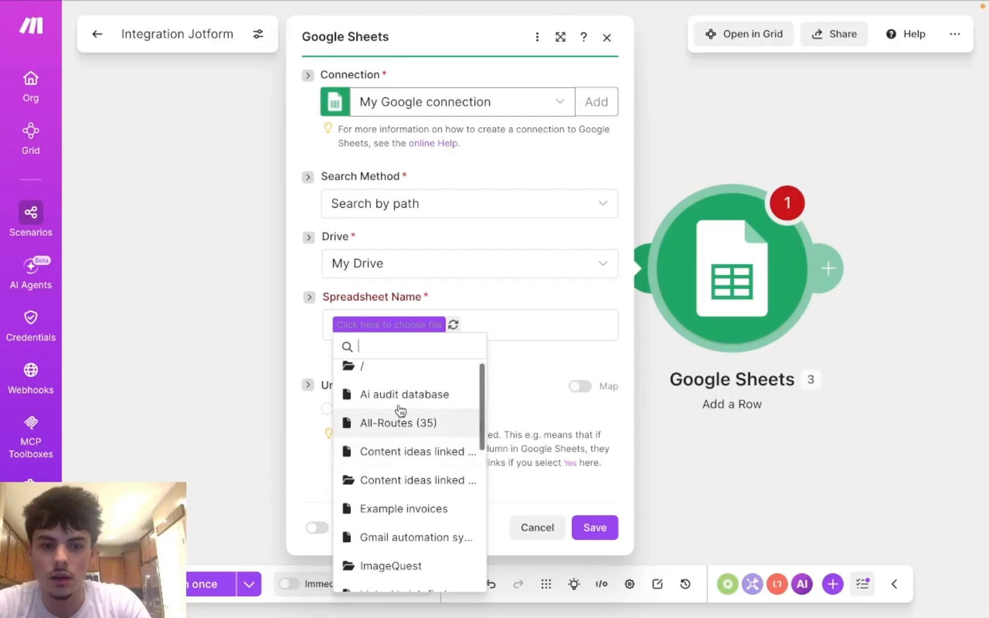
{"action": "left_click", "coordinate": [371, 397]}
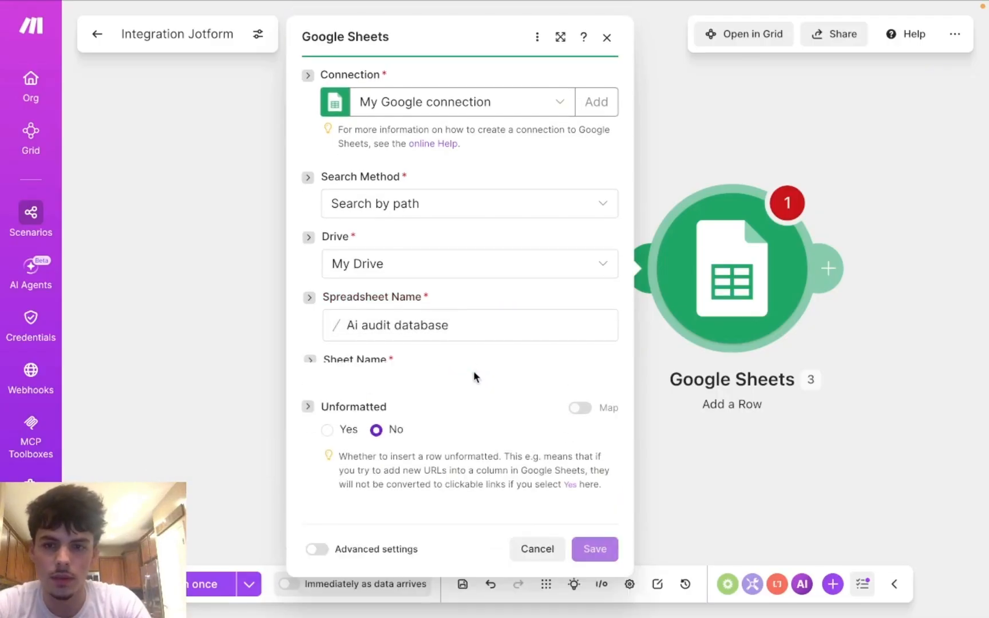
{"action": "left_click", "coordinate": [481, 375]}
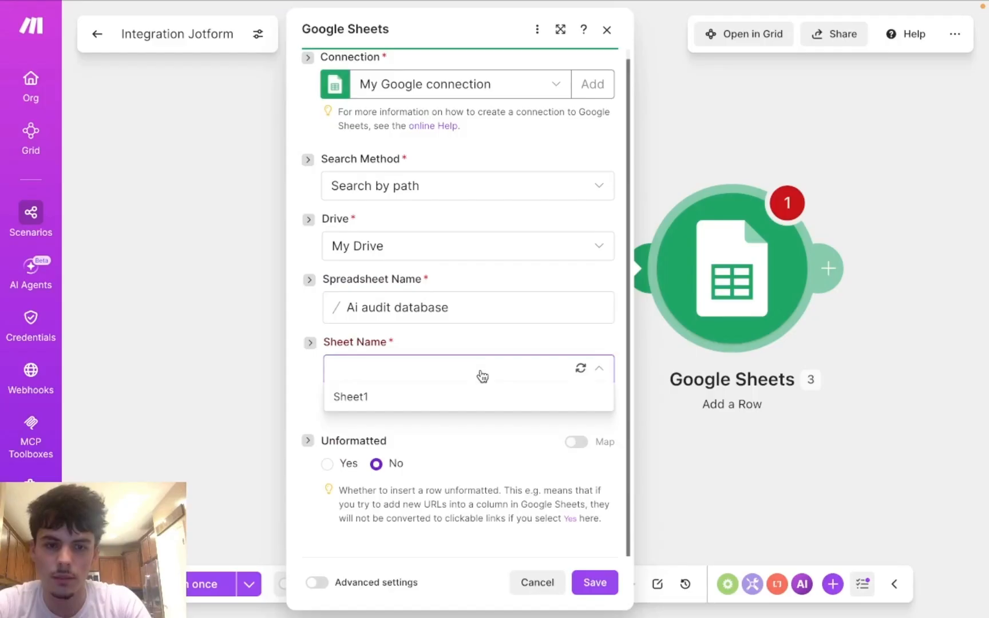
{"action": "left_click", "coordinate": [473, 394]}
{"action": "scroll", "coordinate": [463, 400], "scroll_direction": "down", "scroll_amount": 1}
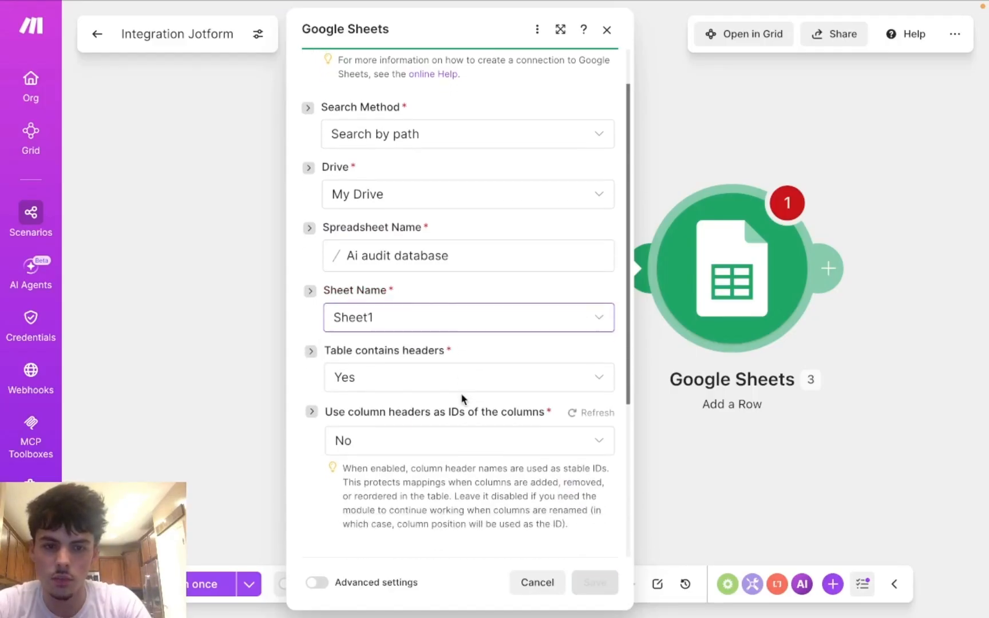
{"action": "scroll", "coordinate": [463, 399], "scroll_direction": "down", "scroll_amount": 2}
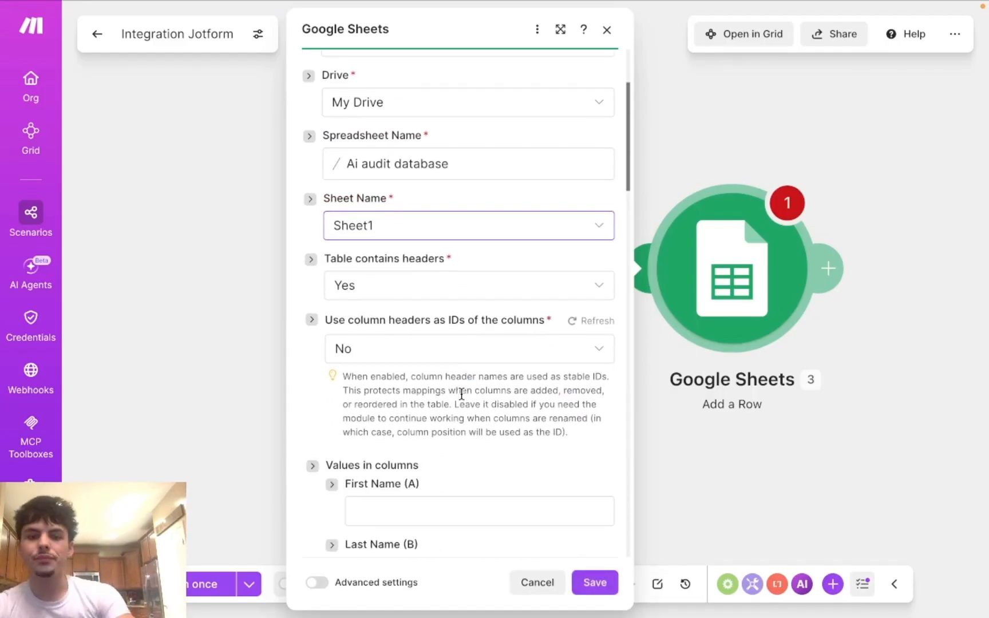
{"action": "scroll", "coordinate": [461, 394], "scroll_direction": "down", "scroll_amount": 2}
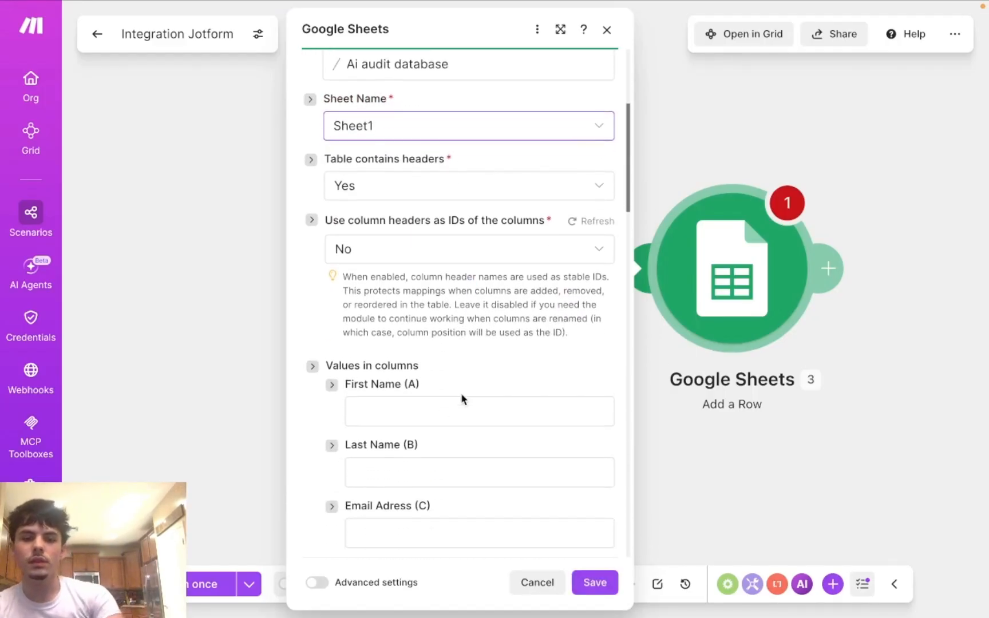
{"action": "left_click", "coordinate": [418, 407]}
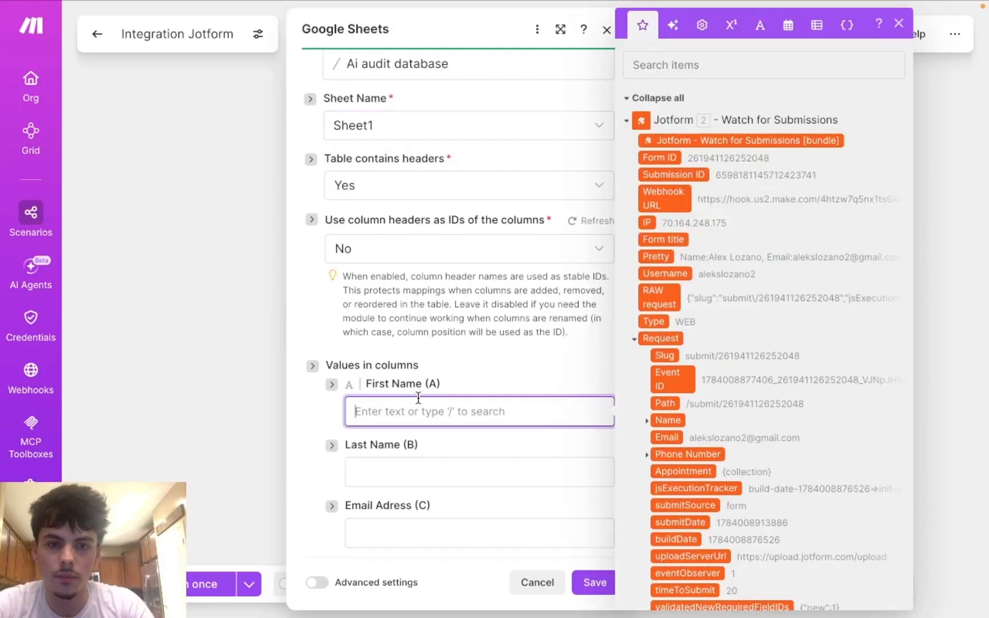
{"action": "scroll", "coordinate": [442, 382], "scroll_direction": "down", "scroll_amount": 3}
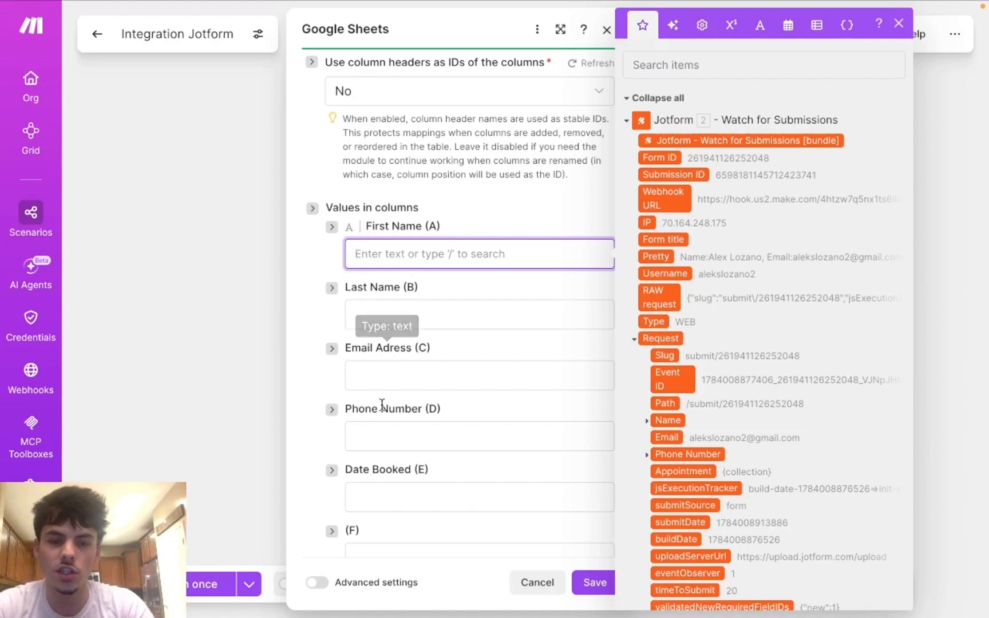
{"action": "scroll", "coordinate": [391, 422], "scroll_direction": "down", "scroll_amount": 1}
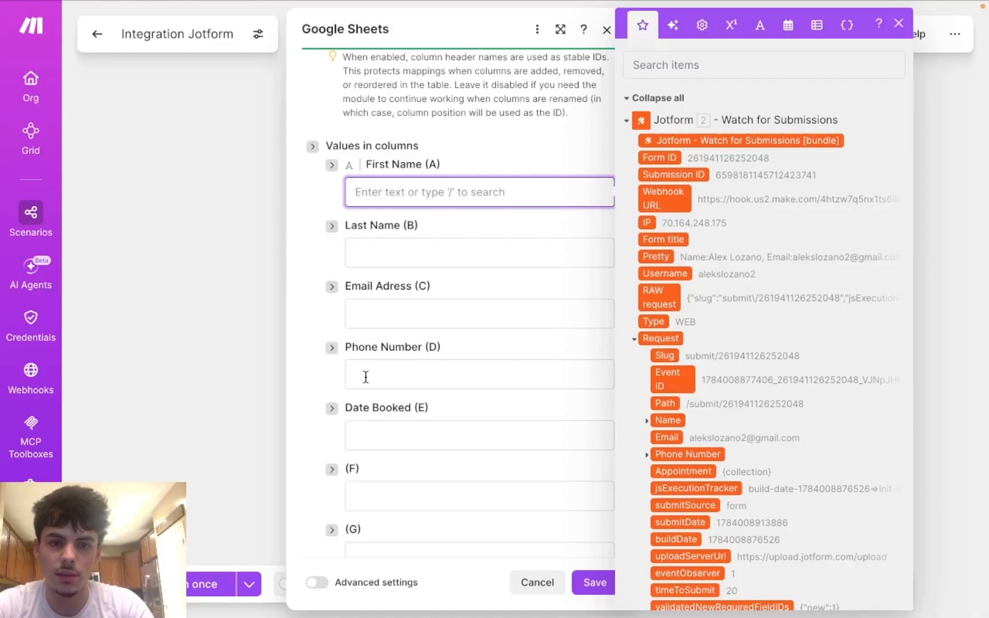
{"action": "mouse_move", "coordinate": [480, 4]}
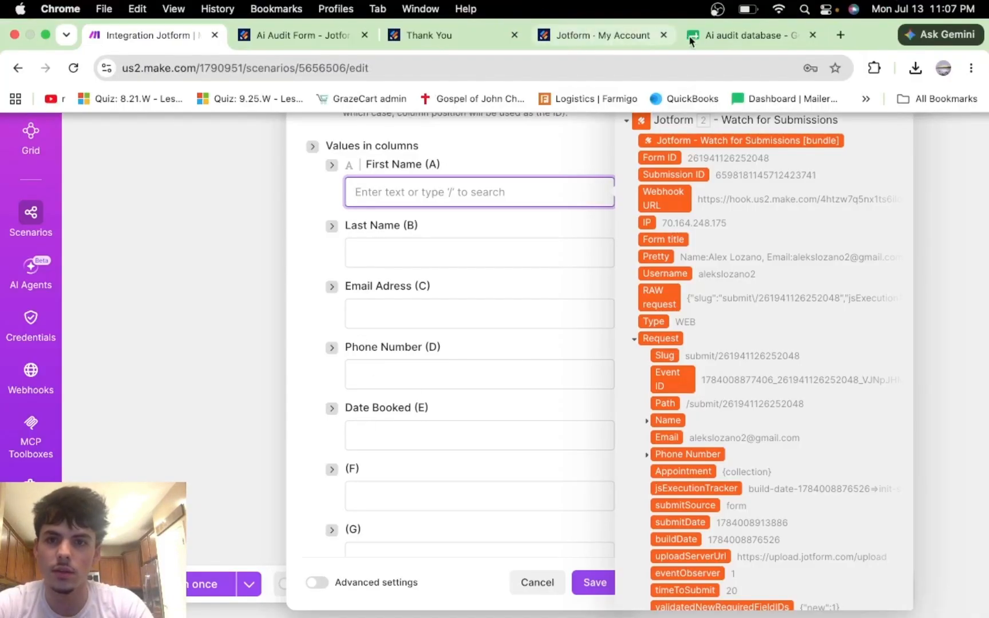
{"action": "left_click", "coordinate": [704, 40]}
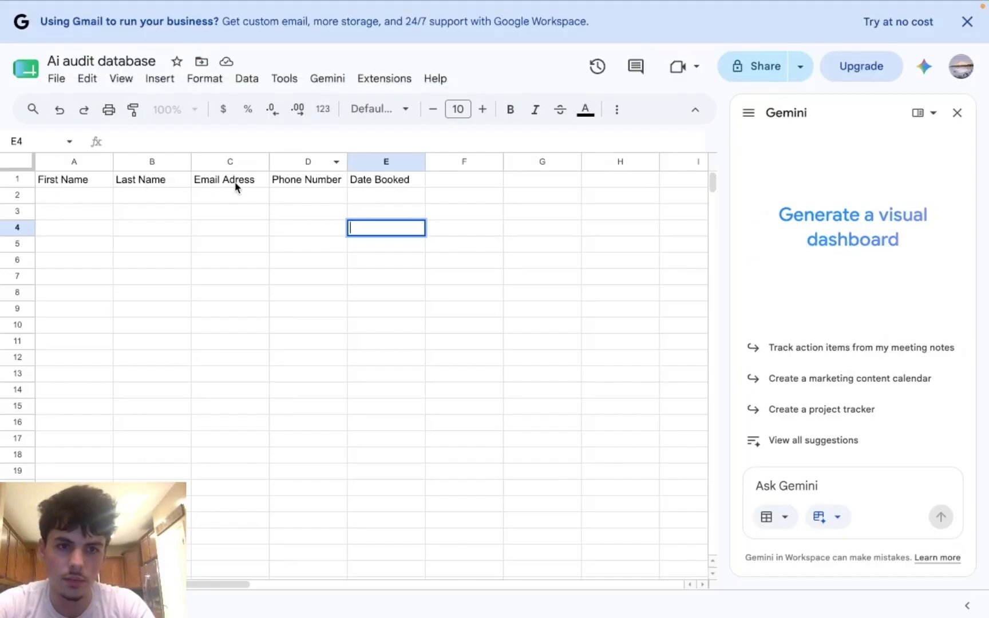
{"action": "left_click", "coordinate": [114, 33]}
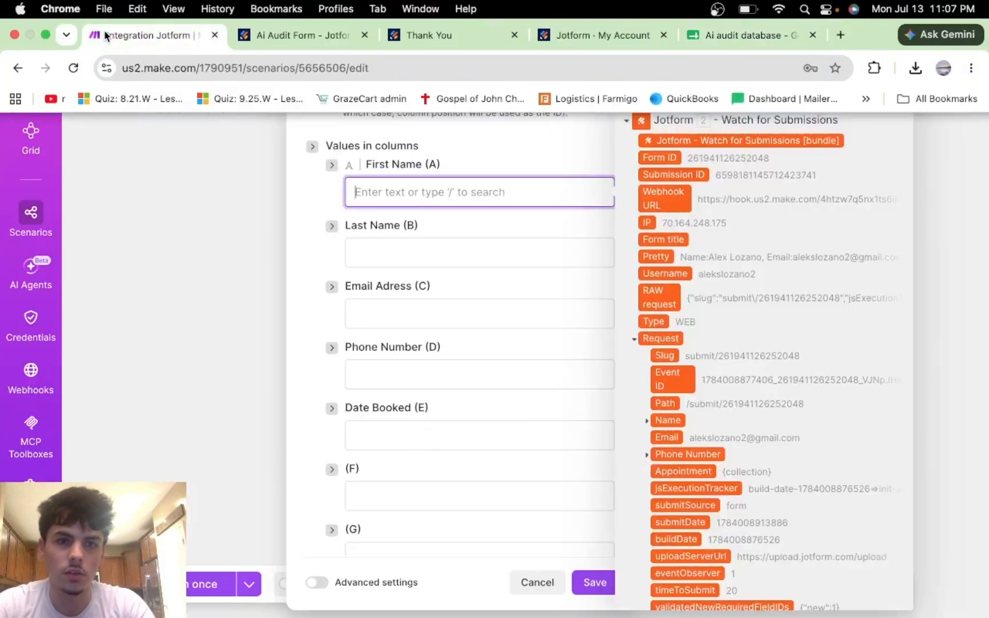
Step: Map Jotform's submitted First Name and Last Name into columns A and B
{"action": "left_click", "coordinate": [430, 190]}
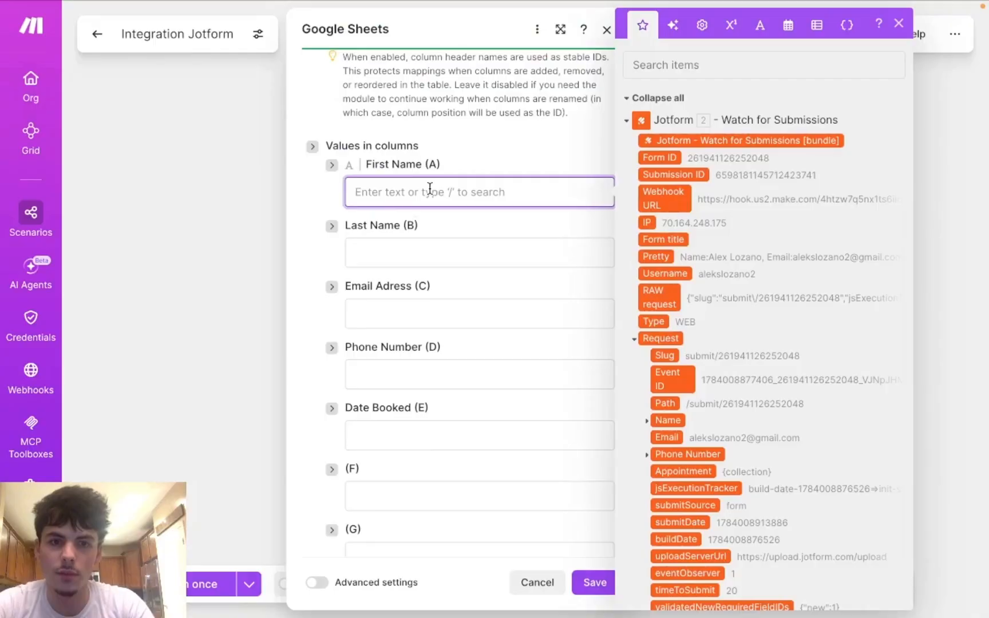
{"action": "scroll", "coordinate": [642, 215], "scroll_direction": "down", "scroll_amount": 3}
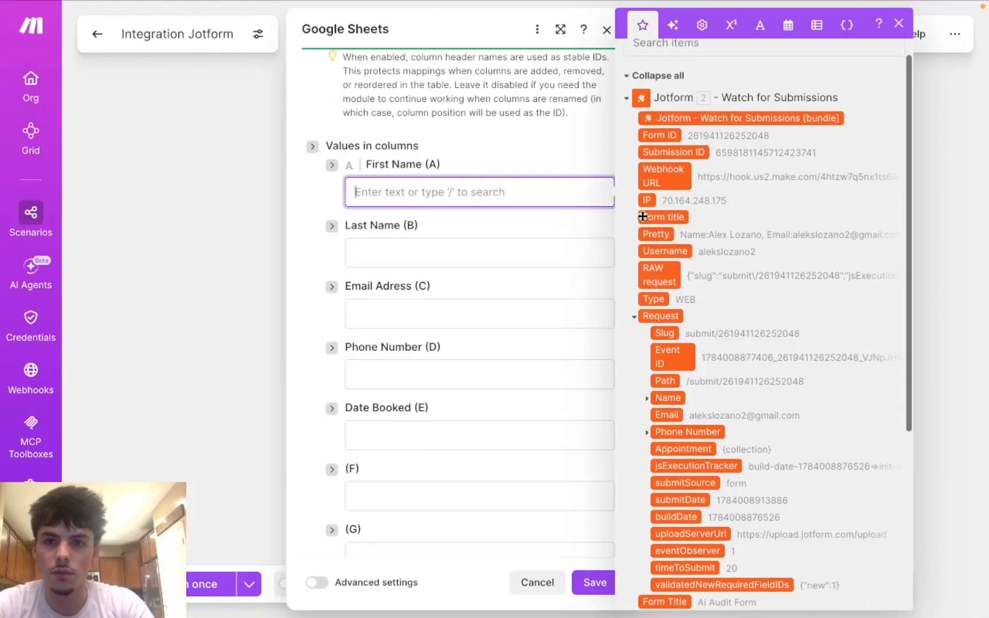
{"action": "scroll", "coordinate": [642, 218], "scroll_direction": "up", "scroll_amount": 1}
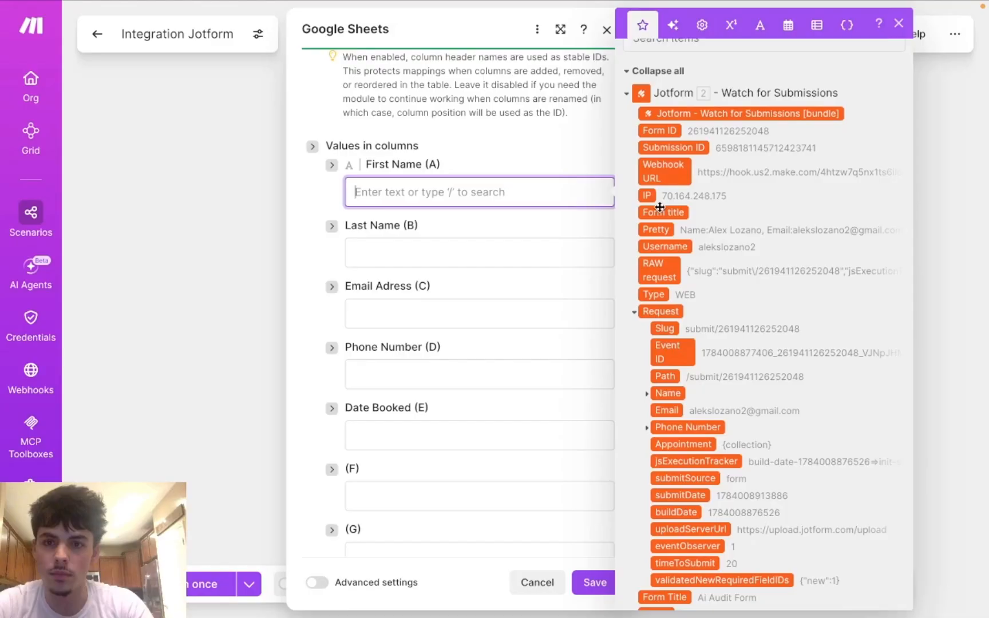
{"action": "scroll", "coordinate": [660, 206], "scroll_direction": "up", "scroll_amount": 1}
{"action": "scroll", "coordinate": [660, 206], "scroll_direction": "down", "scroll_amount": 3}
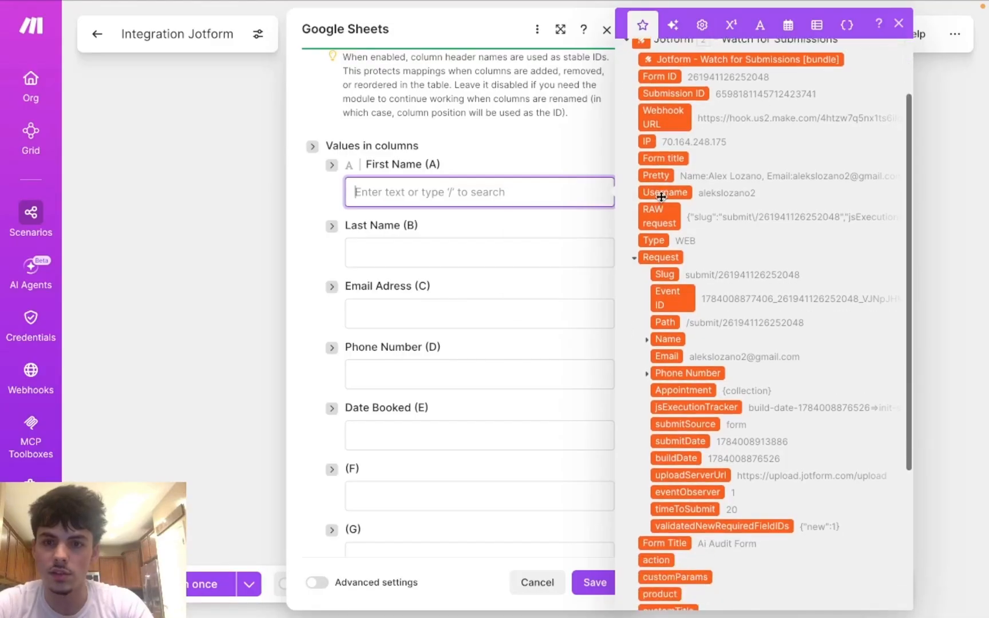
{"action": "scroll", "coordinate": [661, 197], "scroll_direction": "down", "scroll_amount": 10}
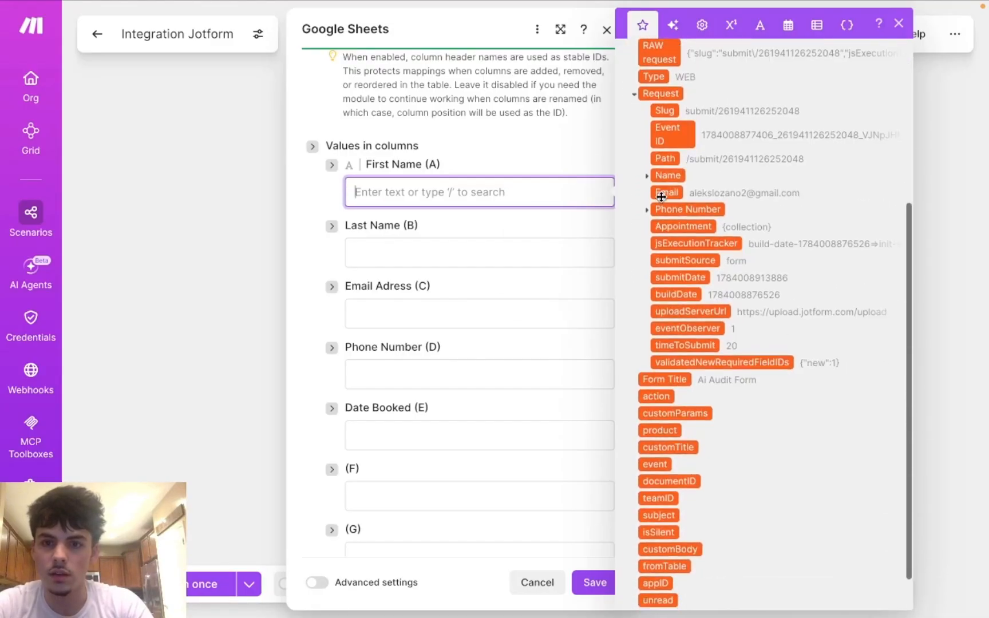
{"action": "scroll", "coordinate": [661, 196], "scroll_direction": "down", "scroll_amount": 3}
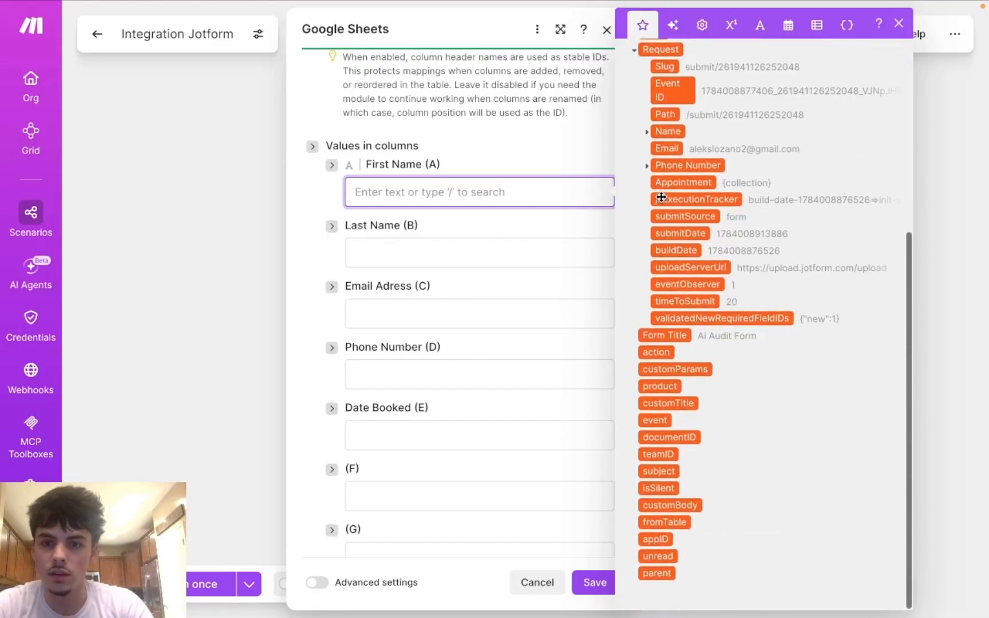
{"action": "left_click", "coordinate": [646, 135]}
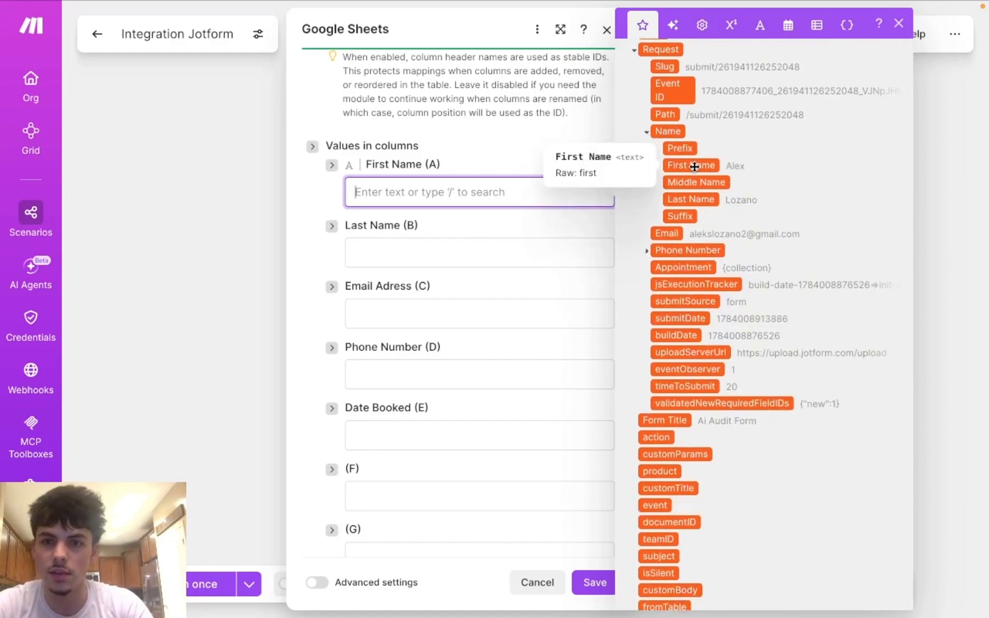
{"action": "left_click_drag", "start_coordinate": [694, 167], "coordinate": [517, 197]}
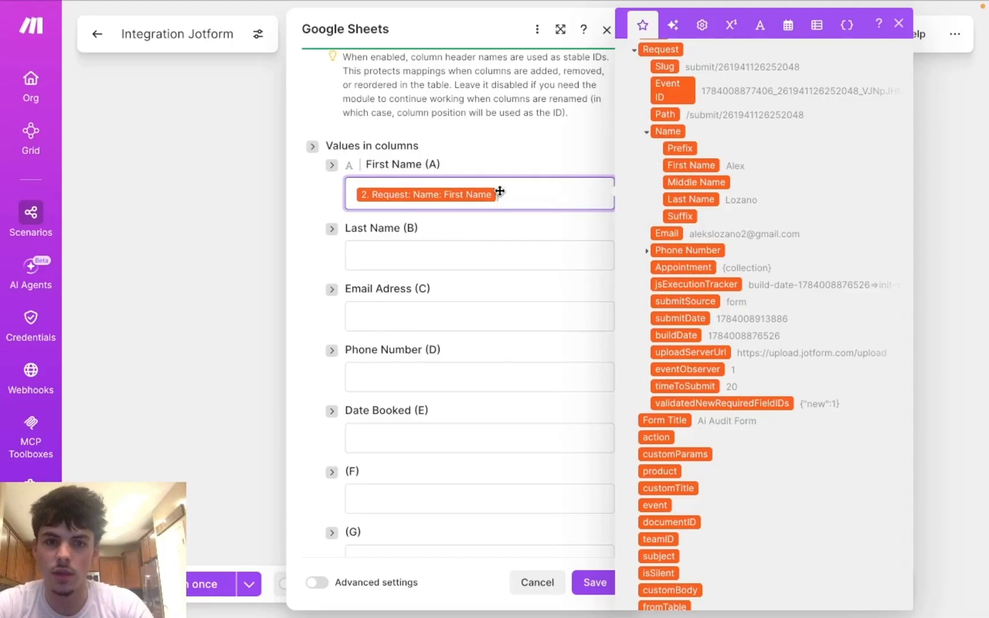
{"action": "left_click", "coordinate": [474, 256]}
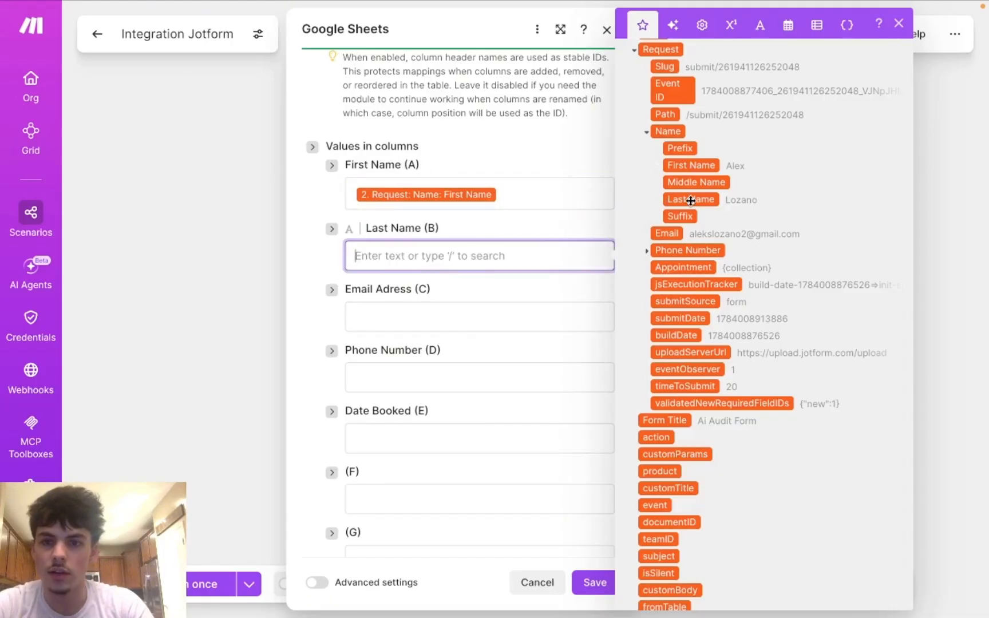
{"action": "left_click_drag", "start_coordinate": [695, 200], "coordinate": [517, 258]}
Step: Map Jotform's Email and full Phone Number into columns C and D
{"action": "left_click", "coordinate": [509, 319]}
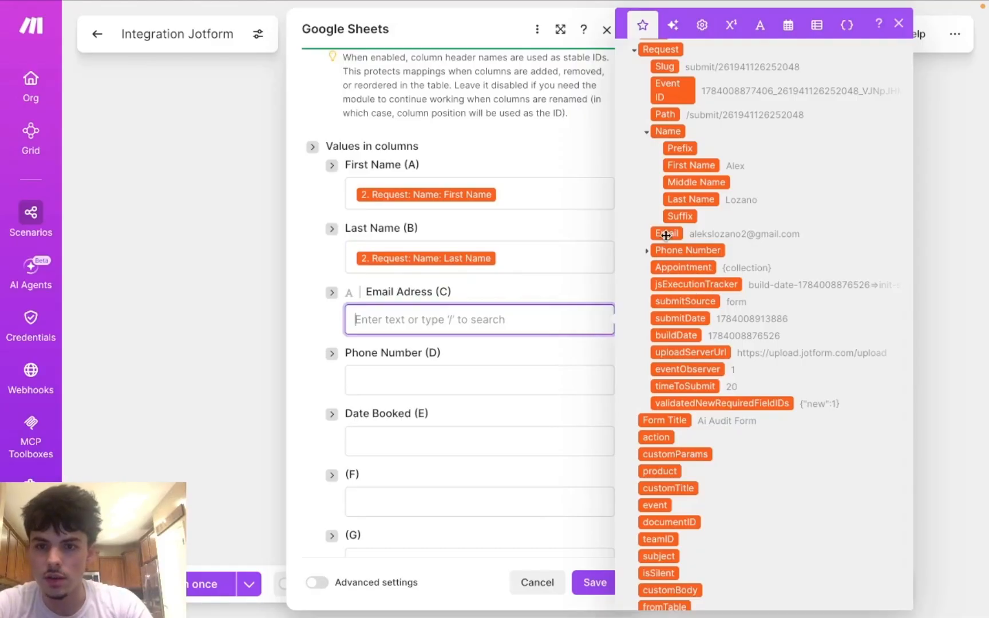
{"action": "left_click_drag", "start_coordinate": [664, 234], "coordinate": [491, 314]}
{"action": "left_click", "coordinate": [454, 379]}
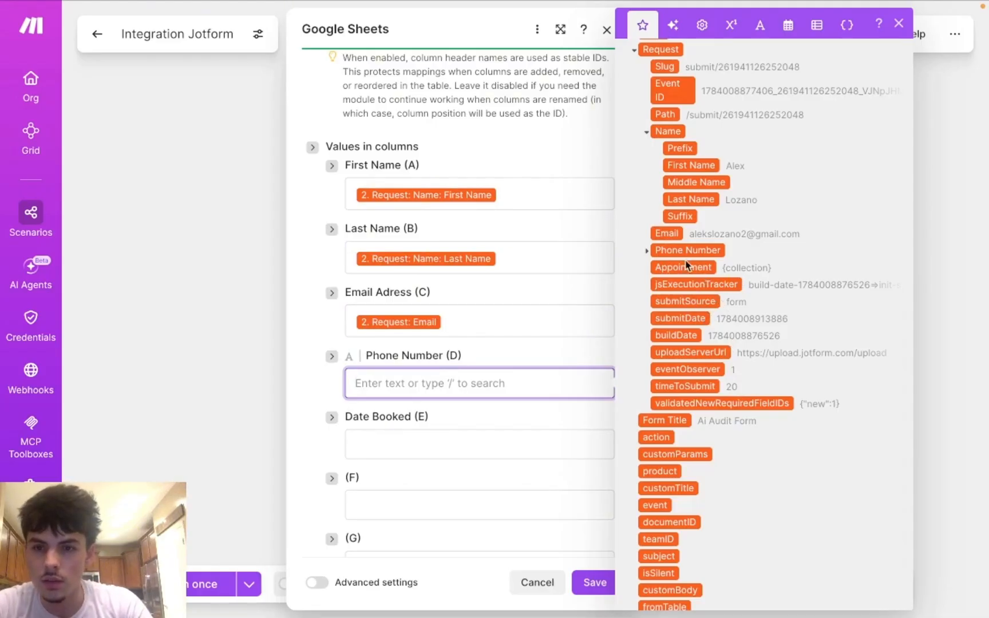
{"action": "scroll", "coordinate": [682, 296], "scroll_direction": "down", "scroll_amount": 1}
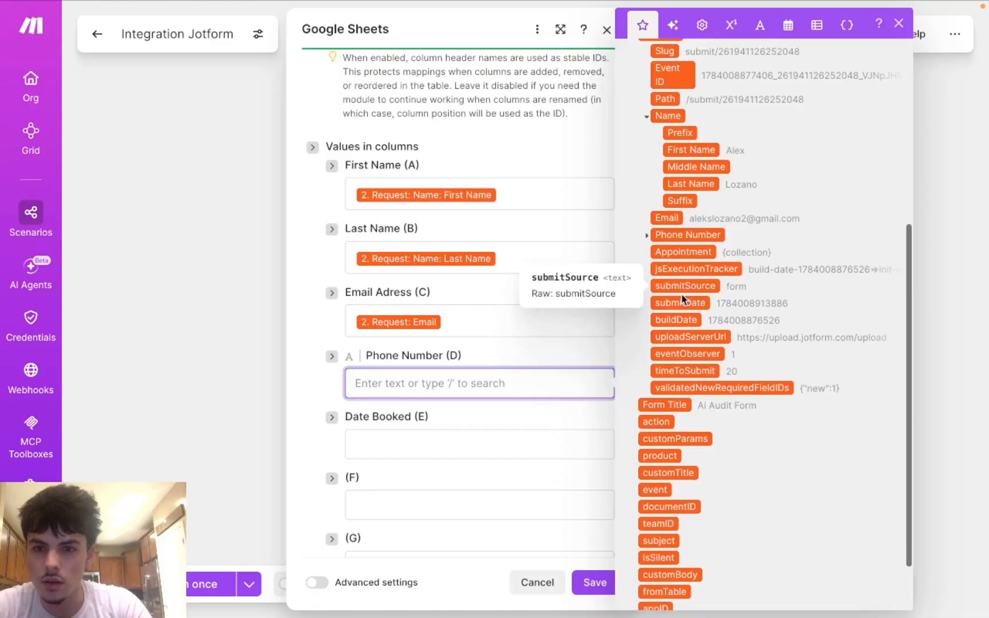
{"action": "left_click", "coordinate": [646, 236]}
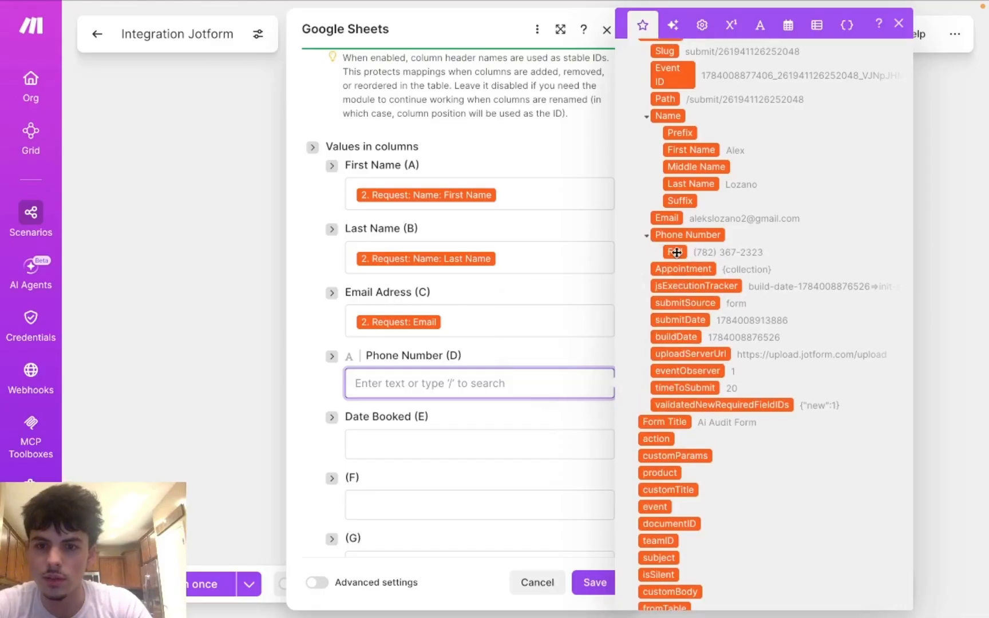
{"action": "left_click_drag", "start_coordinate": [676, 253], "coordinate": [461, 385]}
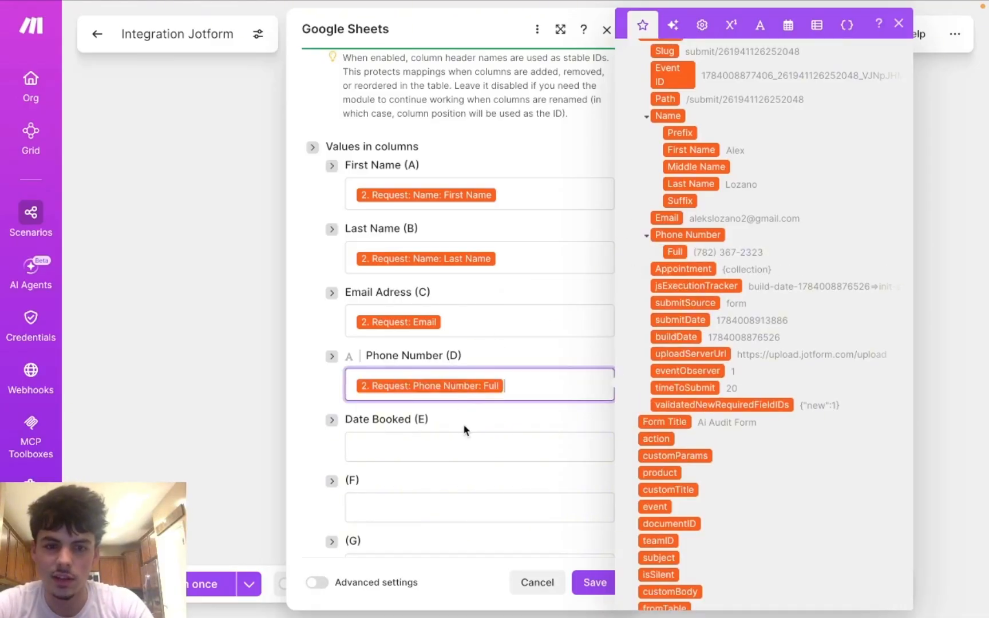
{"action": "left_click", "coordinate": [463, 445]}
{"action": "scroll", "coordinate": [719, 436], "scroll_direction": "down", "scroll_amount": 3}
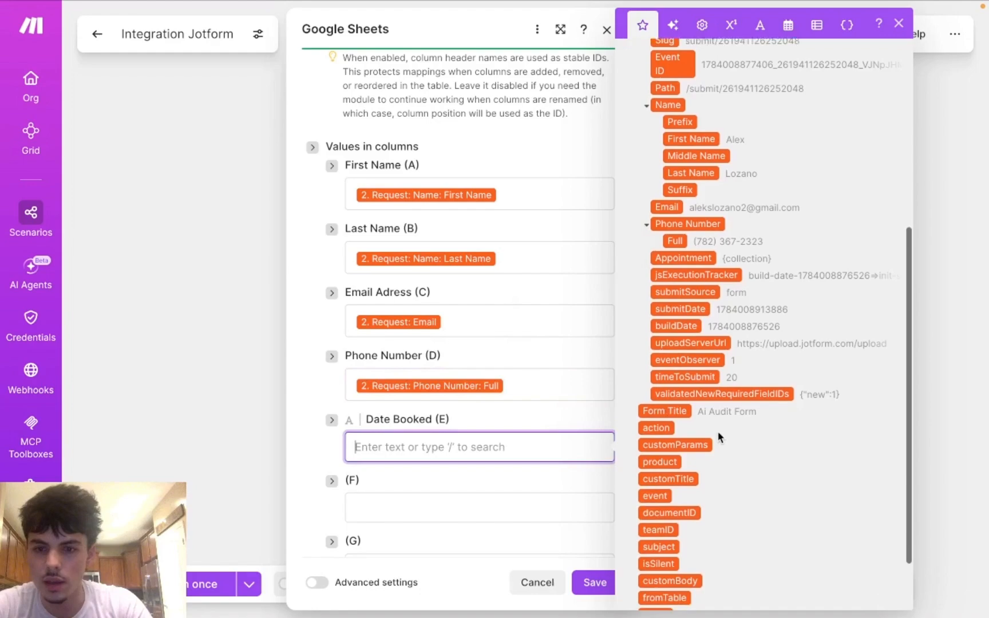
{"action": "scroll", "coordinate": [719, 435], "scroll_direction": "up", "scroll_amount": 4}
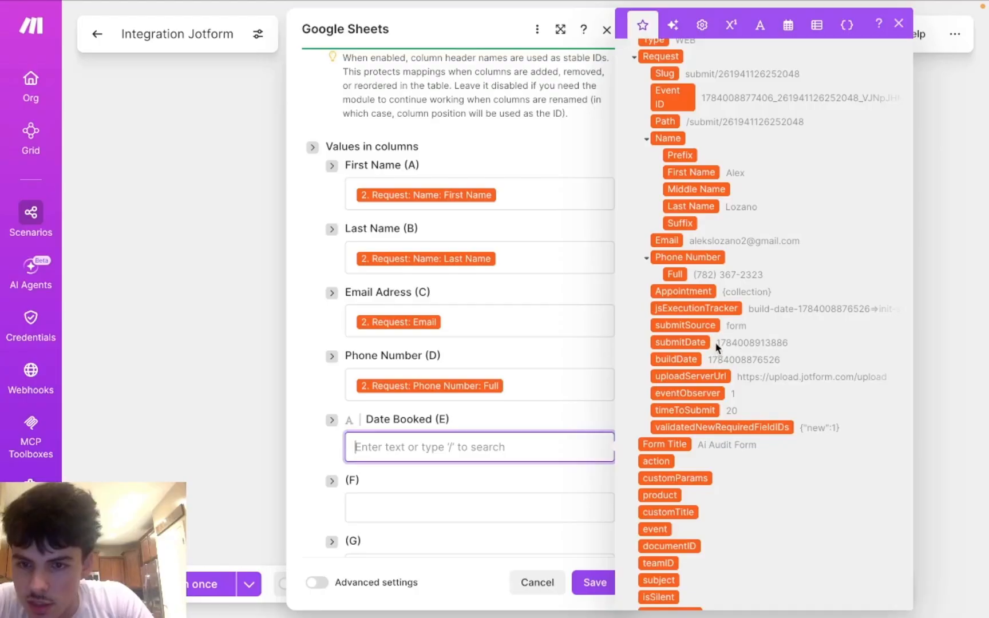
{"action": "scroll", "coordinate": [774, 345], "scroll_direction": "up", "scroll_amount": 3}
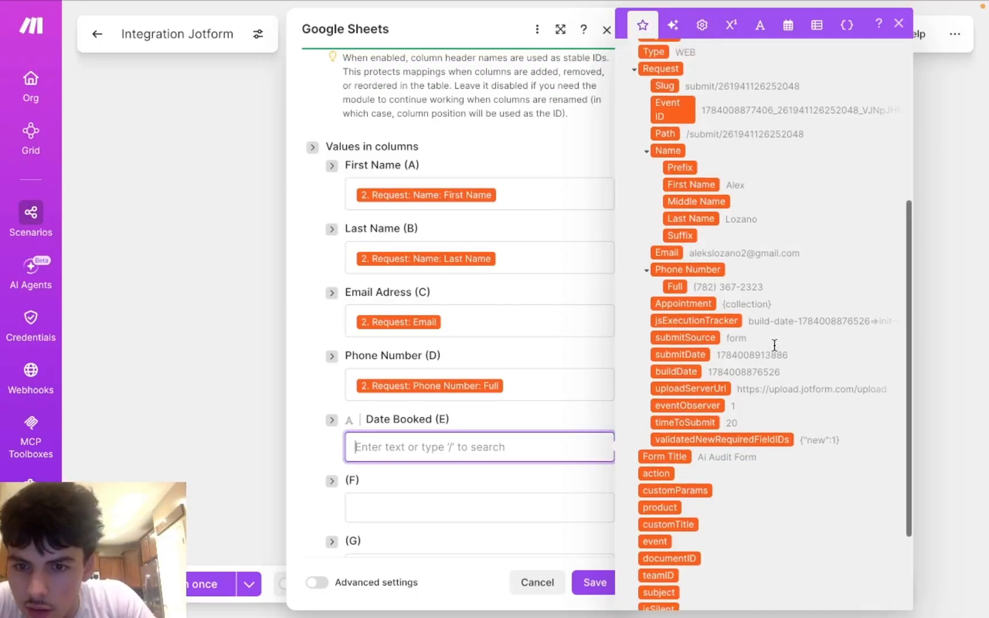
{"action": "scroll", "coordinate": [774, 345], "scroll_direction": "up", "scroll_amount": 5}
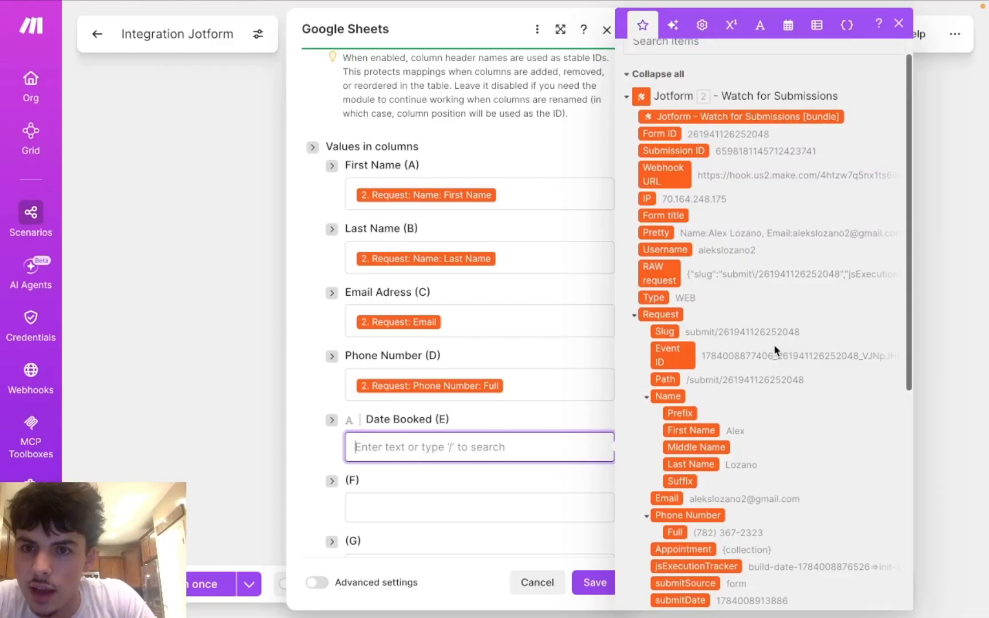
{"action": "scroll", "coordinate": [775, 350], "scroll_direction": "down", "scroll_amount": 4}
{"action": "scroll", "coordinate": [775, 350], "scroll_direction": "down", "scroll_amount": 5}
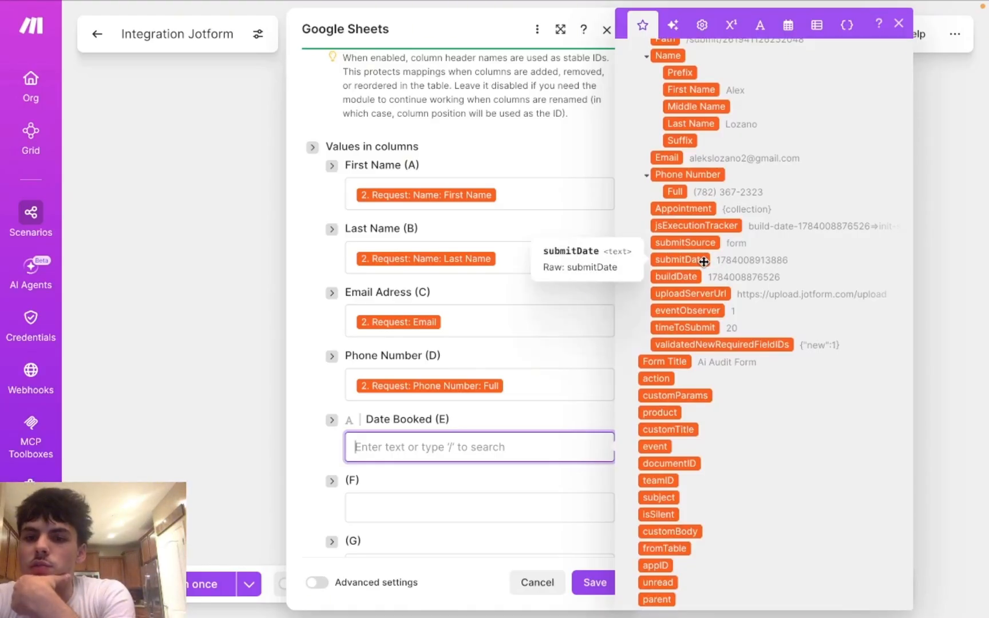
{"action": "left_click", "coordinate": [431, 508]}
{"action": "left_click", "coordinate": [471, 452]}
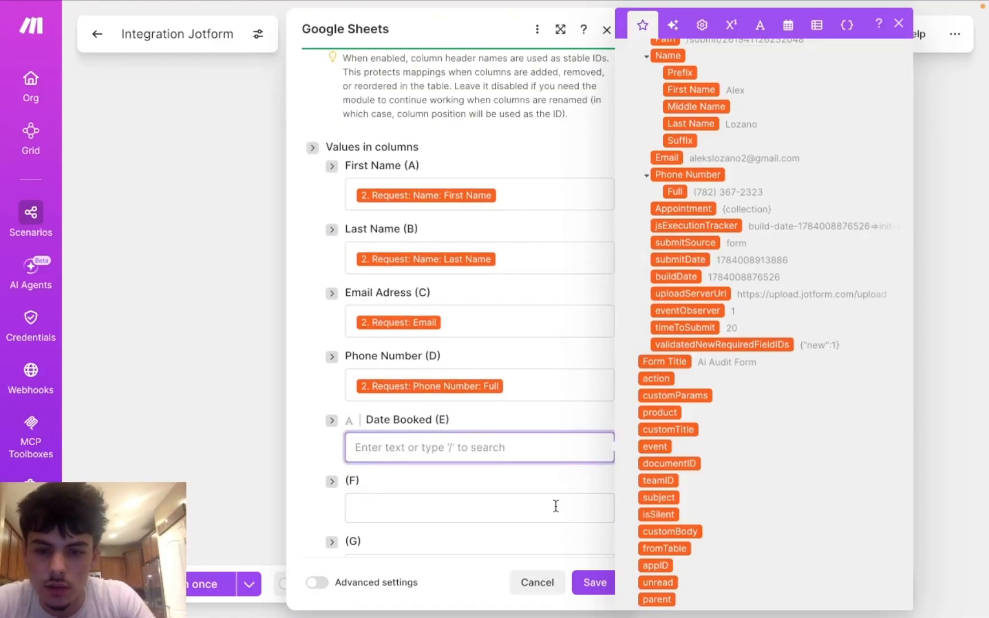
{"action": "left_click", "coordinate": [508, 331]}
{"action": "scroll", "coordinate": [726, 231], "scroll_direction": "up", "scroll_amount": 3}
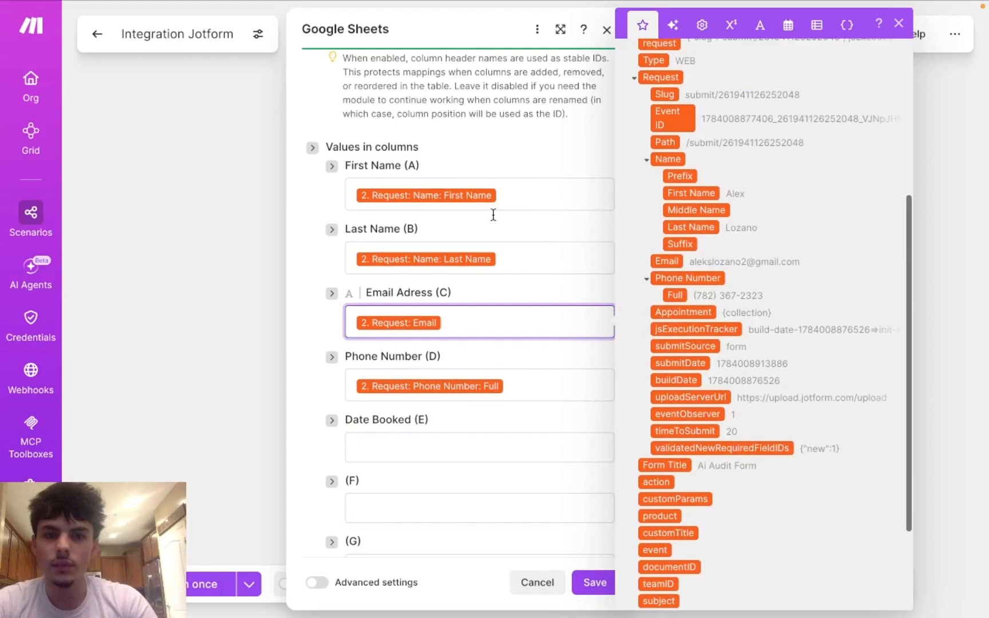
{"action": "left_click", "coordinate": [510, 195]}
{"action": "scroll", "coordinate": [708, 110], "scroll_direction": "up", "scroll_amount": 2}
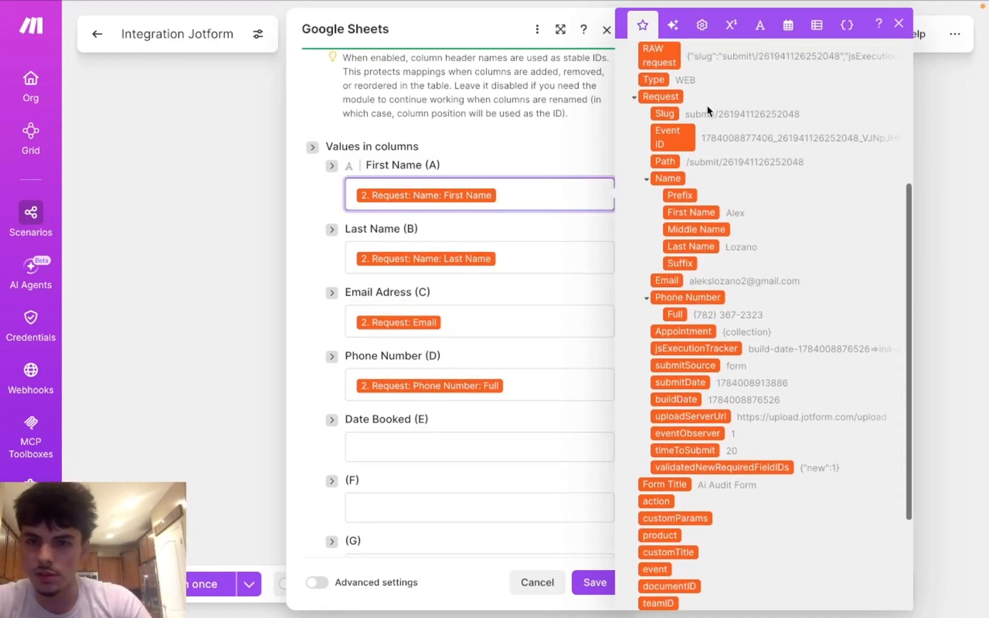
{"action": "scroll", "coordinate": [680, 298], "scroll_direction": "down", "scroll_amount": 1}
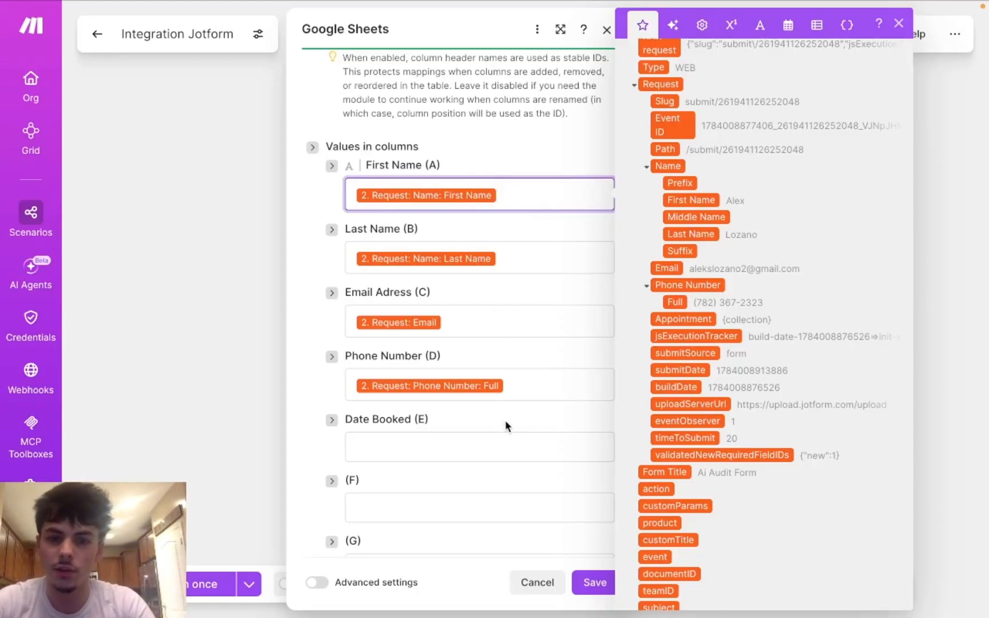
Step: Save the Add a Row settings, reopen the module to check them, and save again
{"action": "left_click", "coordinate": [584, 582]}
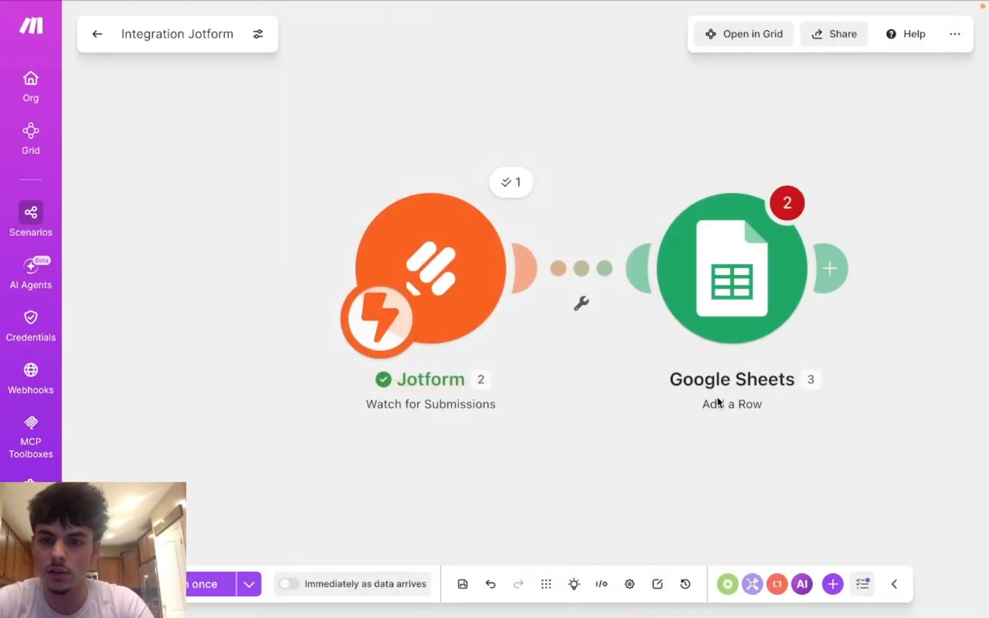
{"action": "left_click", "coordinate": [732, 284]}
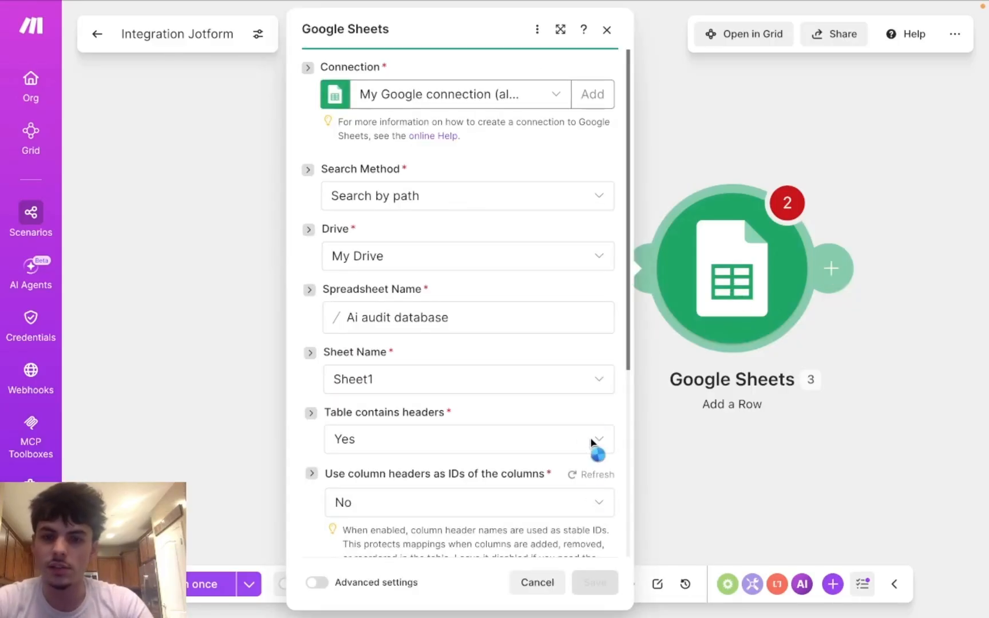
{"action": "scroll", "coordinate": [592, 450], "scroll_direction": "down", "scroll_amount": 5}
{"action": "left_click", "coordinate": [595, 582]}
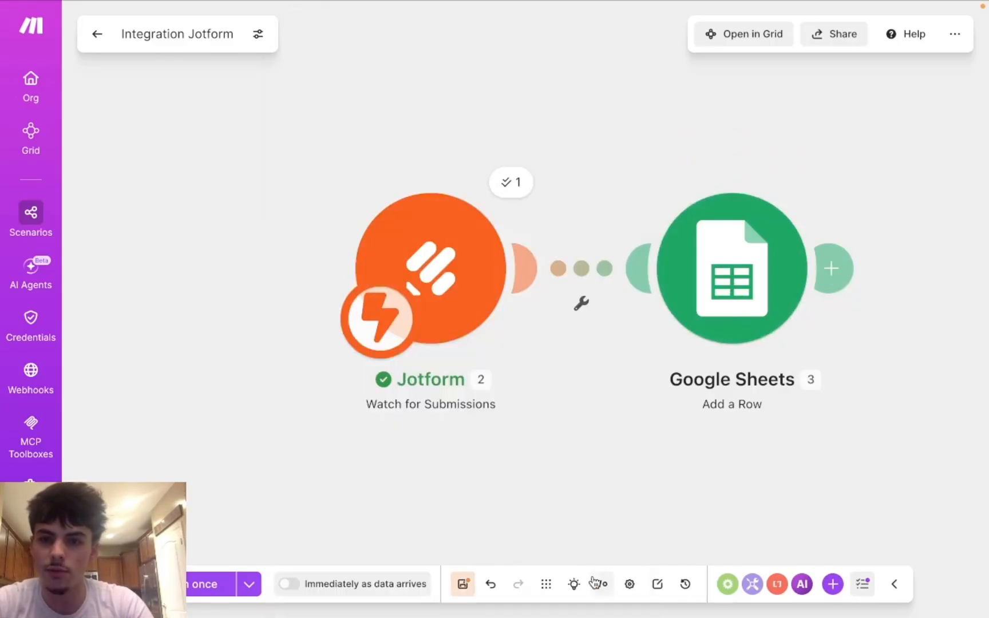
{"action": "left_click", "coordinate": [841, 265]}
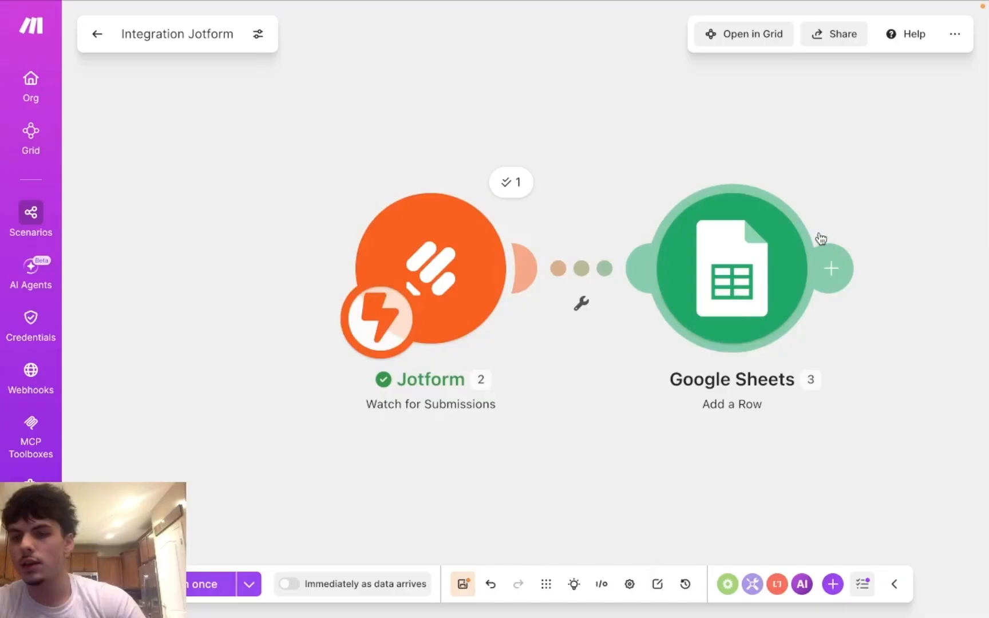
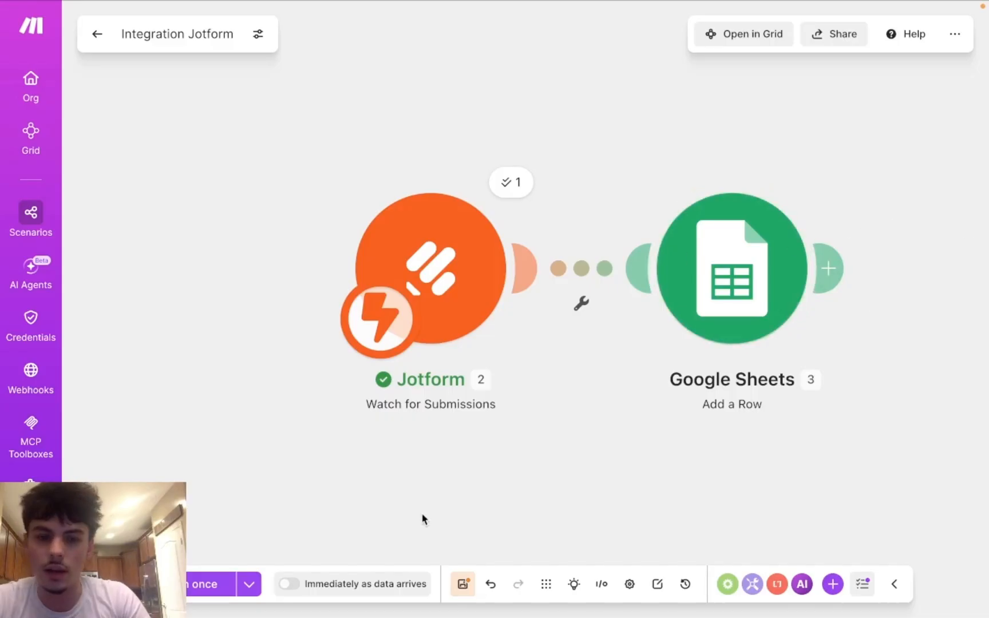
Step: Save the Integration Jotform scenario with its Watch for Submissions trigger and Add a Row module
{"action": "left_click", "coordinate": [464, 588]}
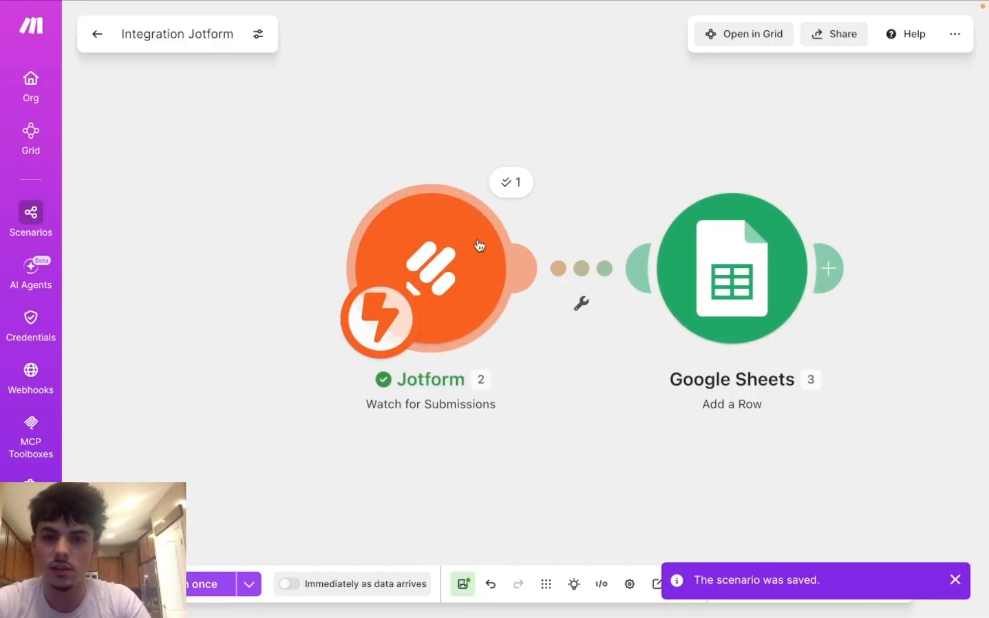
Step: Close the old Jotform Thank You page and the My Account API keys page
{"action": "mouse_move", "coordinate": [587, 4]}
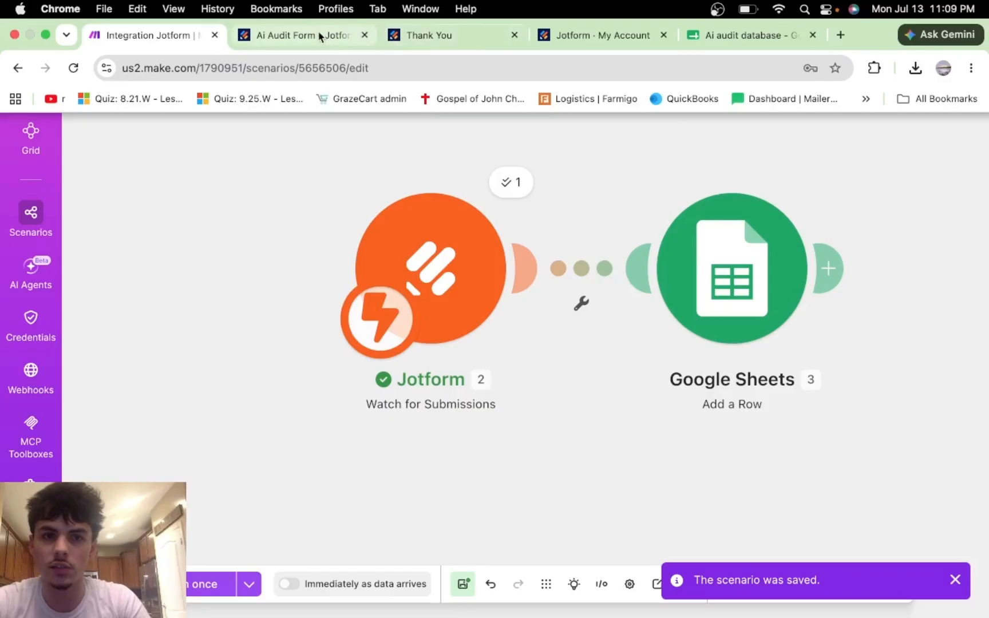
{"action": "left_click", "coordinate": [403, 38]}
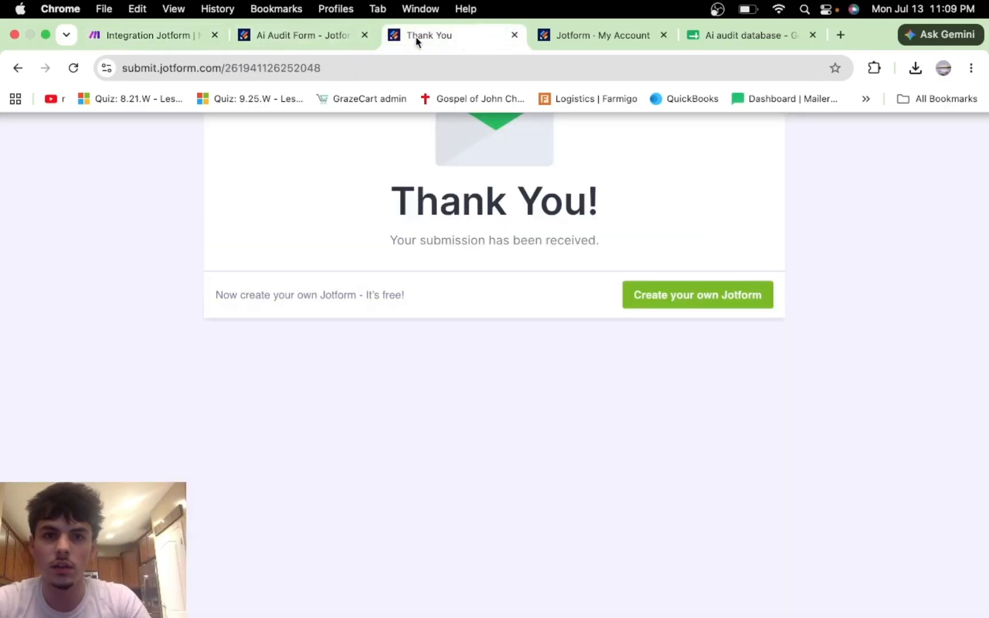
{"action": "left_click", "coordinate": [514, 36]}
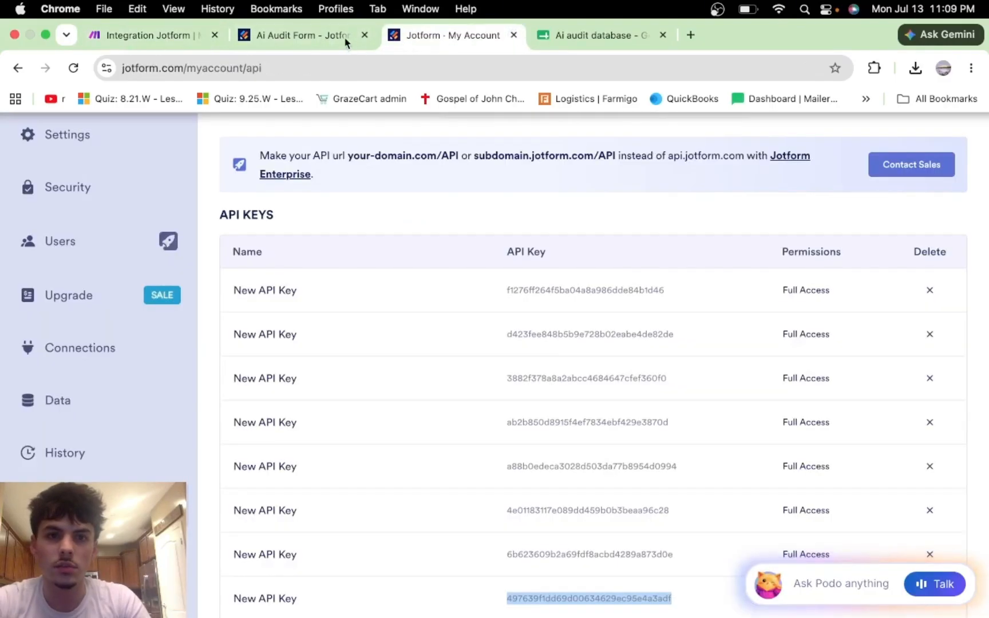
{"action": "left_click", "coordinate": [513, 36]}
Step: Publish the Ai Audit Form and open the live form in a new tab
{"action": "left_click", "coordinate": [291, 38]}
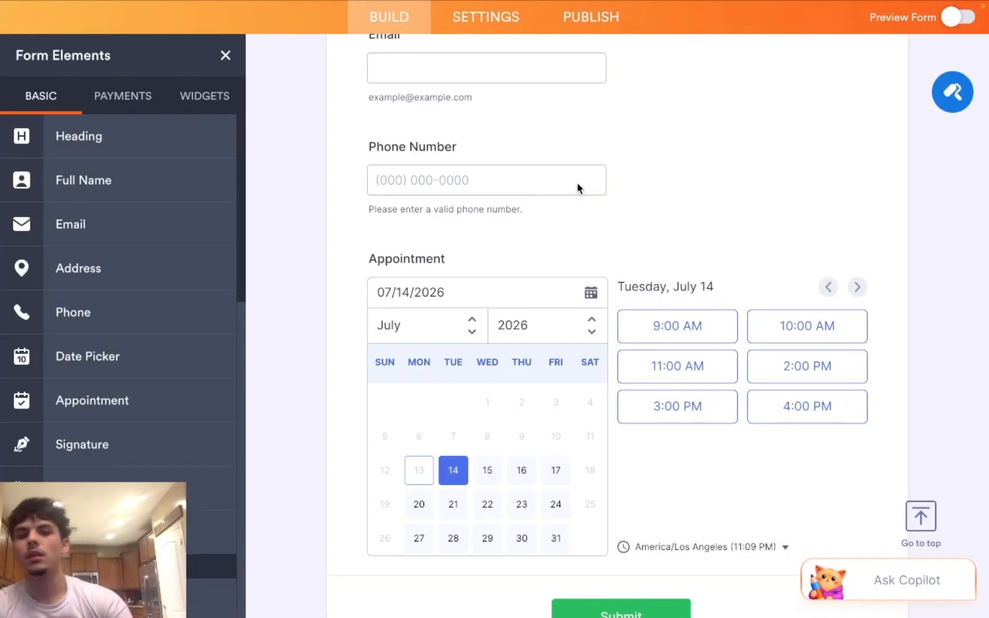
{"action": "left_click", "coordinate": [570, 28]}
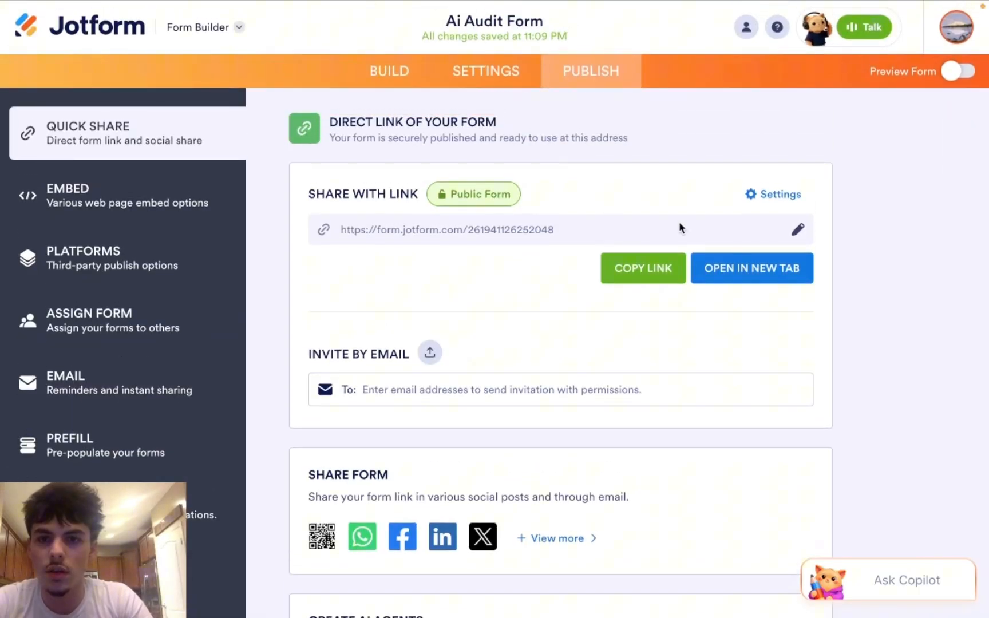
{"action": "left_click", "coordinate": [739, 273]}
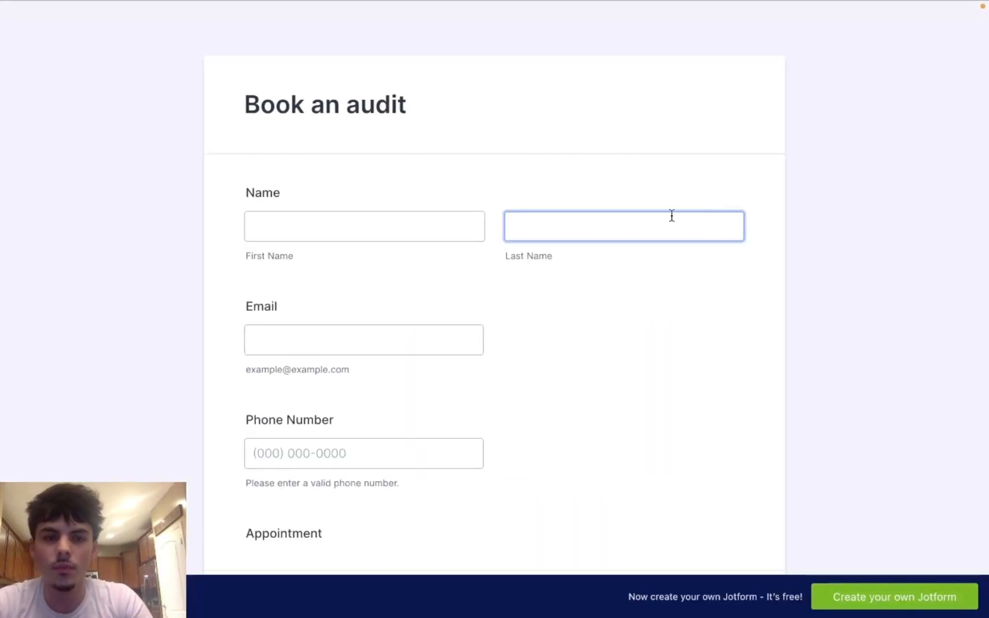
{"action": "left_click", "coordinate": [359, 237]}
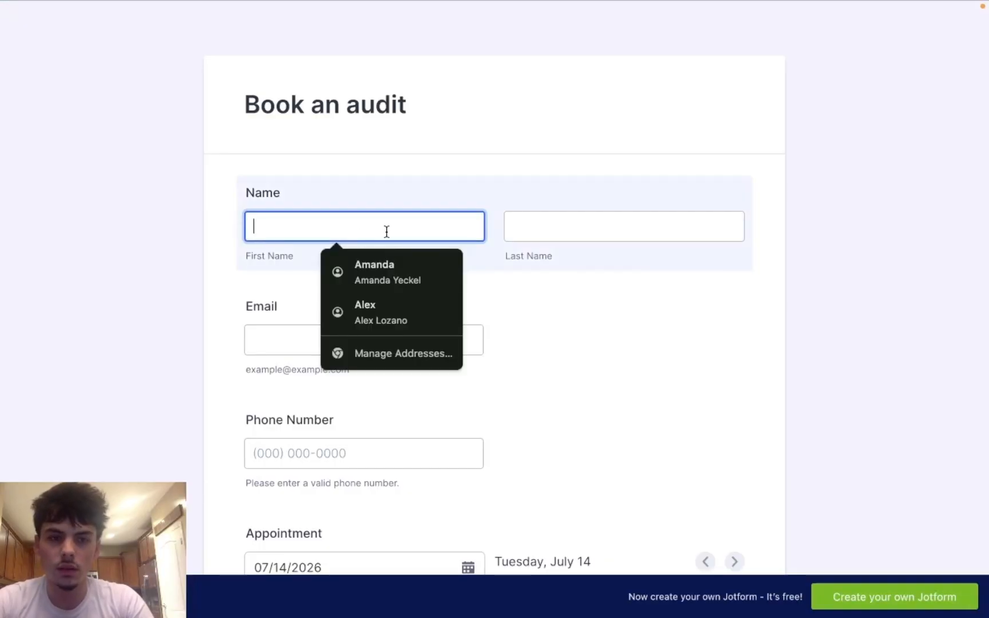
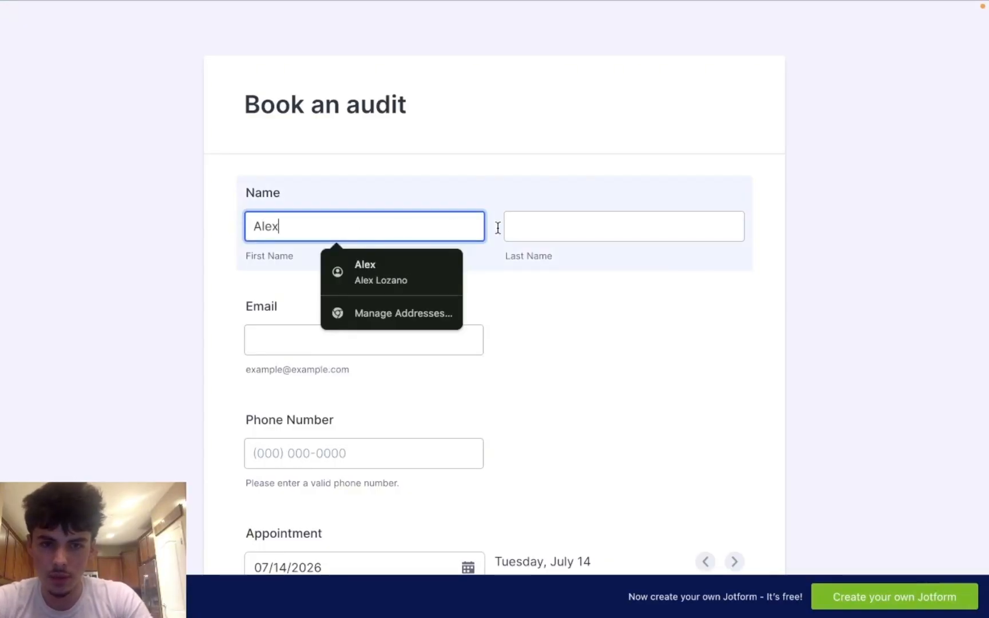
Step: Fill in a test first and last name, the saved email address and a phone number
{"action": "left_click", "coordinate": [533, 228]}
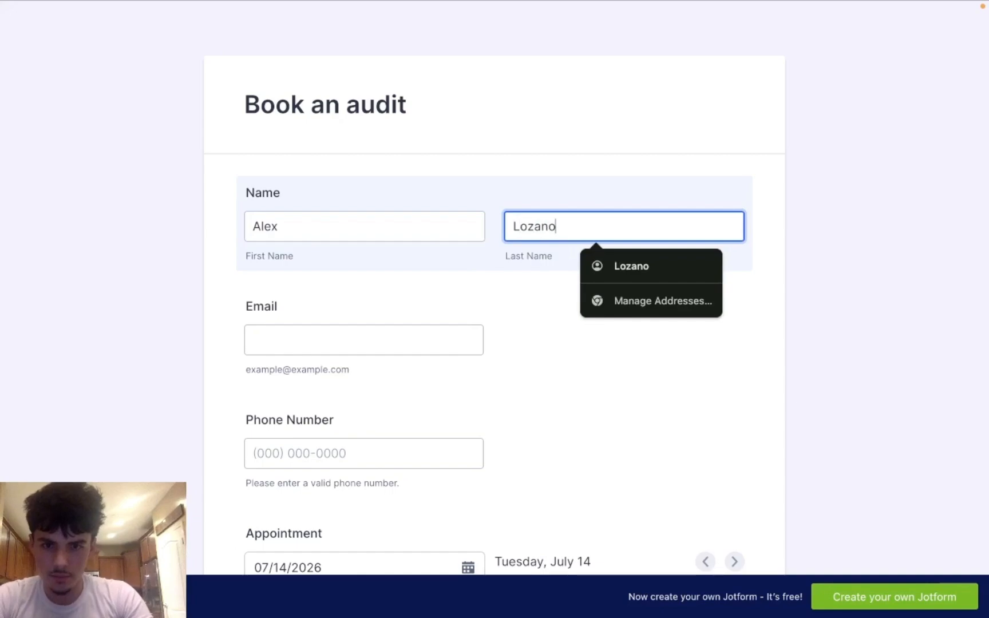
{"action": "left_click", "coordinate": [402, 344]}
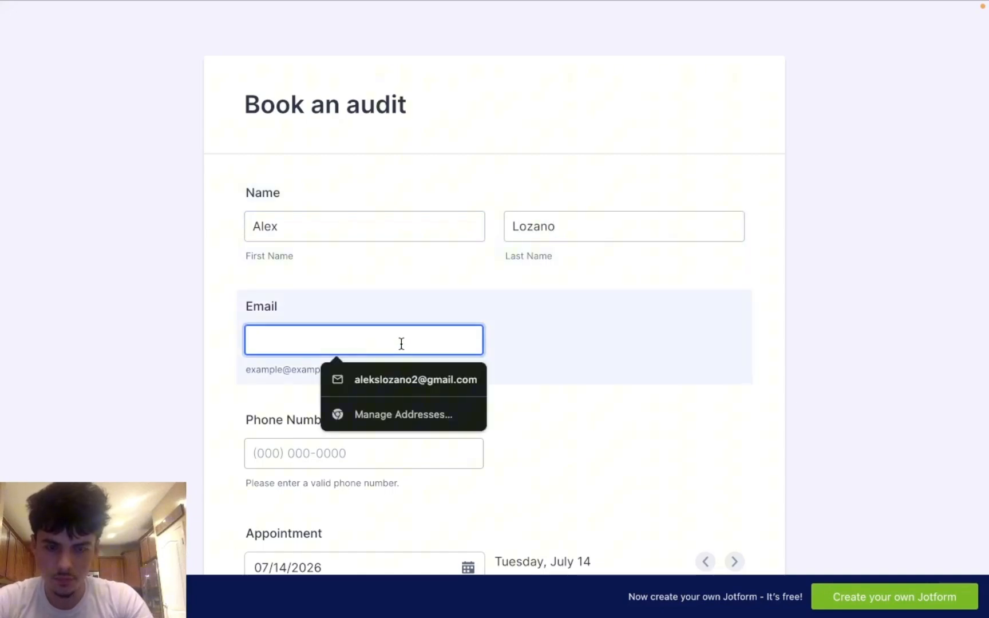
{"action": "left_click", "coordinate": [392, 375]}
{"action": "scroll", "coordinate": [399, 371], "scroll_direction": "down", "scroll_amount": 1}
{"action": "scroll", "coordinate": [398, 370], "scroll_direction": "down", "scroll_amount": 1}
{"action": "left_click", "coordinate": [368, 385]}
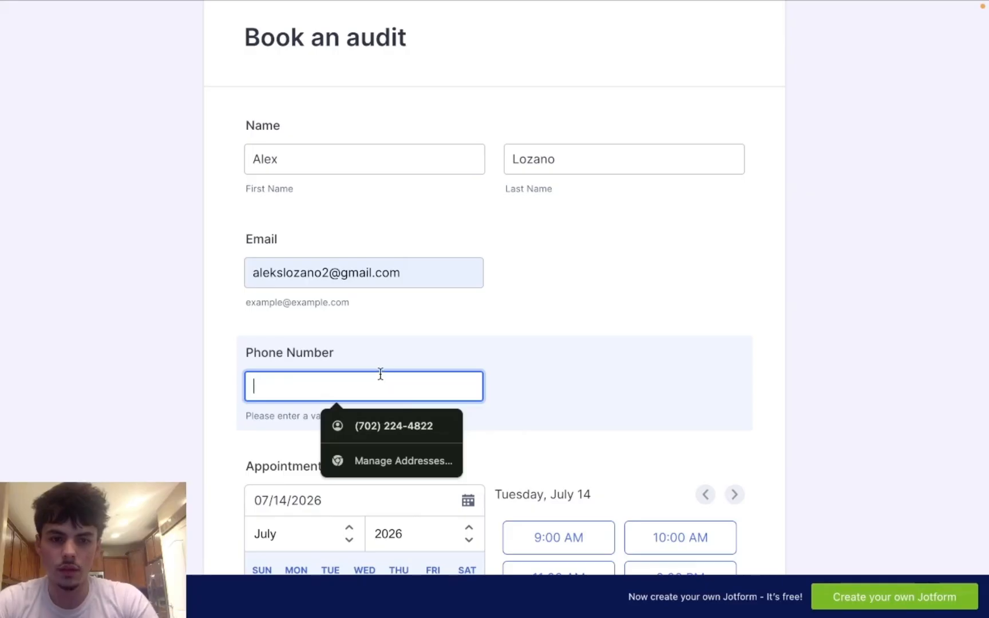
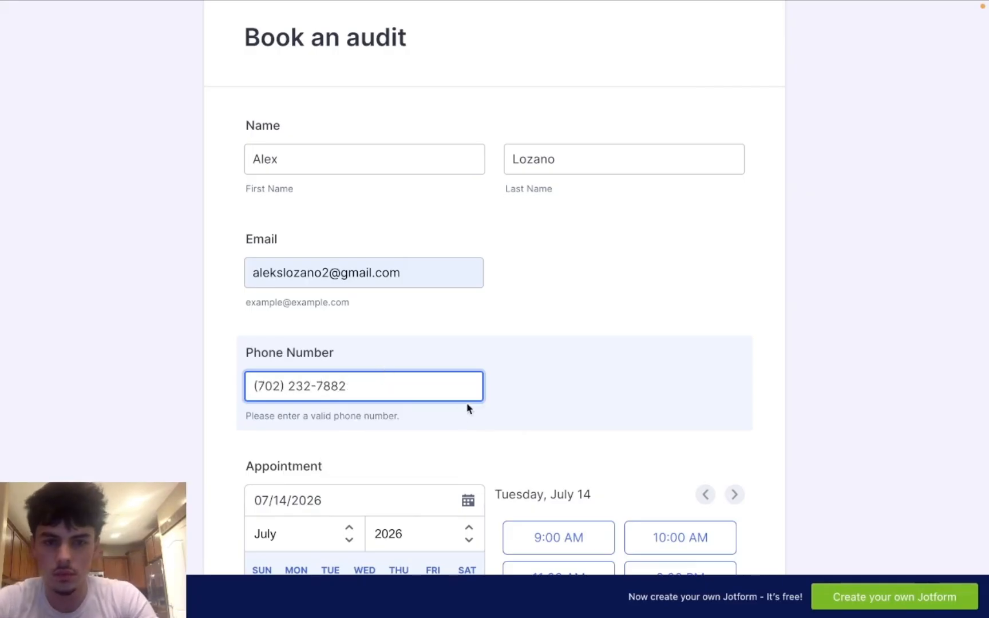
Step: Book the appointment for Wednesday, July 15, 2026 at 11:00 AM
{"action": "scroll", "coordinate": [475, 405], "scroll_direction": "down", "scroll_amount": 5}
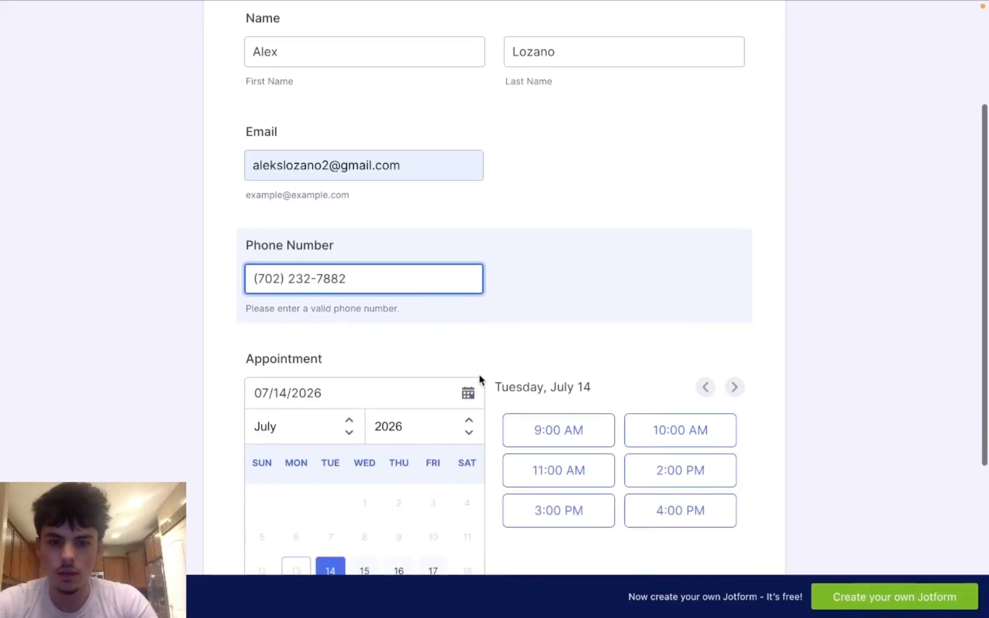
{"action": "left_click", "coordinate": [355, 417]}
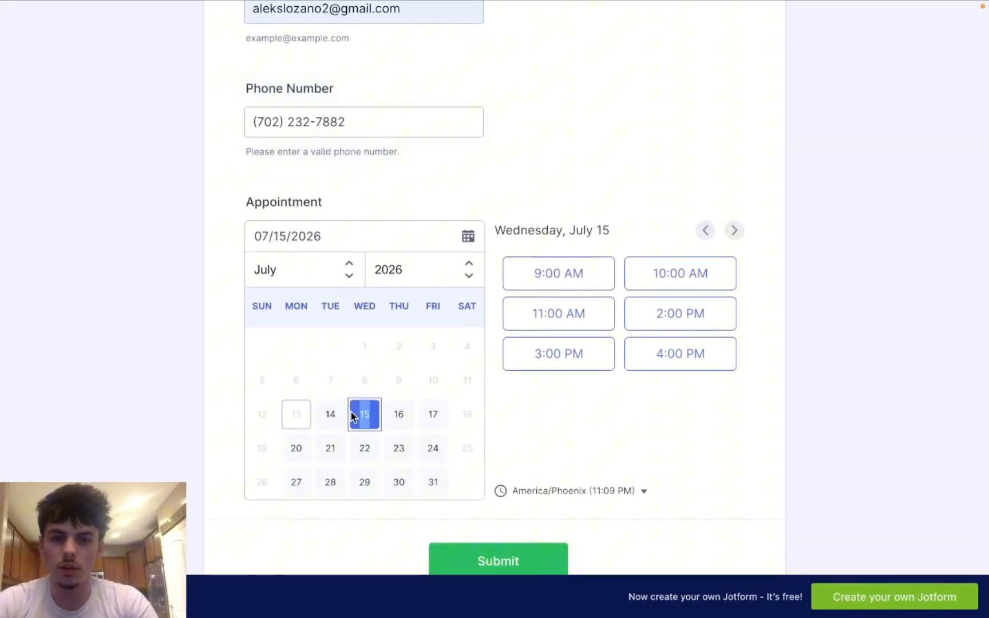
{"action": "left_click", "coordinate": [550, 316]}
{"action": "scroll", "coordinate": [518, 412], "scroll_direction": "down", "scroll_amount": 3}
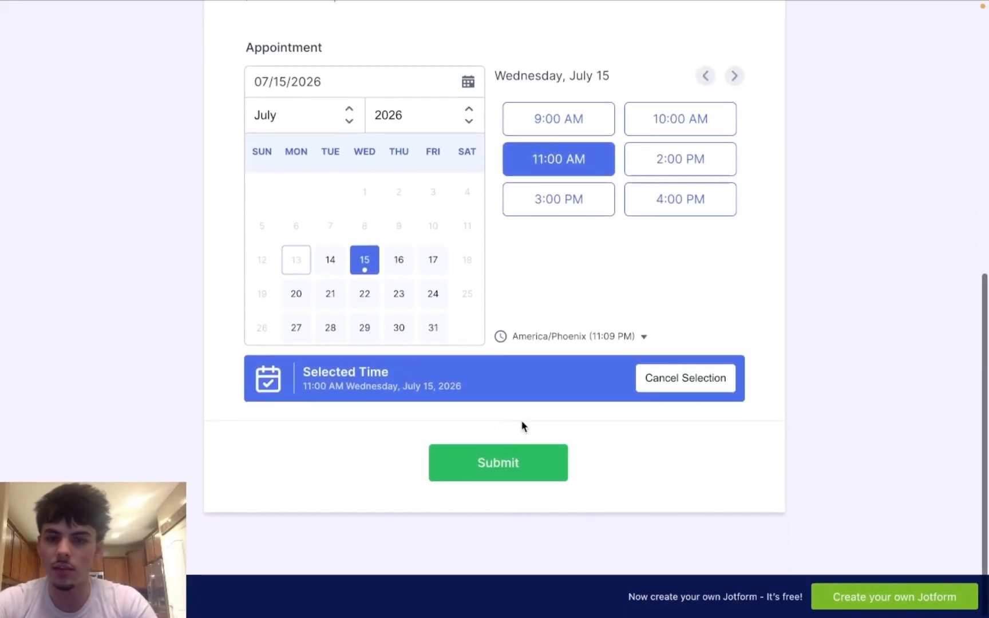
{"action": "scroll", "coordinate": [518, 229], "scroll_direction": "up", "scroll_amount": 10}
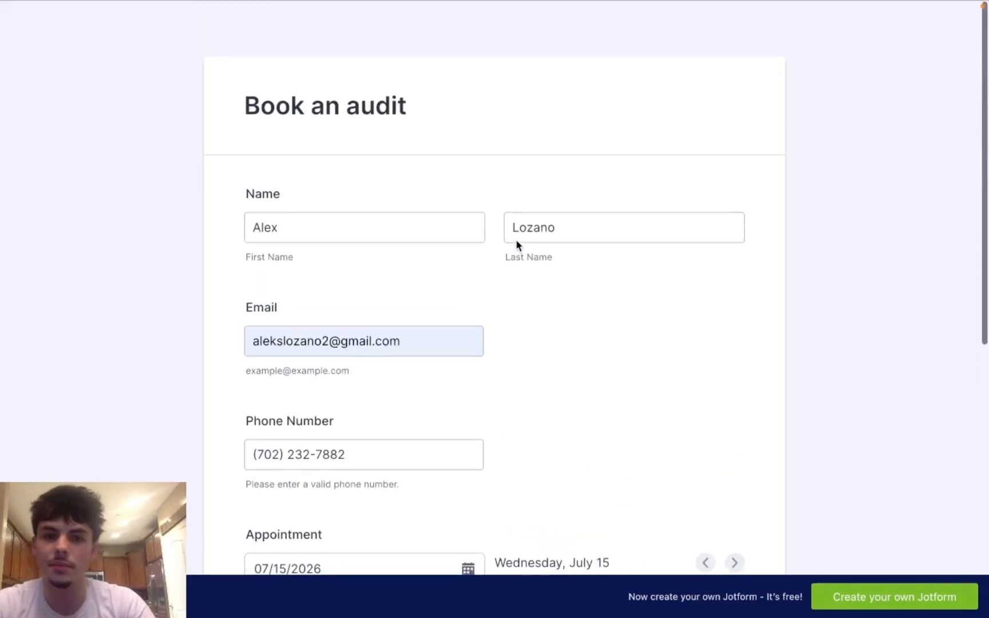
{"action": "scroll", "coordinate": [517, 245], "scroll_direction": "down", "scroll_amount": 9}
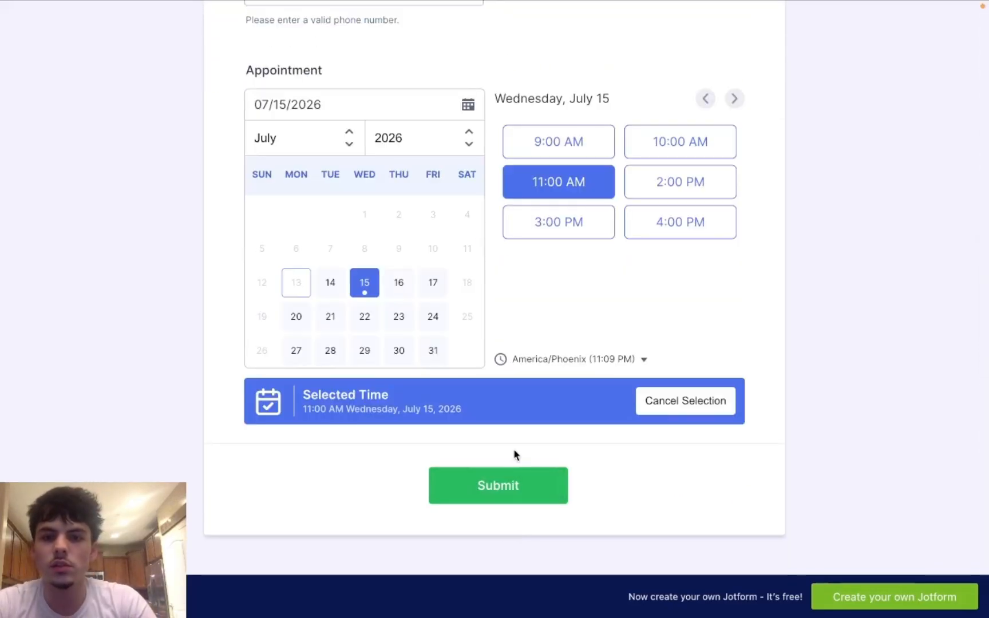
Step: Start a single Run once test of the Make scenario
{"action": "mouse_move", "coordinate": [587, 6]}
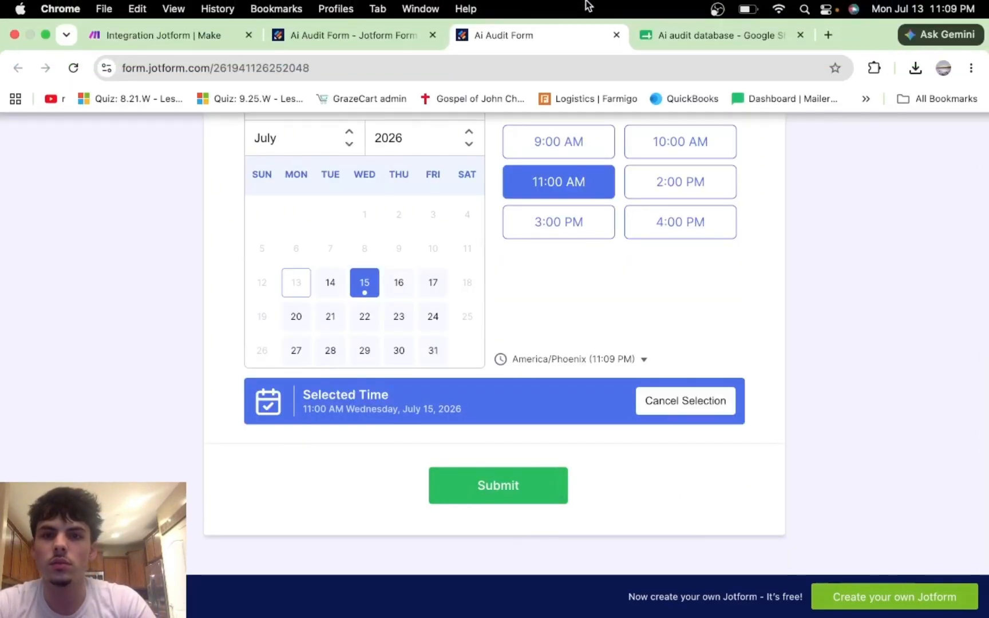
{"action": "left_click", "coordinate": [192, 36]}
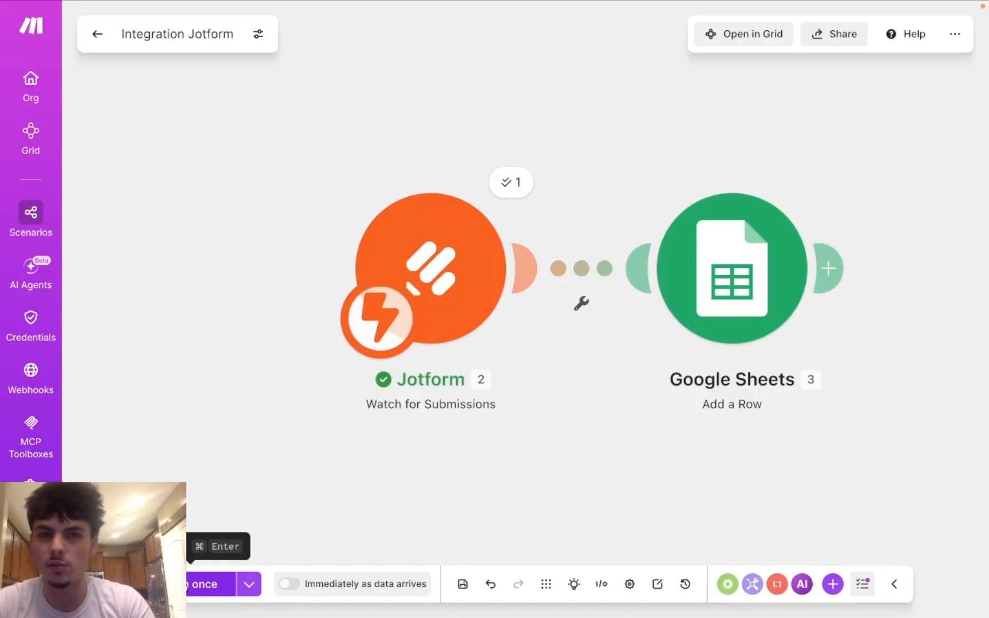
{"action": "left_click", "coordinate": [206, 584]}
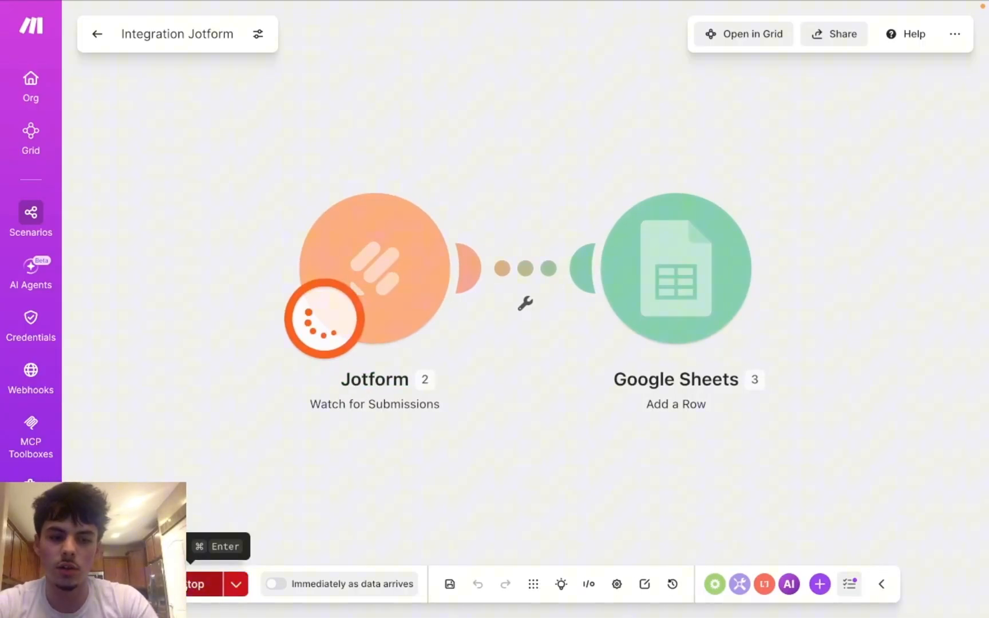
Step: Submit the filled Book an audit form in Jotform
{"action": "mouse_move", "coordinate": [456, 6]}
{"action": "left_click", "coordinate": [384, 36]}
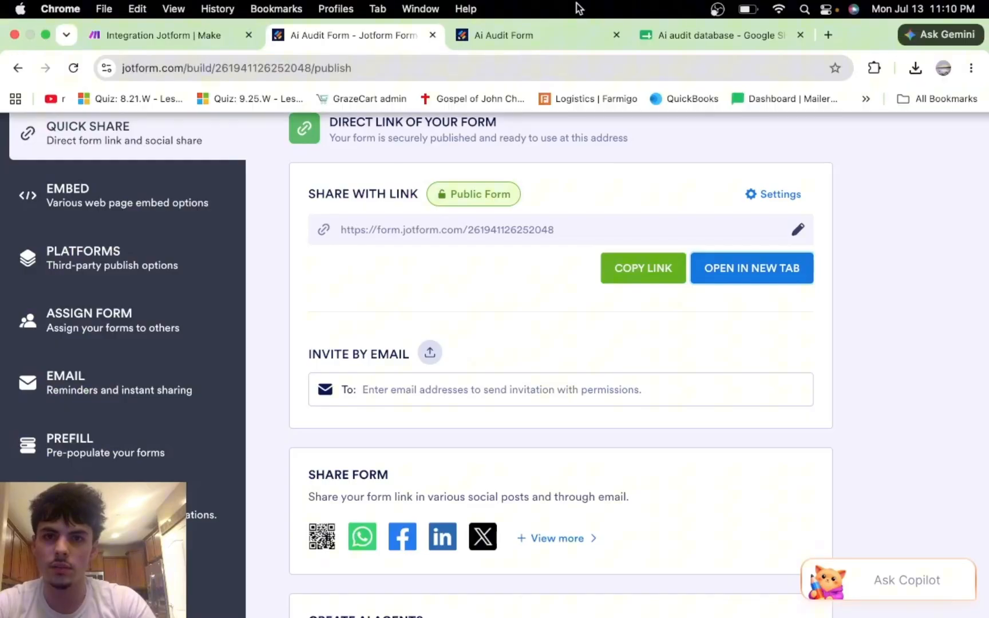
{"action": "left_click", "coordinate": [567, 39]}
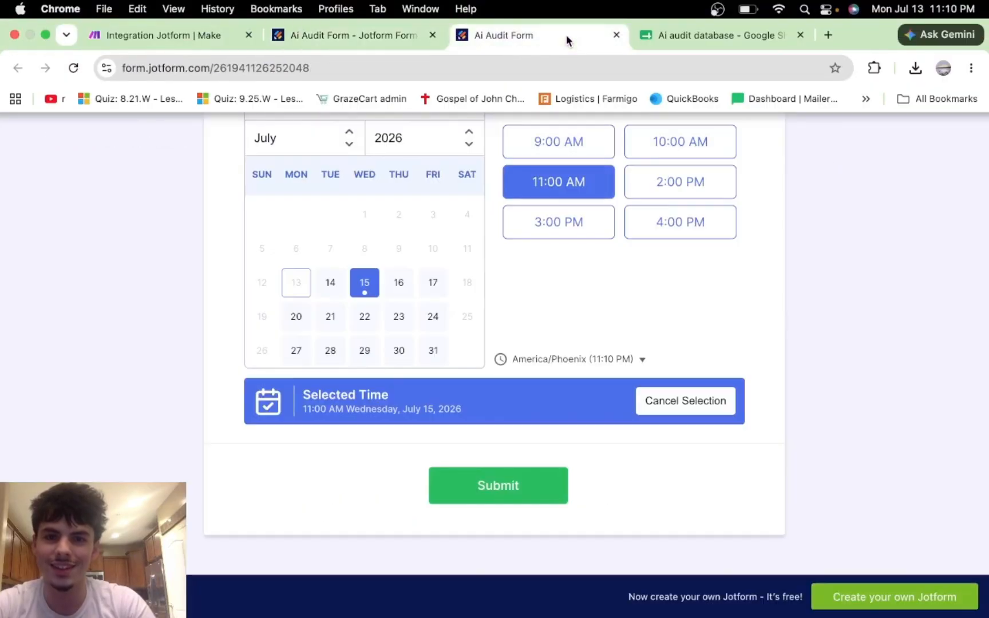
{"action": "left_click", "coordinate": [527, 486]}
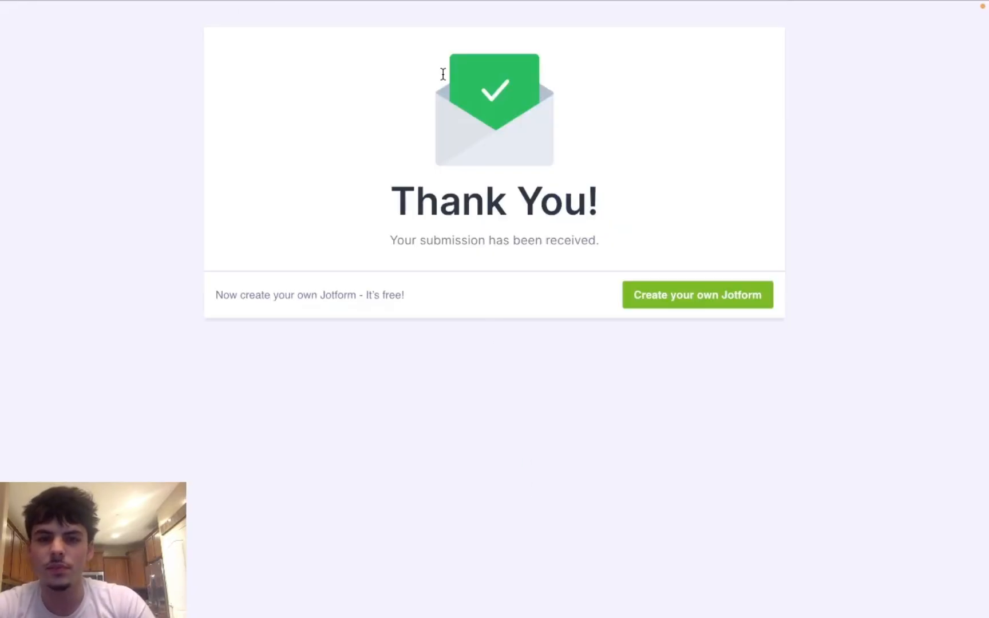
{"action": "left_click", "coordinate": [143, 35]}
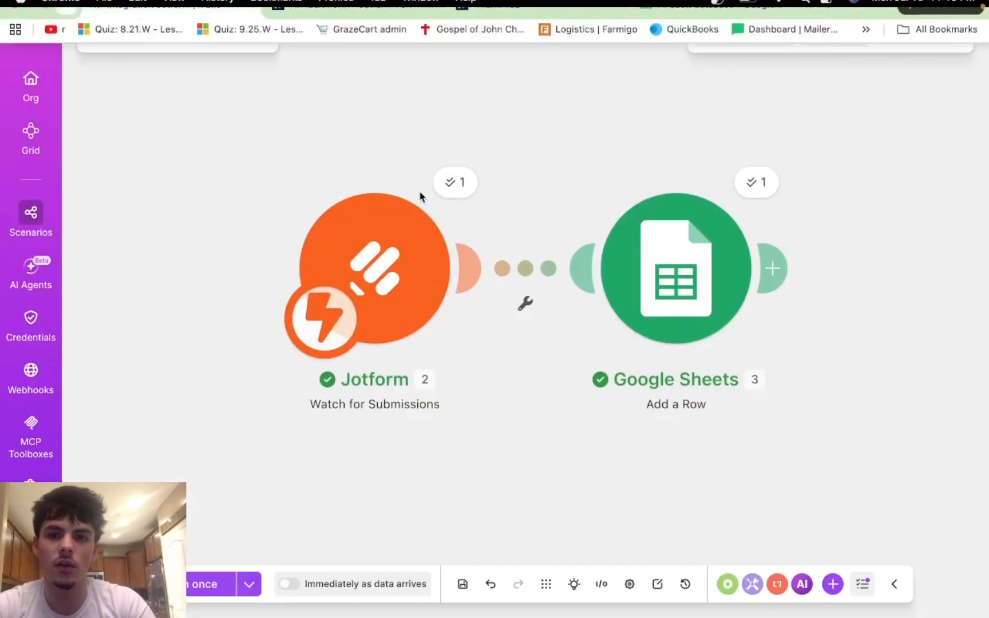
{"action": "left_click", "coordinate": [452, 183]}
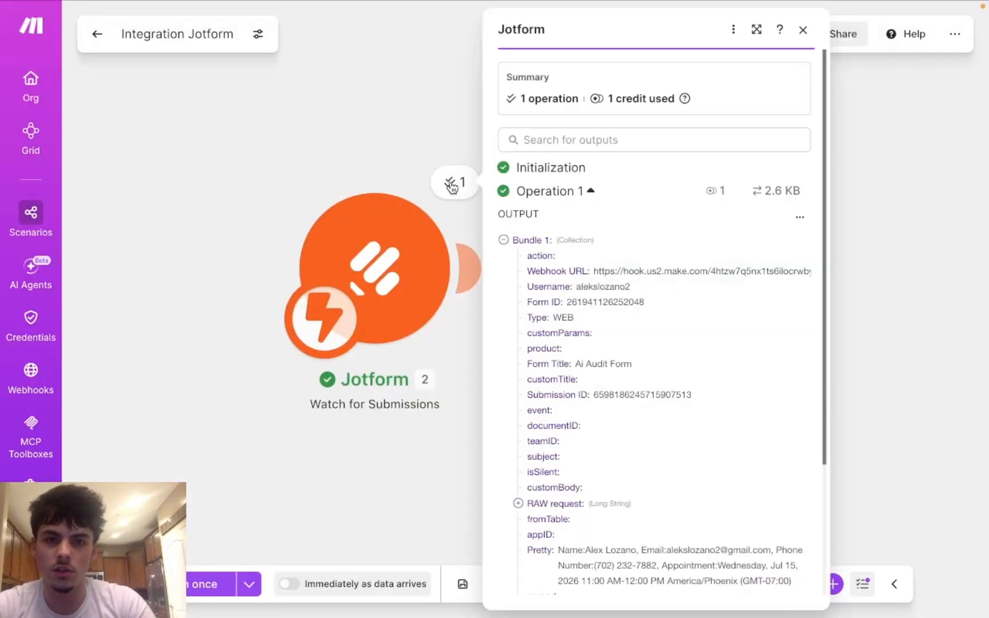
{"action": "scroll", "coordinate": [572, 298], "scroll_direction": "down", "scroll_amount": 3}
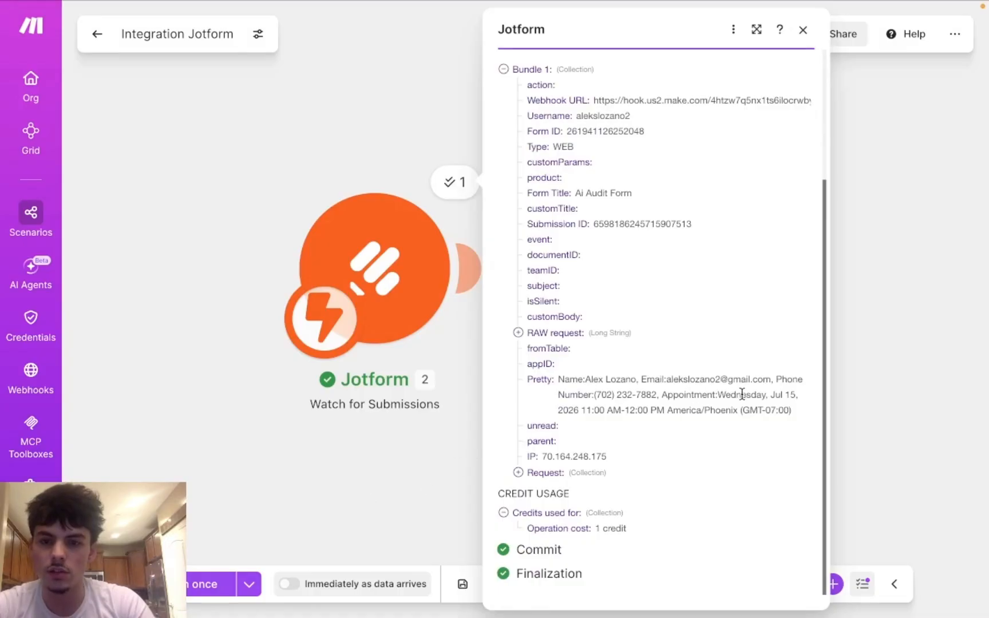
{"action": "left_click", "coordinate": [359, 469]}
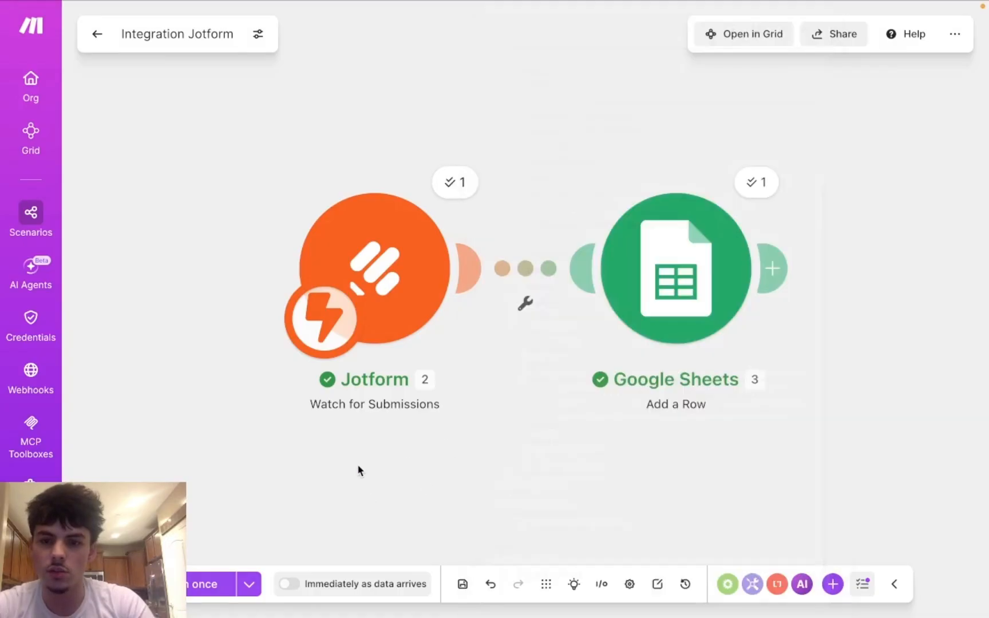
Step: Map the form's appointmentSlot-input_7 value into the Date Booked (E) column
{"action": "left_click", "coordinate": [708, 272]}
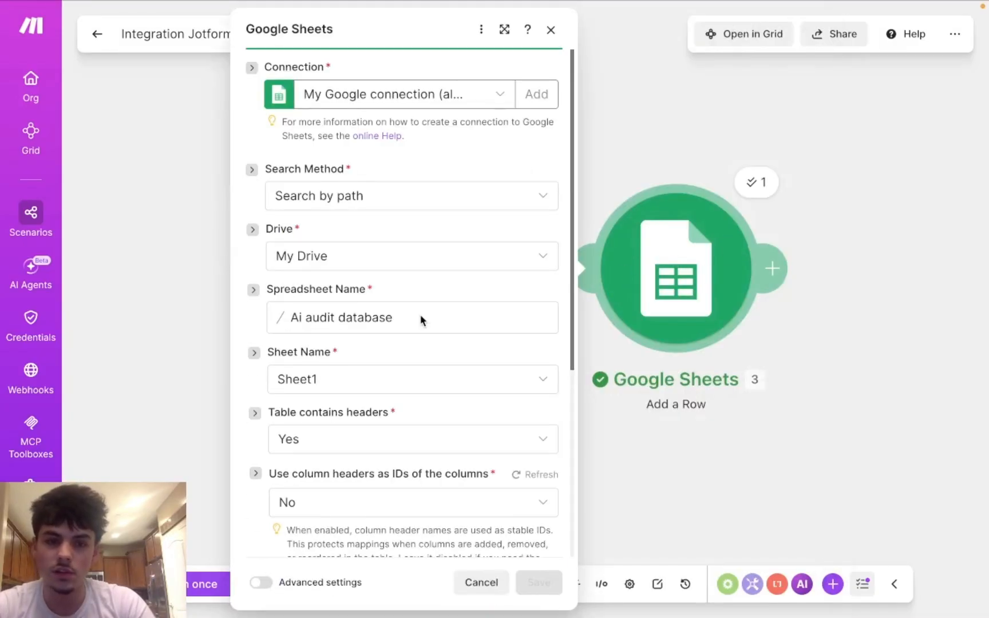
{"action": "scroll", "coordinate": [422, 320], "scroll_direction": "down", "scroll_amount": 3}
{"action": "scroll", "coordinate": [421, 319], "scroll_direction": "down", "scroll_amount": 3}
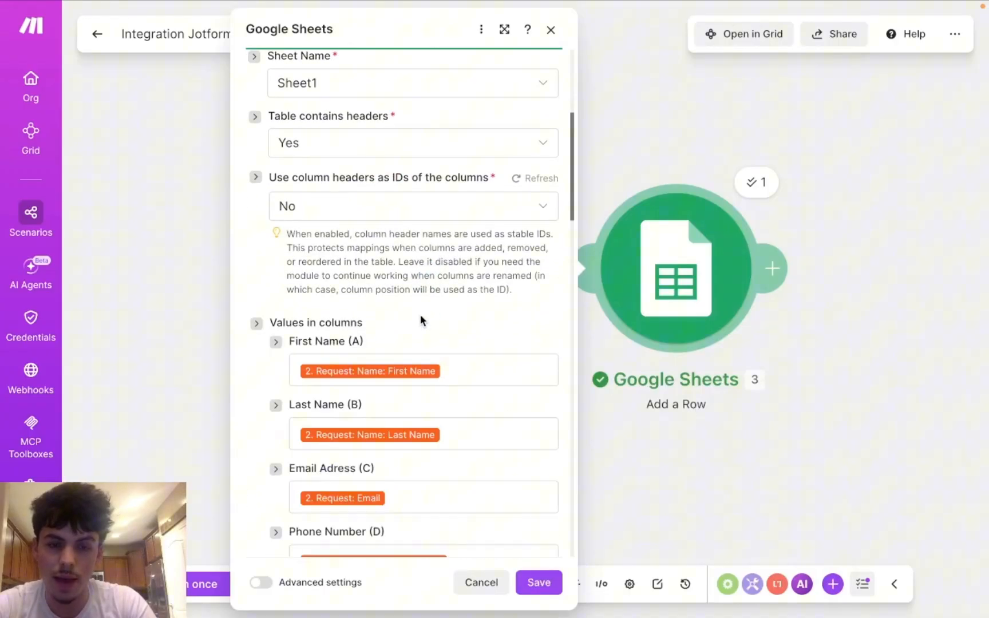
{"action": "scroll", "coordinate": [421, 319], "scroll_direction": "down", "scroll_amount": 5}
{"action": "scroll", "coordinate": [422, 319], "scroll_direction": "down", "scroll_amount": 1}
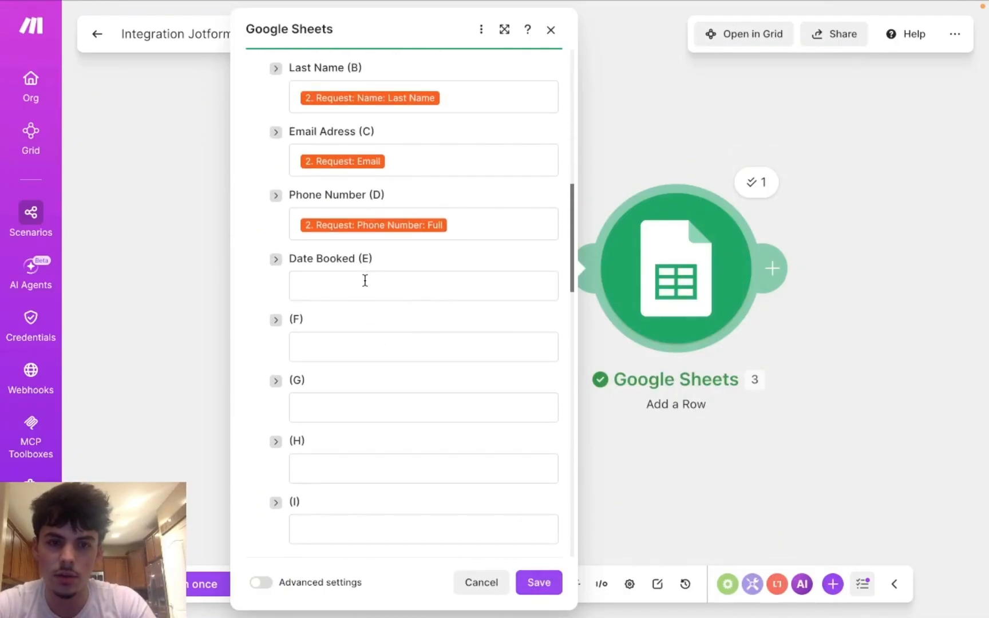
{"action": "left_click", "coordinate": [364, 280]}
{"action": "scroll", "coordinate": [639, 388], "scroll_direction": "down", "scroll_amount": 3}
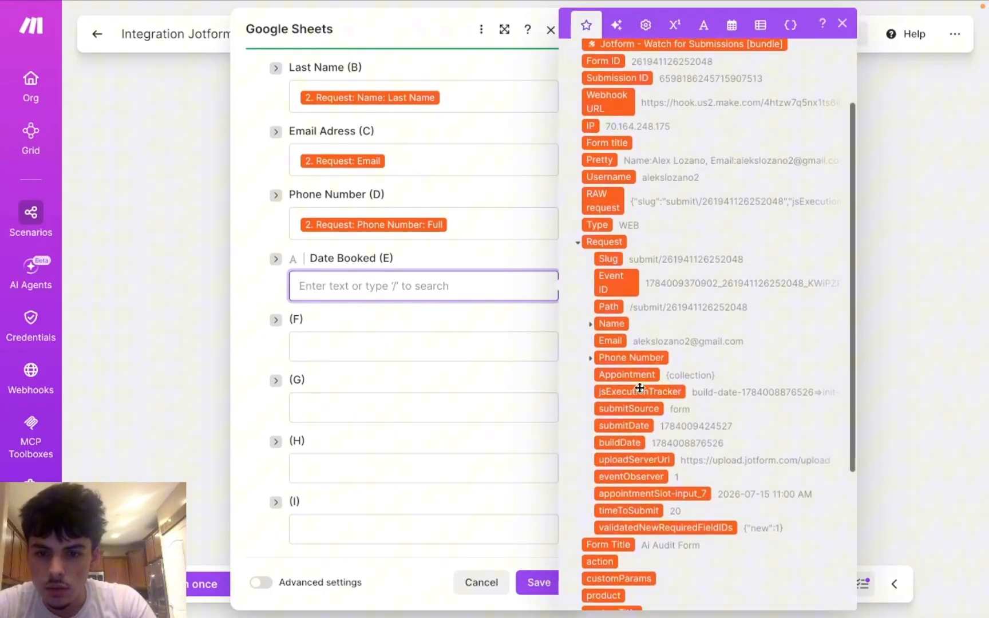
{"action": "scroll", "coordinate": [640, 388], "scroll_direction": "down", "scroll_amount": 1}
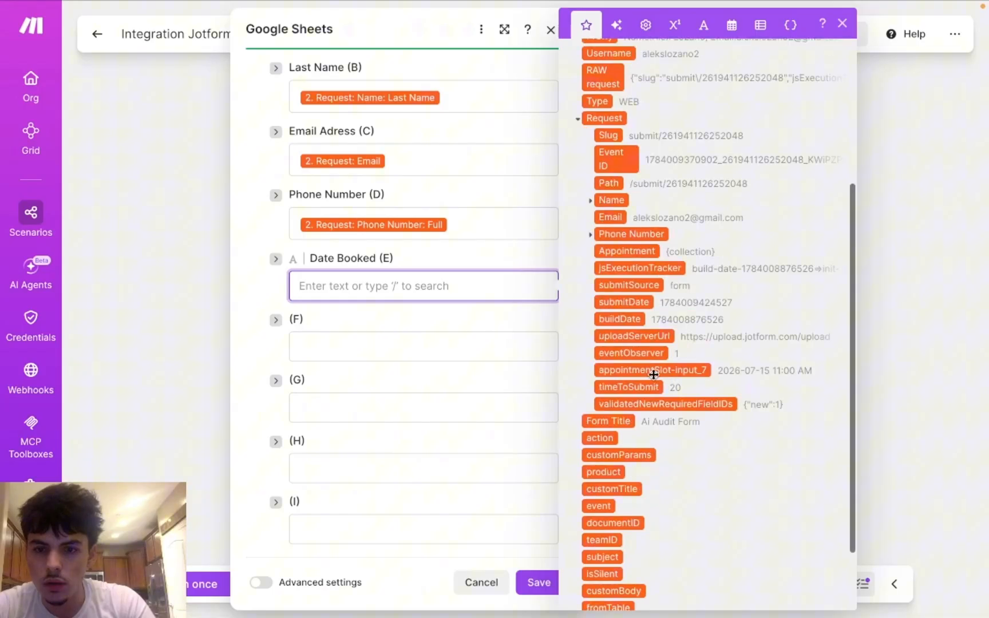
{"action": "scroll", "coordinate": [640, 438], "scroll_direction": "down", "scroll_amount": 2}
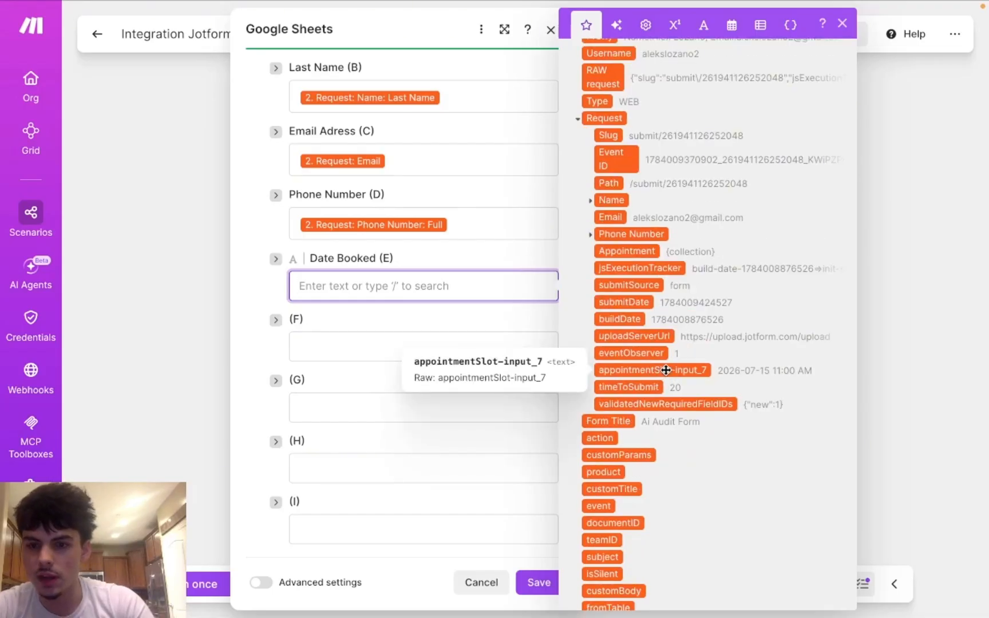
{"action": "scroll", "coordinate": [666, 370], "scroll_direction": "up", "scroll_amount": 3}
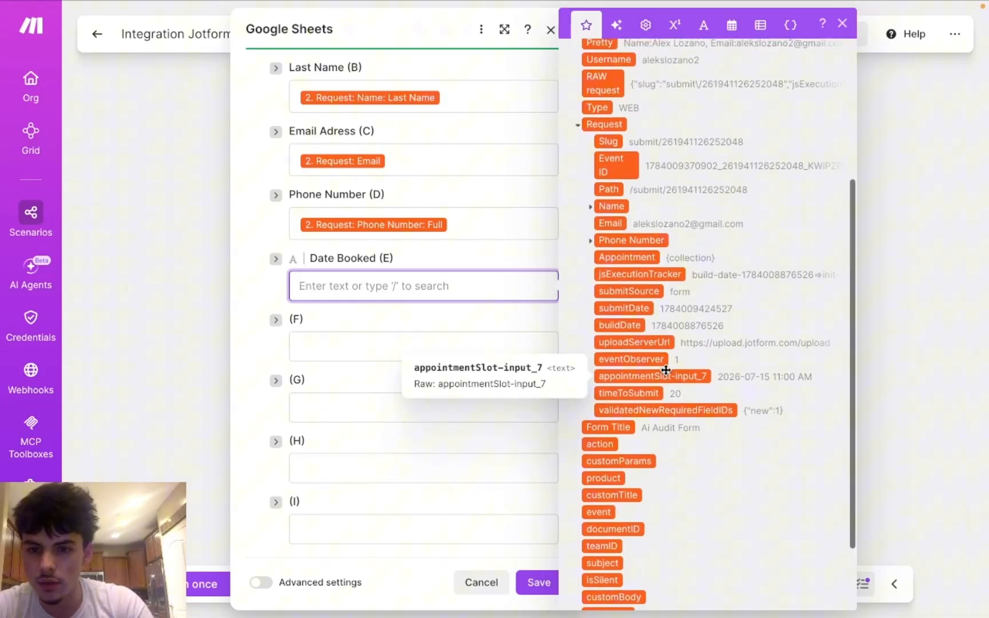
{"action": "scroll", "coordinate": [666, 370], "scroll_direction": "up", "scroll_amount": 3}
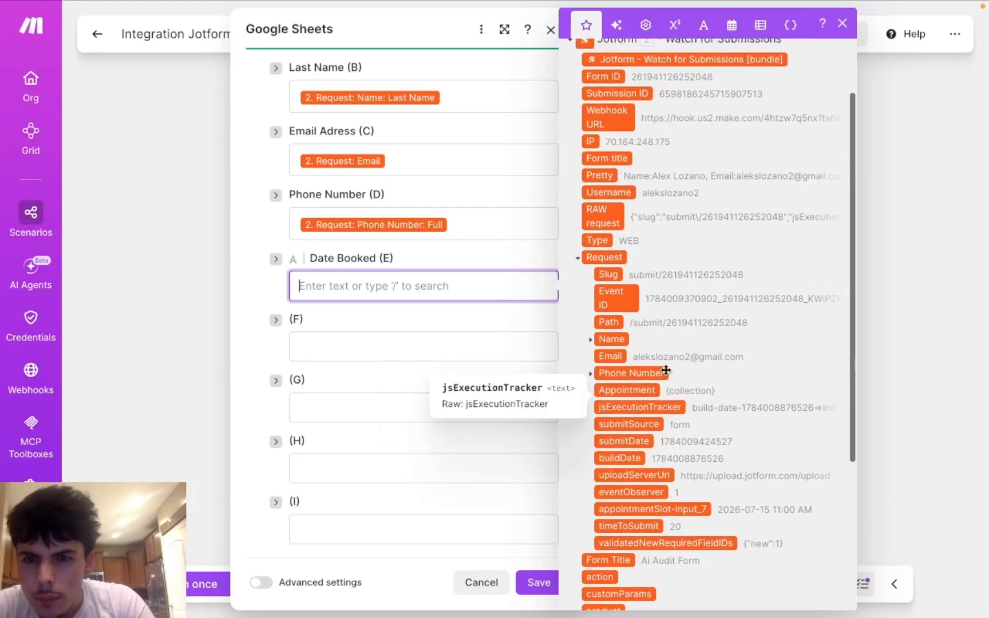
{"action": "scroll", "coordinate": [666, 372], "scroll_direction": "down", "scroll_amount": 2}
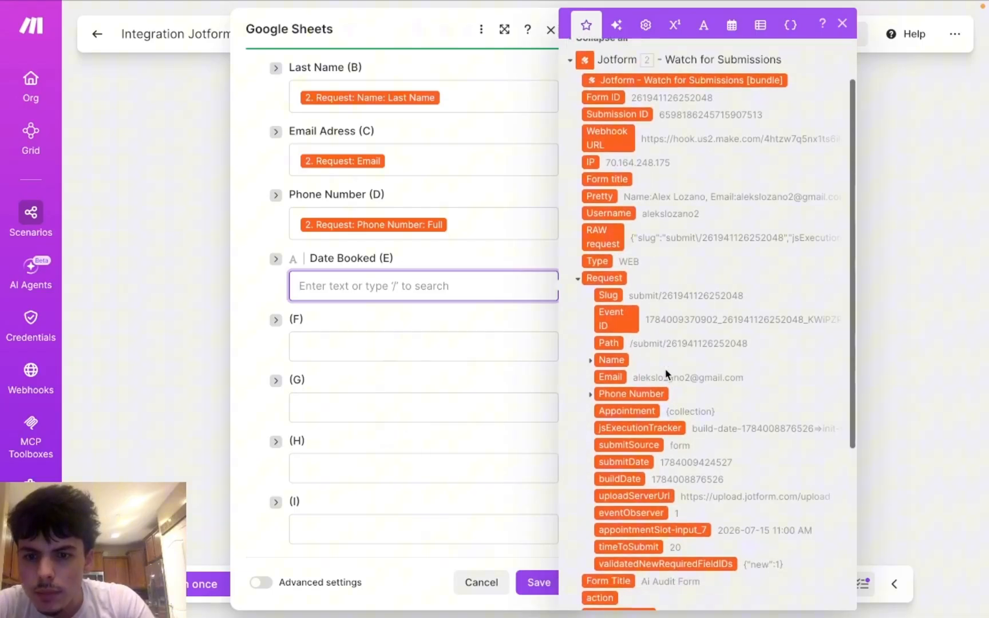
{"action": "scroll", "coordinate": [667, 373], "scroll_direction": "down", "scroll_amount": 5}
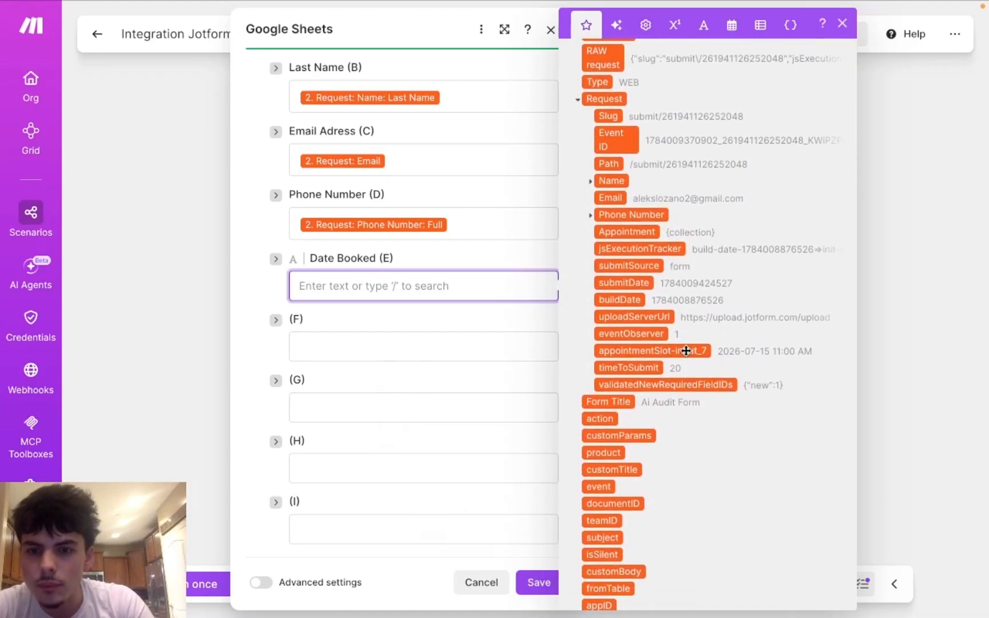
{"action": "left_click_drag", "start_coordinate": [685, 353], "coordinate": [475, 280]}
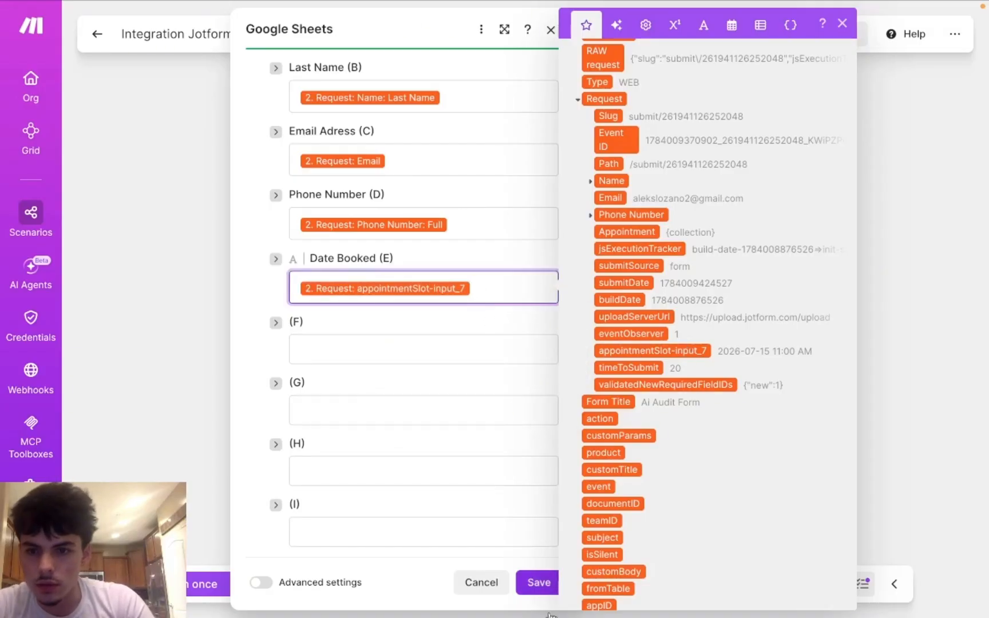
Step: Save the Google Sheets module and switch to the Ai audit database spreadsheet
{"action": "left_click", "coordinate": [533, 583]}
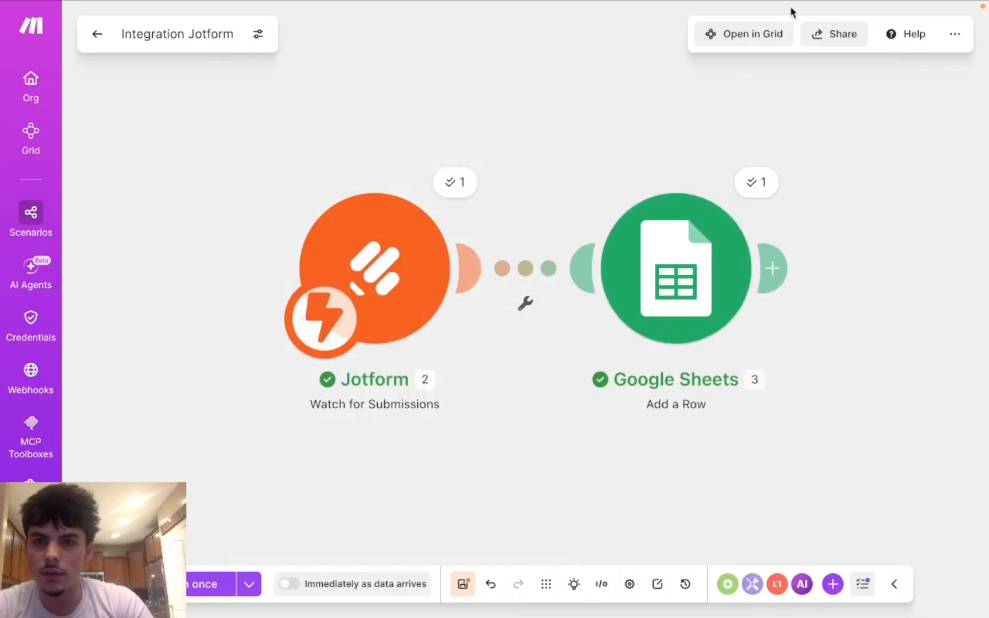
{"action": "mouse_move", "coordinate": [791, 6]}
{"action": "left_click", "coordinate": [704, 37]}
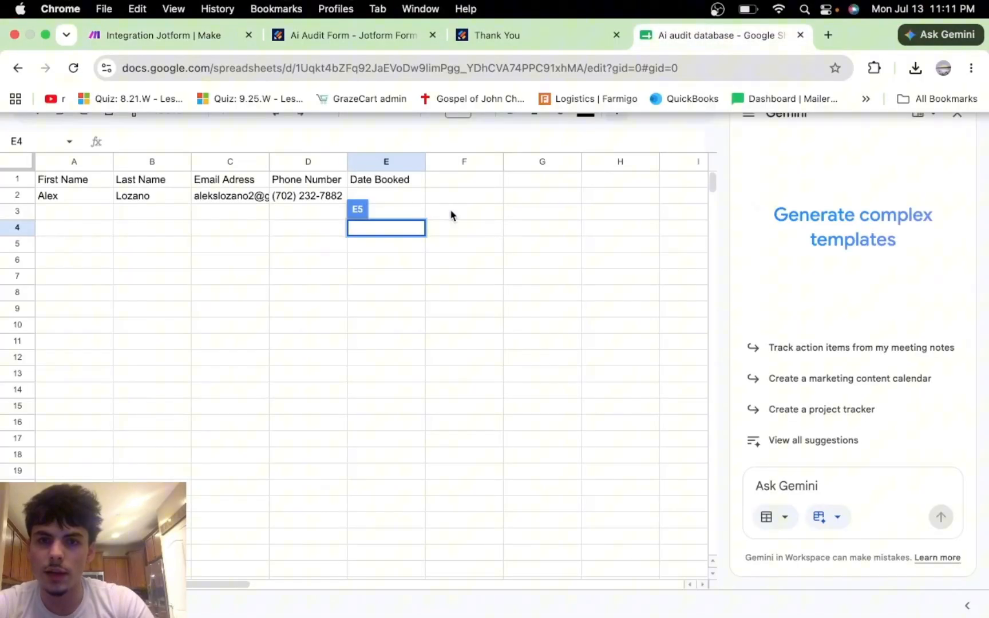
{"action": "left_click", "coordinate": [316, 250]}
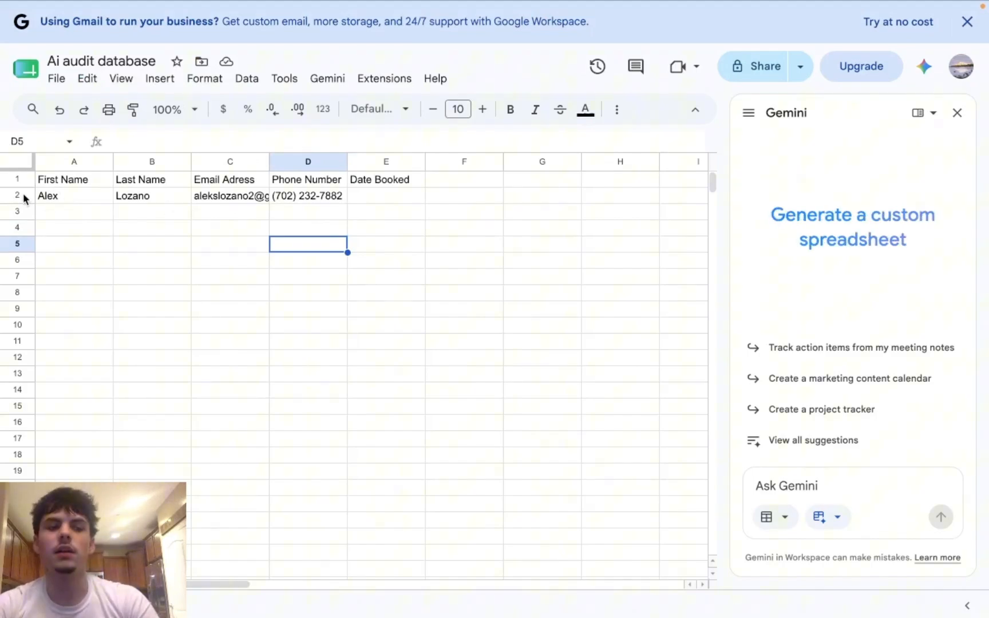
{"action": "left_click", "coordinate": [49, 198]}
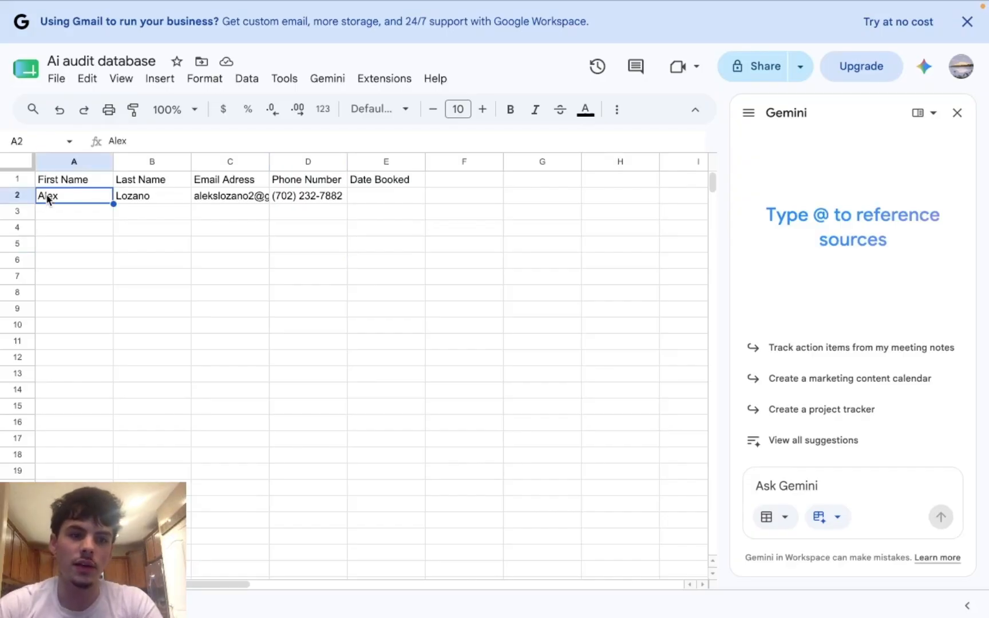
{"action": "left_click", "coordinate": [140, 202]}
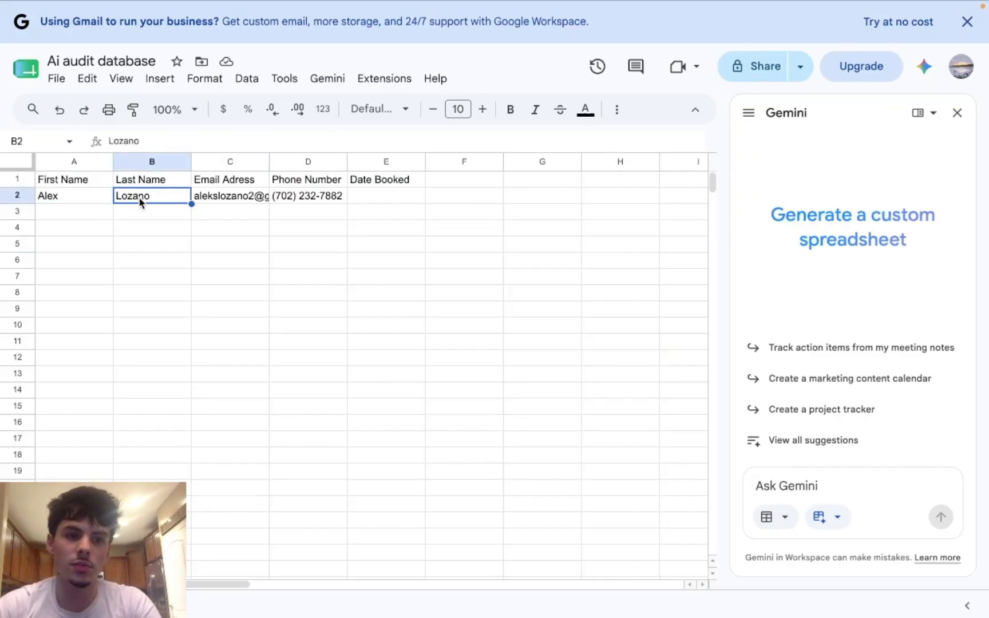
{"action": "left_click", "coordinate": [234, 200]}
{"action": "left_click", "coordinate": [297, 202]}
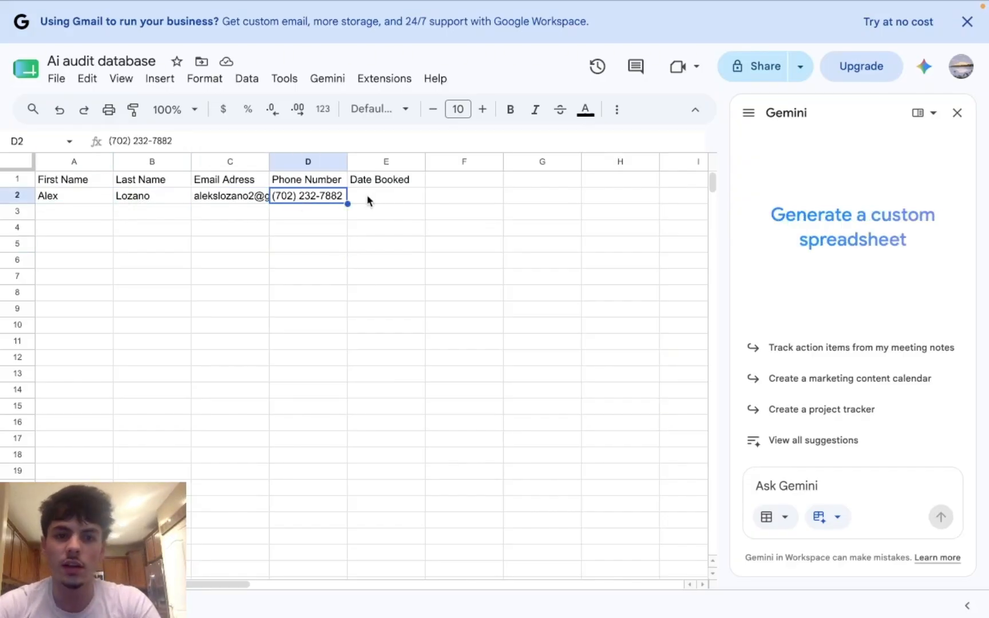
{"action": "left_click", "coordinate": [387, 193]}
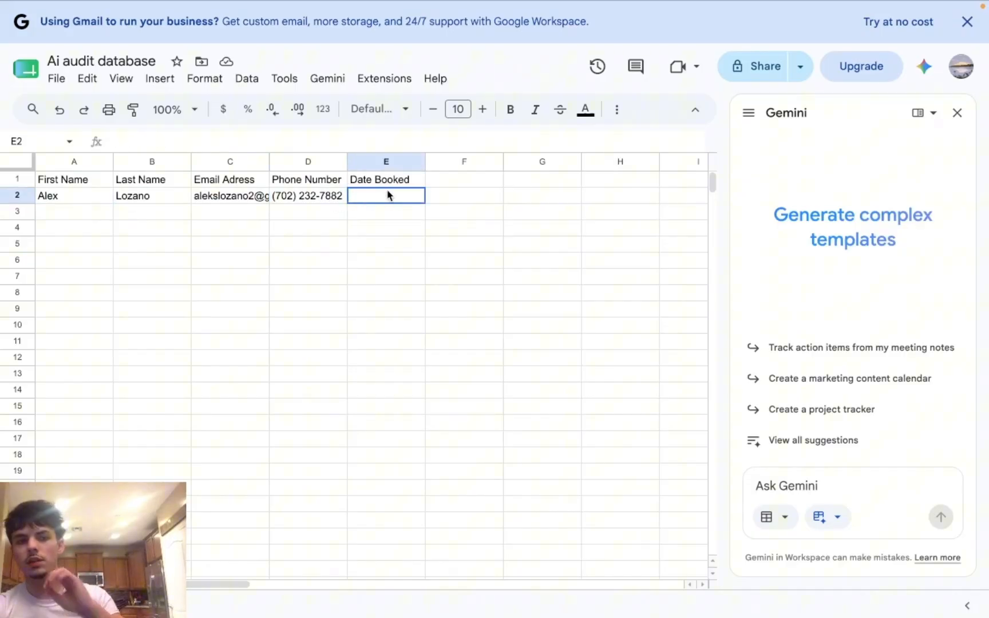
Step: Widen the Email Adress column C and wrap its text
{"action": "left_click_drag", "start_coordinate": [272, 160], "coordinate": [337, 161]}
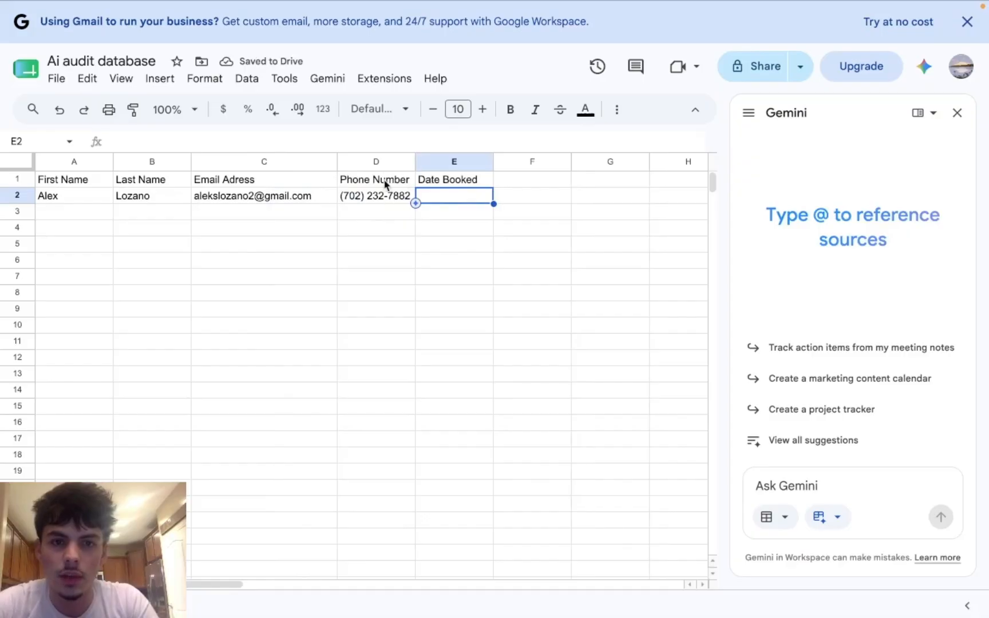
{"action": "left_click", "coordinate": [316, 161]}
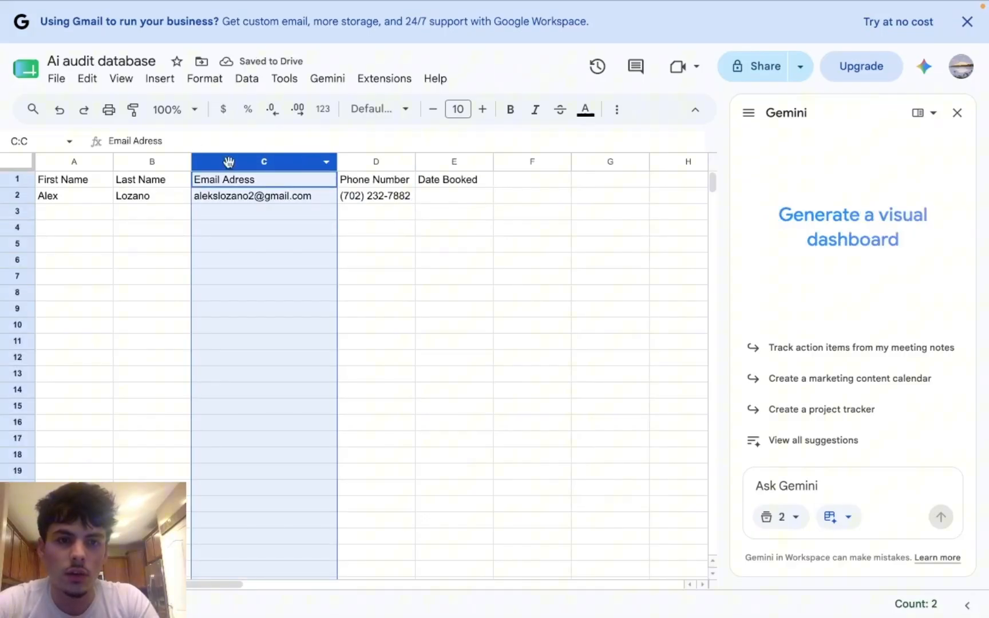
{"action": "left_click", "coordinate": [194, 80]}
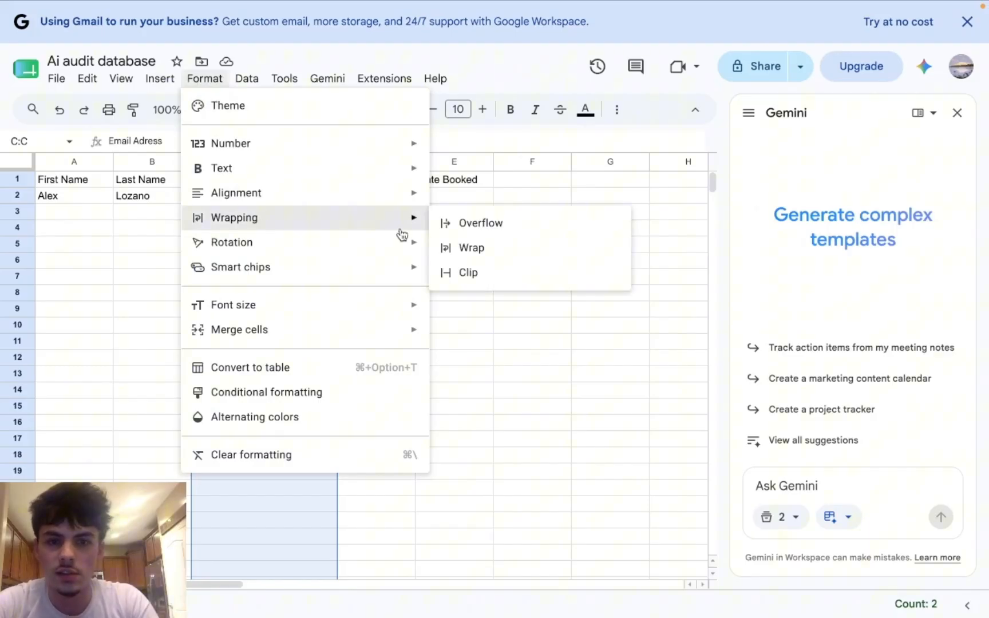
{"action": "left_click", "coordinate": [466, 252]}
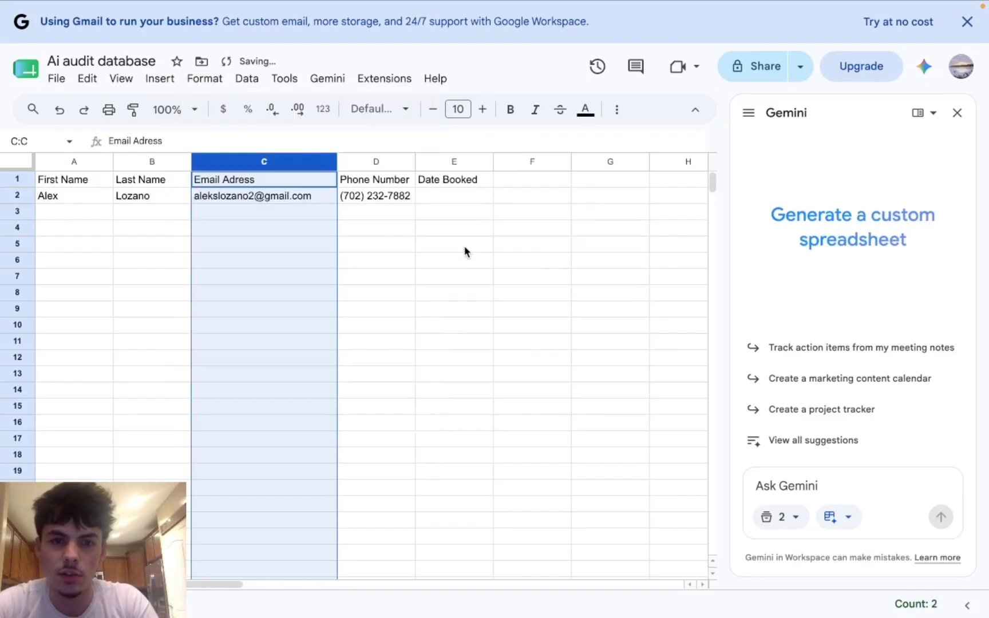
{"action": "left_click", "coordinate": [273, 219]}
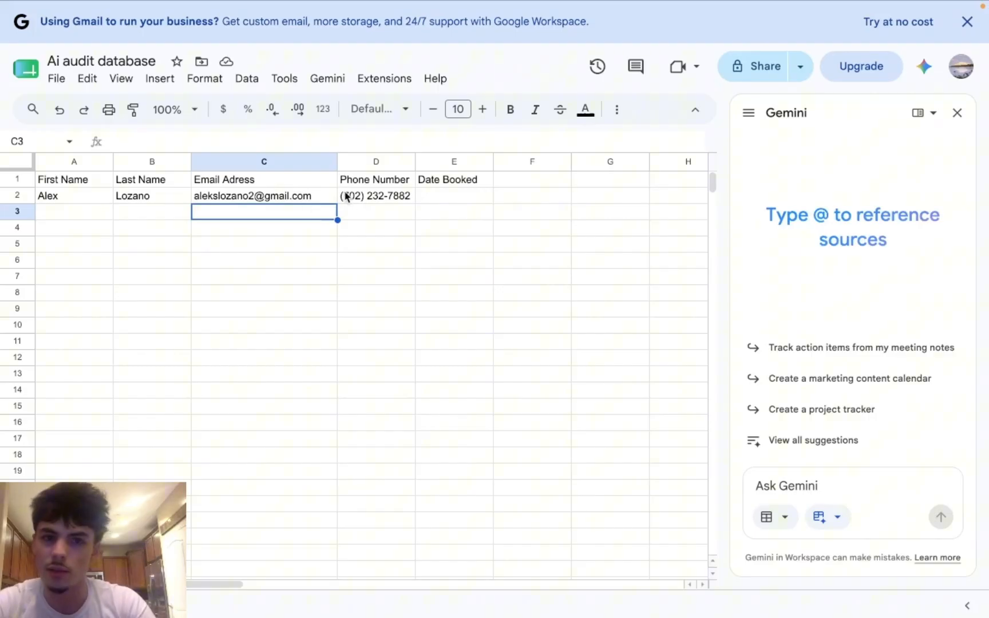
Step: Widen the Date Booked column E, whose test-row cell is still empty
{"action": "left_click", "coordinate": [93, 216]}
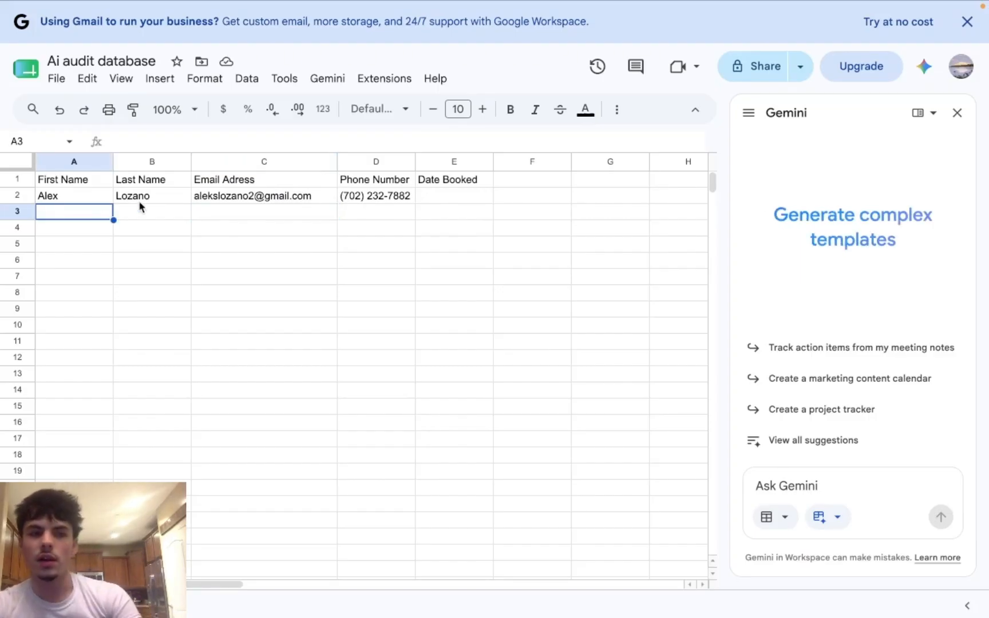
{"action": "left_click", "coordinate": [437, 196]}
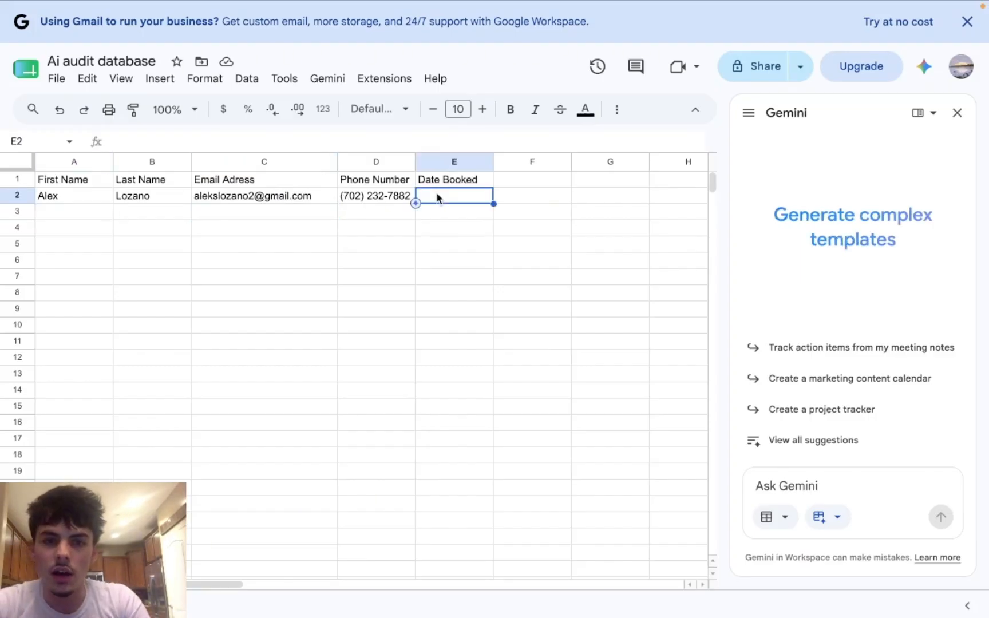
{"action": "left_click", "coordinate": [358, 225]}
{"action": "left_click", "coordinate": [324, 216]}
{"action": "left_click", "coordinate": [391, 217]}
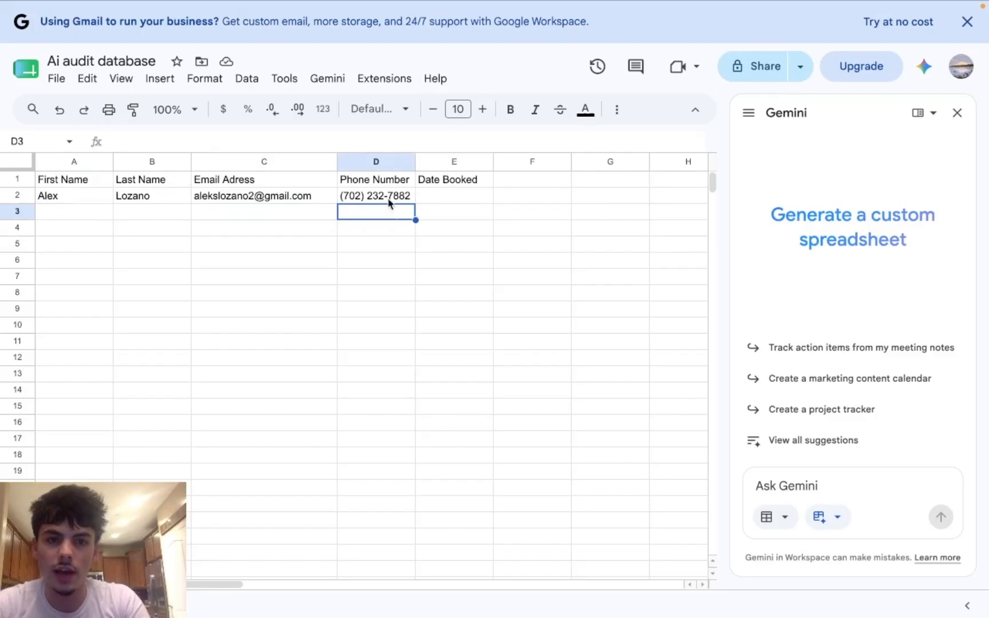
{"action": "left_click_drag", "start_coordinate": [496, 161], "coordinate": [550, 162]}
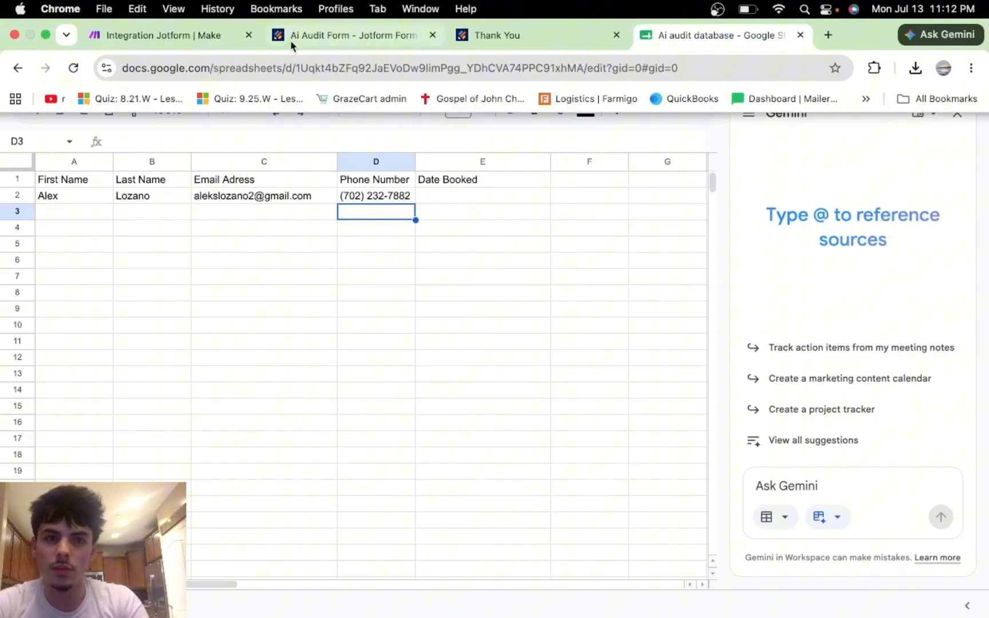
Step: Add a Gmail Send an email module after the Google Sheets Add a Row module
{"action": "left_click", "coordinate": [188, 37]}
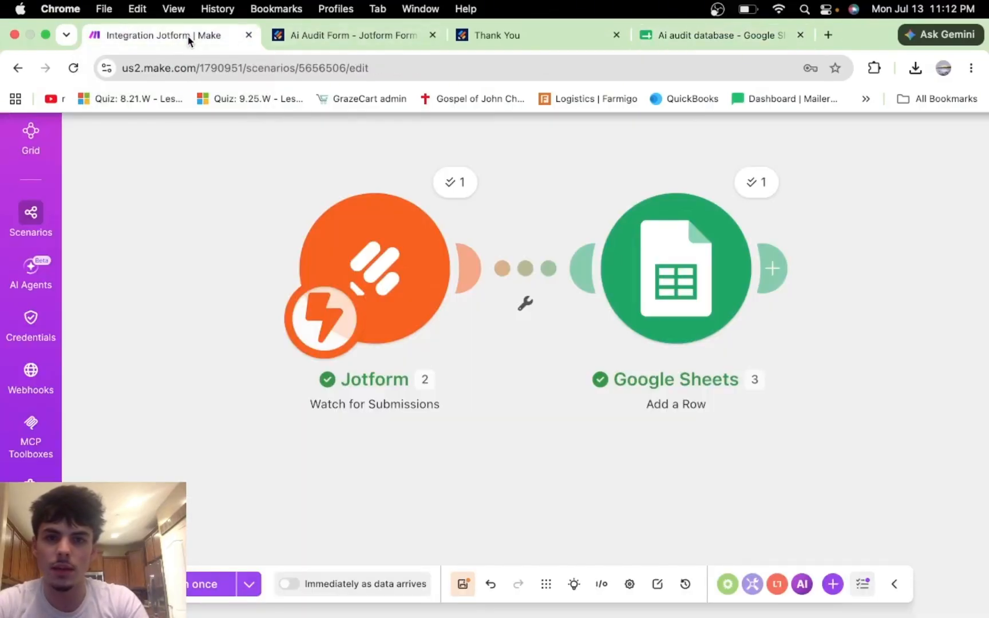
{"action": "left_click", "coordinate": [783, 264]}
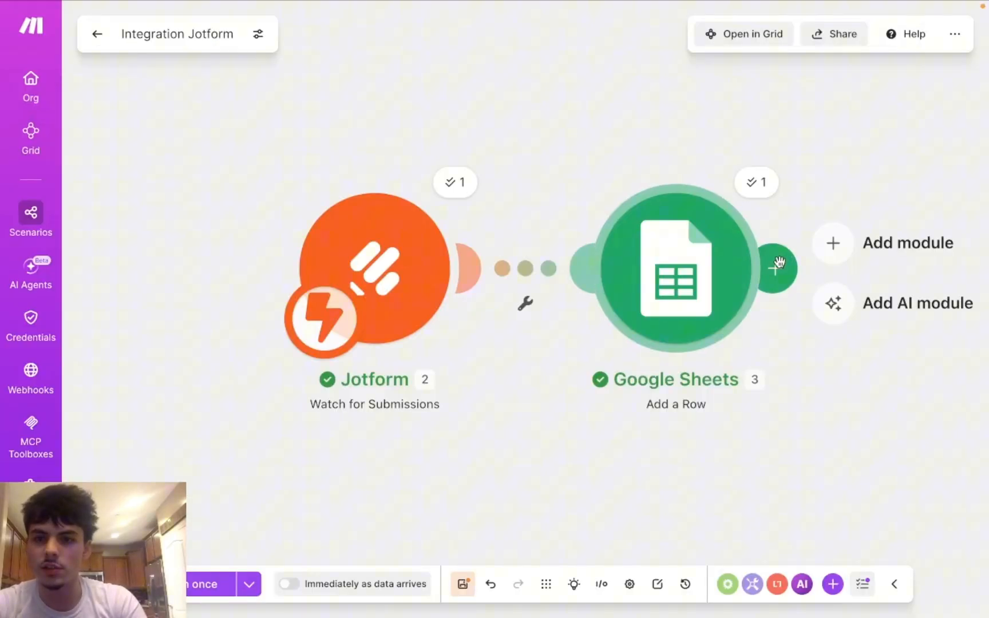
{"action": "left_click", "coordinate": [830, 243]}
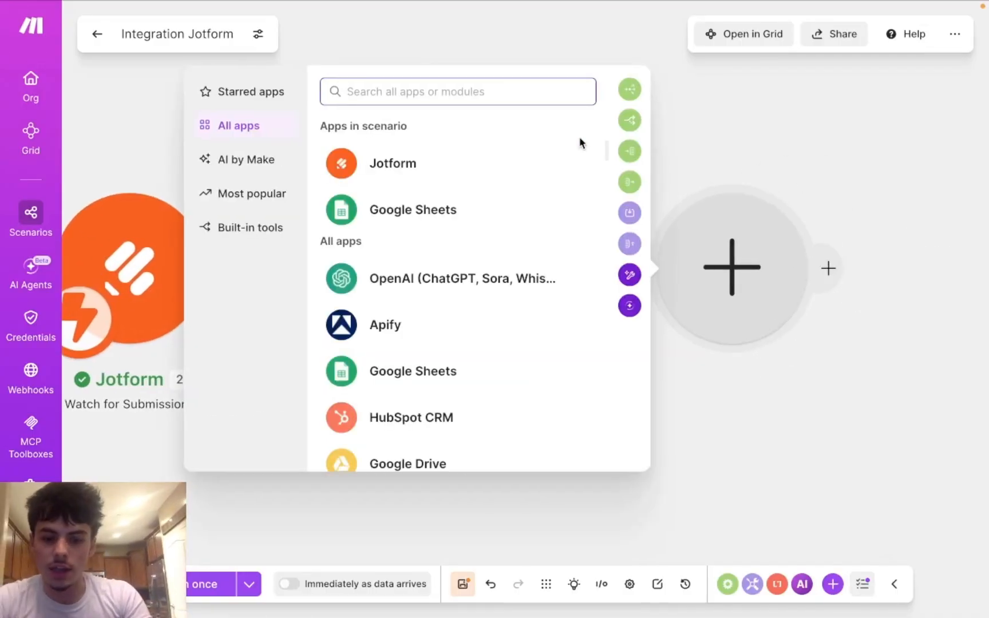
{"action": "type", "text": "gmial"}
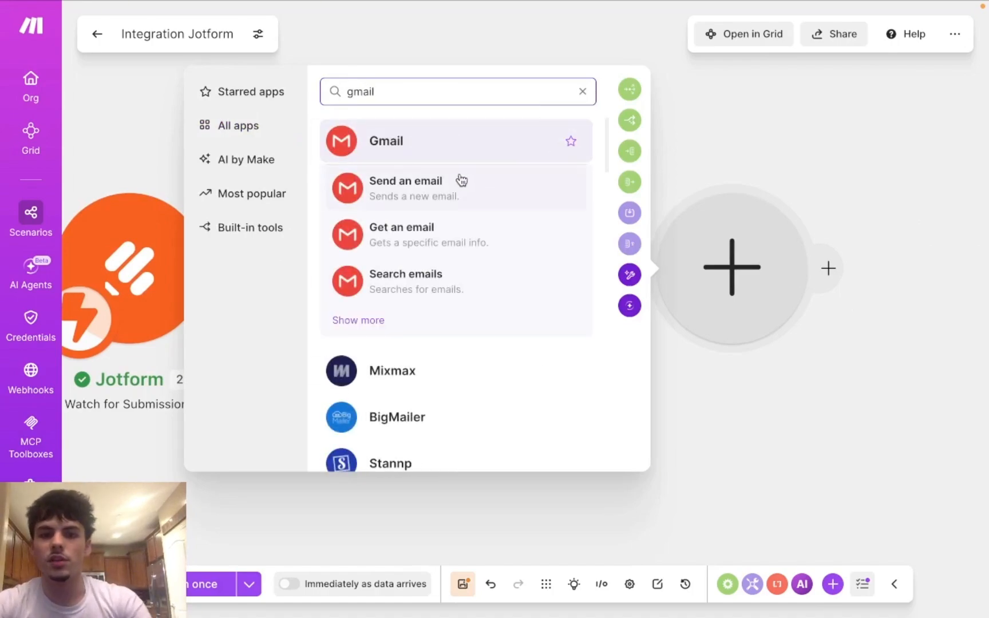
{"action": "left_click", "coordinate": [494, 192]}
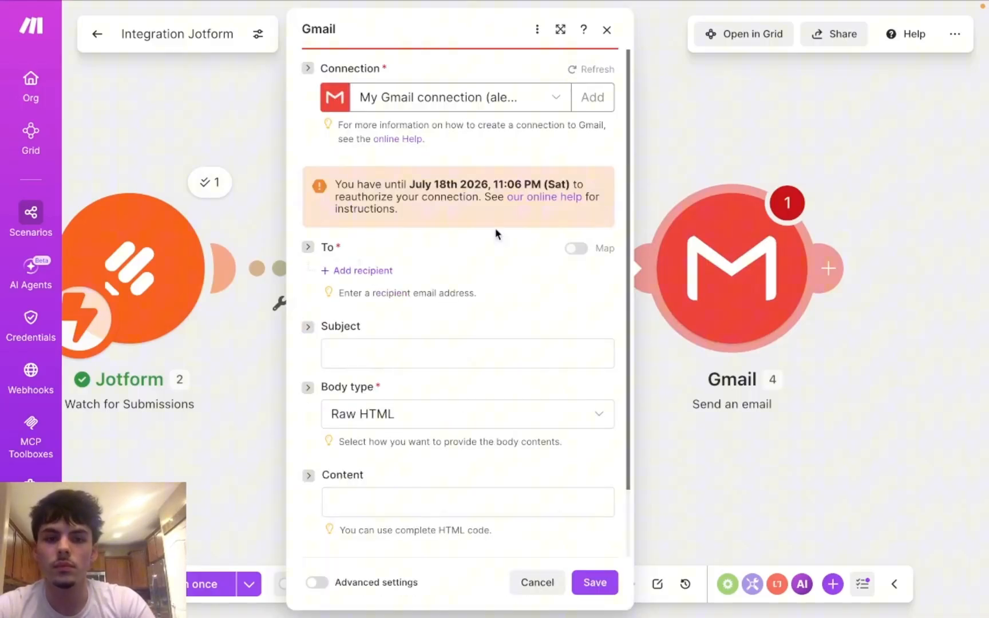
Step: Add a recipient and map Jotform's Request: Email into Recipient email address 1
{"action": "left_click", "coordinate": [338, 273]}
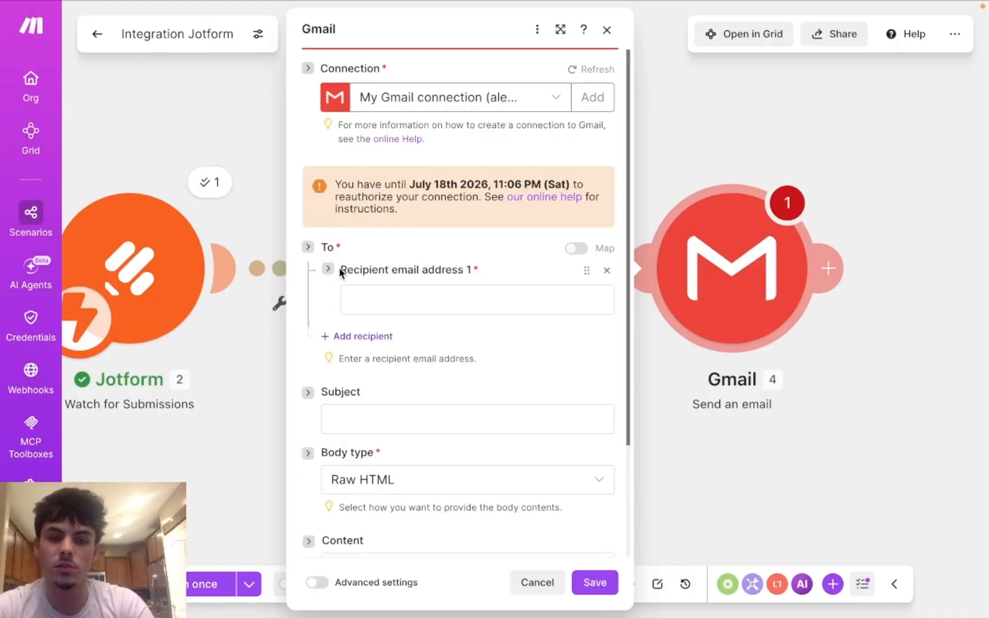
{"action": "left_click", "coordinate": [391, 300]}
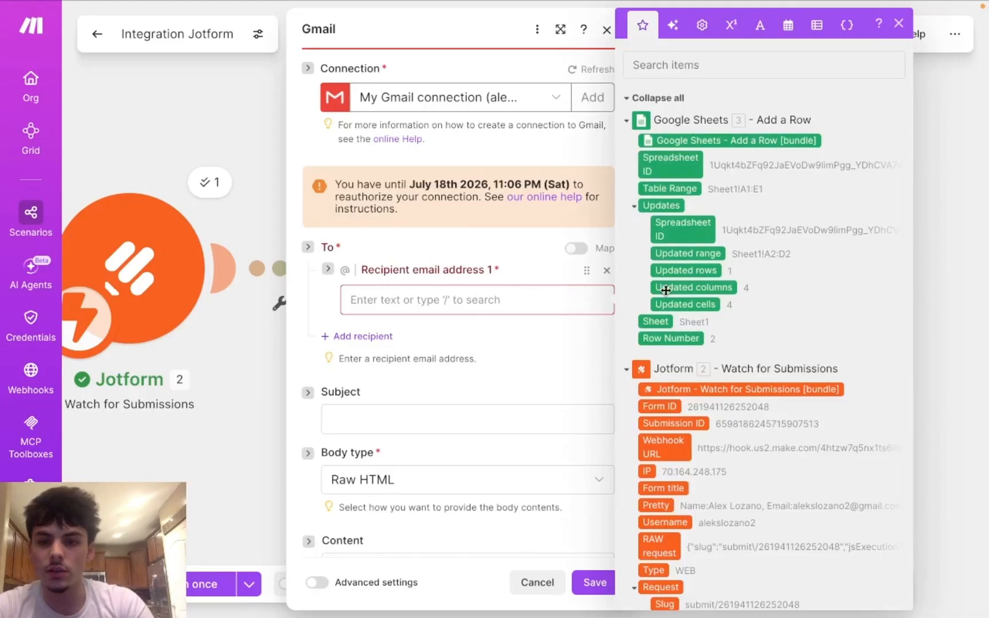
{"action": "scroll", "coordinate": [713, 340], "scroll_direction": "down", "scroll_amount": 5}
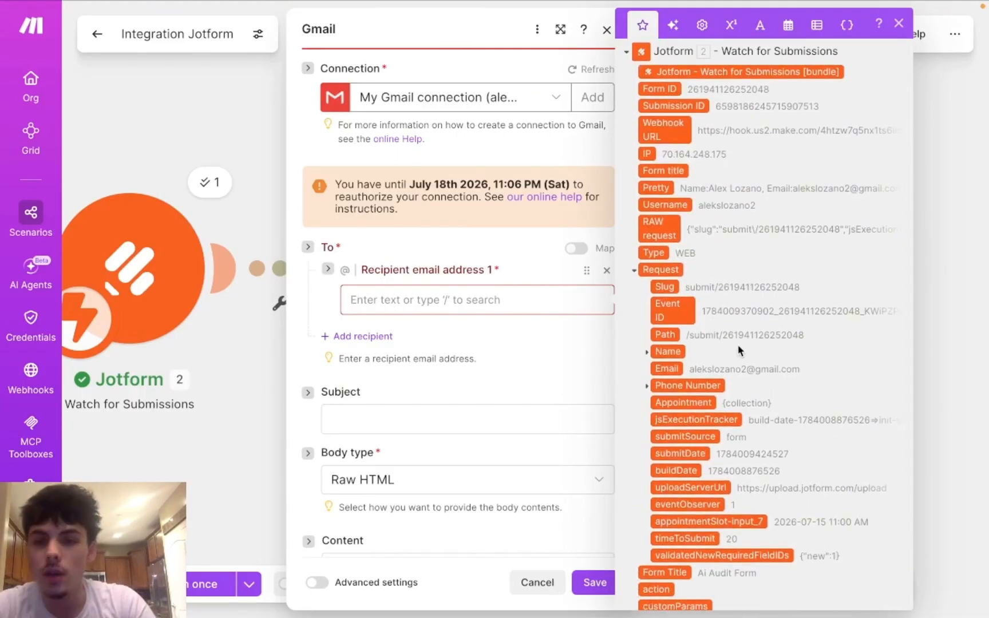
{"action": "scroll", "coordinate": [712, 339], "scroll_direction": "down", "scroll_amount": 3}
{"action": "left_click_drag", "start_coordinate": [665, 293], "coordinate": [519, 301]}
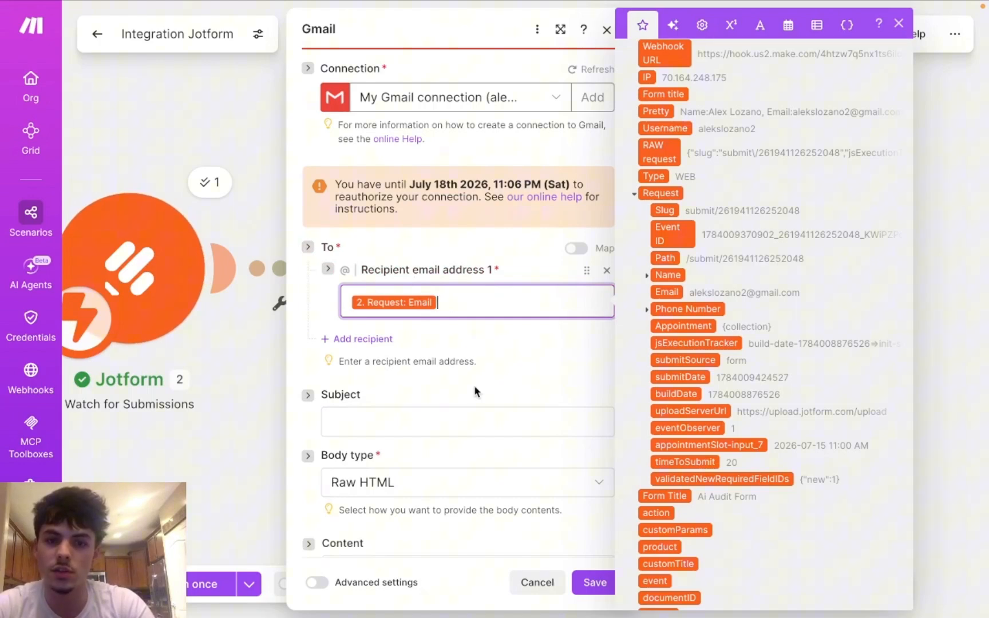
{"action": "left_click", "coordinate": [470, 401]}
{"action": "scroll", "coordinate": [440, 370], "scroll_direction": "down", "scroll_amount": 1}
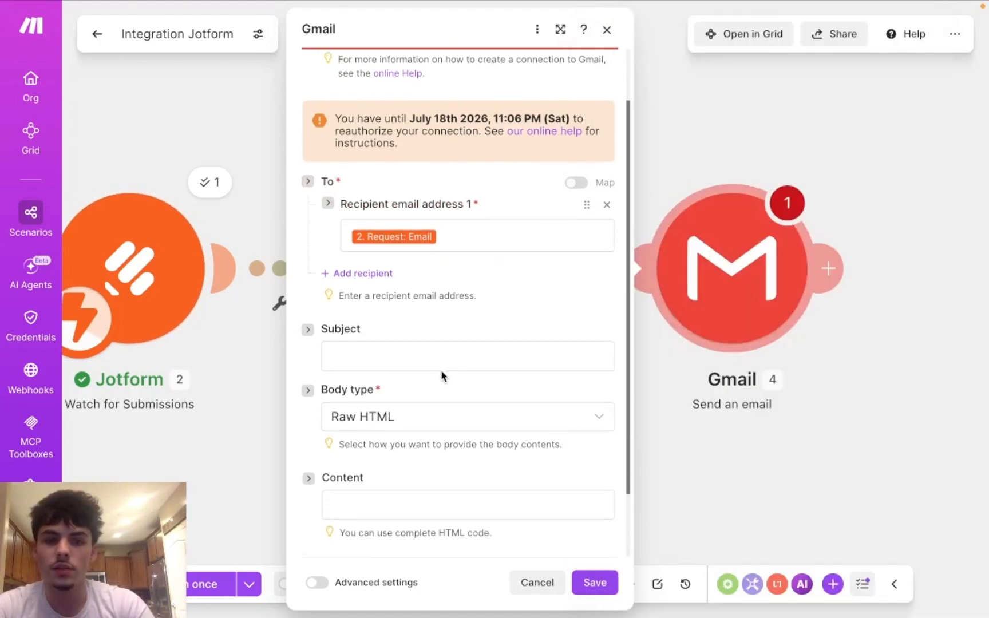
{"action": "scroll", "coordinate": [440, 370], "scroll_direction": "up", "scroll_amount": 2}
{"action": "scroll", "coordinate": [441, 375], "scroll_direction": "down", "scroll_amount": 2}
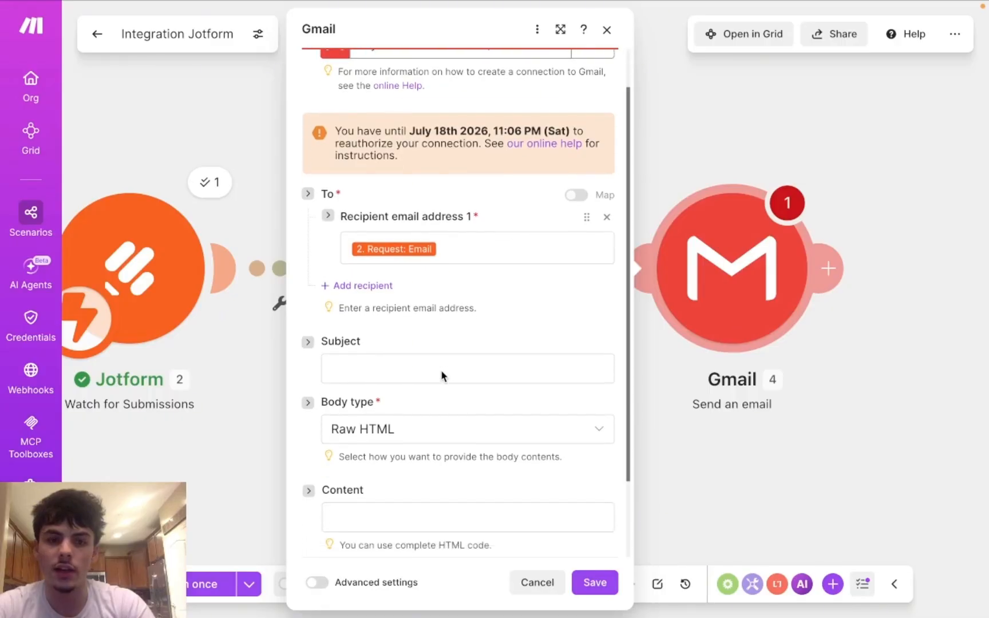
{"action": "left_click", "coordinate": [406, 337]}
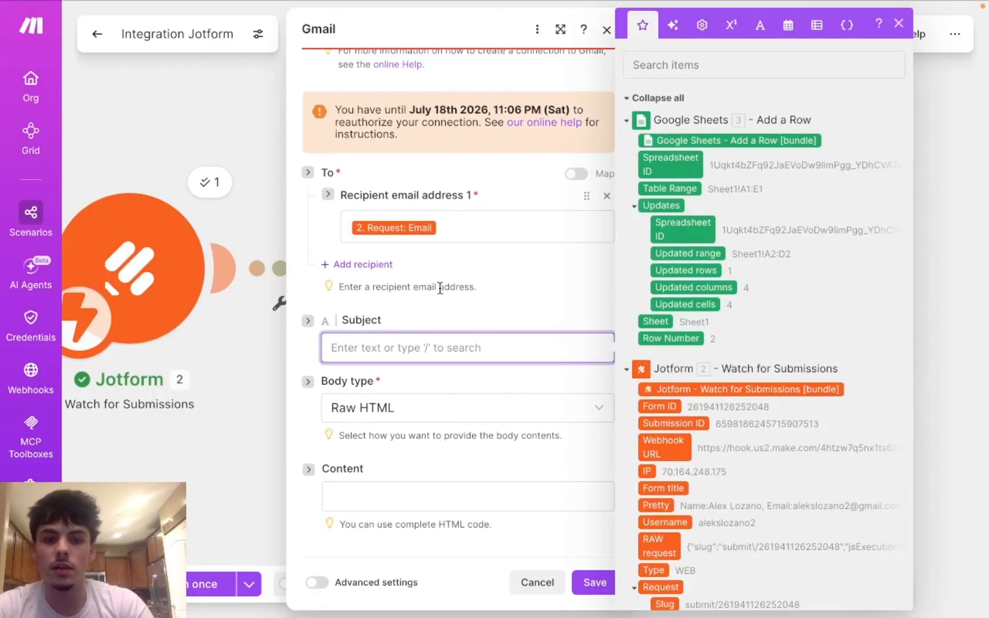
Step: Type the subject line 'Welcome to your AI audit'
{"action": "scroll", "coordinate": [448, 386], "scroll_direction": "down", "scroll_amount": 1}
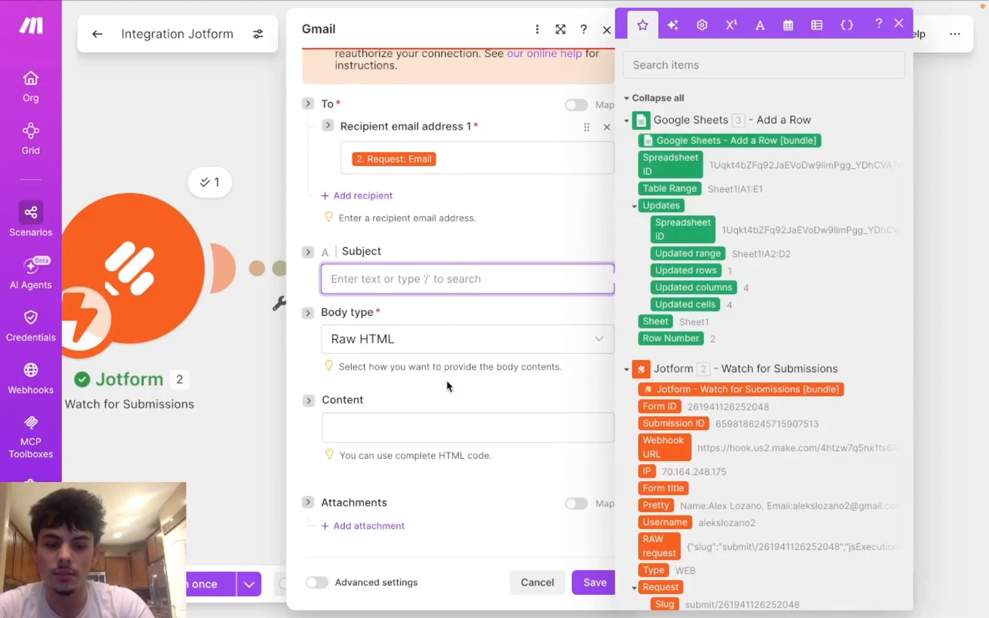
{"action": "type", "text": "W"}
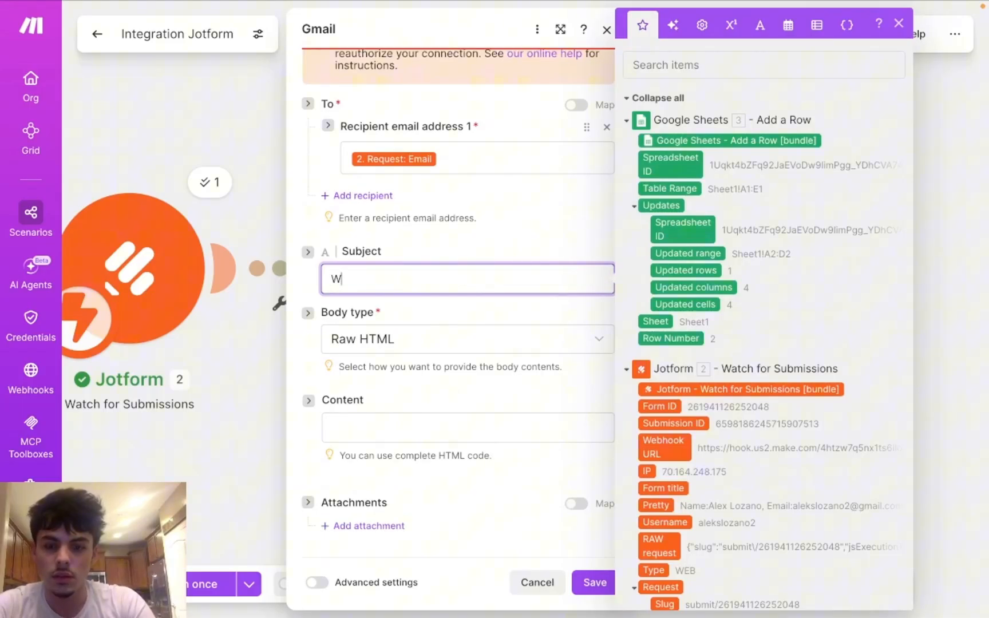
{"action": "type", "text": "elcome"}
{"action": "key", "text": "BackSpace"}
{"action": "key", "text": "BackSpace"}
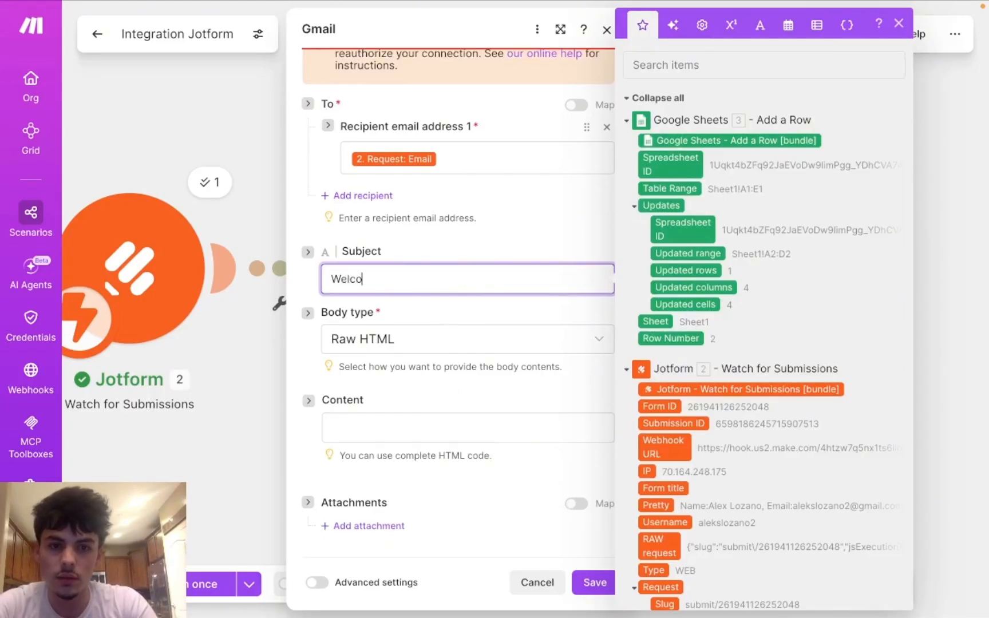
{"action": "type", "text": "me "}
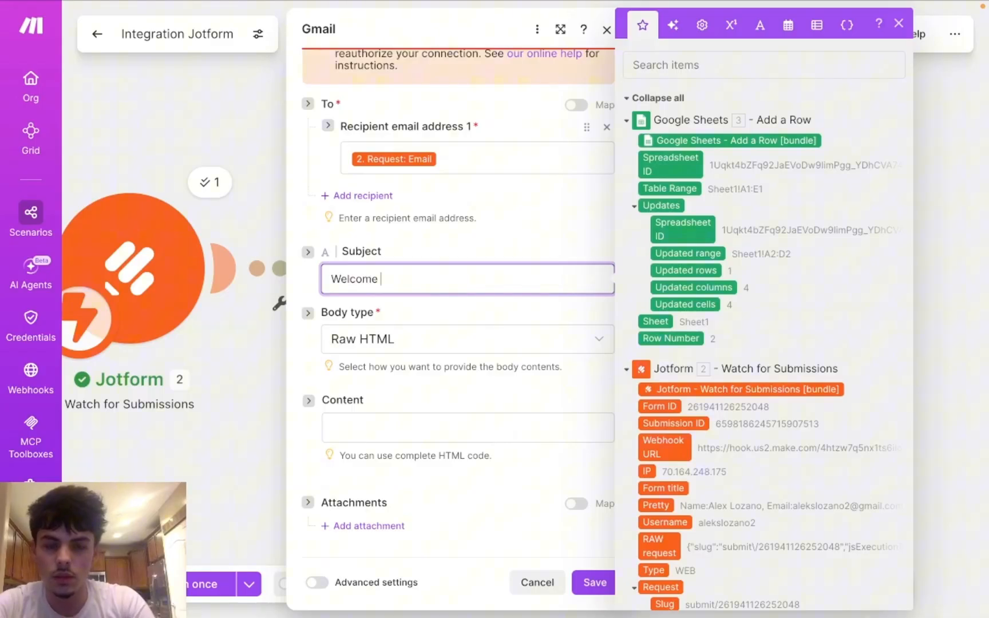
{"action": "type", "text": "to"}
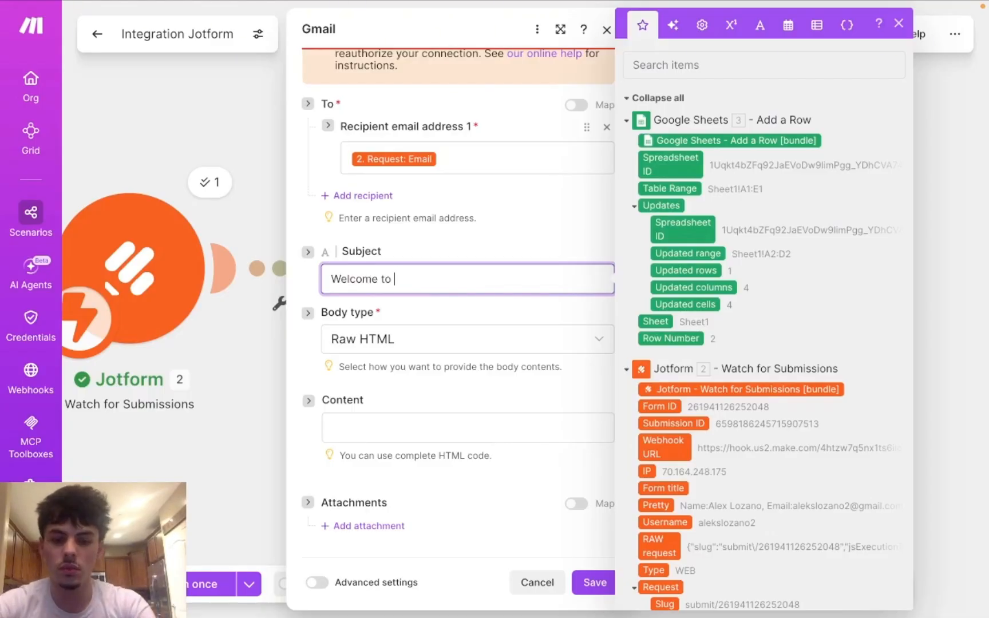
{"action": "type", "text": " you "}
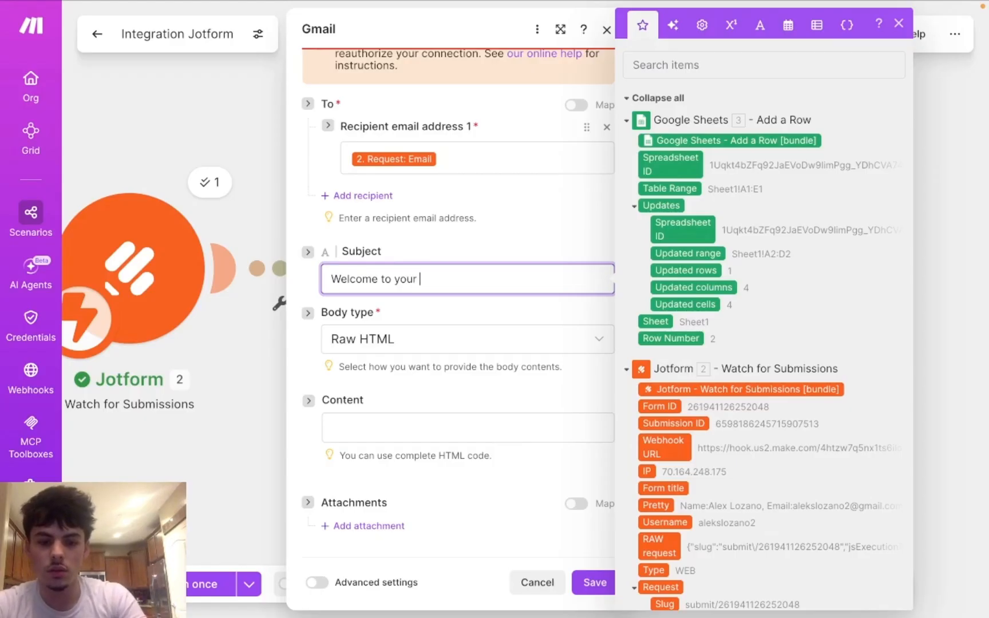
{"action": "type", "text": "r AI "}
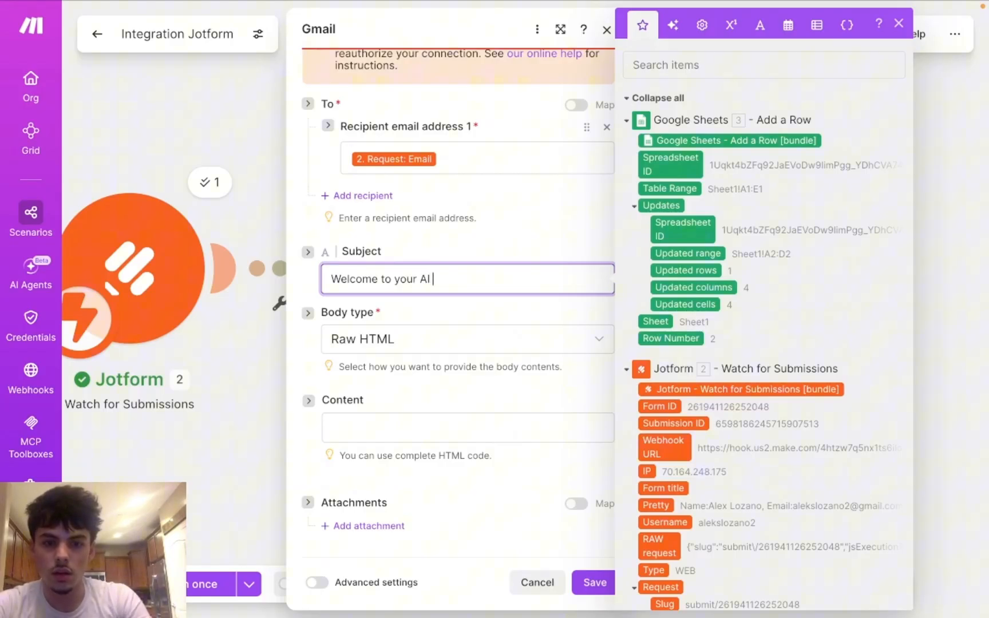
{"action": "type", "text": "audit"}
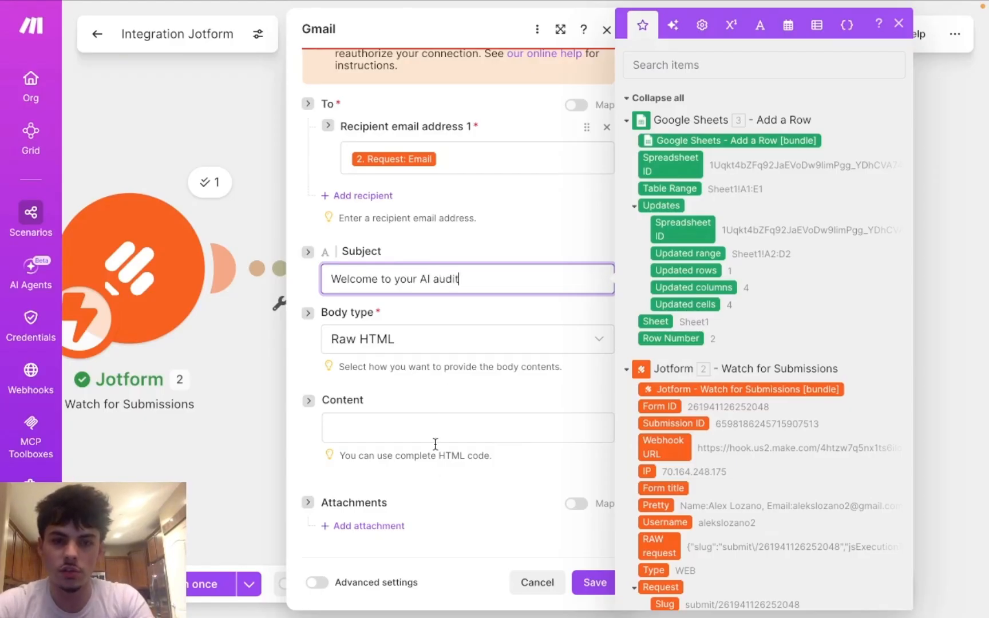
{"action": "left_click", "coordinate": [400, 394]}
{"action": "left_click", "coordinate": [405, 426]}
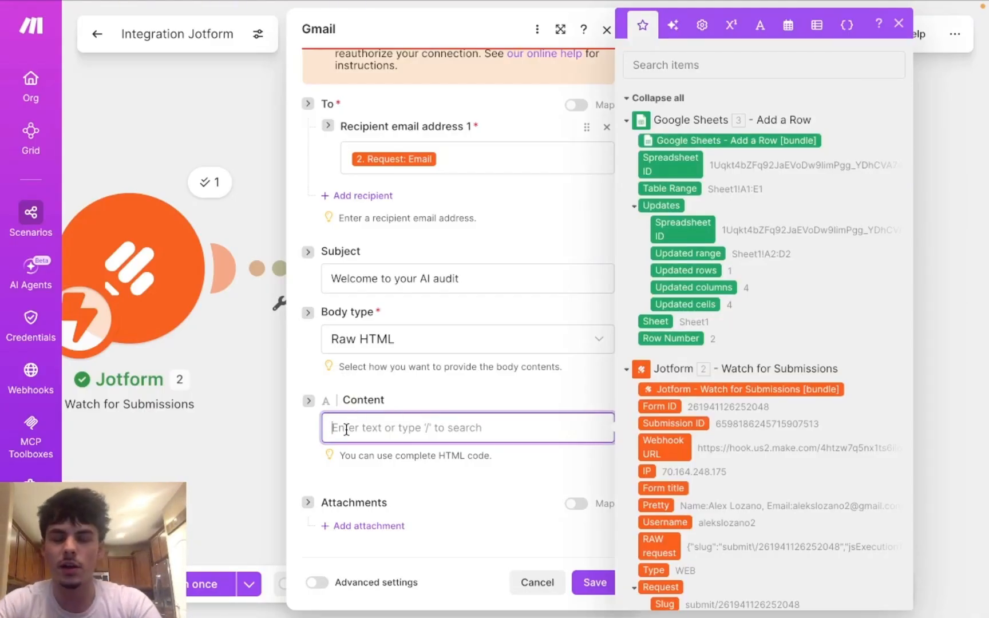
Step: Write the body 'We have got your form submission for your AI audit.' plus a 'Booked Time:' line
{"action": "scroll", "coordinate": [441, 395], "scroll_direction": "down", "scroll_amount": 1}
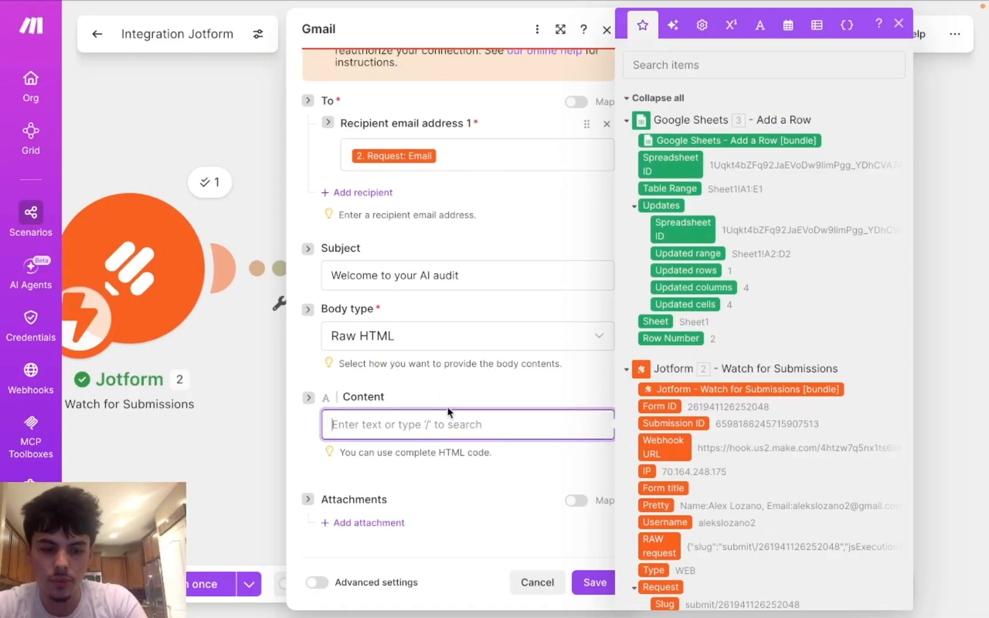
{"action": "type", "text": "Welcome to"}
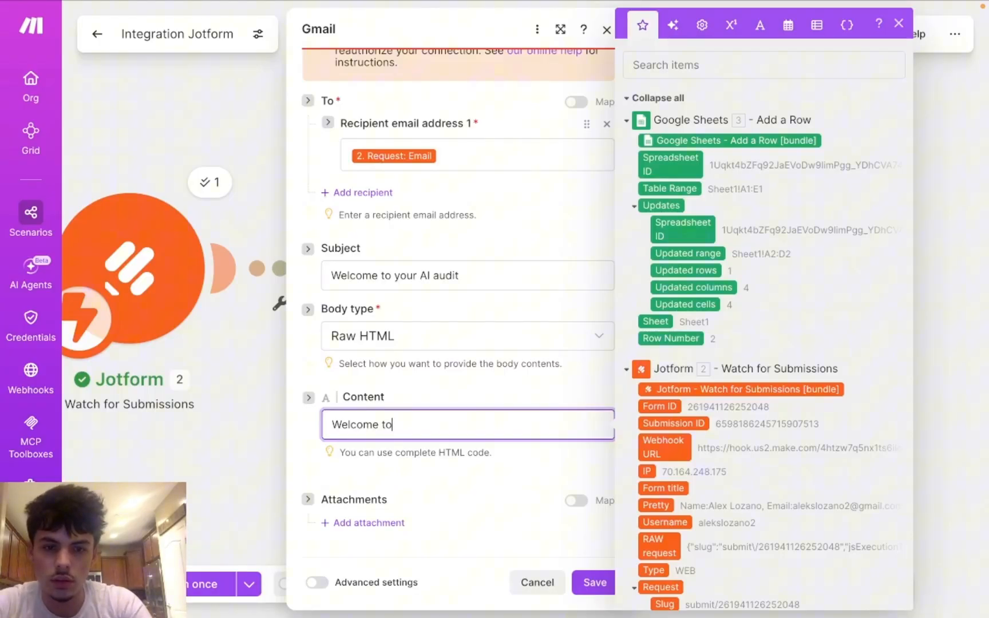
{"action": "key", "text": "BackSpace"}
{"action": "key", "text": "BackSpace"}
{"action": "key", "text": "BackSpace"}
{"action": "key", "text": "BackSpace"}
{"action": "key", "text": "BackSpace"}
{"action": "key", "text": "BackSpace"}
{"action": "key", "text": "BackSpace"}
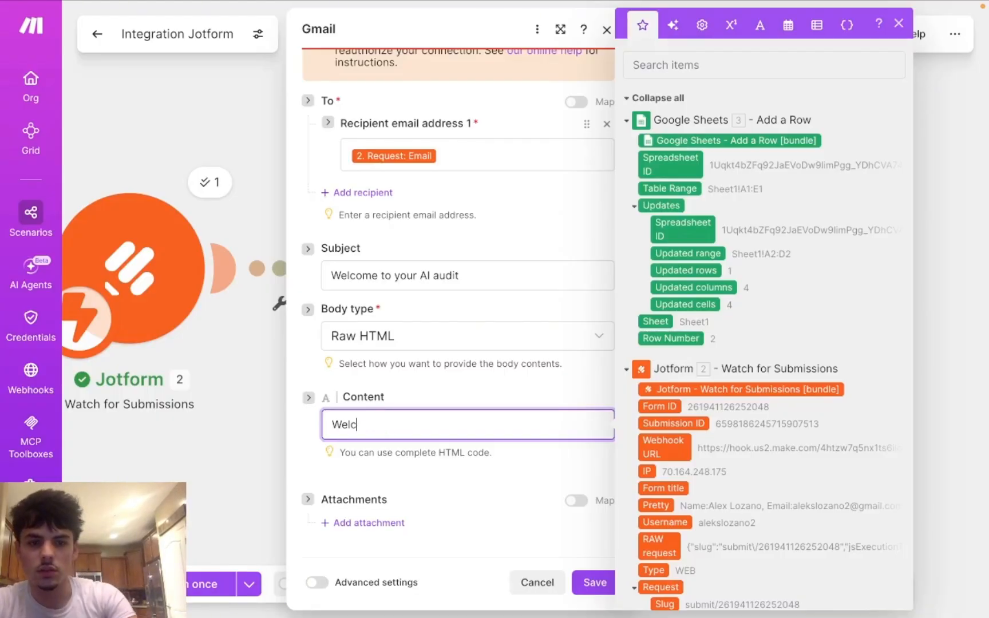
{"action": "type", "text": "W"}
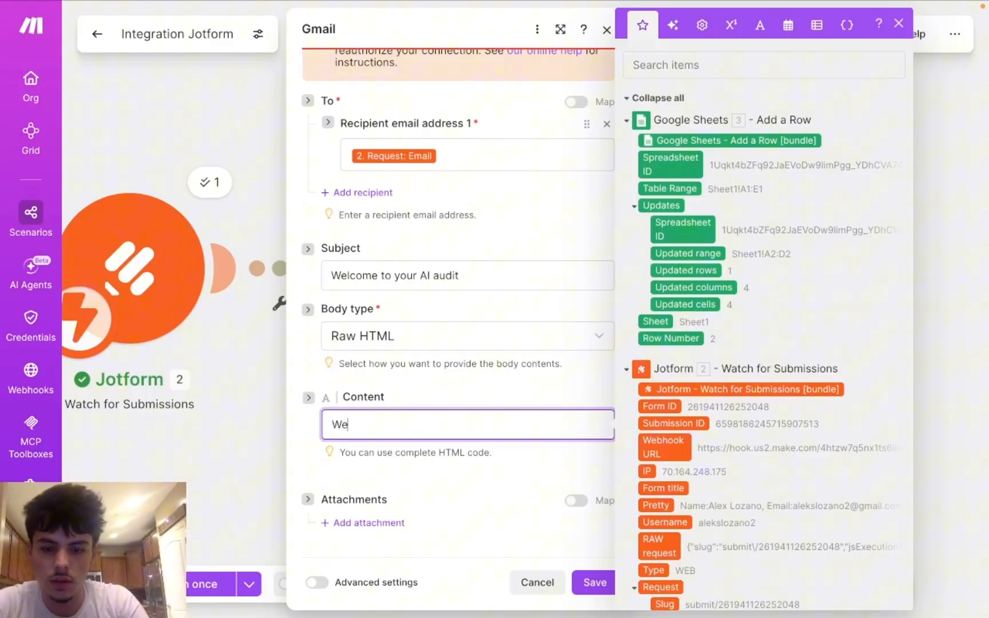
{"action": "type", "text": "e "}
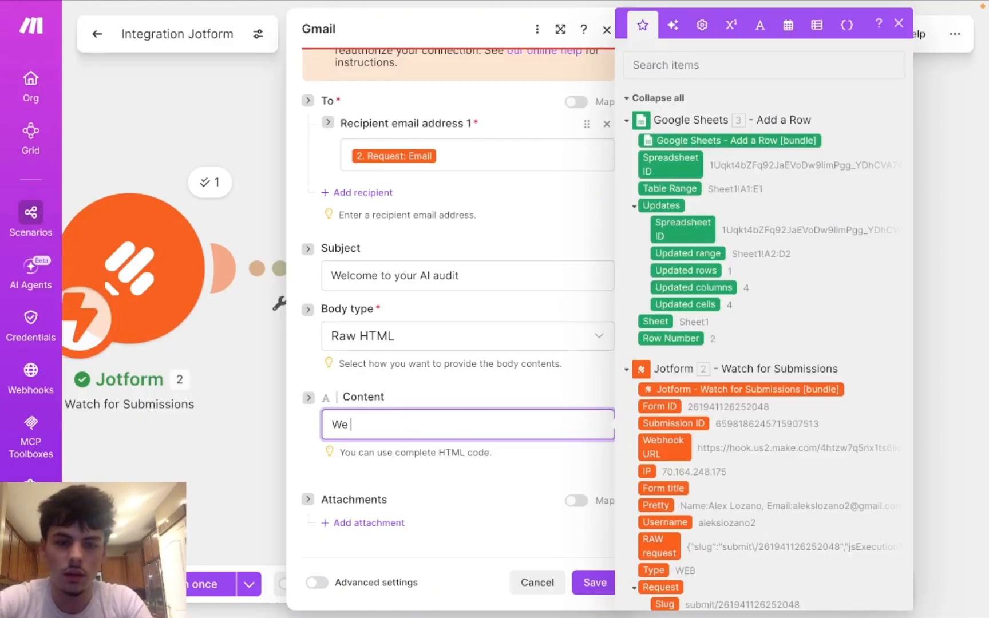
{"action": "type", "text": "have"}
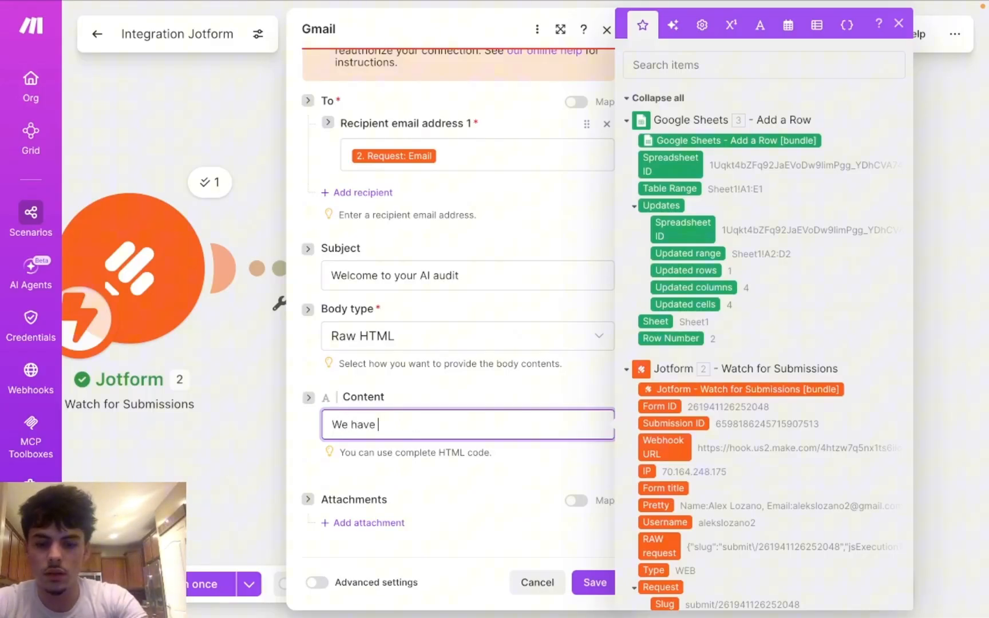
{"action": "type", "text": " go"}
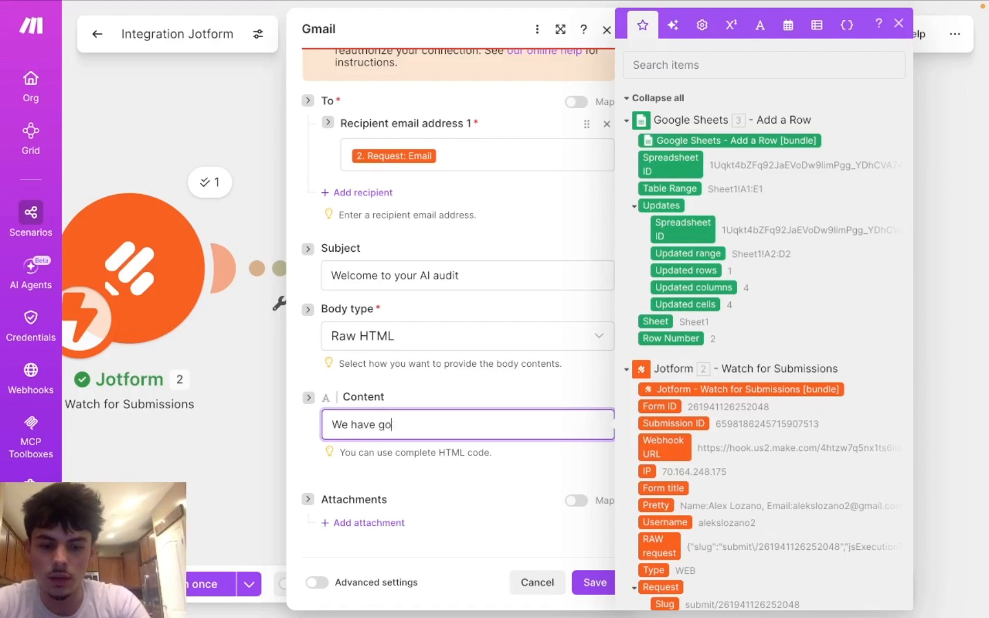
{"action": "type", "text": "t your form "}
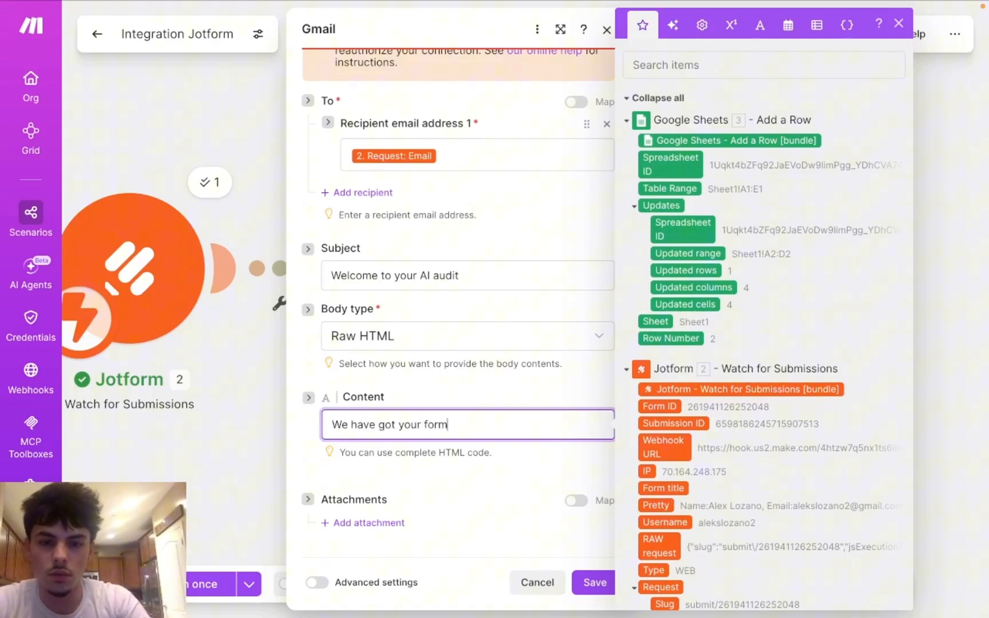
{"action": "type", "text": "submissio"}
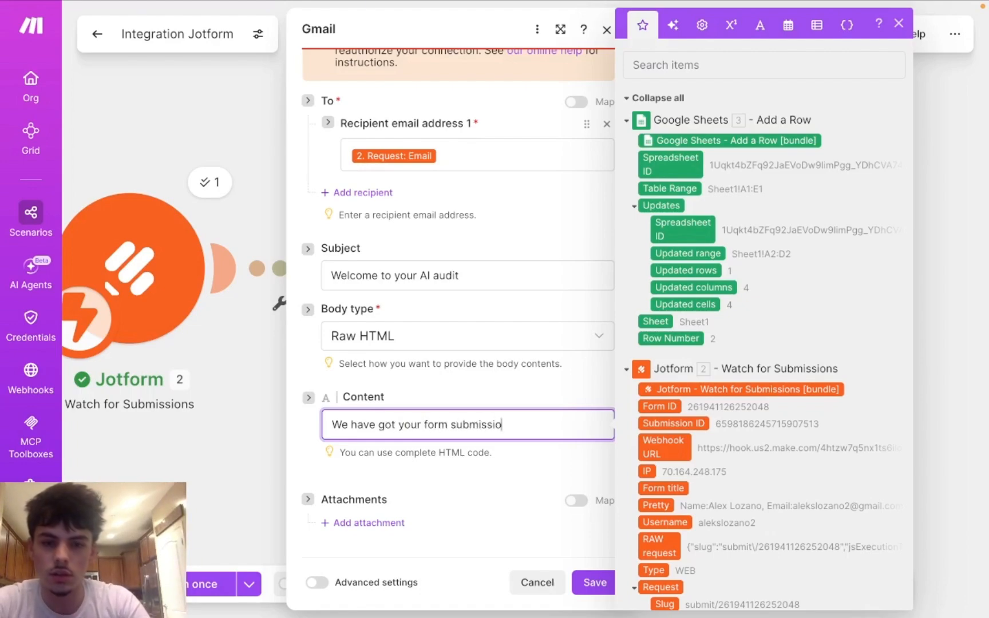
{"action": "type", "text": "n fo"}
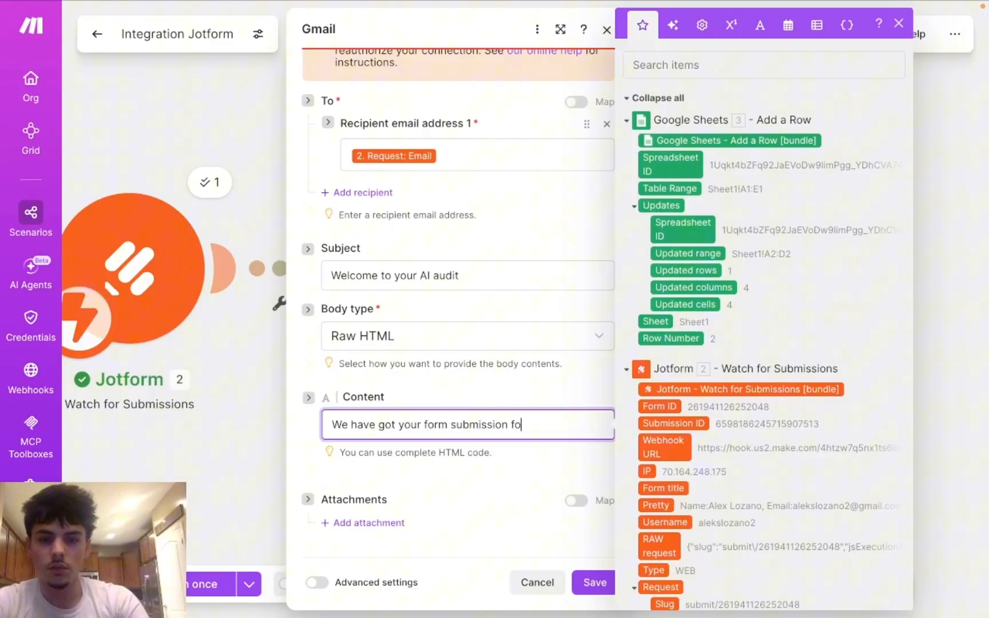
{"action": "type", "text": "r you "}
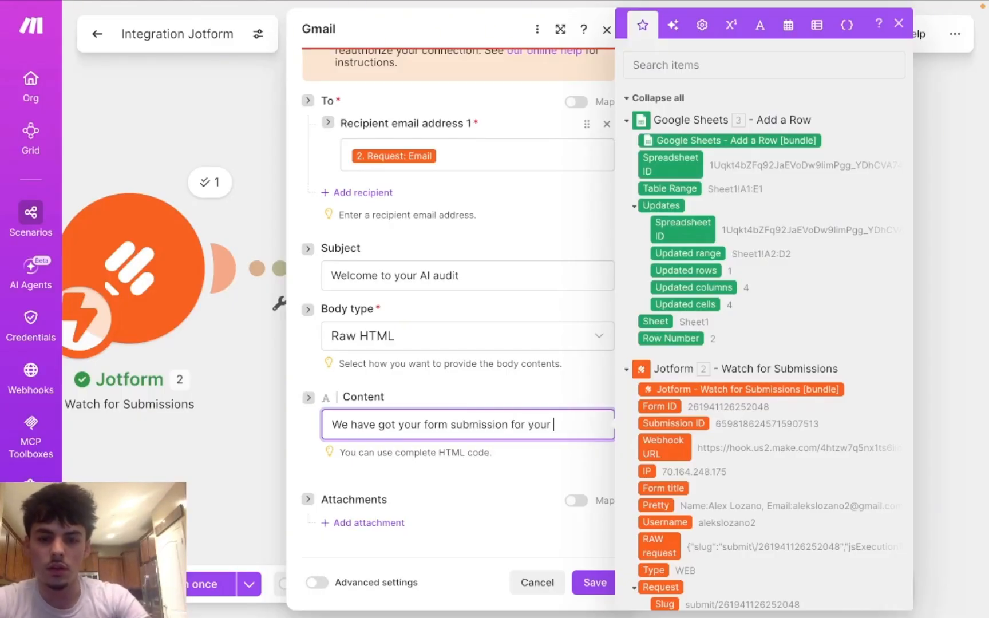
{"action": "type", "text": "r AI "}
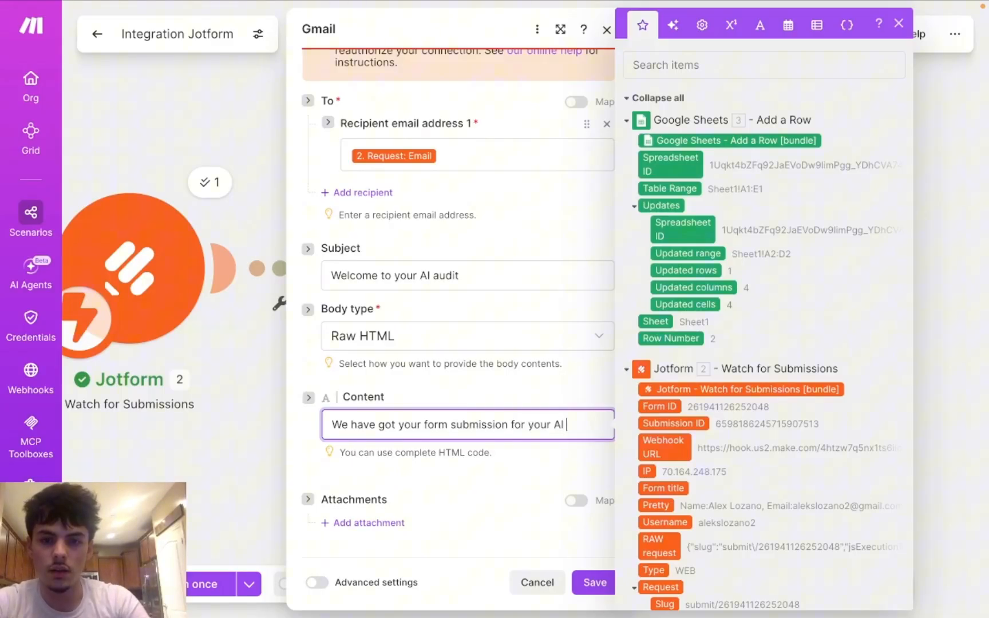
{"action": "type", "text": "audit."}
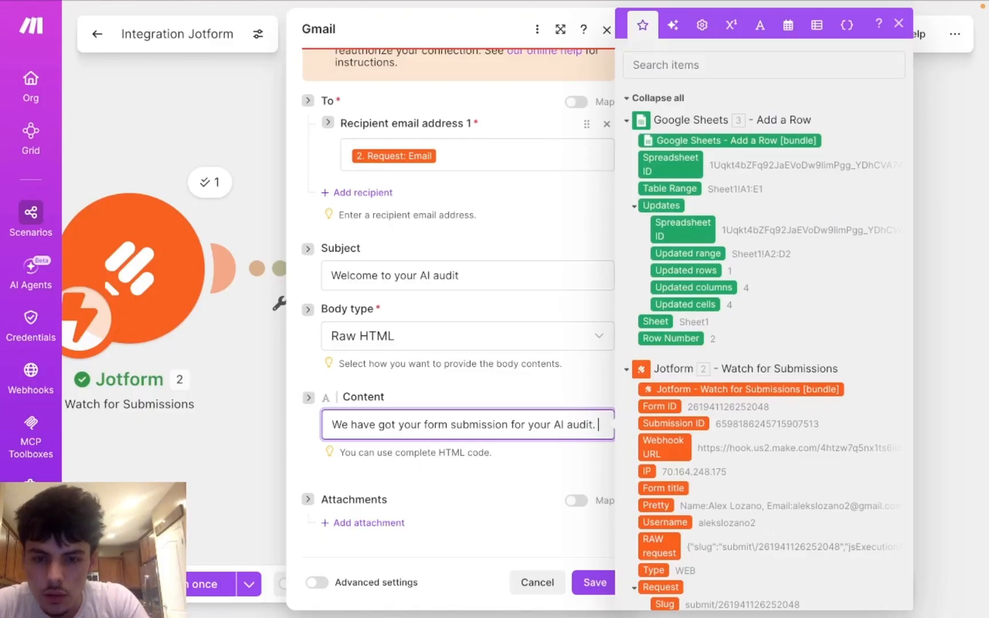
{"action": "key", "text": "Return"}
{"action": "key", "text": "Return"}
{"action": "type", "text": "B"}
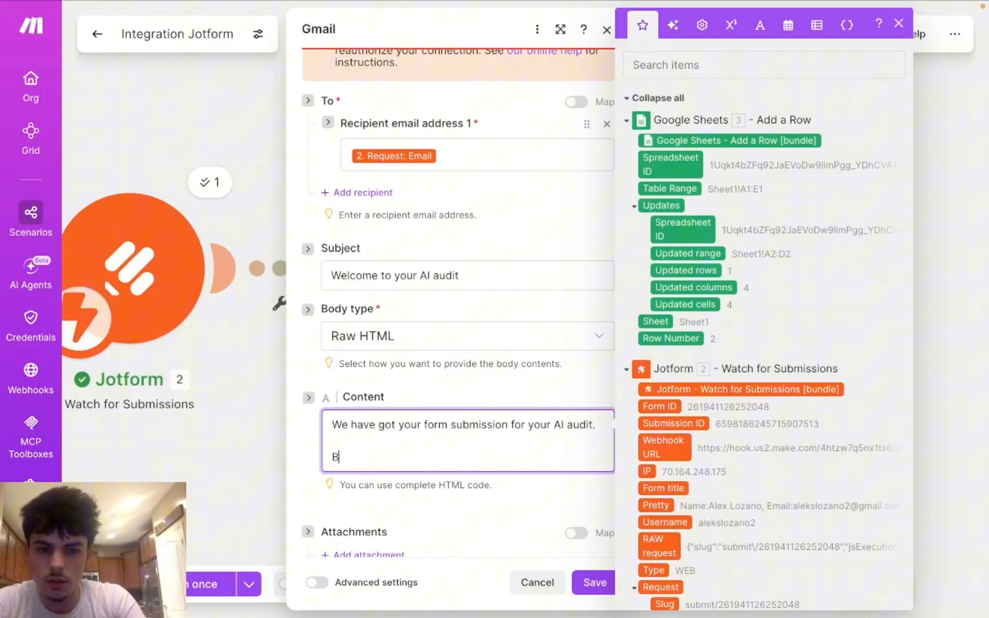
{"action": "type", "text": "ooked"}
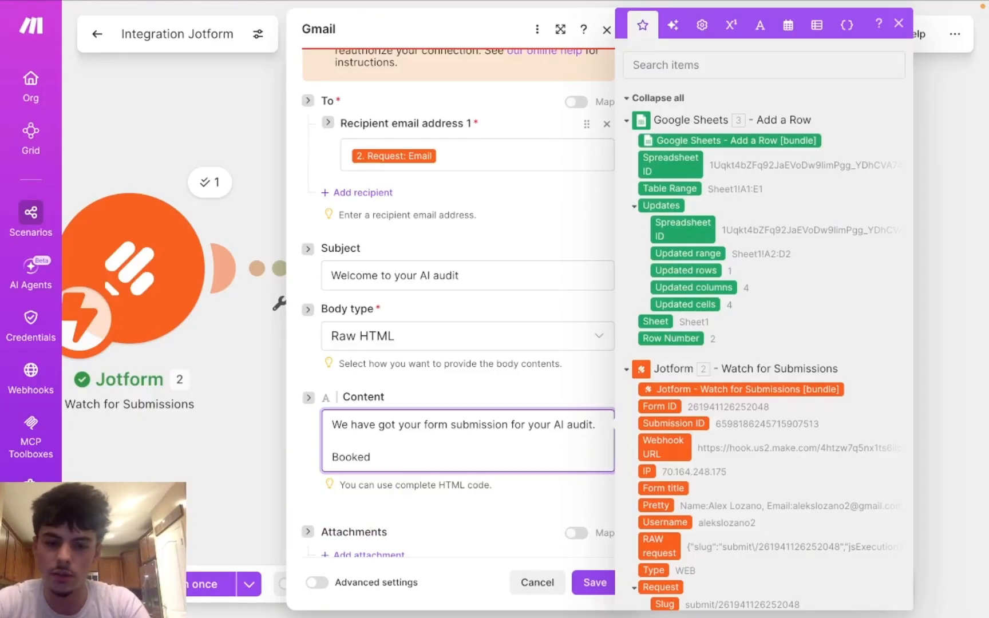
{"action": "type", "text": "Time:"}
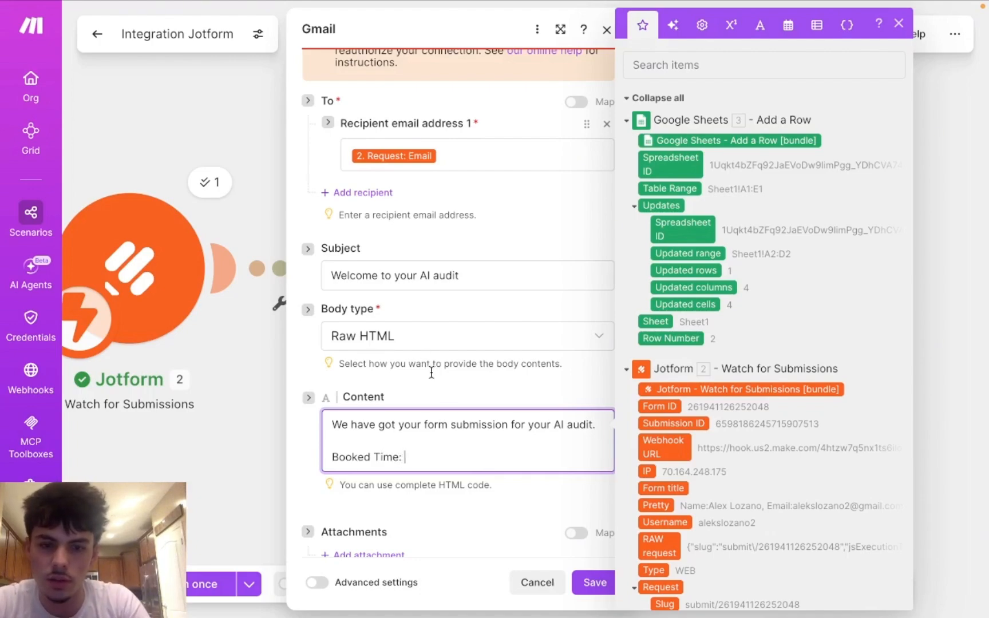
Step: Insert the Jotform appointmentSlot-input_7 value after 'Booked Time:' in the welcome email body
{"action": "scroll", "coordinate": [438, 445], "scroll_direction": "down", "scroll_amount": 1}
{"action": "scroll", "coordinate": [684, 404], "scroll_direction": "down", "scroll_amount": 3}
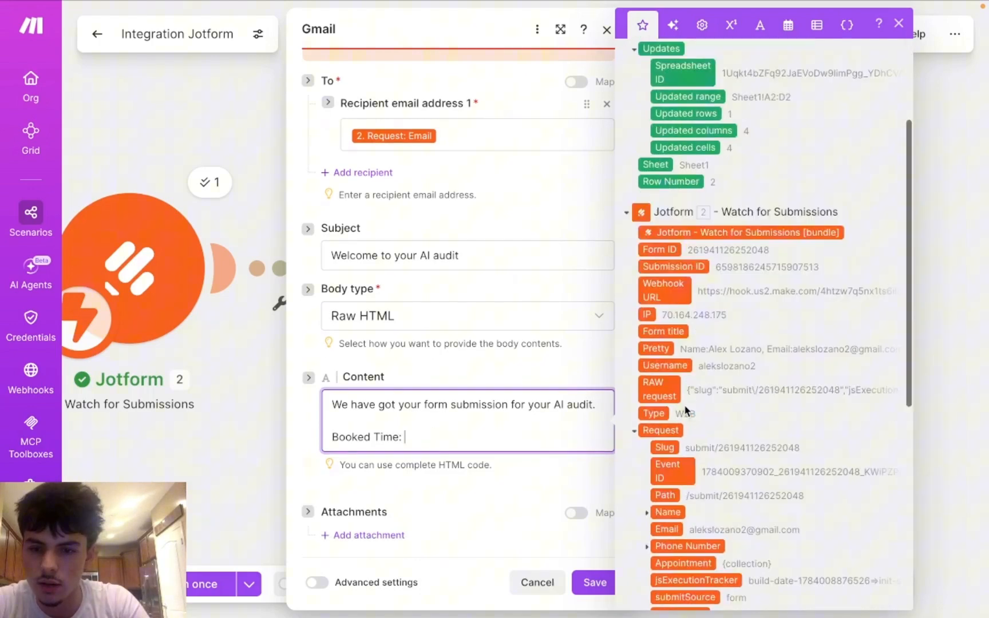
{"action": "scroll", "coordinate": [687, 401], "scroll_direction": "down", "scroll_amount": 4}
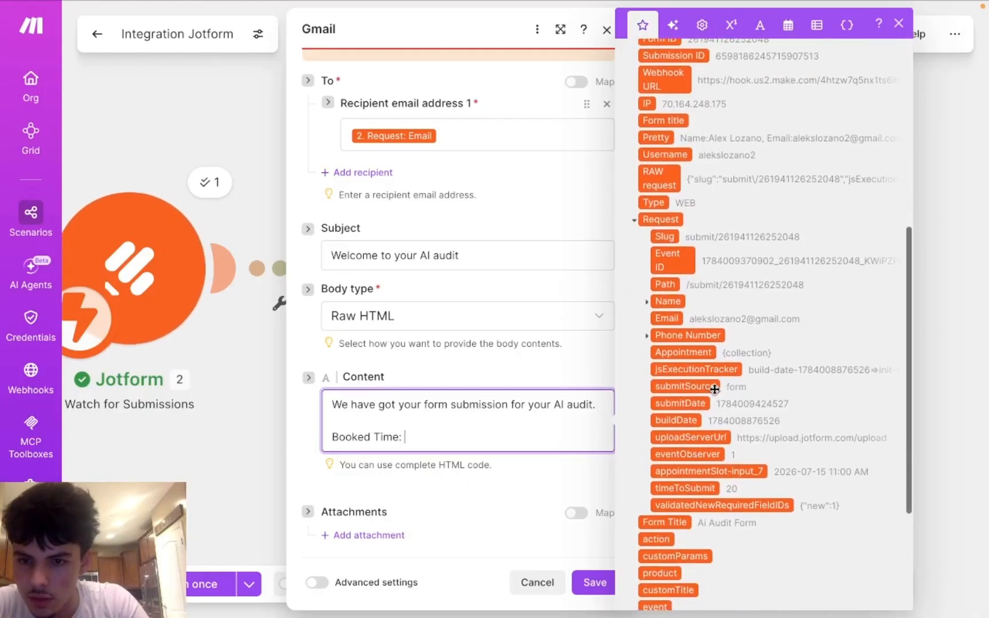
{"action": "scroll", "coordinate": [716, 395], "scroll_direction": "down", "scroll_amount": 1}
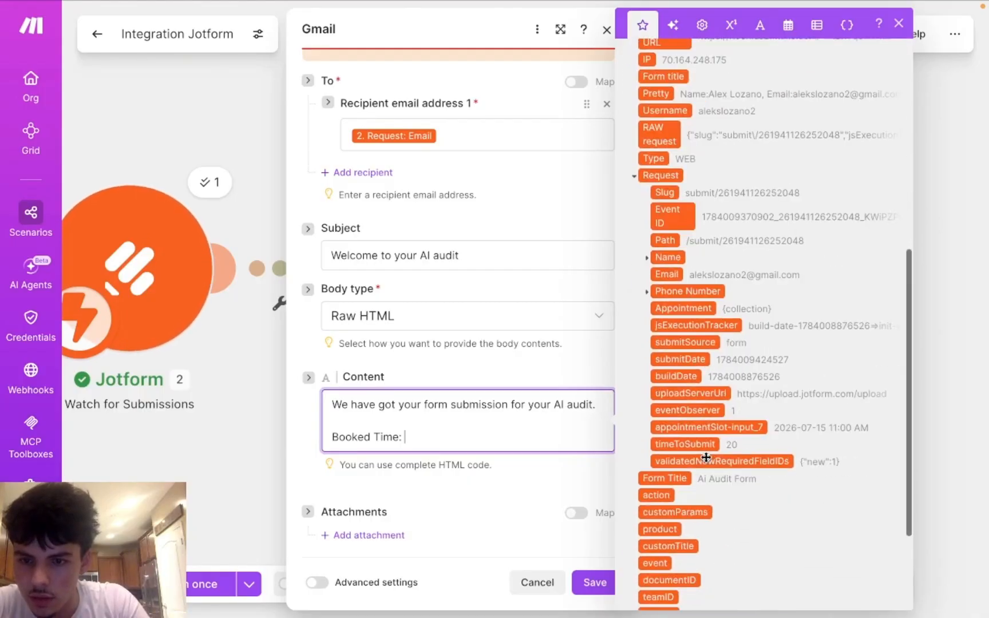
{"action": "left_click", "coordinate": [742, 427]}
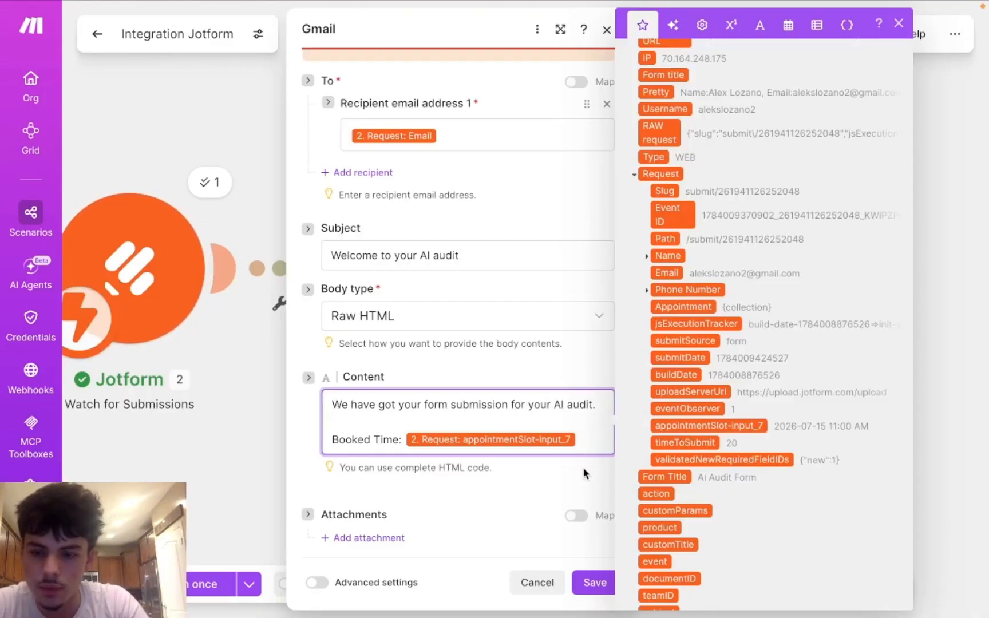
{"action": "left_click", "coordinate": [340, 422]}
Step: Add the line 'Exited to help you guys scale your agency!' above the Booked Time line
{"action": "key", "text": "Return"}
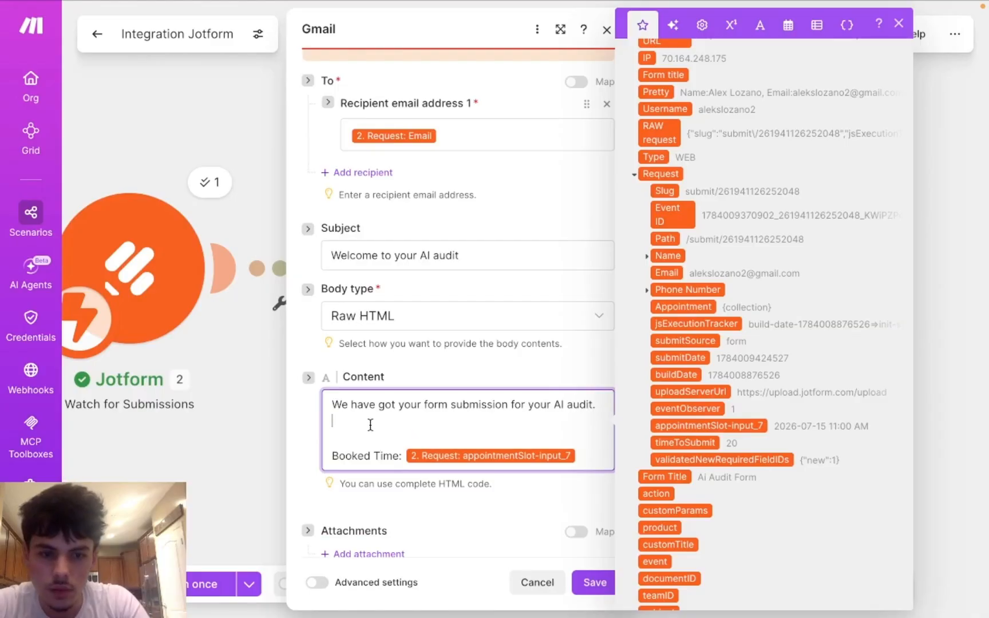
{"action": "key", "text": "Return"}
{"action": "type", "text": "E"}
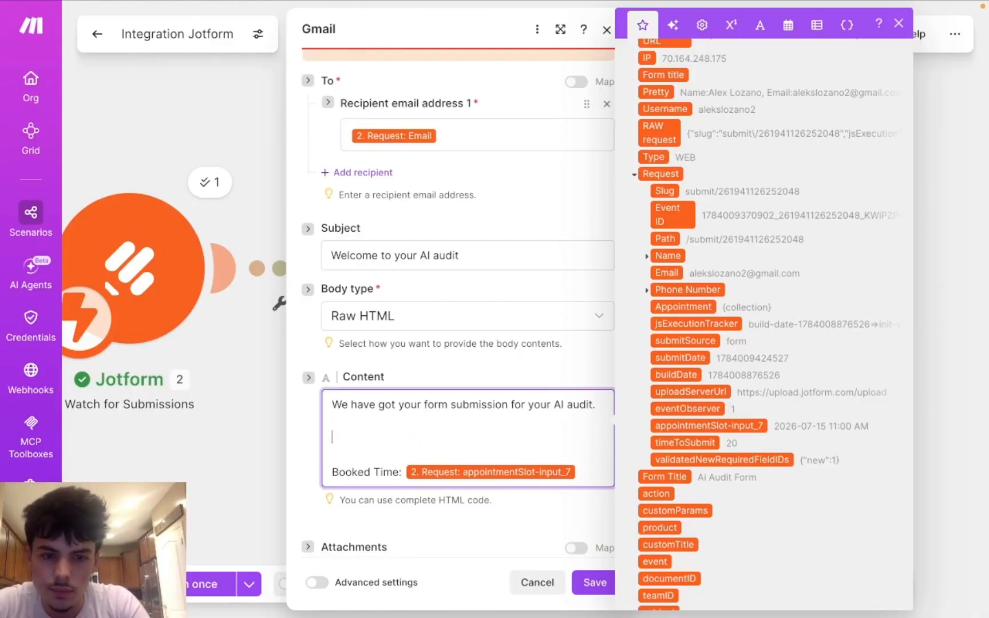
{"action": "type", "text": "Exi"}
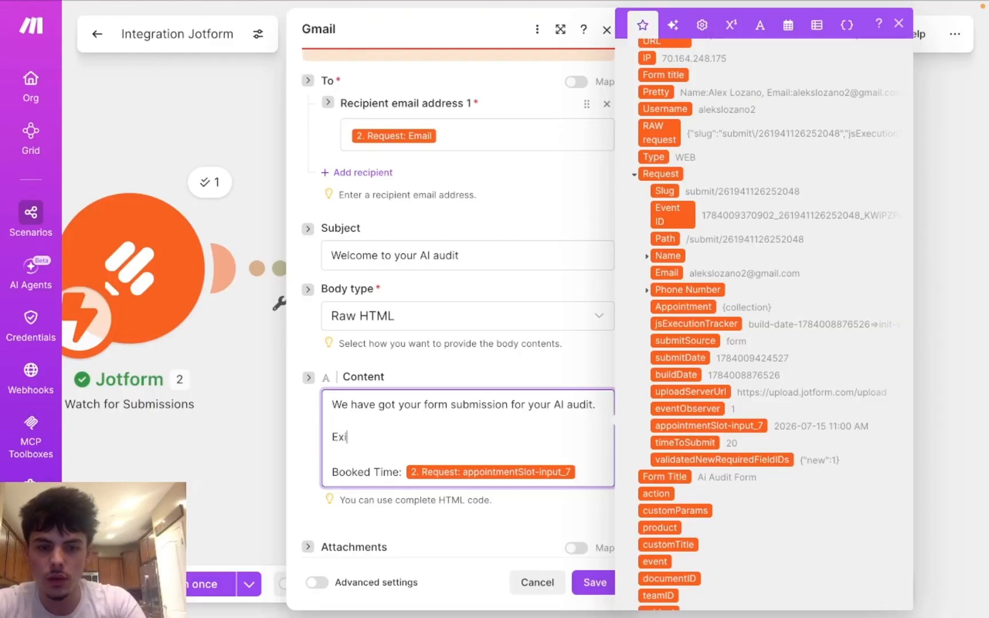
{"action": "type", "text": "ted to"}
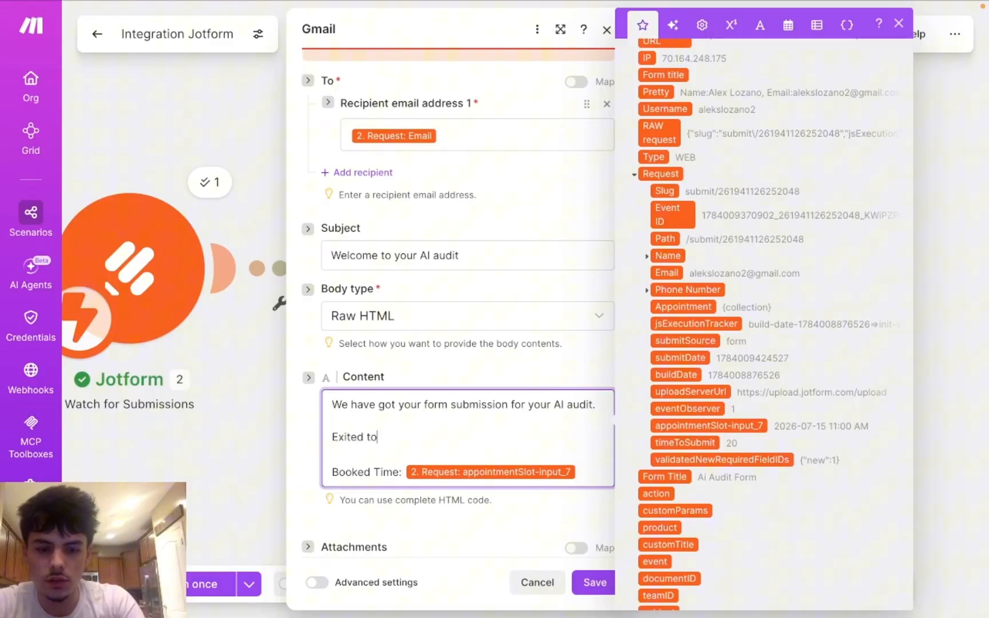
{"action": "type", "text": " he"}
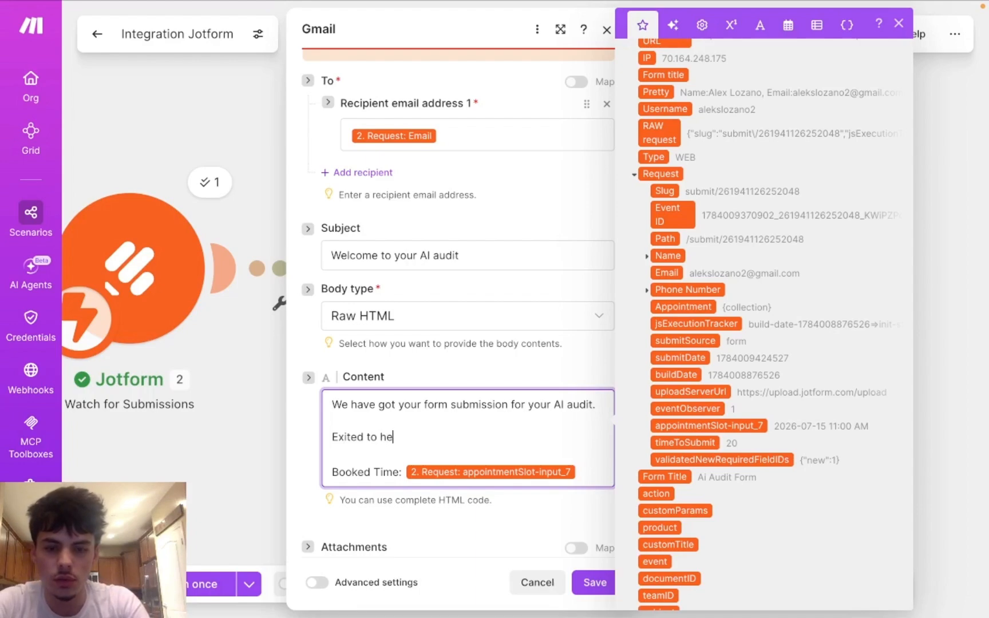
{"action": "type", "text": "lp you "}
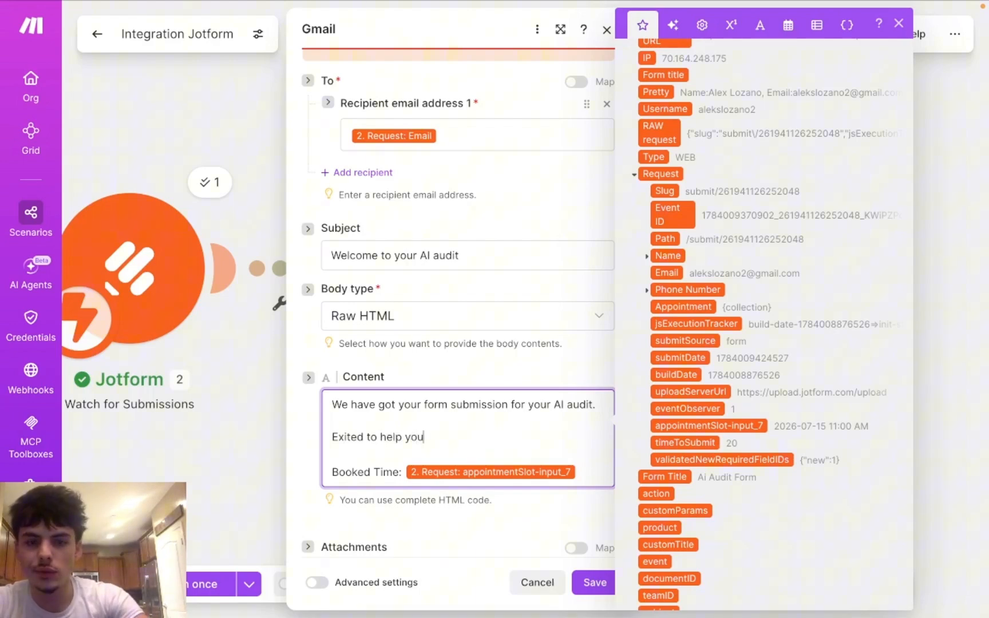
{"action": "type", "text": "guys"}
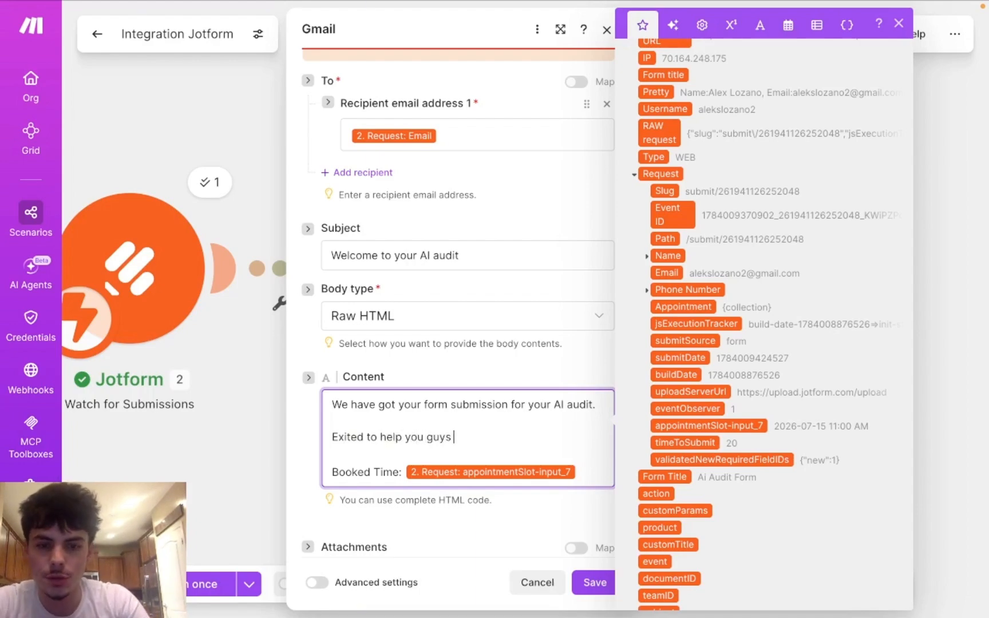
{"action": "type", "text": " scal"}
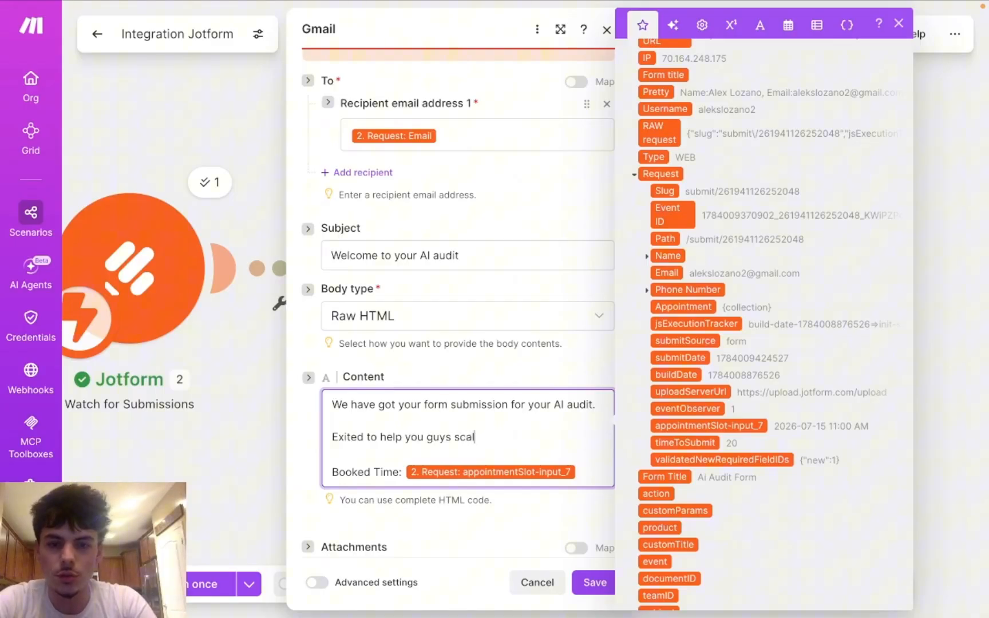
{"action": "type", "text": "e "}
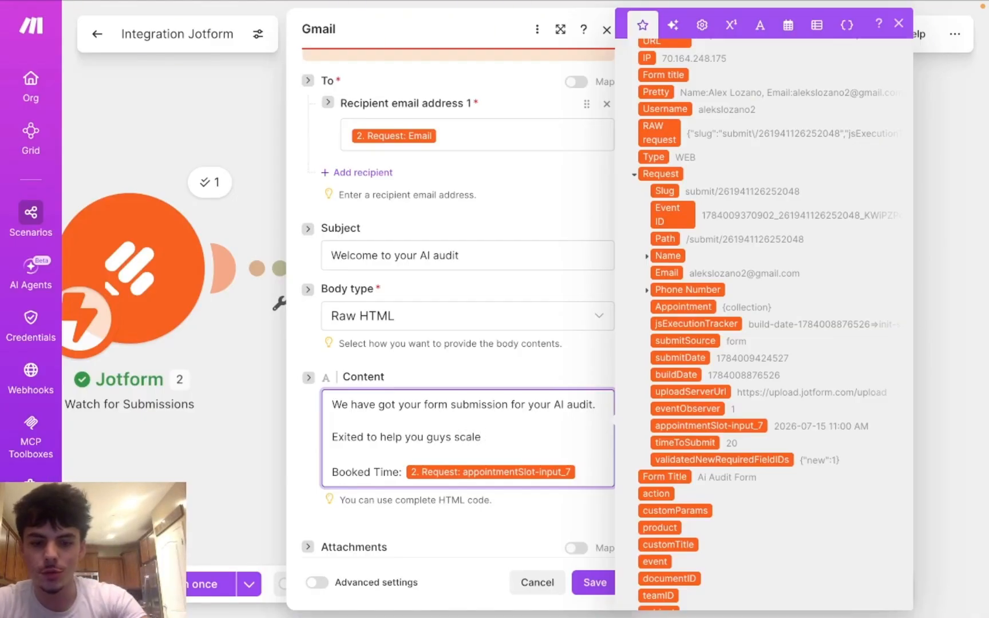
{"action": "type", "text": "your age"}
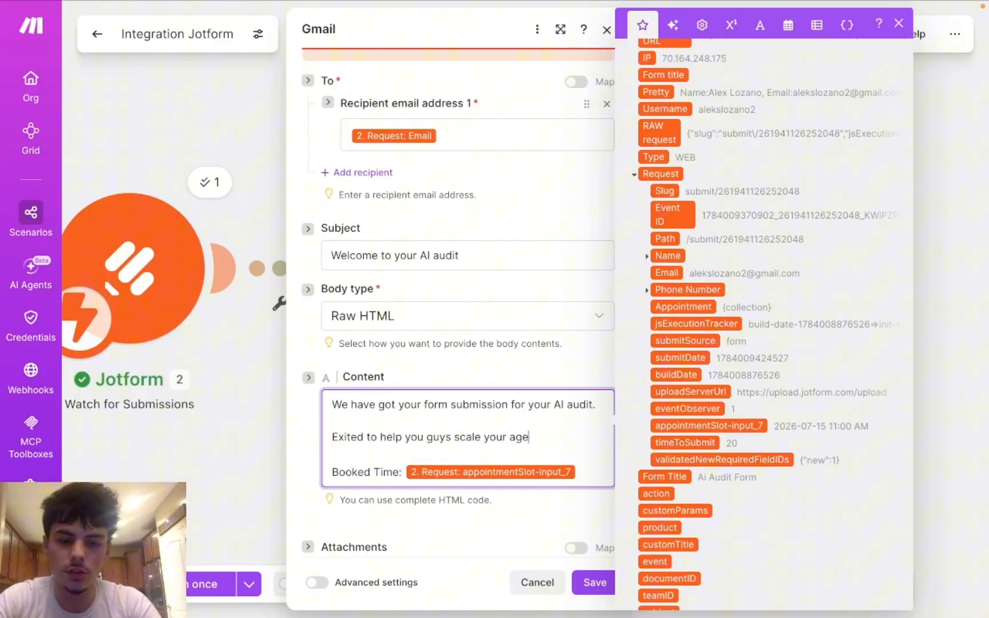
{"action": "type", "text": "ncy !"}
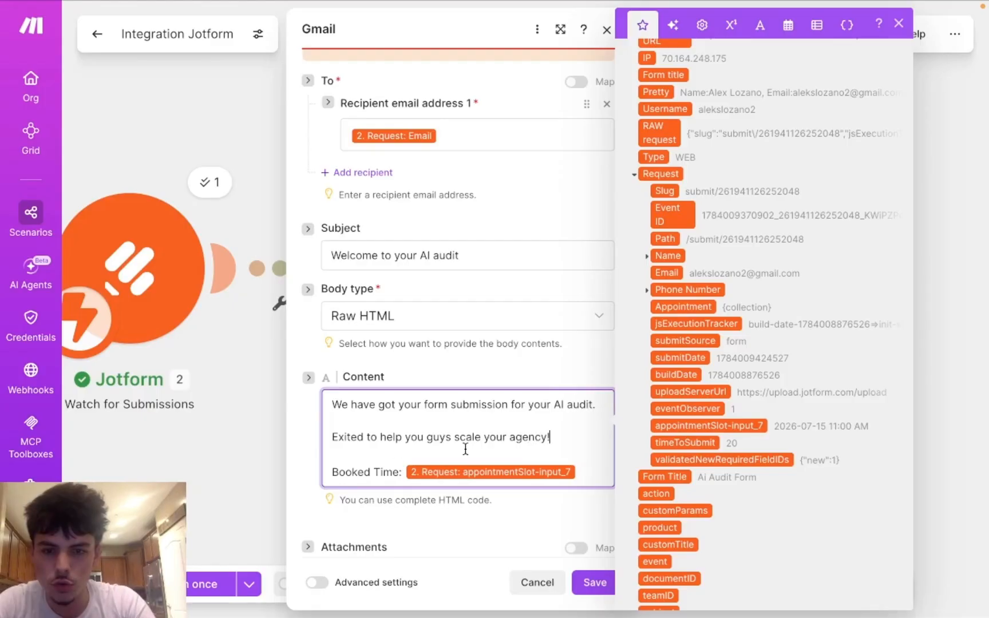
{"action": "left_click", "coordinate": [466, 449]}
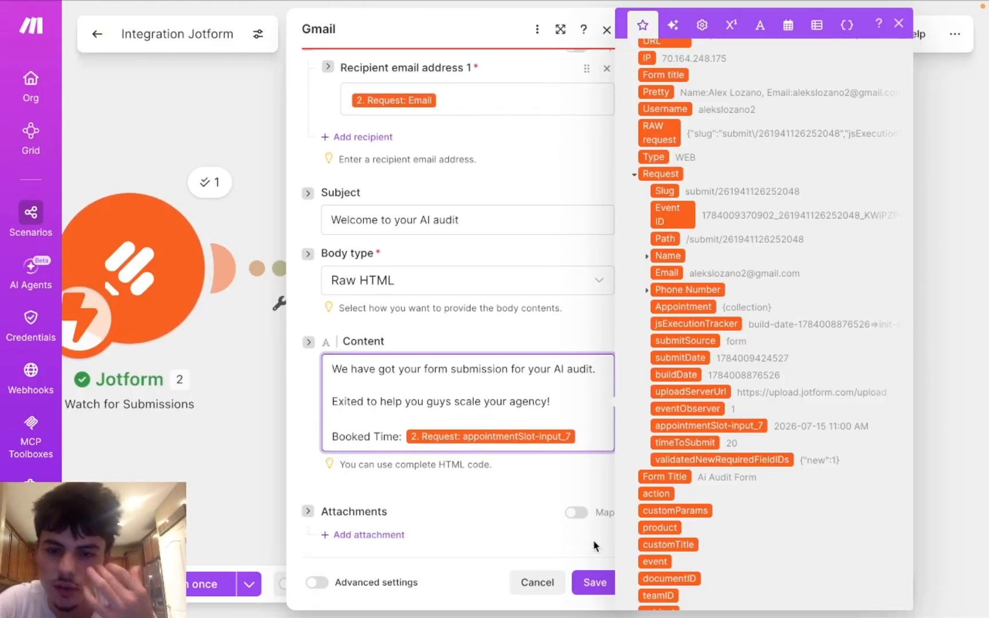
{"action": "scroll", "coordinate": [515, 401], "scroll_direction": "up", "scroll_amount": 1}
{"action": "scroll", "coordinate": [517, 405], "scroll_direction": "up", "scroll_amount": 5}
{"action": "scroll", "coordinate": [526, 390], "scroll_direction": "down", "scroll_amount": 6}
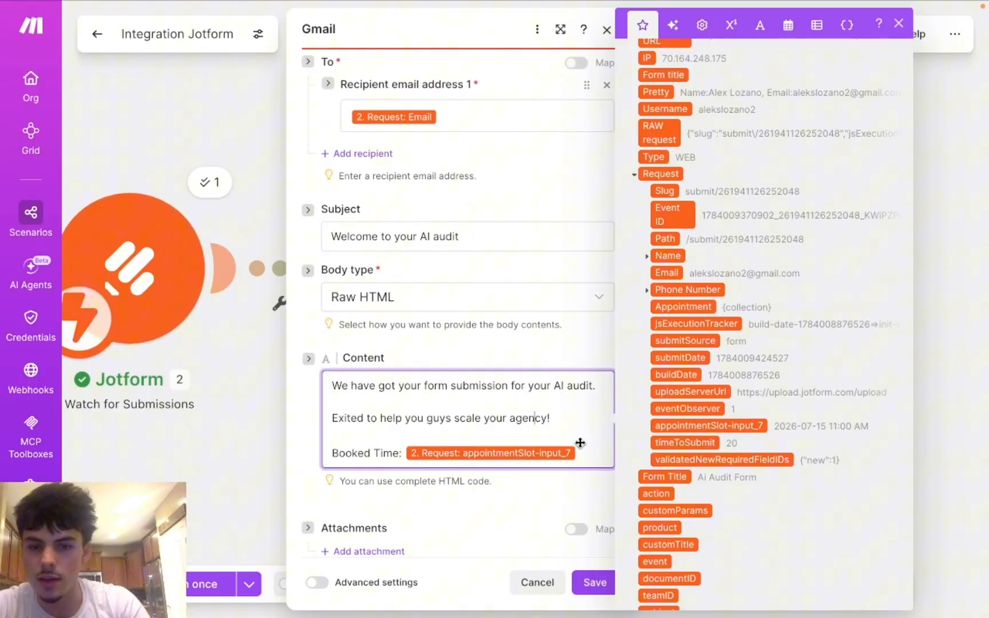
{"action": "key", "text": "Escape"}
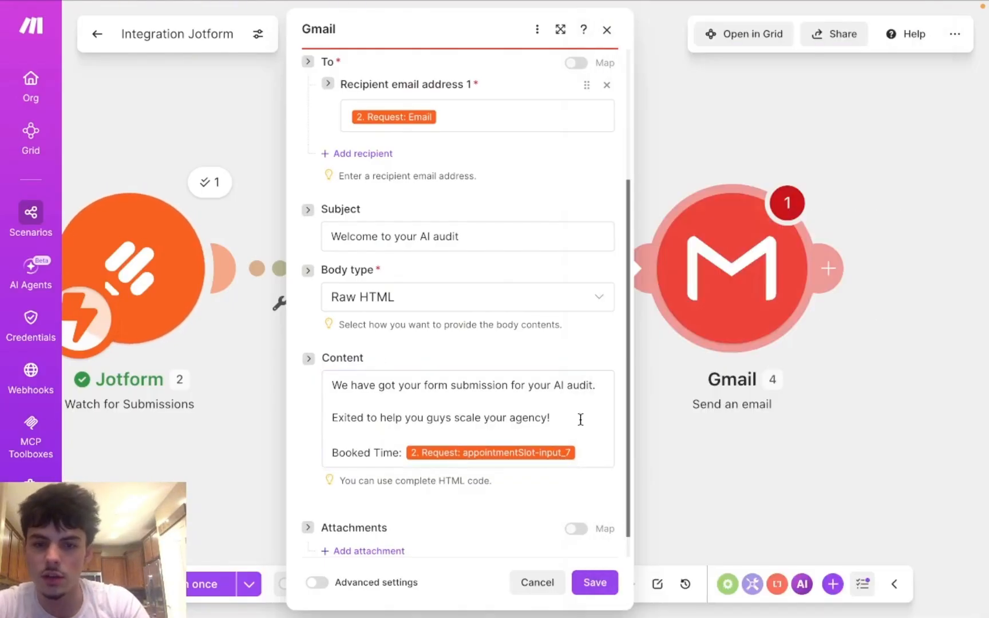
Step: Save the welcome email Gmail step's settings
{"action": "left_click", "coordinate": [595, 583]}
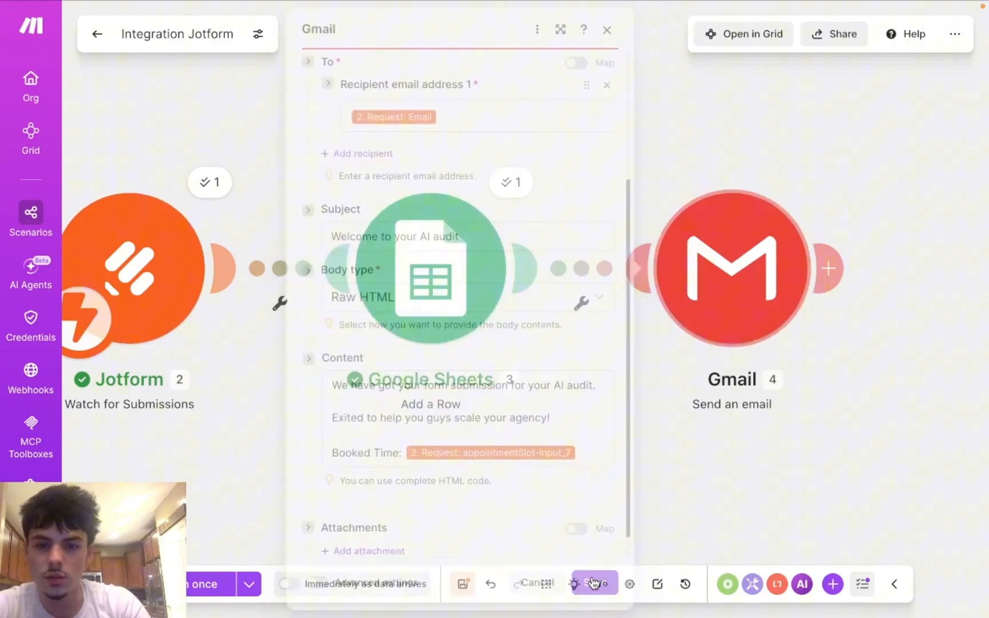
{"action": "left_click", "coordinate": [760, 250]}
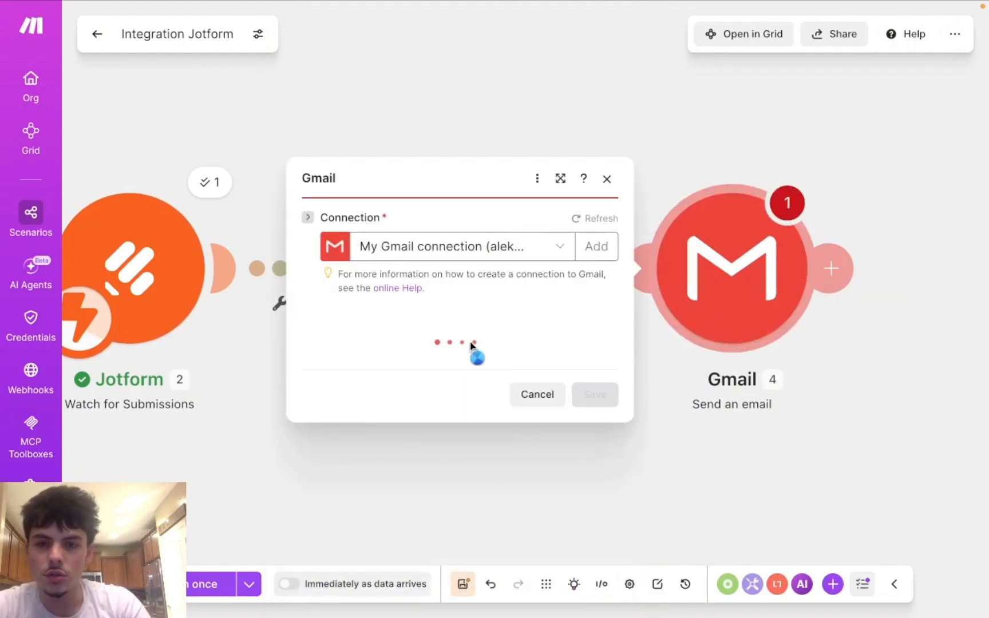
{"action": "scroll", "coordinate": [559, 401], "scroll_direction": "down", "scroll_amount": 3}
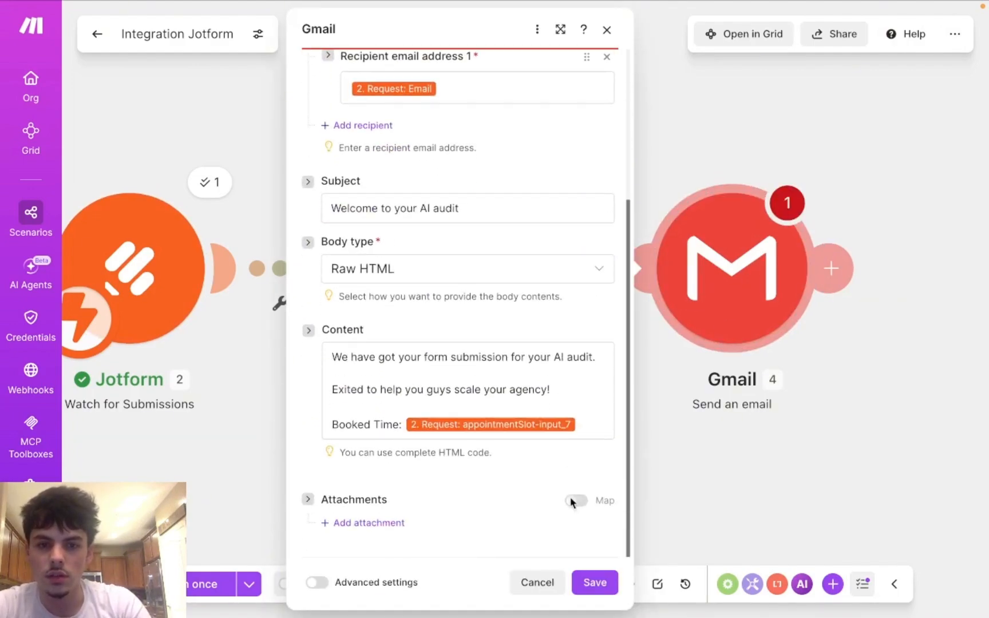
{"action": "left_click", "coordinate": [596, 582]}
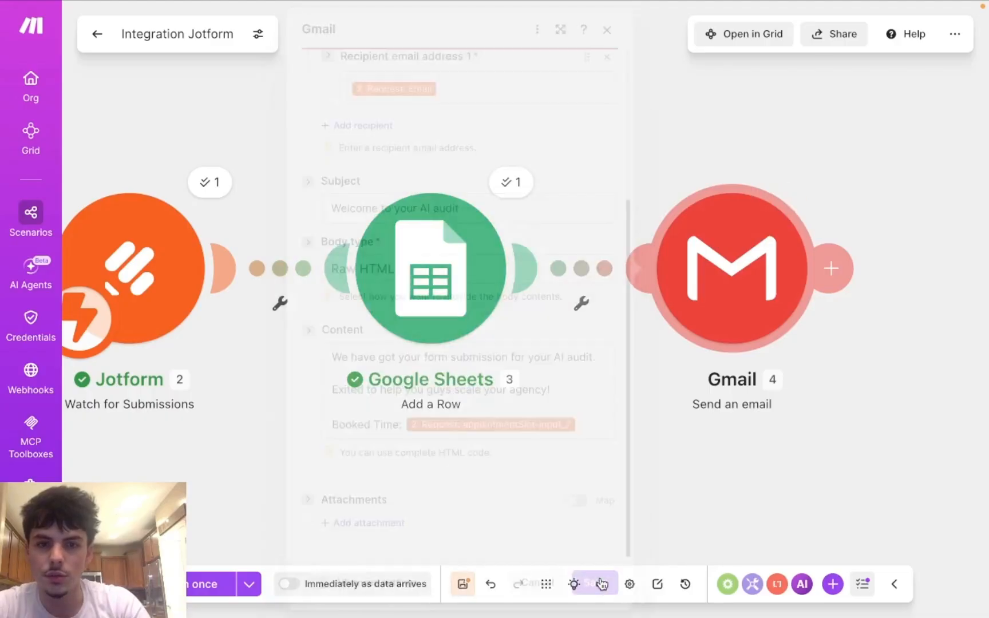
Step: Add a new module after the Gmail step and choose Gmail as its app
{"action": "left_click", "coordinate": [833, 264]}
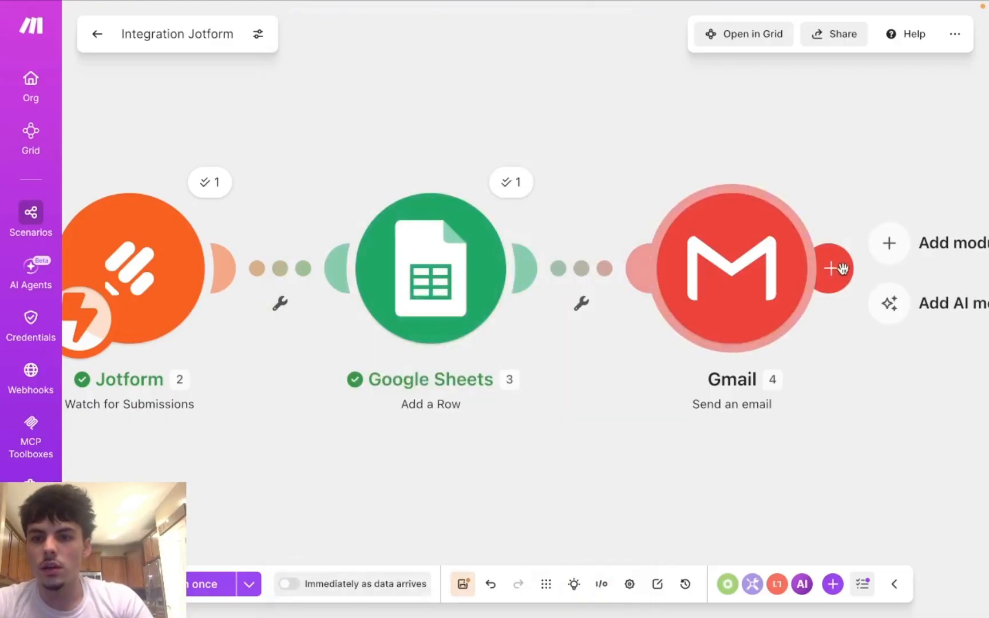
{"action": "left_click", "coordinate": [894, 245]}
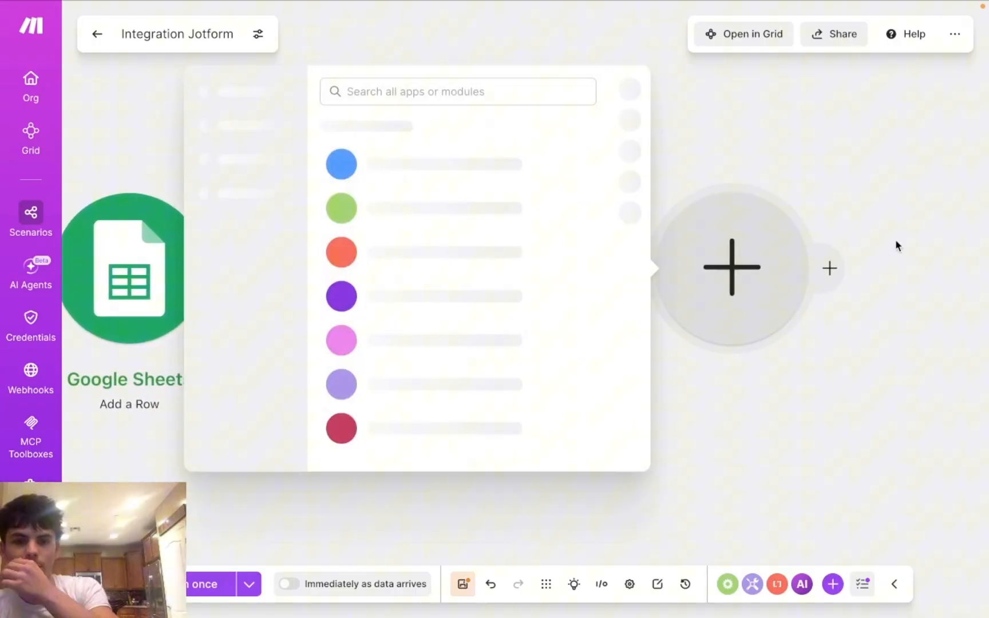
{"action": "left_click", "coordinate": [457, 92]}
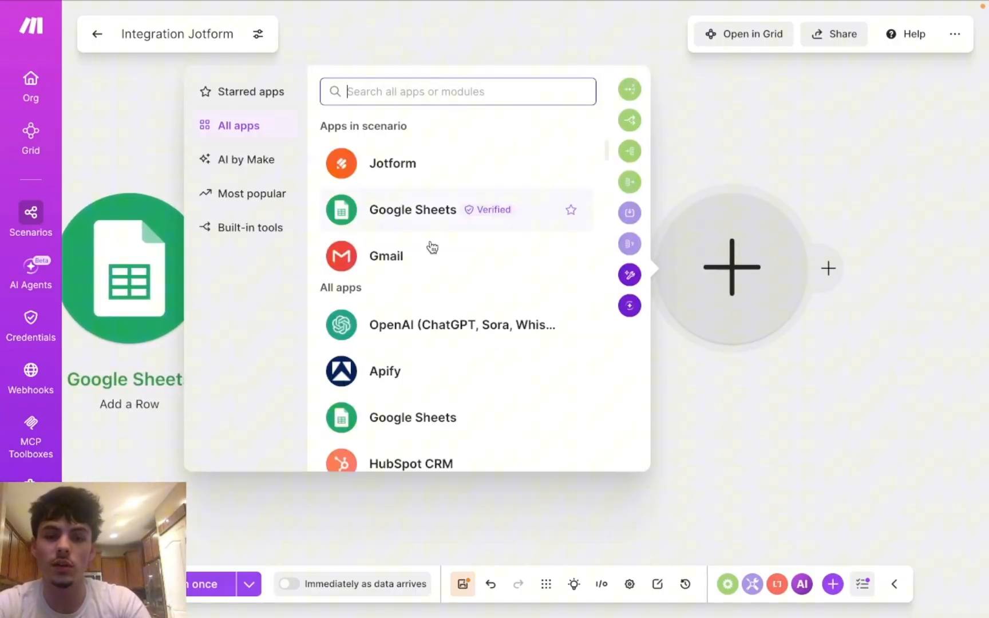
{"action": "left_click", "coordinate": [485, 266]}
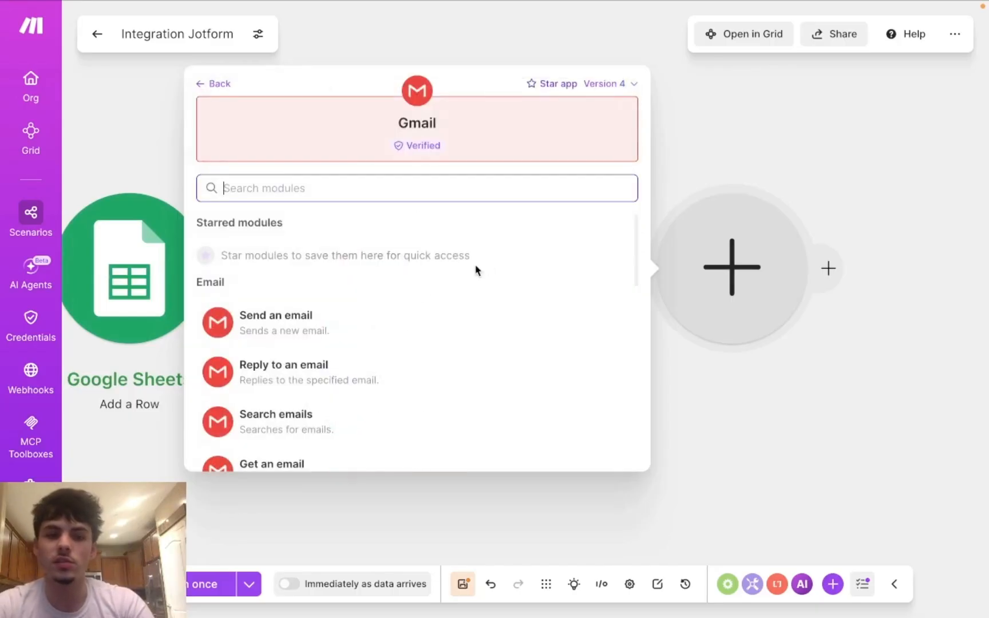
Step: Set the new Gmail module to Send an email and enter the recipient's email address
{"action": "left_click", "coordinate": [428, 328]}
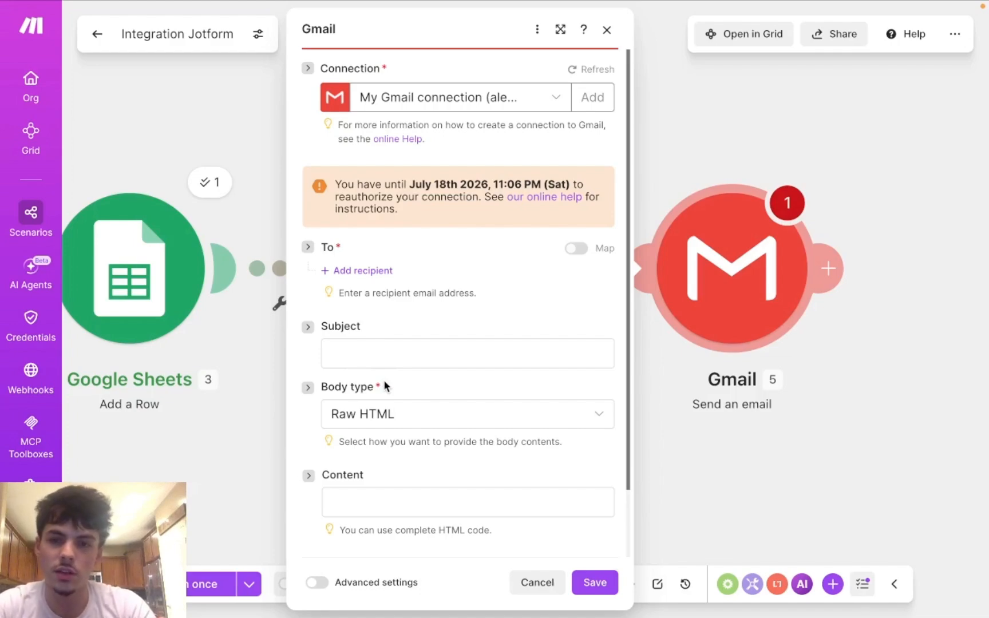
{"action": "left_click", "coordinate": [341, 270]}
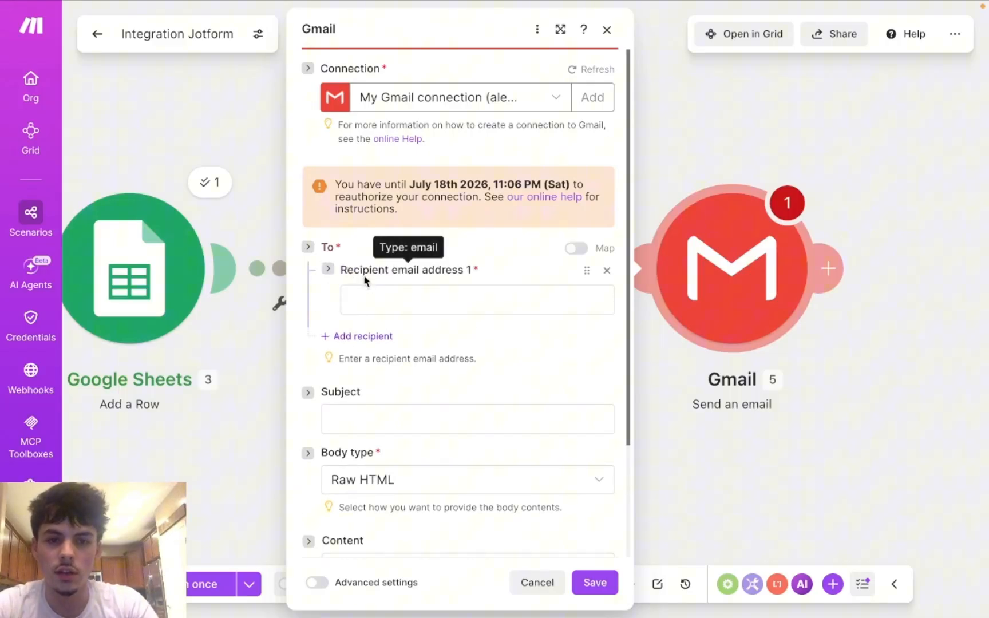
{"action": "left_click", "coordinate": [375, 300]}
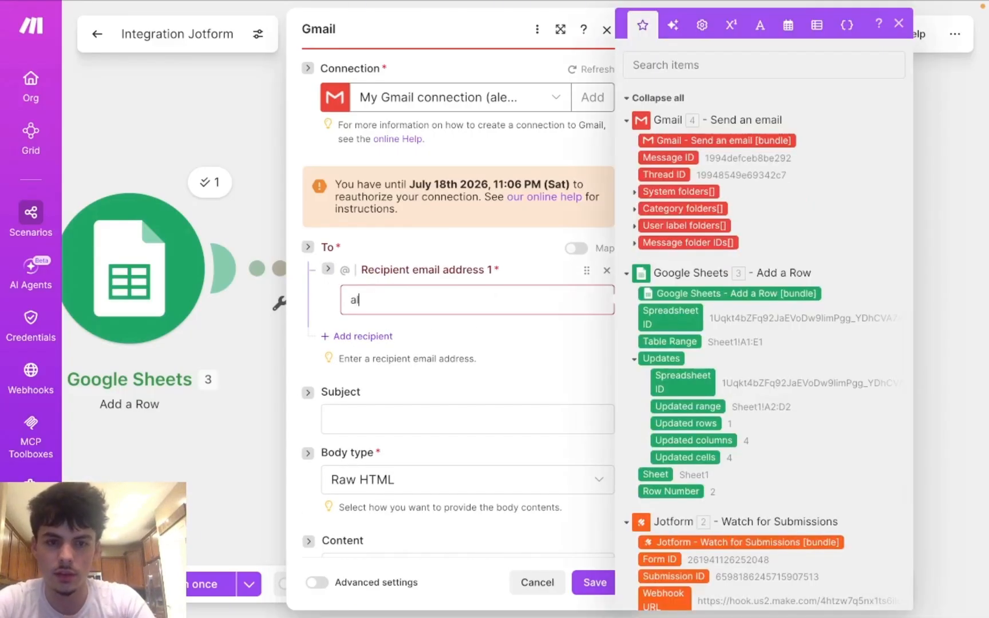
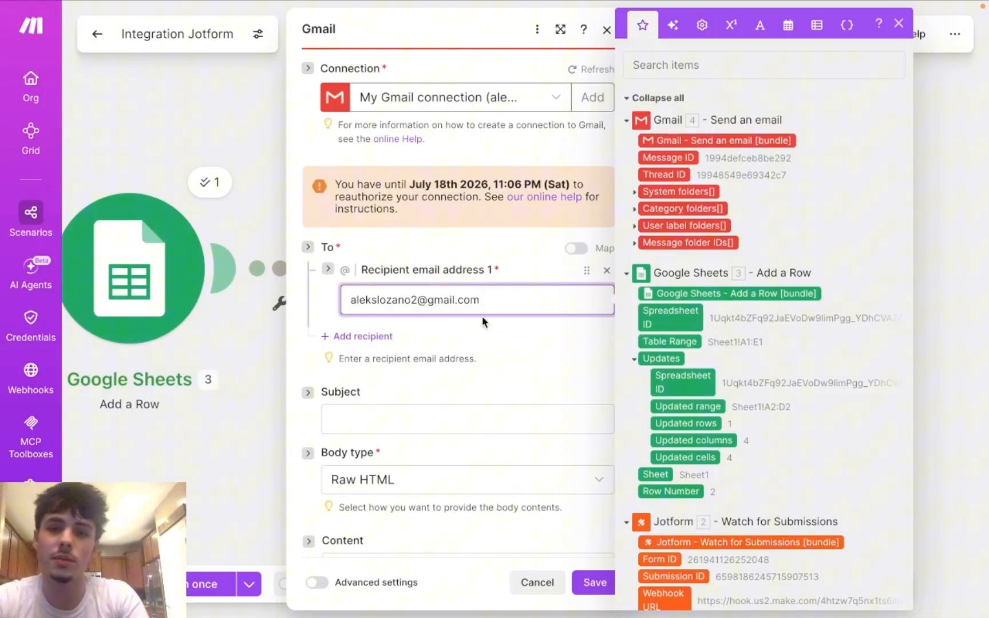
Step: Close the data mapping panel and review the recipient email address field
{"action": "scroll", "coordinate": [674, 332], "scroll_direction": "down", "scroll_amount": 5}
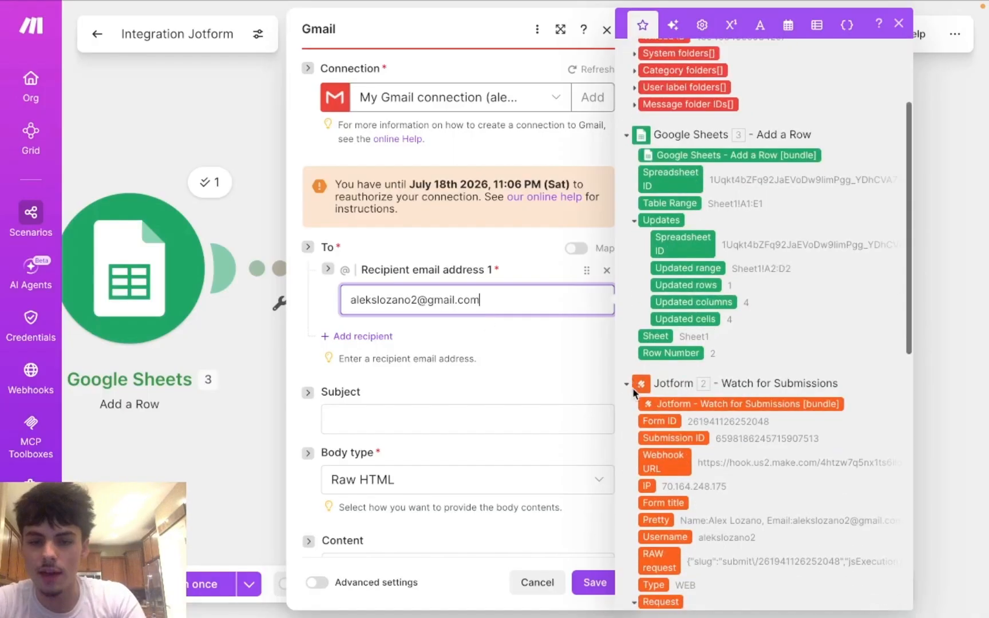
{"action": "scroll", "coordinate": [658, 389], "scroll_direction": "down", "scroll_amount": 1}
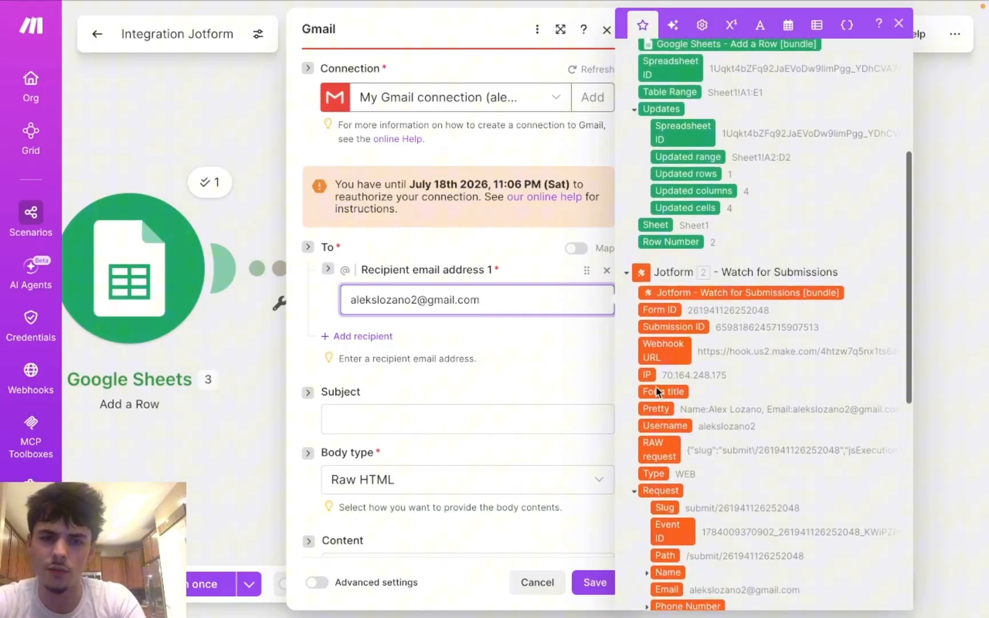
{"action": "scroll", "coordinate": [658, 389], "scroll_direction": "up", "scroll_amount": 2}
{"action": "scroll", "coordinate": [658, 389], "scroll_direction": "down", "scroll_amount": 3}
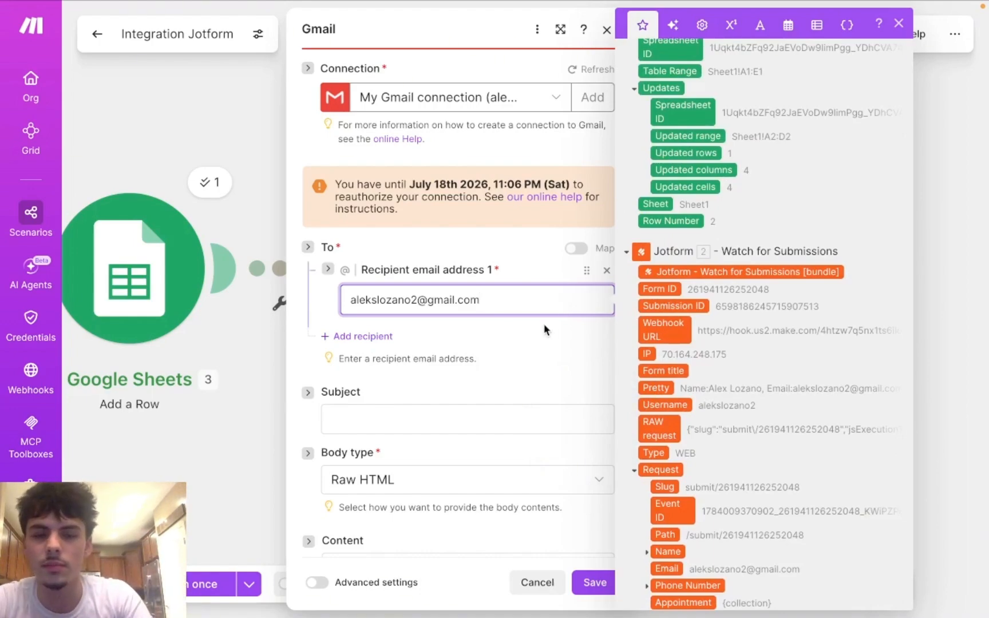
{"action": "left_click", "coordinate": [487, 339]}
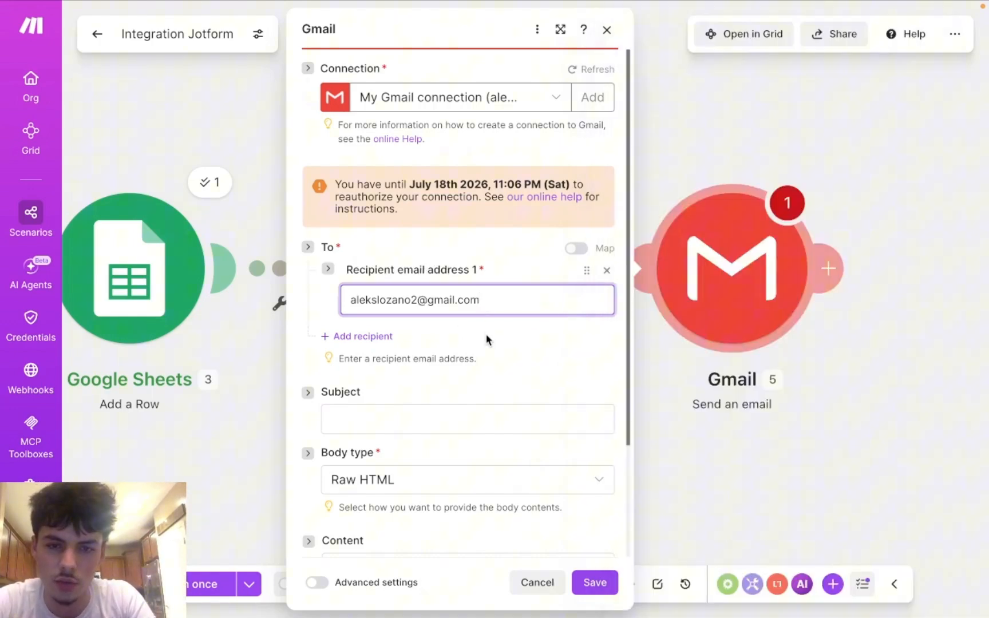
{"action": "scroll", "coordinate": [423, 349], "scroll_direction": "down", "scroll_amount": 3}
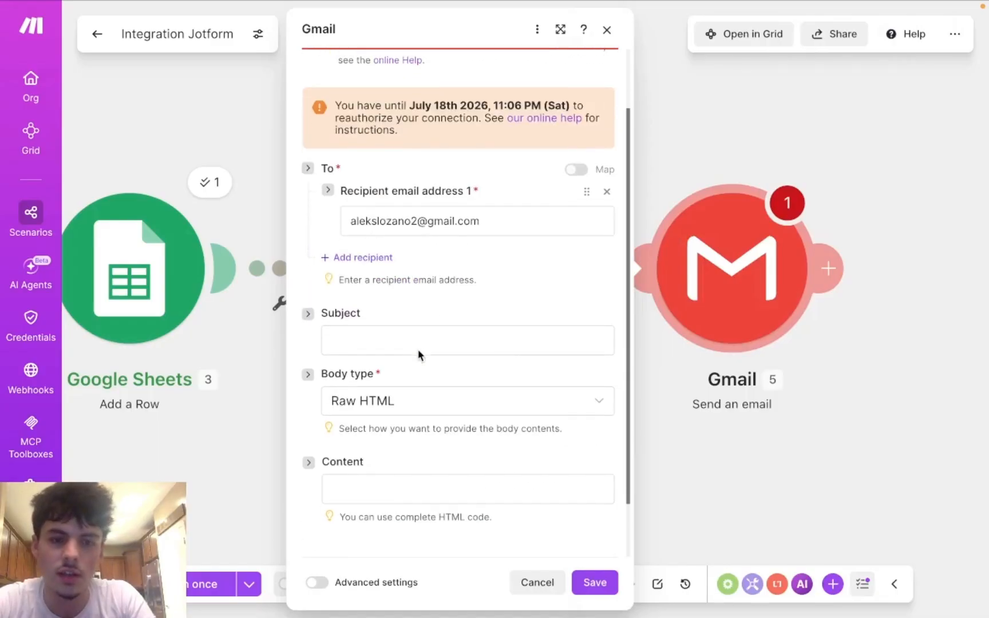
{"action": "left_click", "coordinate": [379, 323]}
{"action": "left_click", "coordinate": [487, 203]}
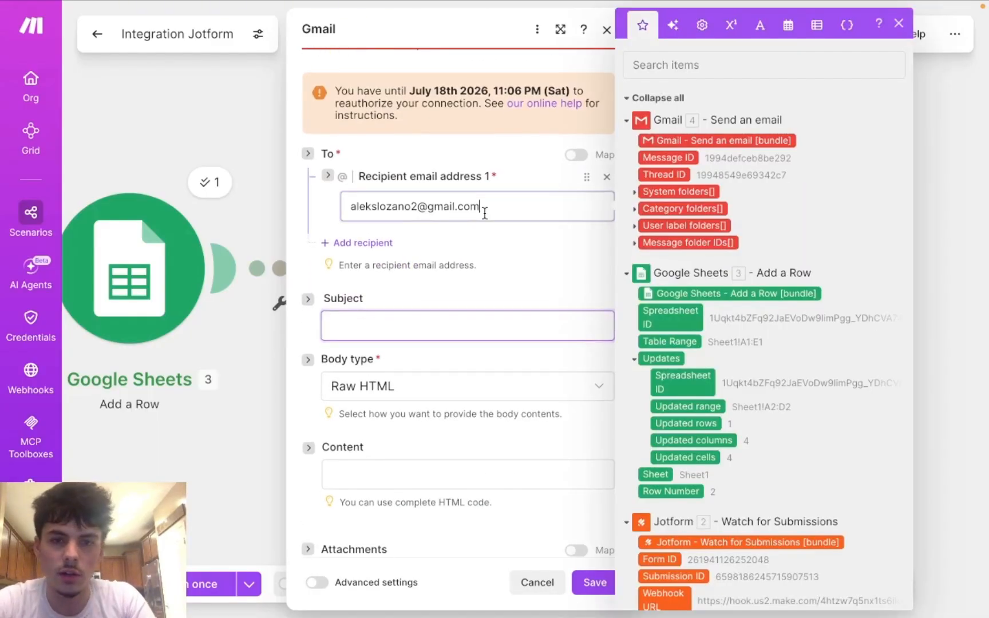
Step: Enter 'New Ai audit form submission' as the second Gmail email's subject
{"action": "left_click", "coordinate": [458, 327]}
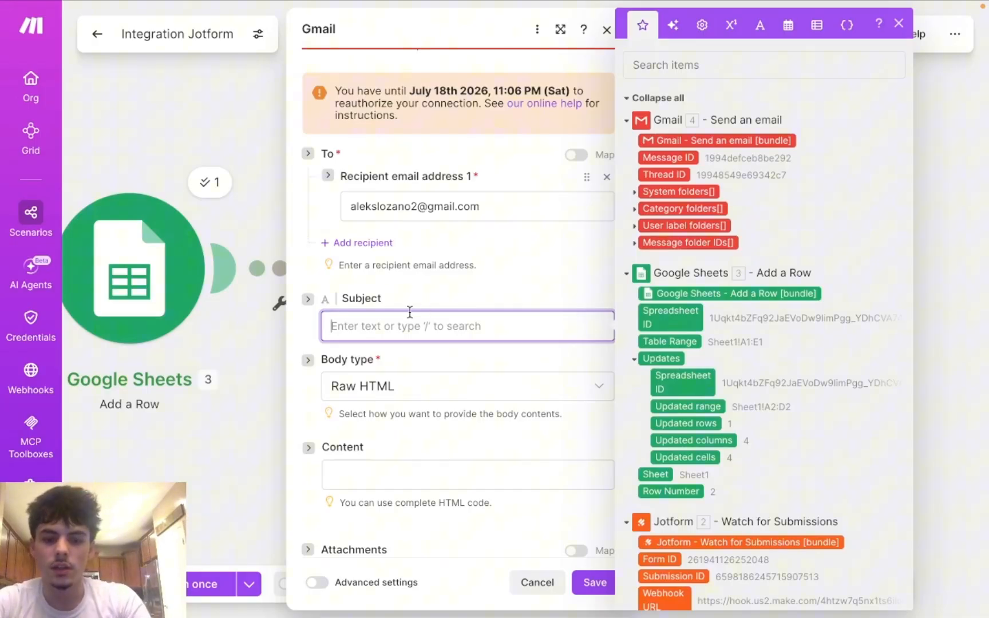
{"action": "type", "text": "New"}
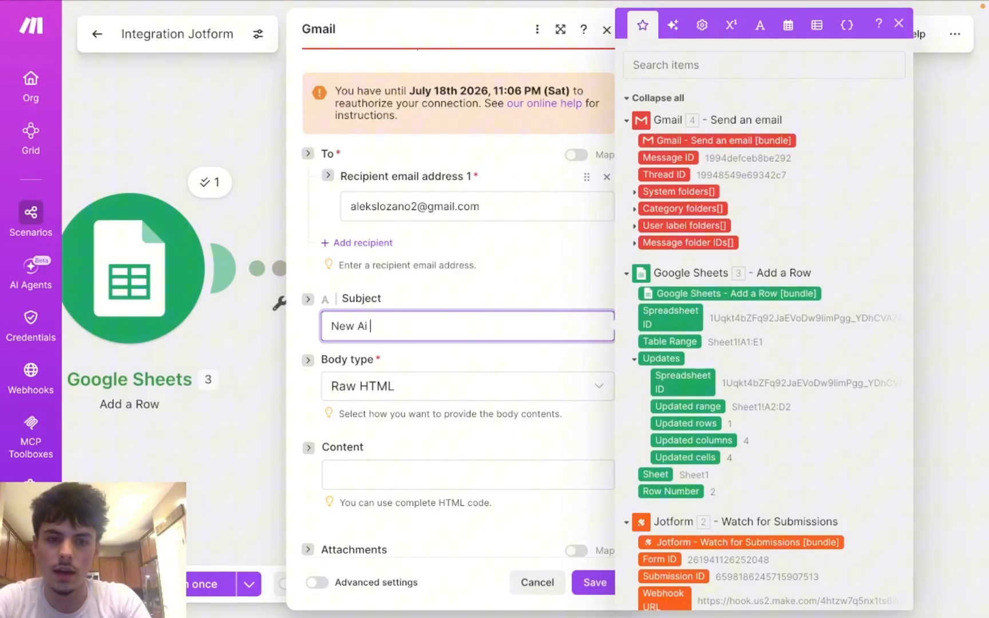
{"action": "type", "text": "Ai audit"}
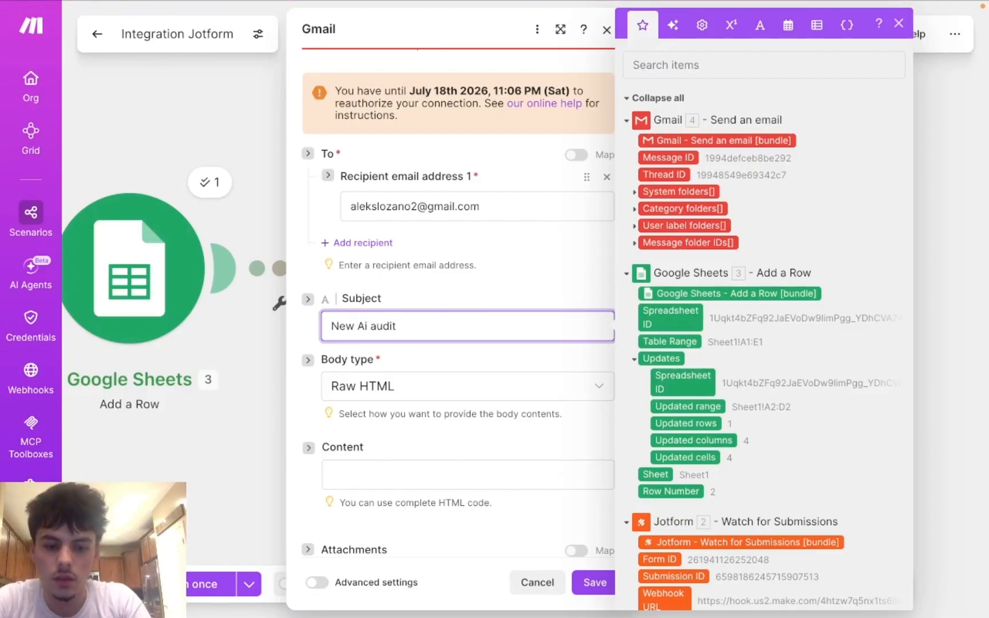
{"action": "type", "text": " form su"}
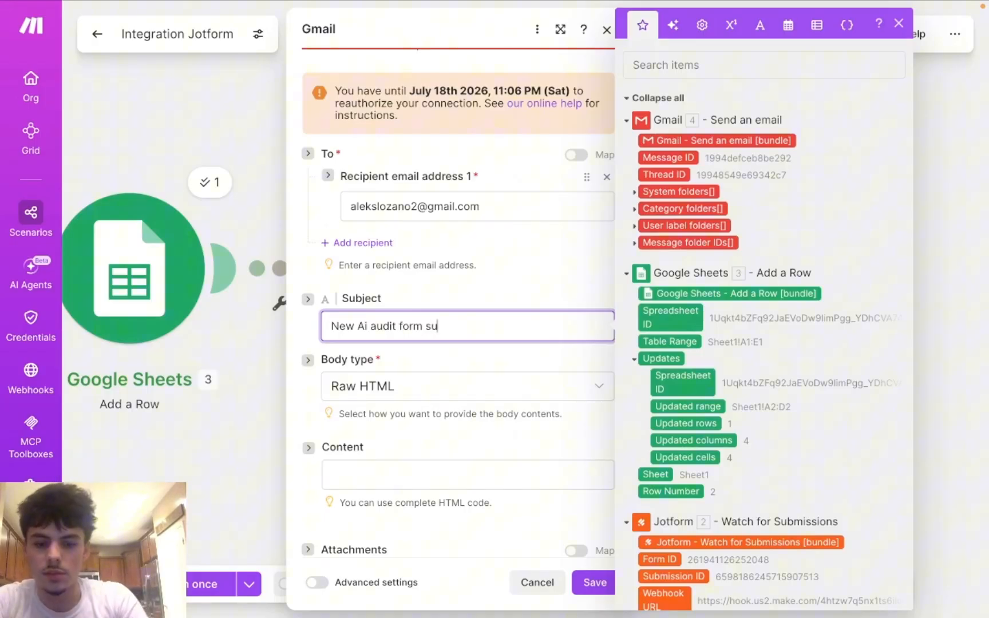
{"action": "type", "text": "bmission"}
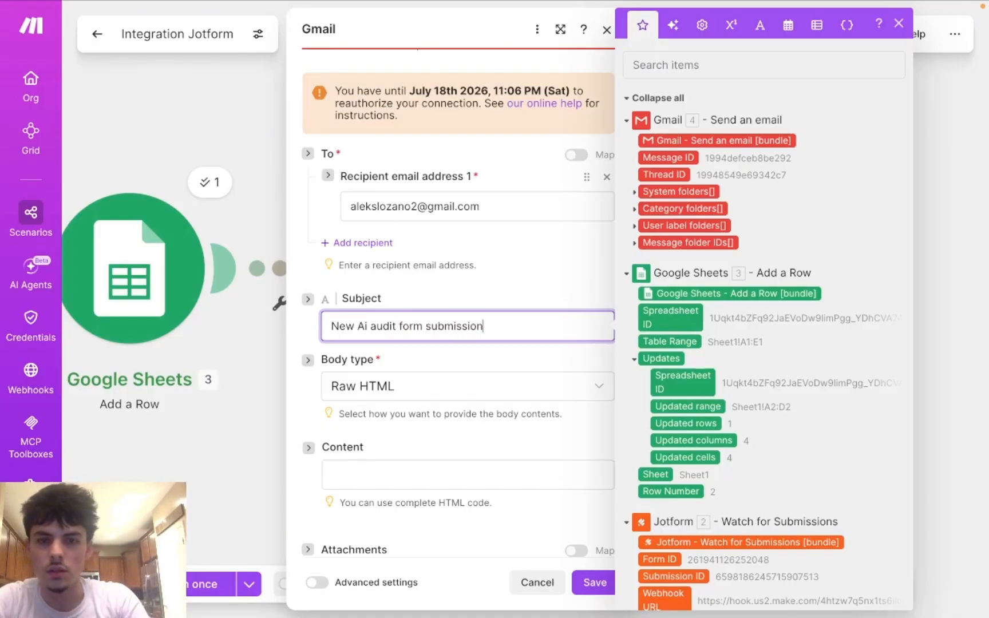
{"action": "left_click", "coordinate": [409, 475]}
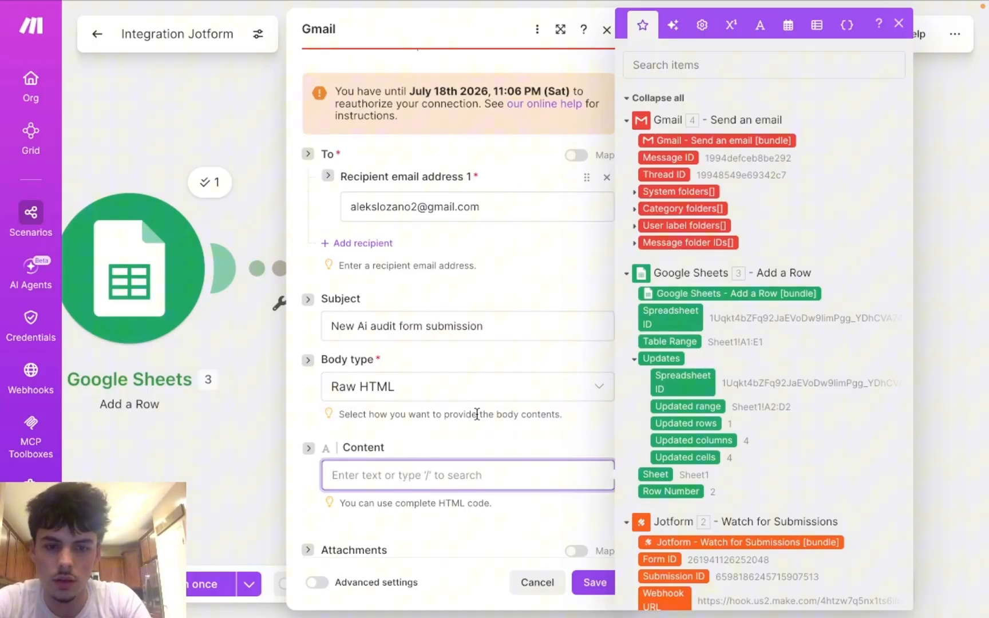
Step: Reuse the subject text to write 'A new ai audit form has submitted.' as the body's opening line
{"action": "scroll", "coordinate": [478, 417], "scroll_direction": "down", "scroll_amount": 1}
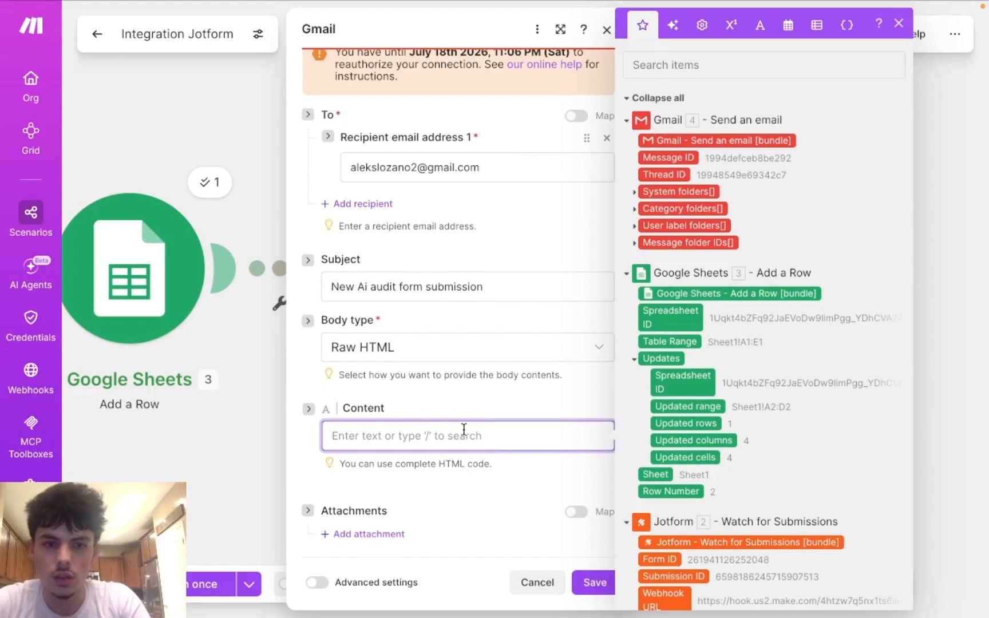
{"action": "left_click_drag", "start_coordinate": [497, 287], "coordinate": [303, 295]}
{"action": "key", "text": "ctrl+c"}
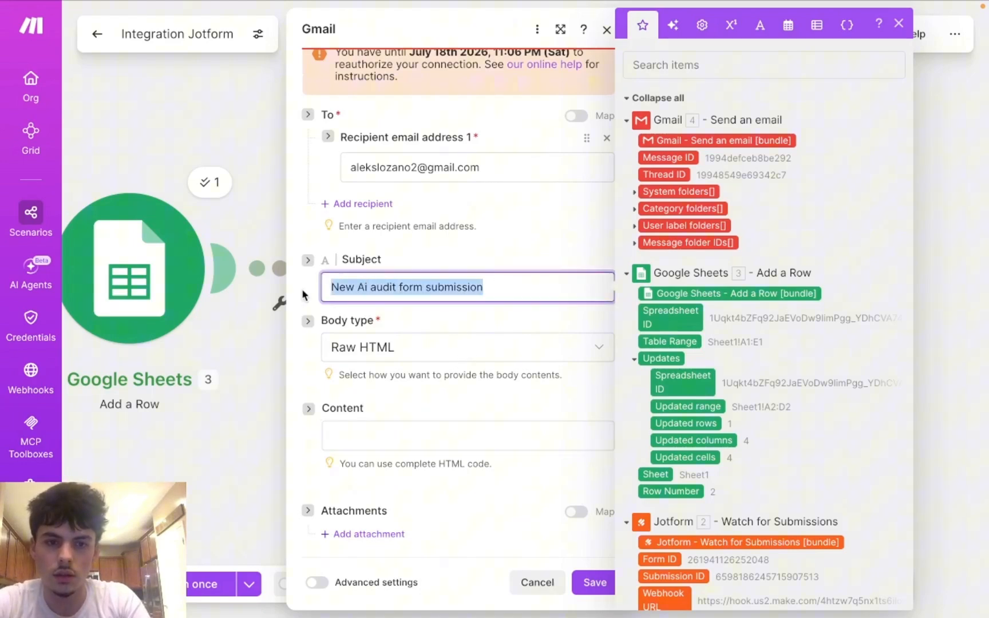
{"action": "left_click", "coordinate": [376, 440]}
{"action": "key", "text": "ctrl+v"}
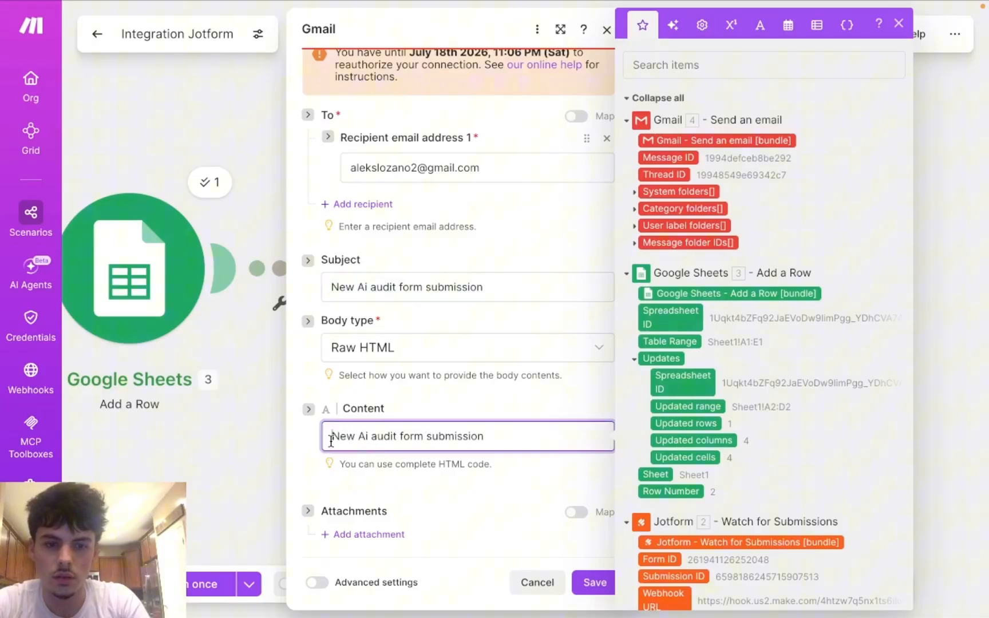
{"action": "left_click", "coordinate": [332, 437]}
{"action": "key", "text": "Delete"}
{"action": "type", "text": "n"}
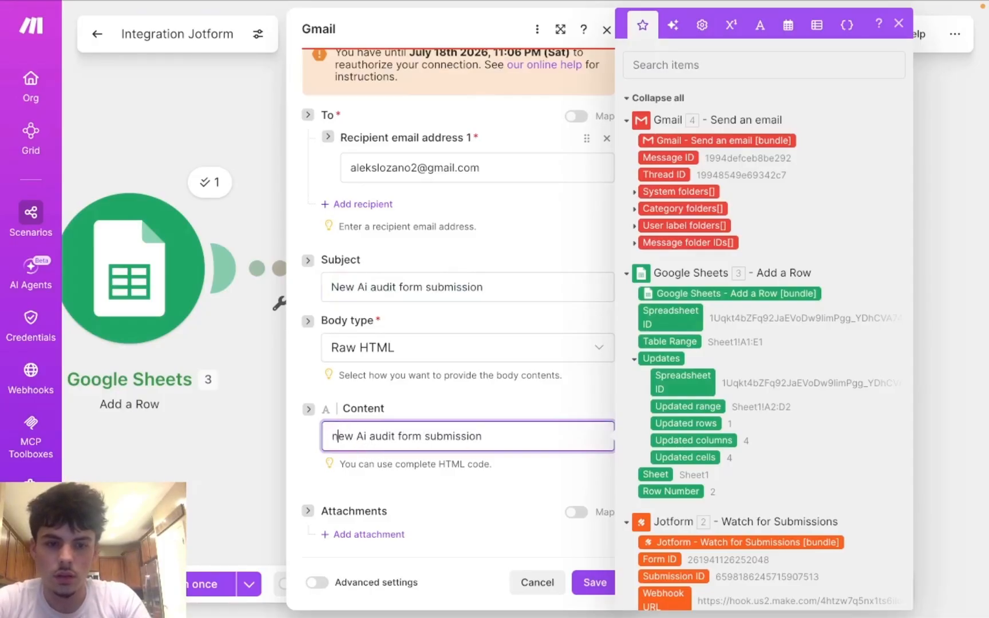
{"action": "type", "text": "a"}
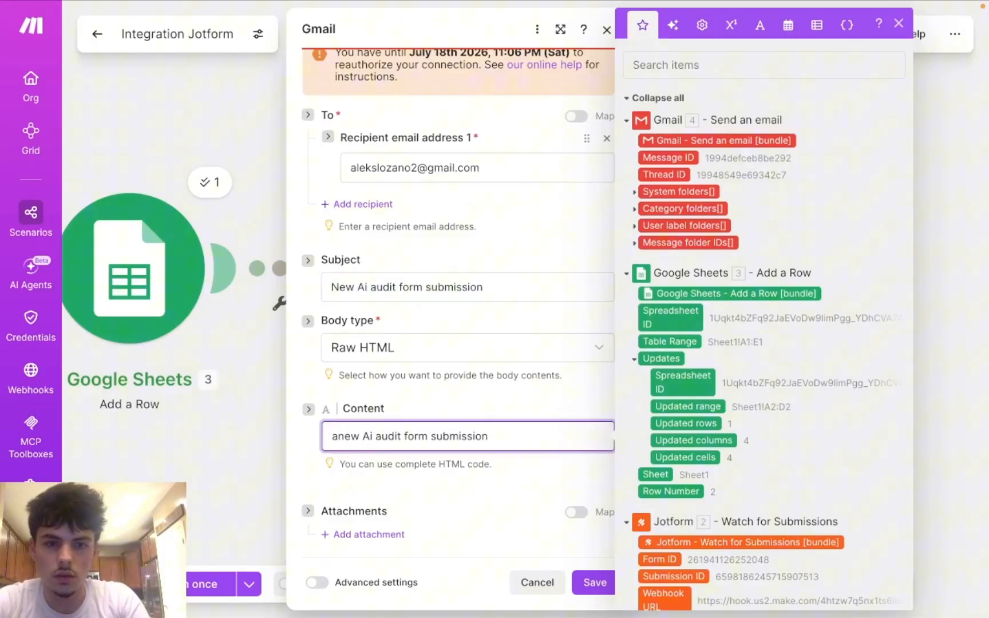
{"action": "double_click", "coordinate": [367, 437]}
{"action": "key", "text": "BackSpace"}
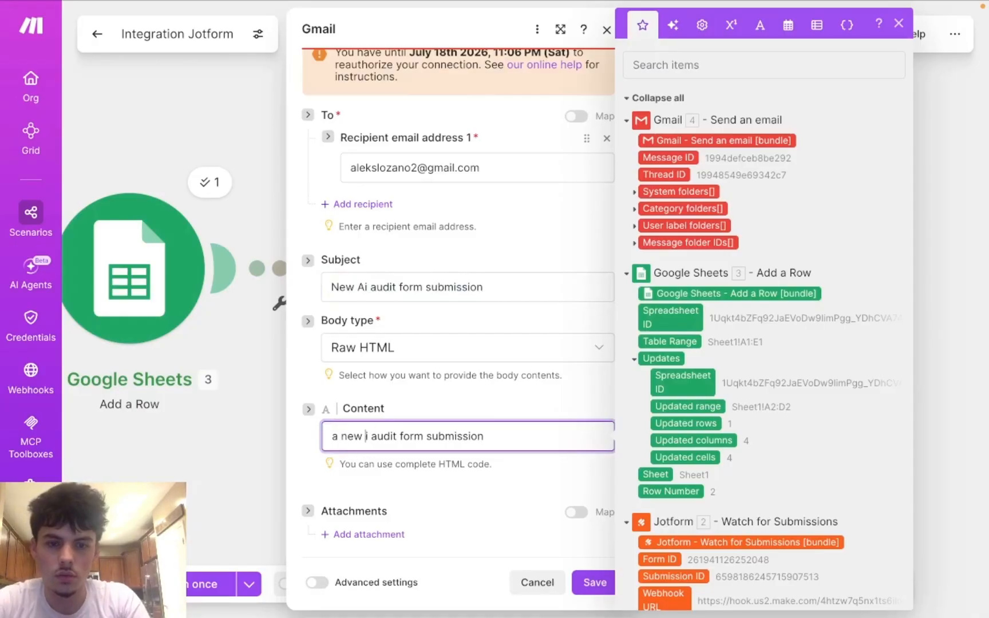
{"action": "type", "text": "ai"}
{"action": "key", "text": "BackSpace"}
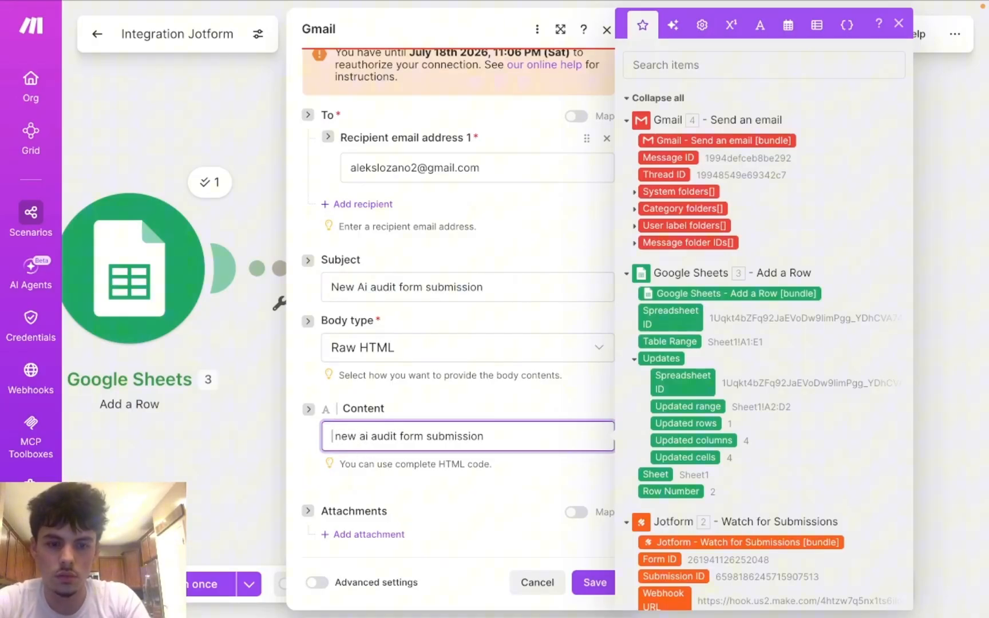
{"action": "type", "text": "A"}
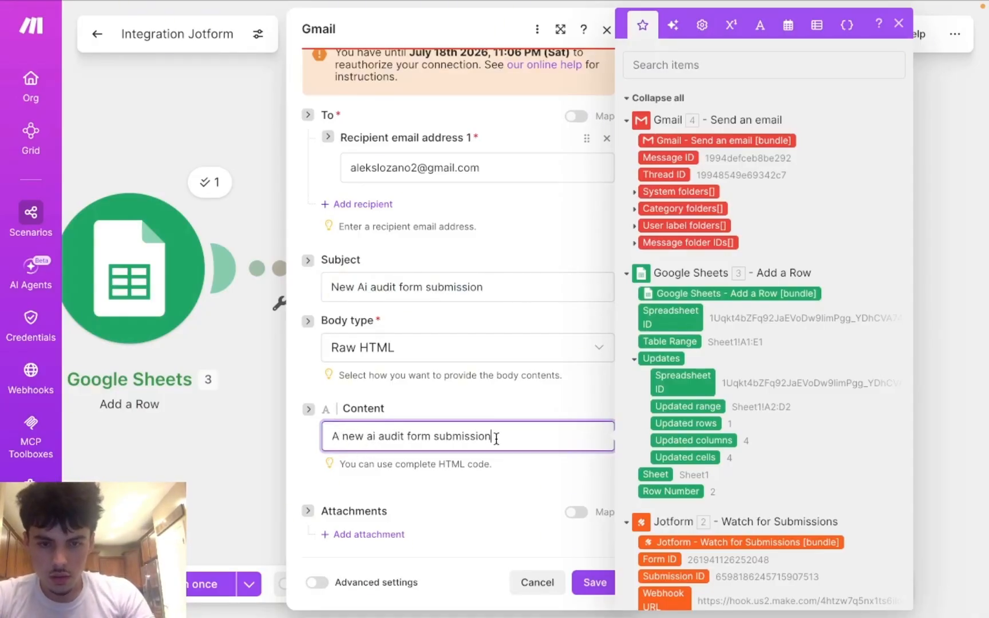
{"action": "key", "text": "BackSpace"}
{"action": "key", "text": "BackSpace"}
{"action": "key", "text": "BackSpace"}
{"action": "key", "text": "BackSpace"}
{"action": "key", "text": "BackSpace"}
{"action": "key", "text": "BackSpace"}
{"action": "key", "text": "BackSpace"}
{"action": "key", "text": "BackSpace"}
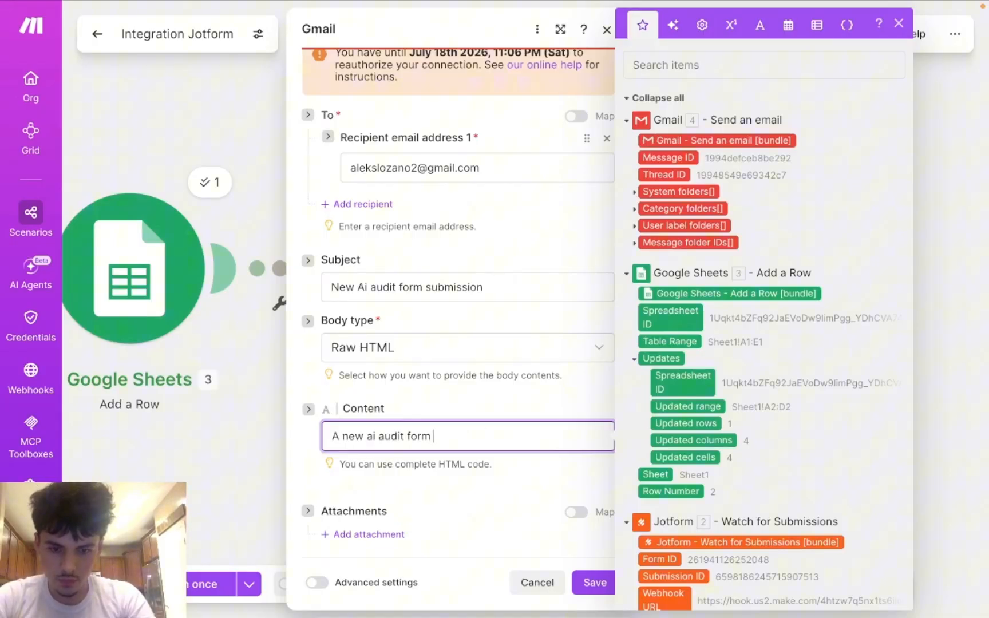
{"action": "type", "text": "ha "}
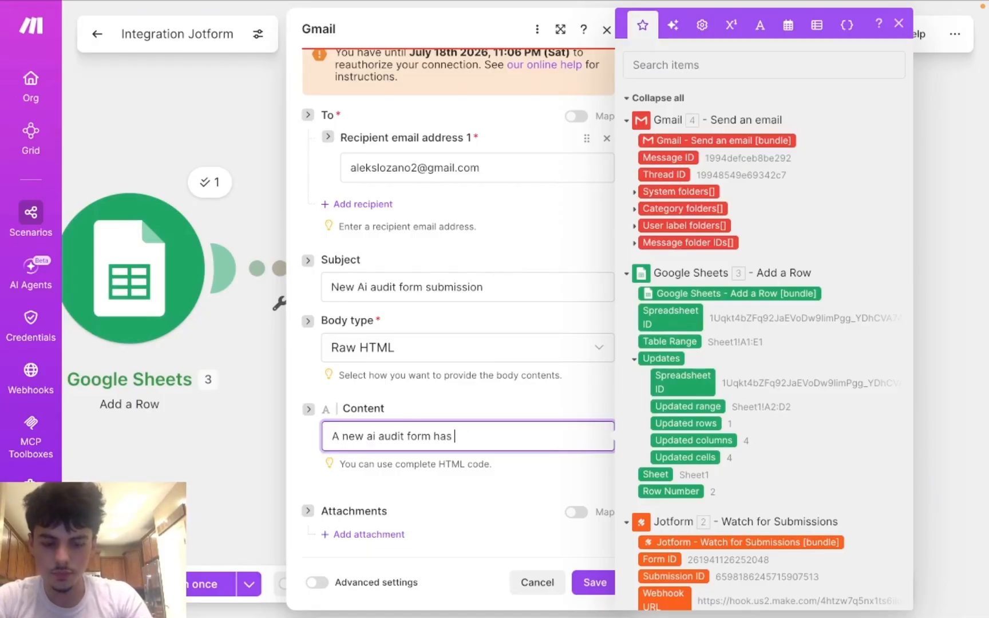
{"action": "type", "text": " submitted"}
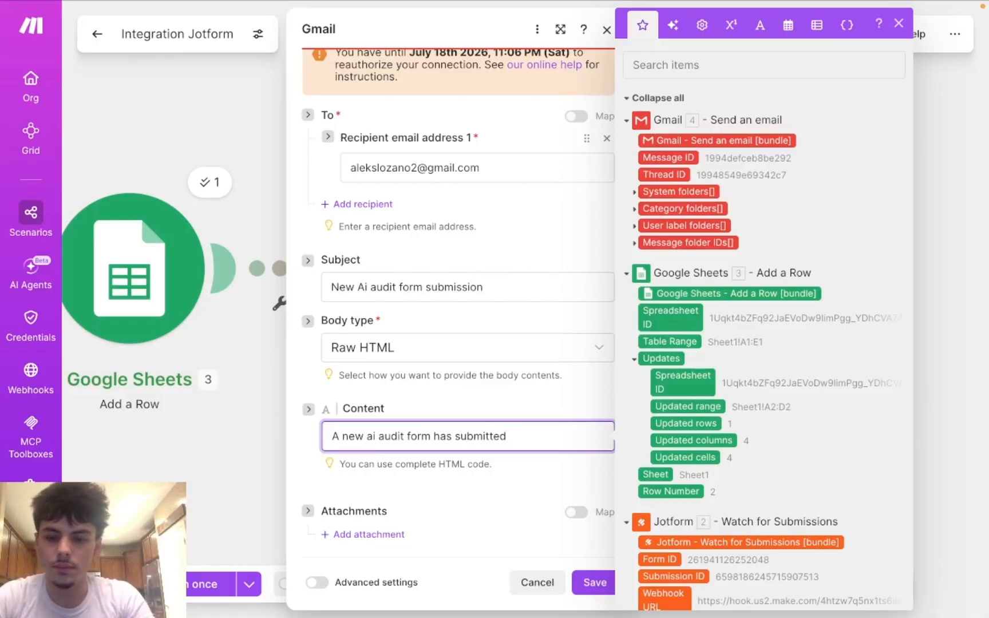
{"action": "type", "text": "."}
Step: Add the 'Client Info:' heading and a 'First Name' label on new lines
{"action": "key", "text": "Return"}
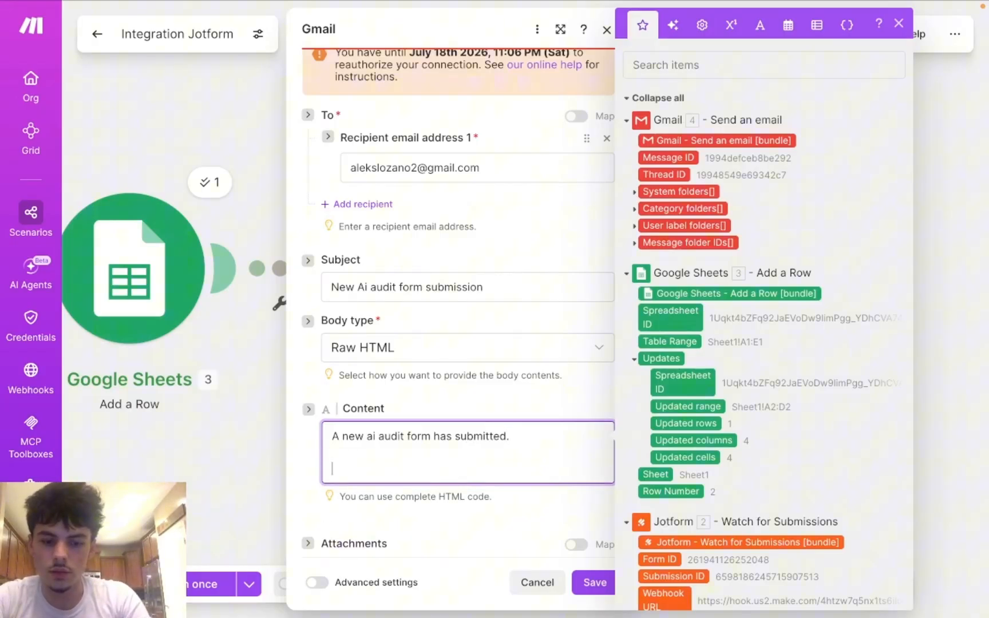
{"action": "type", "text": "Client"}
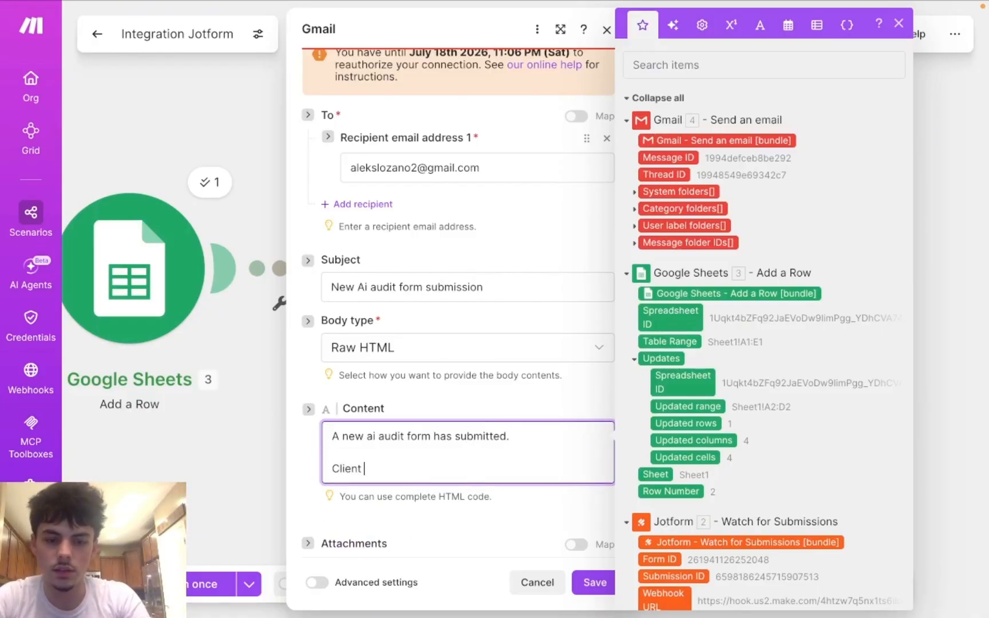
{"action": "type", "text": " Info"}
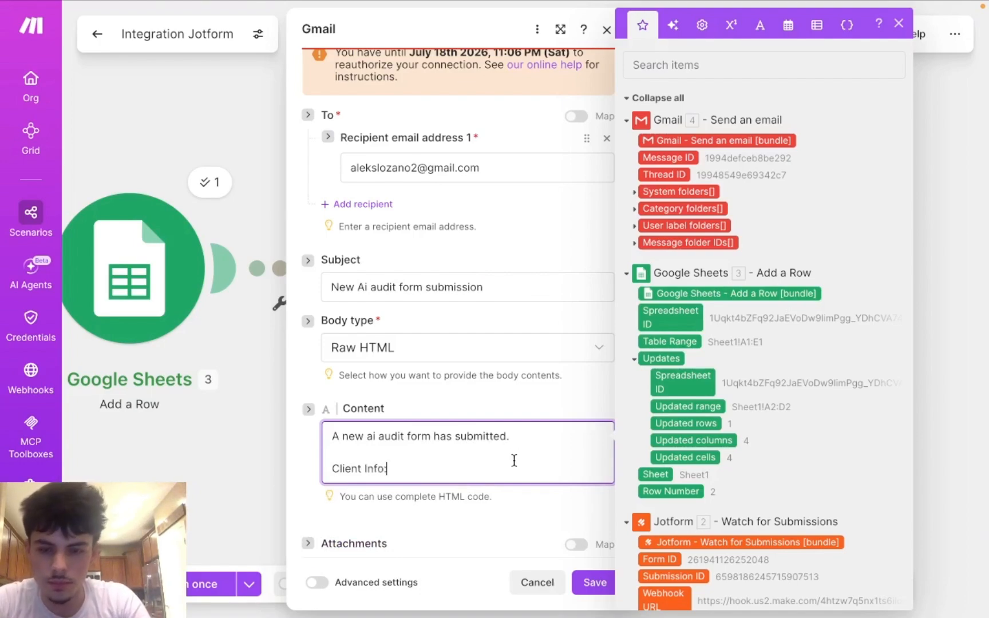
{"action": "type", "text": ":"}
{"action": "key", "text": "Return"}
{"action": "key", "text": "Return"}
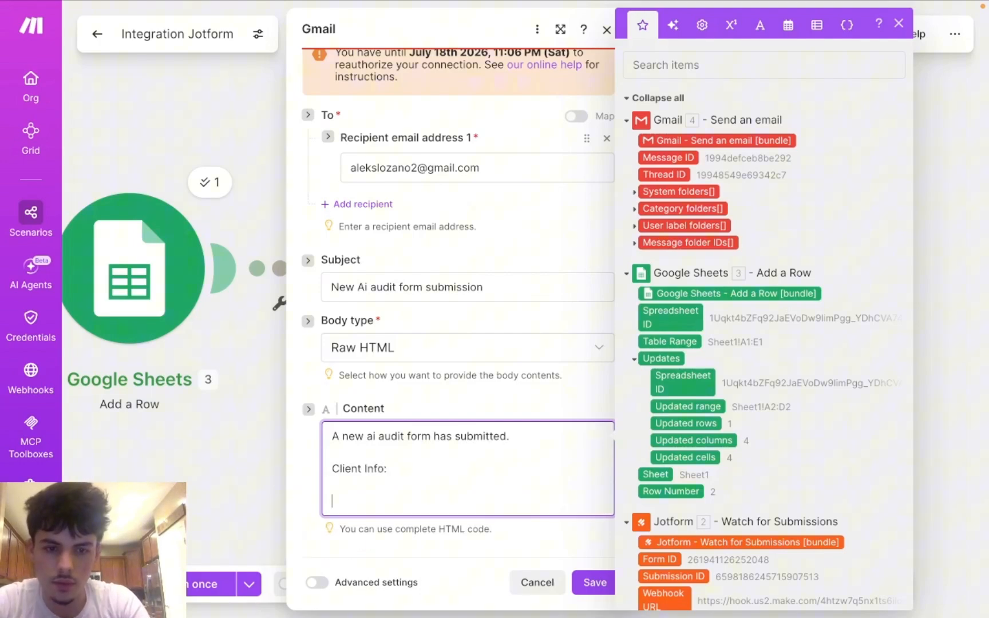
{"action": "type", "text": "F"}
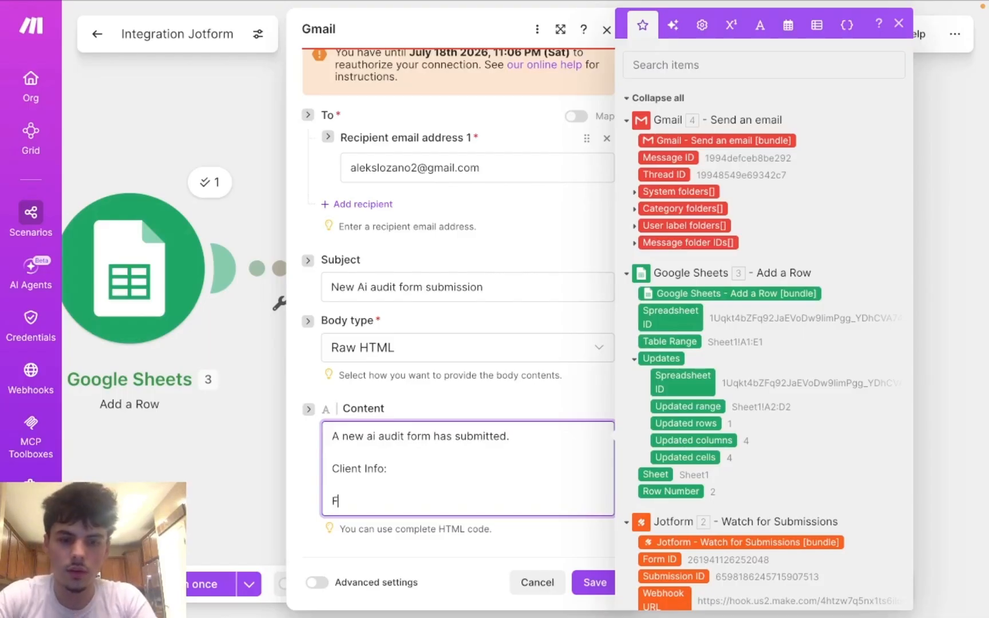
{"action": "type", "text": "irst "}
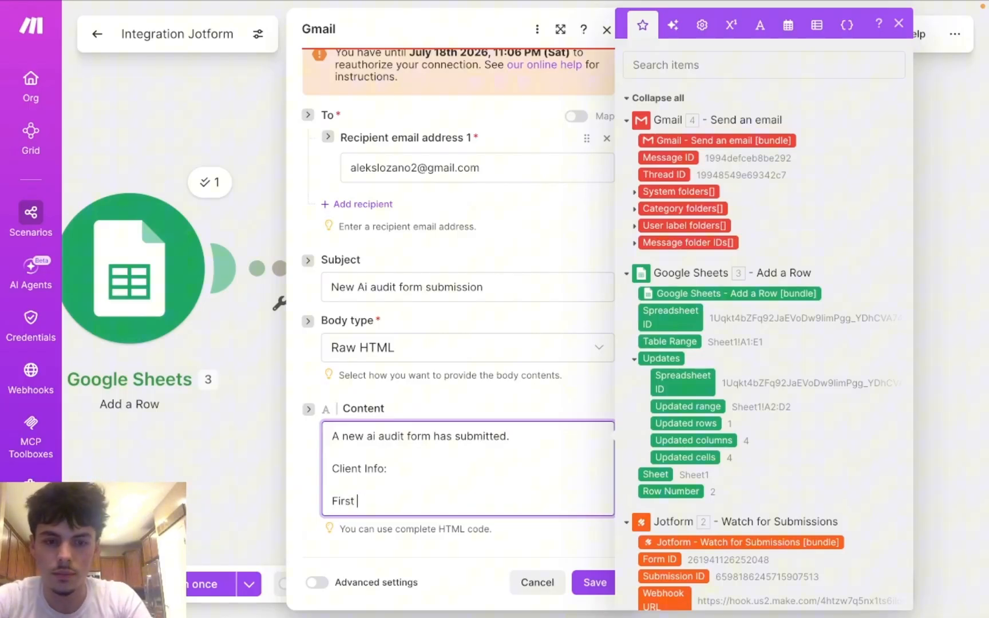
{"action": "type", "text": "Name:"}
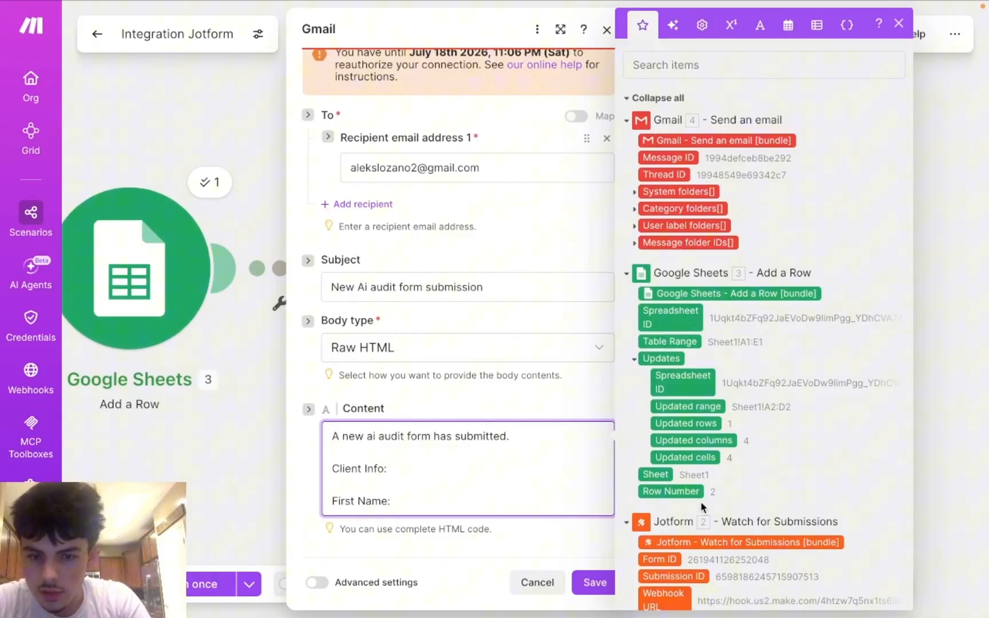
Step: Map the Jotform First Name value after the 'First Name:' label
{"action": "scroll", "coordinate": [690, 453], "scroll_direction": "down", "scroll_amount": 3}
{"action": "scroll", "coordinate": [689, 454], "scroll_direction": "down", "scroll_amount": 6}
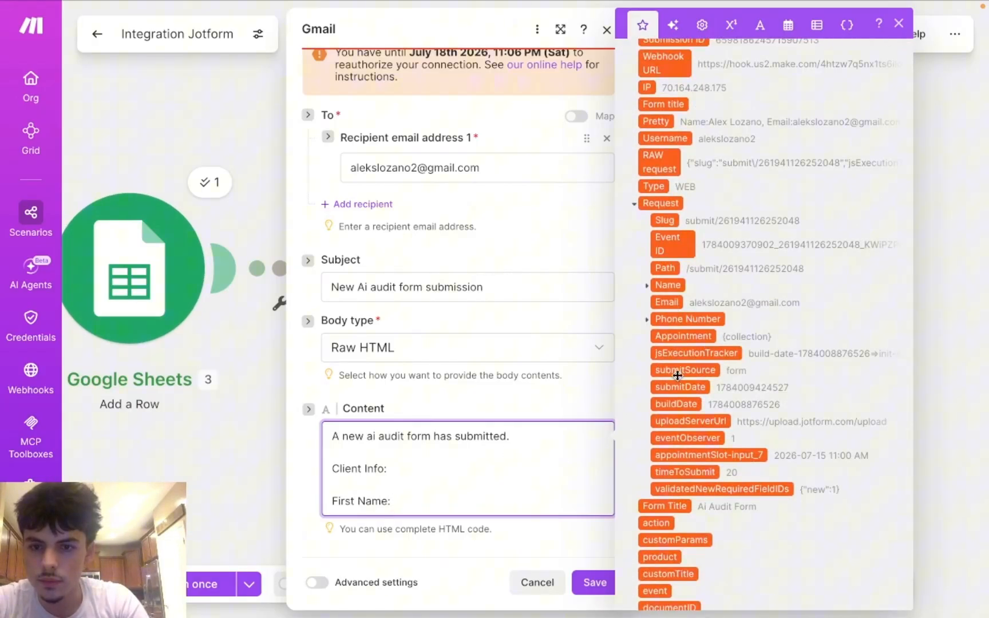
{"action": "scroll", "coordinate": [678, 375], "scroll_direction": "down", "scroll_amount": 1}
{"action": "scroll", "coordinate": [708, 349], "scroll_direction": "down", "scroll_amount": 1}
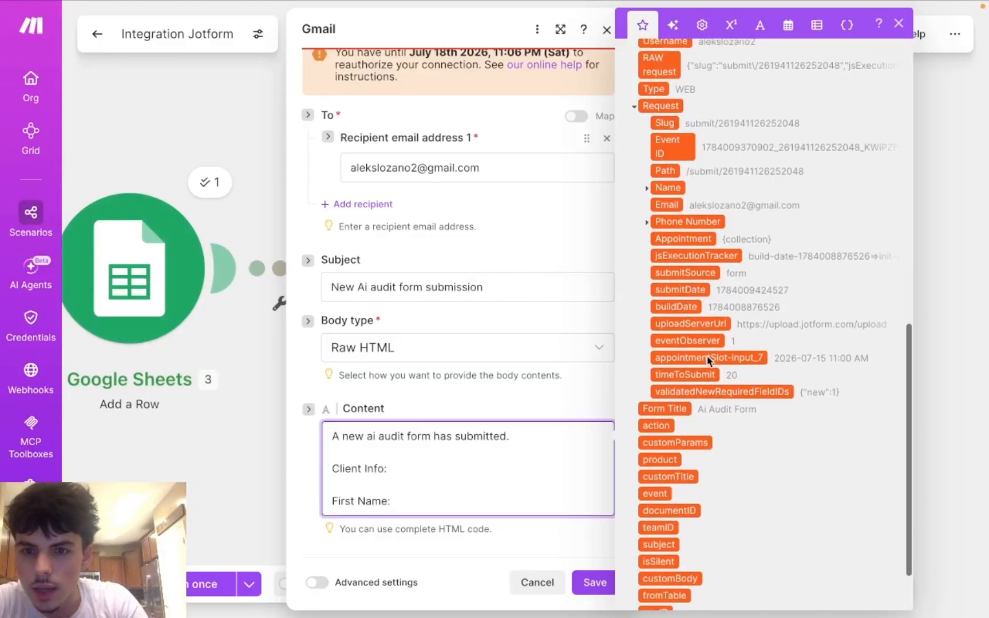
{"action": "scroll", "coordinate": [709, 358], "scroll_direction": "up", "scroll_amount": 3}
{"action": "scroll", "coordinate": [703, 275], "scroll_direction": "up", "scroll_amount": 2}
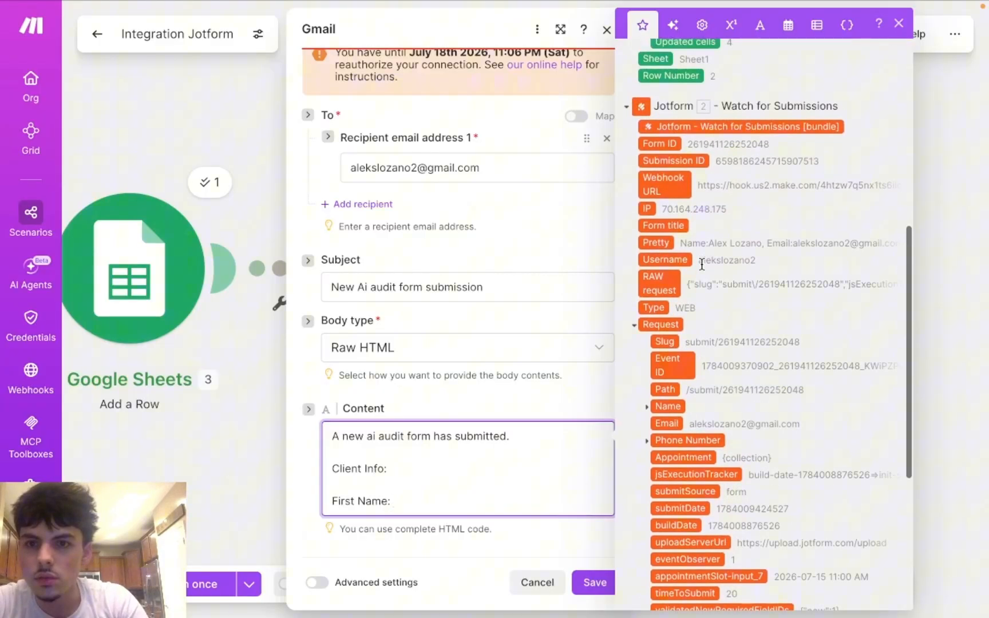
{"action": "scroll", "coordinate": [701, 263], "scroll_direction": "down", "scroll_amount": 3}
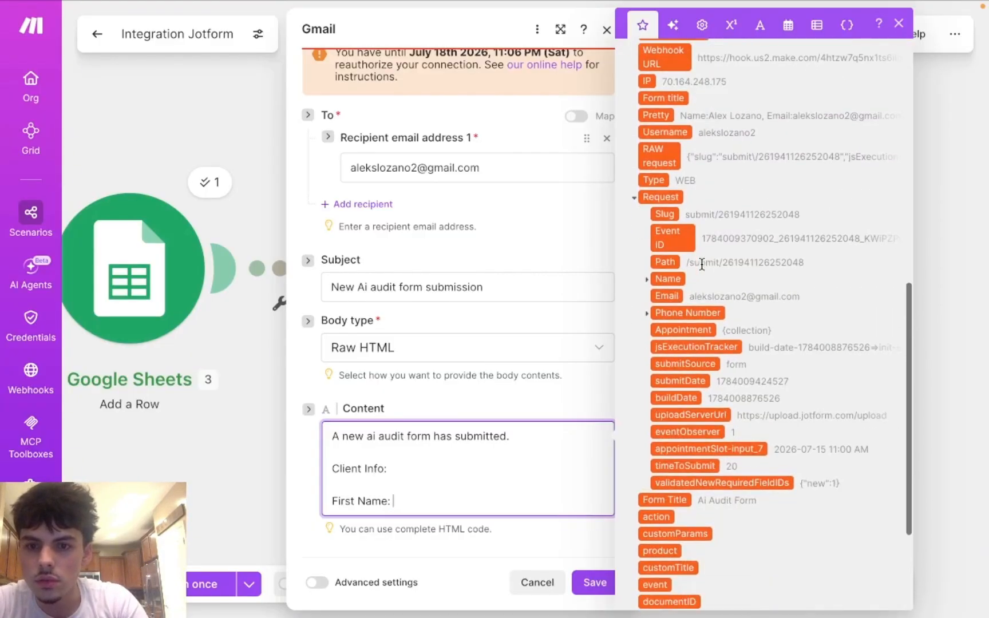
{"action": "left_click", "coordinate": [647, 280]}
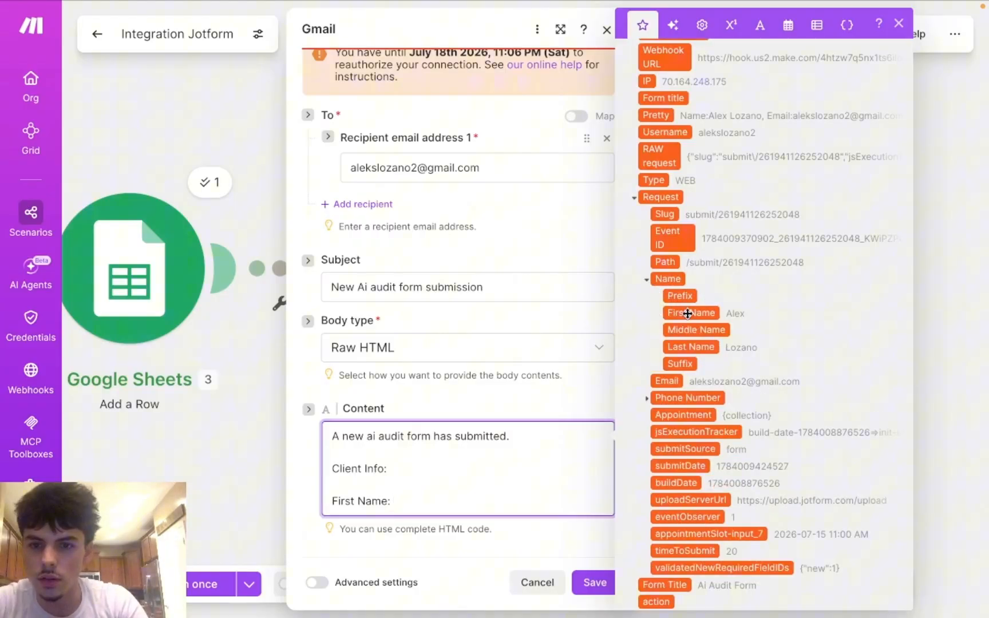
{"action": "left_click_drag", "start_coordinate": [689, 314], "coordinate": [506, 501]}
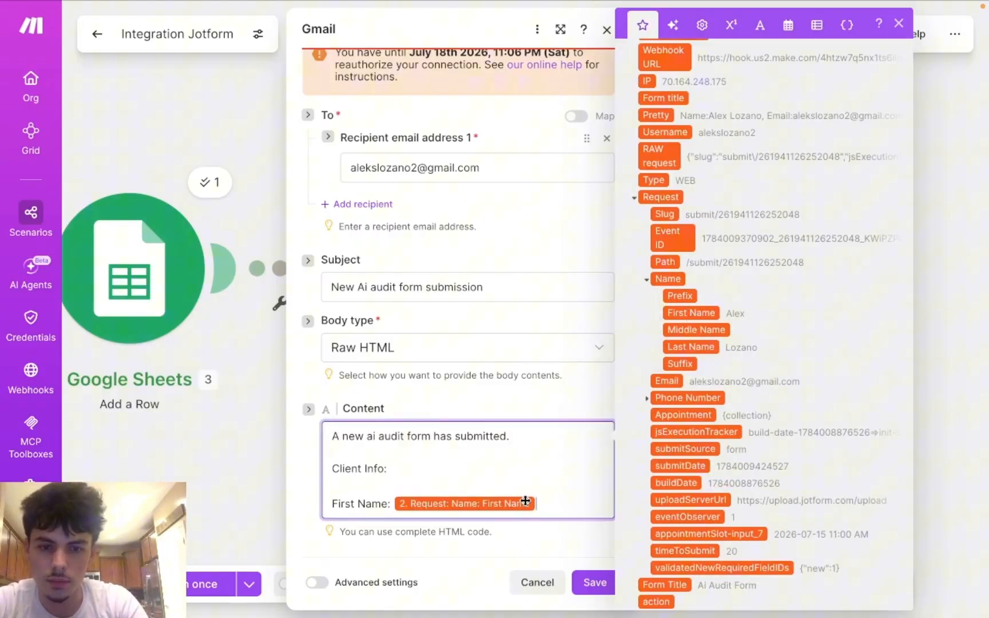
Step: Add 'Last Name:' and 'Email:' lines mapped to the Jotform Last Name and Email values
{"action": "key", "text": "Return"}
{"action": "key", "text": "Return"}
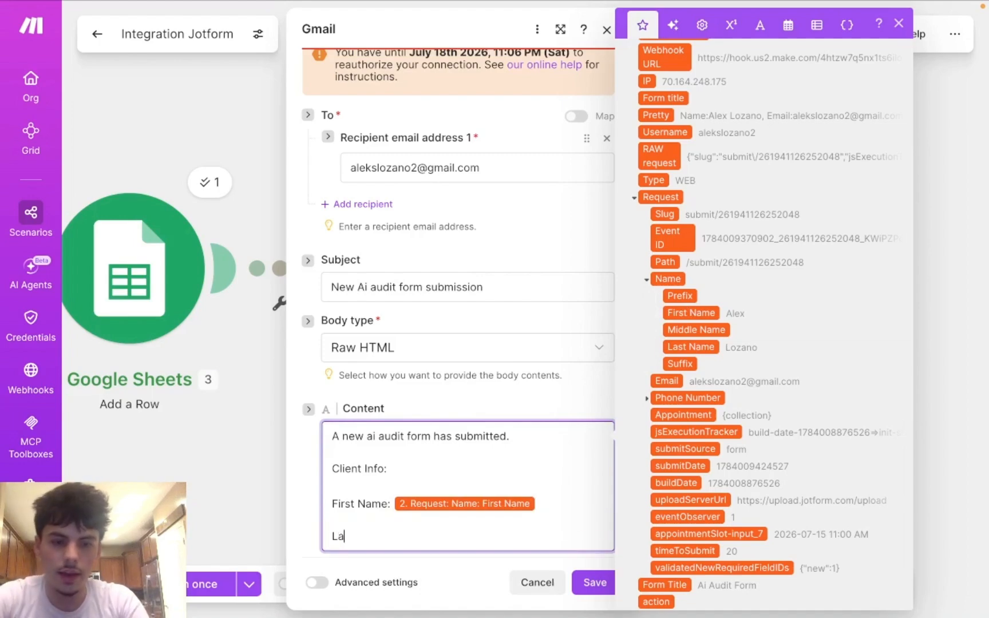
{"action": "type", "text": "Last Name"}
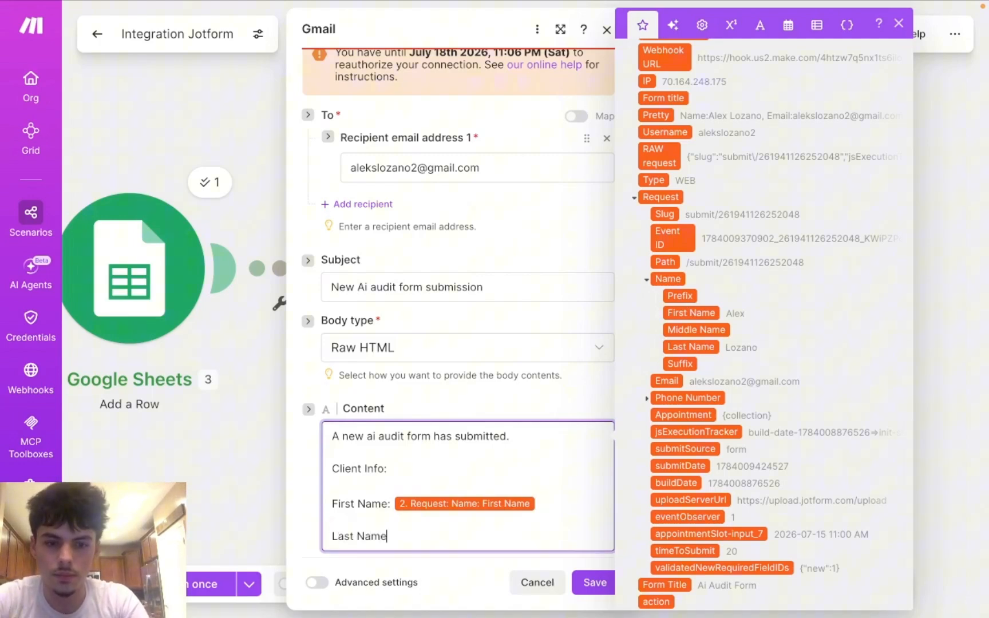
{"action": "type", "text": ":"}
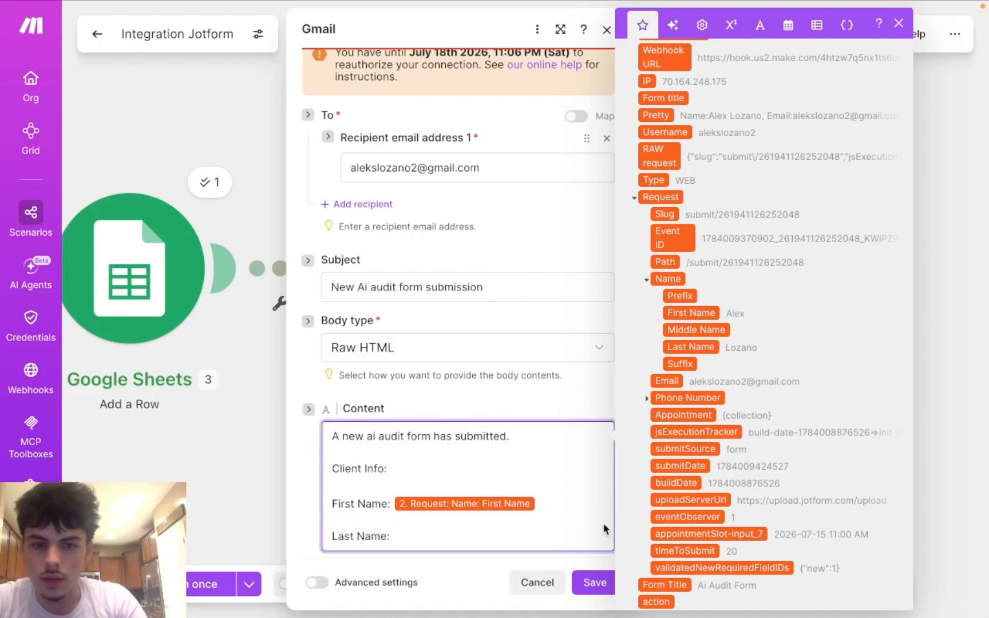
{"action": "scroll", "coordinate": [705, 256], "scroll_direction": "down", "scroll_amount": 2}
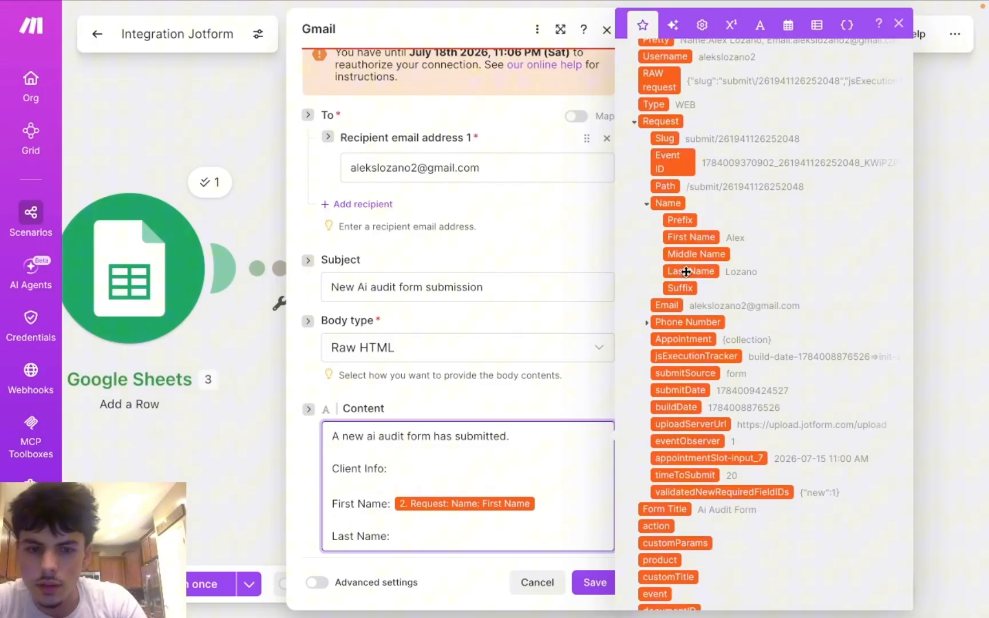
{"action": "left_click", "coordinate": [691, 271]}
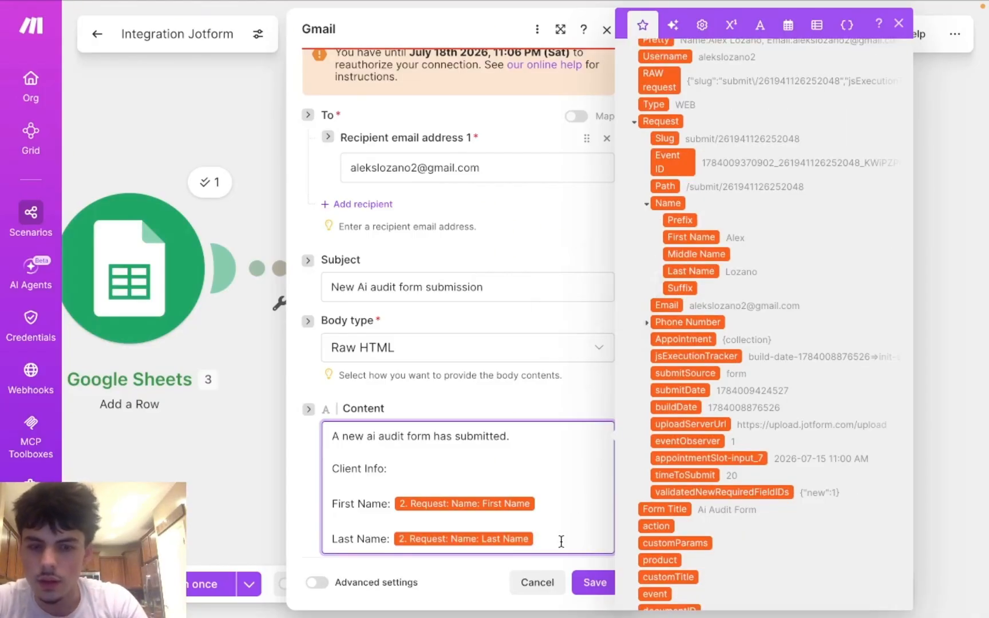
{"action": "key", "text": "Return"}
{"action": "scroll", "coordinate": [506, 490], "scroll_direction": "down", "scroll_amount": 1}
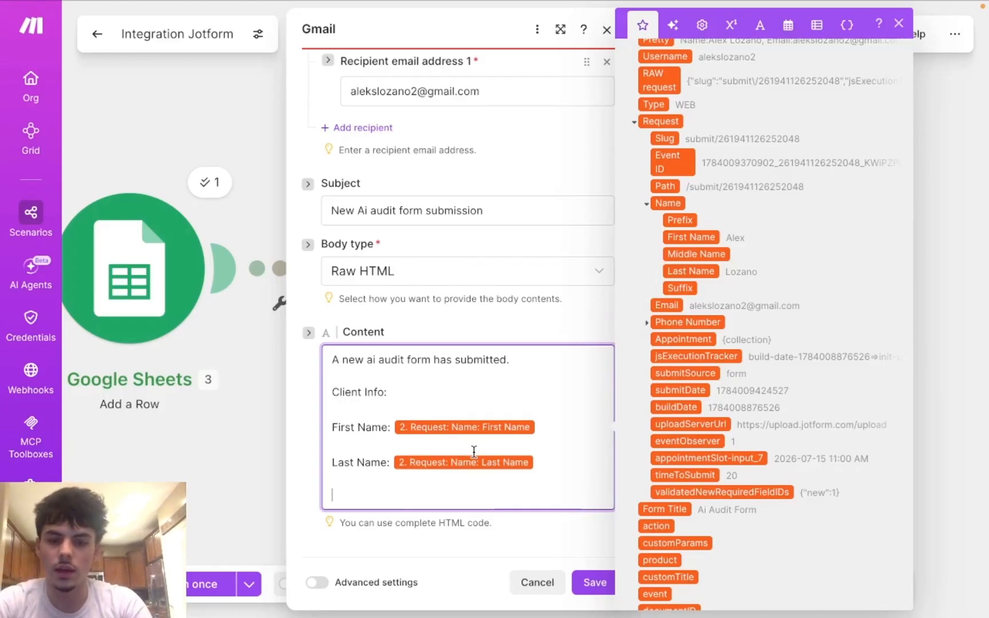
{"action": "type", "text": "P"}
{"action": "key", "text": "BackSpace"}
{"action": "type", "text": "E"}
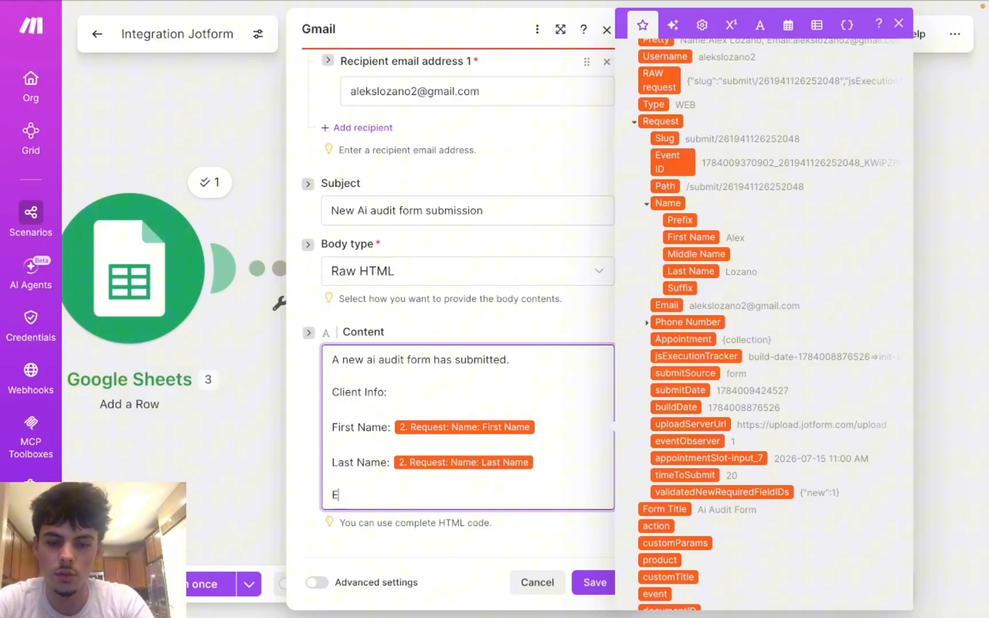
{"action": "type", "text": "mail:"}
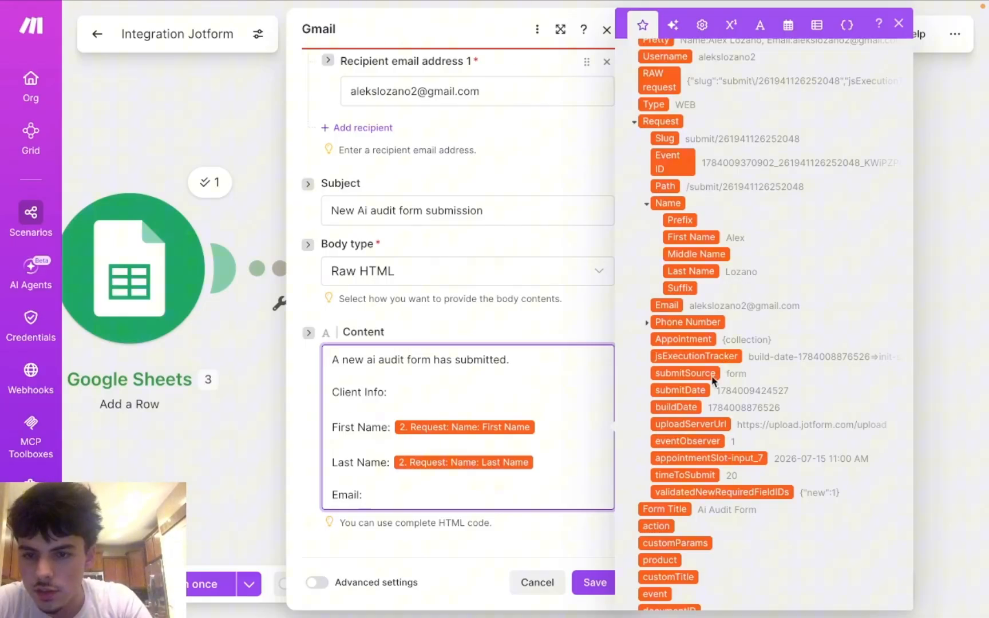
{"action": "scroll", "coordinate": [719, 351], "scroll_direction": "down", "scroll_amount": 1}
{"action": "left_click", "coordinate": [666, 292]}
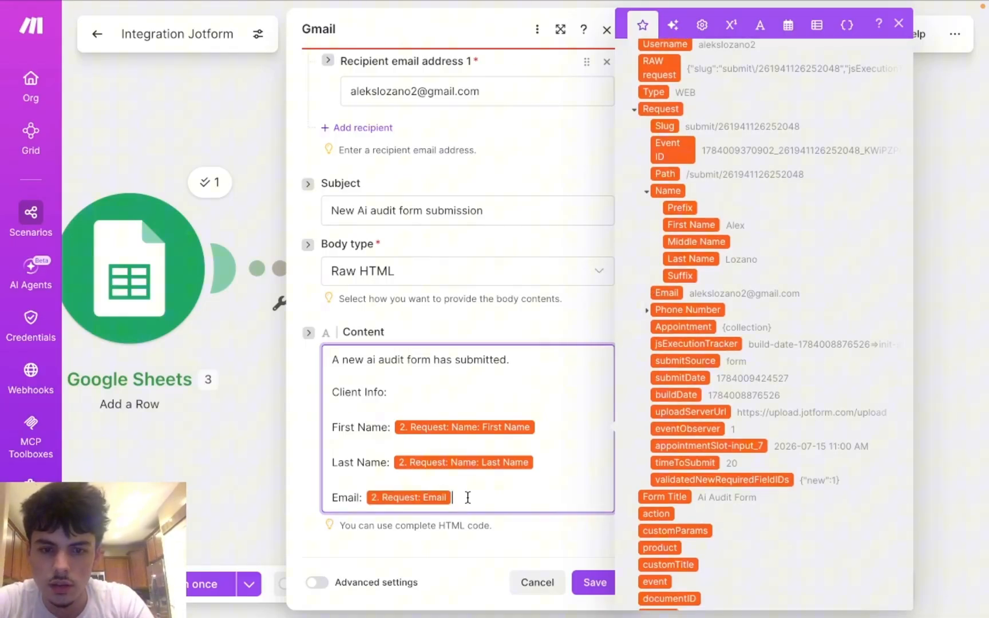
Step: Add a 'Phone Number:' line mapped to the Jotform full phone number, followed by blank lines
{"action": "key", "text": "Return"}
{"action": "key", "text": "Return"}
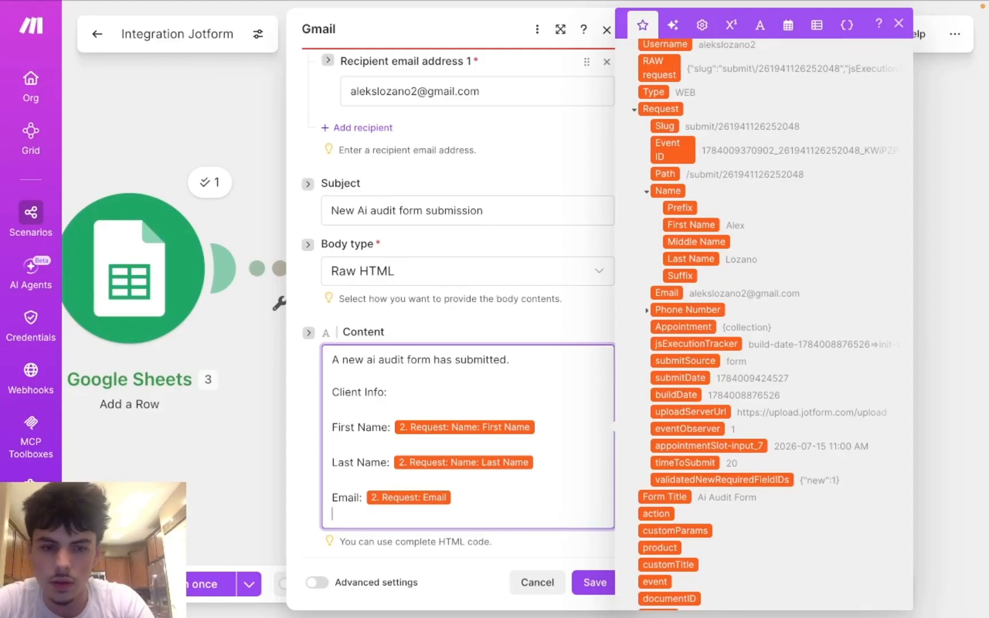
{"action": "type", "text": "Pho"}
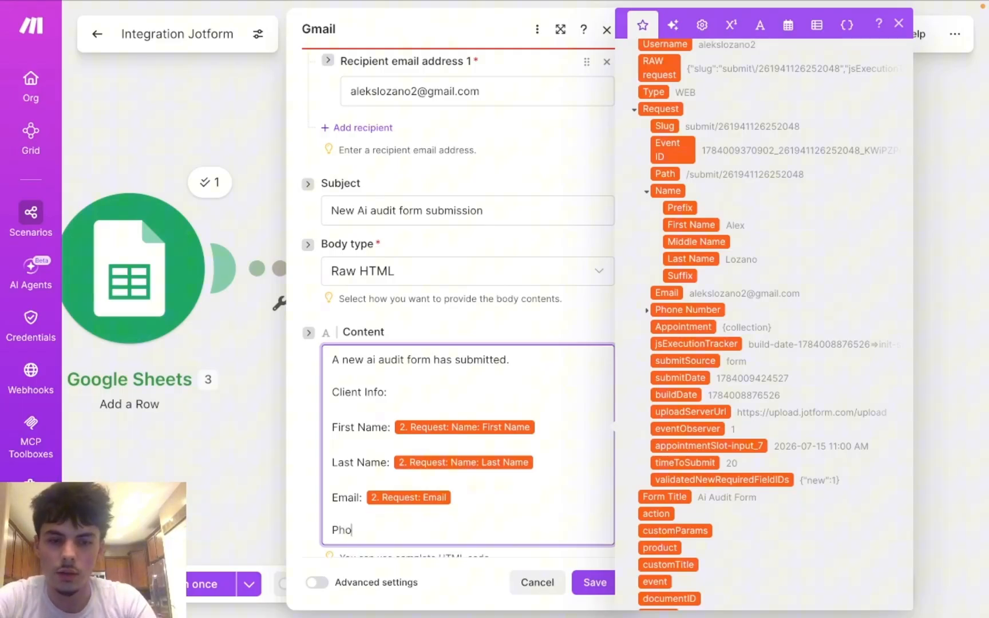
{"action": "type", "text": "ne Nu"}
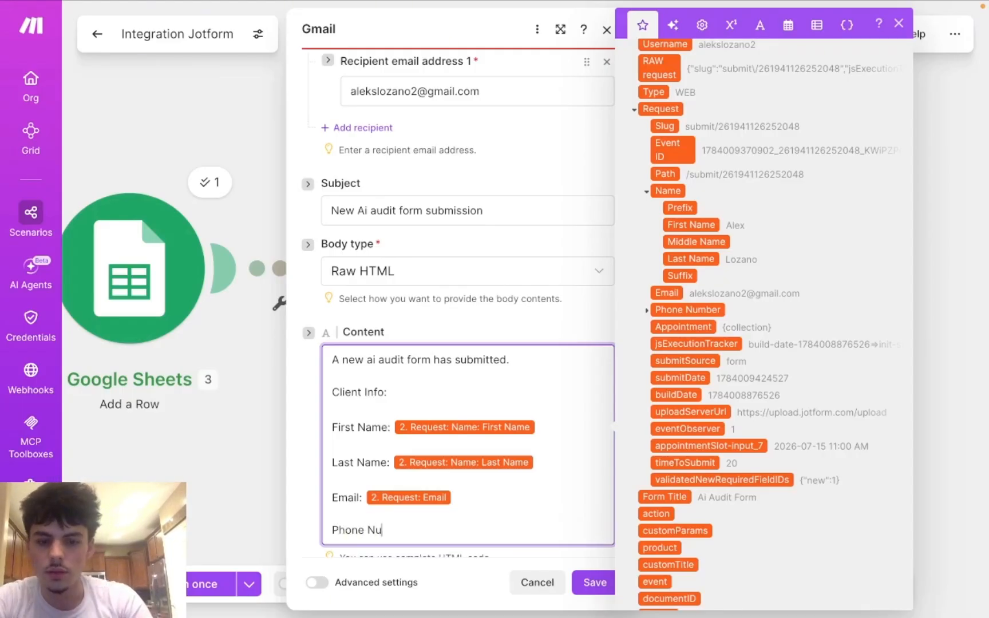
{"action": "type", "text": "mber:"}
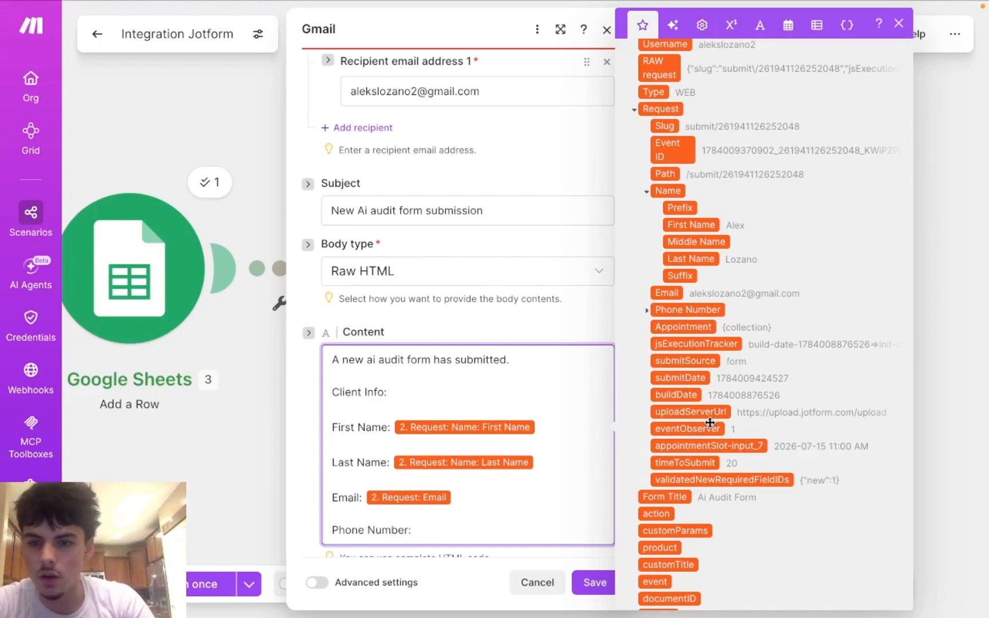
{"action": "scroll", "coordinate": [710, 427], "scroll_direction": "down", "scroll_amount": 2}
{"action": "scroll", "coordinate": [710, 423], "scroll_direction": "down", "scroll_amount": 1}
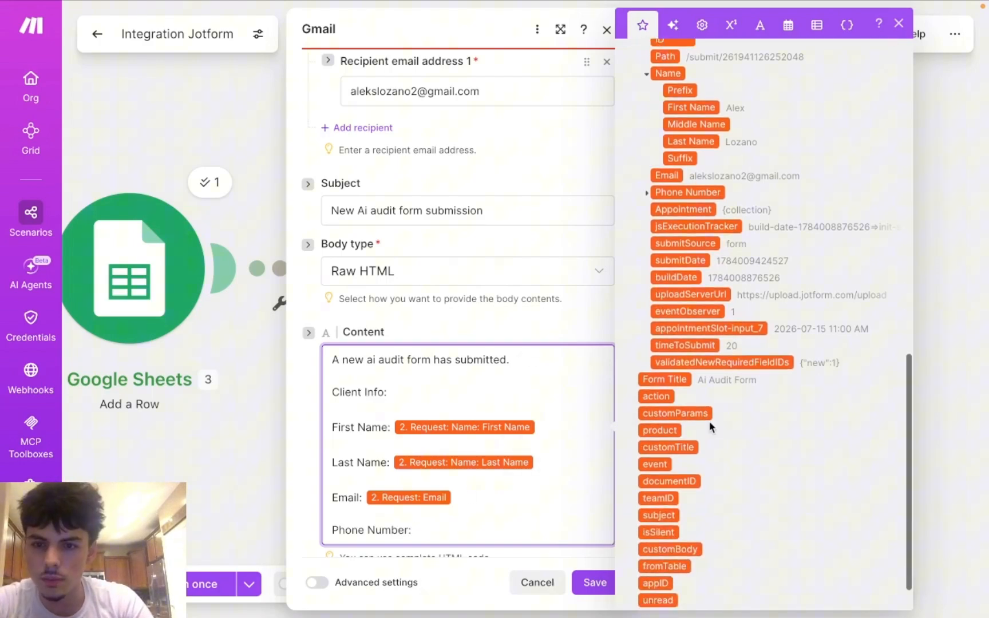
{"action": "scroll", "coordinate": [709, 400], "scroll_direction": "up", "scroll_amount": 4}
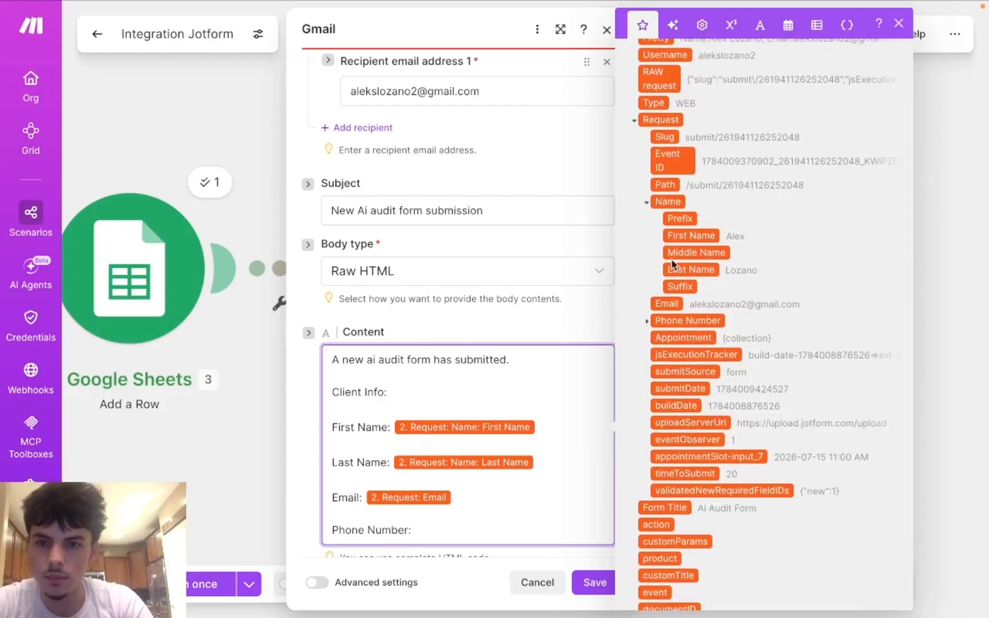
{"action": "scroll", "coordinate": [673, 283], "scroll_direction": "up", "scroll_amount": 1}
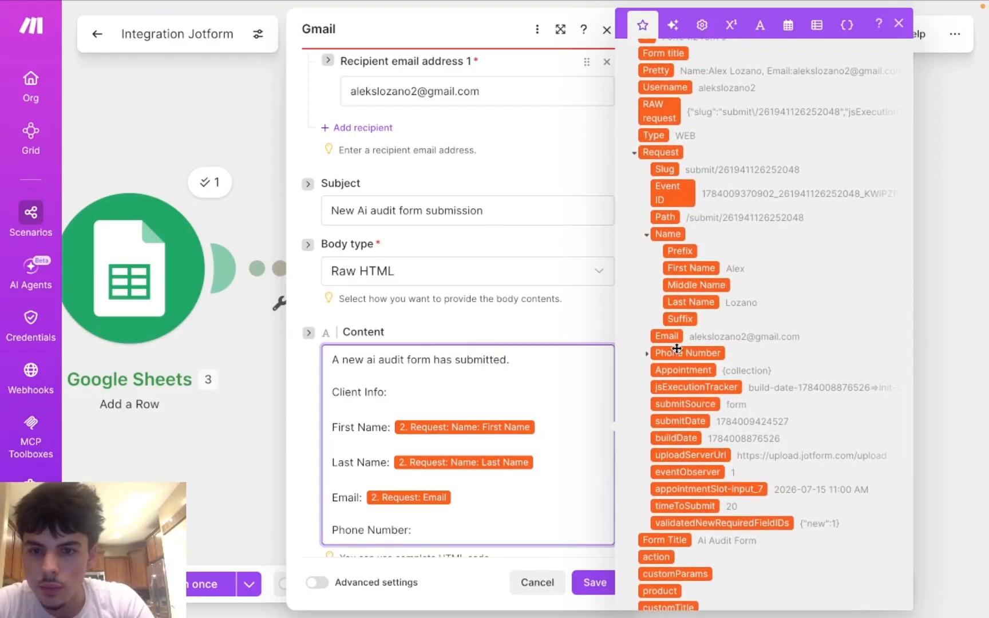
{"action": "left_click", "coordinate": [679, 355]}
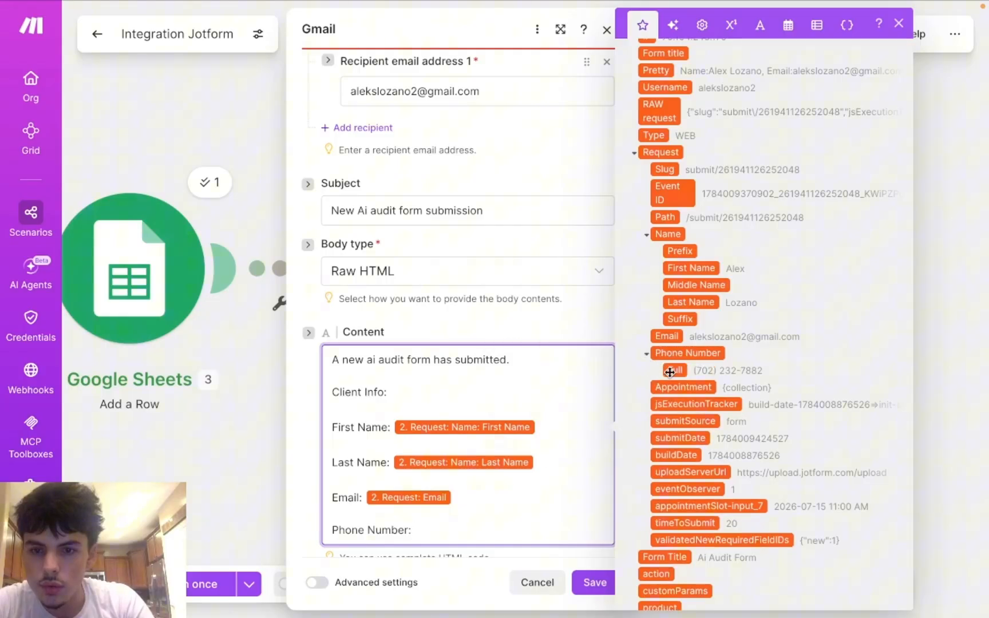
{"action": "left_click", "coordinate": [673, 371]}
{"action": "key", "text": "Return"}
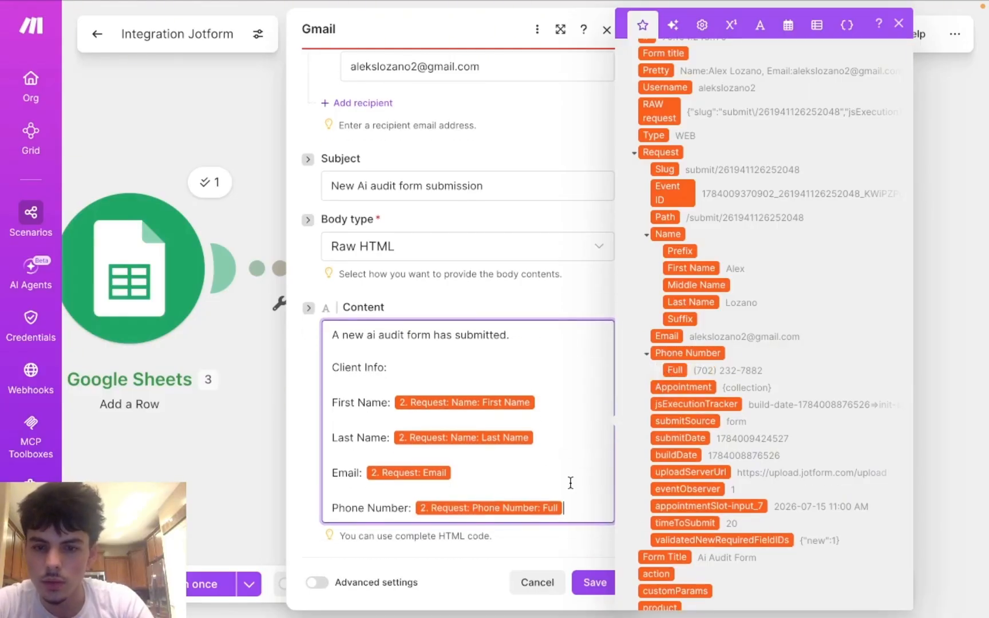
{"action": "key", "text": "Return"}
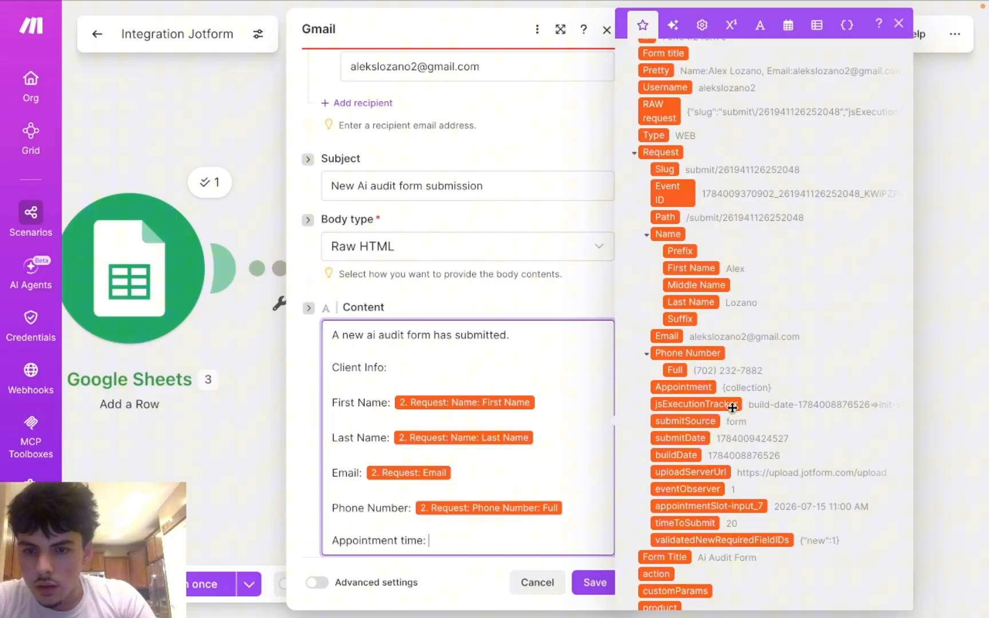
Step: Map the appointment slot after 'Appointment time:', review the body, and save the Gmail module
{"action": "left_click", "coordinate": [710, 507]}
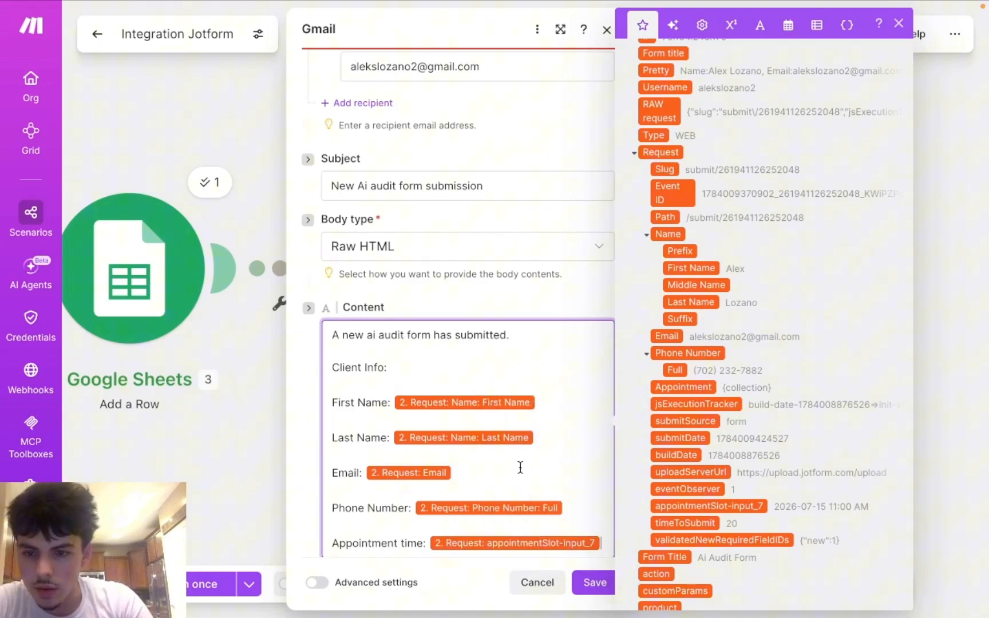
{"action": "scroll", "coordinate": [520, 468], "scroll_direction": "down", "scroll_amount": 2}
{"action": "scroll", "coordinate": [575, 437], "scroll_direction": "down", "scroll_amount": 1}
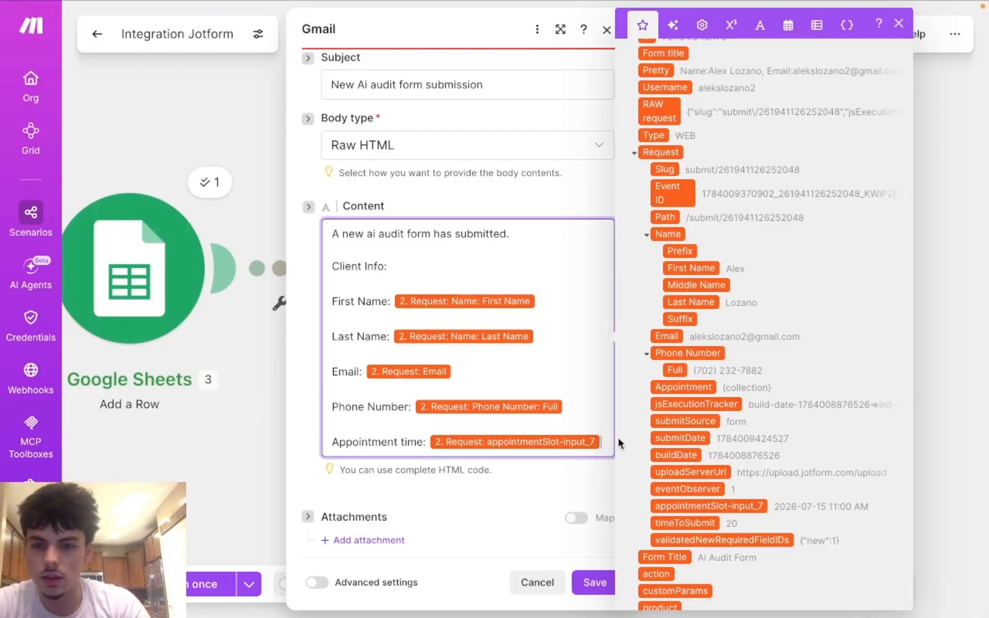
{"action": "key", "text": "Return"}
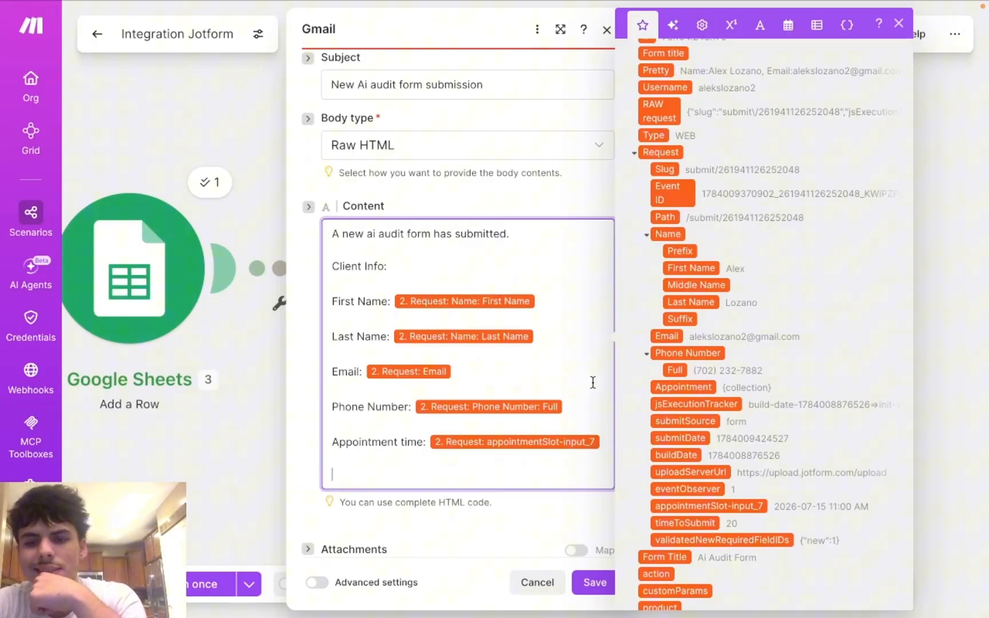
{"action": "scroll", "coordinate": [693, 444], "scroll_direction": "down", "scroll_amount": 1}
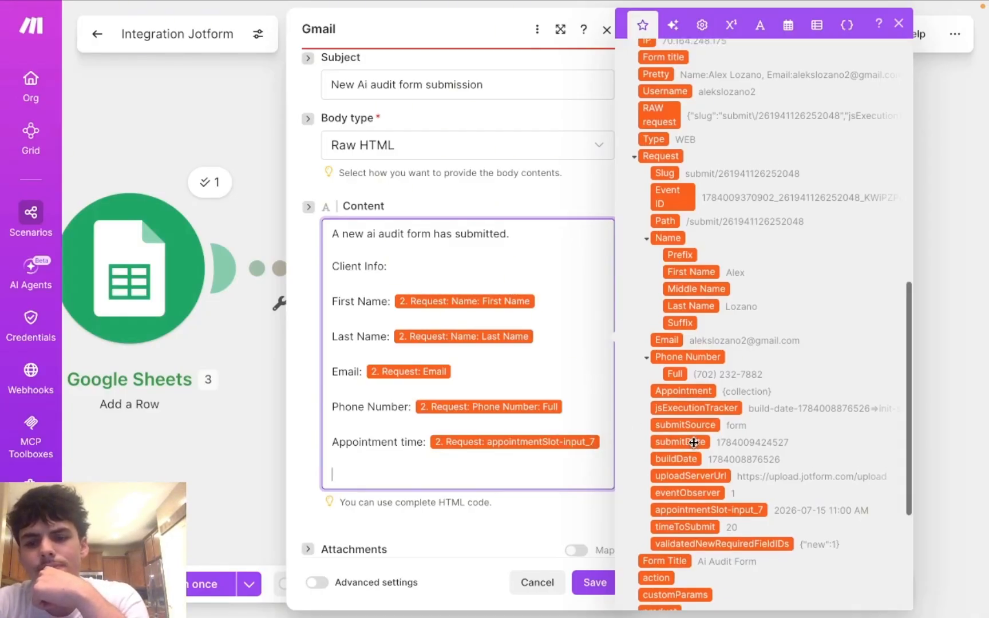
{"action": "scroll", "coordinate": [693, 441], "scroll_direction": "down", "scroll_amount": 2}
{"action": "scroll", "coordinate": [694, 442], "scroll_direction": "up", "scroll_amount": 3}
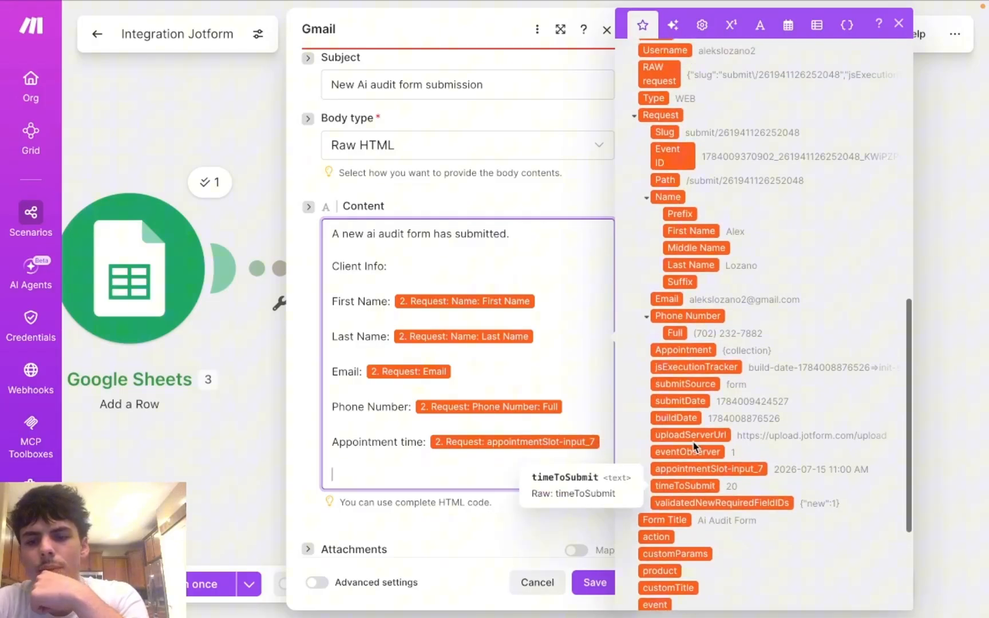
{"action": "scroll", "coordinate": [693, 442], "scroll_direction": "up", "scroll_amount": 1}
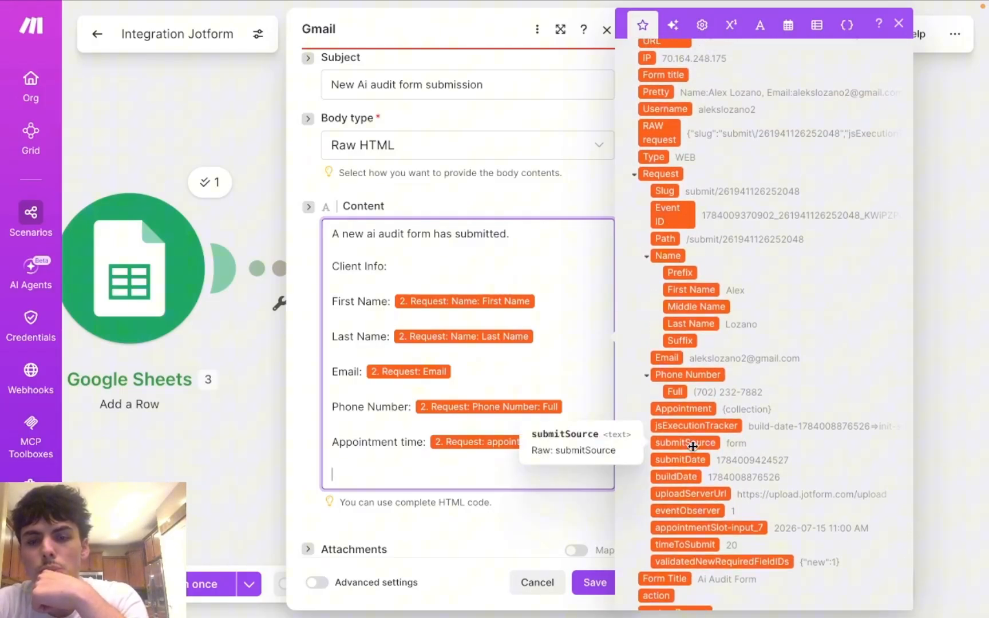
{"action": "scroll", "coordinate": [693, 446], "scroll_direction": "up", "scroll_amount": 5}
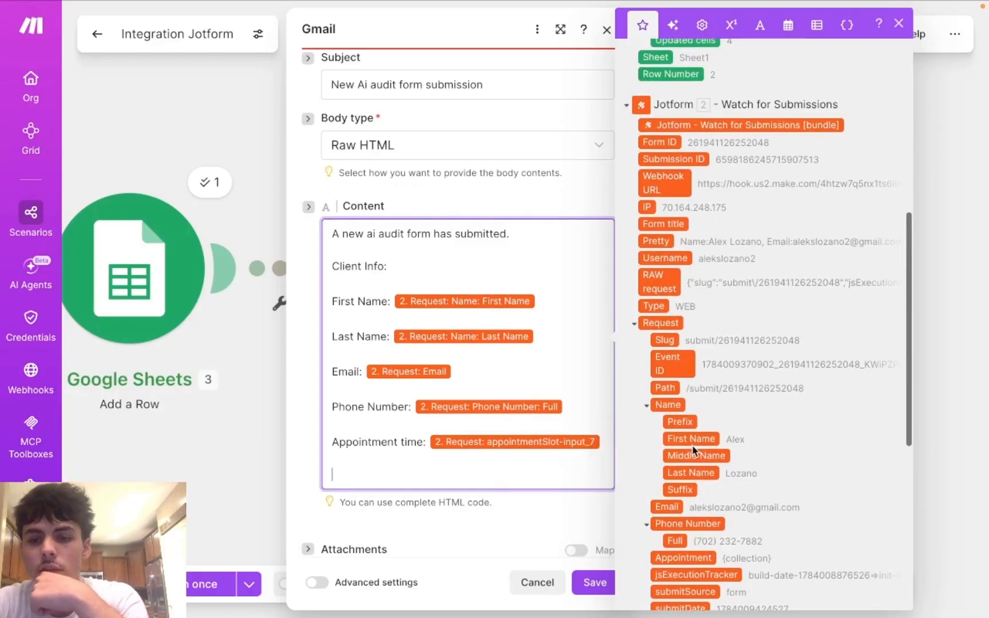
{"action": "scroll", "coordinate": [693, 450], "scroll_direction": "up", "scroll_amount": 2}
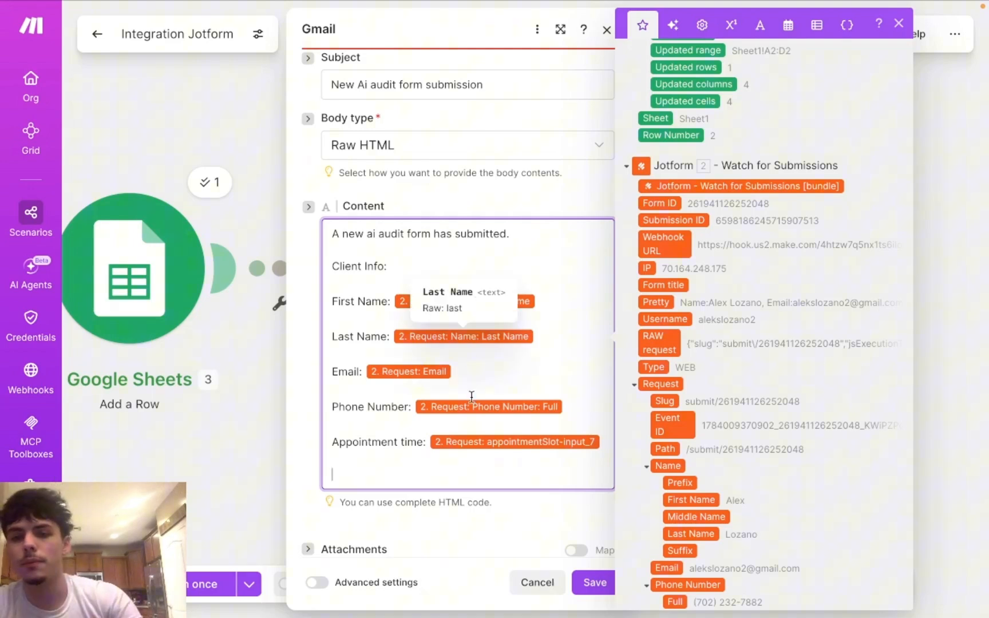
{"action": "left_click", "coordinate": [594, 585]}
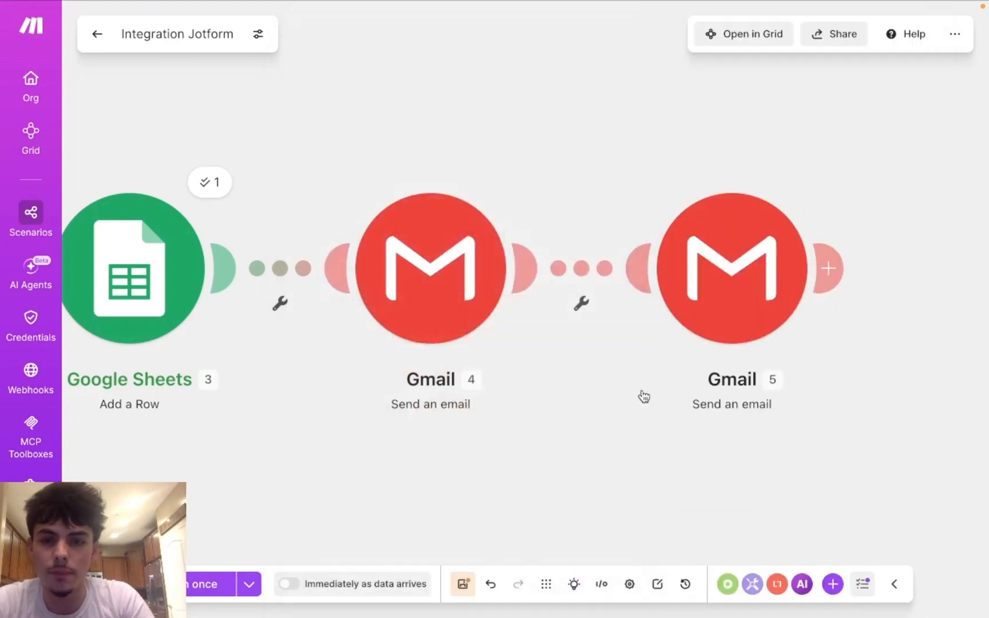
Step: Re-save the second Gmail step's settings and save the whole scenario
{"action": "left_click", "coordinate": [738, 311]}
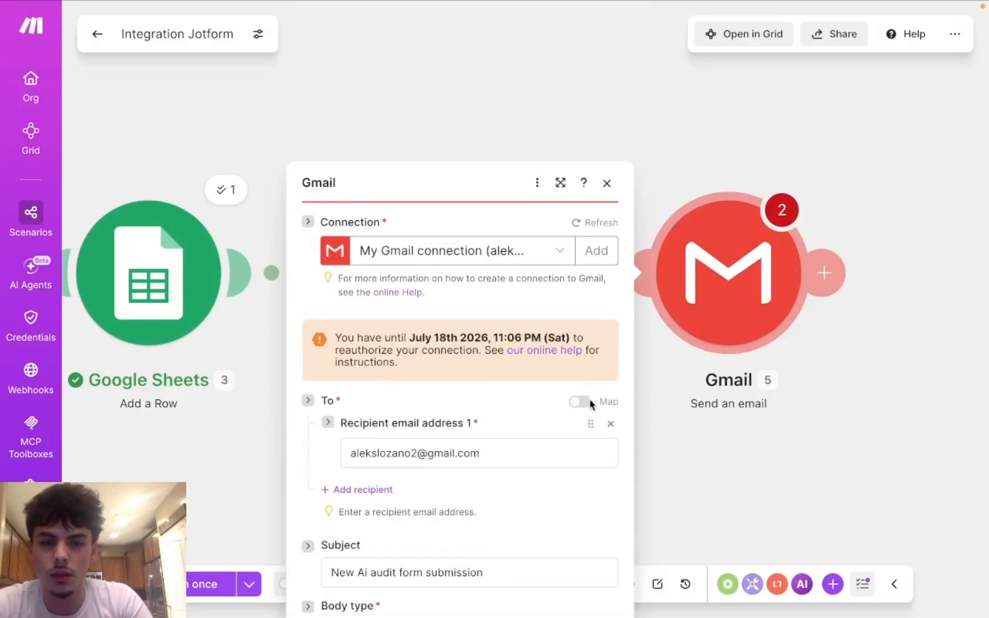
{"action": "scroll", "coordinate": [586, 492], "scroll_direction": "down", "scroll_amount": 6}
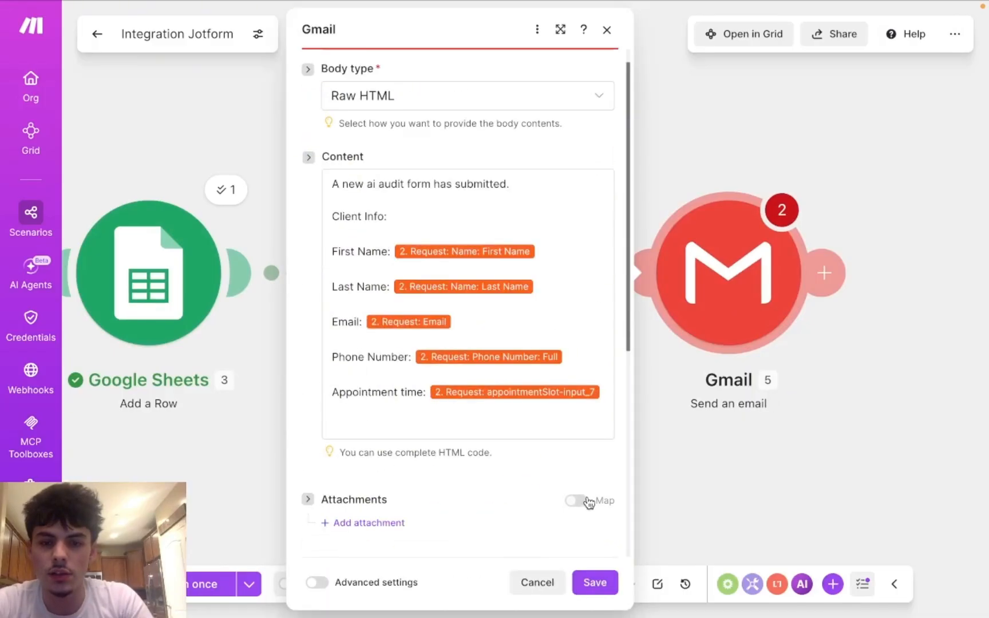
{"action": "left_click", "coordinate": [595, 583]}
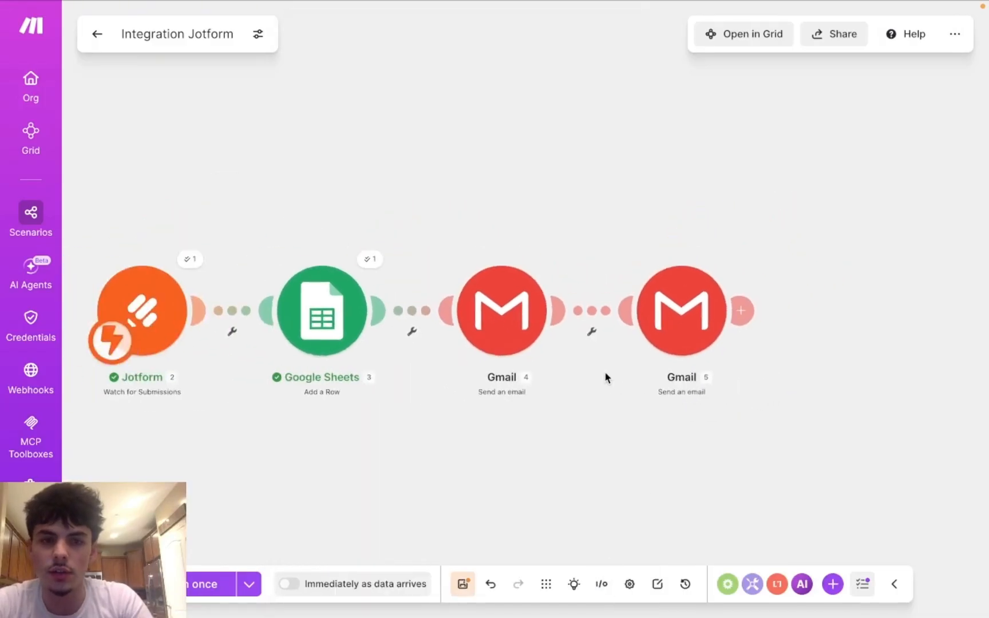
{"action": "left_click", "coordinate": [463, 587]}
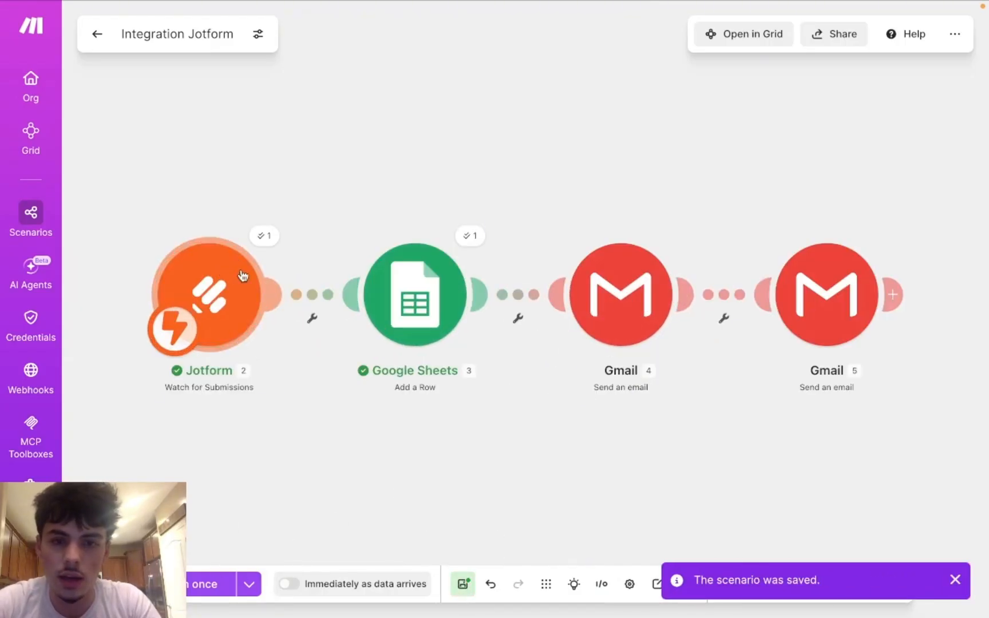
{"action": "mouse_move", "coordinate": [536, 5]}
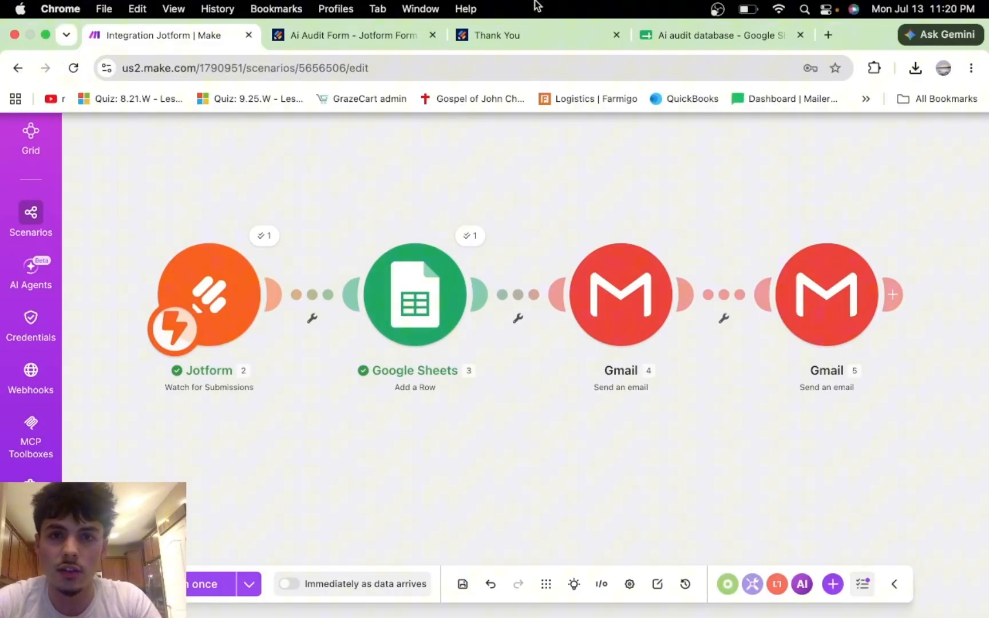
Step: Open the live Book an audit form in a new tab from the publish page
{"action": "left_click", "coordinate": [350, 32]}
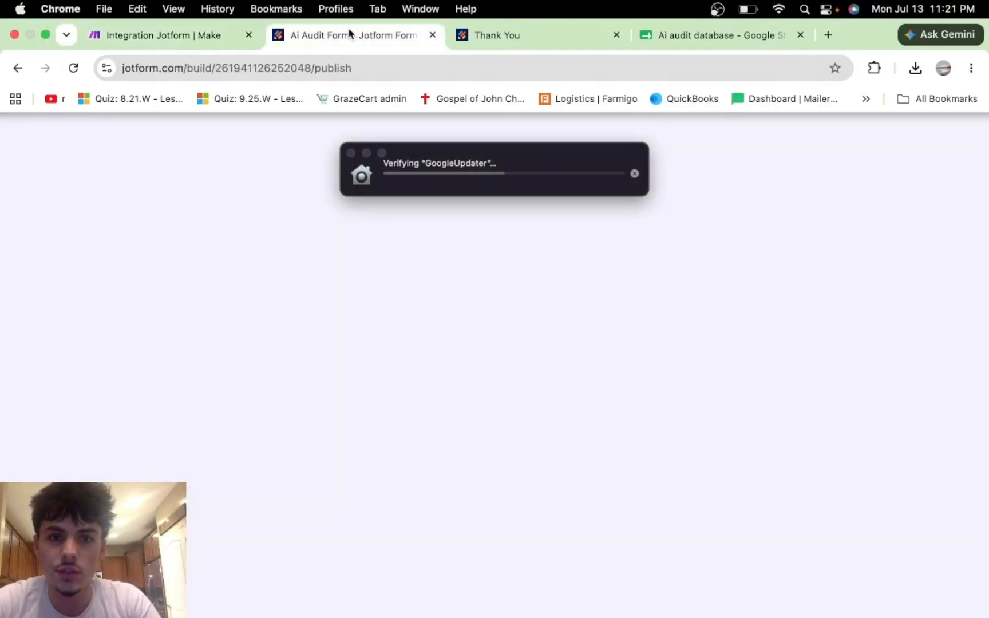
{"action": "left_click", "coordinate": [365, 154]}
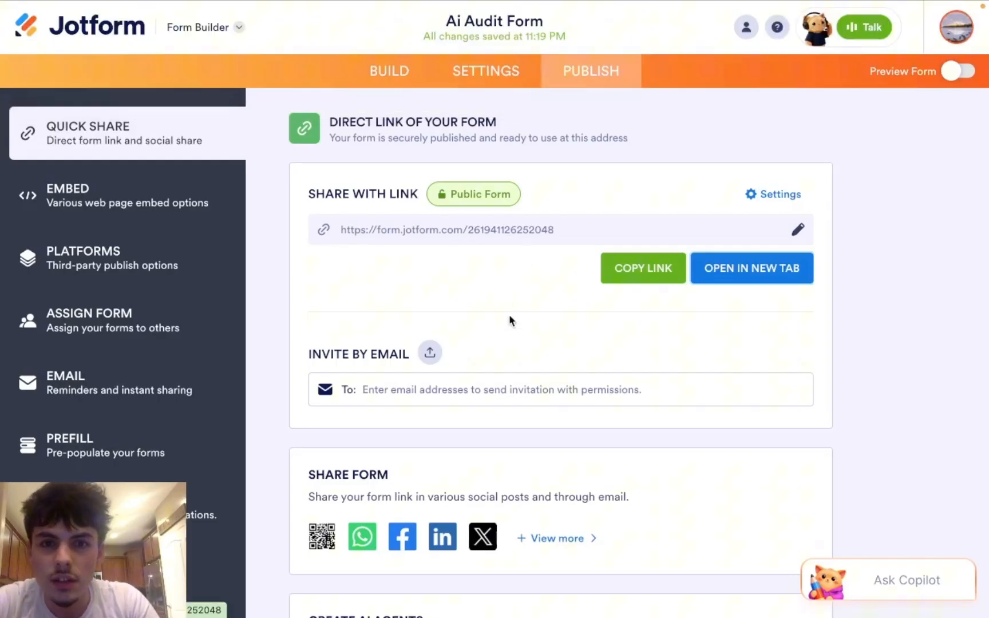
{"action": "left_click", "coordinate": [768, 279]}
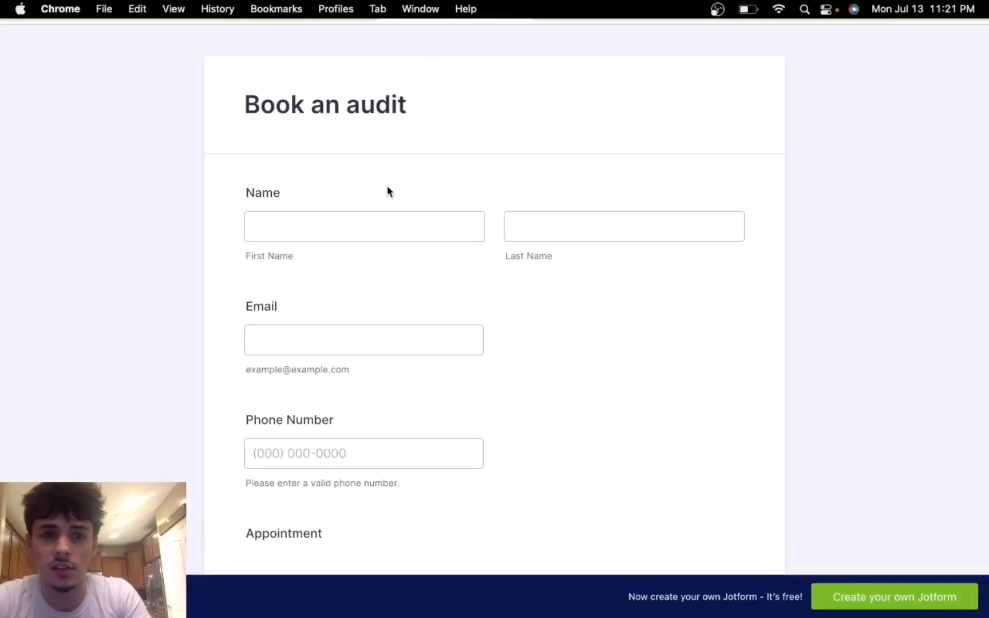
Step: Fill in the test contact's first and last name, email address and phone number
{"action": "left_click", "coordinate": [379, 222]}
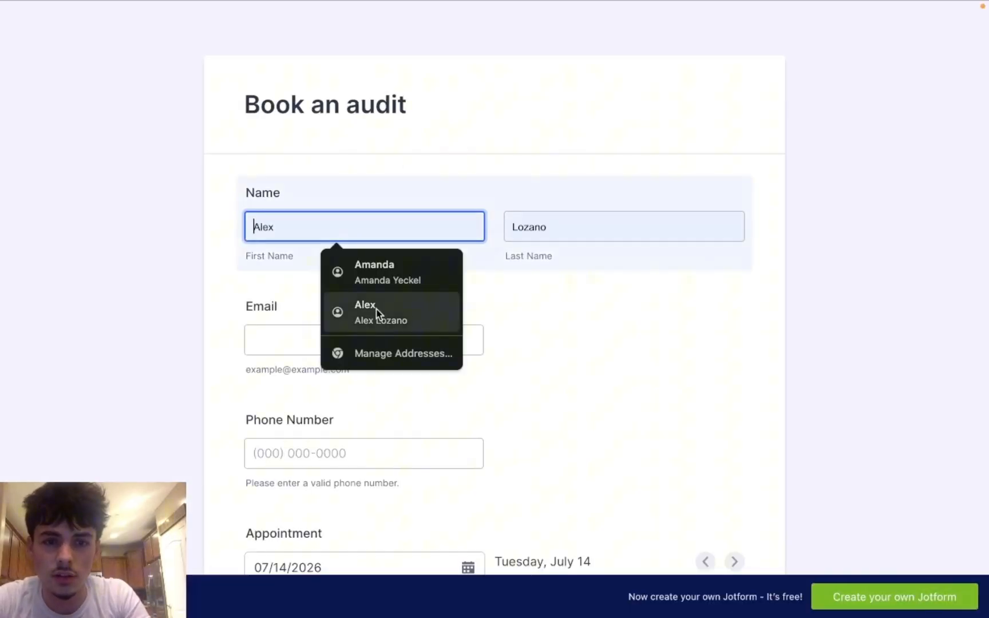
{"action": "left_click", "coordinate": [414, 317]}
{"action": "left_click", "coordinate": [349, 342]}
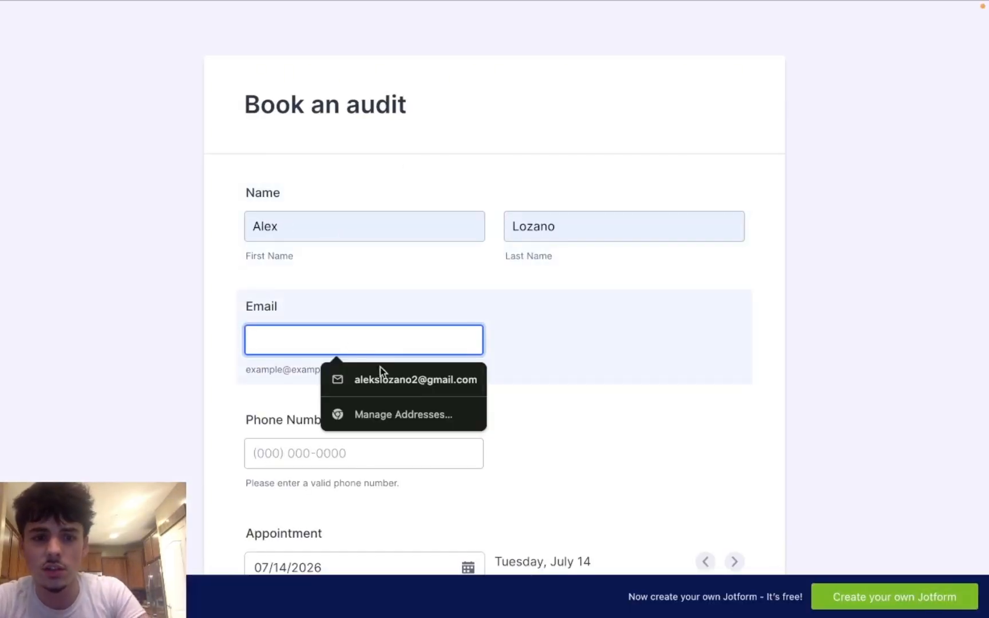
{"action": "left_click", "coordinate": [381, 379]}
{"action": "scroll", "coordinate": [381, 380], "scroll_direction": "down", "scroll_amount": 2}
{"action": "left_click", "coordinate": [382, 362]}
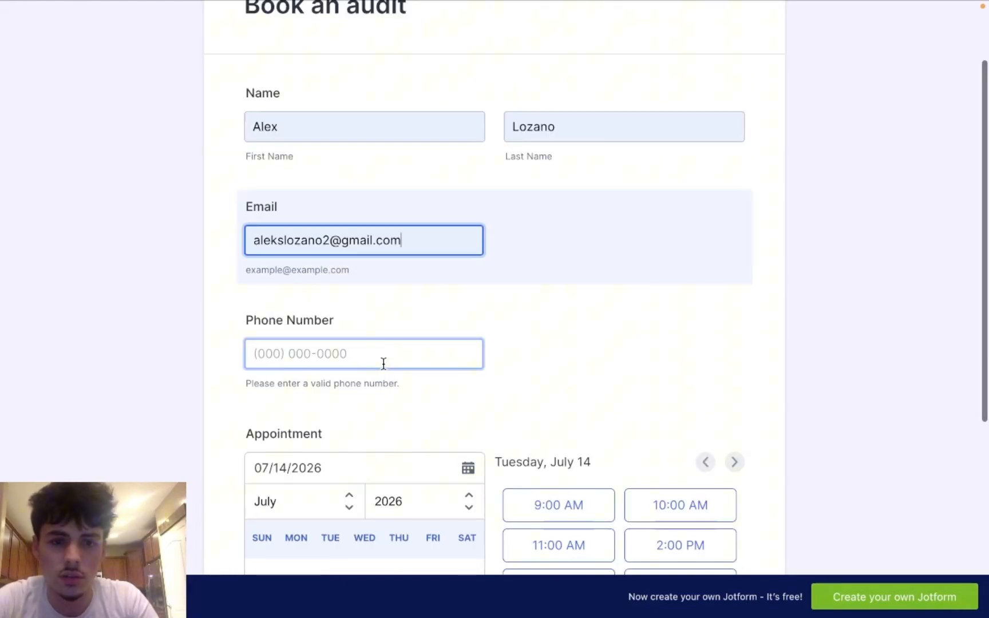
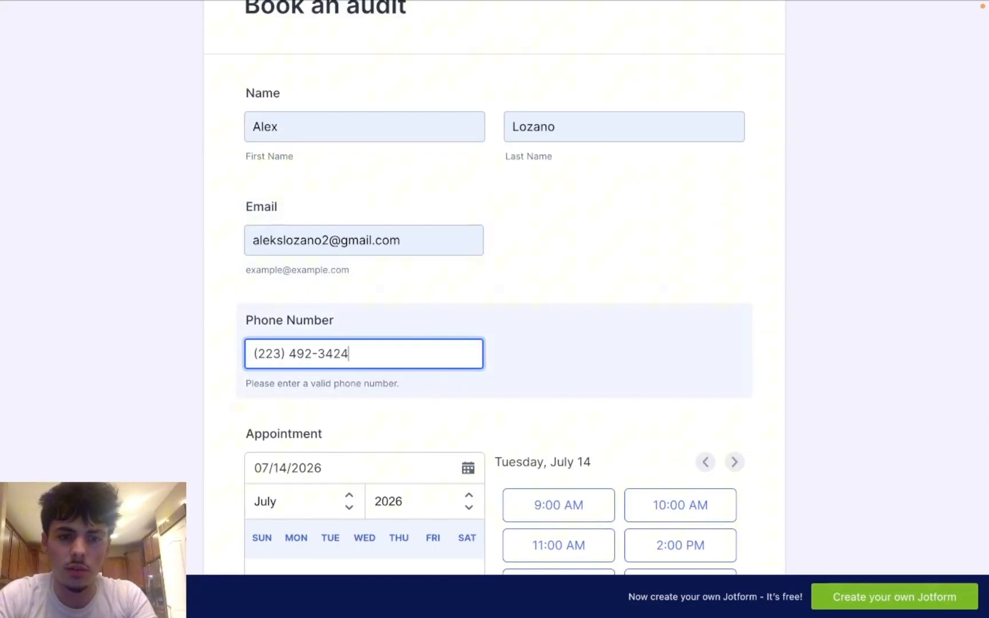
Step: Pick July 16 at 2:00 PM as the appointment slot and return to Make
{"action": "scroll", "coordinate": [432, 378], "scroll_direction": "down", "scroll_amount": 1}
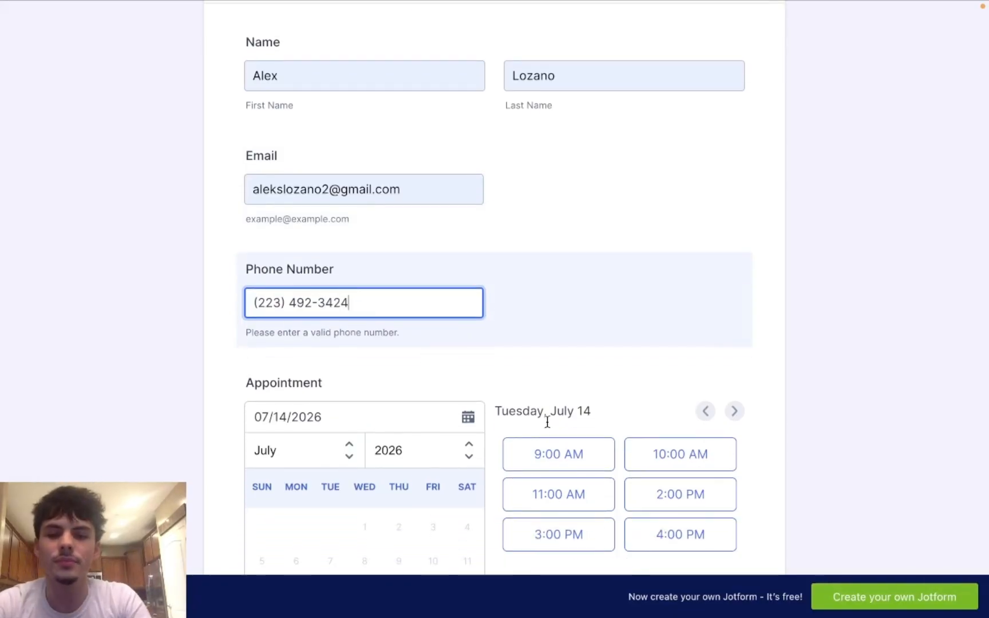
{"action": "scroll", "coordinate": [548, 429], "scroll_direction": "down", "scroll_amount": 3}
{"action": "left_click", "coordinate": [400, 467]}
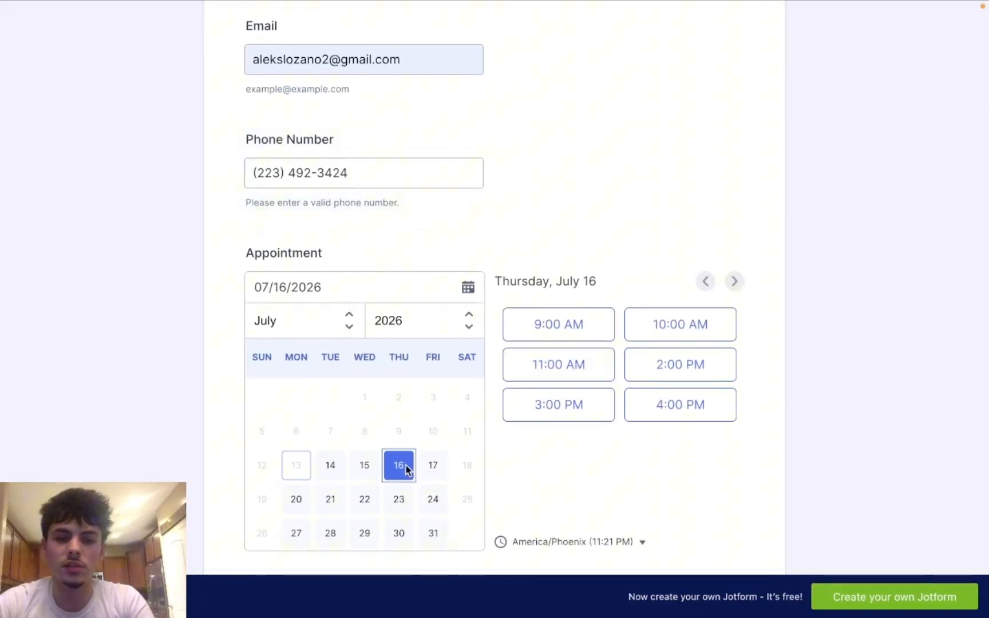
{"action": "left_click", "coordinate": [677, 361]}
{"action": "scroll", "coordinate": [320, 466], "scroll_direction": "down", "scroll_amount": 4}
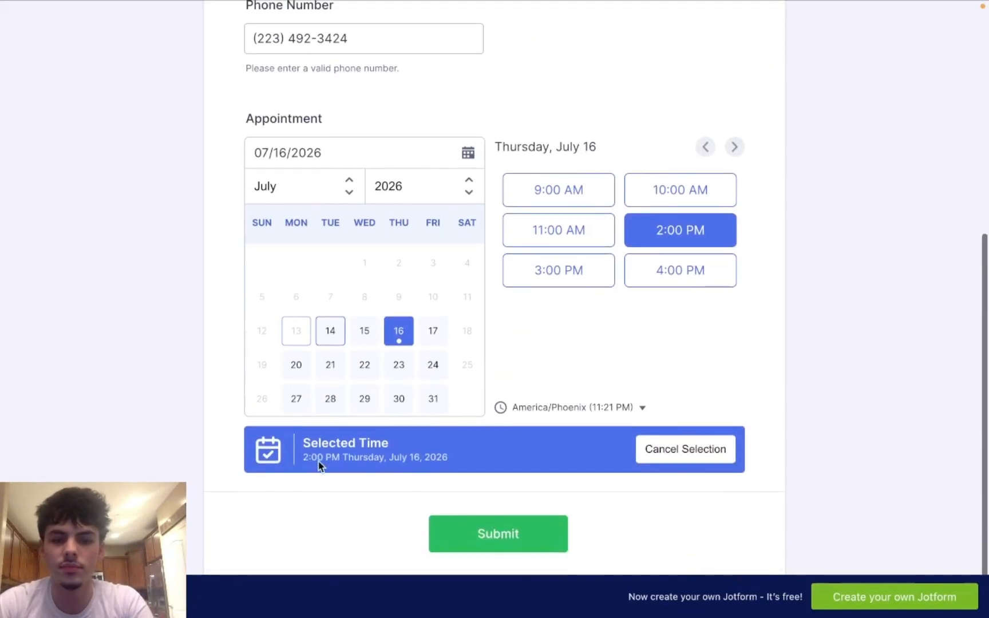
{"action": "mouse_move", "coordinate": [232, 6]}
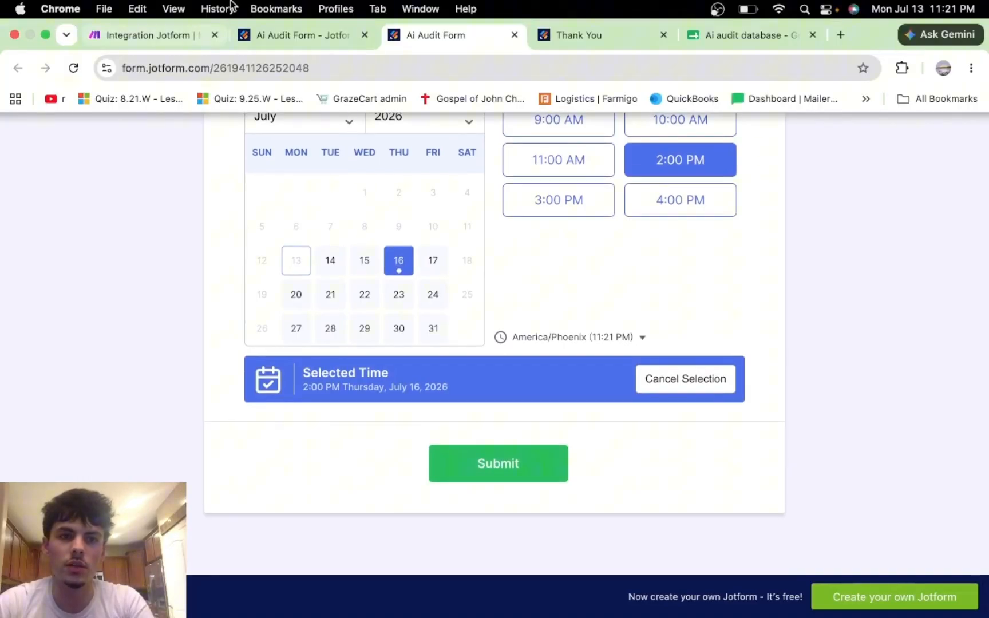
{"action": "left_click", "coordinate": [159, 35]}
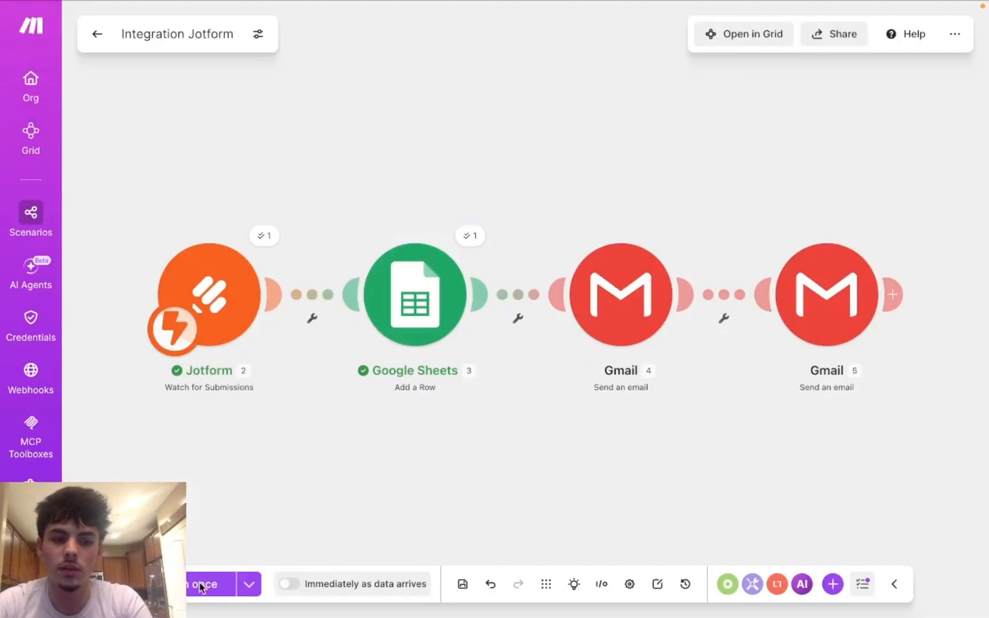
Step: Run the scenario once, submit the second Jotform audit booking, and return to check Make's run
{"action": "left_click", "coordinate": [206, 589]}
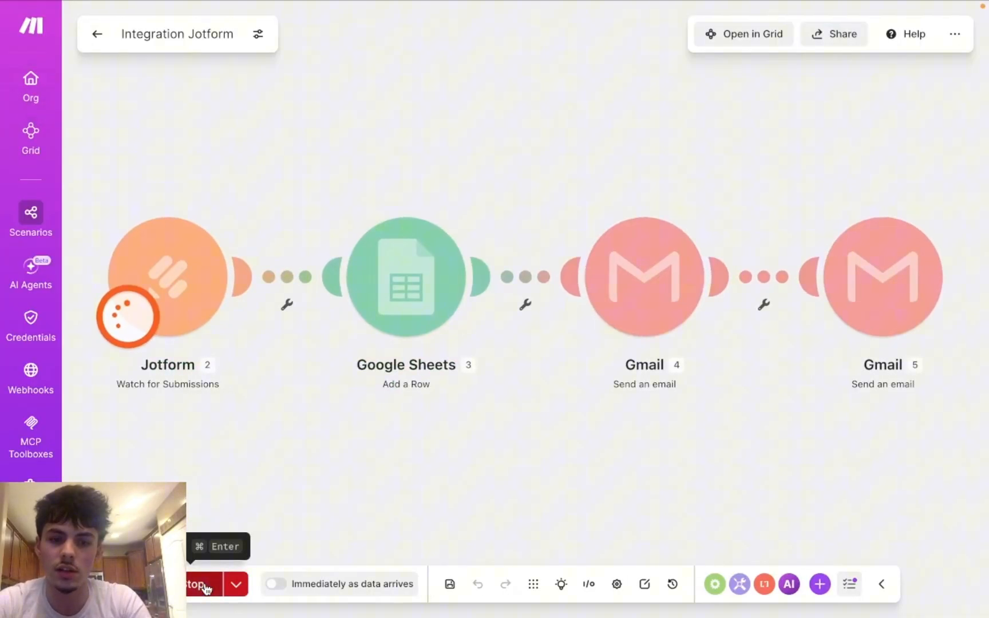
{"action": "mouse_move", "coordinate": [449, 3]}
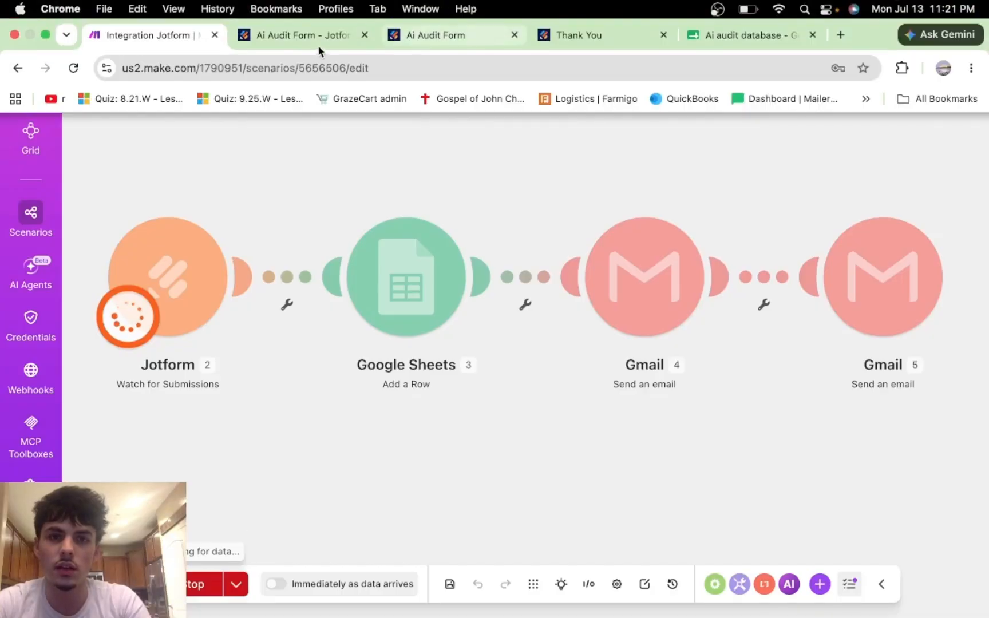
{"action": "left_click", "coordinate": [320, 44]}
{"action": "left_click", "coordinate": [431, 41]}
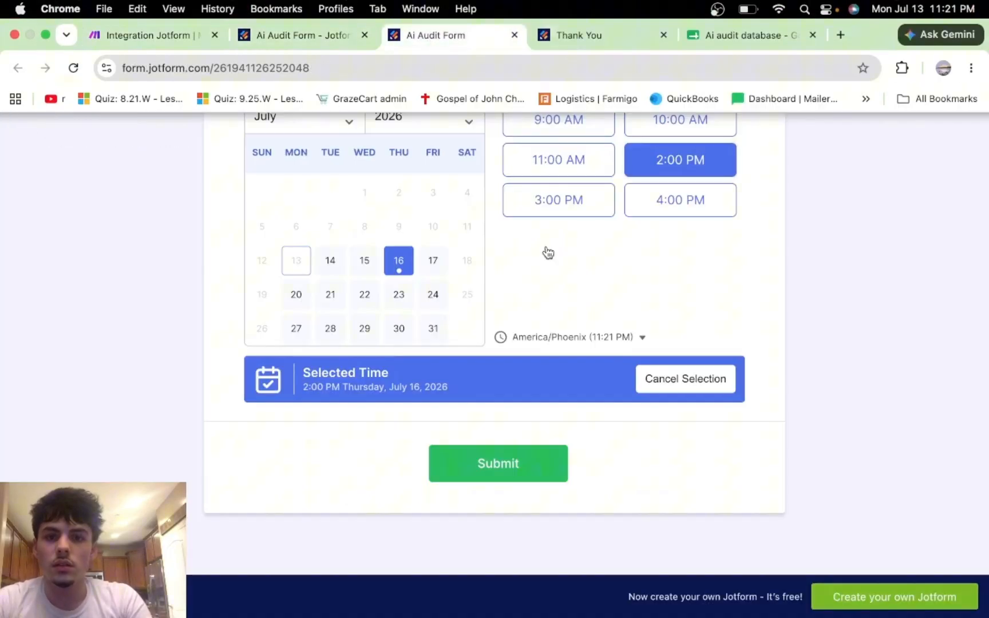
{"action": "left_click", "coordinate": [512, 463]}
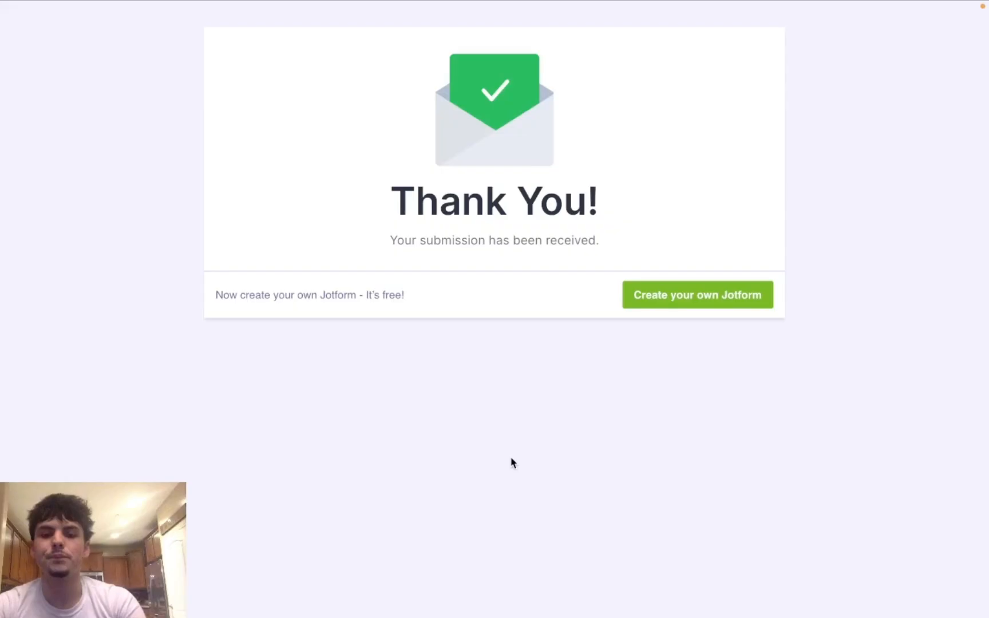
{"action": "mouse_move", "coordinate": [354, 3]}
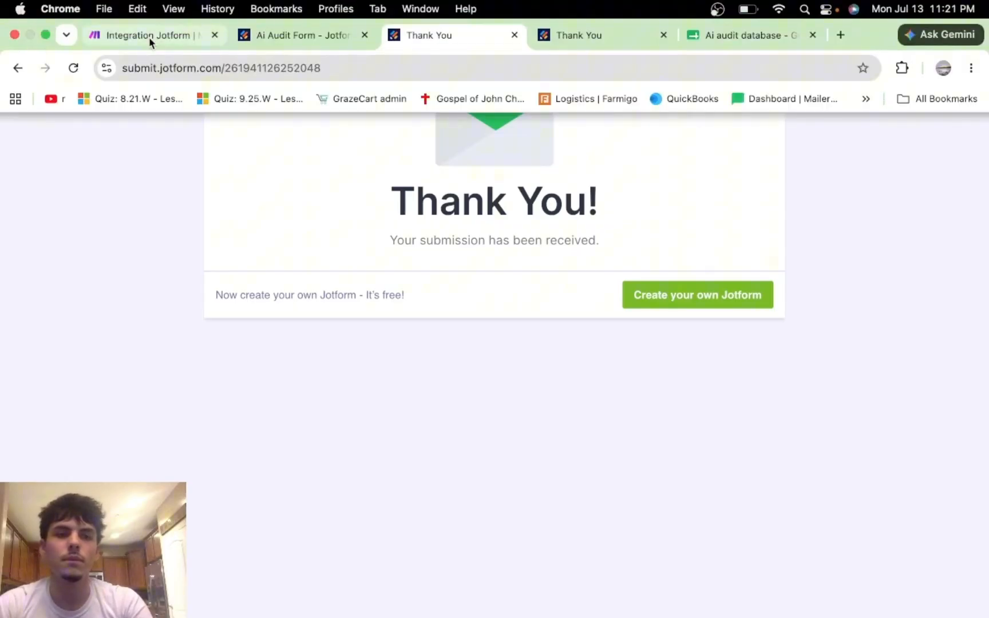
{"action": "left_click", "coordinate": [149, 38]}
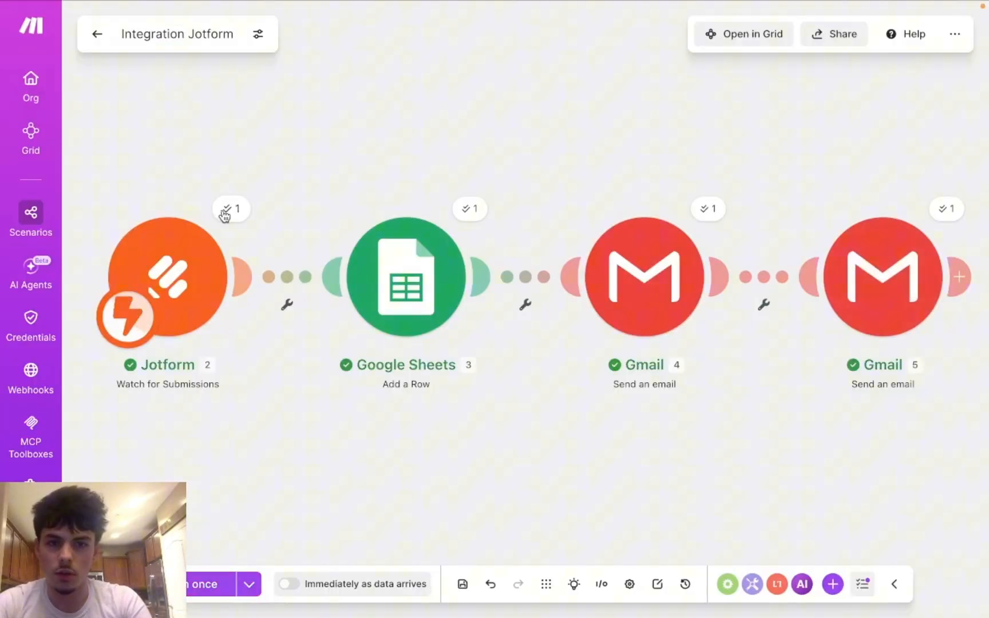
Step: Inspect the Jotform trigger's Operation 1 output bundle, then close its results panel
{"action": "mouse_move", "coordinate": [641, 5]}
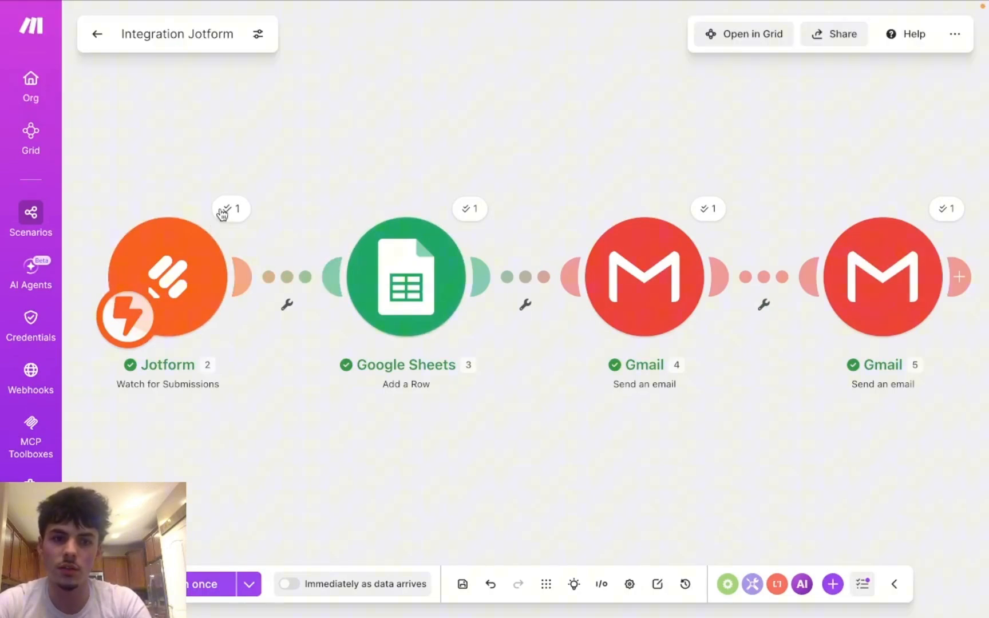
{"action": "left_click", "coordinate": [228, 211]}
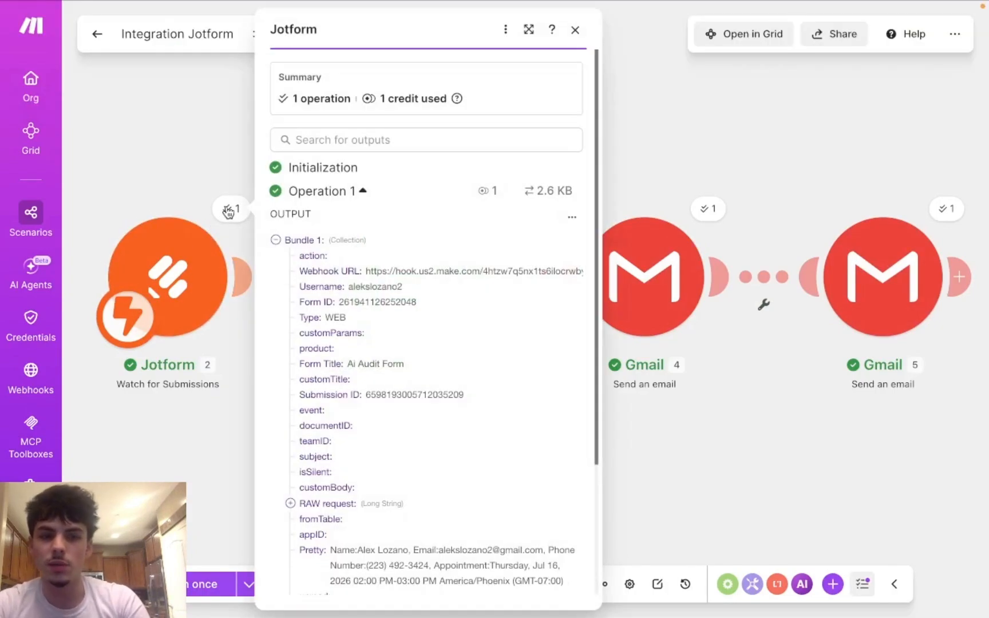
{"action": "scroll", "coordinate": [320, 246], "scroll_direction": "down", "scroll_amount": 3}
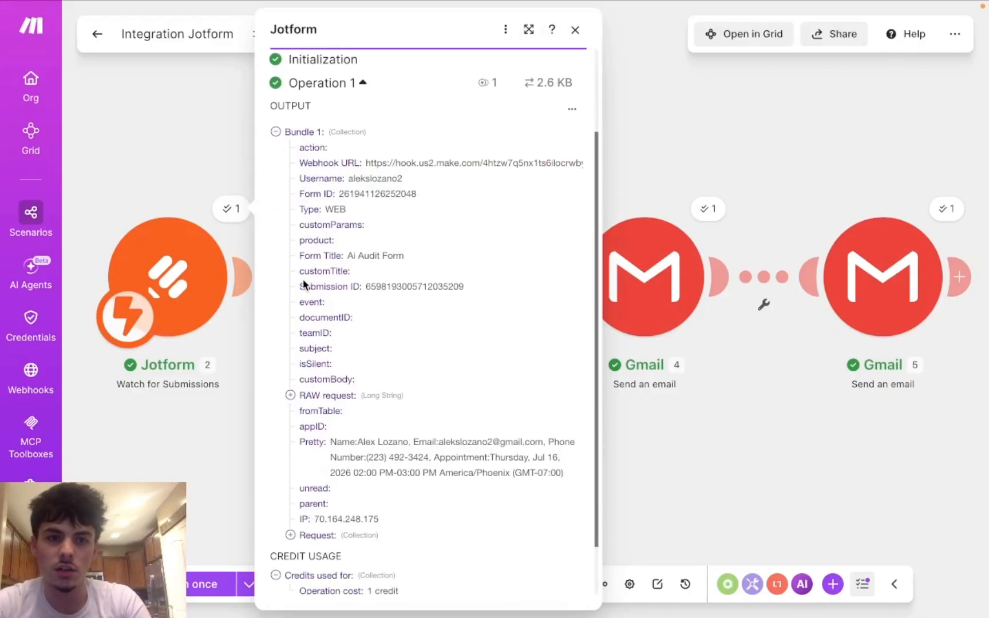
{"action": "scroll", "coordinate": [305, 285], "scroll_direction": "down", "scroll_amount": 2}
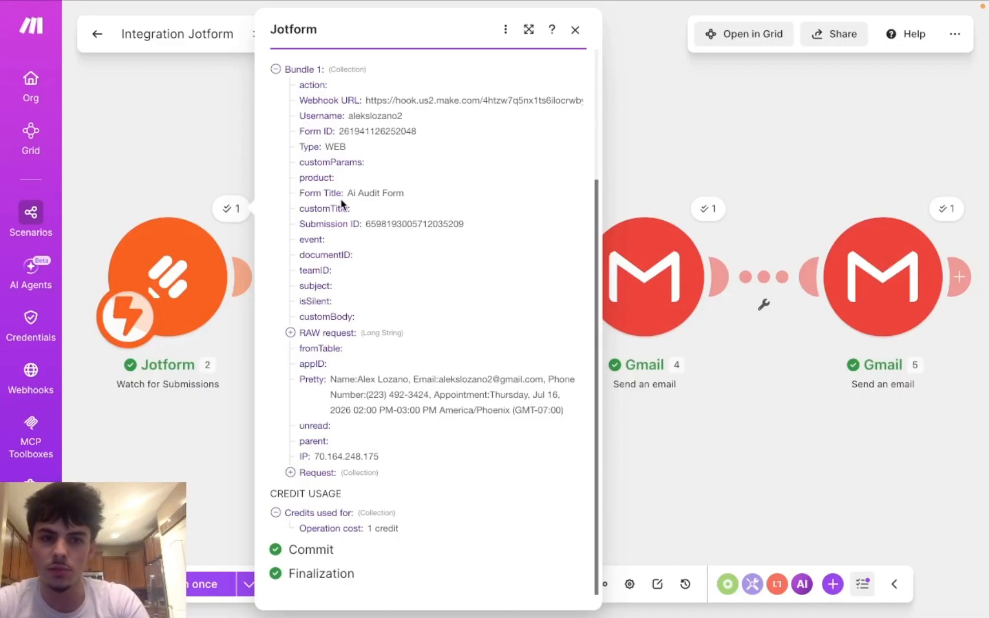
{"action": "scroll", "coordinate": [332, 194], "scroll_direction": "up", "scroll_amount": 3}
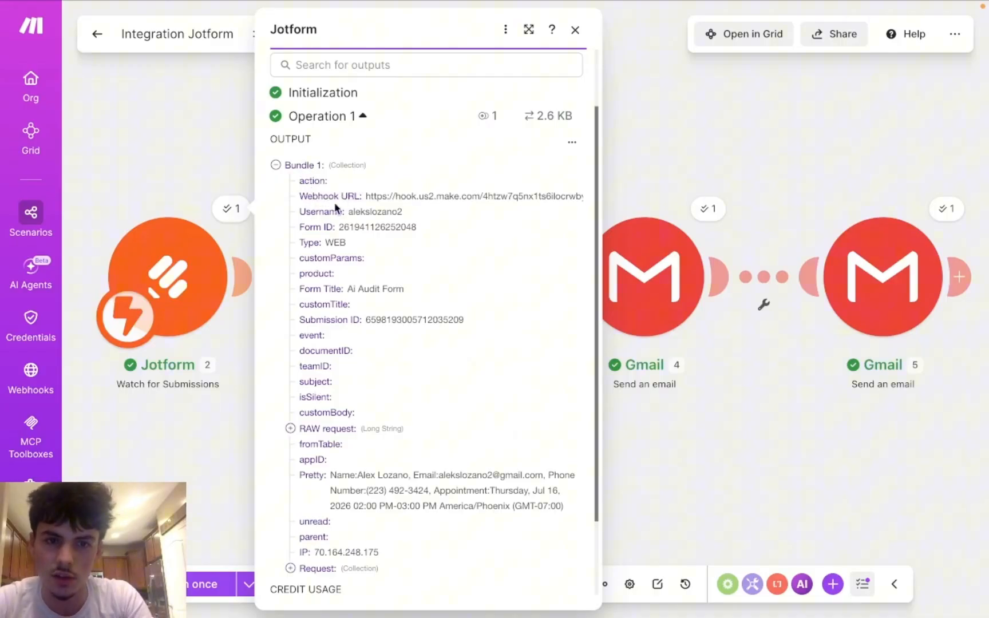
{"action": "scroll", "coordinate": [332, 172], "scroll_direction": "up", "scroll_amount": 1}
{"action": "scroll", "coordinate": [334, 240], "scroll_direction": "down", "scroll_amount": 4}
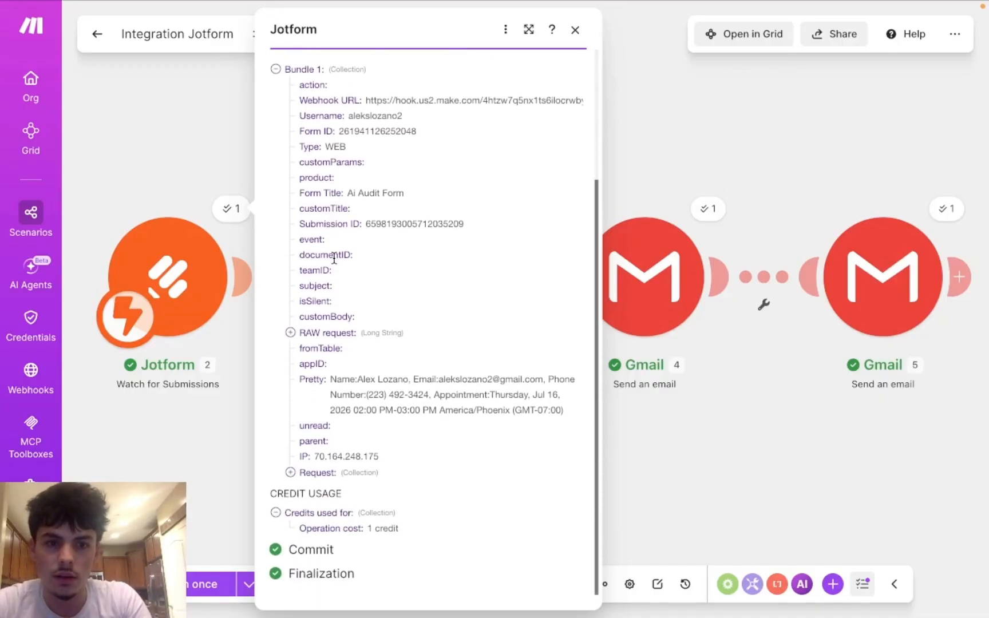
{"action": "scroll", "coordinate": [333, 259], "scroll_direction": "up", "scroll_amount": 2}
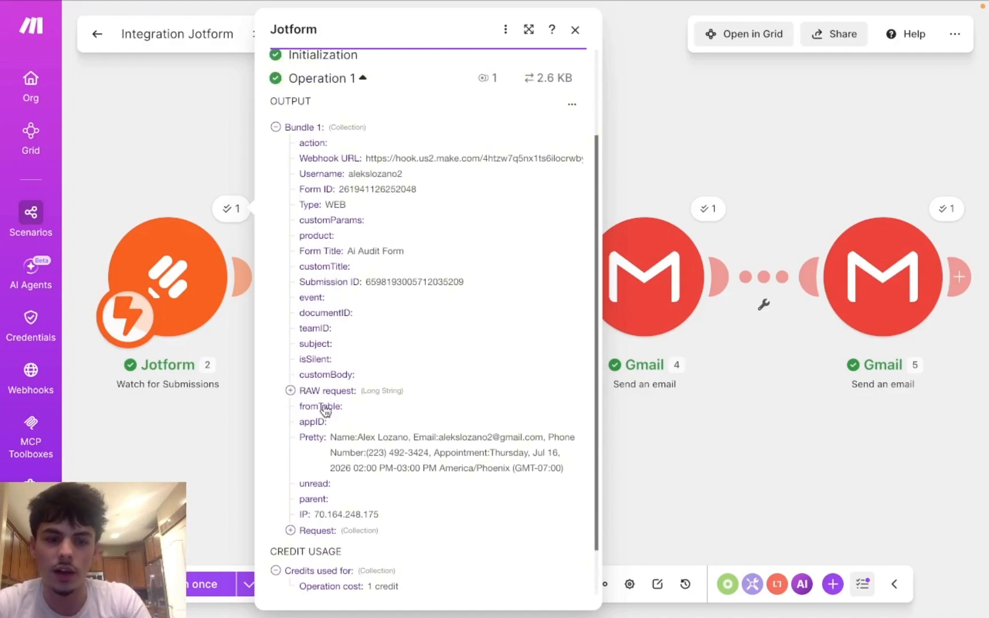
{"action": "left_click", "coordinate": [184, 460]}
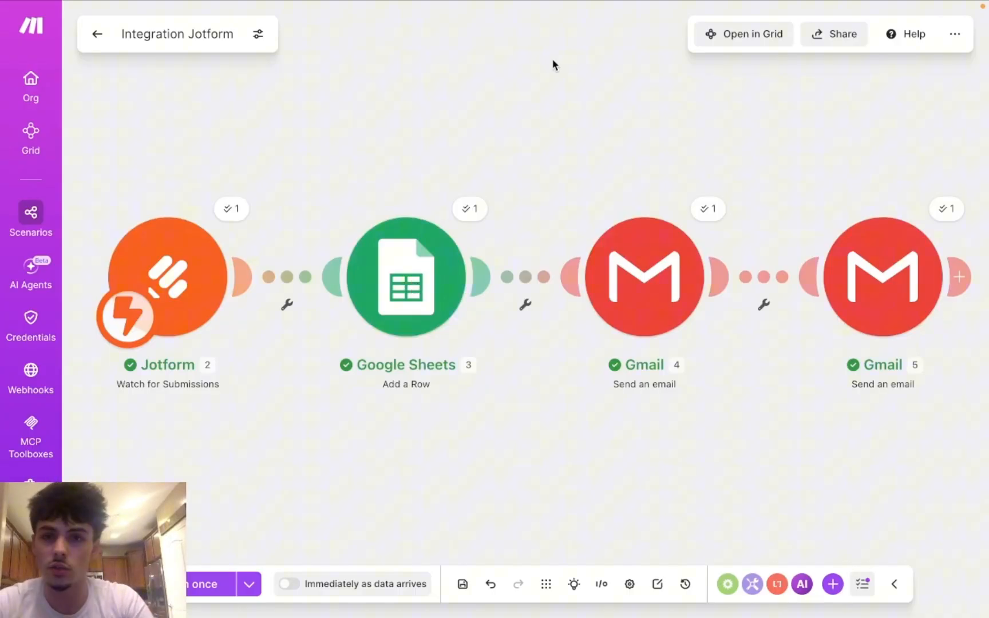
Step: Check cells A3 through E3 in the Ai audit database, including the 2026-07-16 2:00 PM booking date
{"action": "mouse_move", "coordinate": [698, 5]}
{"action": "left_click", "coordinate": [737, 45]}
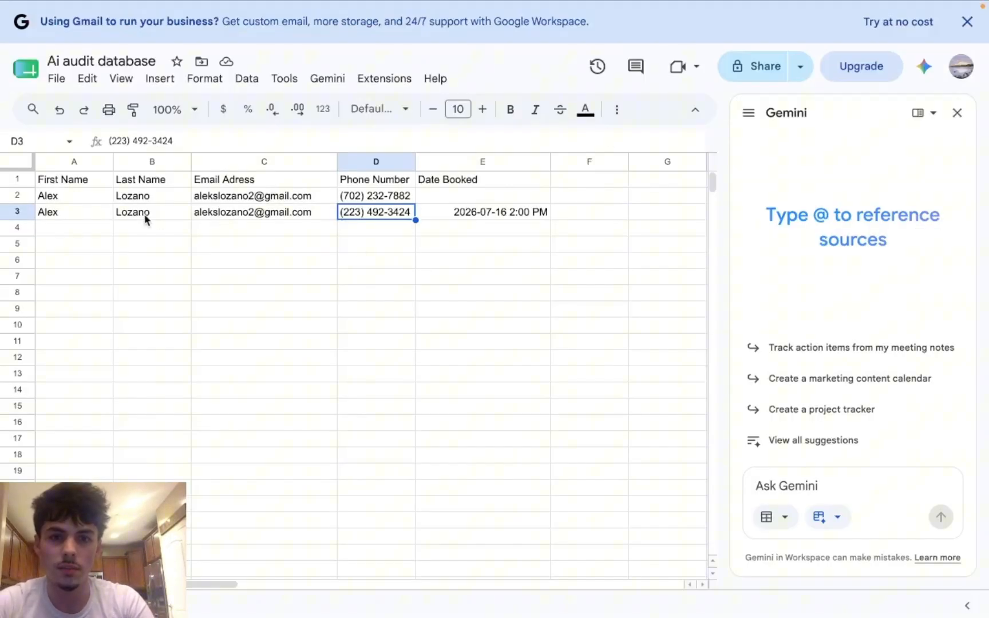
{"action": "left_click", "coordinate": [58, 215]}
{"action": "left_click", "coordinate": [152, 218]}
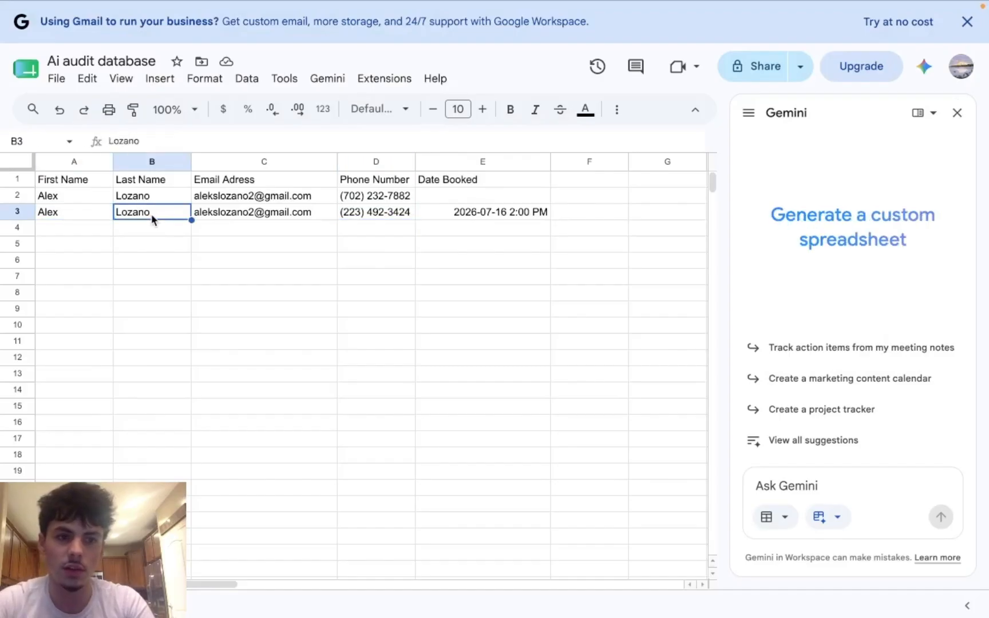
{"action": "left_click", "coordinate": [275, 216]}
{"action": "left_click", "coordinate": [386, 215]}
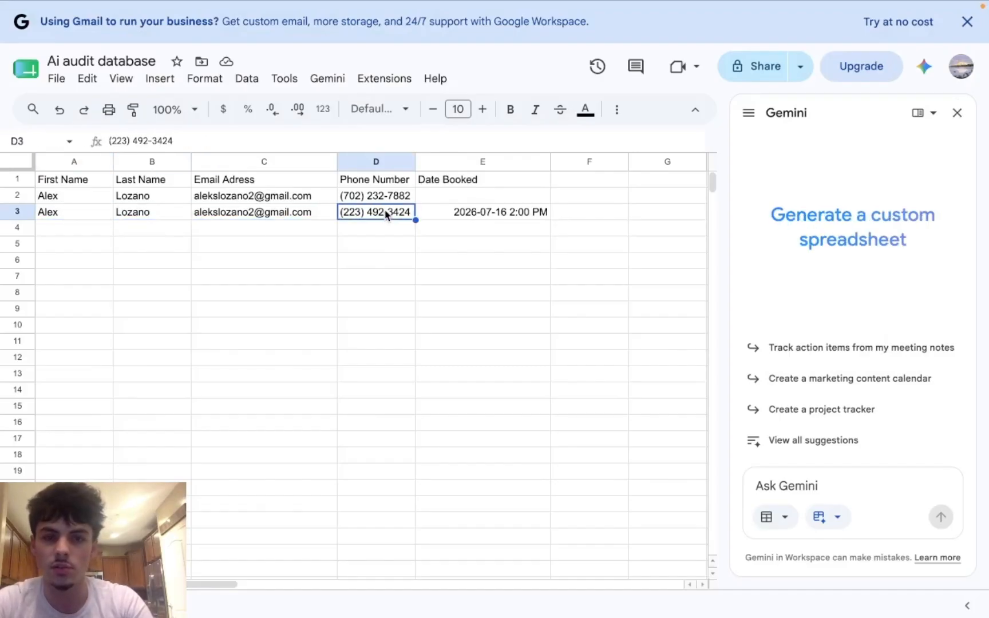
{"action": "left_click", "coordinate": [497, 214]}
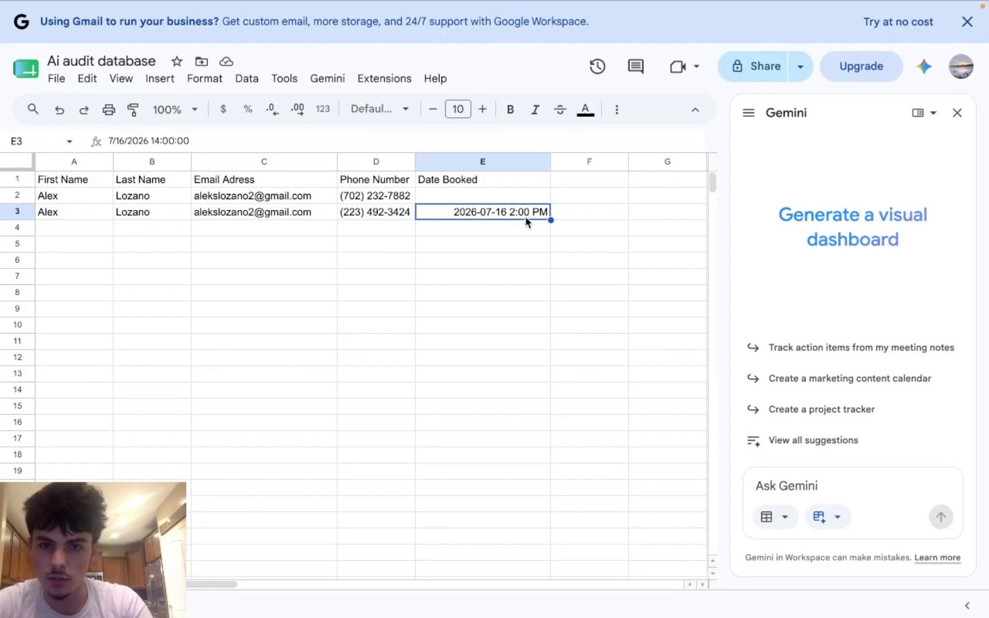
{"action": "mouse_move", "coordinate": [316, 7]}
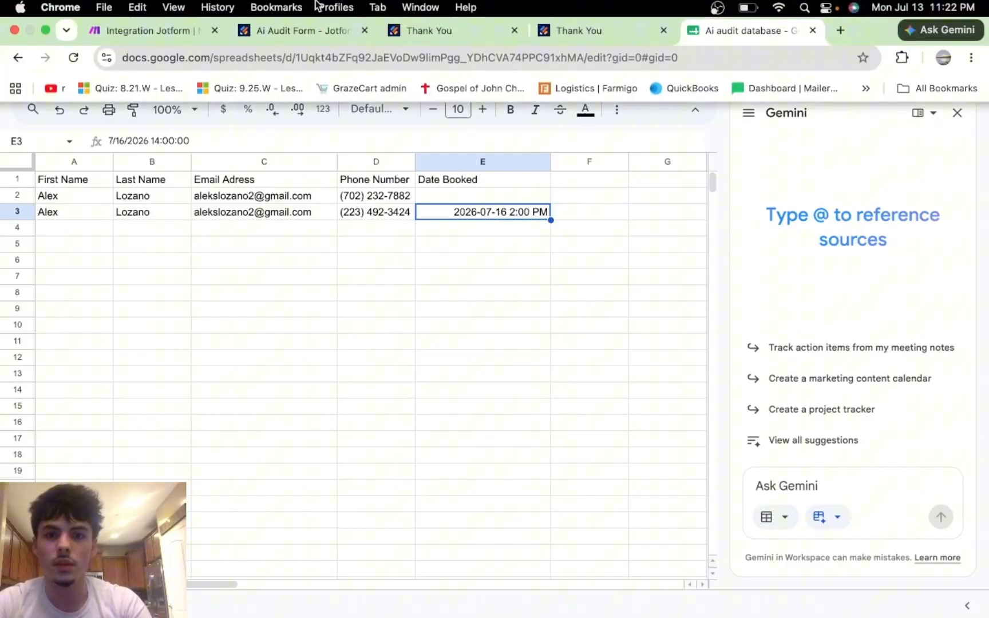
{"action": "left_click", "coordinate": [133, 36]}
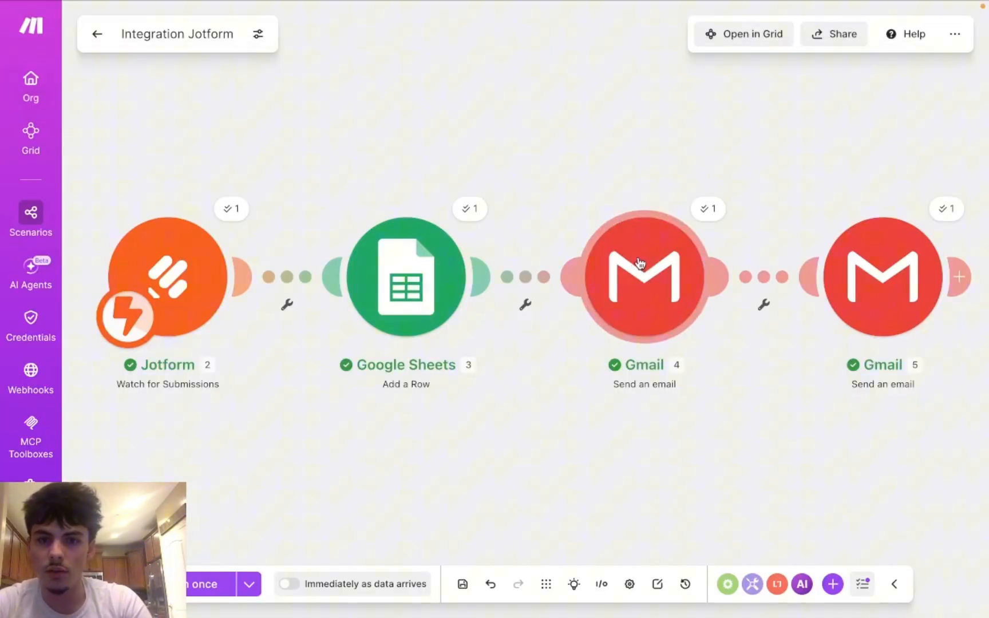
{"action": "left_click", "coordinate": [655, 257]}
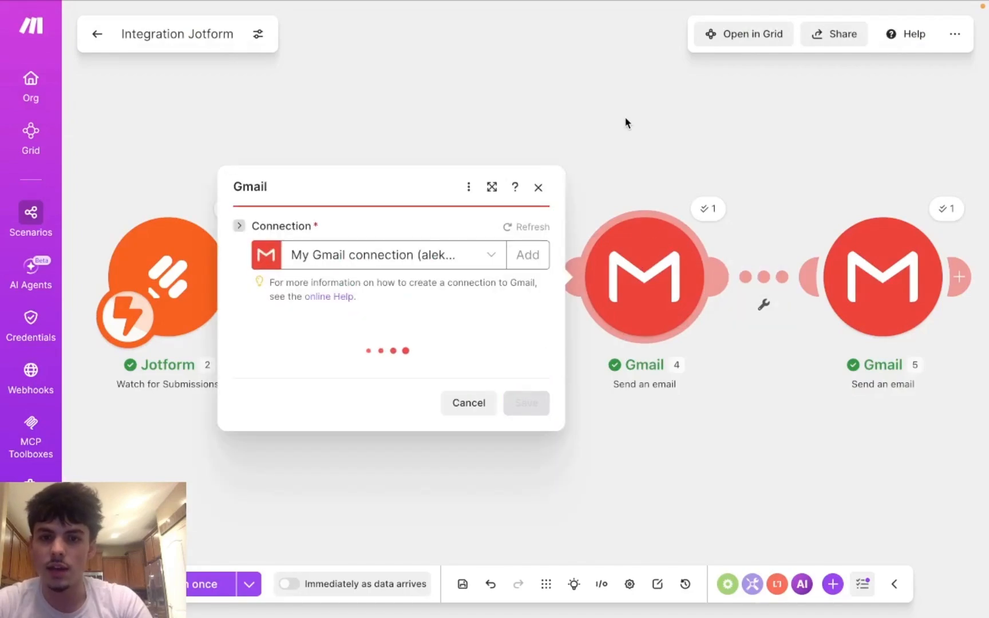
{"action": "scroll", "coordinate": [415, 349], "scroll_direction": "down", "scroll_amount": 3}
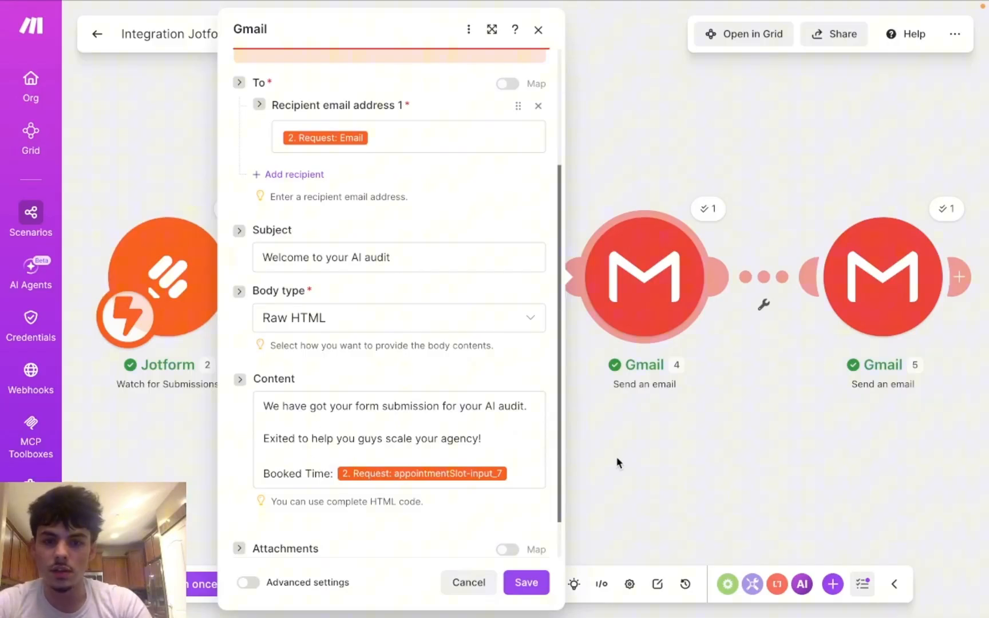
{"action": "left_click", "coordinate": [671, 443]}
{"action": "left_click", "coordinate": [707, 213]}
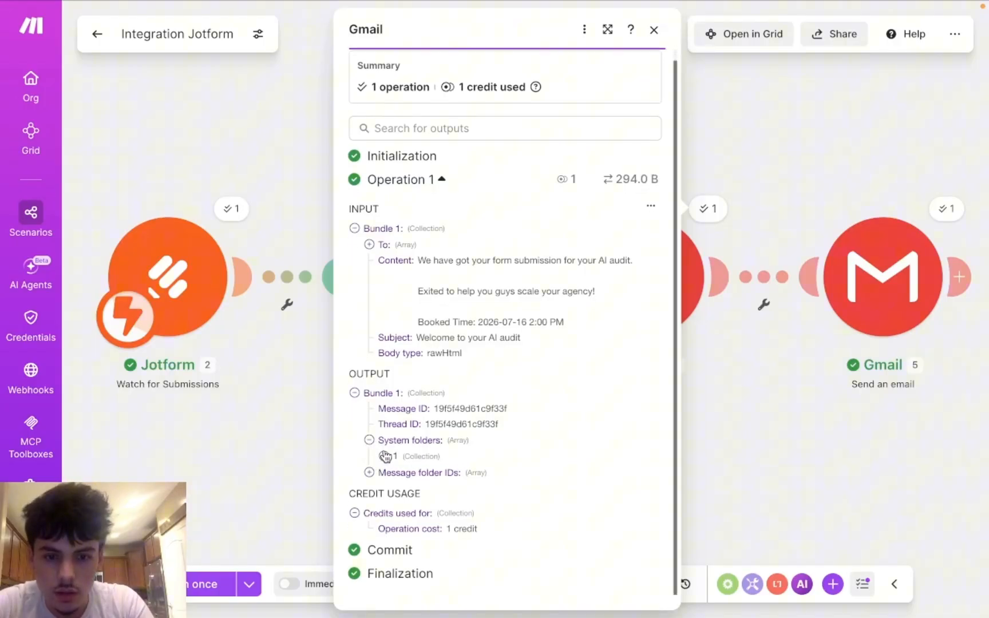
{"action": "left_click", "coordinate": [384, 456]}
{"action": "left_click", "coordinate": [368, 503]}
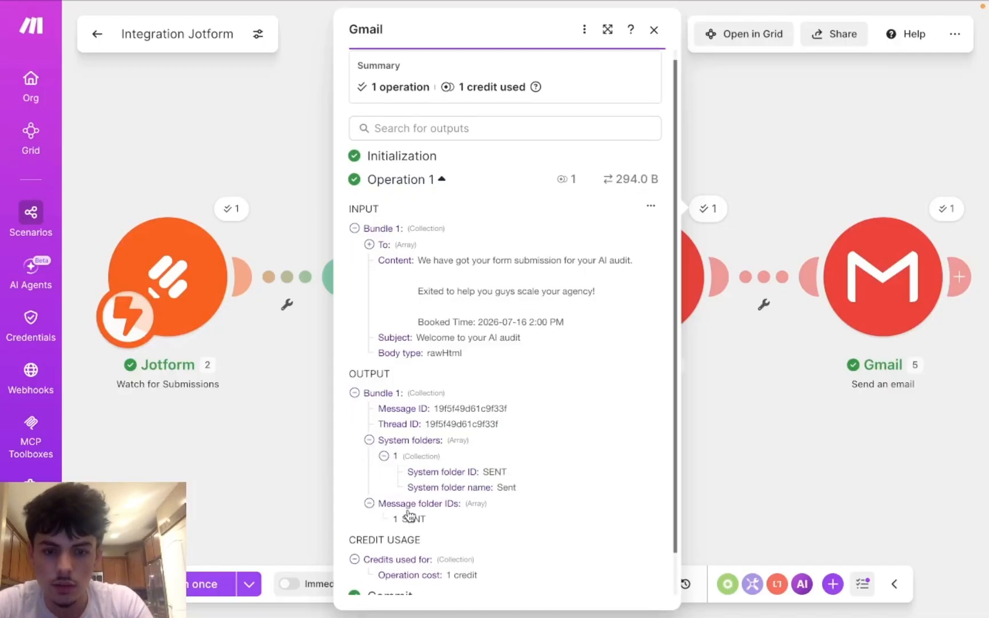
{"action": "scroll", "coordinate": [401, 507], "scroll_direction": "down", "scroll_amount": 1}
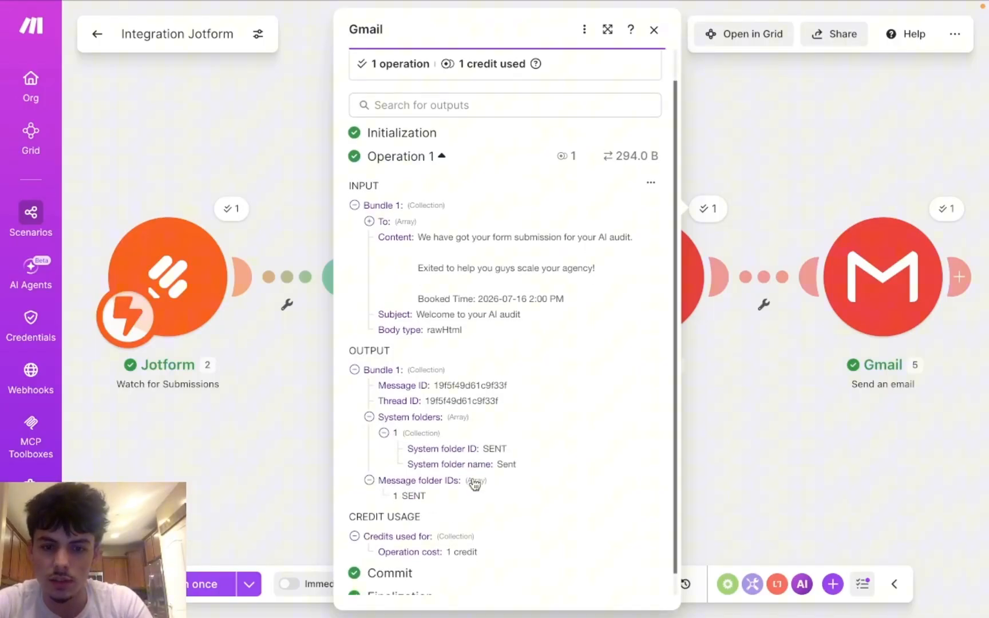
{"action": "left_click", "coordinate": [744, 421]}
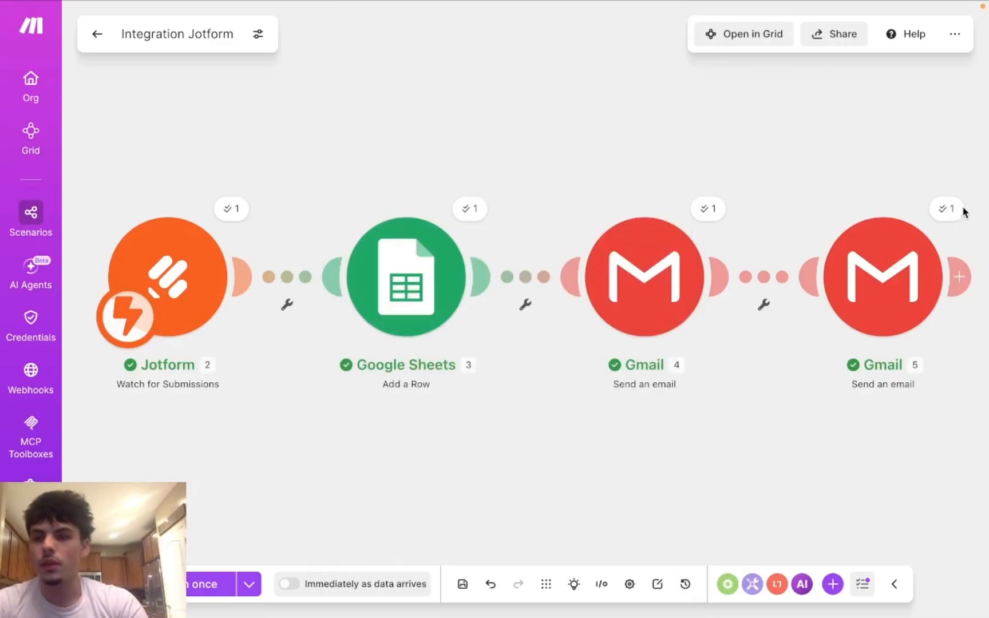
{"action": "left_click", "coordinate": [943, 210]}
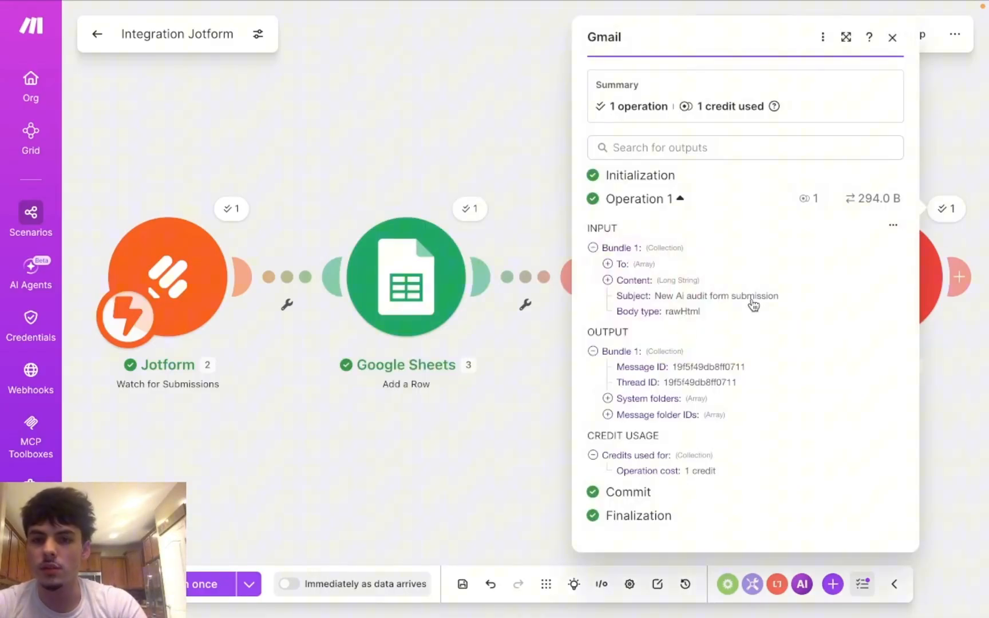
{"action": "left_click", "coordinate": [608, 280]}
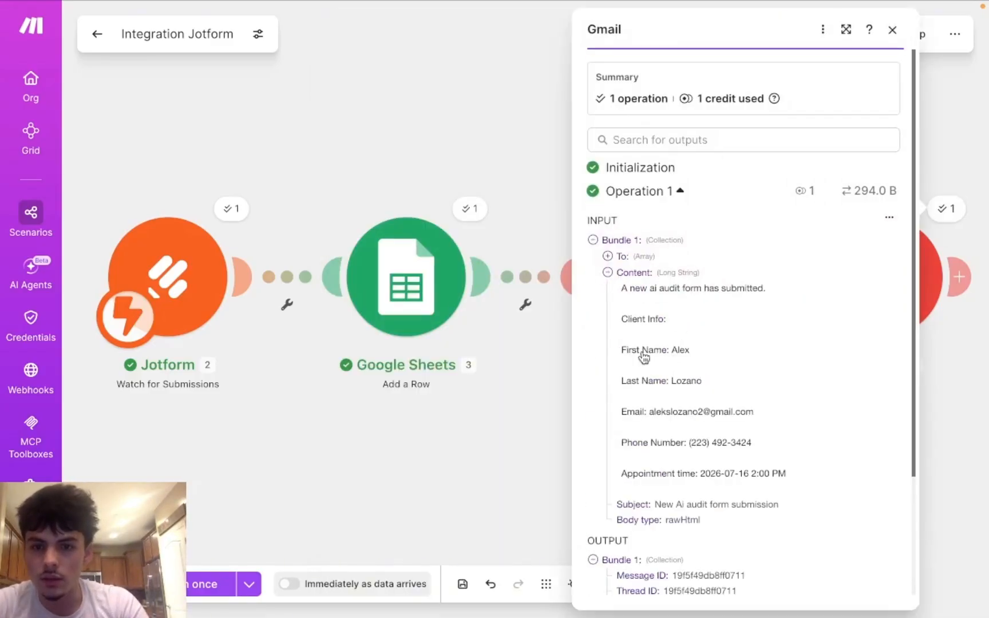
{"action": "scroll", "coordinate": [630, 348], "scroll_direction": "down", "scroll_amount": 2}
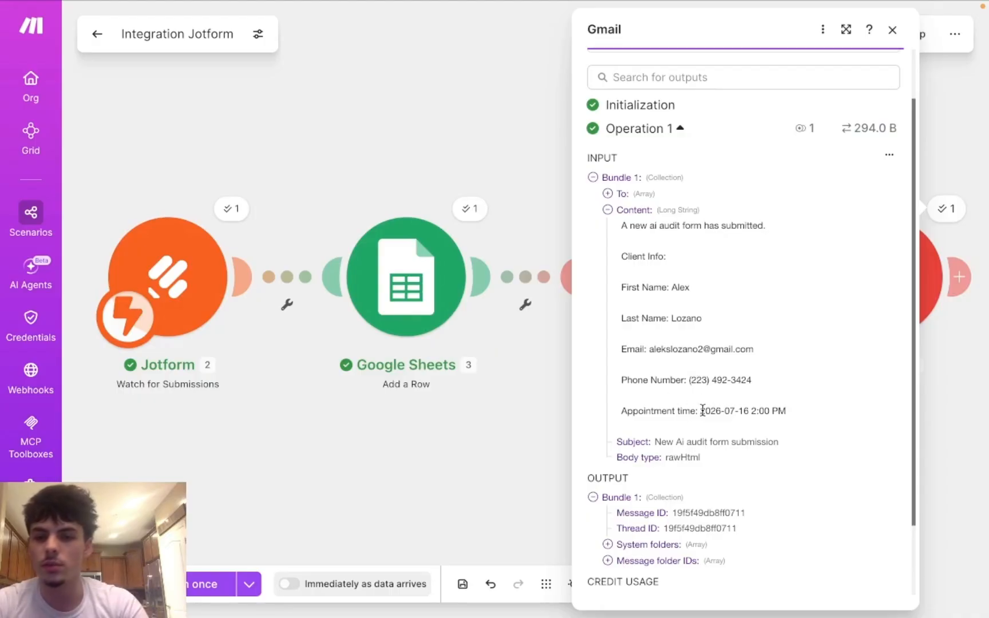
{"action": "scroll", "coordinate": [649, 451], "scroll_direction": "down", "scroll_amount": 2}
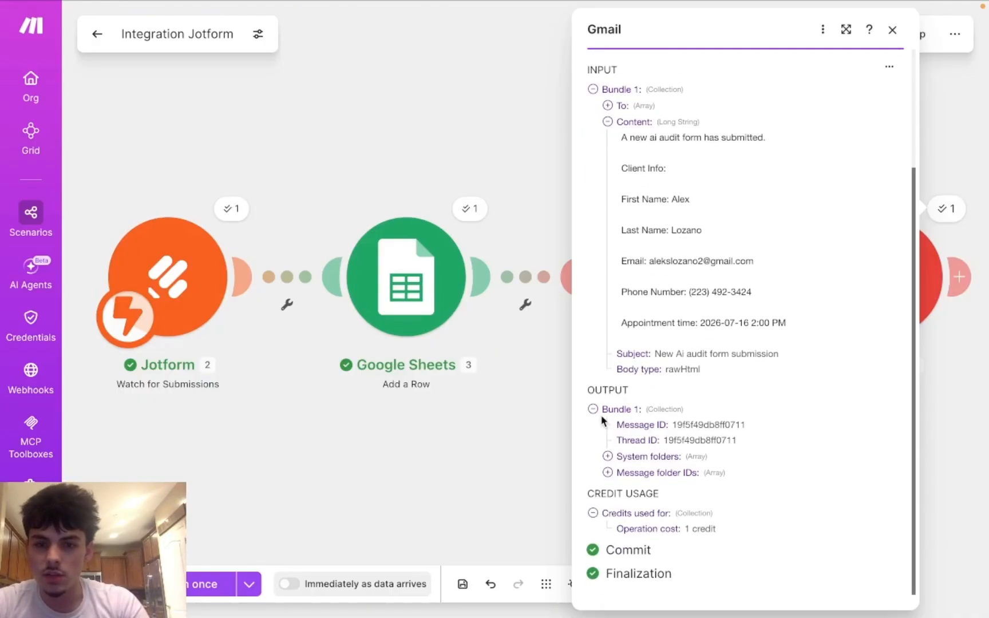
{"action": "left_click", "coordinate": [608, 473]}
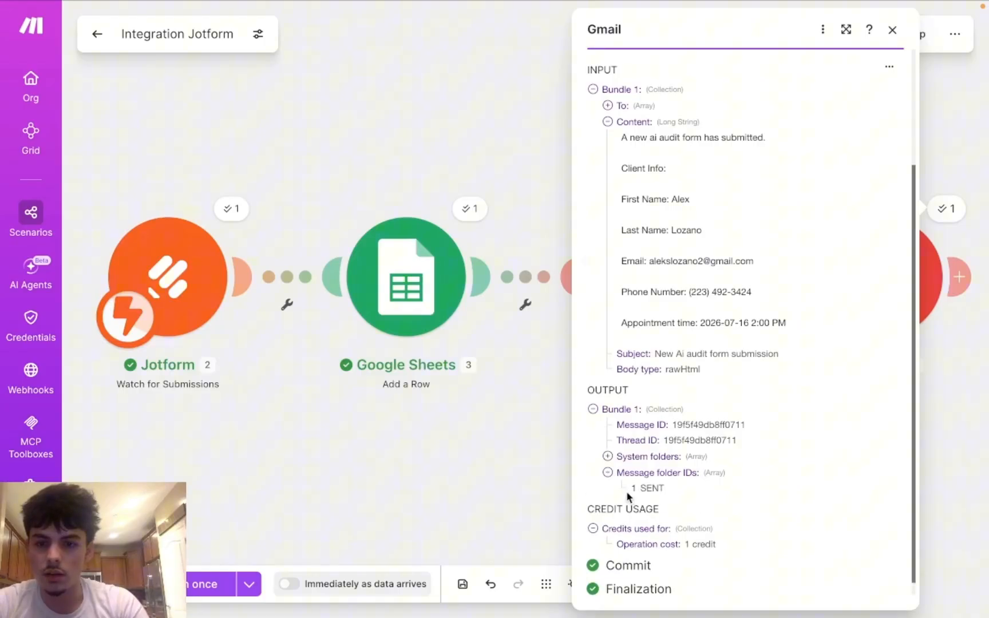
{"action": "left_click", "coordinate": [490, 512]}
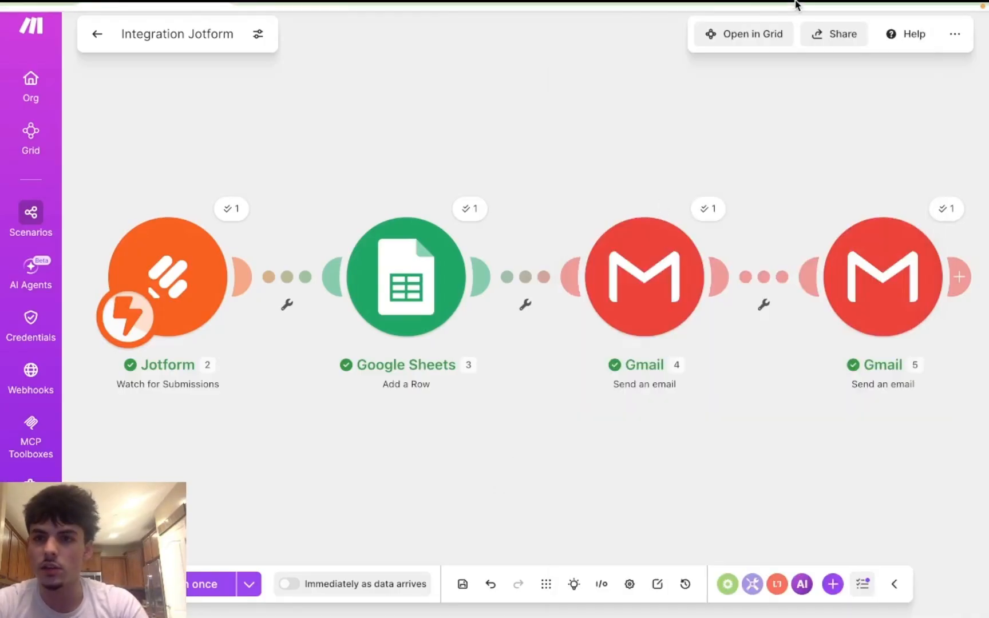
{"action": "mouse_move", "coordinate": [797, 5]}
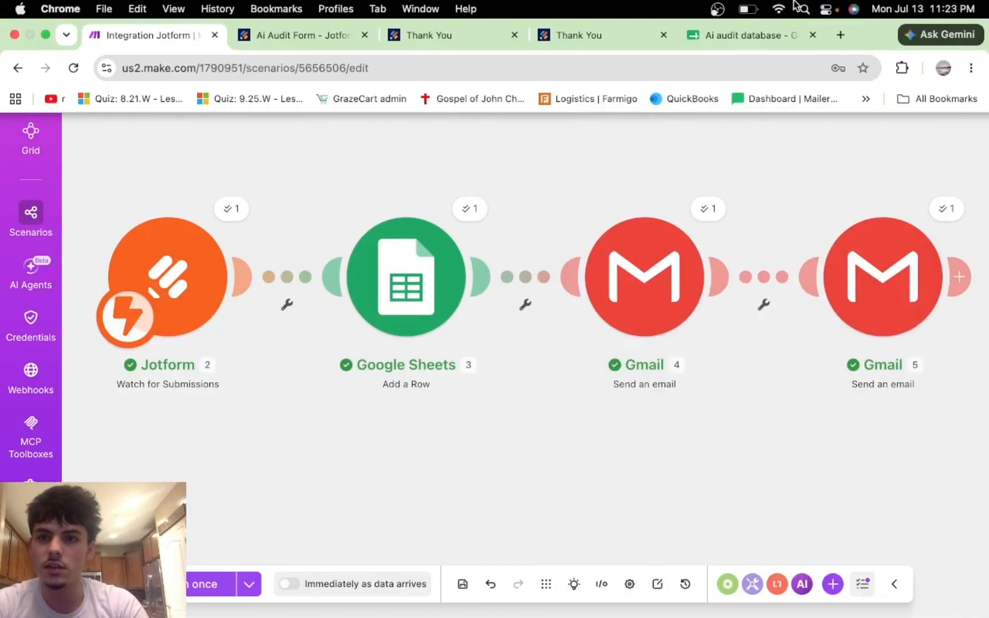
Step: Open Gmail in a new tab and view the 'Welcome to your AI audit' email
{"action": "left_click", "coordinate": [840, 35]}
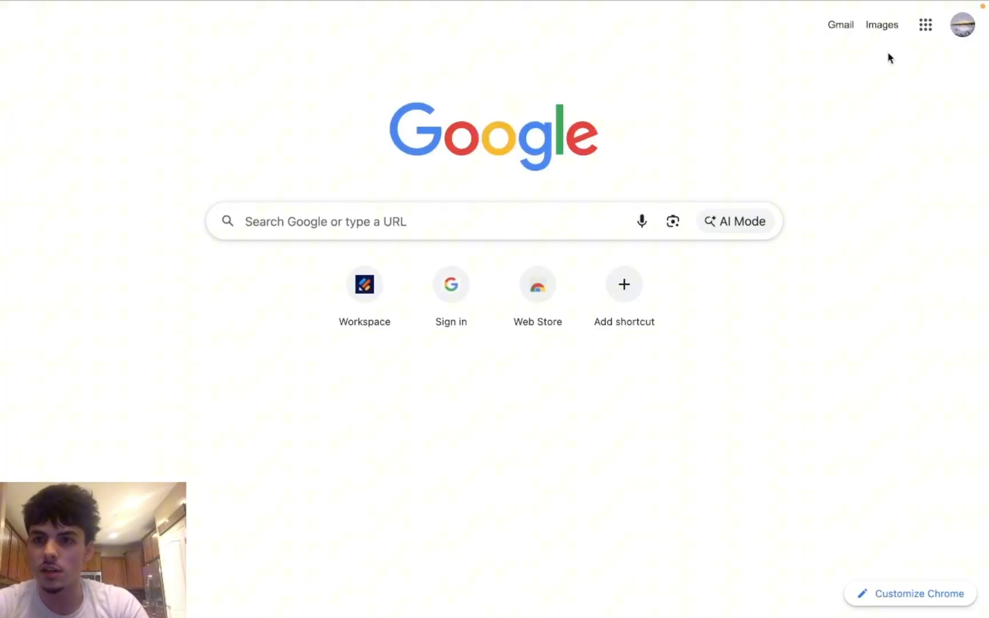
{"action": "left_click", "coordinate": [924, 30]}
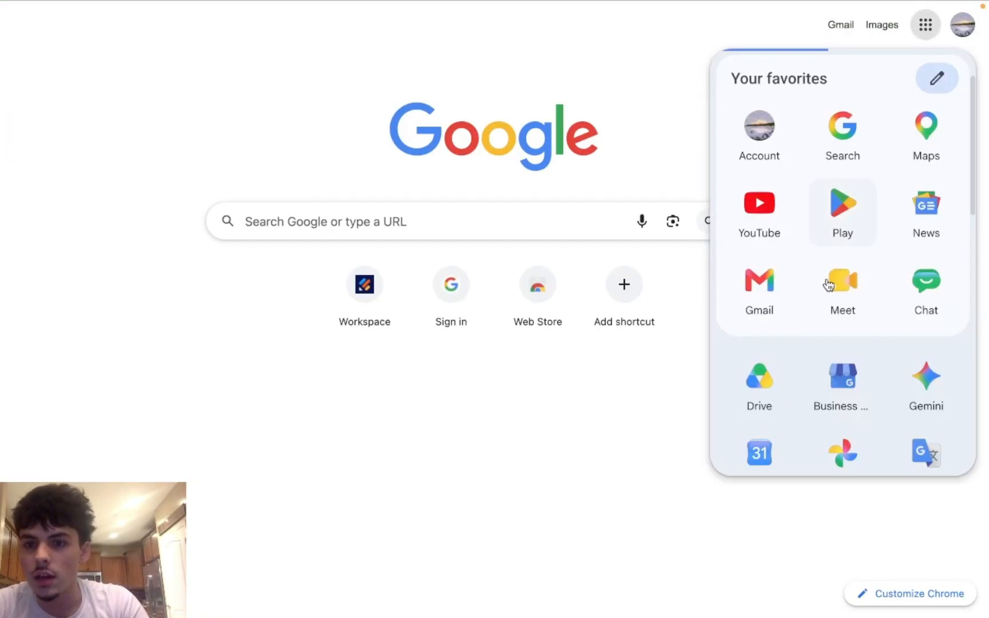
{"action": "scroll", "coordinate": [828, 284], "scroll_direction": "down", "scroll_amount": 3}
{"action": "scroll", "coordinate": [828, 283], "scroll_direction": "up", "scroll_amount": 1}
{"action": "scroll", "coordinate": [828, 283], "scroll_direction": "down", "scroll_amount": 2}
{"action": "scroll", "coordinate": [830, 278], "scroll_direction": "up", "scroll_amount": 1}
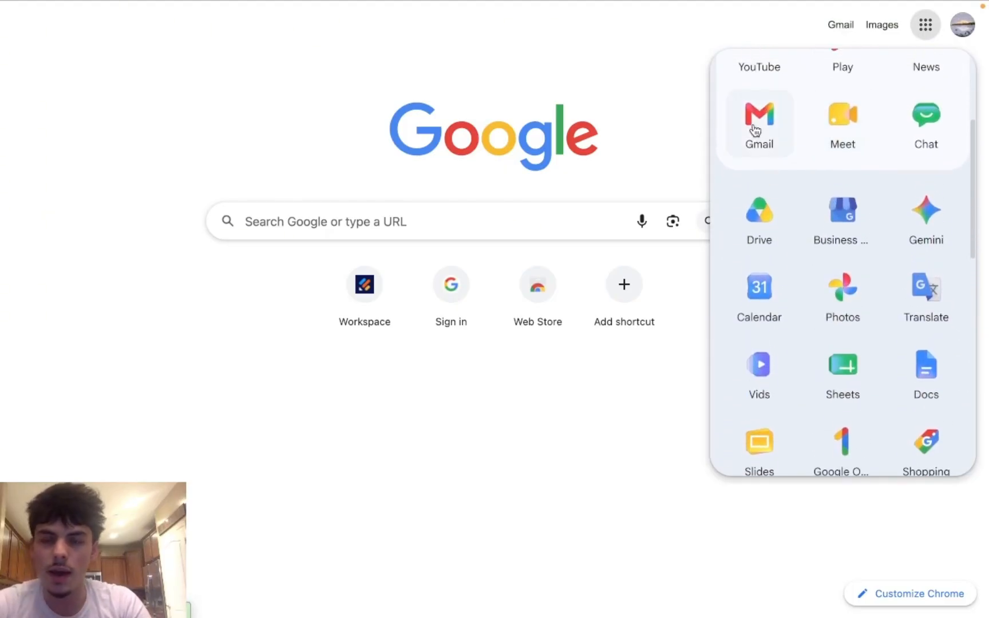
{"action": "left_click", "coordinate": [757, 128]}
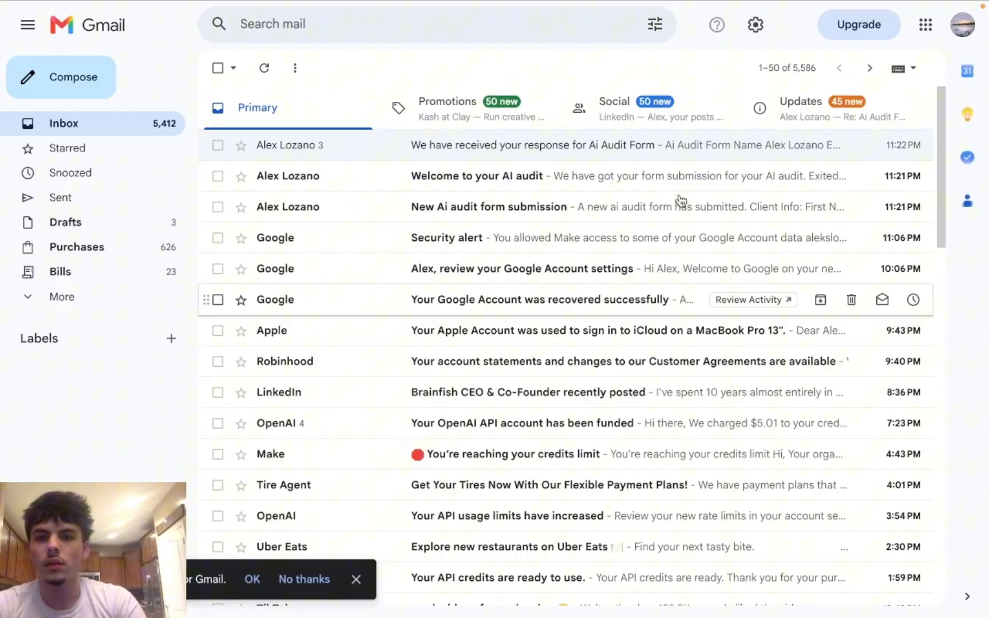
{"action": "left_click", "coordinate": [651, 181]}
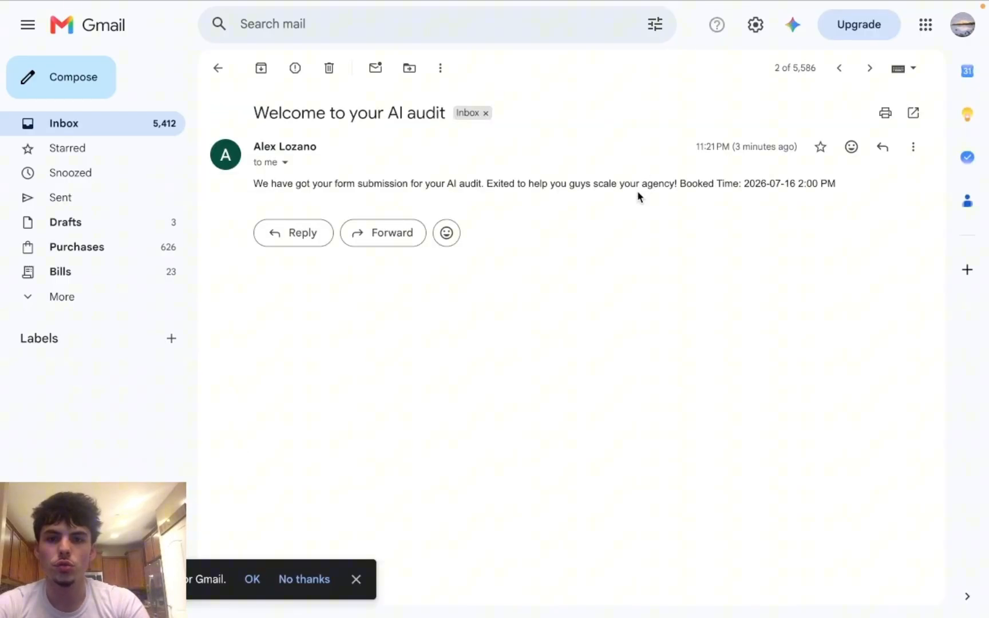
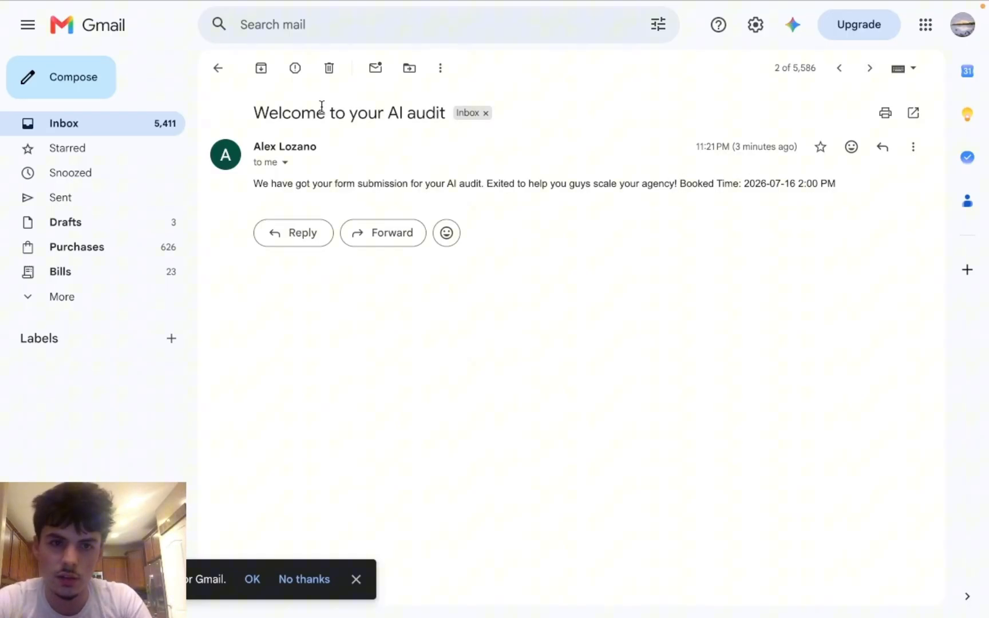
Step: Return from Gmail to the Integration Jotform scenario in Make
{"action": "mouse_move", "coordinate": [361, 3]}
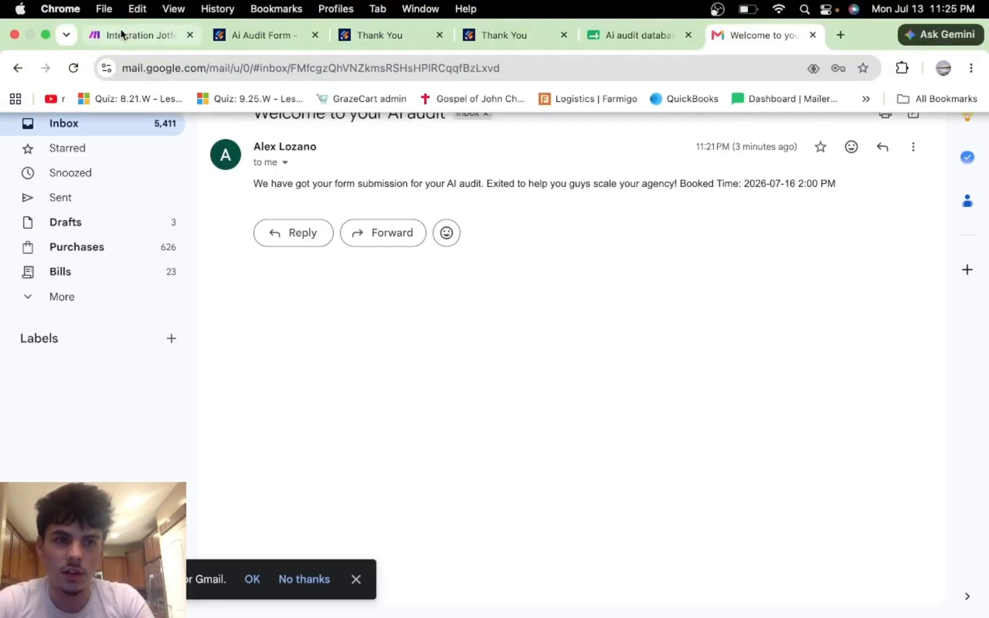
{"action": "left_click", "coordinate": [126, 32]}
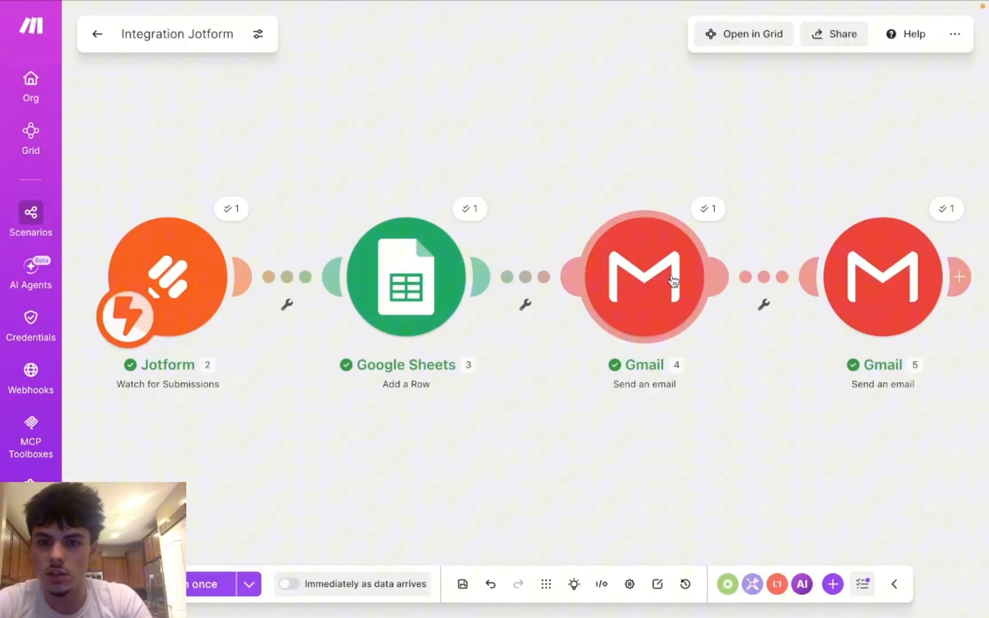
Step: In the first Gmail module, set Body type to 'Collection of contents' and add a Content 1 block
{"action": "left_click", "coordinate": [674, 280]}
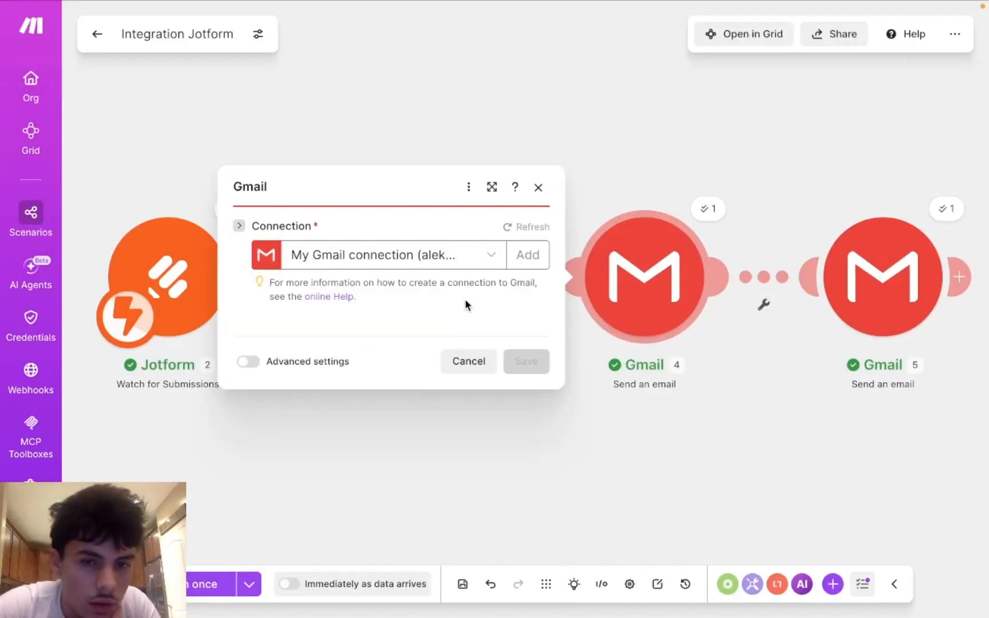
{"action": "scroll", "coordinate": [448, 412], "scroll_direction": "down", "scroll_amount": 2}
{"action": "scroll", "coordinate": [448, 412], "scroll_direction": "down", "scroll_amount": 1}
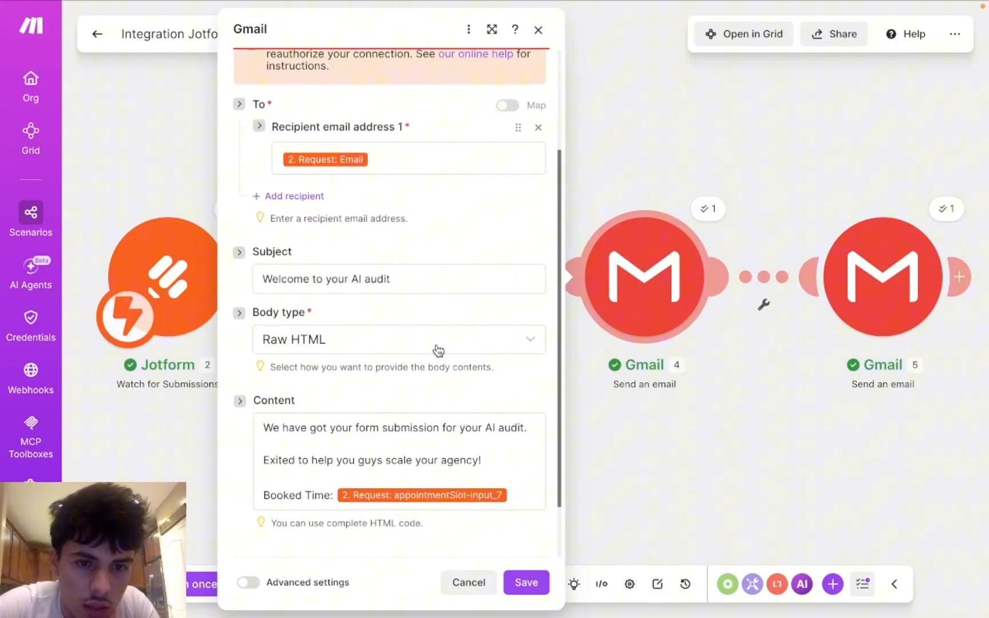
{"action": "left_click", "coordinate": [441, 348]}
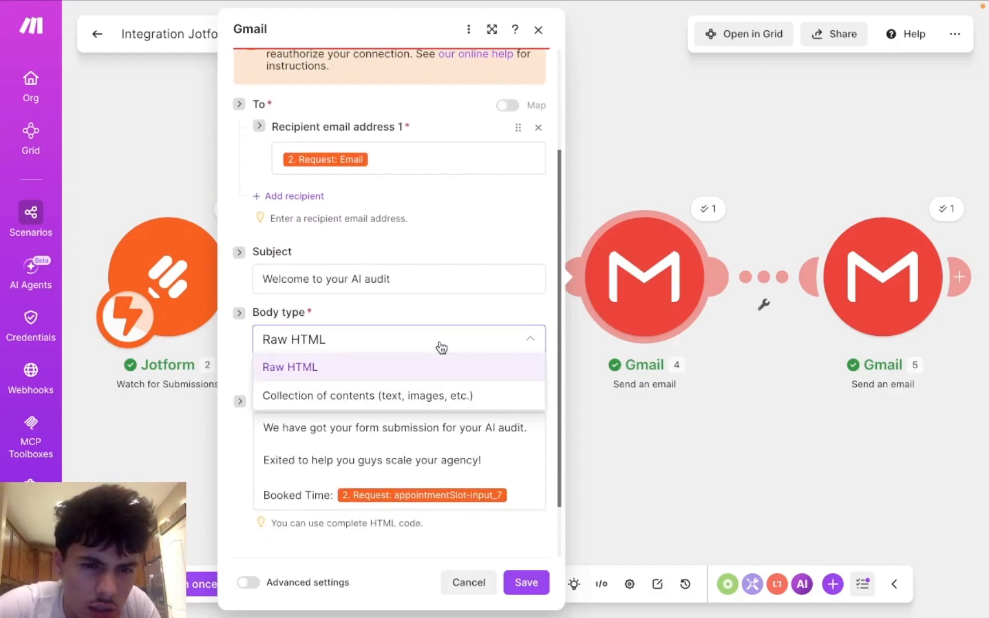
{"action": "left_click", "coordinate": [435, 396]}
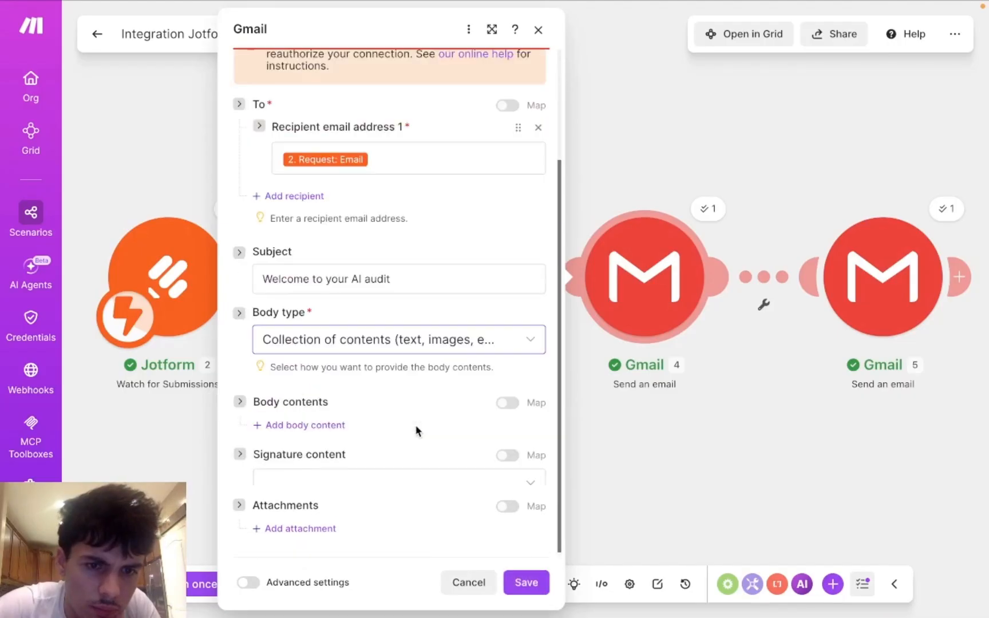
{"action": "scroll", "coordinate": [416, 431], "scroll_direction": "down", "scroll_amount": 1}
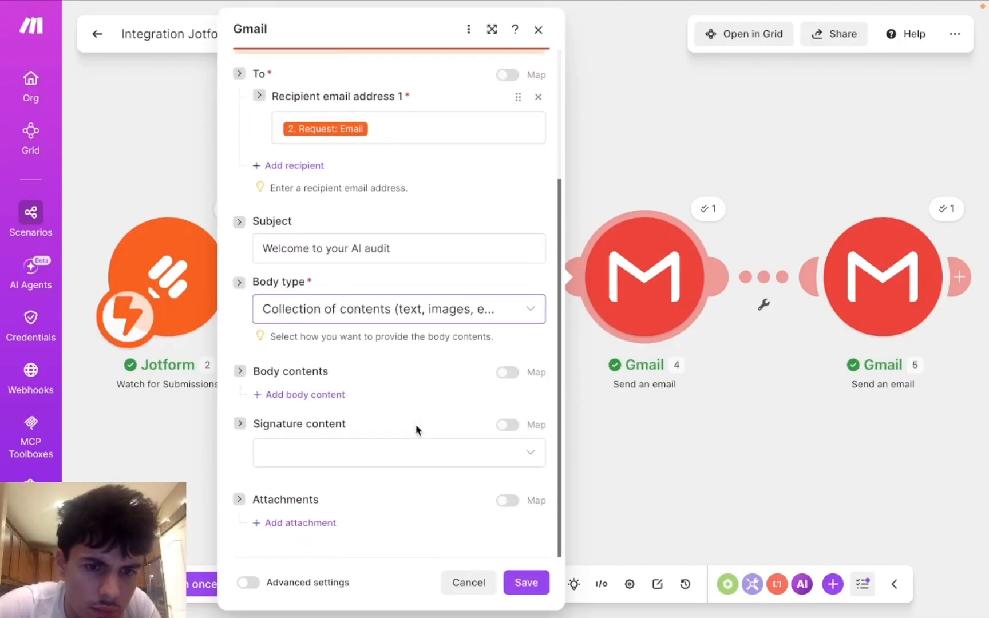
{"action": "left_click", "coordinate": [327, 395]}
{"action": "scroll", "coordinate": [332, 461], "scroll_direction": "down", "scroll_amount": 4}
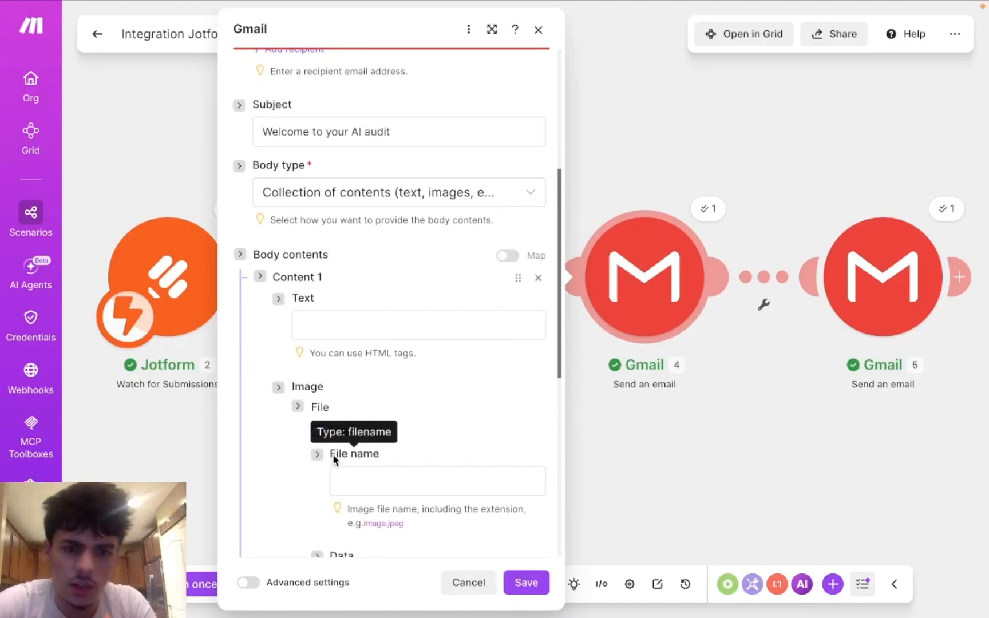
{"action": "scroll", "coordinate": [334, 455], "scroll_direction": "up", "scroll_amount": 2}
{"action": "scroll", "coordinate": [333, 455], "scroll_direction": "up", "scroll_amount": 1}
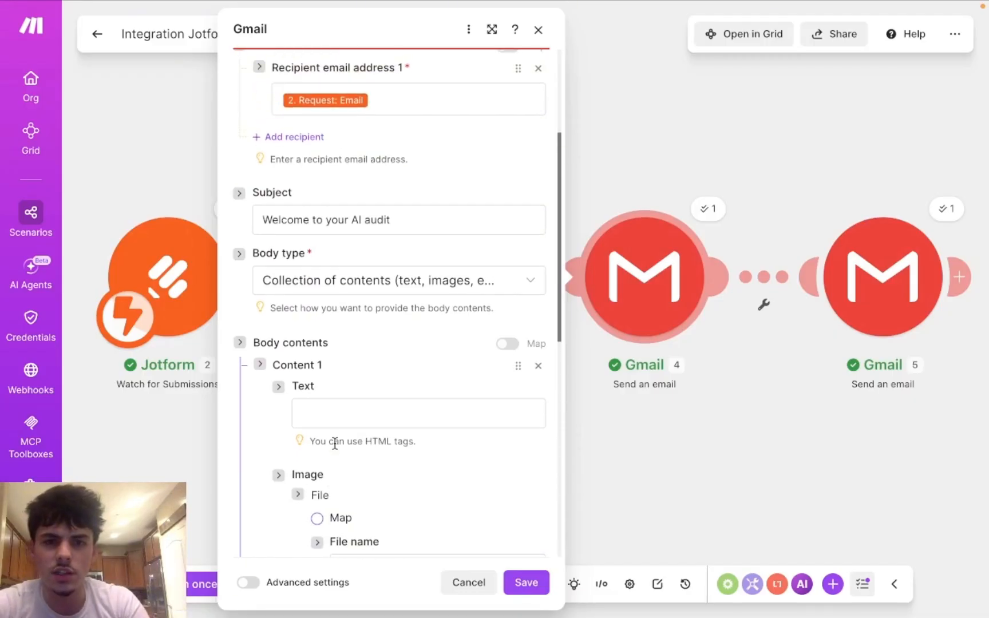
{"action": "left_click", "coordinate": [362, 418]}
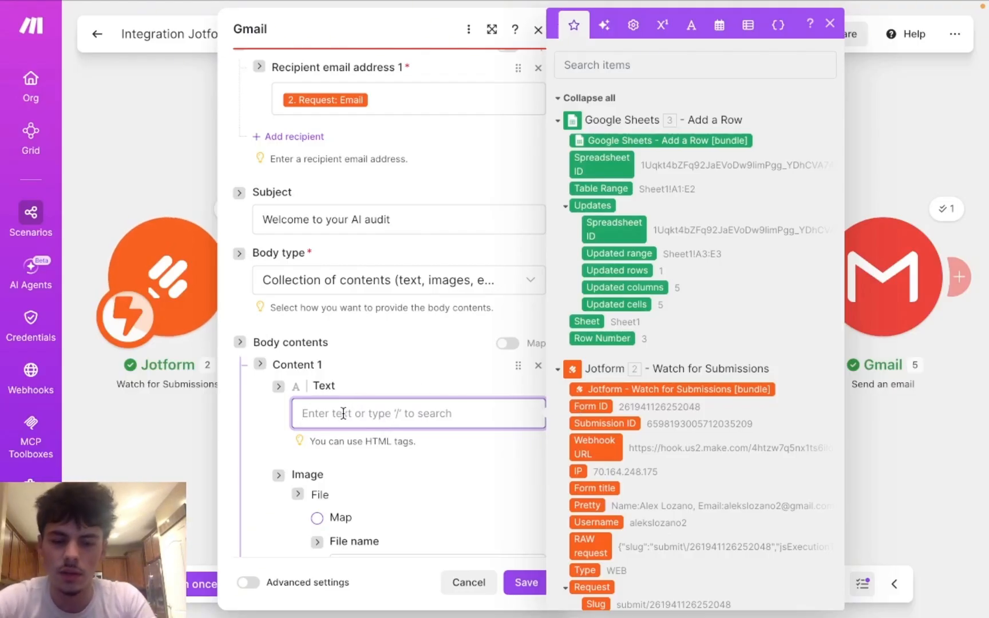
Step: Fill Content 1 with the welcome line plus 'We are exited to work with you and help you scale your business!'
{"action": "type", "text": "A"}
{"action": "key", "text": "BackSpace"}
{"action": "type", "text": "Fi"}
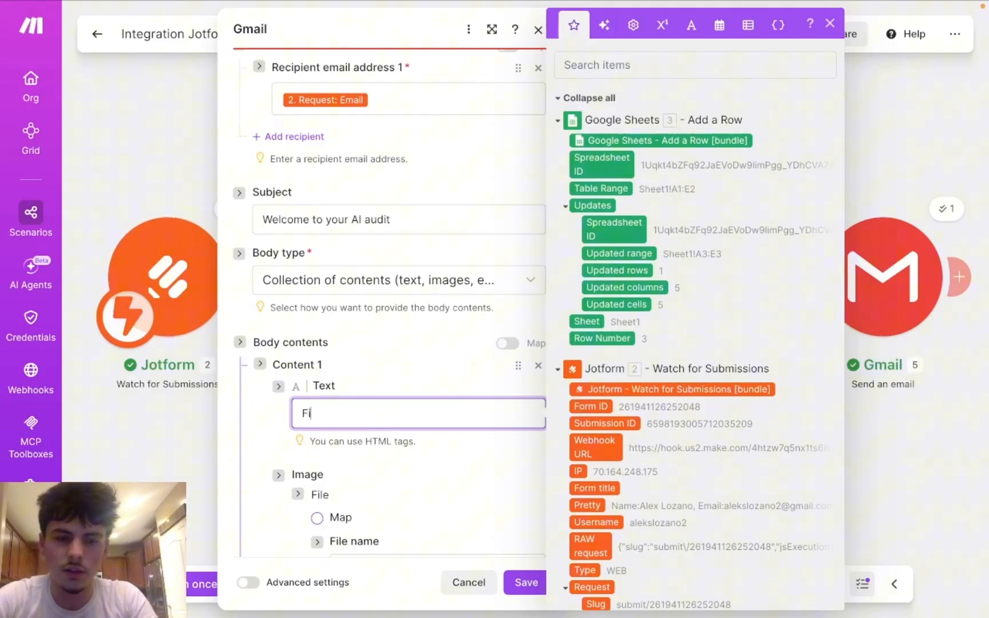
{"action": "key", "text": "BackSpace"}
{"action": "key", "text": "BackSpace"}
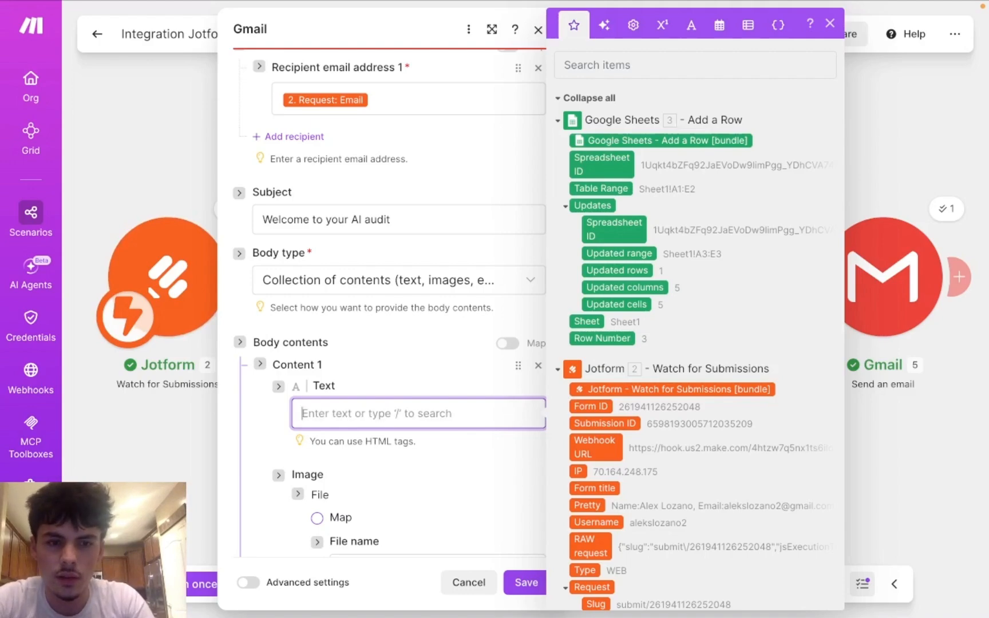
{"action": "type", "text": "Welcome to your AI audit"}
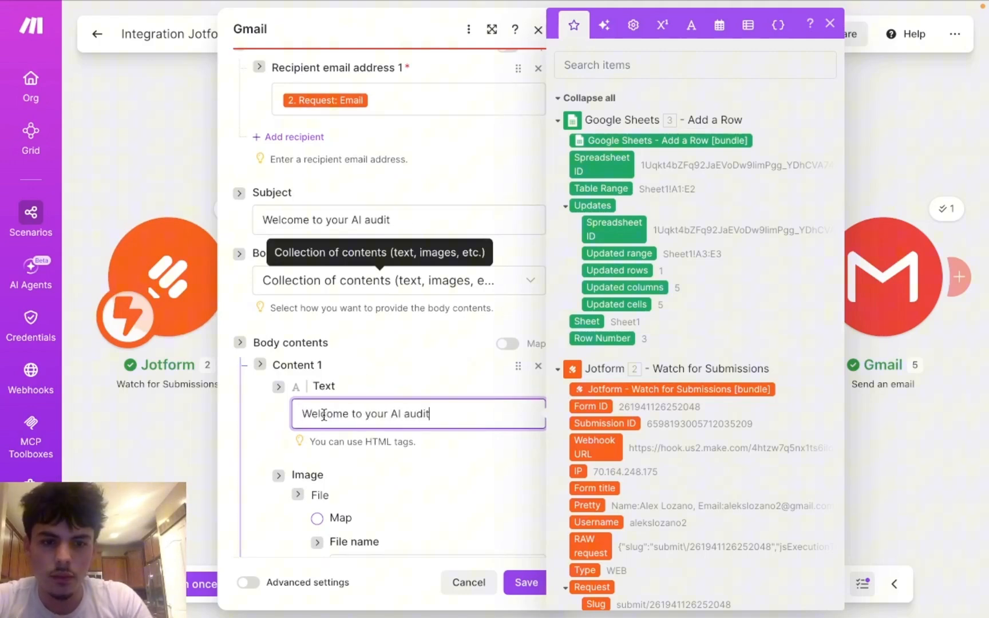
{"action": "type", "text": "We"}
{"action": "key", "text": "BackSpace"}
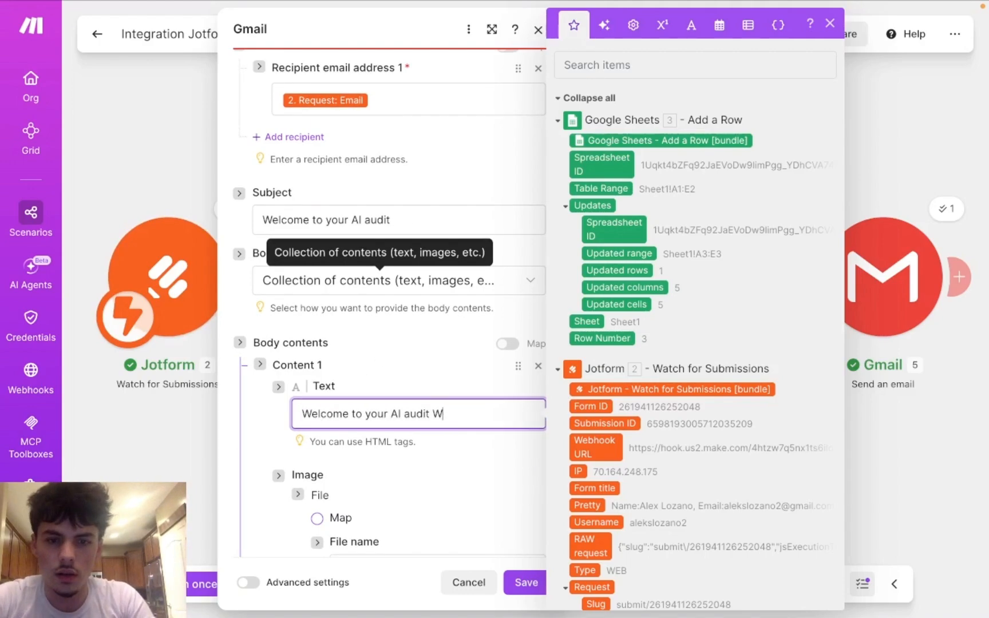
{"action": "type", "text": "e are ex"}
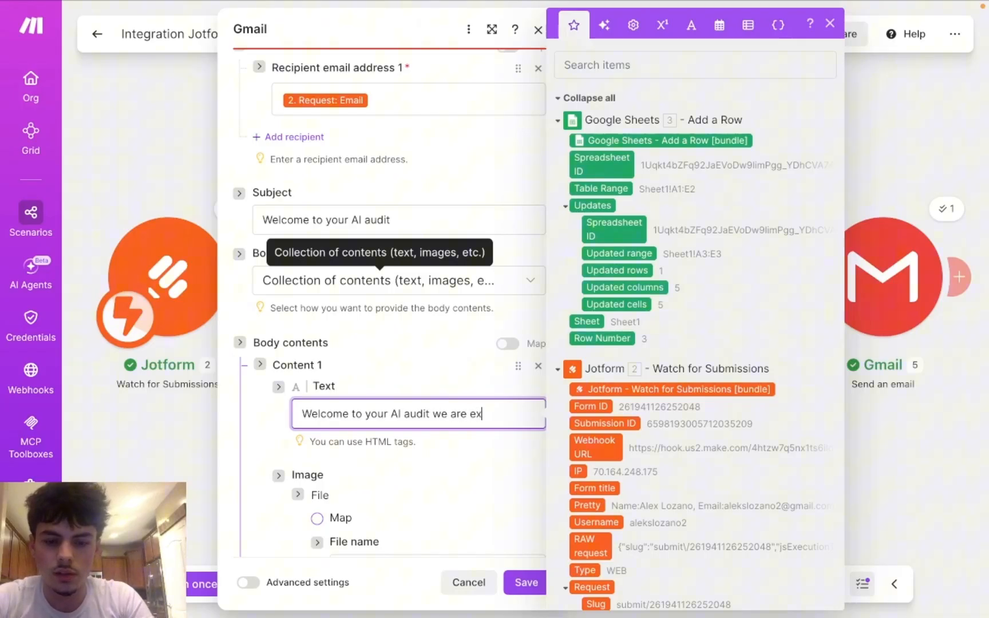
{"action": "type", "text": "ited to work "}
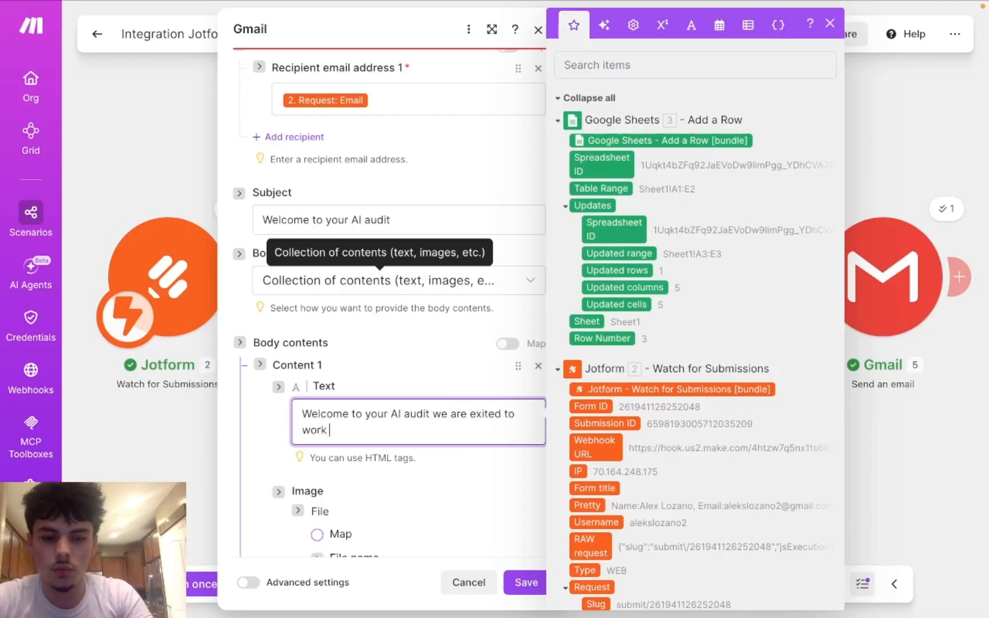
{"action": "type", "text": "with you and"}
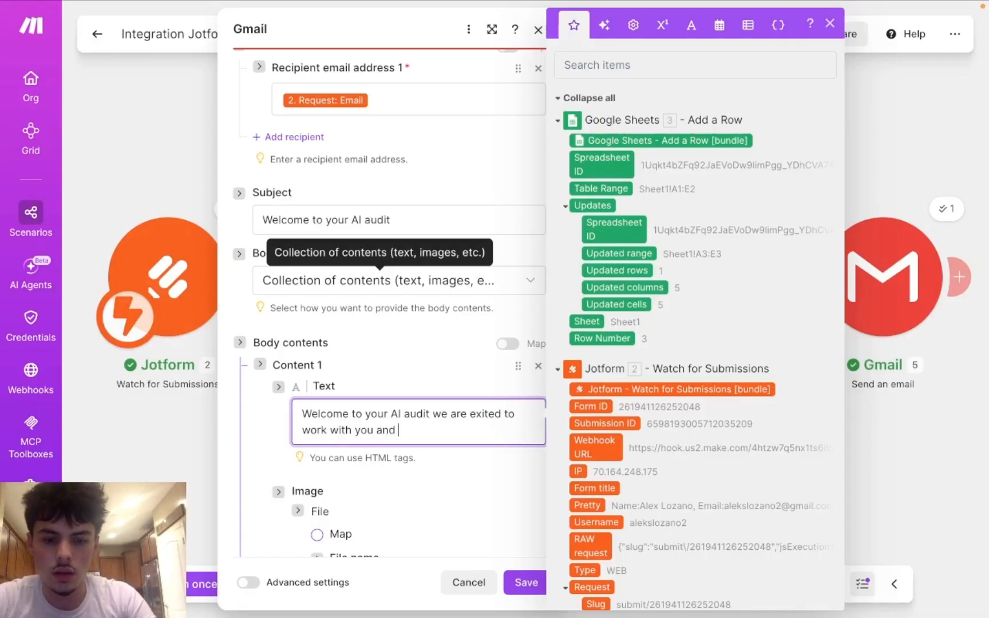
{"action": "type", "text": " help you s"}
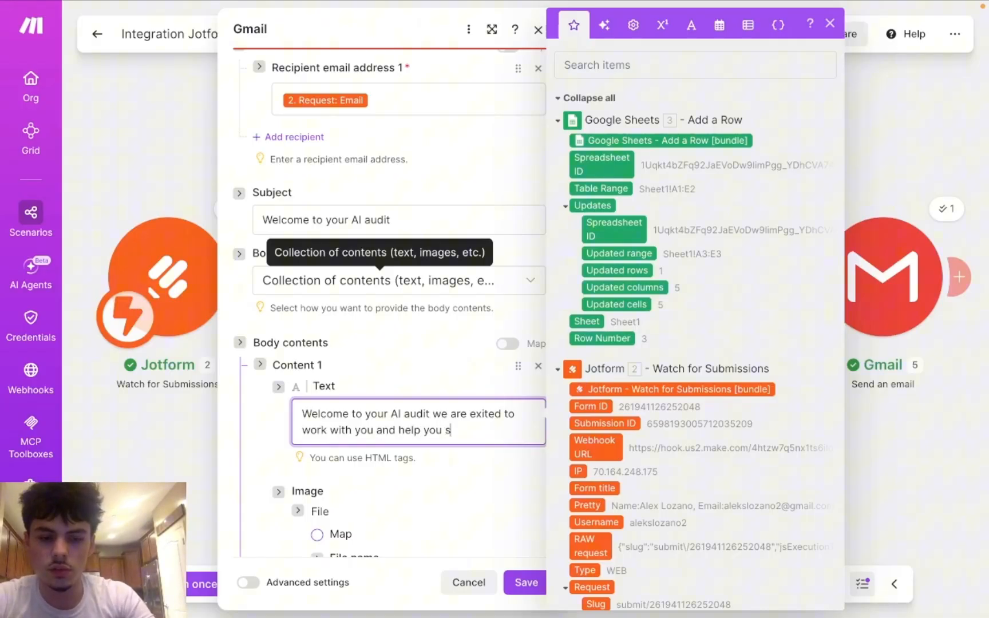
{"action": "type", "text": "cale y"}
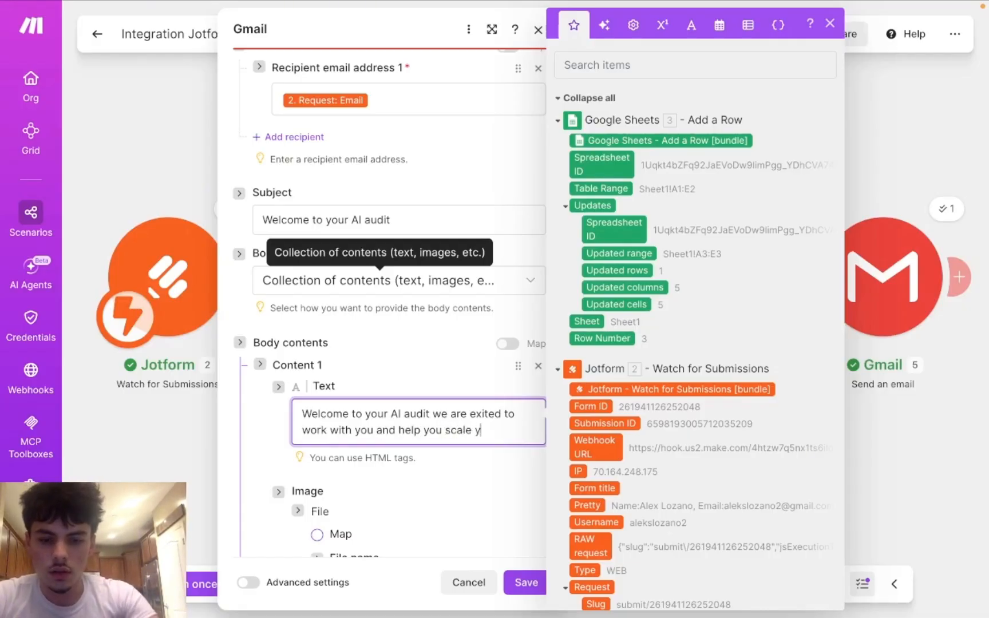
{"action": "type", "text": "our busi"}
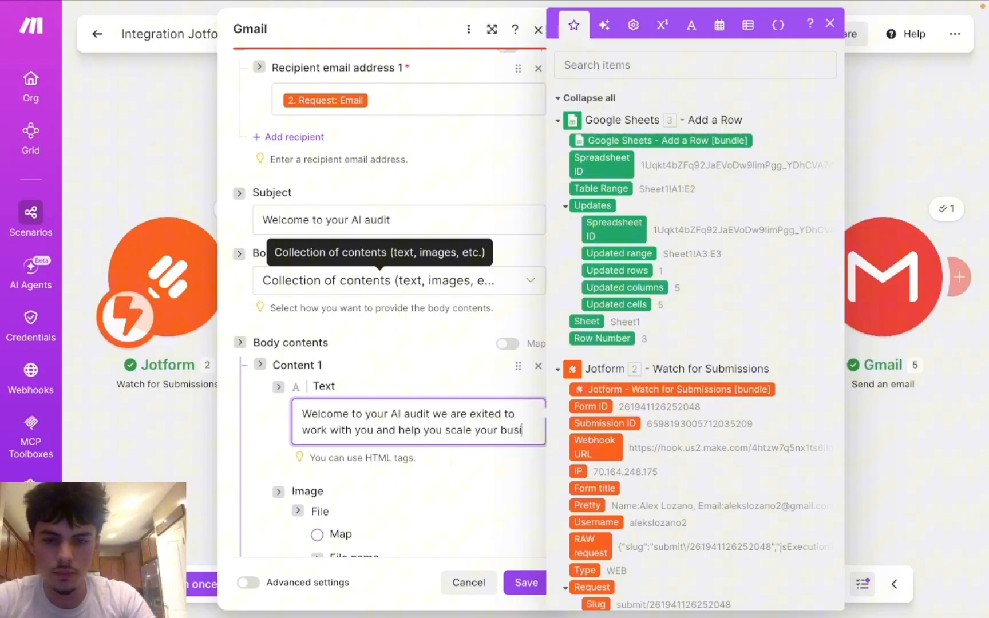
{"action": "type", "text": "ness"}
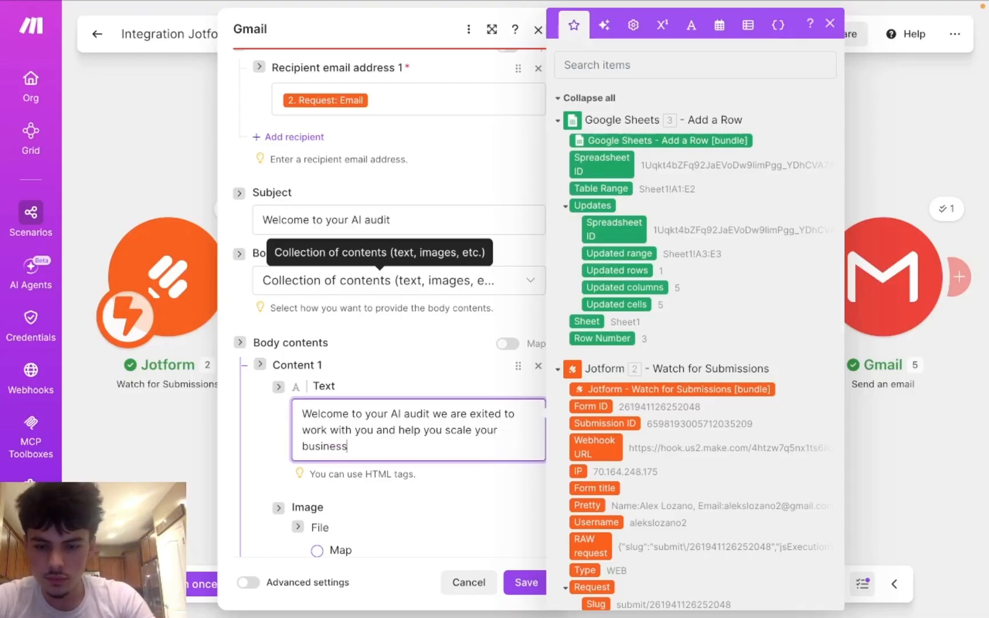
{"action": "type", "text": "!"}
Step: Add a 'Booked time:' line mapped to Jotform's appointmentSlot-input_7 value
{"action": "key", "text": "Return"}
{"action": "key", "text": "Return"}
{"action": "key", "text": "Return"}
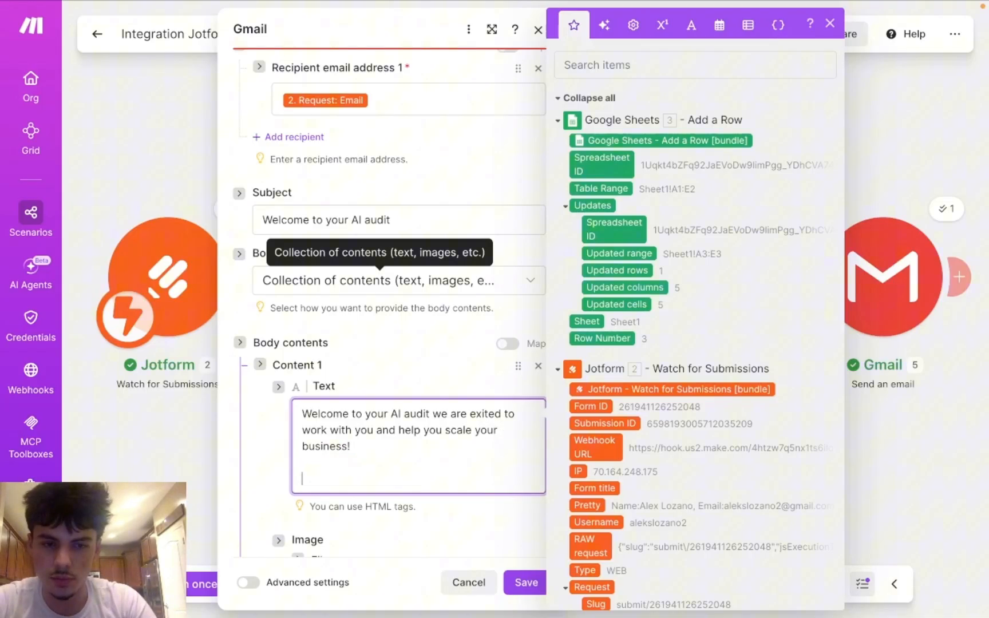
{"action": "type", "text": "Booked"}
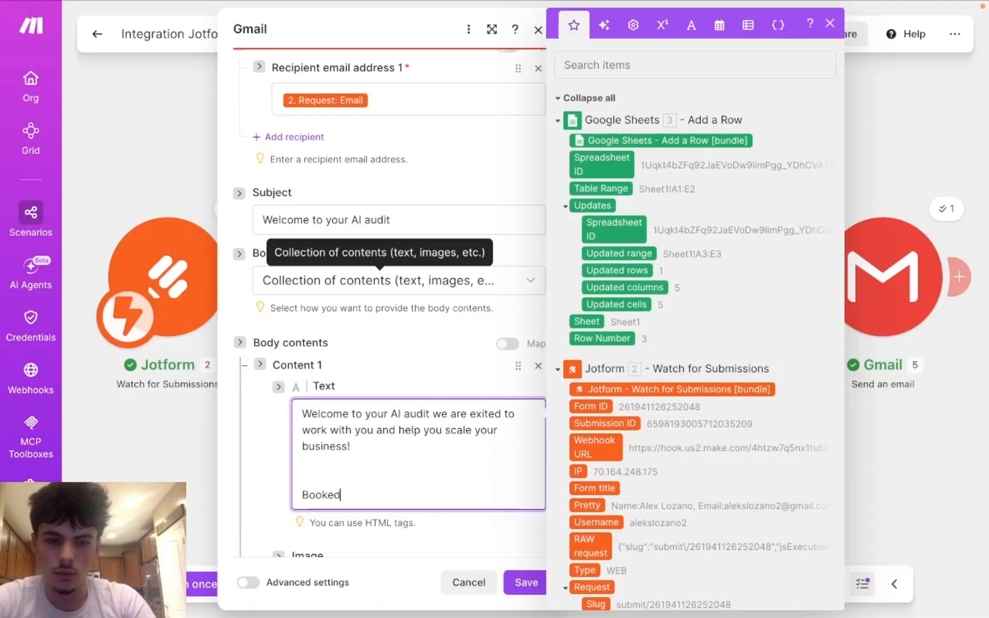
{"action": "type", "text": " time:"}
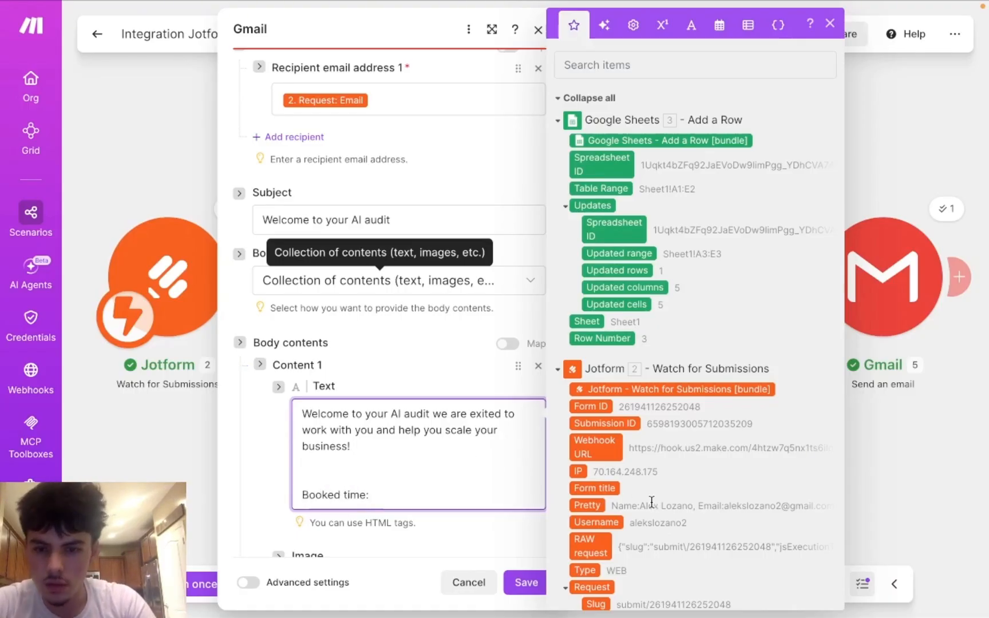
{"action": "scroll", "coordinate": [629, 498], "scroll_direction": "down", "scroll_amount": 6}
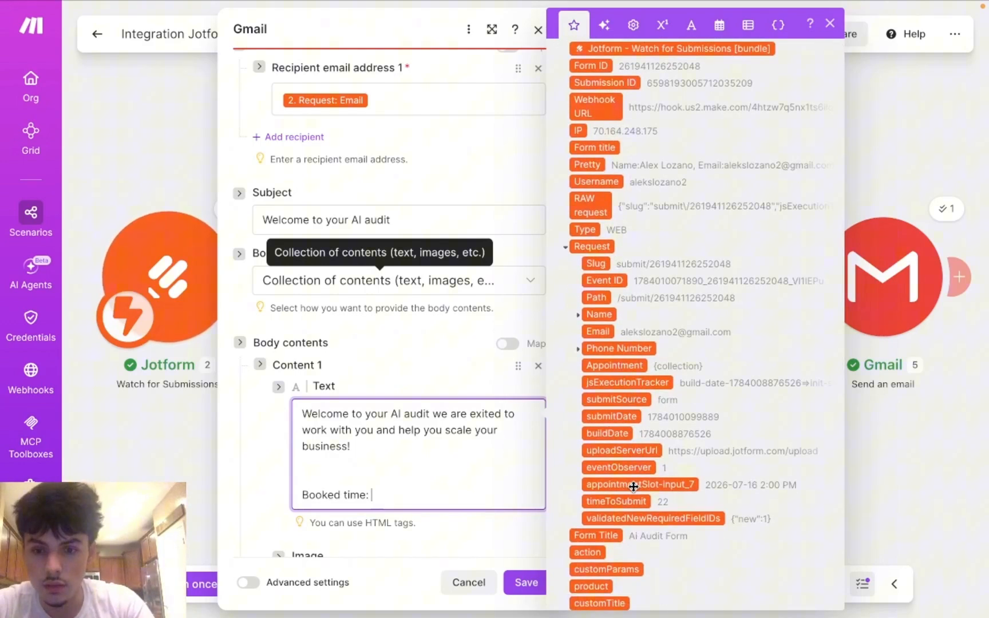
{"action": "left_click", "coordinate": [634, 485]}
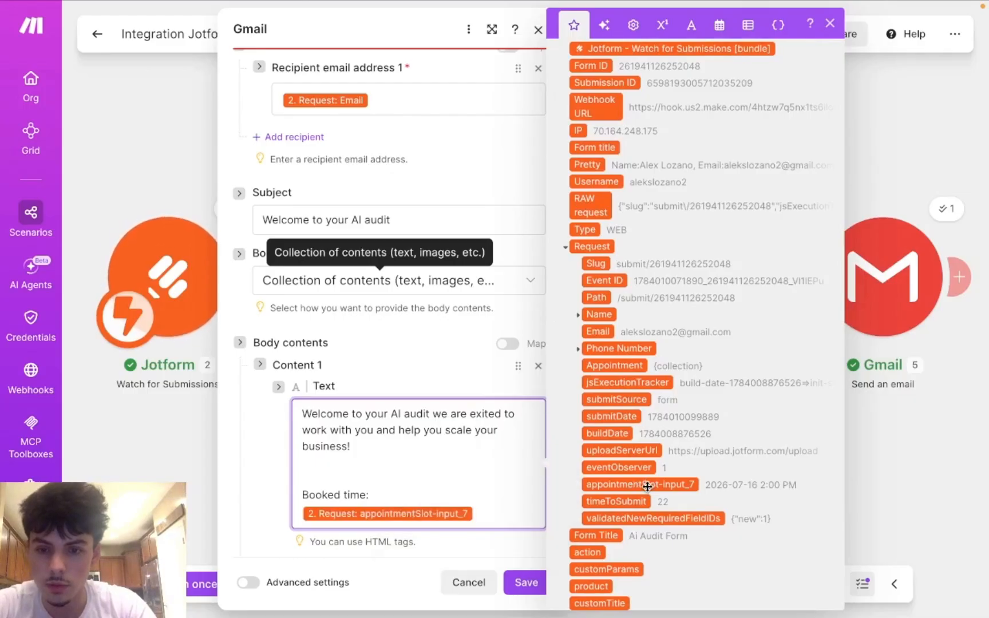
{"action": "scroll", "coordinate": [500, 498], "scroll_direction": "down", "scroll_amount": 5}
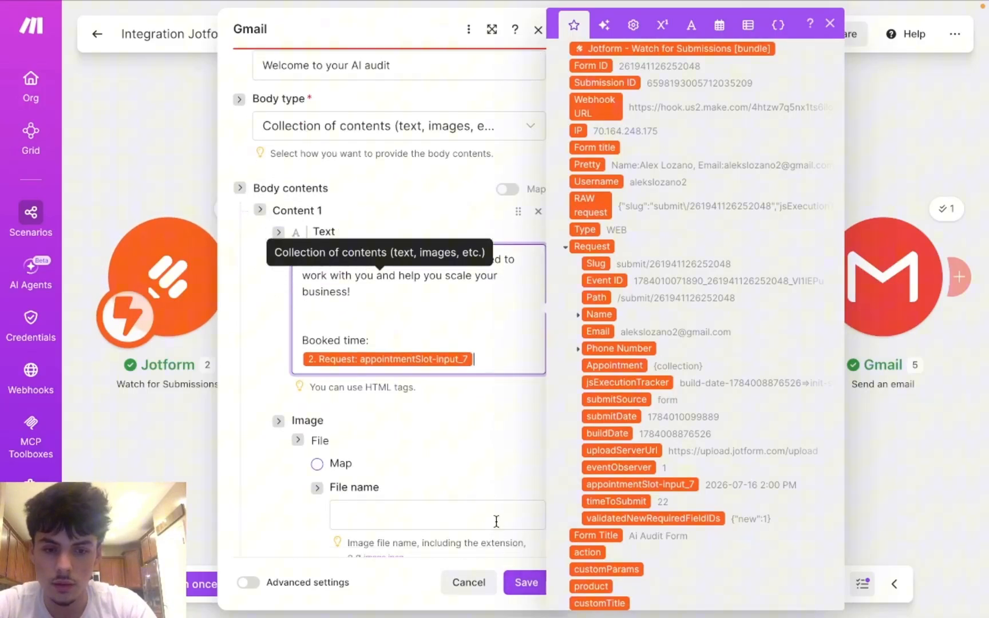
{"action": "scroll", "coordinate": [495, 524], "scroll_direction": "down", "scroll_amount": 8}
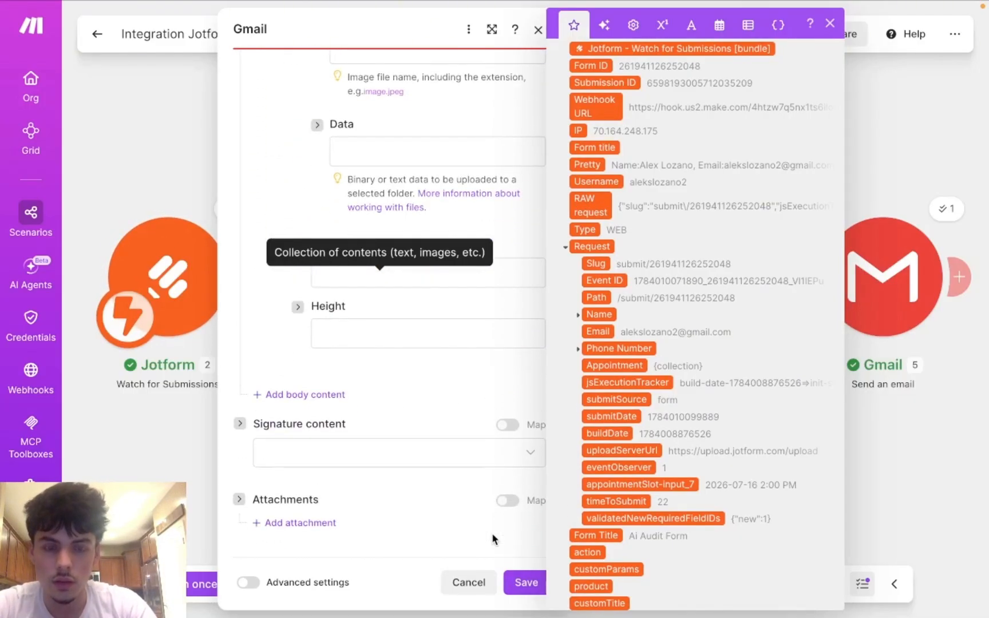
Step: Save the welcome email module and copy the notification email's existing client info body
{"action": "left_click", "coordinate": [517, 574]}
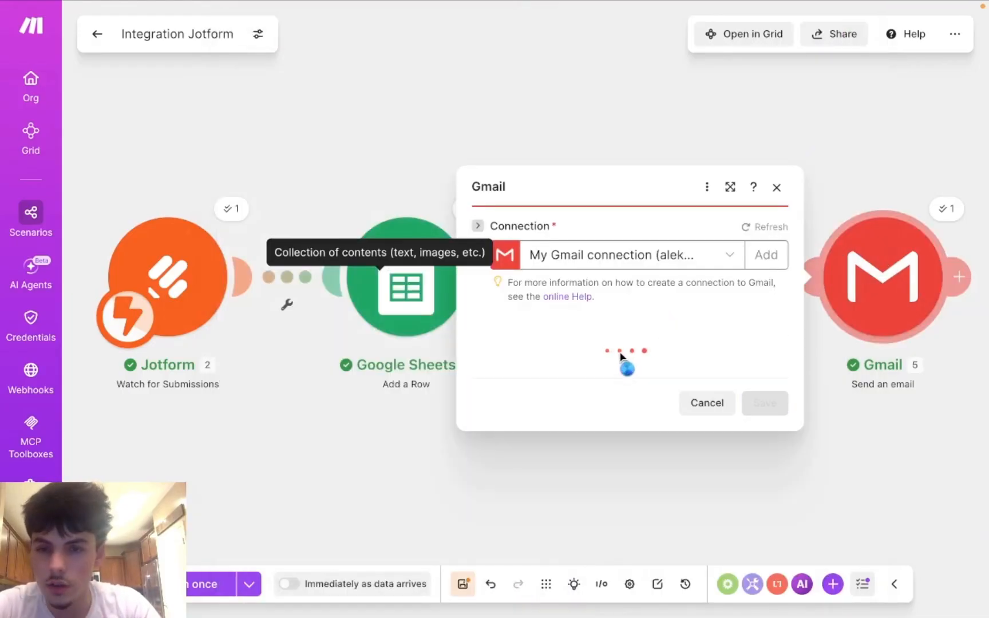
{"action": "scroll", "coordinate": [617, 381], "scroll_direction": "down", "scroll_amount": 5}
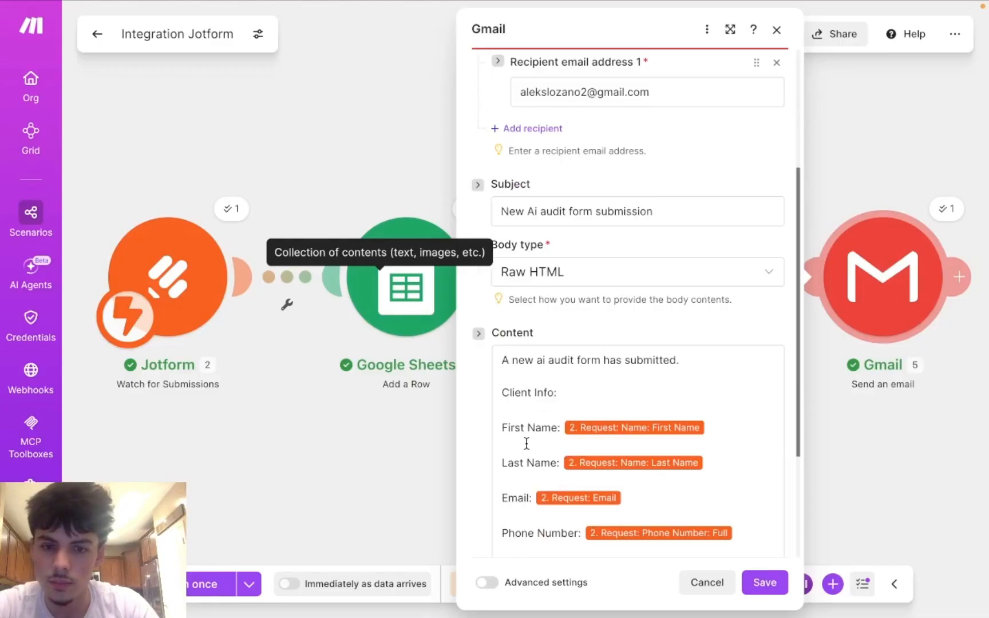
{"action": "left_click_drag", "start_coordinate": [554, 528], "coordinate": [691, 519]}
{"action": "key", "text": "ctrl+c"}
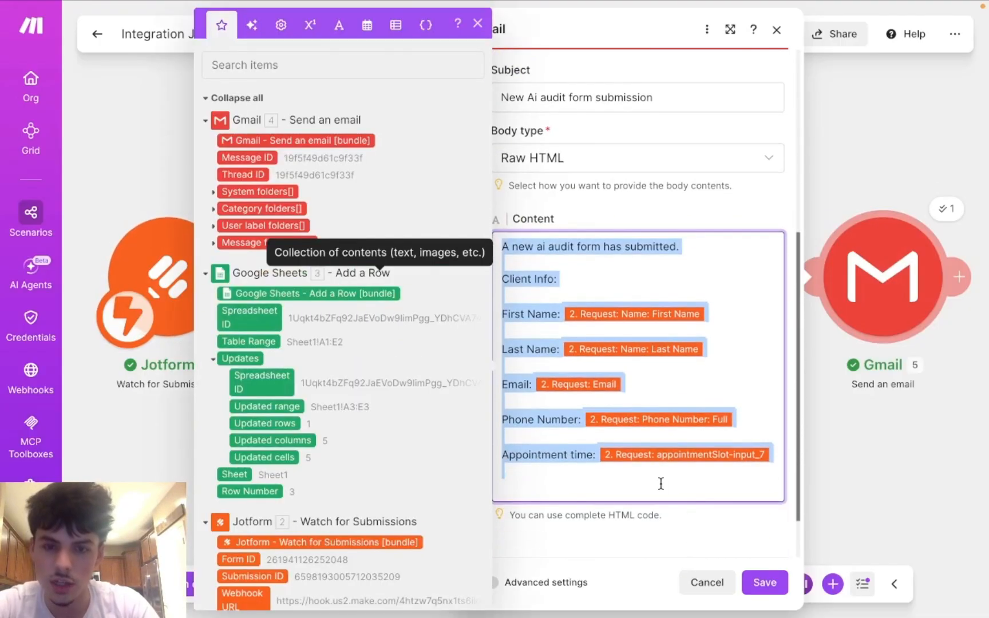
{"action": "left_click", "coordinate": [705, 218]}
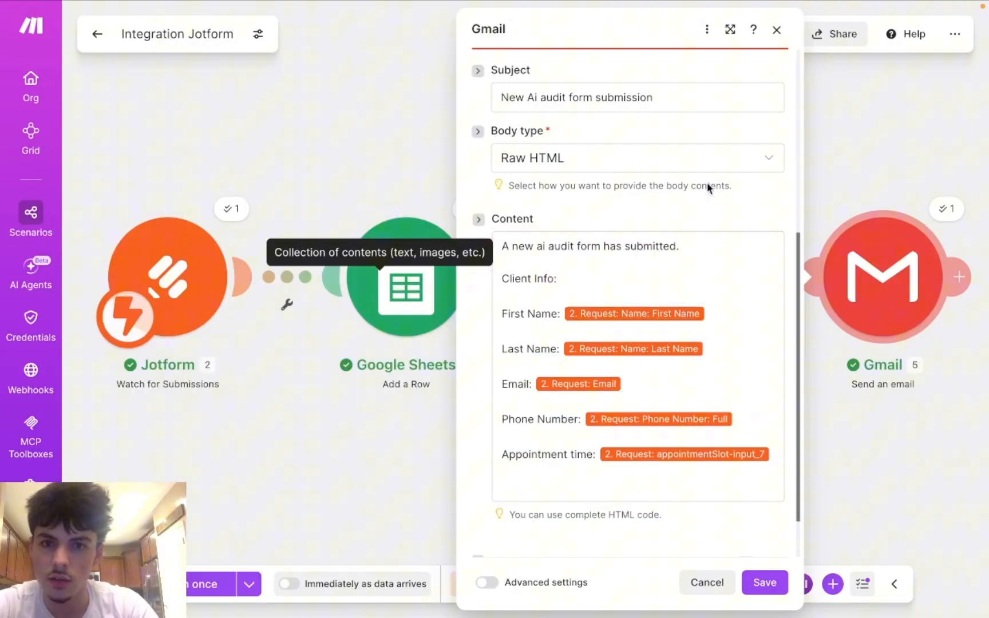
Step: Switch the notification email body to 'Collection of contents' and paste the client info into Content 1
{"action": "left_click", "coordinate": [693, 162]}
{"action": "left_click", "coordinate": [666, 213]}
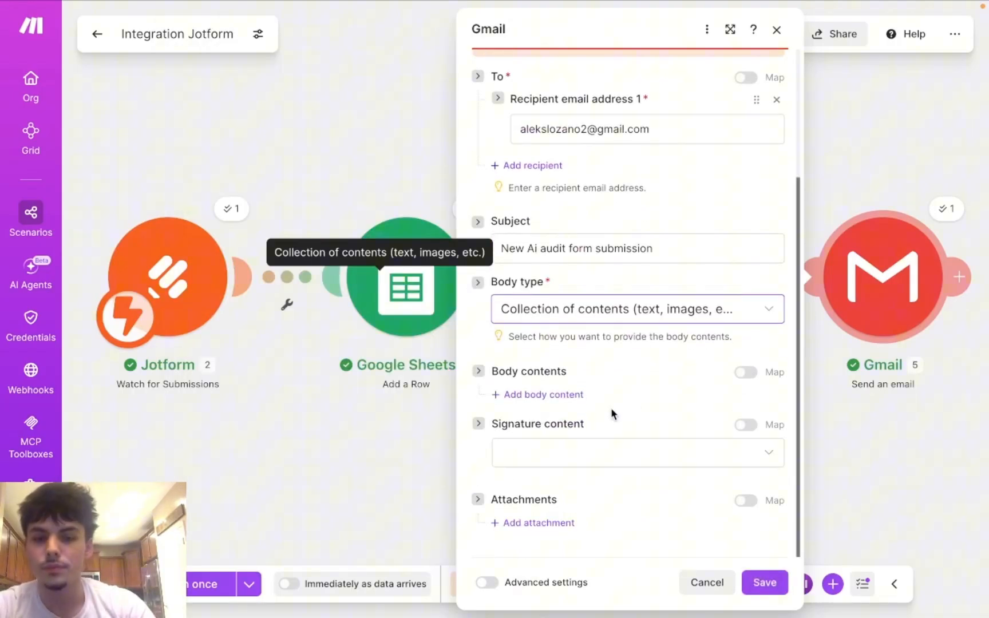
{"action": "left_click", "coordinate": [555, 395]}
{"action": "left_click", "coordinate": [568, 445]}
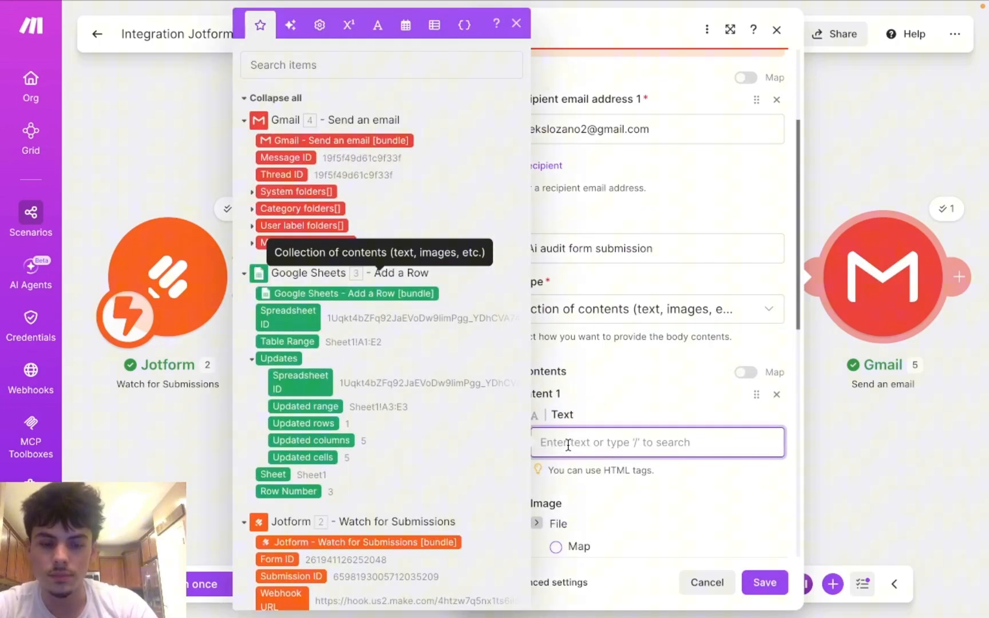
{"action": "type", "text": "v"}
{"action": "key", "text": "BackSpace"}
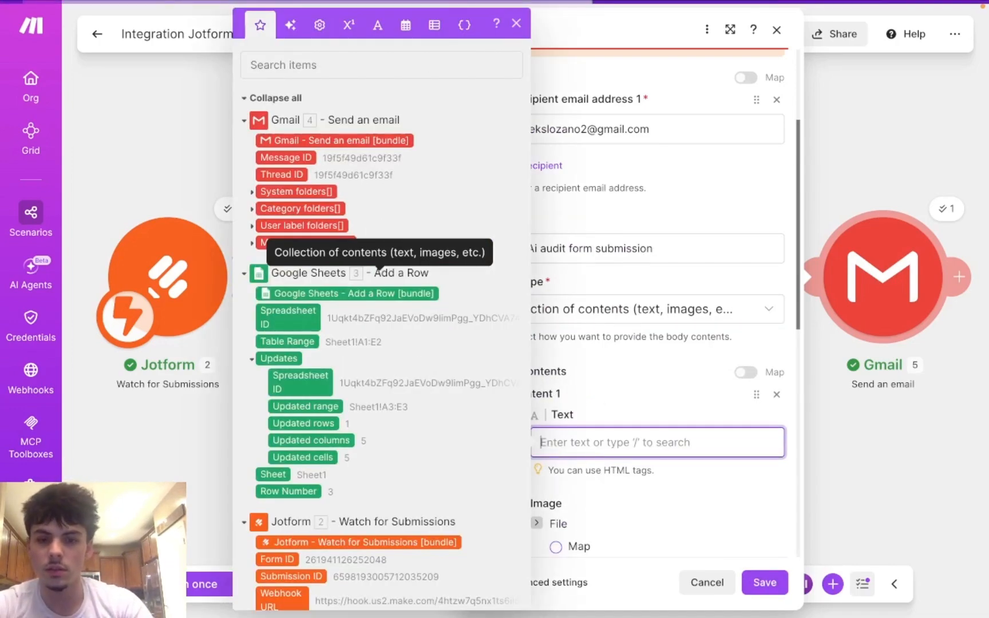
{"action": "key", "text": "ctrl+v"}
Step: Save the notification email module and the whole scenario
{"action": "scroll", "coordinate": [573, 475], "scroll_direction": "down", "scroll_amount": 5}
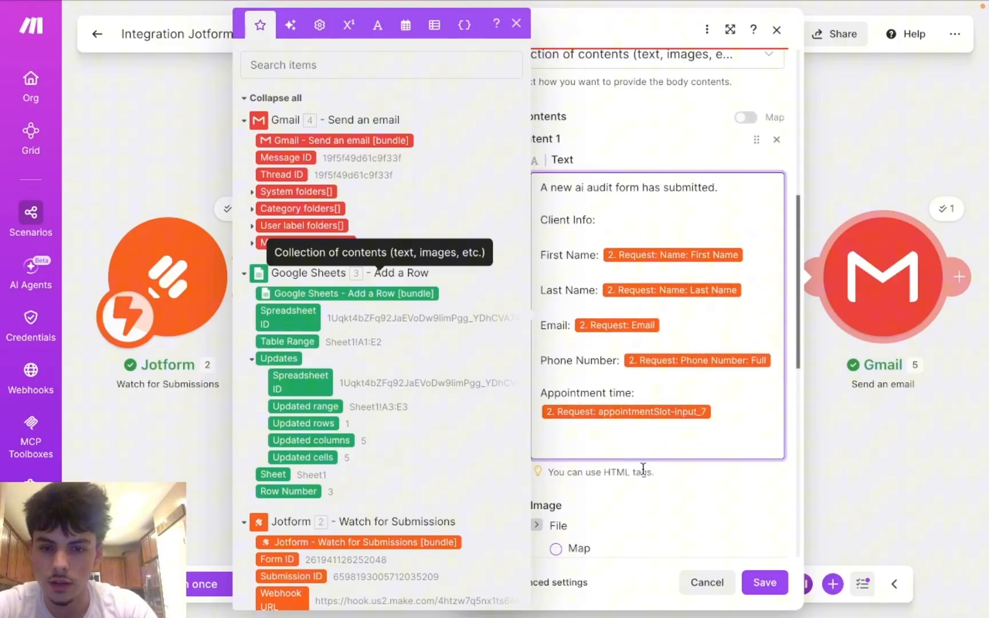
{"action": "left_click", "coordinate": [765, 582]}
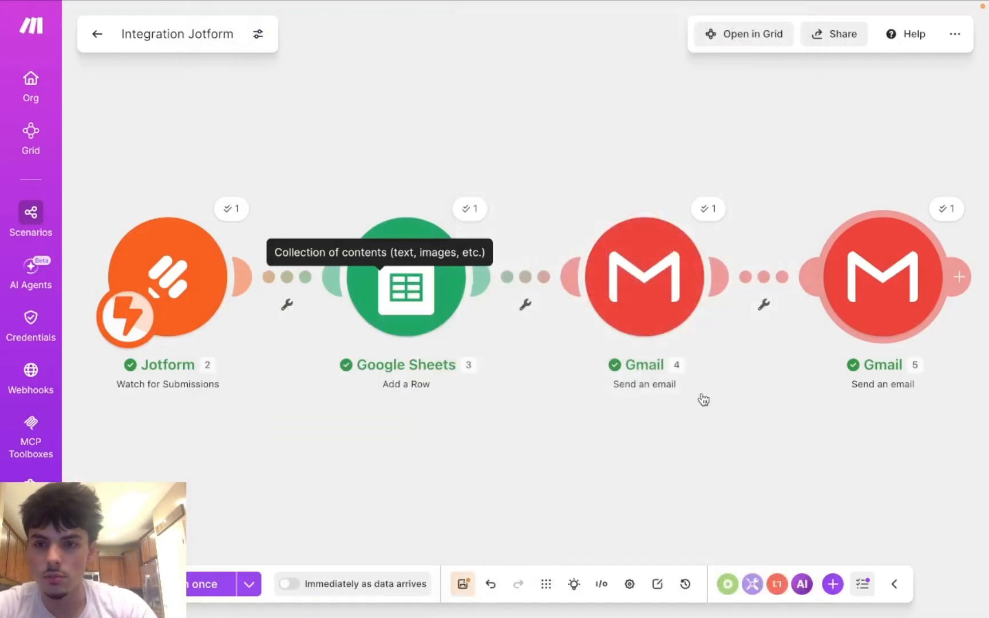
{"action": "left_click", "coordinate": [463, 584]}
Step: Open the live Ai Audit Form and fill in the name, e-mail and a phone number
{"action": "mouse_move", "coordinate": [315, 5]}
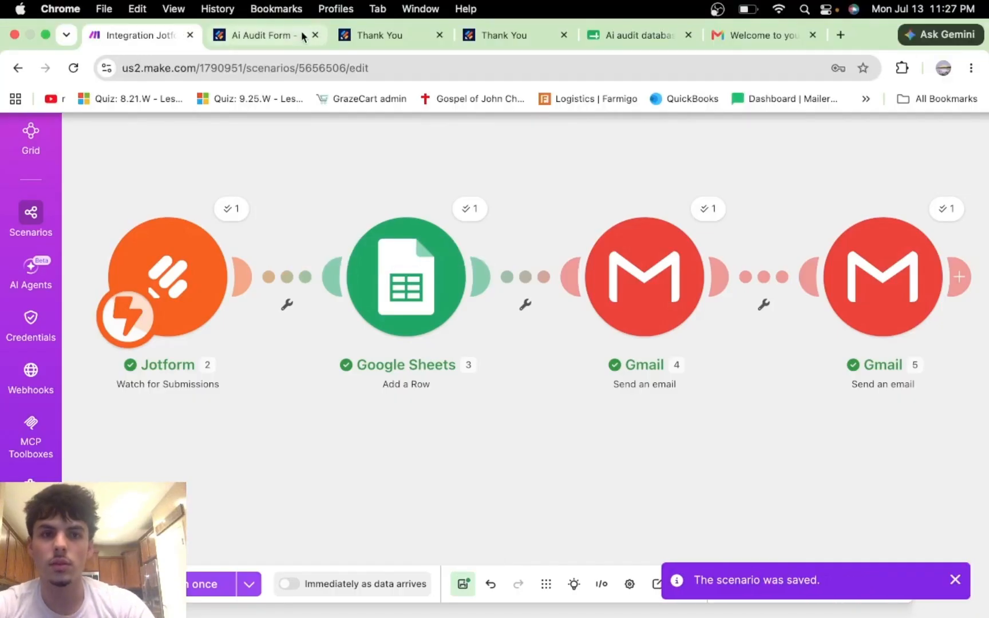
{"action": "left_click", "coordinate": [273, 36]}
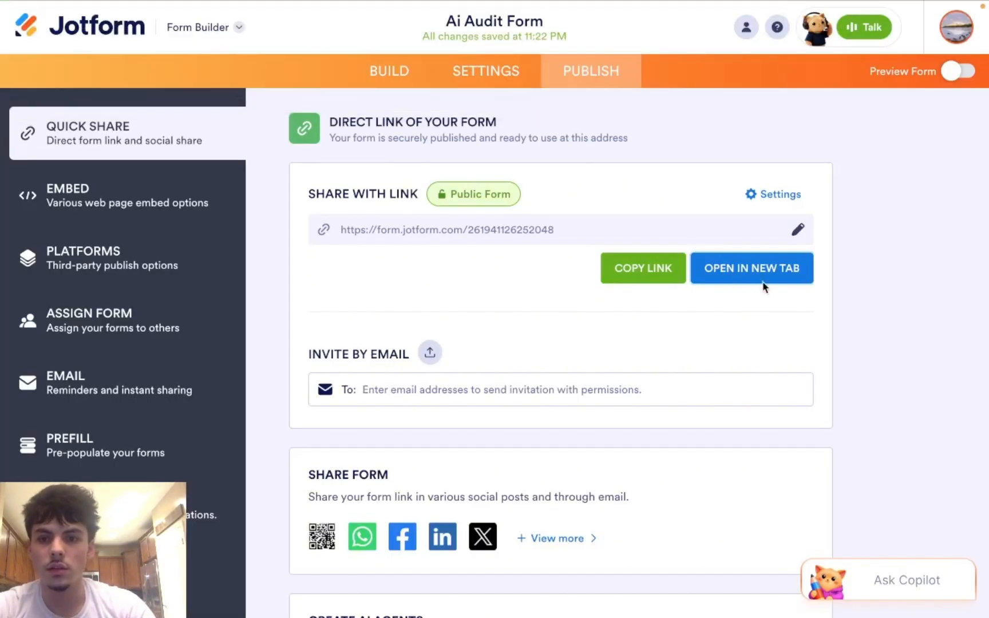
{"action": "left_click", "coordinate": [760, 272]}
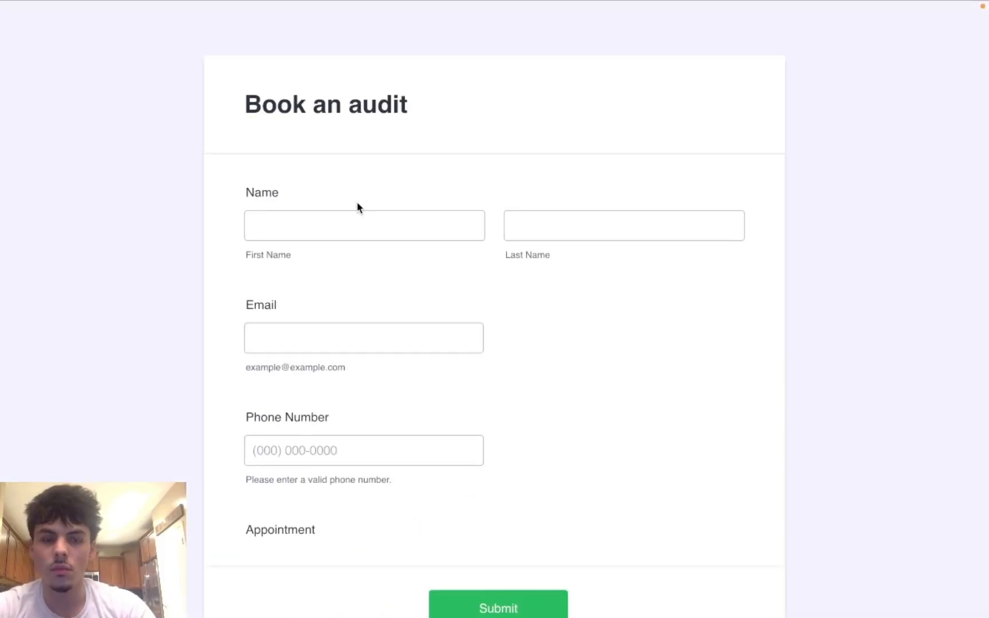
{"action": "left_click", "coordinate": [341, 233]}
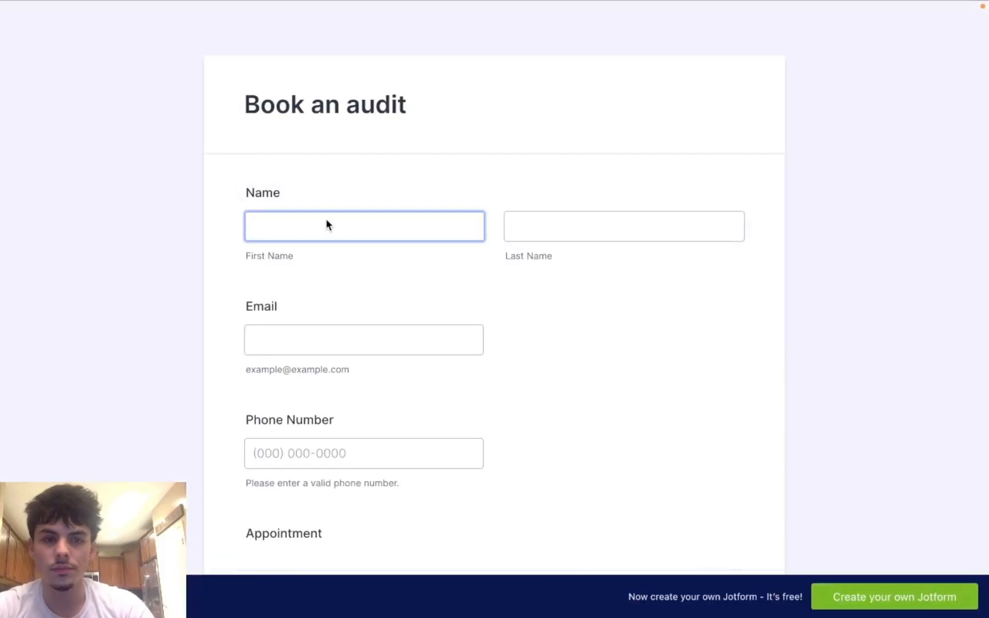
{"action": "left_click", "coordinate": [338, 234]}
{"action": "left_click", "coordinate": [346, 322]}
{"action": "left_click", "coordinate": [316, 343]}
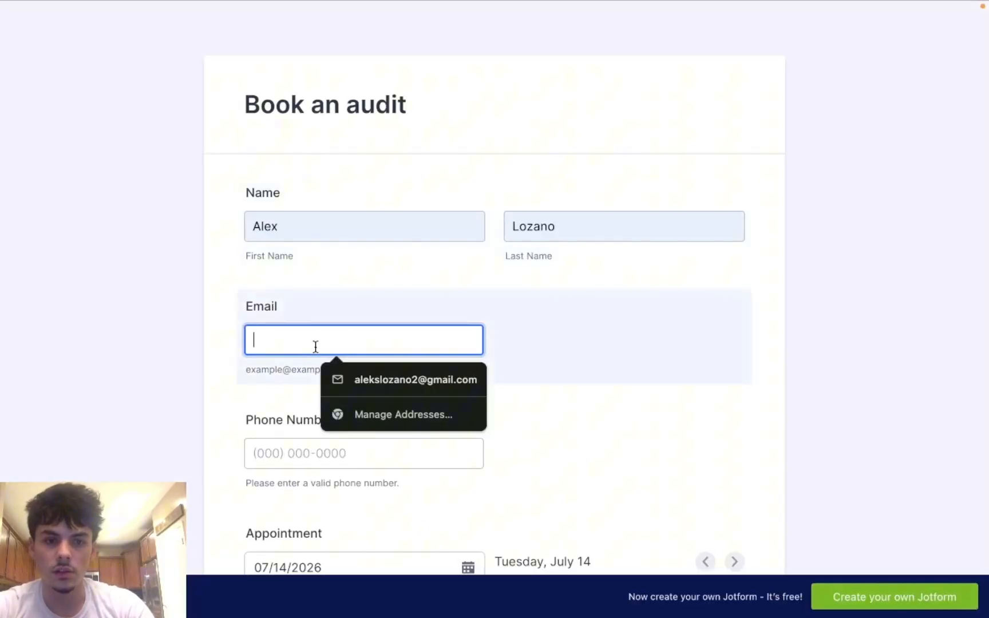
{"action": "left_click", "coordinate": [371, 379]}
{"action": "left_click", "coordinate": [342, 453]}
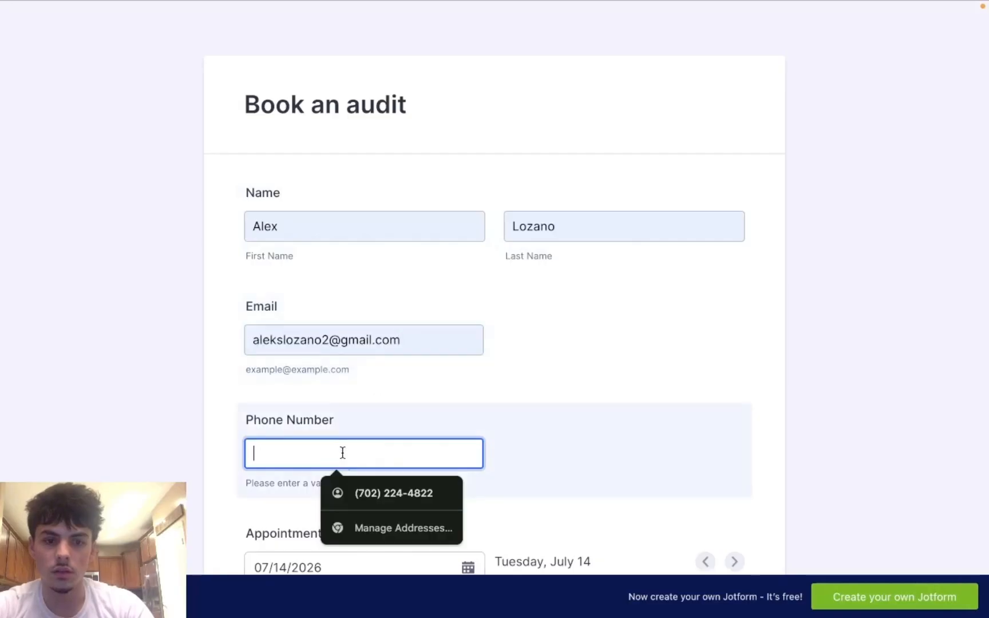
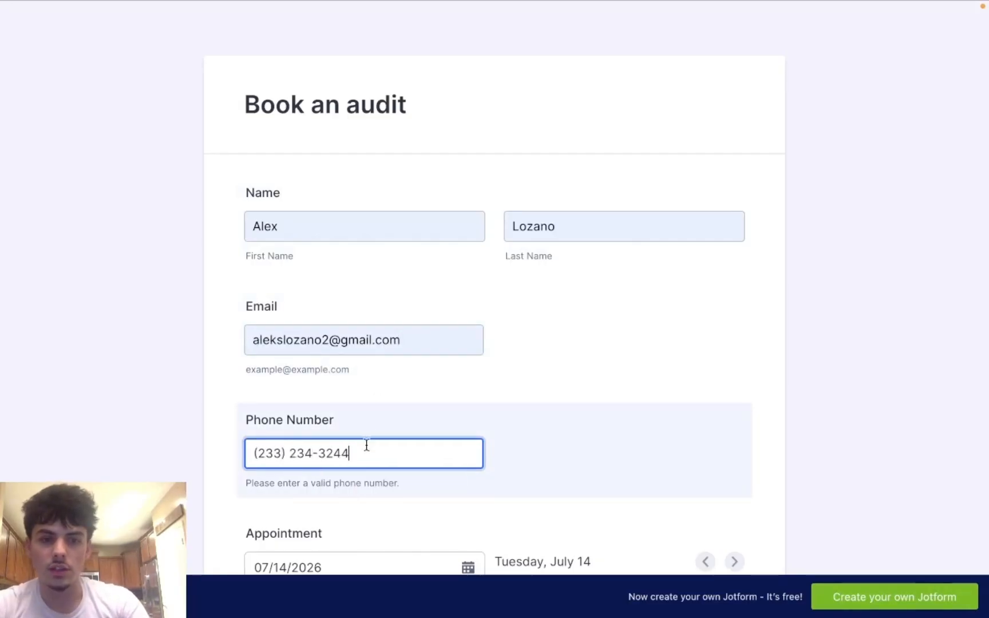
Step: Edit part of the e-mail address's user name
{"action": "left_click_drag", "start_coordinate": [322, 338], "coordinate": [288, 344]}
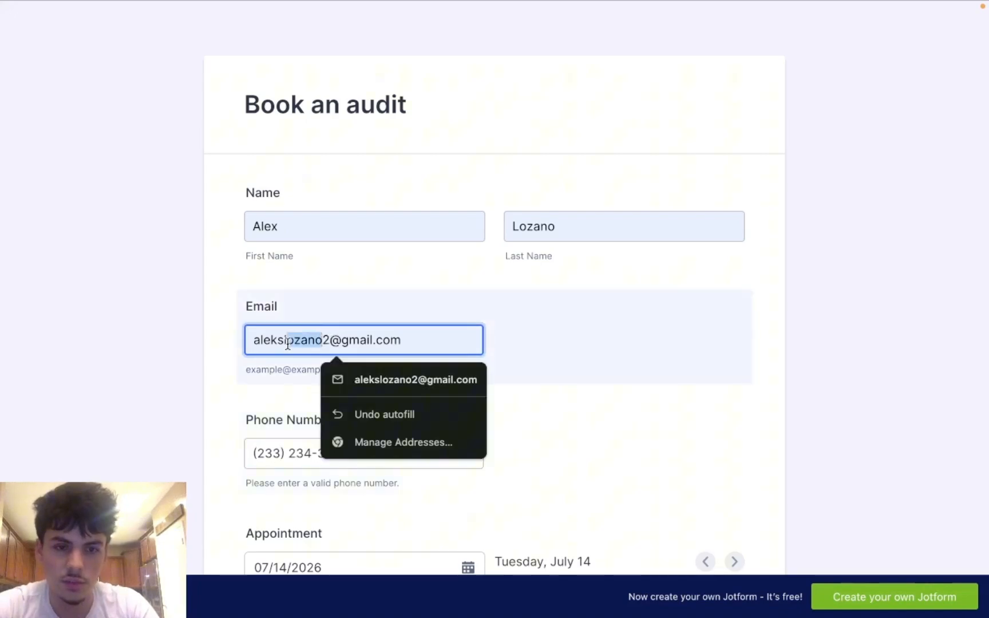
{"action": "key", "text": "BackSpace"}
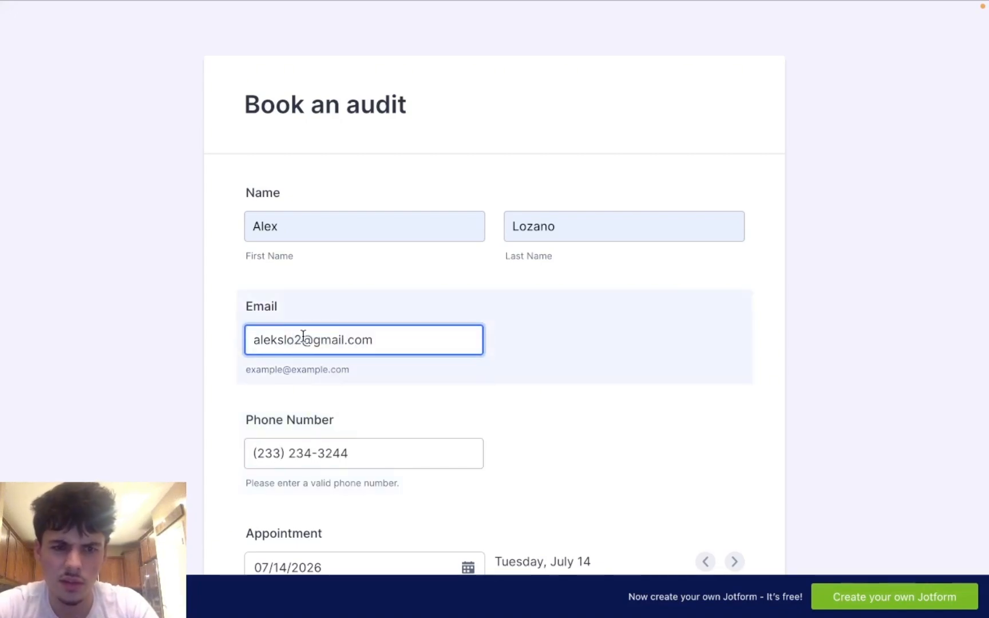
{"action": "type", "text": "13"}
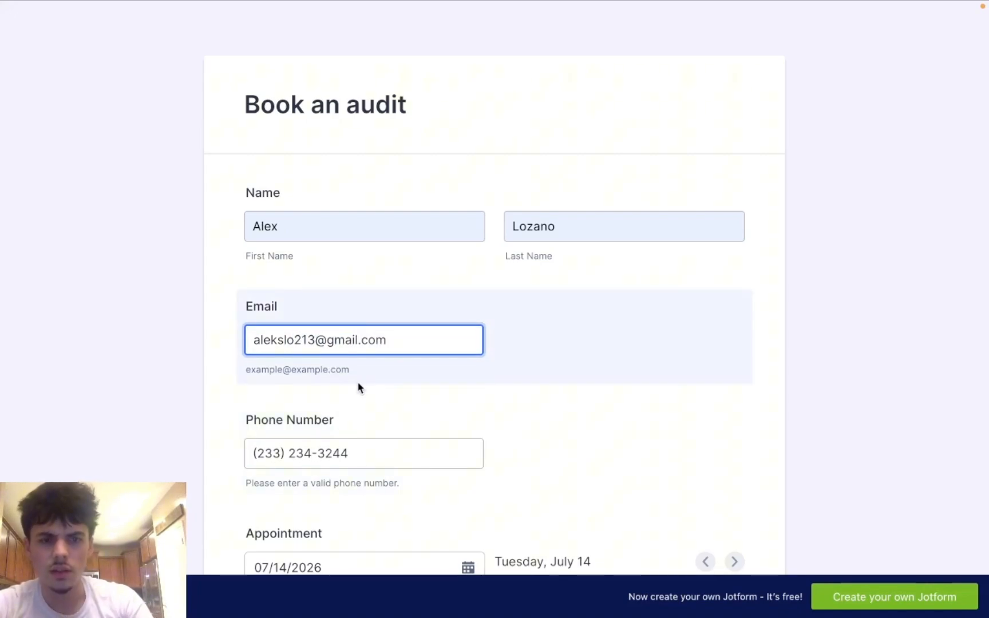
{"action": "left_click", "coordinate": [369, 340]}
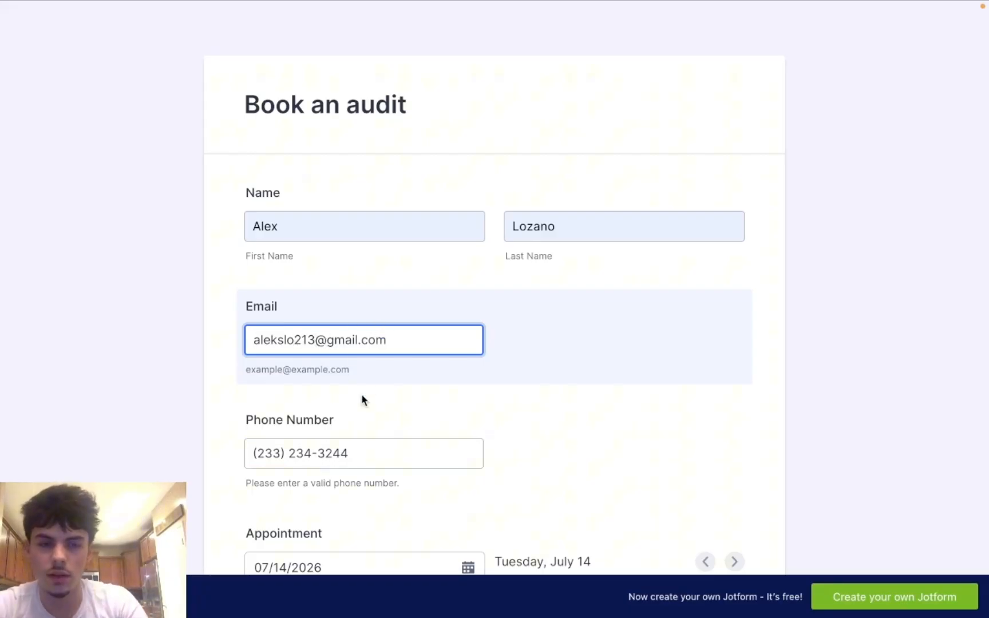
Step: Book the 10:00 AM slot on July 15, 2026
{"action": "scroll", "coordinate": [384, 407], "scroll_direction": "down", "scroll_amount": 6}
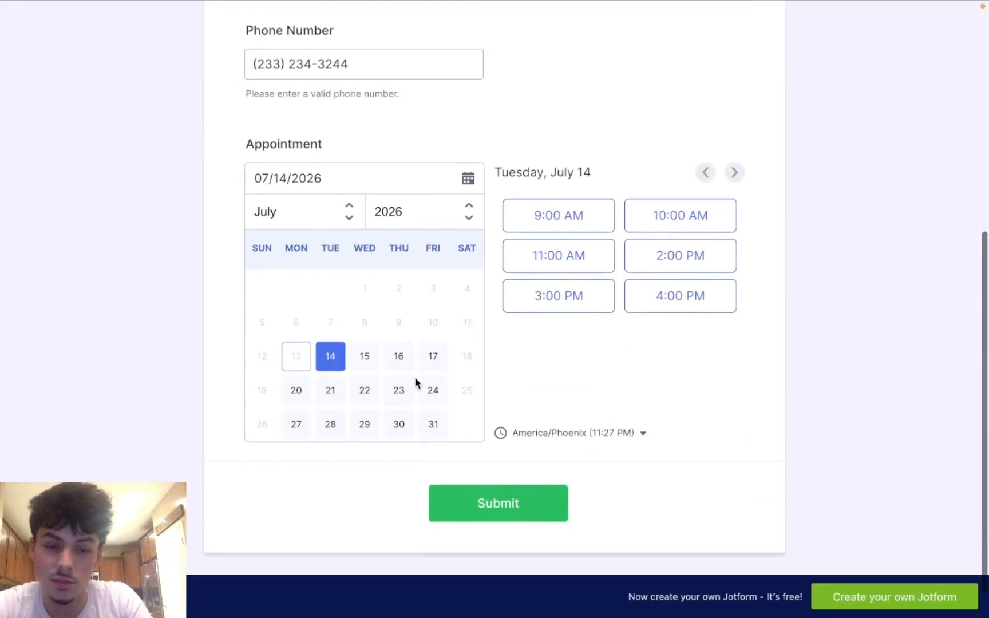
{"action": "left_click", "coordinate": [364, 358]}
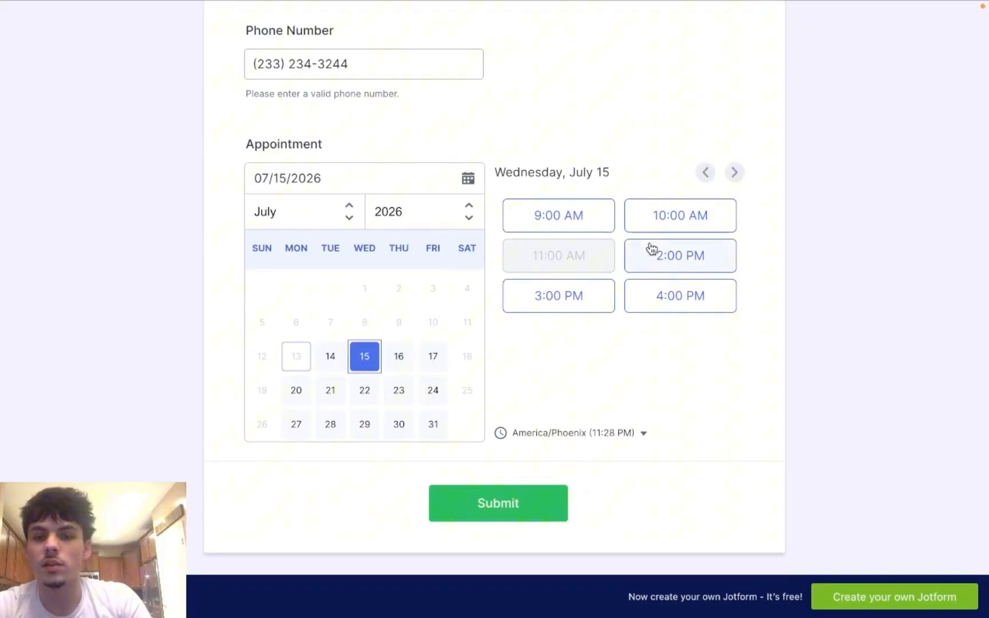
{"action": "left_click", "coordinate": [669, 219]}
{"action": "scroll", "coordinate": [492, 447], "scroll_direction": "down", "scroll_amount": 2}
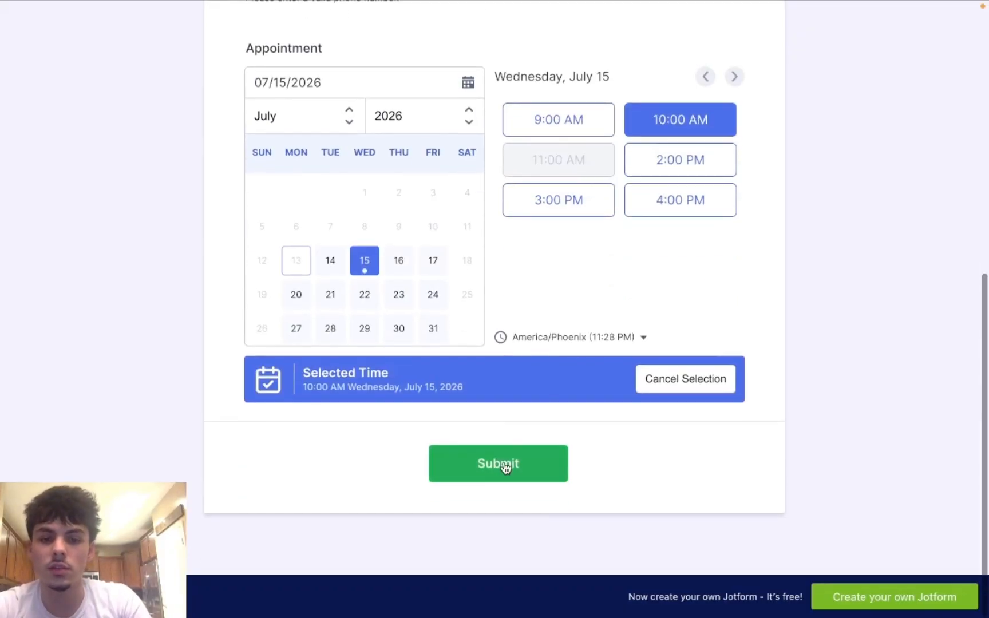
{"action": "mouse_move", "coordinate": [127, 3]}
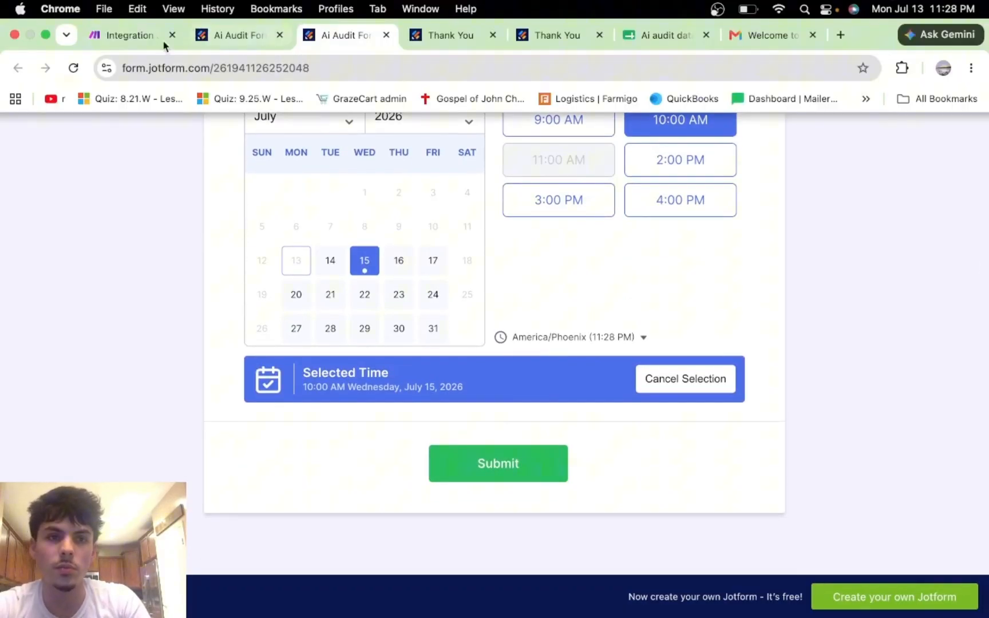
{"action": "left_click", "coordinate": [127, 35]}
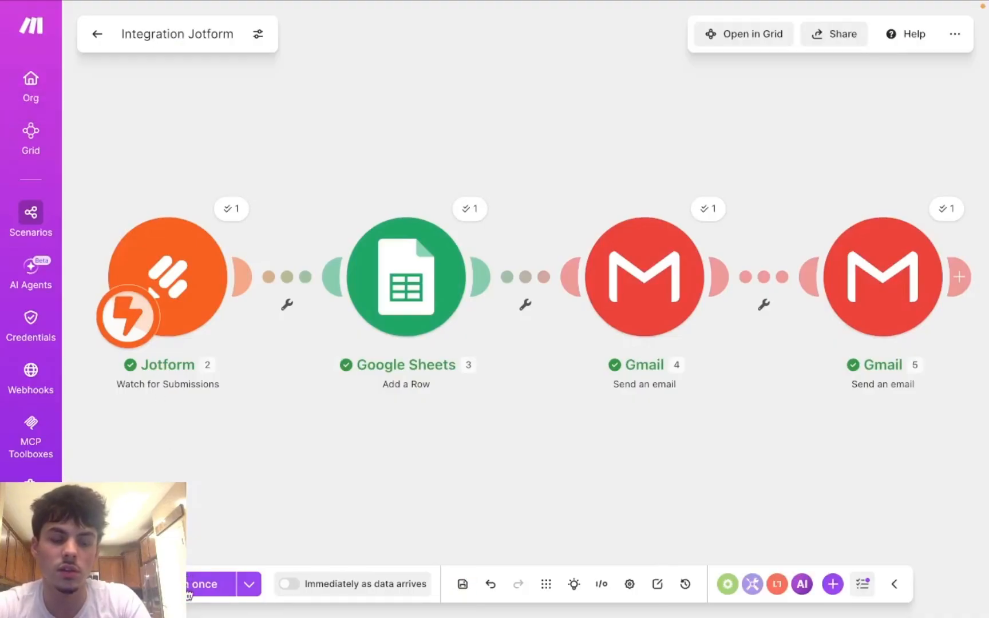
Step: Run the scenario once, submit the July 15 booking form, and check the run results
{"action": "left_click", "coordinate": [188, 594]}
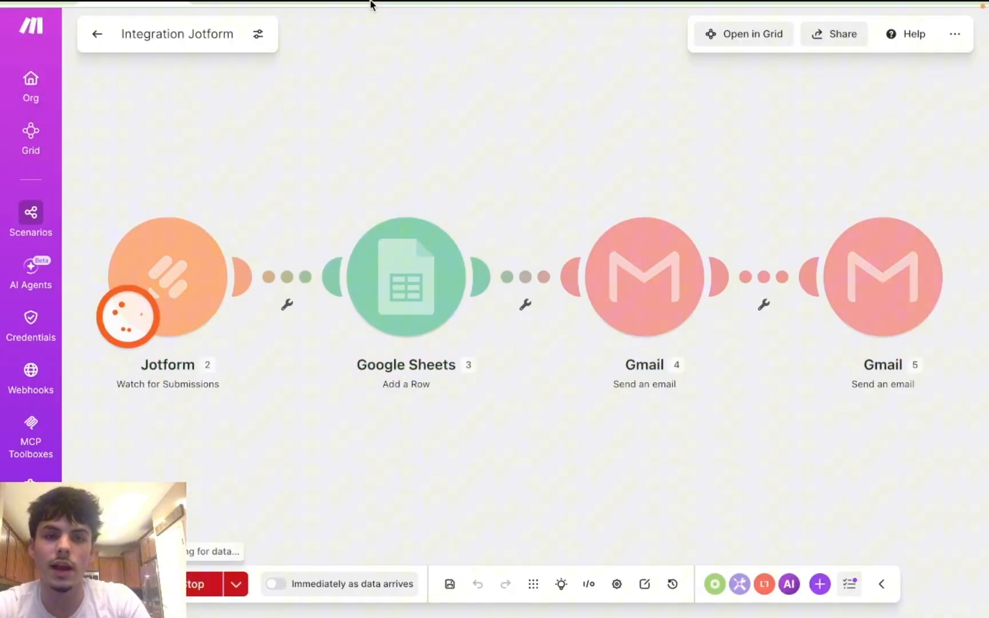
{"action": "mouse_move", "coordinate": [403, 16]}
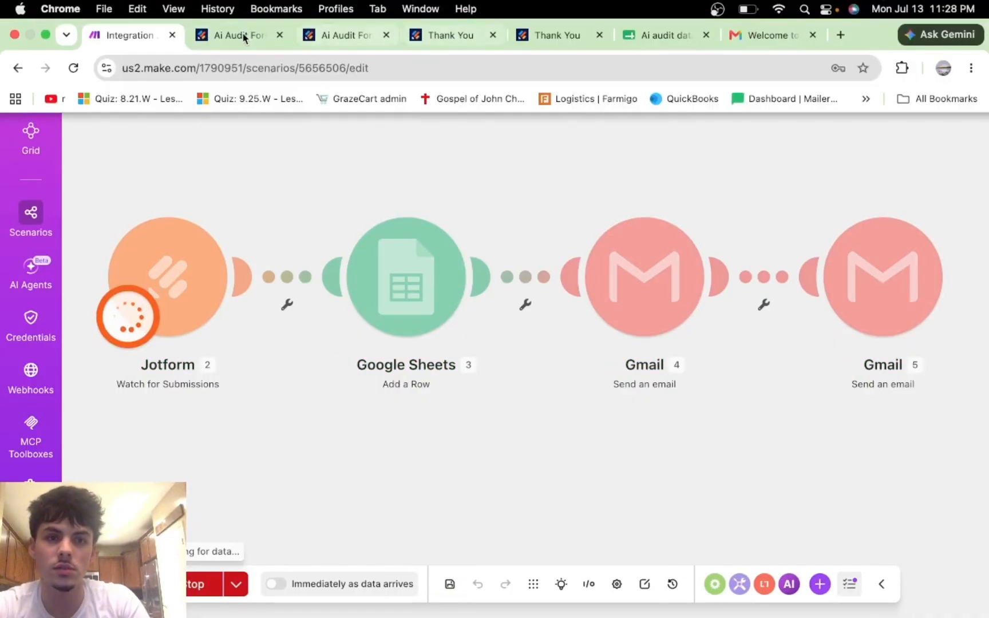
{"action": "left_click", "coordinate": [243, 36]}
{"action": "left_click", "coordinate": [335, 35]}
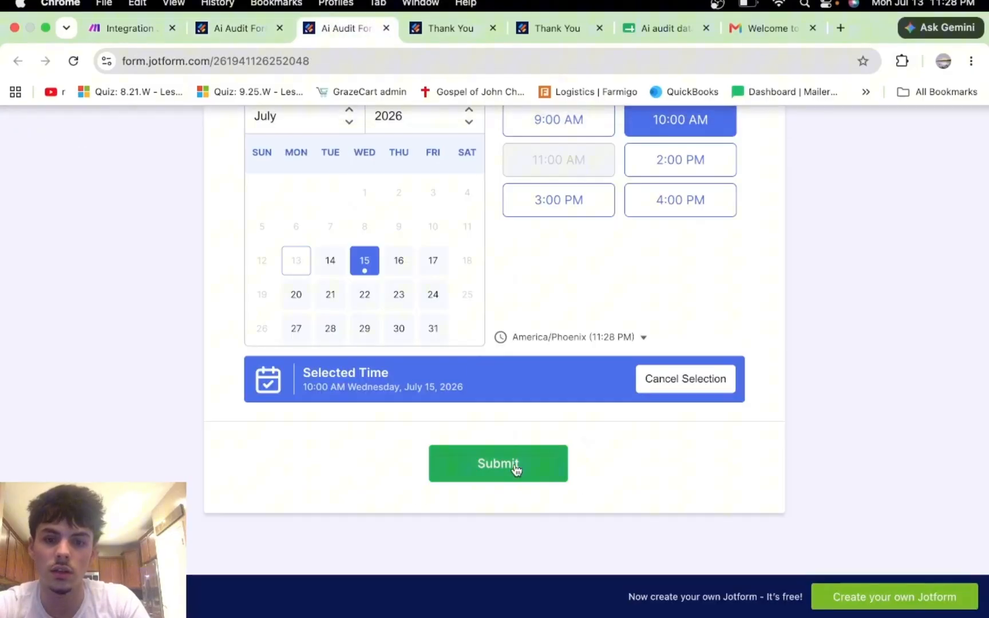
{"action": "left_click", "coordinate": [515, 463]}
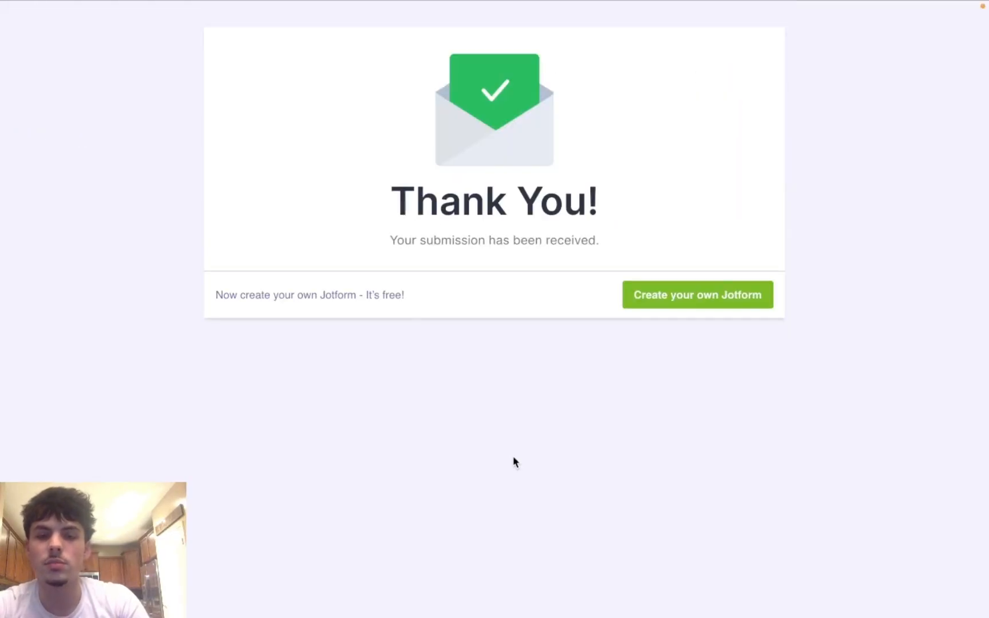
{"action": "mouse_move", "coordinate": [398, 1]}
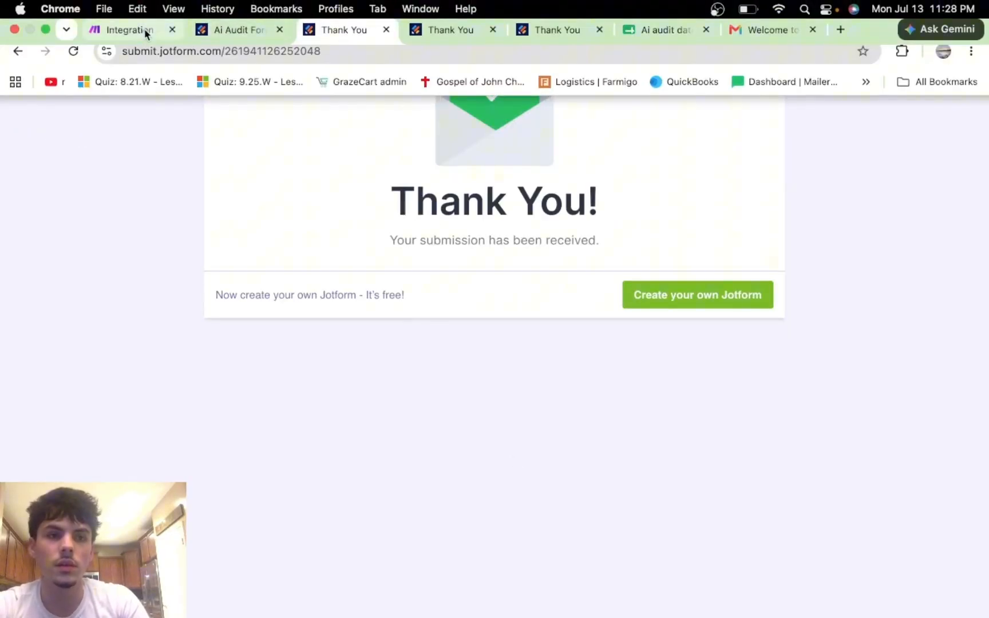
{"action": "left_click", "coordinate": [143, 35]}
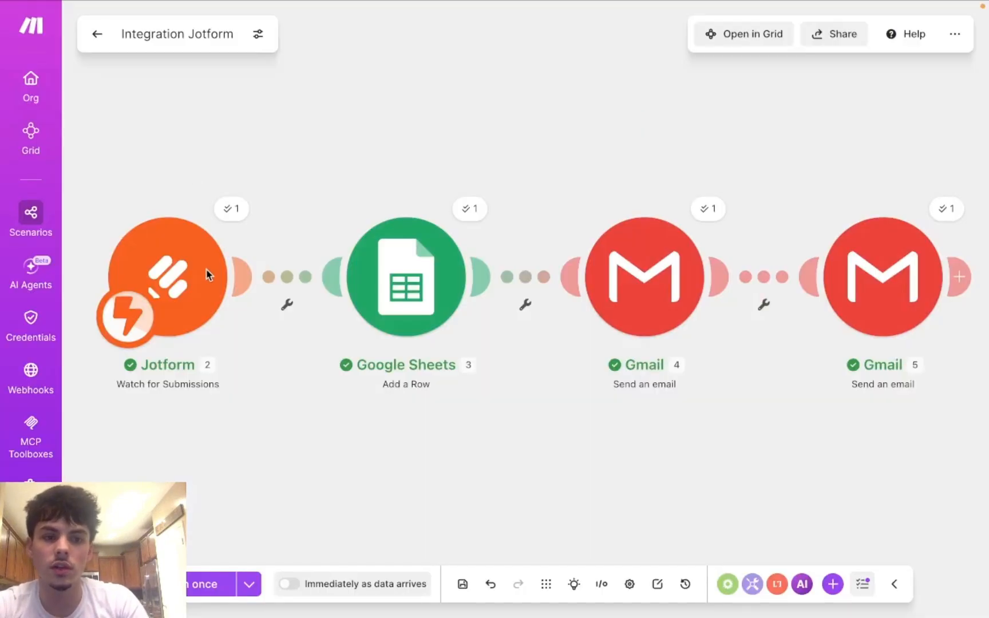
{"action": "mouse_move", "coordinate": [825, 3]}
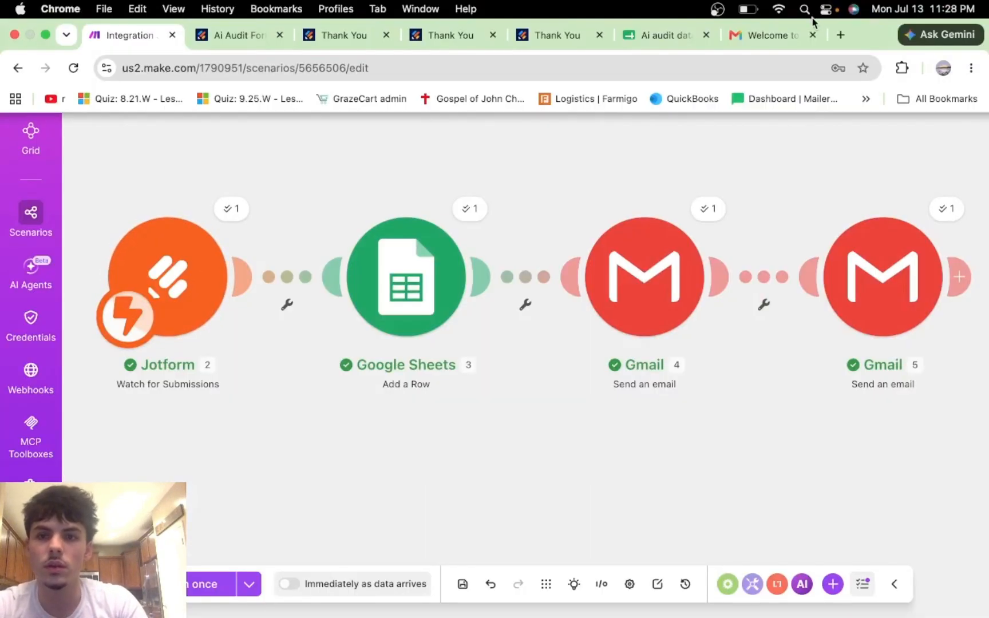
{"action": "left_click", "coordinate": [774, 35]}
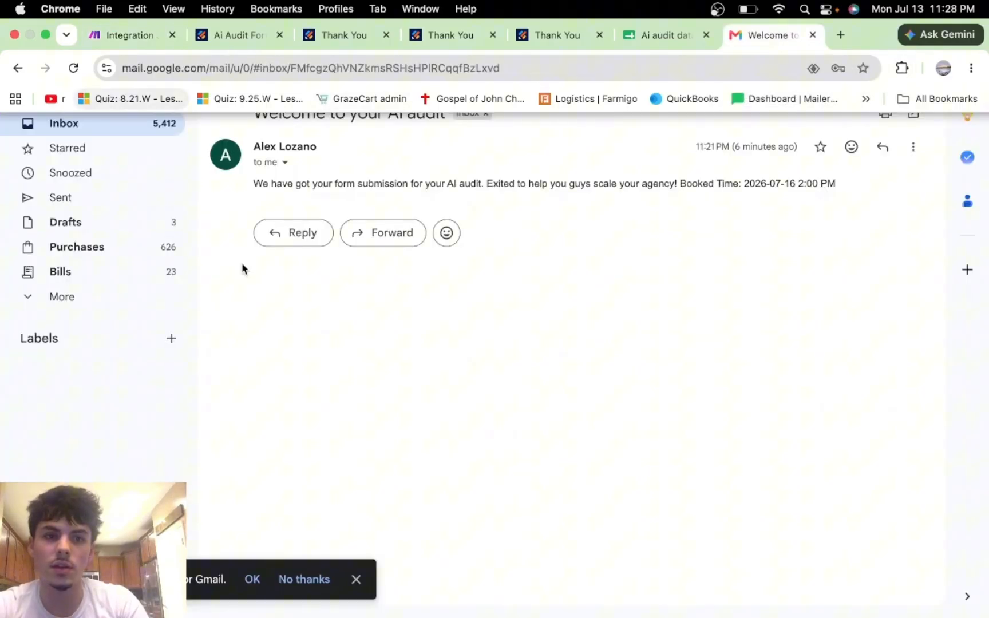
{"action": "mouse_move", "coordinate": [82, 4]}
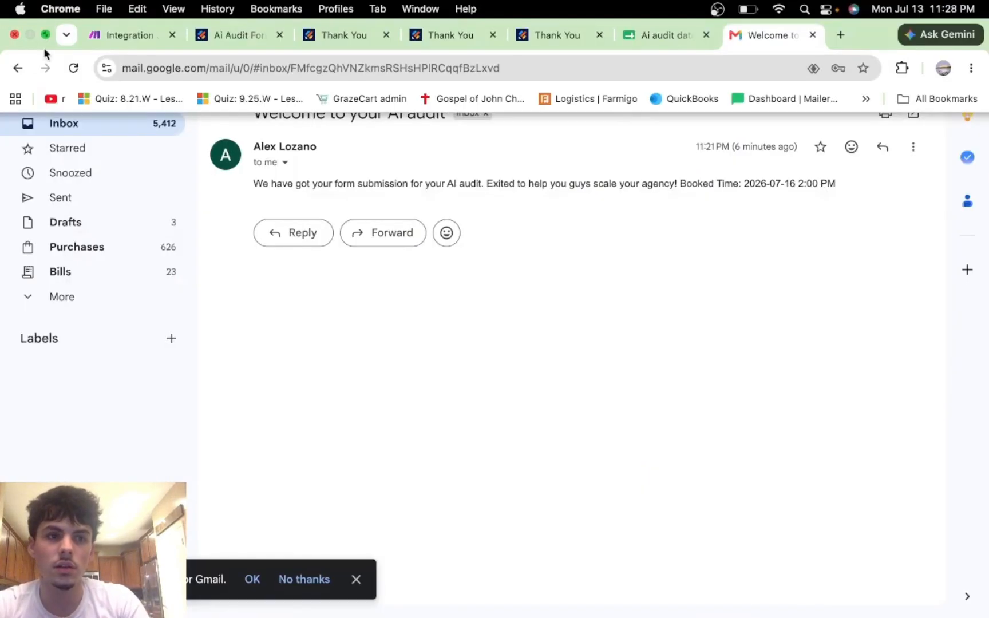
{"action": "left_click", "coordinate": [16, 69]}
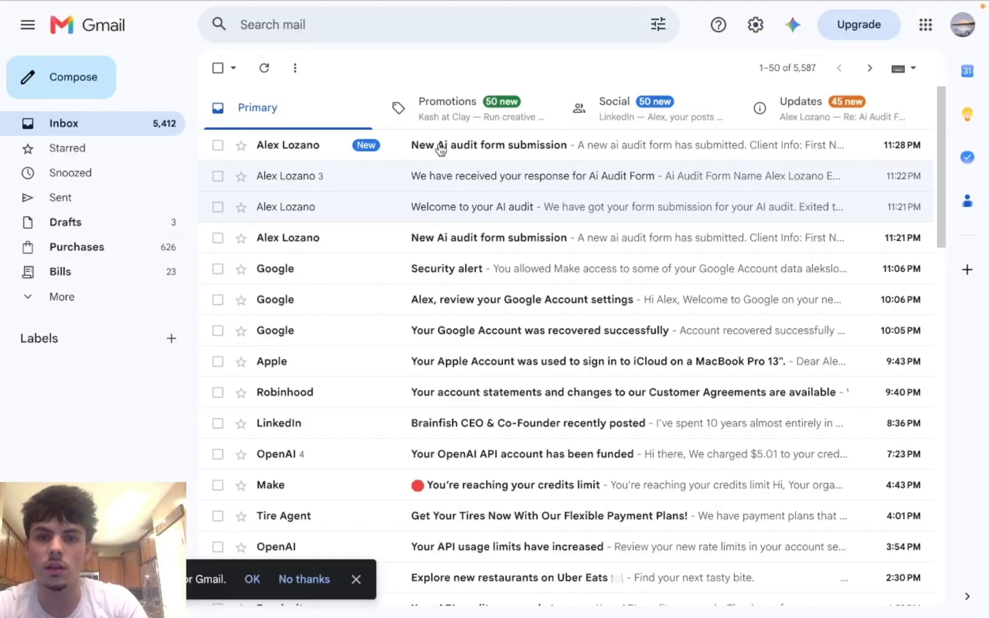
{"action": "left_click", "coordinate": [441, 148]}
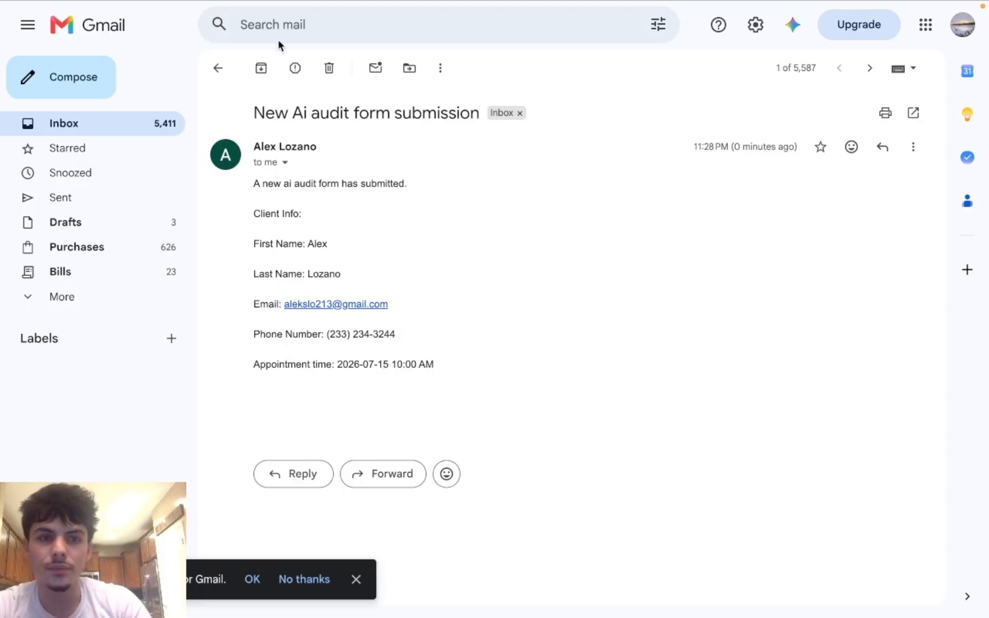
Step: Back in Make, open the second Gmail module's settings
{"action": "mouse_move", "coordinate": [198, 7]}
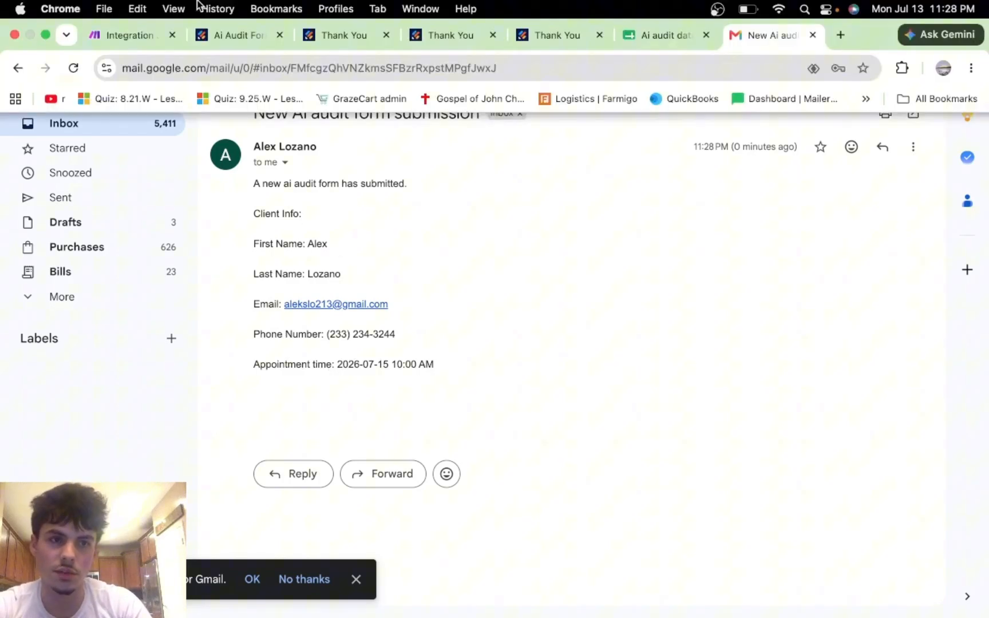
{"action": "left_click", "coordinate": [123, 40]}
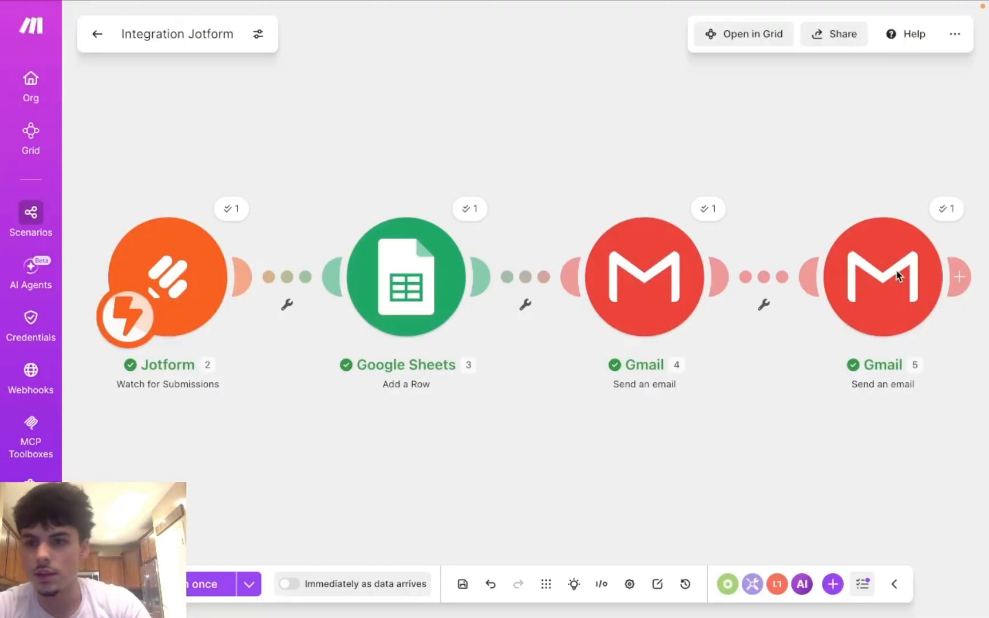
{"action": "left_click", "coordinate": [897, 275]}
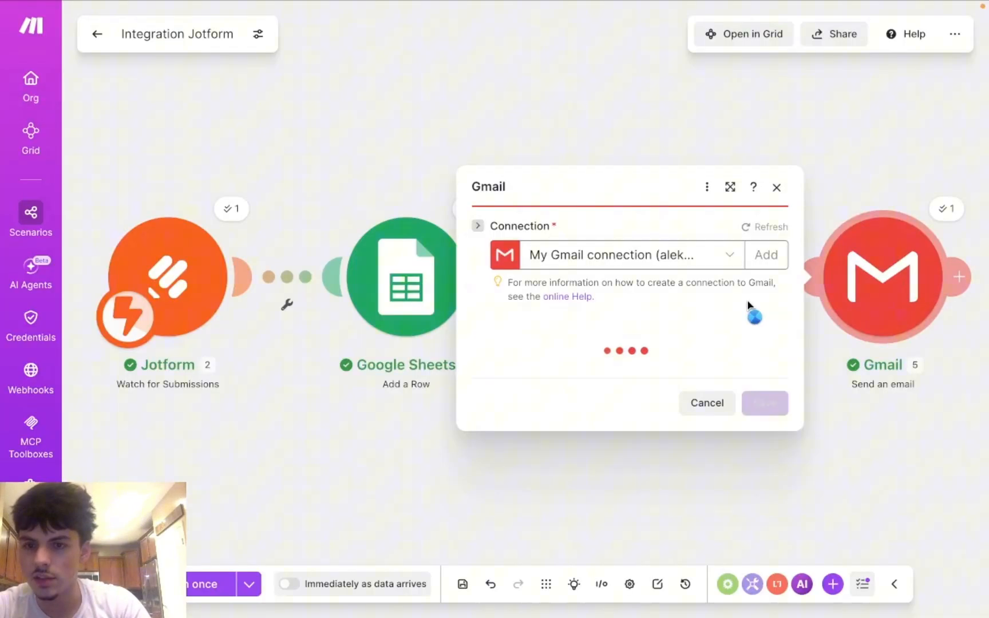
Step: Close that module, review the welcome email's To, Subject and body contents, and save it
{"action": "left_click", "coordinate": [560, 87]}
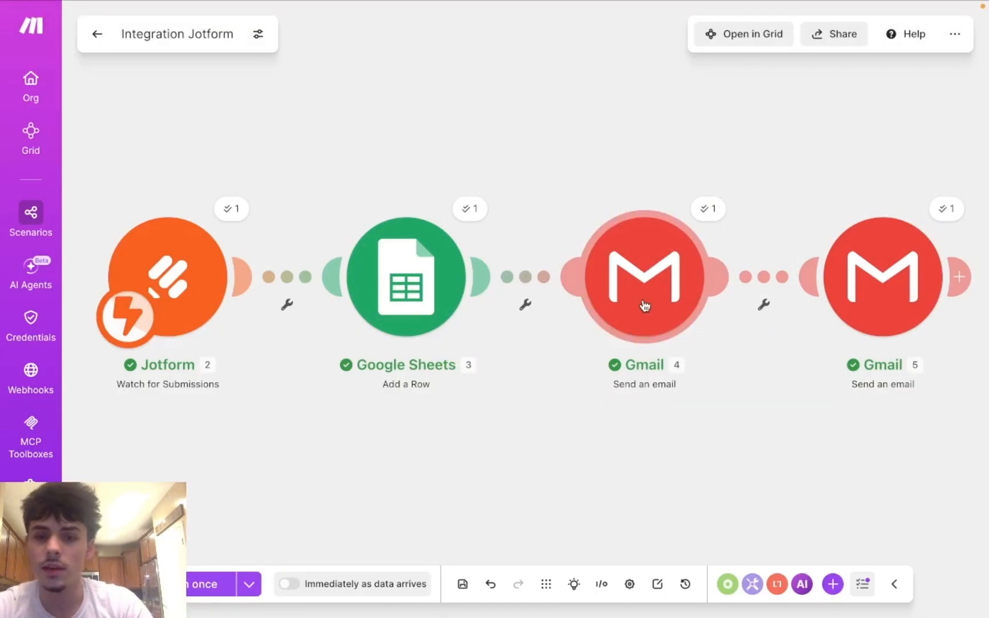
{"action": "left_click", "coordinate": [645, 305]}
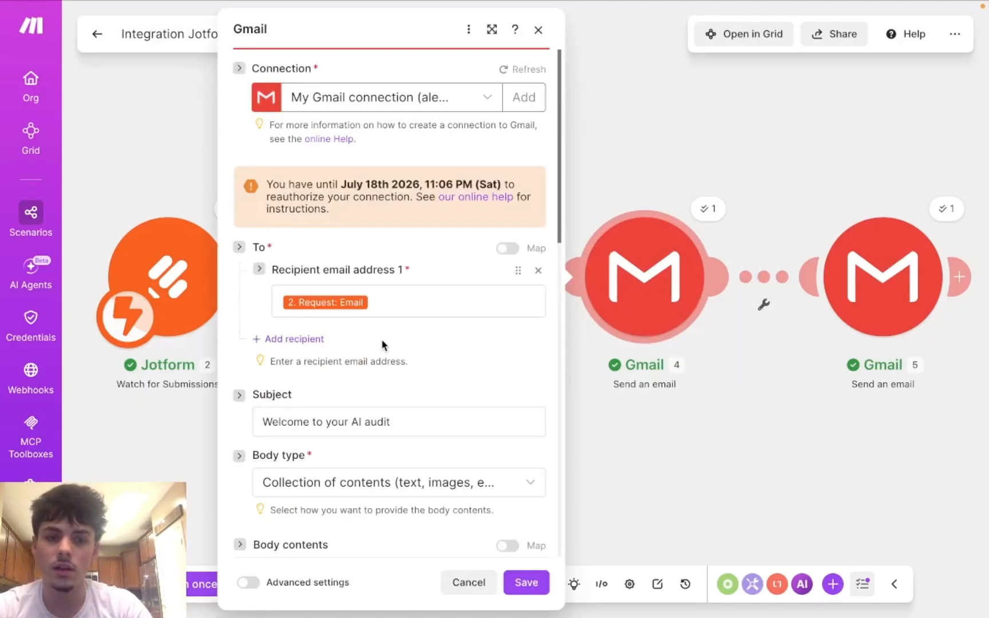
{"action": "scroll", "coordinate": [381, 339], "scroll_direction": "down", "scroll_amount": 1}
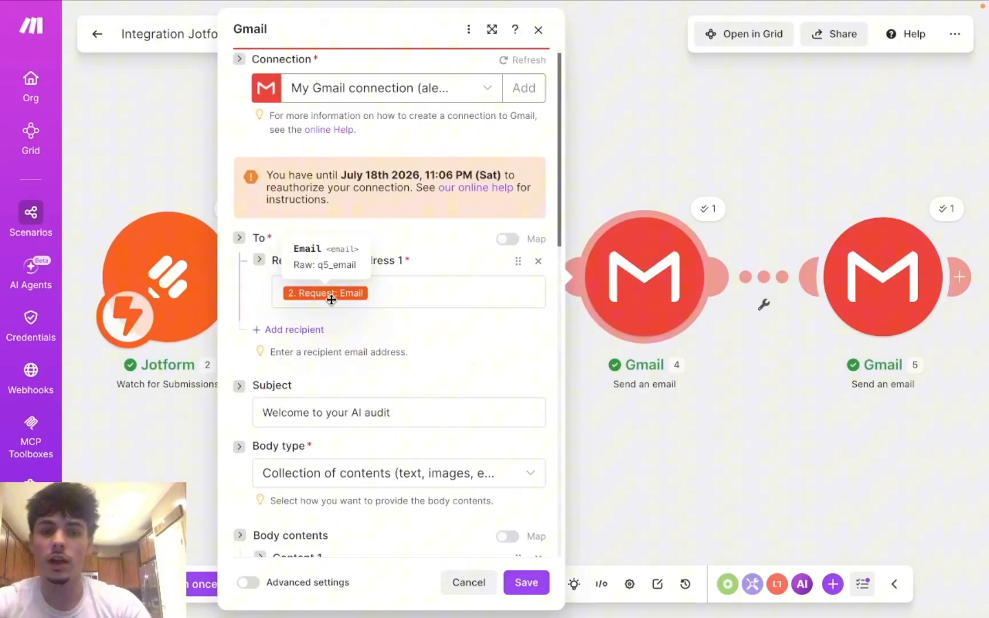
{"action": "scroll", "coordinate": [393, 441], "scroll_direction": "down", "scroll_amount": 5}
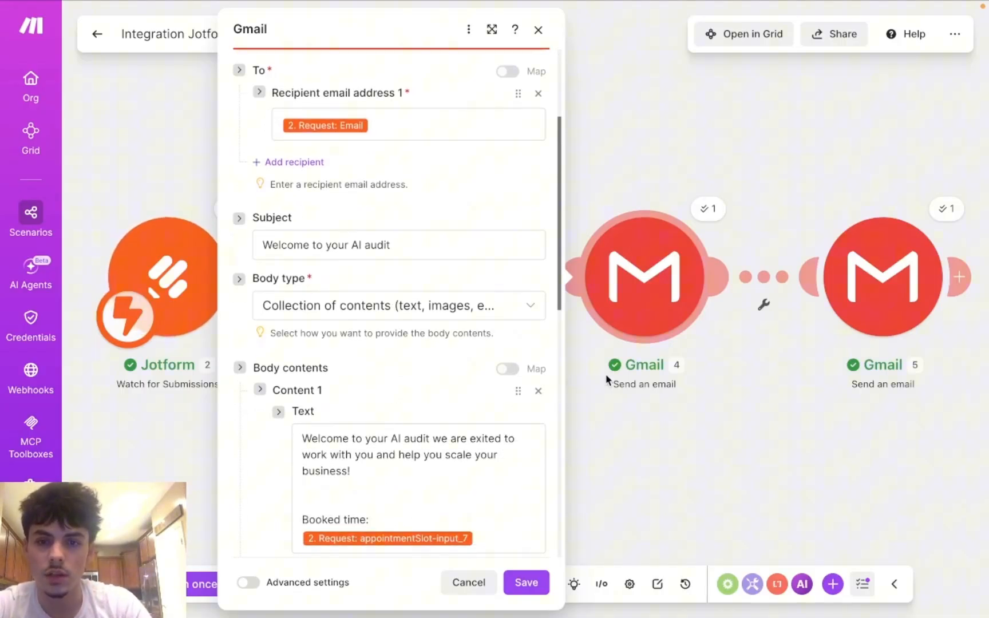
{"action": "scroll", "coordinate": [455, 487], "scroll_direction": "down", "scroll_amount": 3}
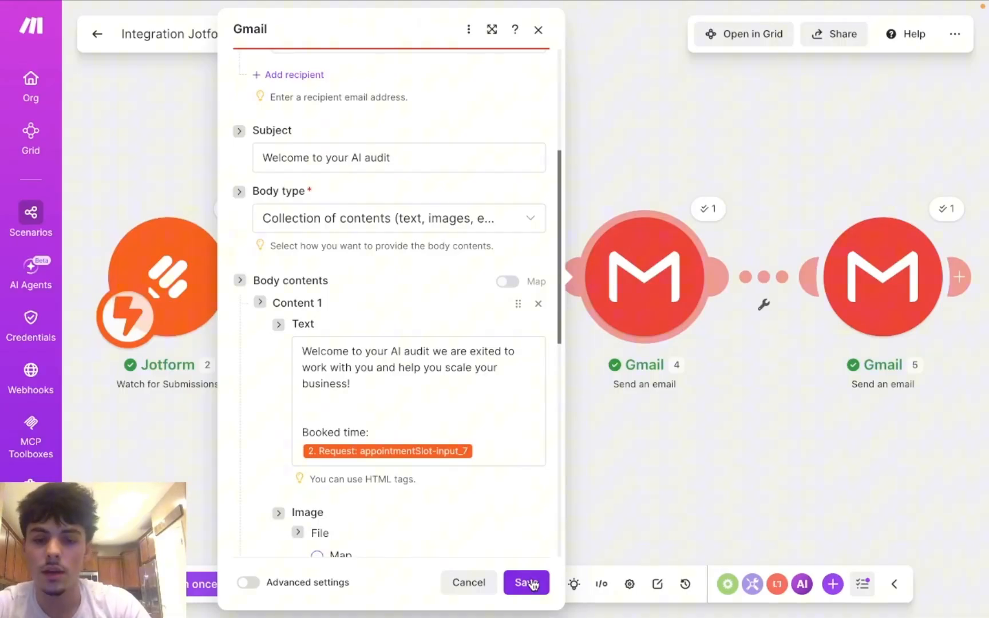
{"action": "left_click", "coordinate": [526, 583]}
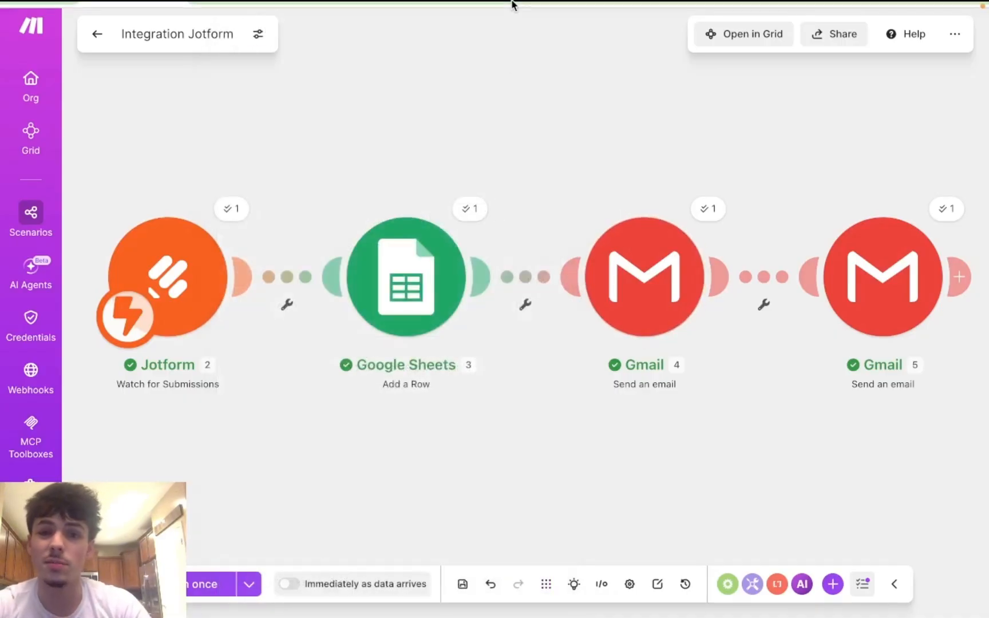
{"action": "mouse_move", "coordinate": [506, 6]}
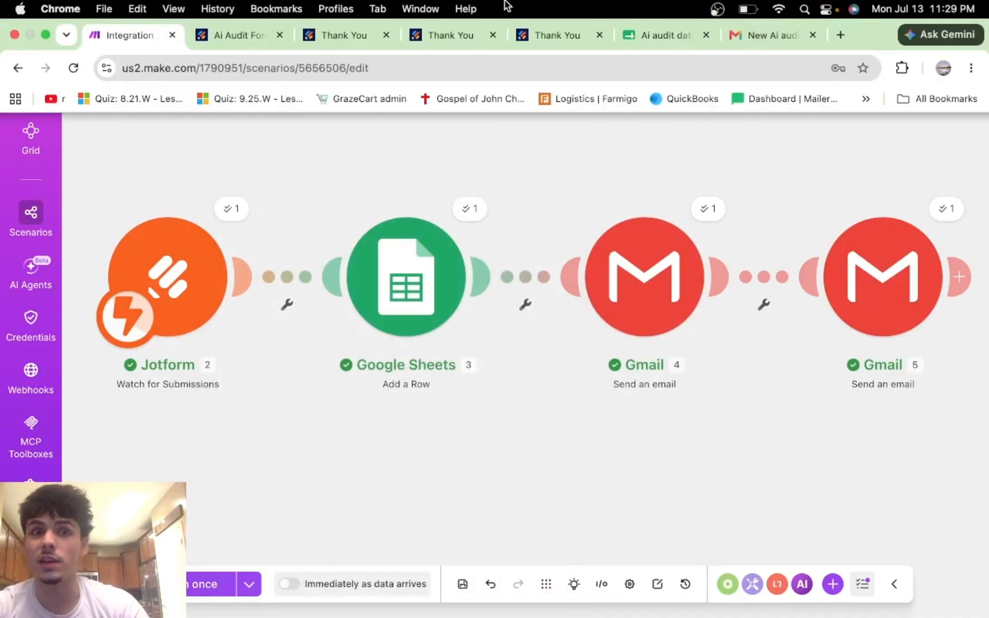
Step: Open a fresh copy of the published form and fill in name, e-mail and a phone number
{"action": "left_click", "coordinate": [243, 34]}
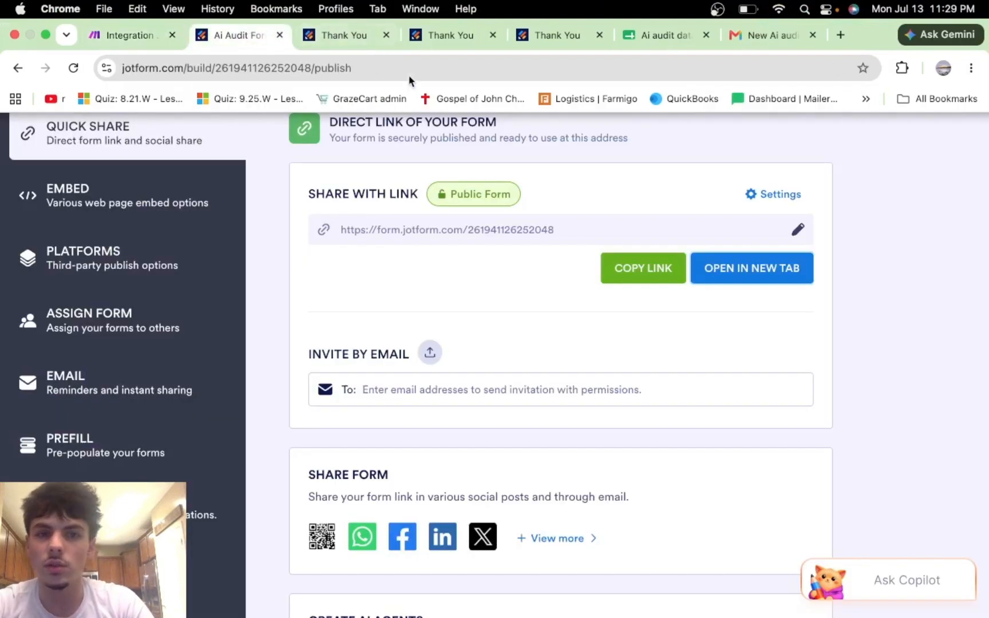
{"action": "left_click", "coordinate": [387, 36]}
{"action": "left_click", "coordinate": [387, 35]}
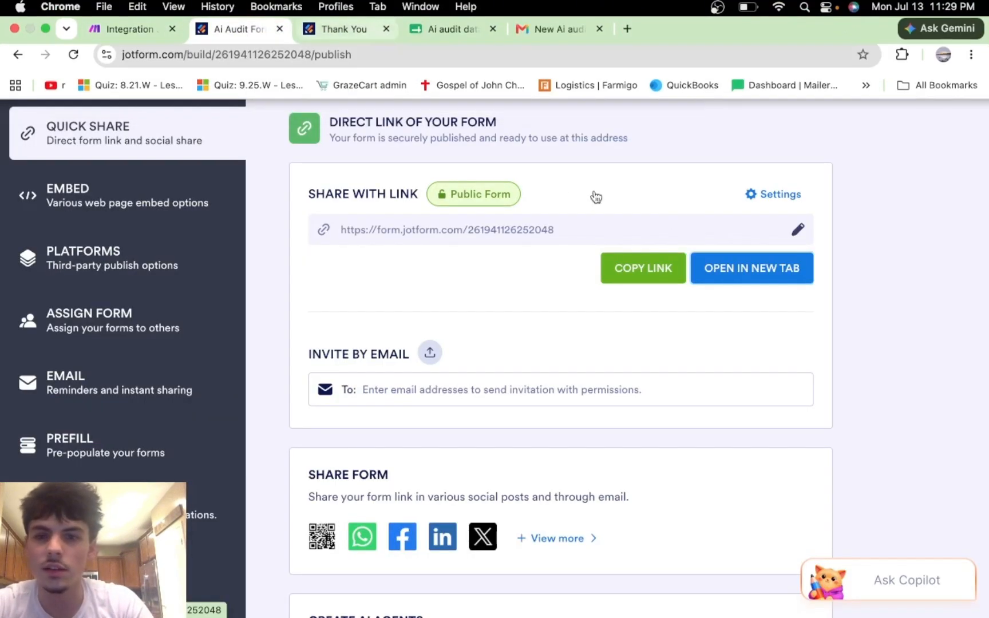
{"action": "left_click", "coordinate": [725, 273]}
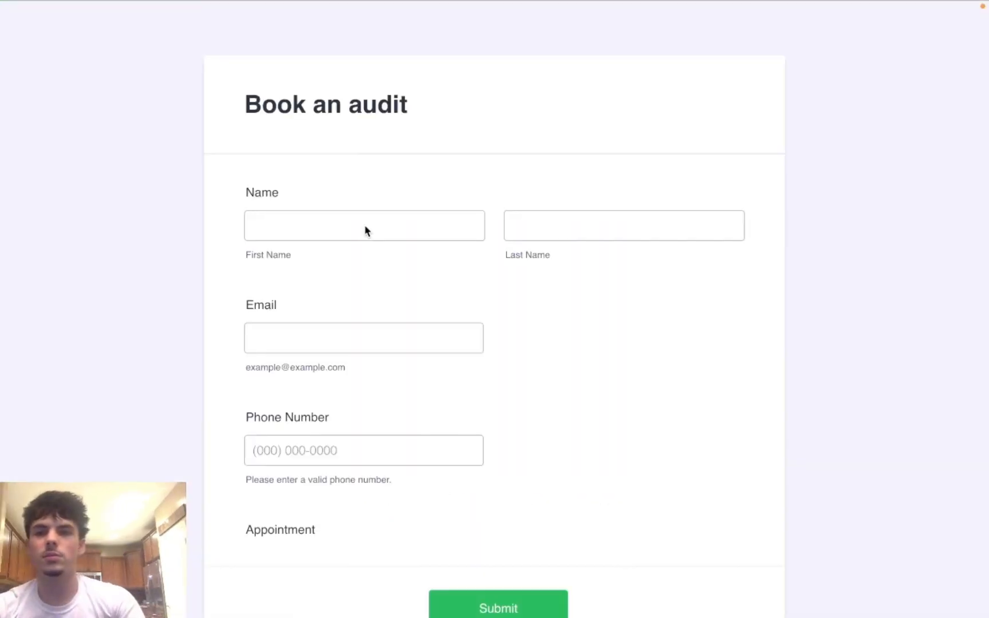
{"action": "left_click", "coordinate": [351, 227]}
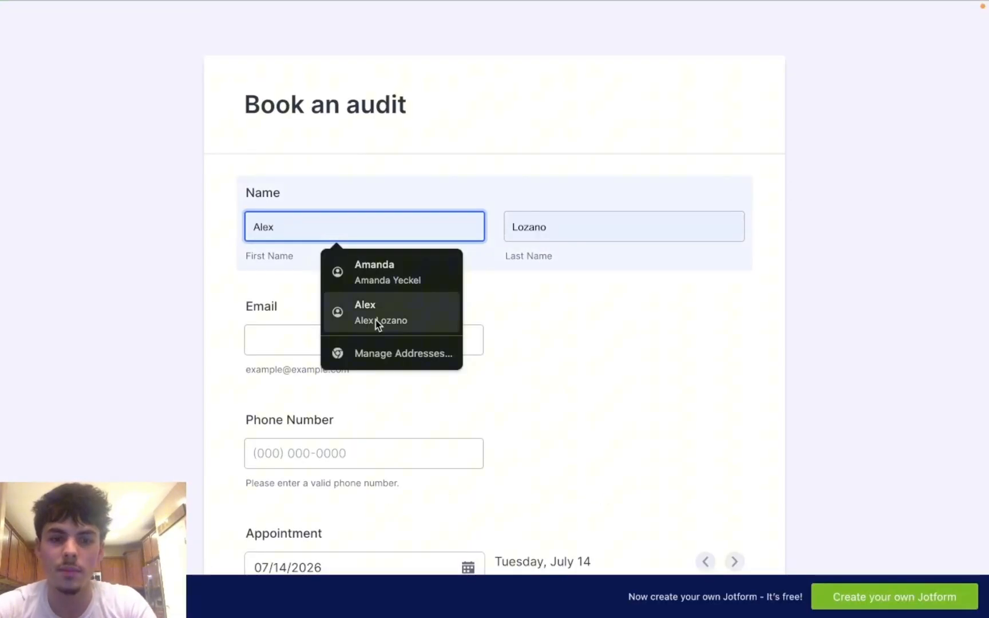
{"action": "left_click", "coordinate": [439, 319]}
{"action": "left_click", "coordinate": [344, 349]}
{"action": "left_click", "coordinate": [360, 380]}
{"action": "left_click", "coordinate": [330, 453]}
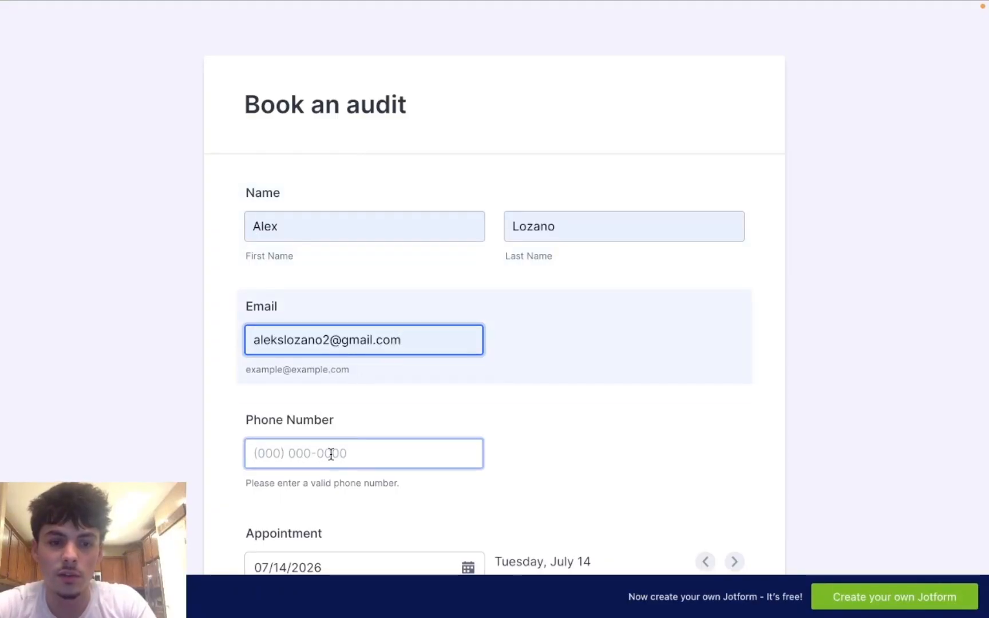
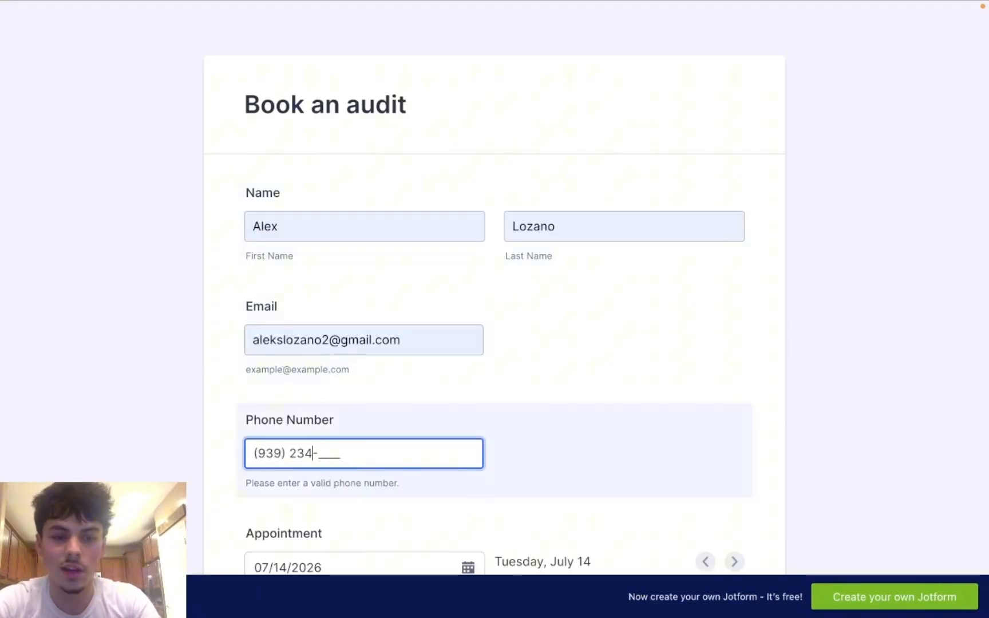
Step: Book the 4:00 PM slot on July 14, 2026
{"action": "scroll", "coordinate": [392, 345], "scroll_direction": "down", "scroll_amount": 4}
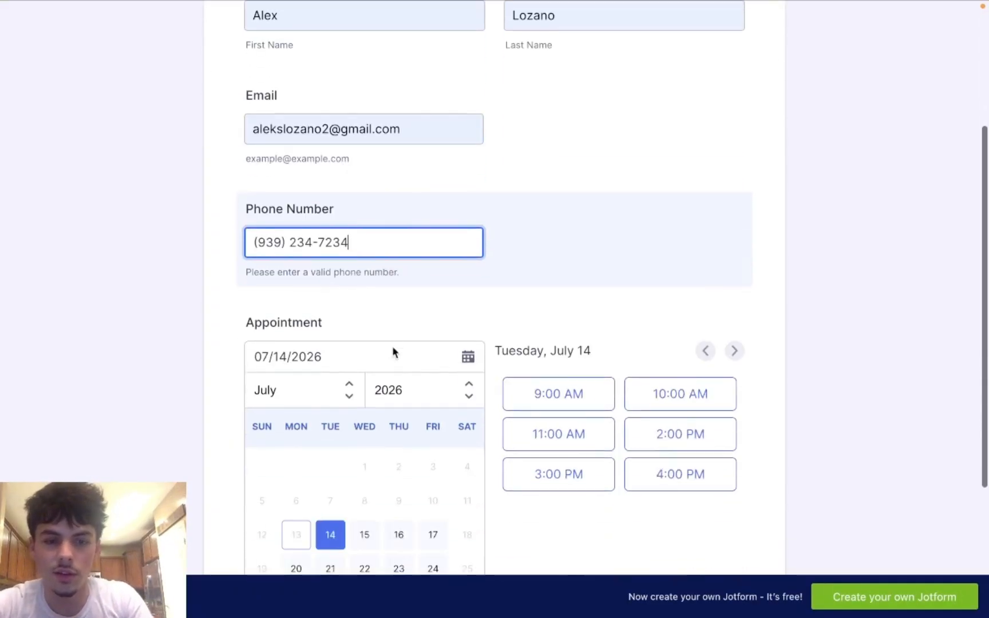
{"action": "scroll", "coordinate": [546, 435], "scroll_direction": "down", "scroll_amount": 1}
{"action": "scroll", "coordinate": [550, 435], "scroll_direction": "down", "scroll_amount": 1}
{"action": "left_click", "coordinate": [679, 400]}
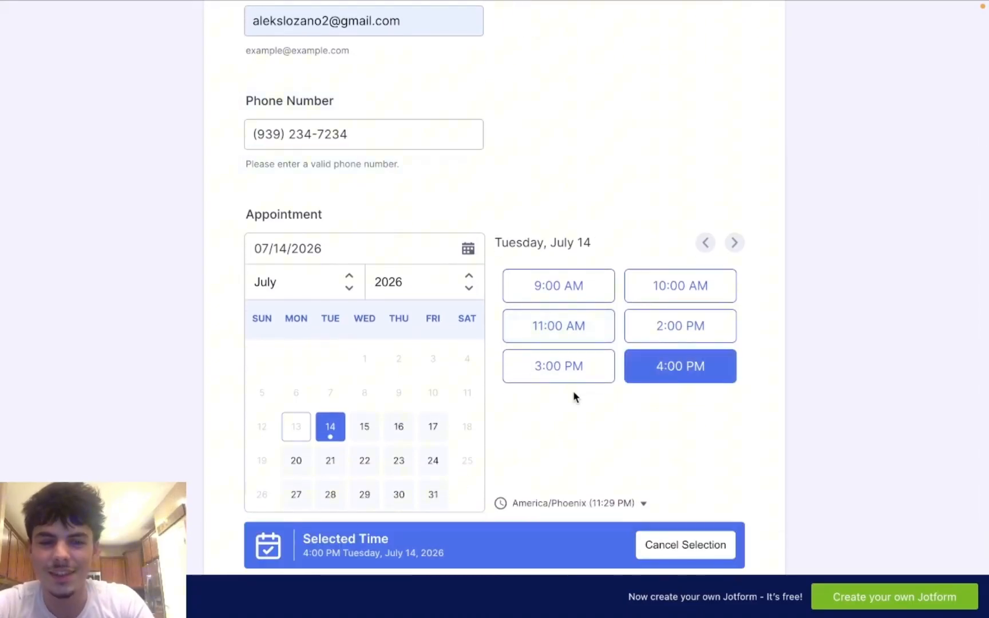
{"action": "scroll", "coordinate": [574, 397], "scroll_direction": "down", "scroll_amount": 3}
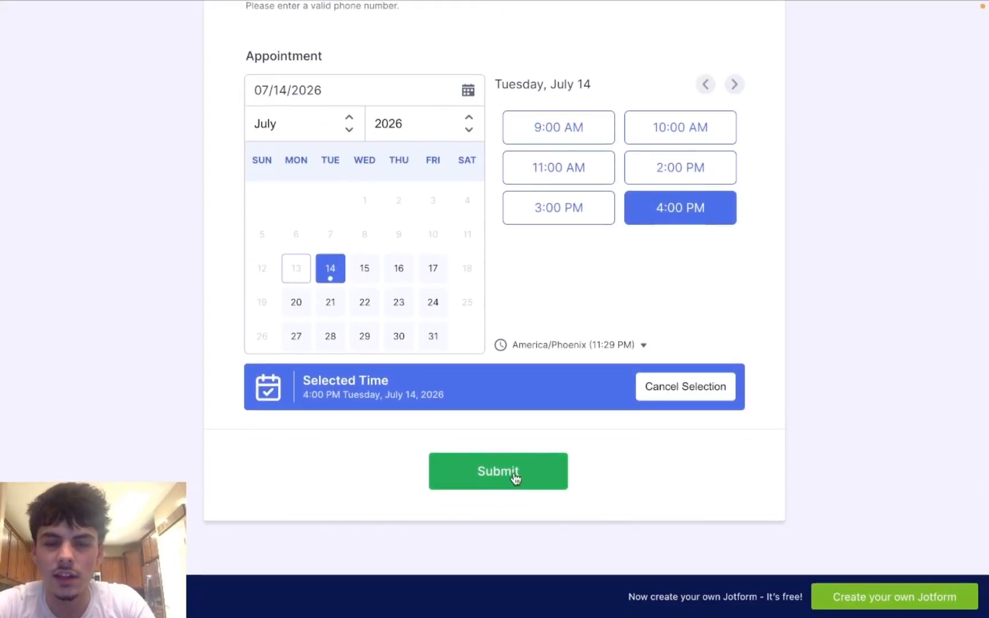
Step: Run the scenario once, submit the July 14 booking, then check run results and the mailbox
{"action": "mouse_move", "coordinate": [413, 7]}
{"action": "left_click", "coordinate": [138, 38]}
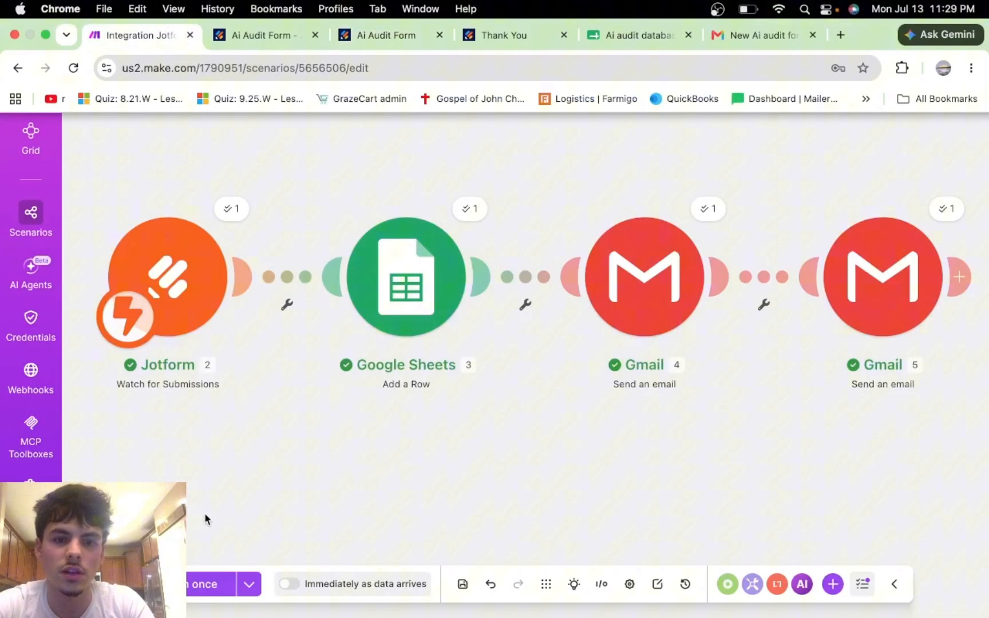
{"action": "left_click", "coordinate": [200, 585]}
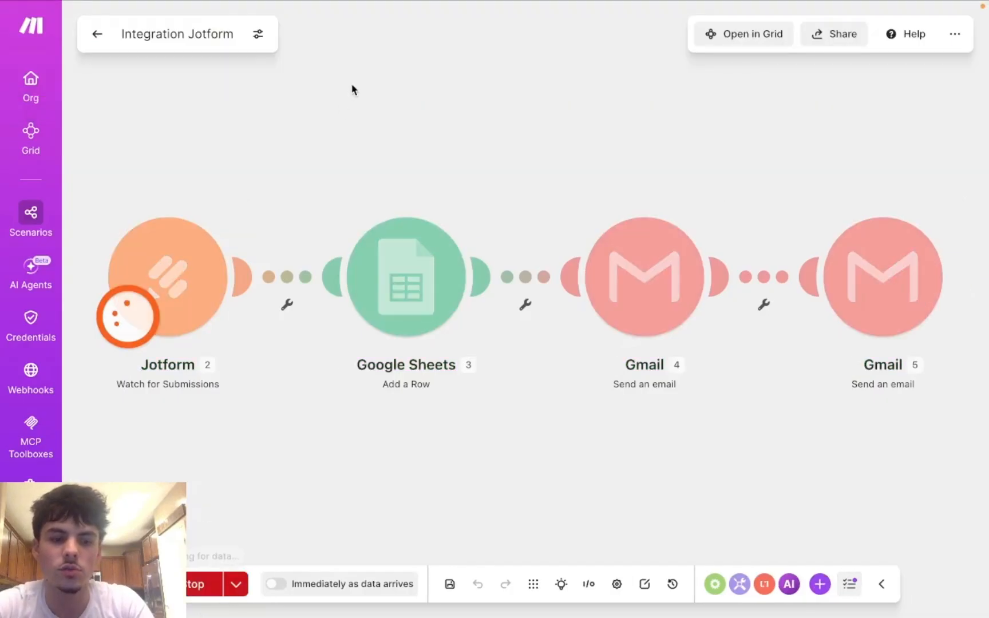
{"action": "mouse_move", "coordinate": [402, 5]}
{"action": "left_click", "coordinate": [368, 36]}
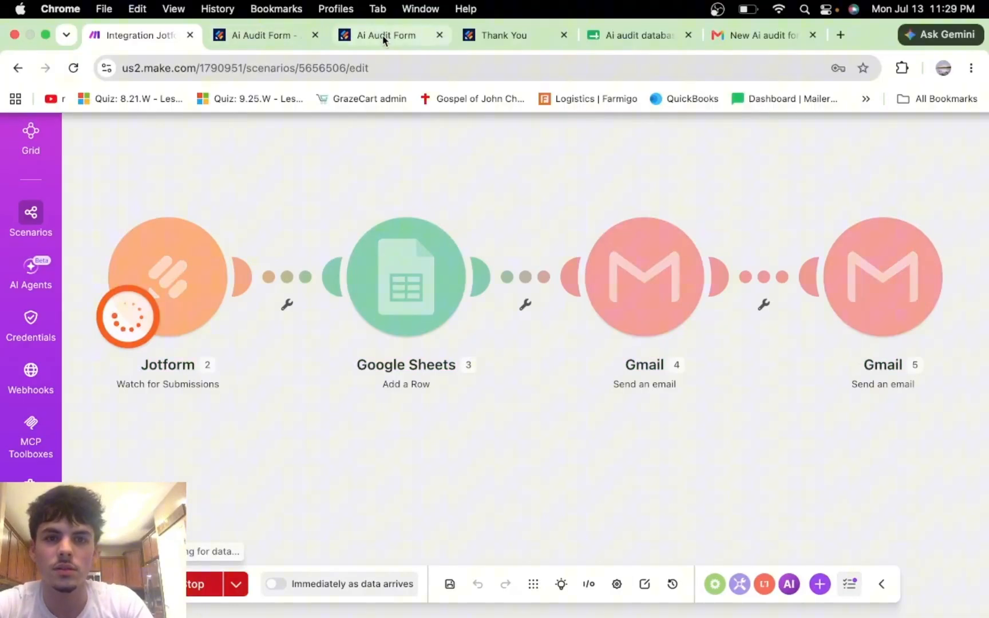
{"action": "left_click", "coordinate": [444, 471]}
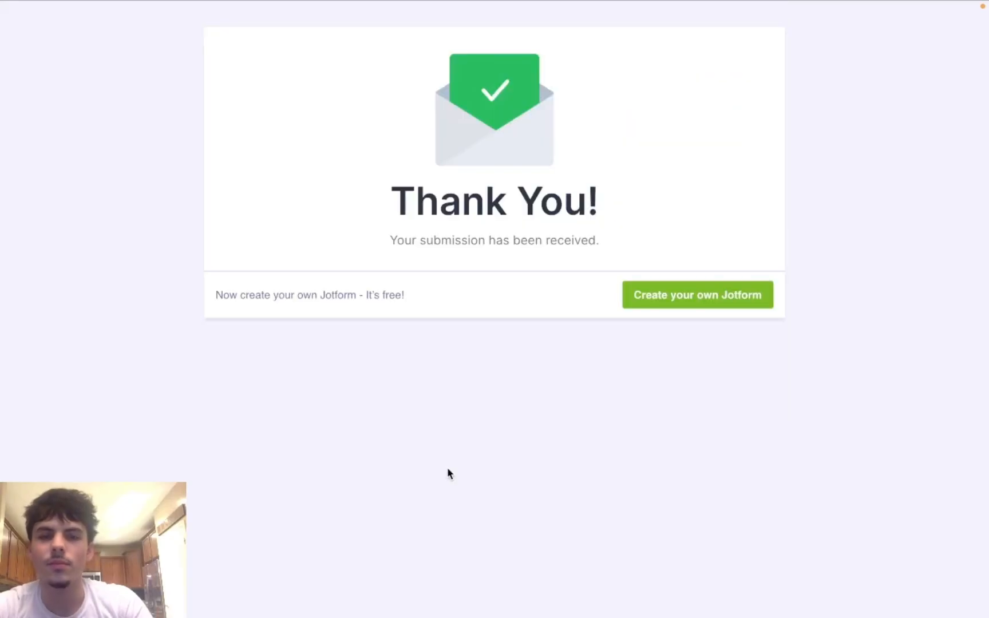
{"action": "mouse_move", "coordinate": [360, 5]}
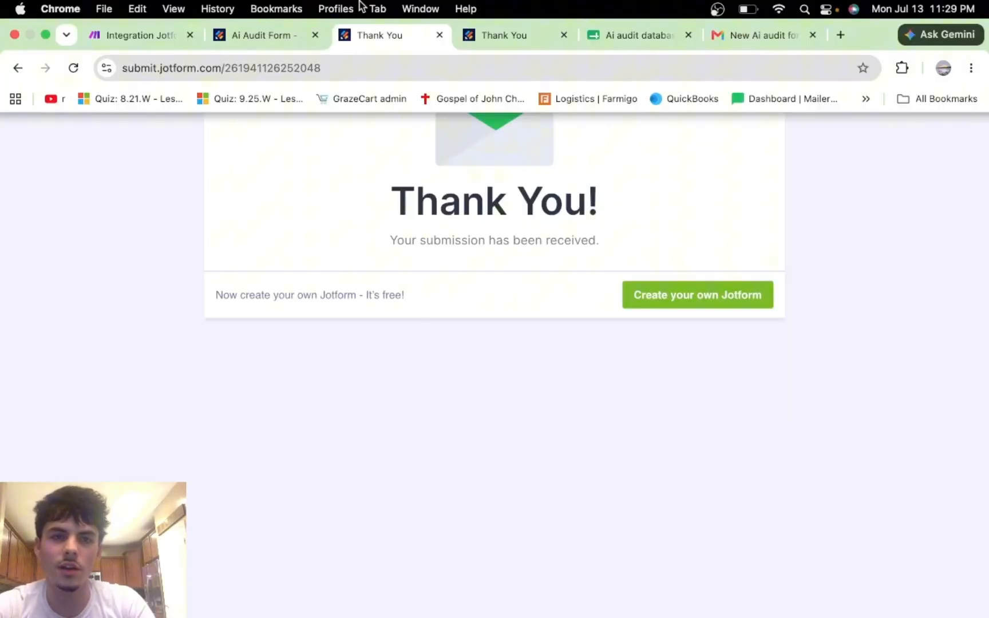
{"action": "left_click", "coordinate": [156, 36]}
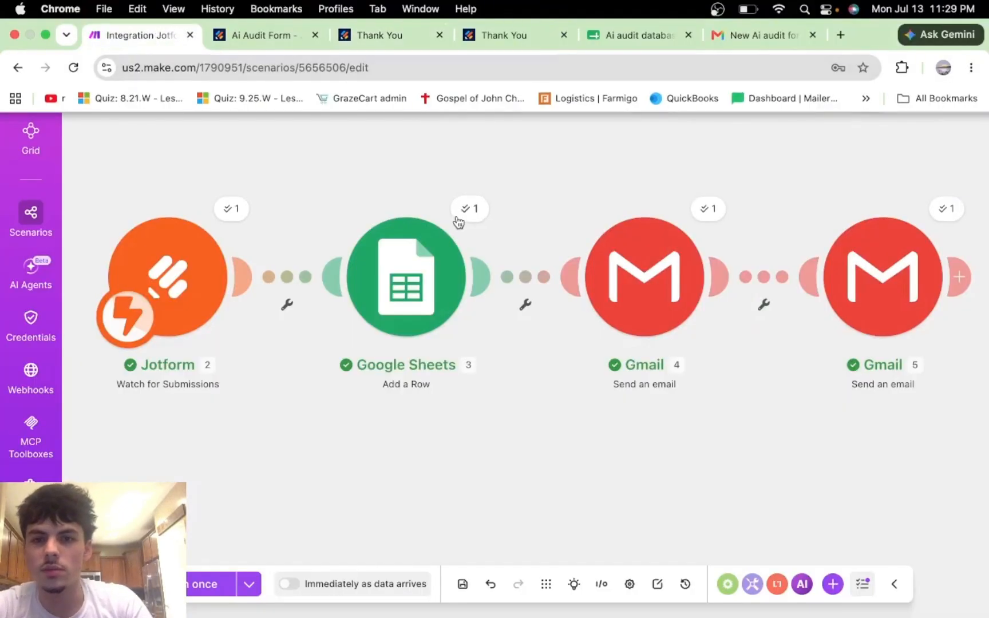
{"action": "mouse_move", "coordinate": [691, 5]}
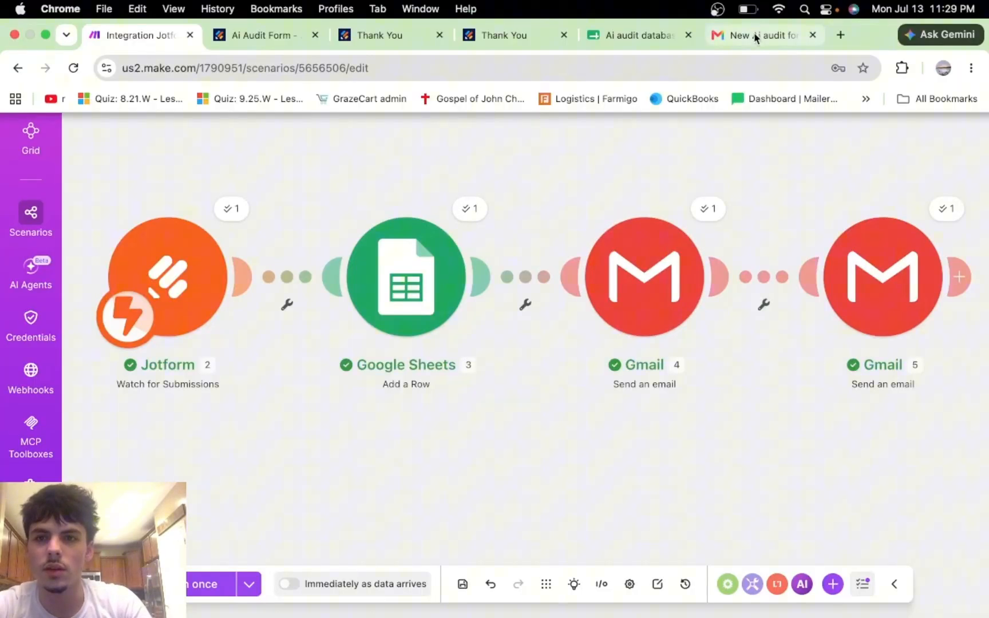
{"action": "left_click", "coordinate": [743, 36]}
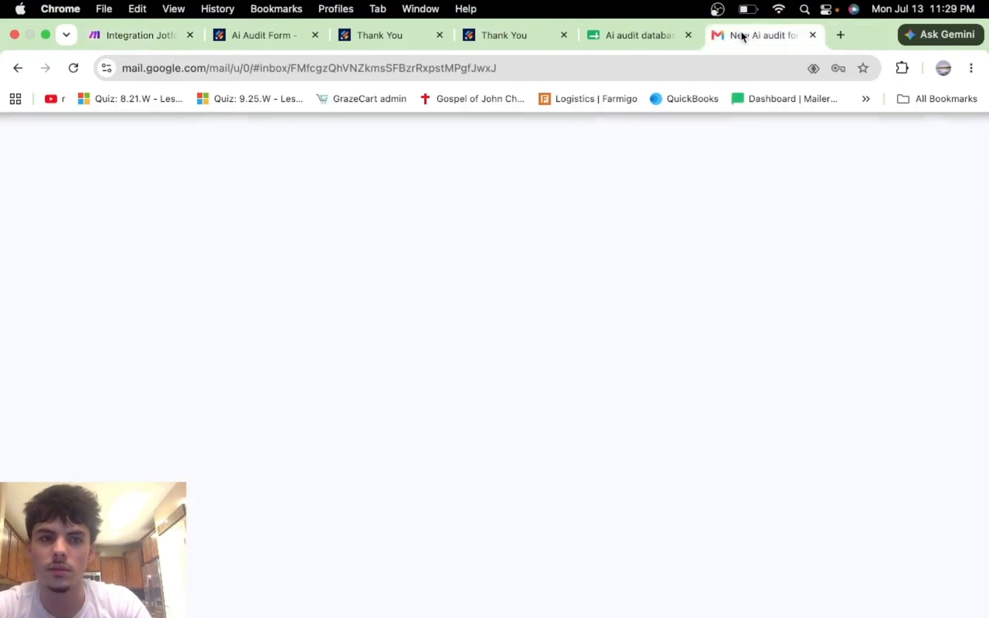
Step: Read the 'Welcome to your AI audit' and 'New Ai audit form submission' emails for the July 14, 4:00 PM booking
{"action": "left_click", "coordinate": [13, 67]}
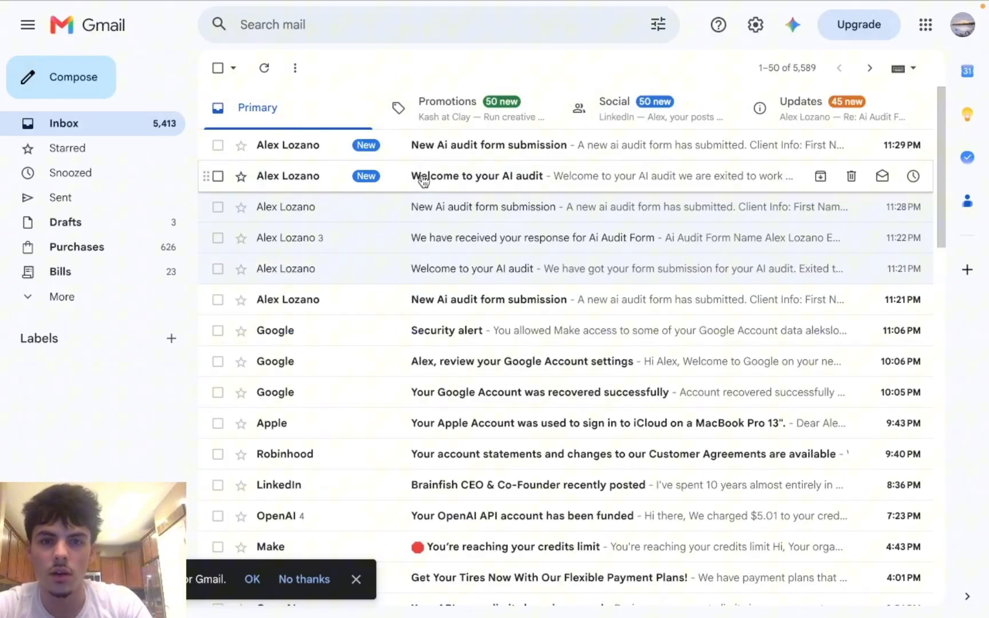
{"action": "left_click", "coordinate": [423, 180]}
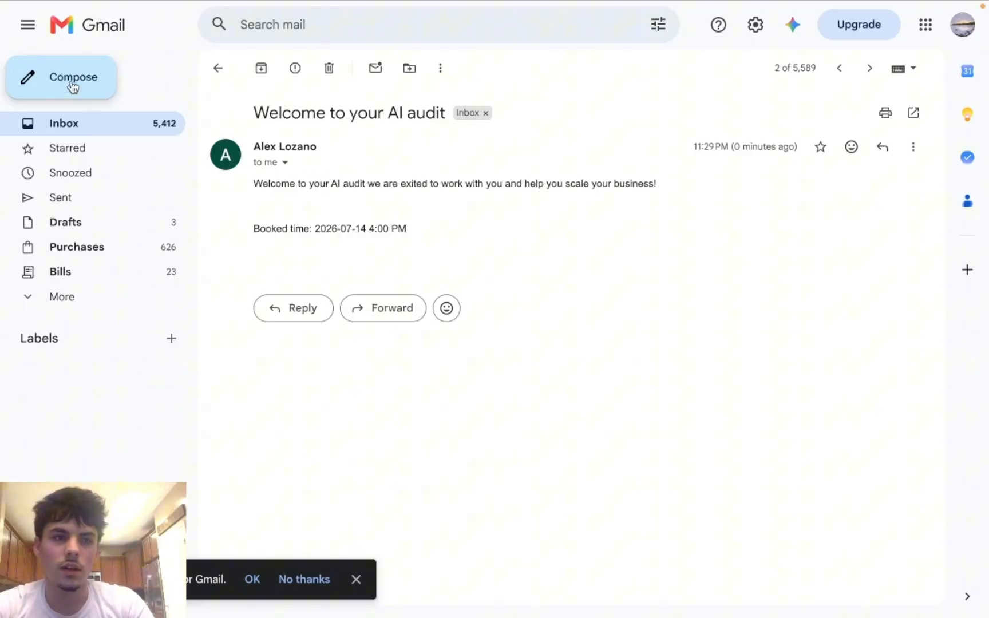
{"action": "left_click", "coordinate": [80, 127]}
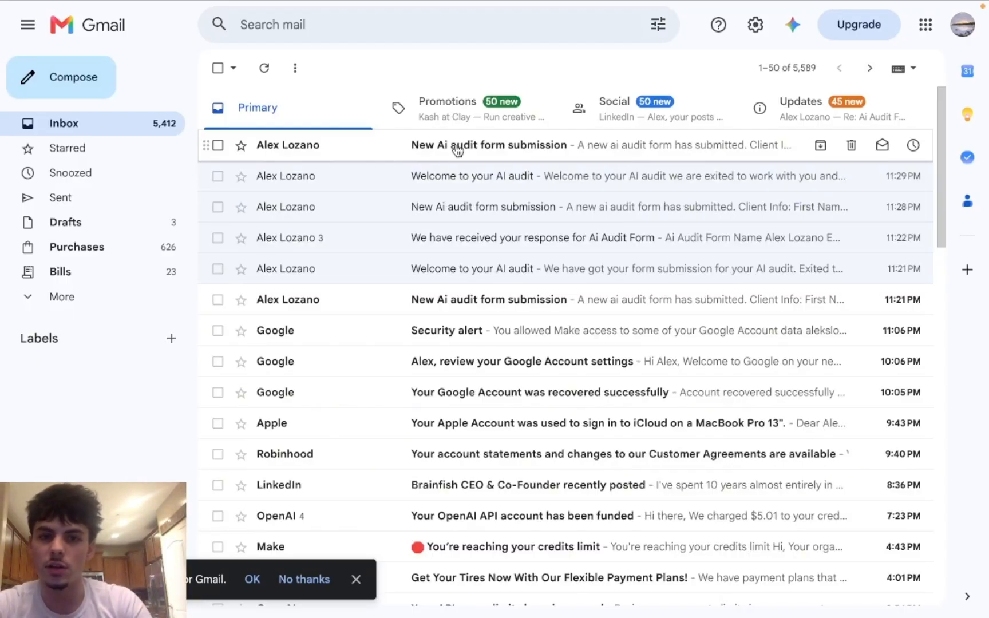
{"action": "left_click", "coordinate": [603, 153]}
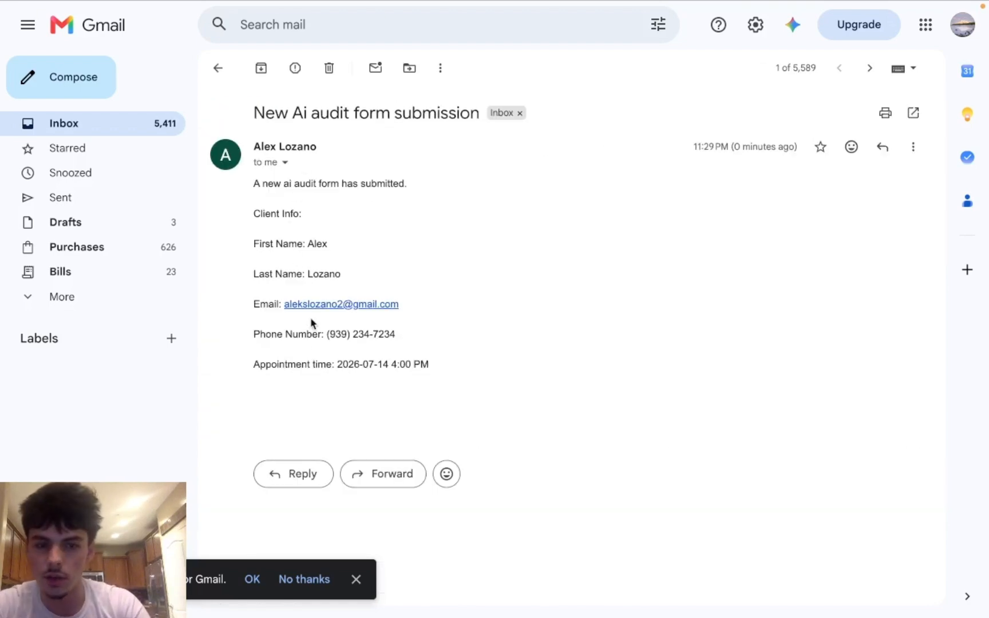
{"action": "mouse_move", "coordinate": [351, 5]}
{"action": "left_click", "coordinate": [645, 34]}
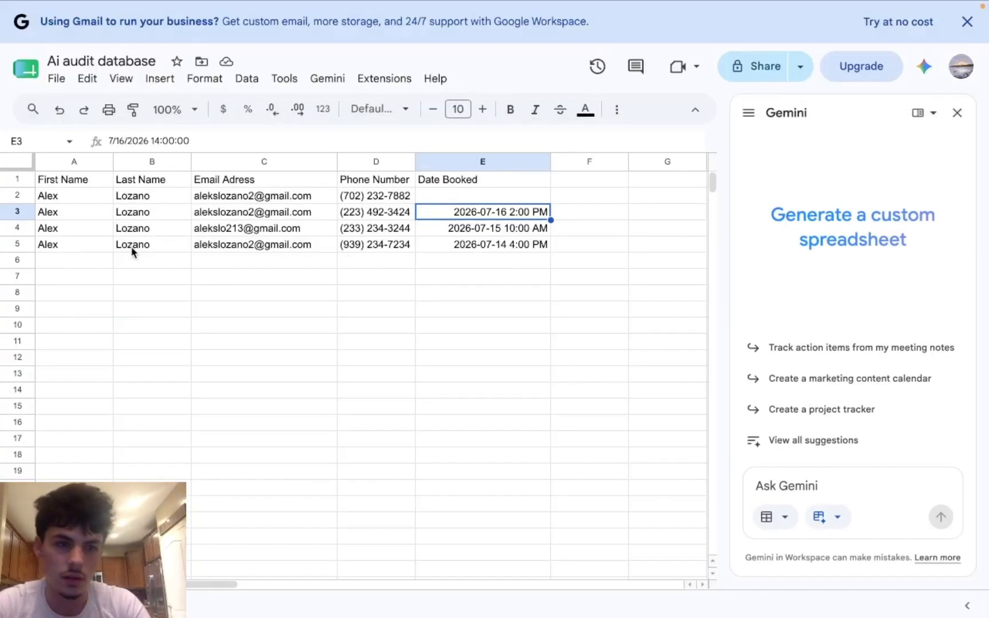
Step: Check cells A5–E5 for the 2026-07-14 4:00 PM booking, then return to the Integration Jotform scenario
{"action": "left_click", "coordinate": [74, 250]}
{"action": "left_click", "coordinate": [147, 252]}
{"action": "left_click", "coordinate": [254, 246]}
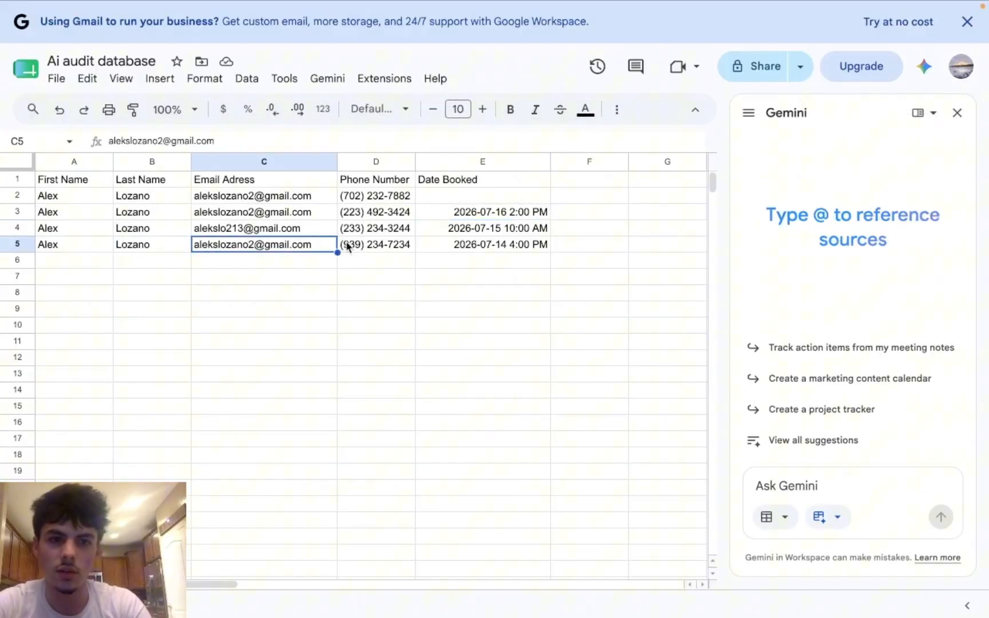
{"action": "left_click", "coordinate": [373, 247]}
{"action": "left_click", "coordinate": [491, 246]}
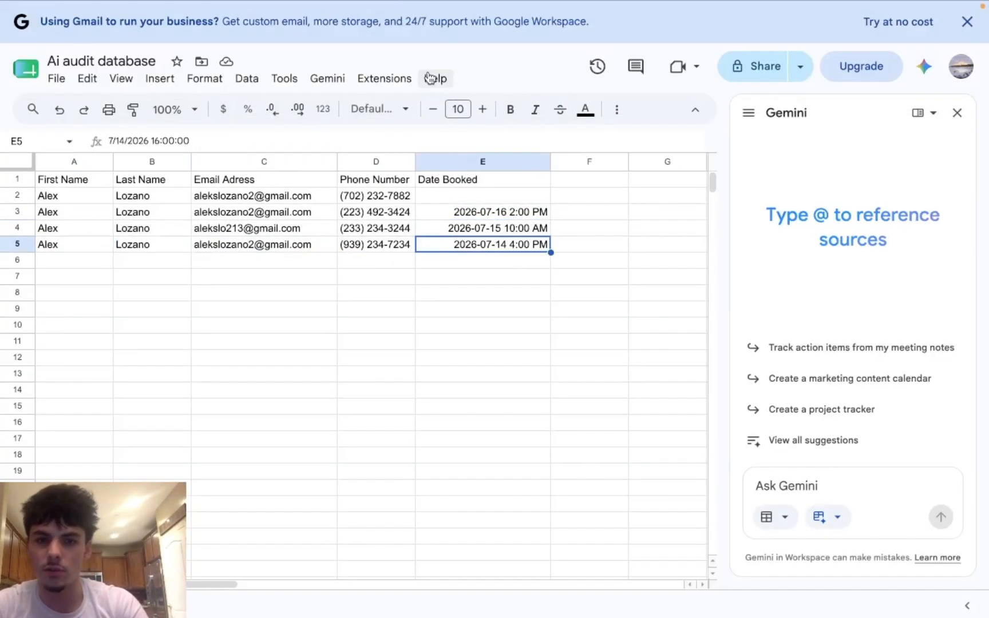
{"action": "mouse_move", "coordinate": [413, 4]}
{"action": "left_click", "coordinate": [142, 36]}
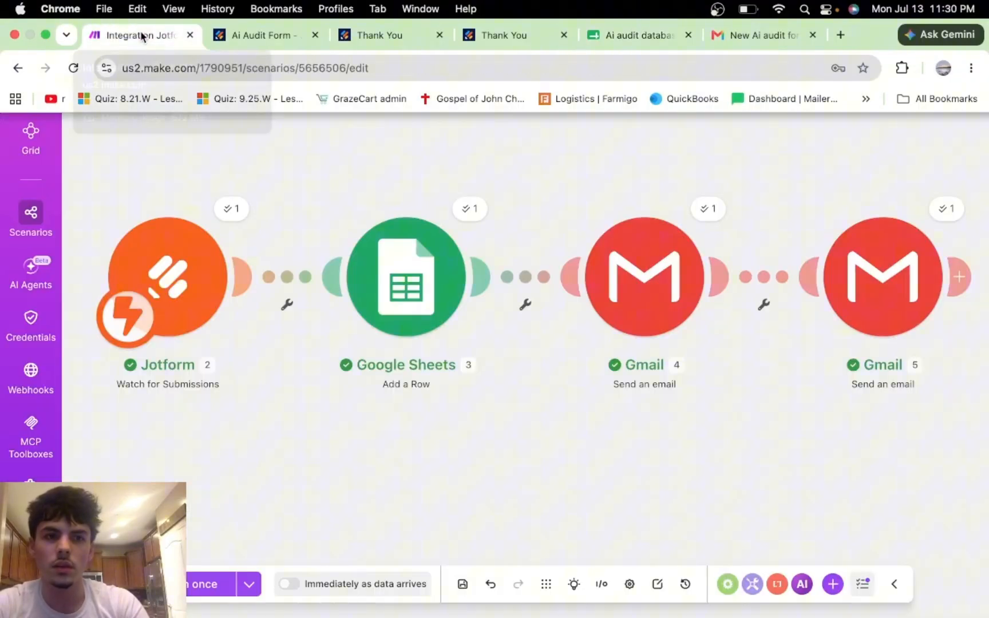